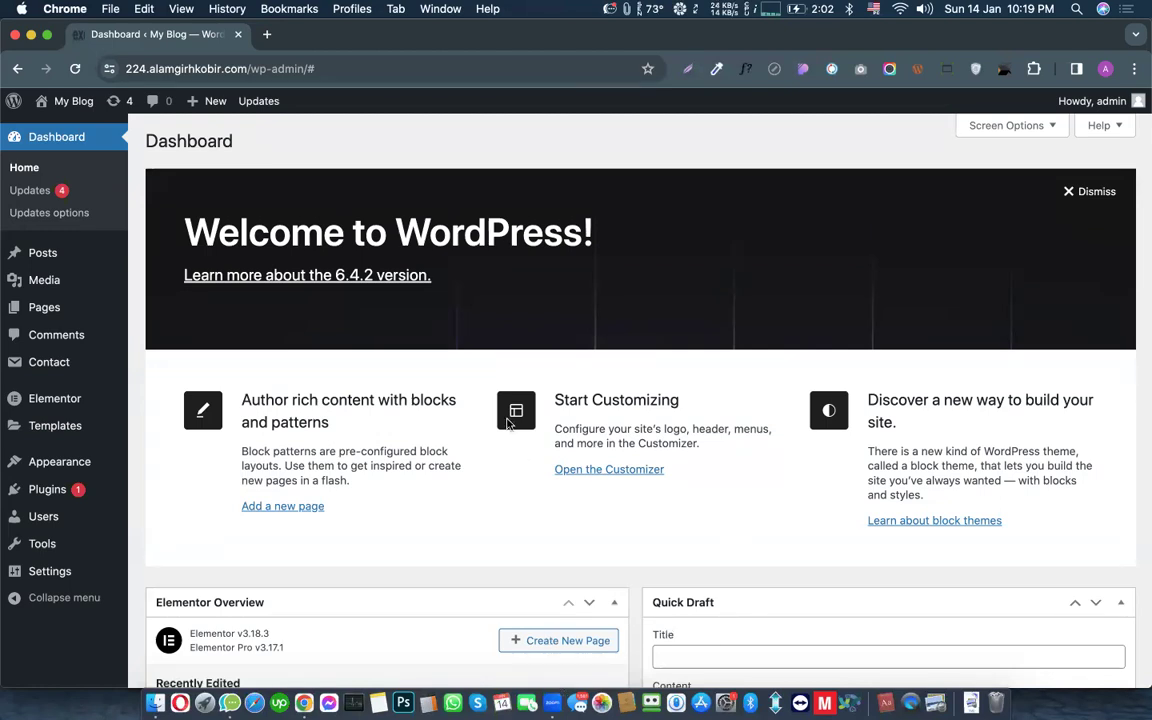
# Step: Open the installed plugins list and delete the Happy Elementor Addons plugin
pyautogui.click(45, 490)
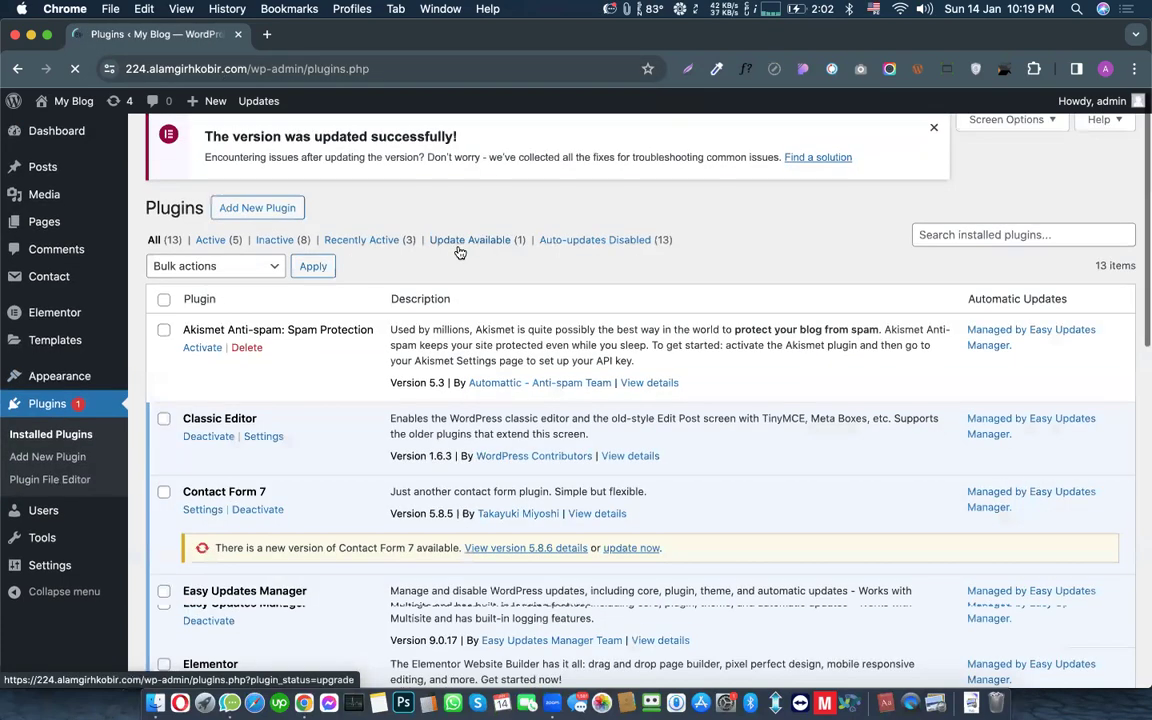
pyautogui.scroll(-3, 458, 250)
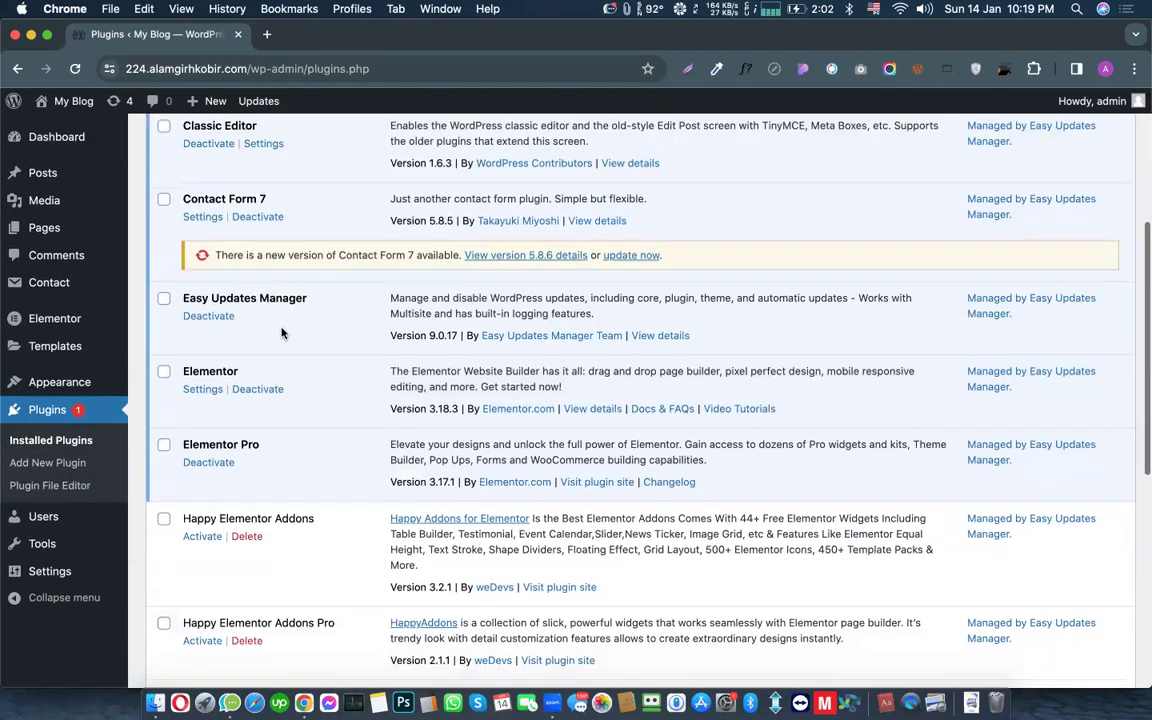
pyautogui.scroll(-3, 268, 397)
pyautogui.click(246, 391)
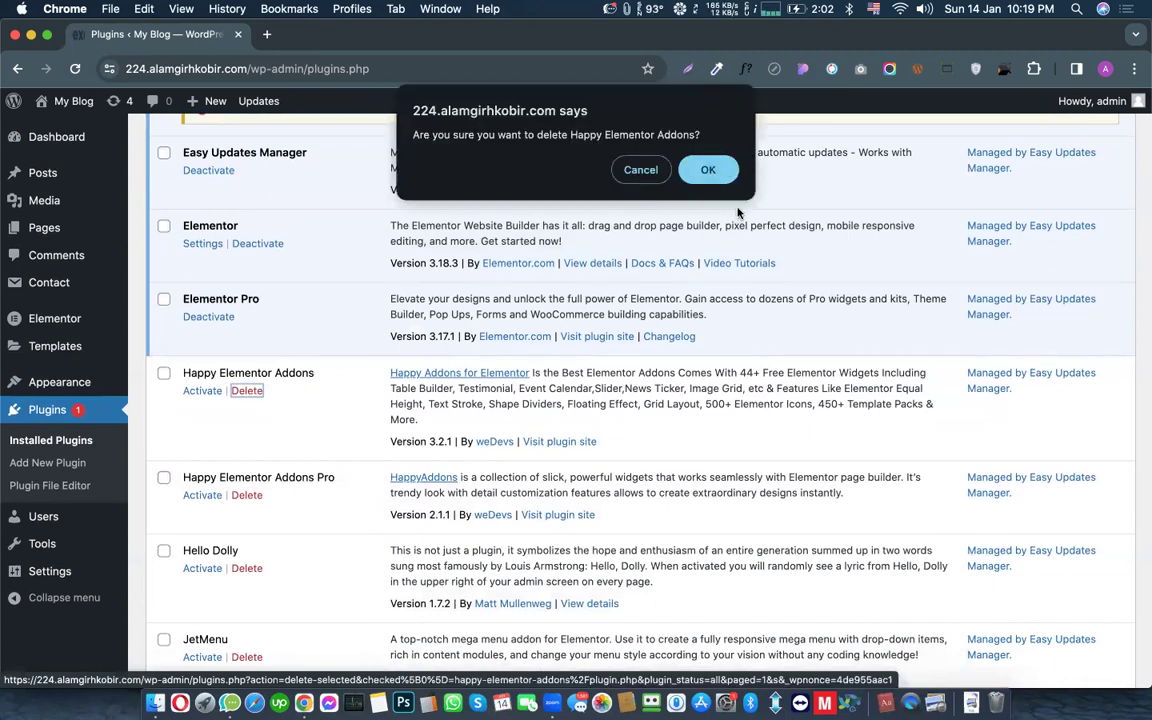
pyautogui.click(710, 170)
# Step: Delete the Happy Elementor Addons Pro plugin from the installed plugins
pyautogui.scroll(-3, 315, 370)
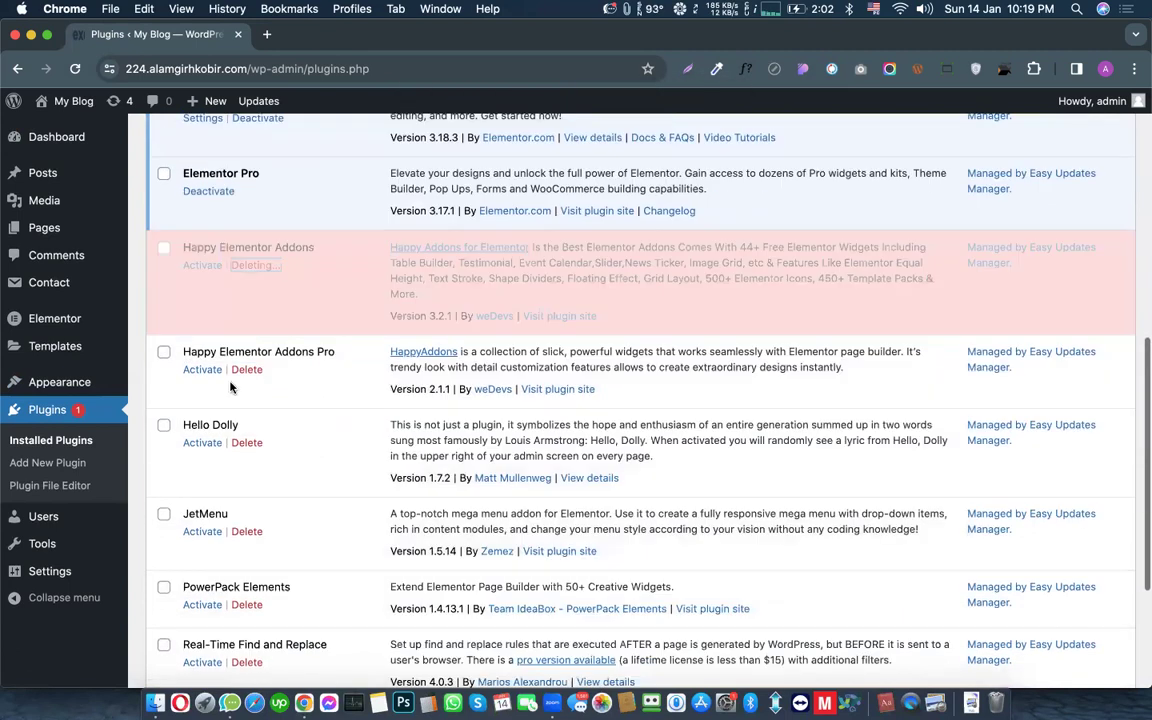
pyautogui.click(246, 297)
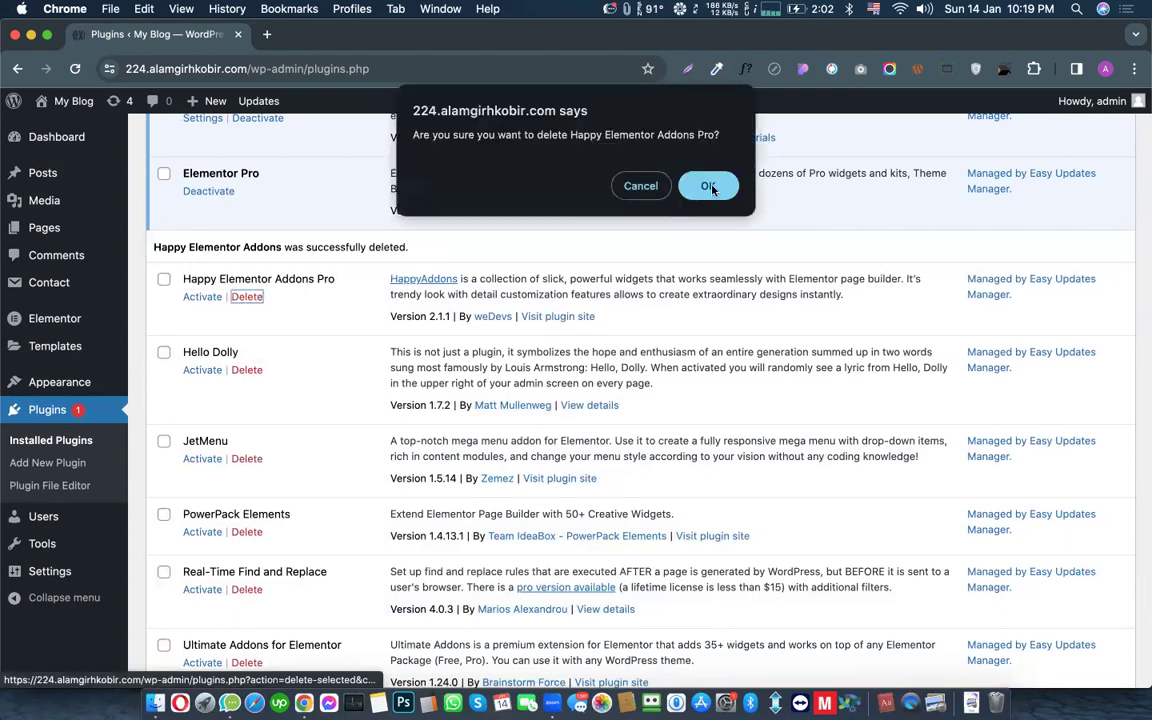
pyautogui.click(708, 184)
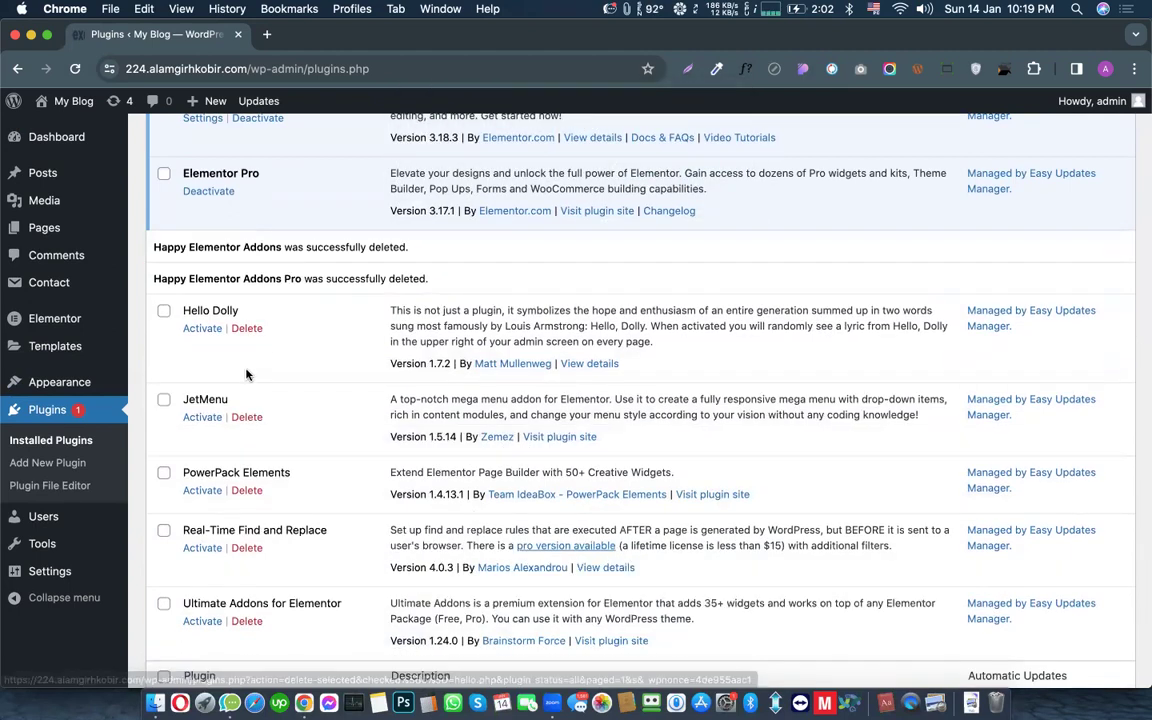
# Step: Delete the JetMenu and PowerPack Elements plugins from the installed plugins
pyautogui.click(246, 417)
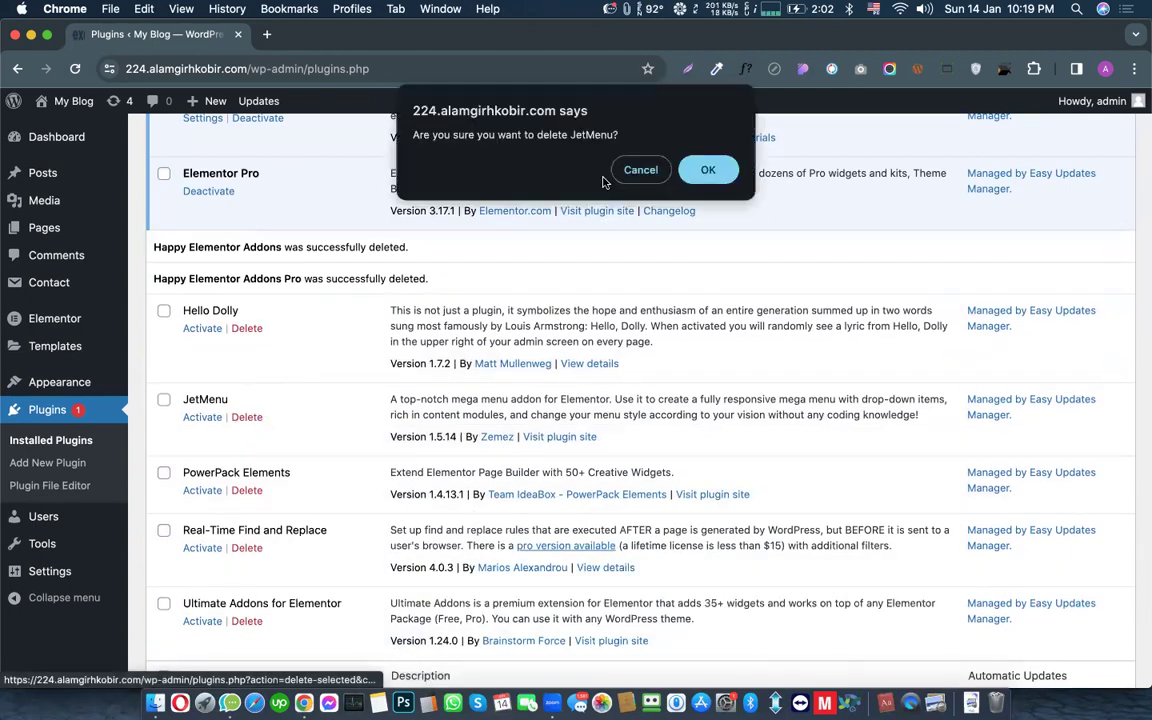
pyautogui.click(712, 170)
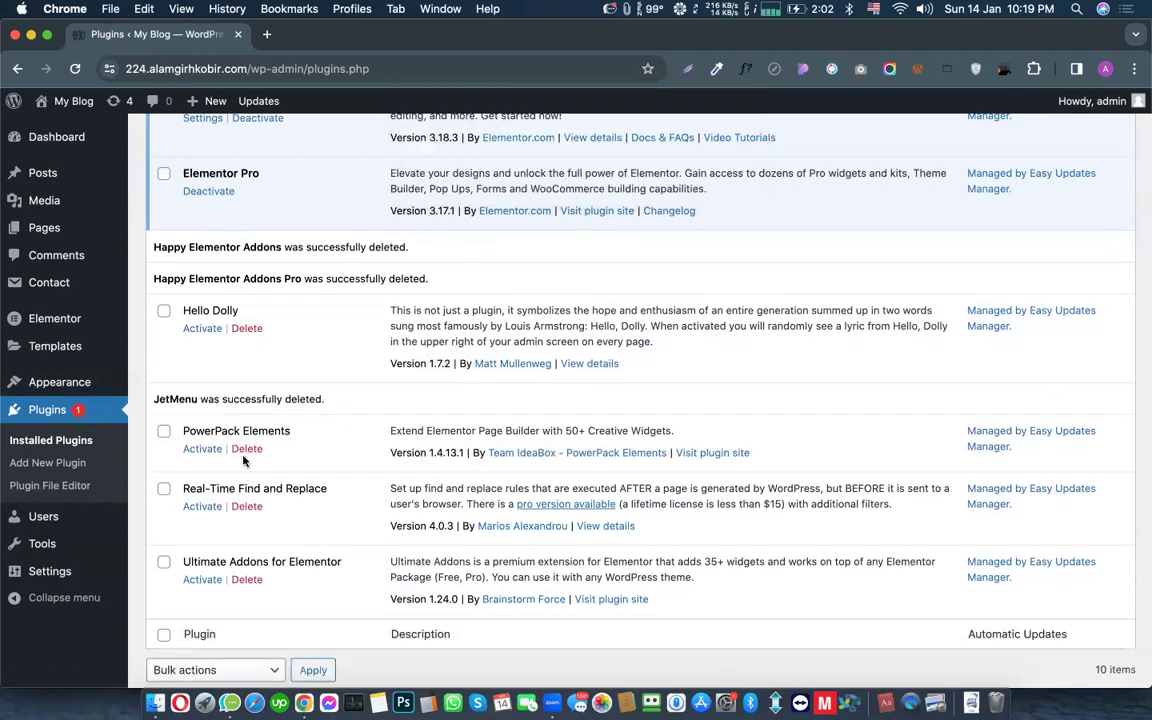
pyautogui.click(244, 449)
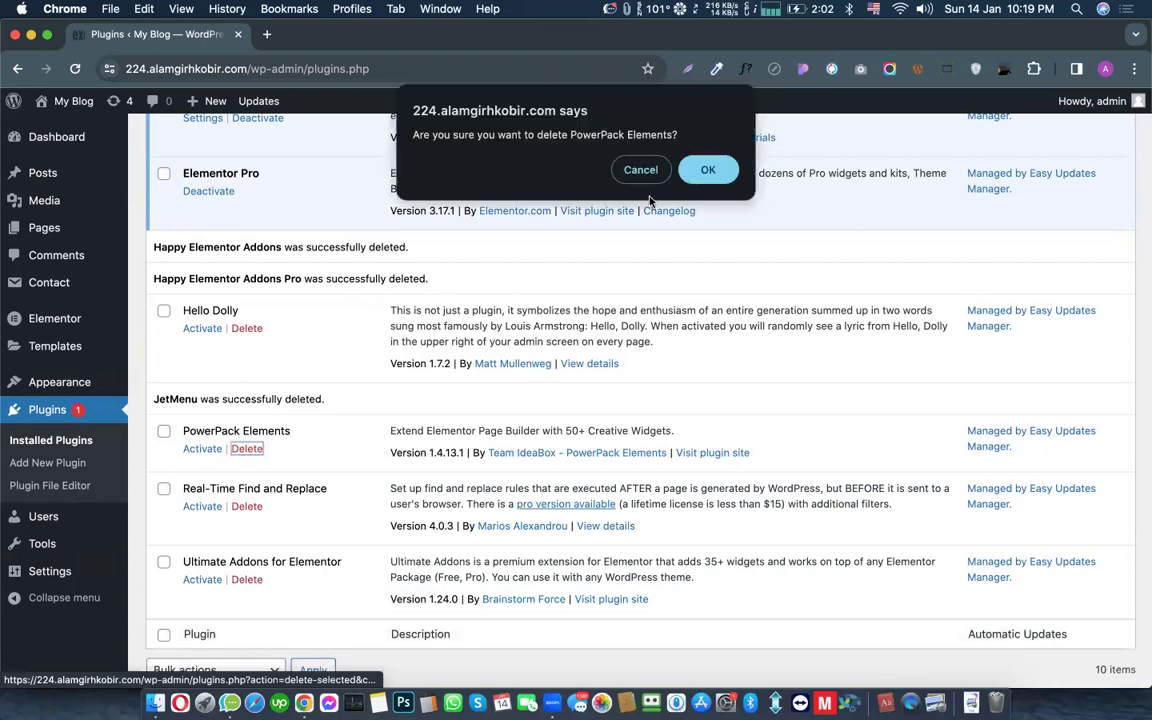
pyautogui.click(708, 170)
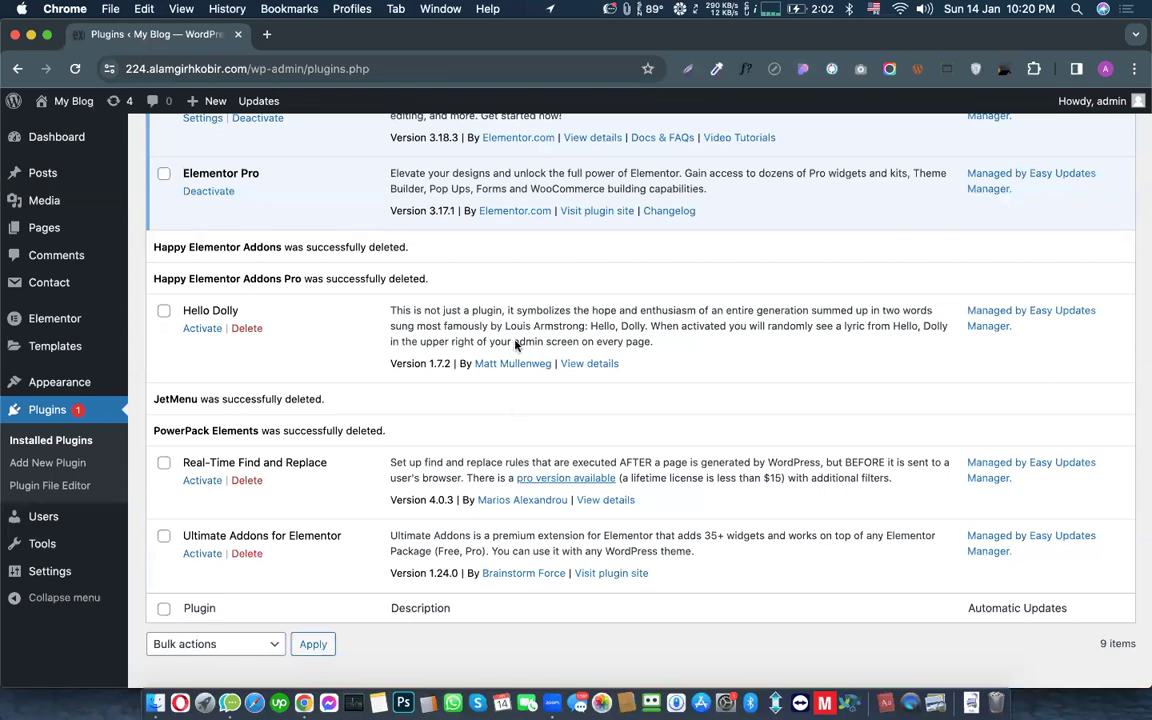
# Step: Delete the Ultimate Addons for Elementor plugin from the installed plugins
pyautogui.moveTo(288, 483); pyautogui.dragTo(307, 559)
pyautogui.click(247, 553)
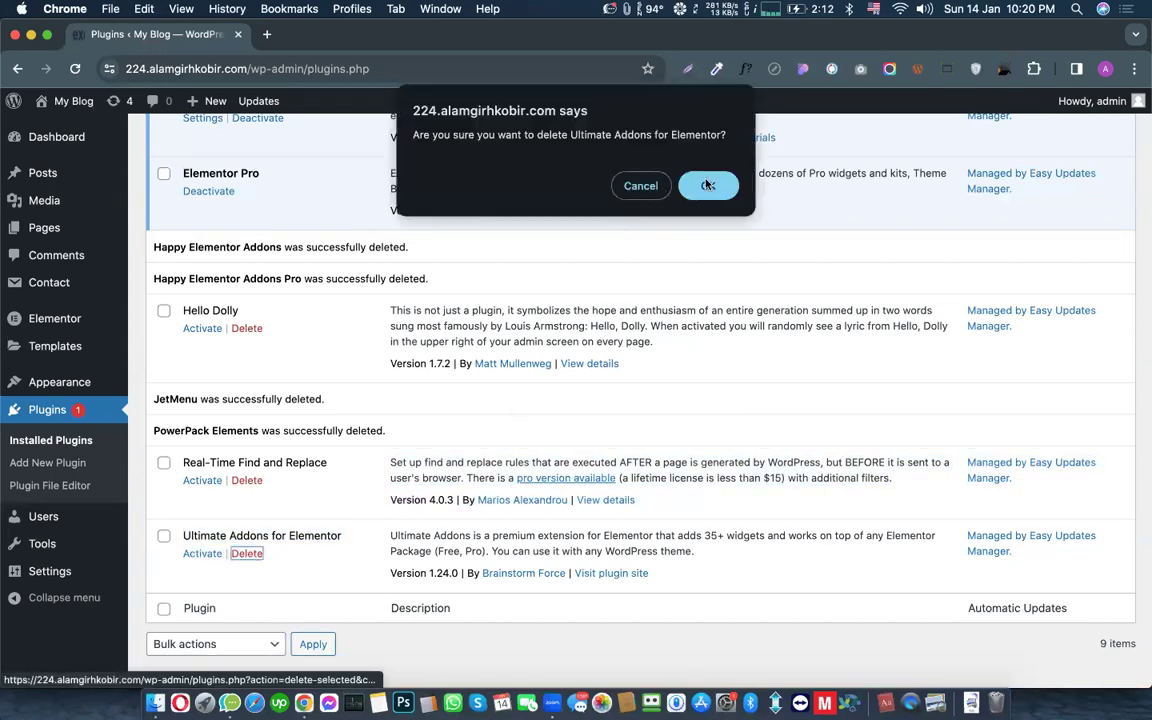
pyautogui.click(729, 183)
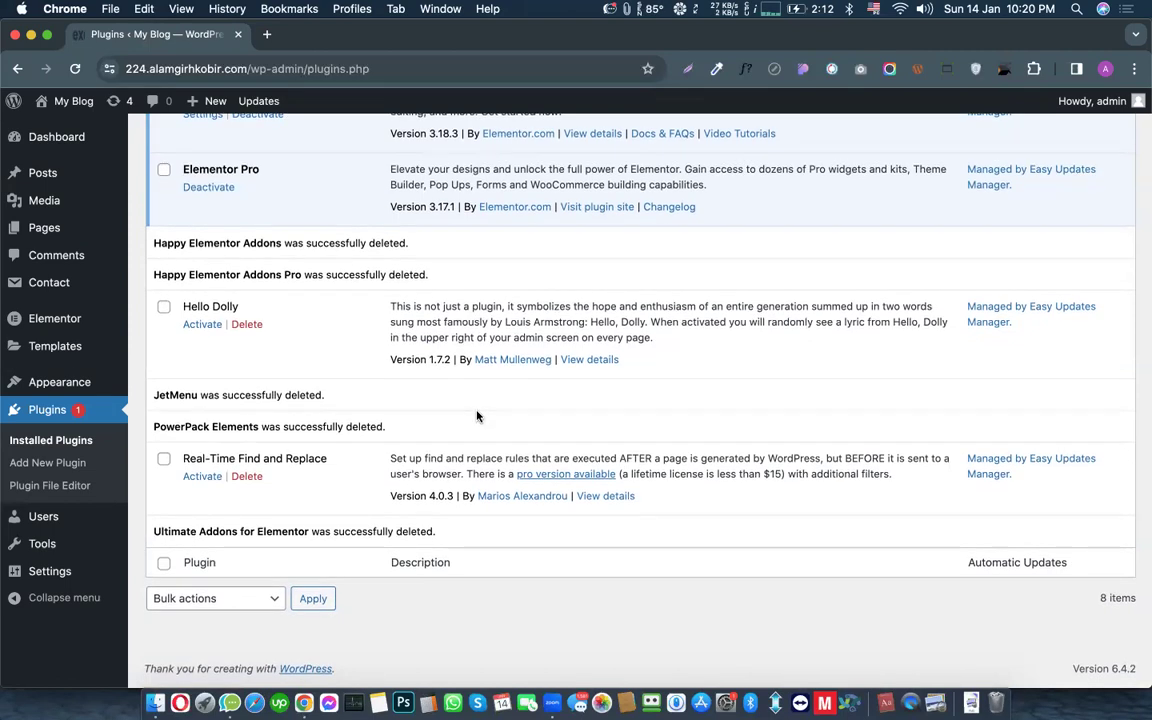
# Step: Update the Contact Form 7 plugin to version 5.8.6
pyautogui.scroll(5, 305, 410)
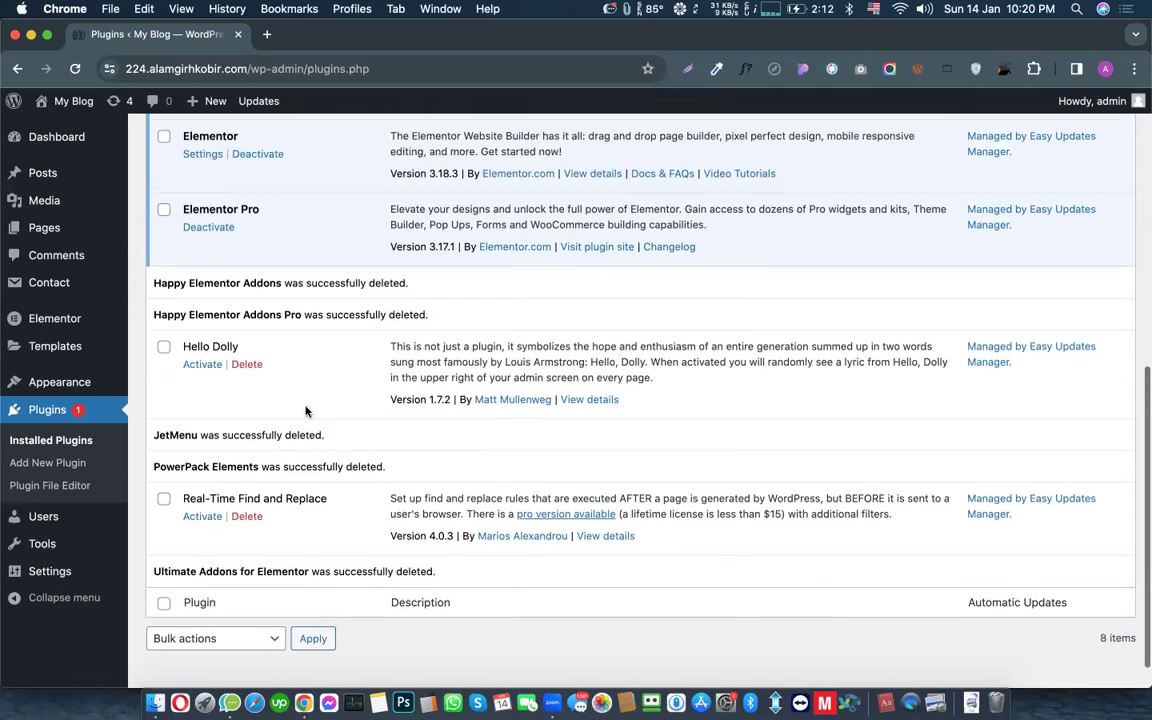
pyautogui.scroll(1, 305, 410)
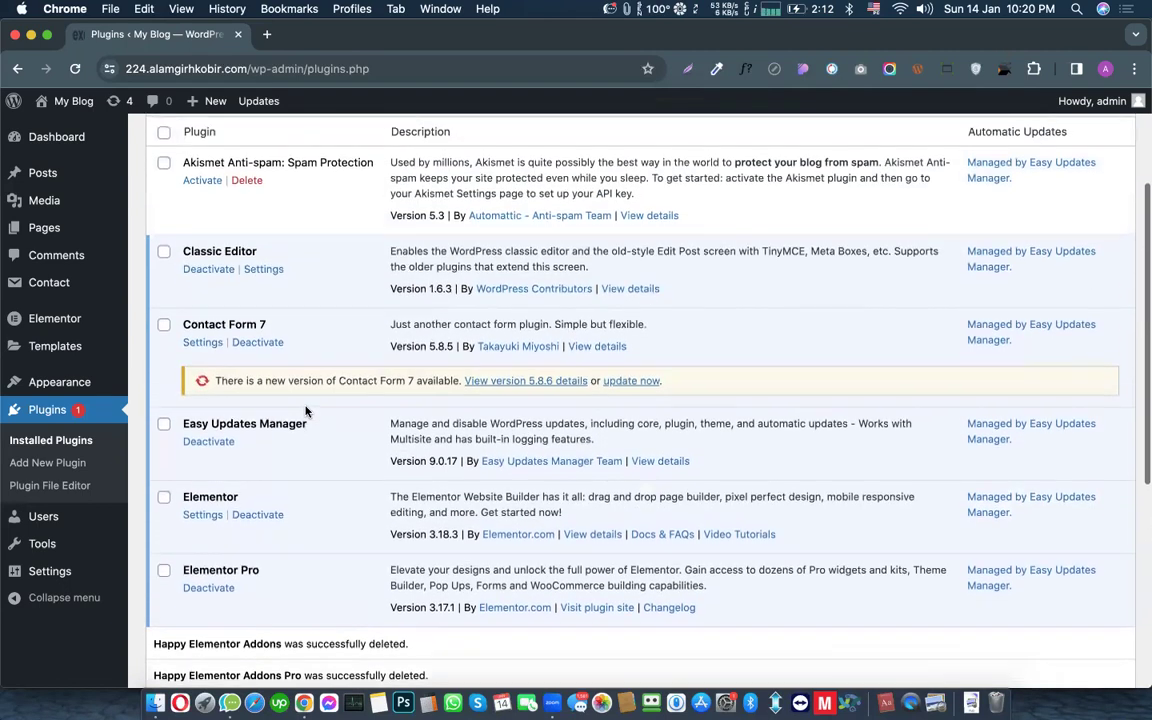
pyautogui.scroll(-2, 305, 408)
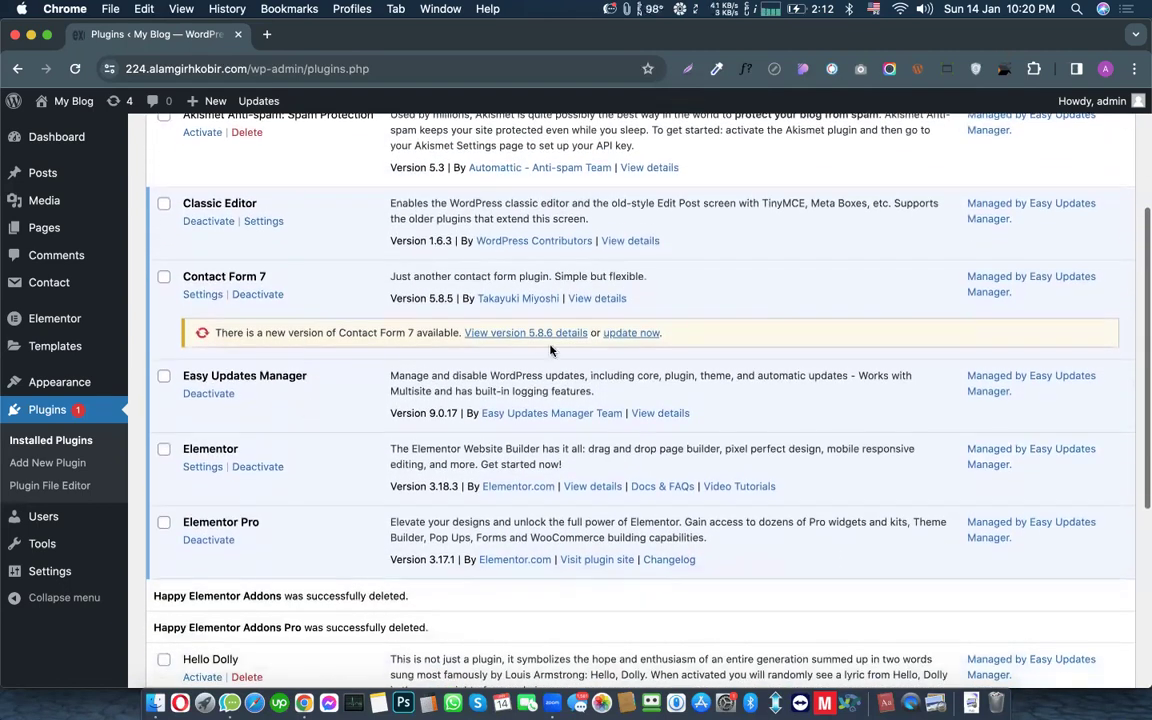
pyautogui.click(631, 333)
pyautogui.scroll(-1, 431, 372)
pyautogui.scroll(-3, 431, 372)
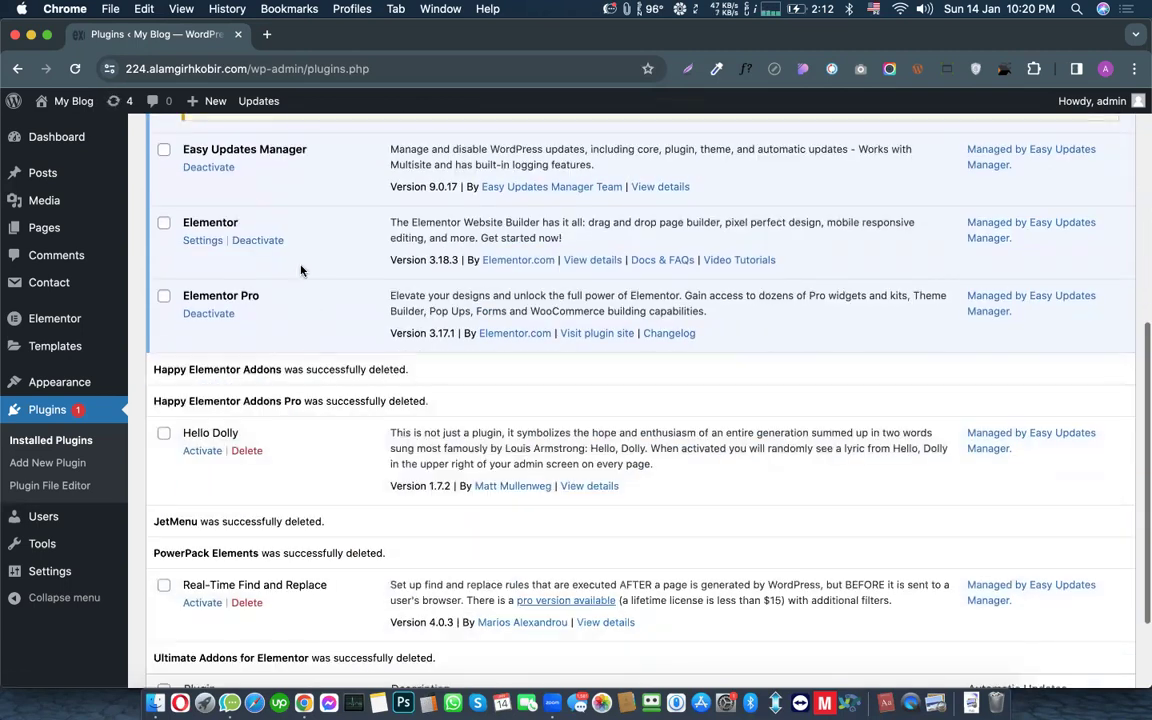
pyautogui.scroll(-1, 452, 349)
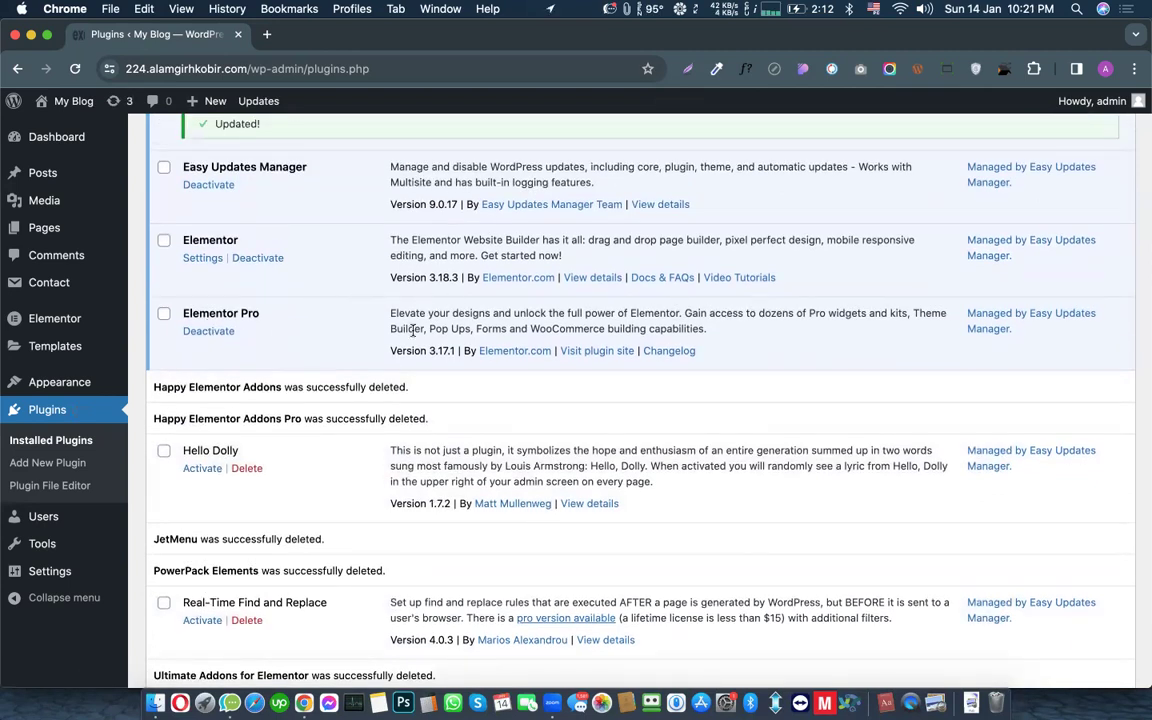
pyautogui.scroll(10, 411, 329)
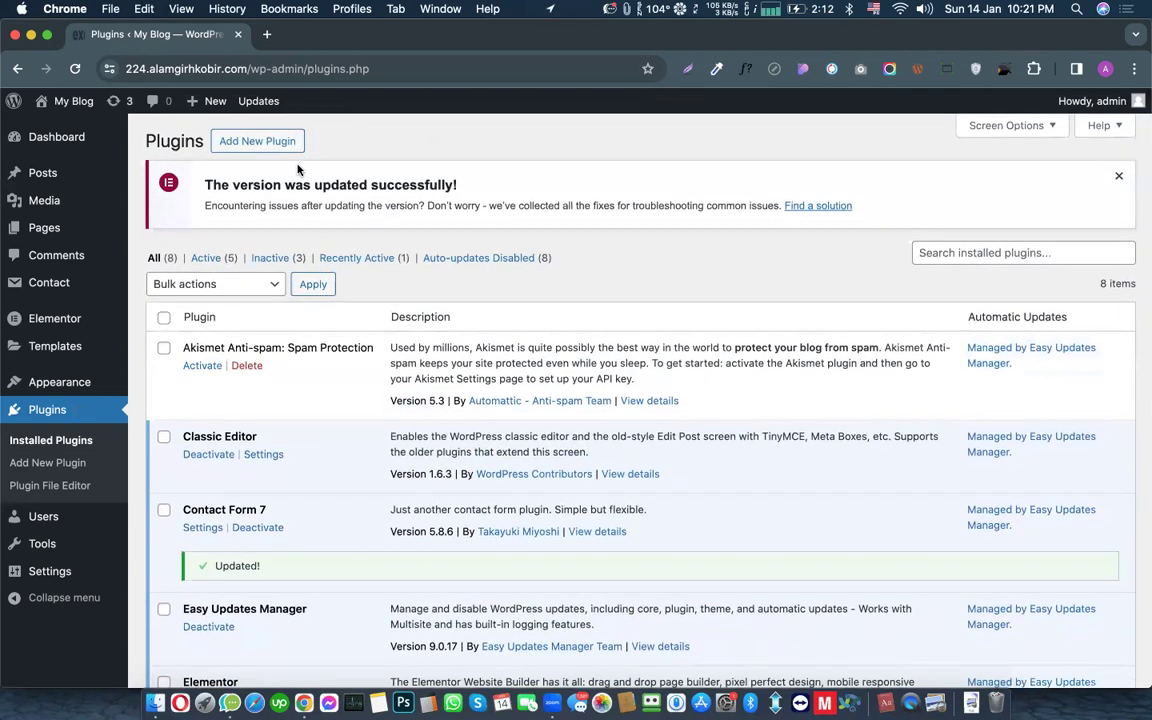
# Step: Search for crocoblock in a new browser tab and go to the Crocoblock website
pyautogui.click(267, 34)
pyautogui.write('croco')
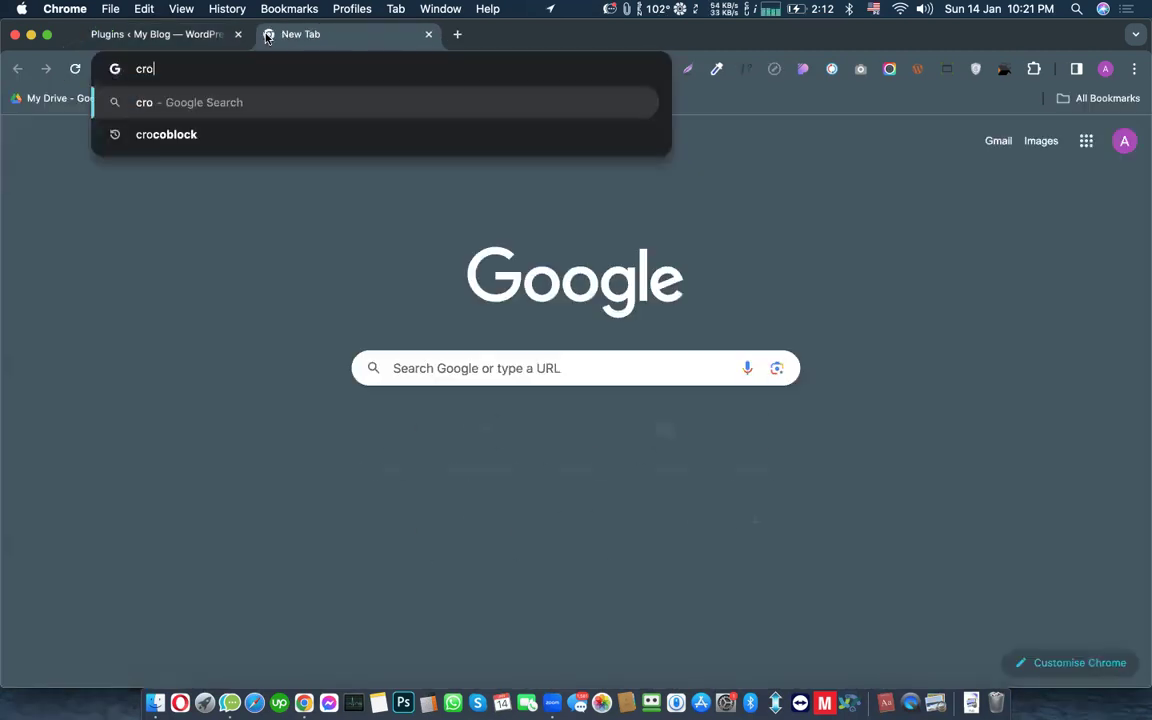
pyautogui.write('block')
pyautogui.press('Return')
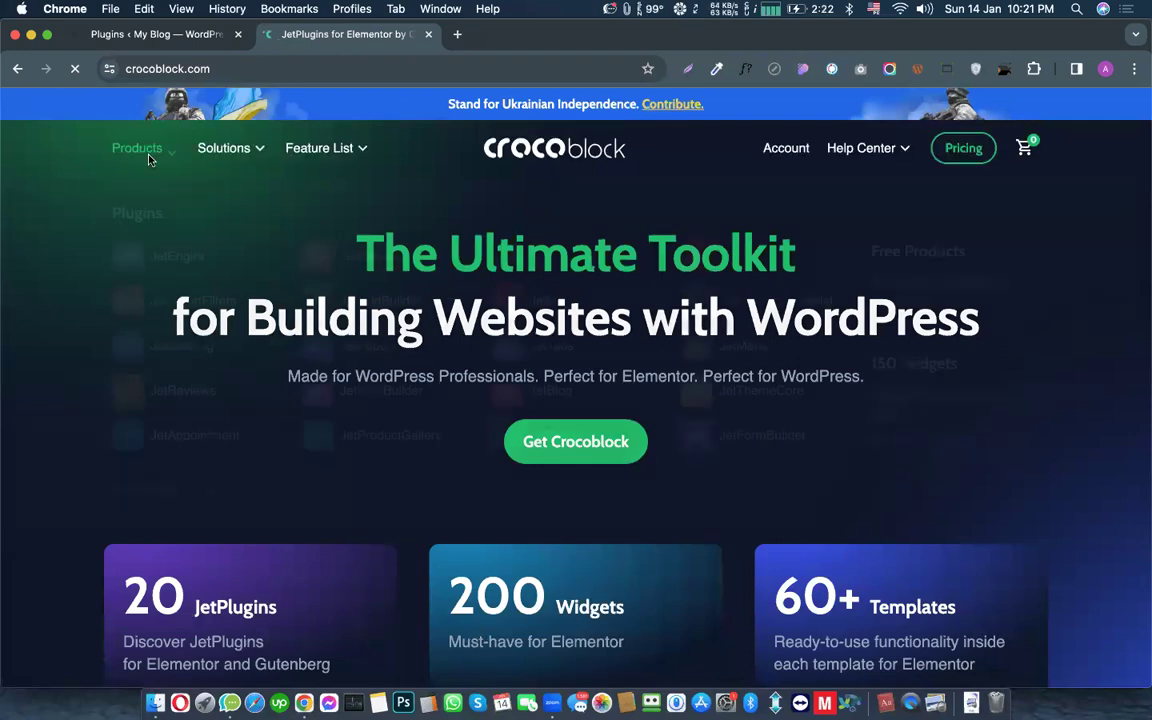
# Step: Open the JetMenu plugin page from the Crocoblock products and dismiss the site's notification request
pyautogui.moveTo(146, 160)
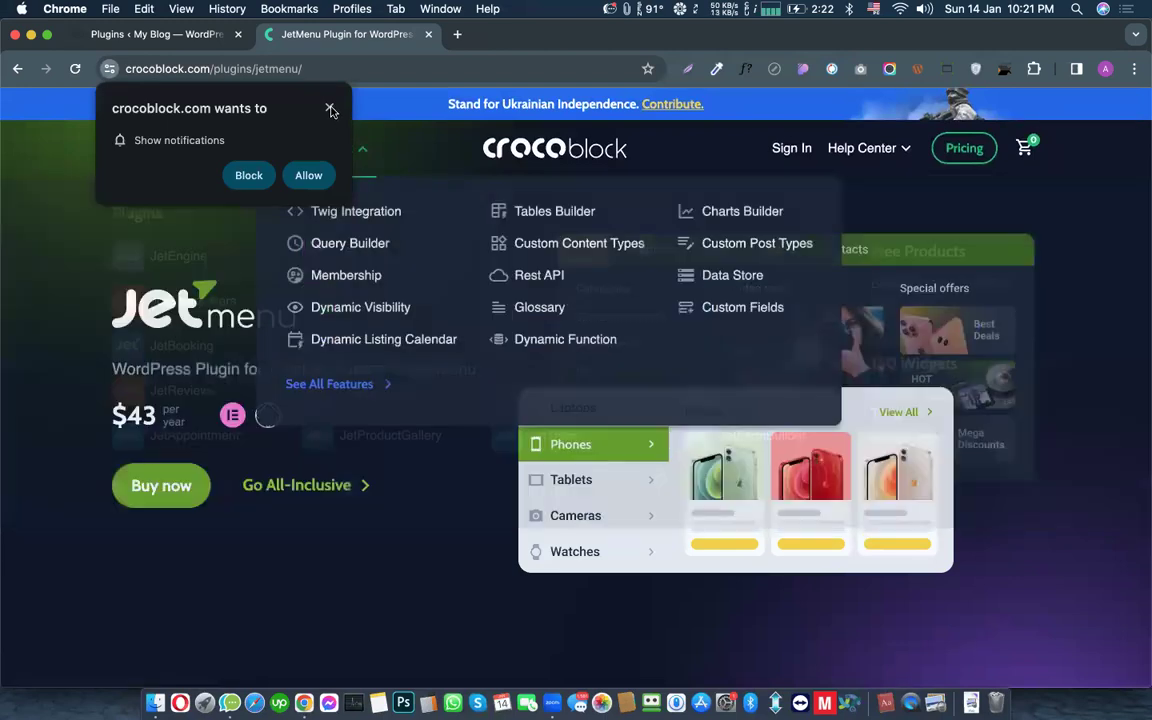
pyautogui.click(330, 109)
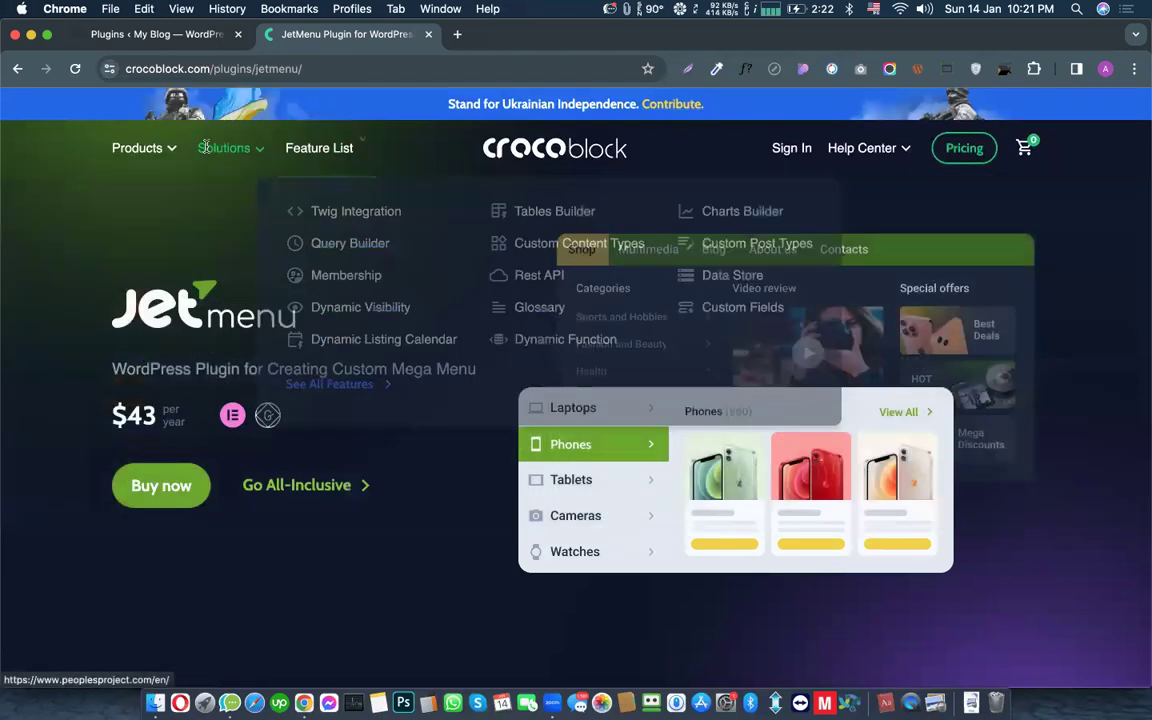
# Step: Display the list of Crocoblock plugins and calculate 20*40 in Spotlight
pyautogui.moveTo(148, 147)
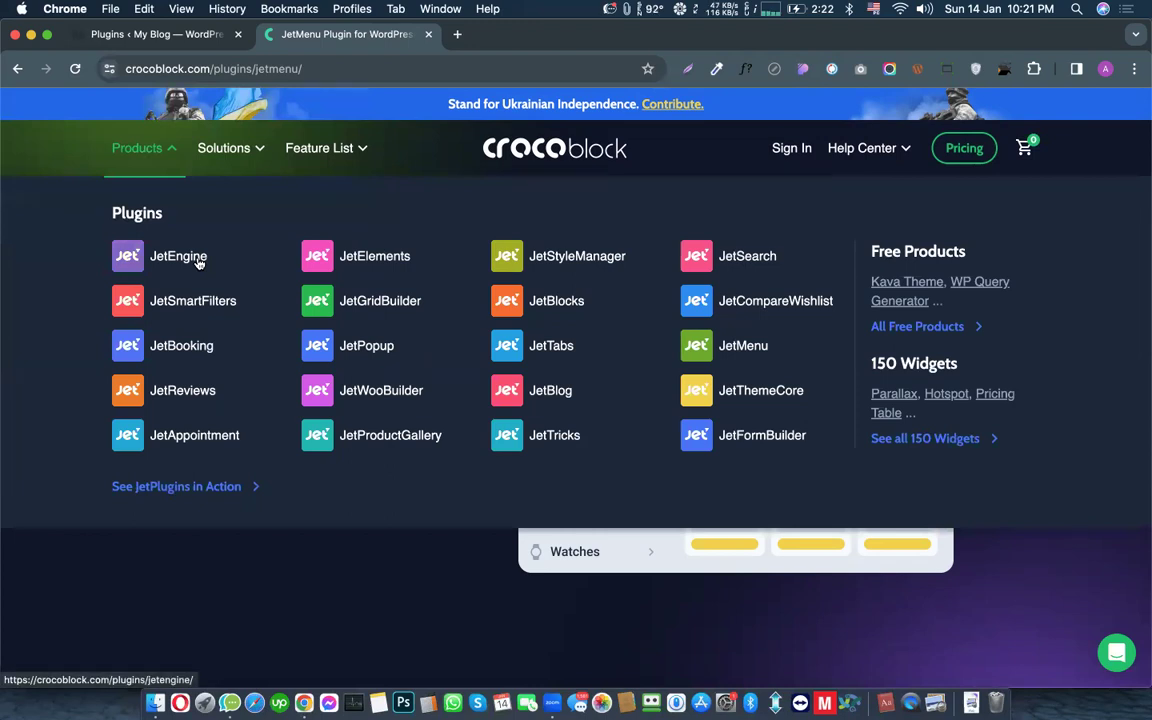
pyautogui.press('super+space')
pyautogui.write('20')
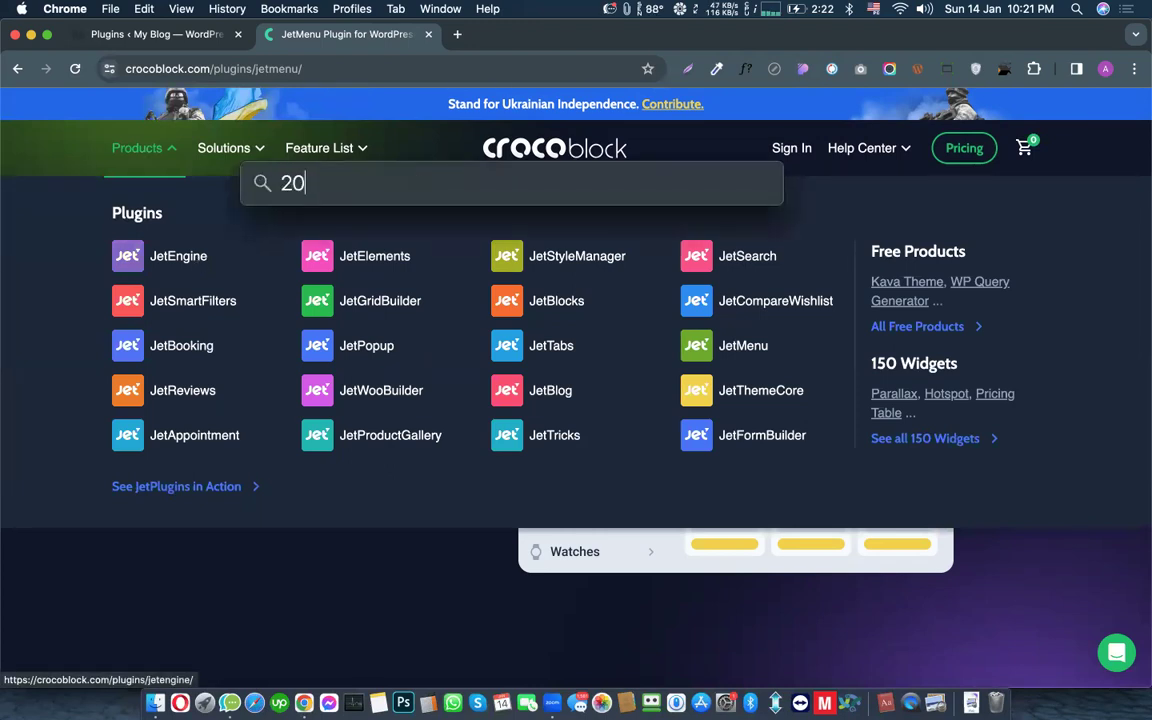
pyautogui.write('*40')
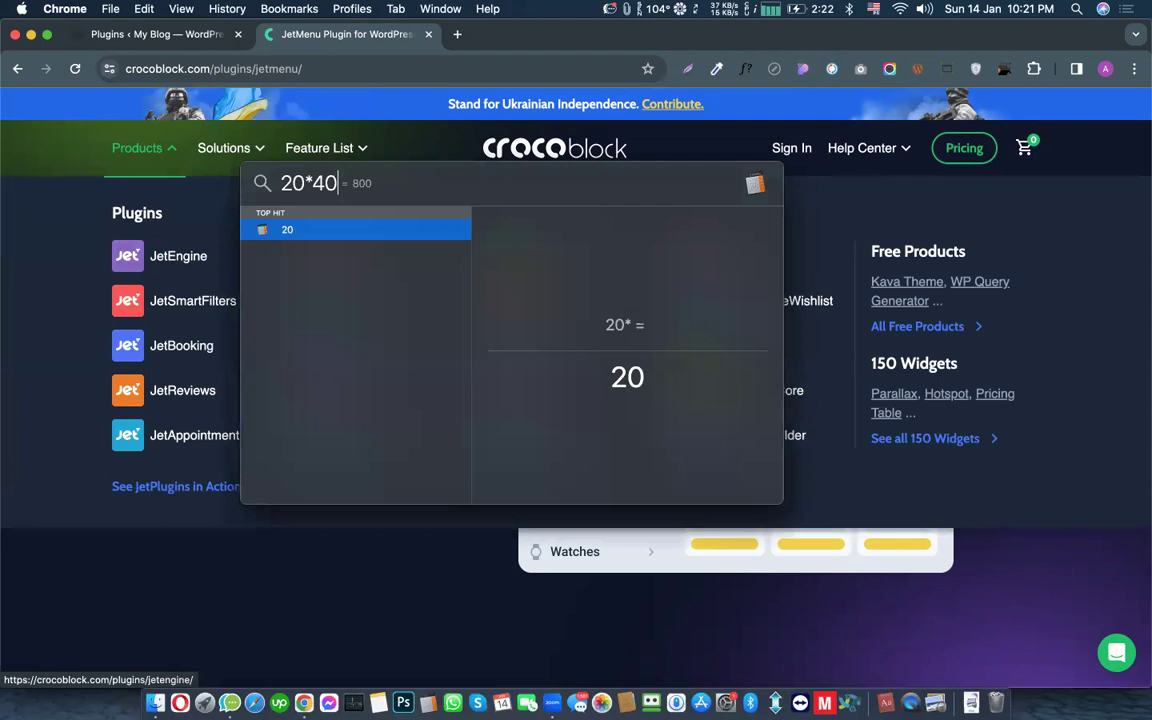
pyautogui.press('Escape')
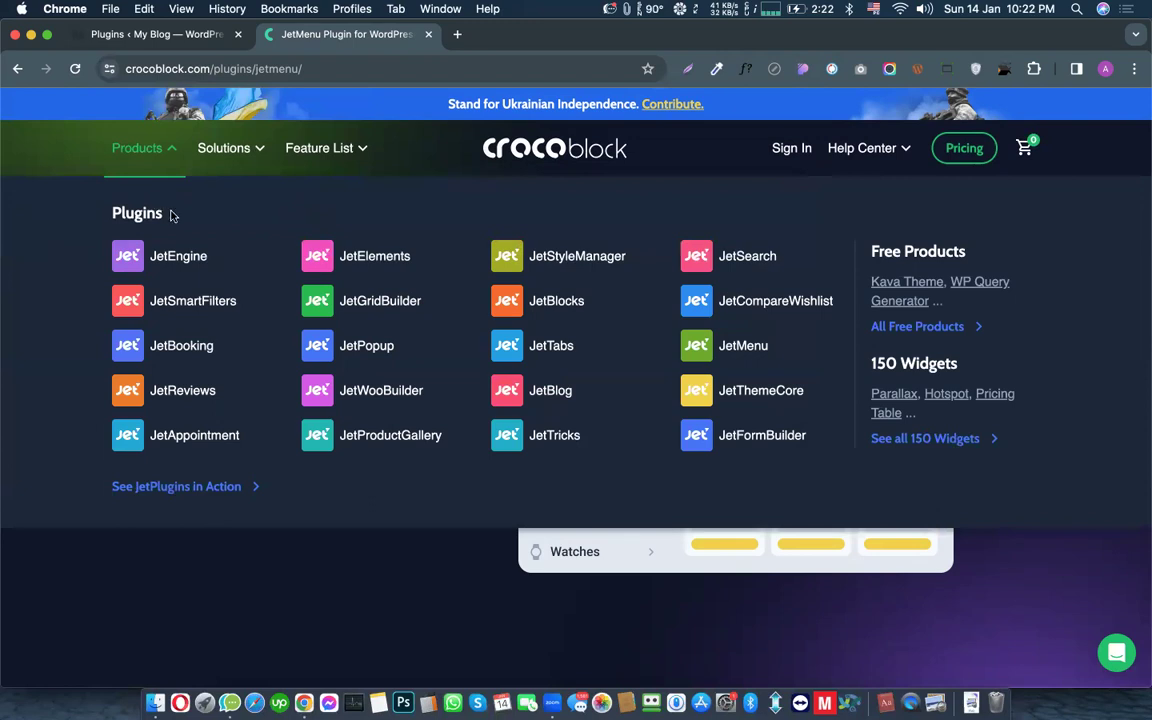
pyautogui.scroll(-2, 319, 501)
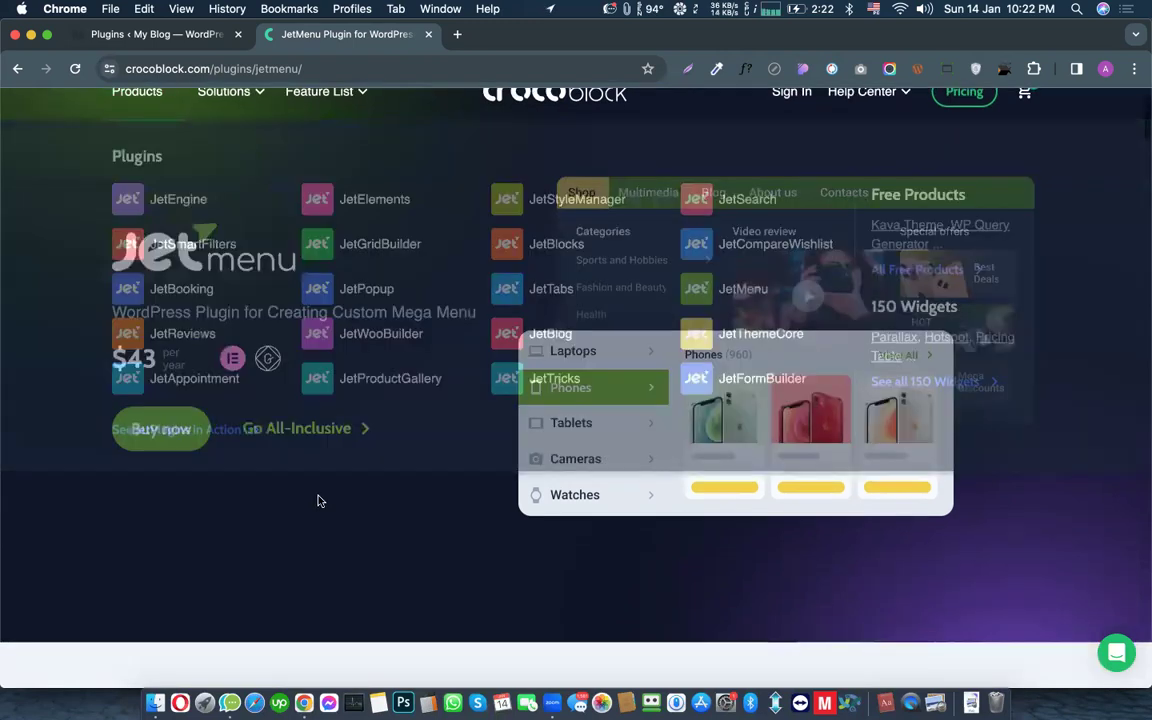
pyautogui.scroll(2, 361, 488)
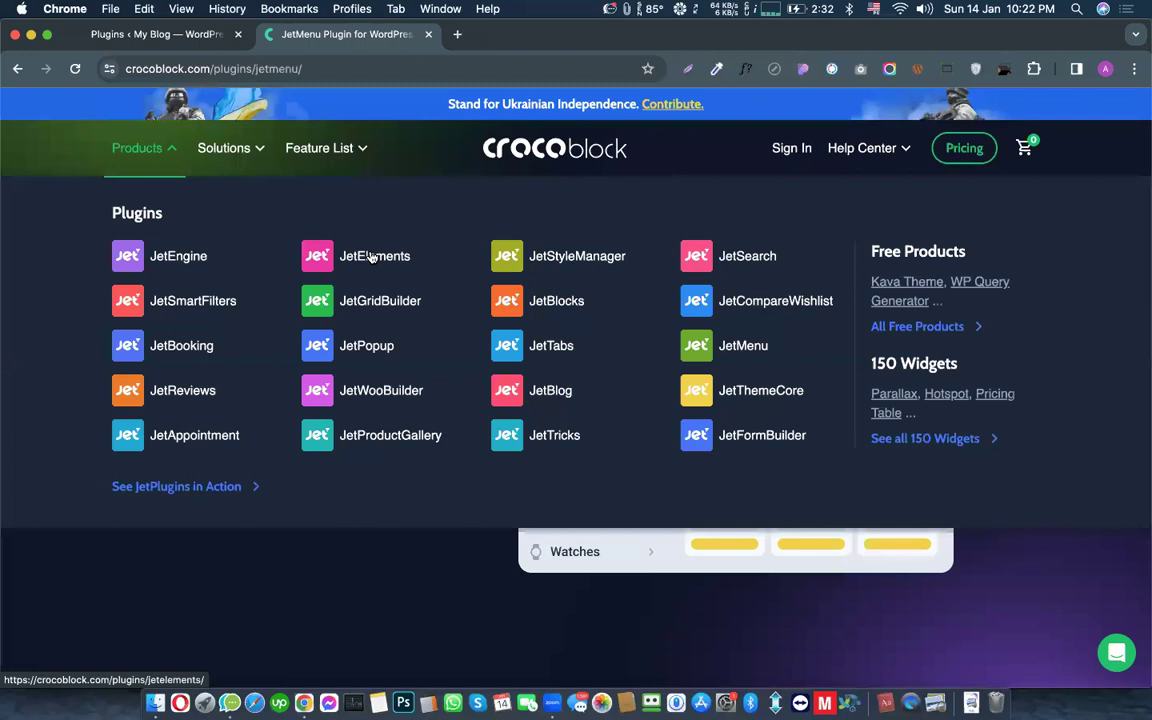
pyautogui.click(200, 34)
pyautogui.click(305, 36)
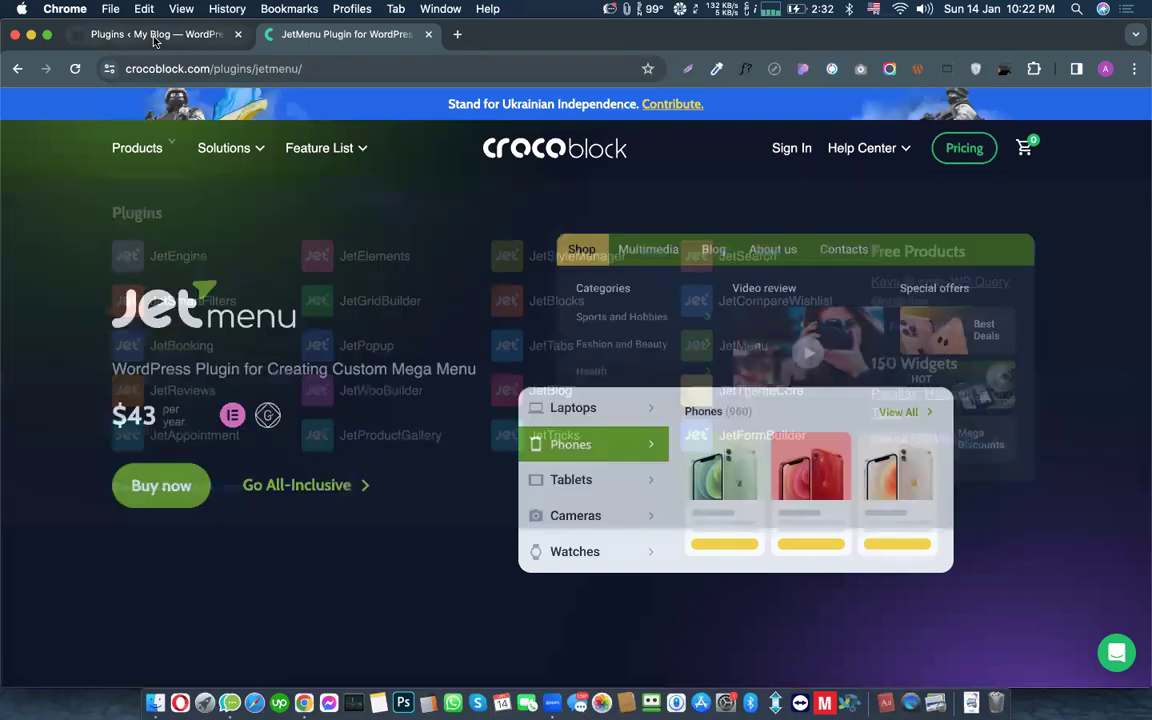
# Step: Switch to the browser window with the Crocoblock account and examine the activation status of the listed subkeys
pyautogui.click(155, 37)
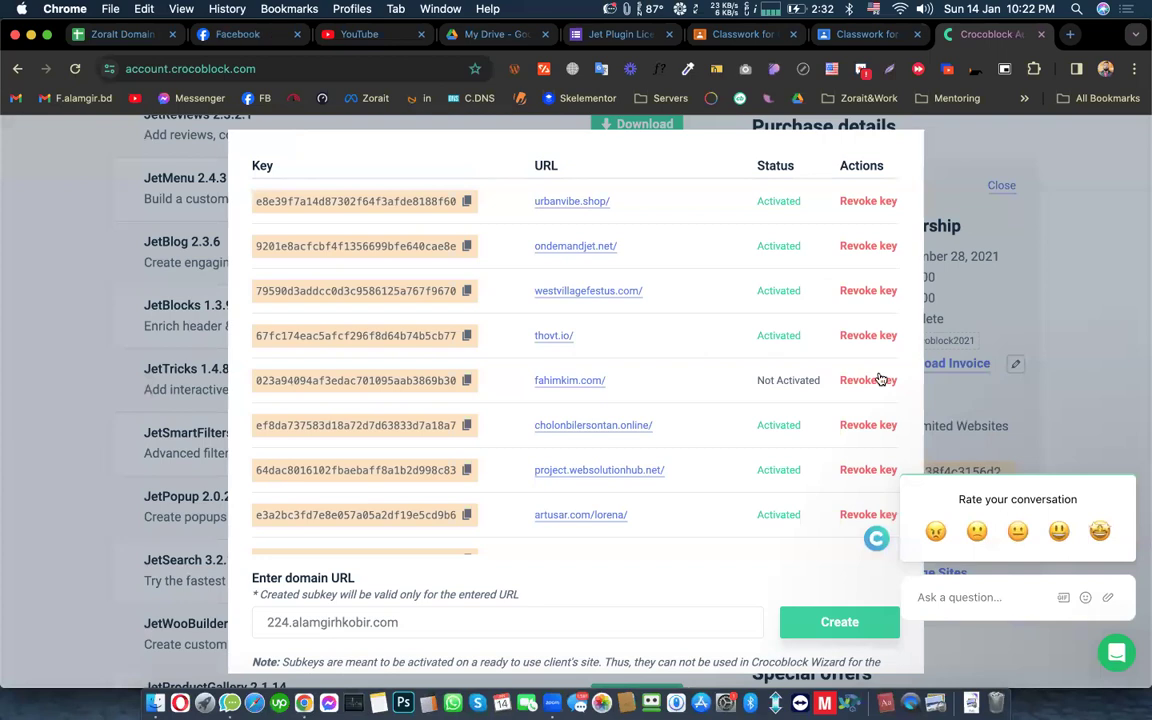
pyautogui.scroll(-3, 650, 300)
pyautogui.scroll(3, 700, 275)
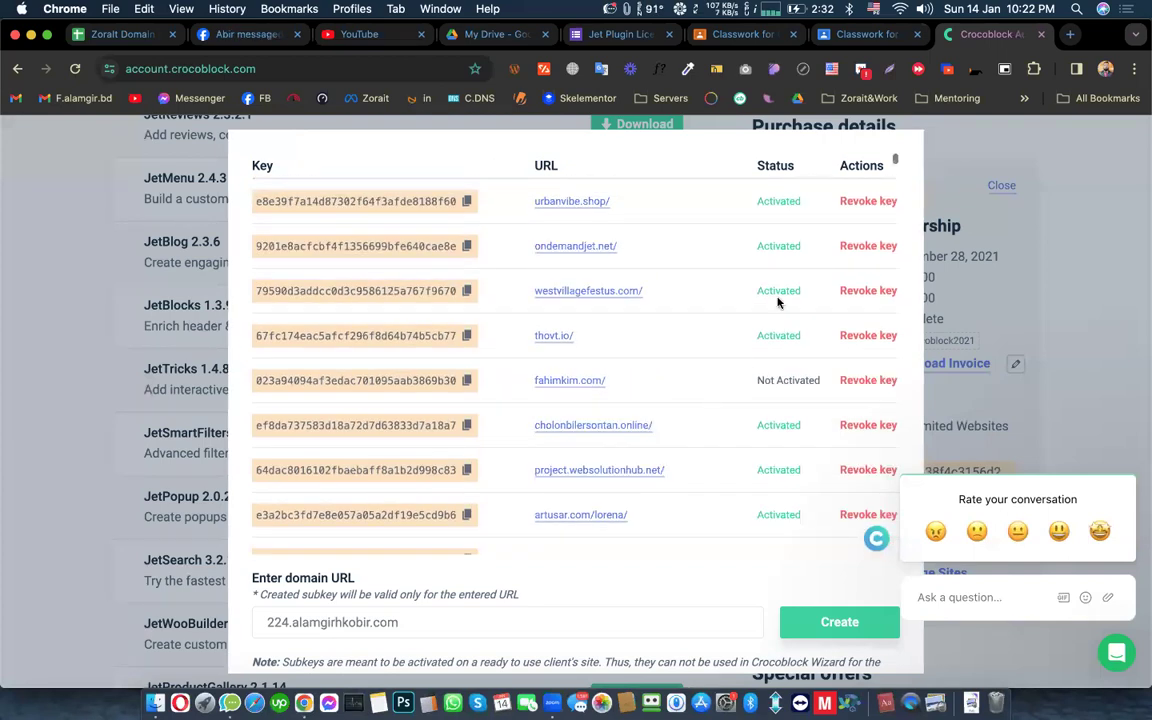
pyautogui.doubleClick(772, 200)
pyautogui.click(775, 249)
pyautogui.moveTo(758, 378); pyautogui.dragTo(822, 378)
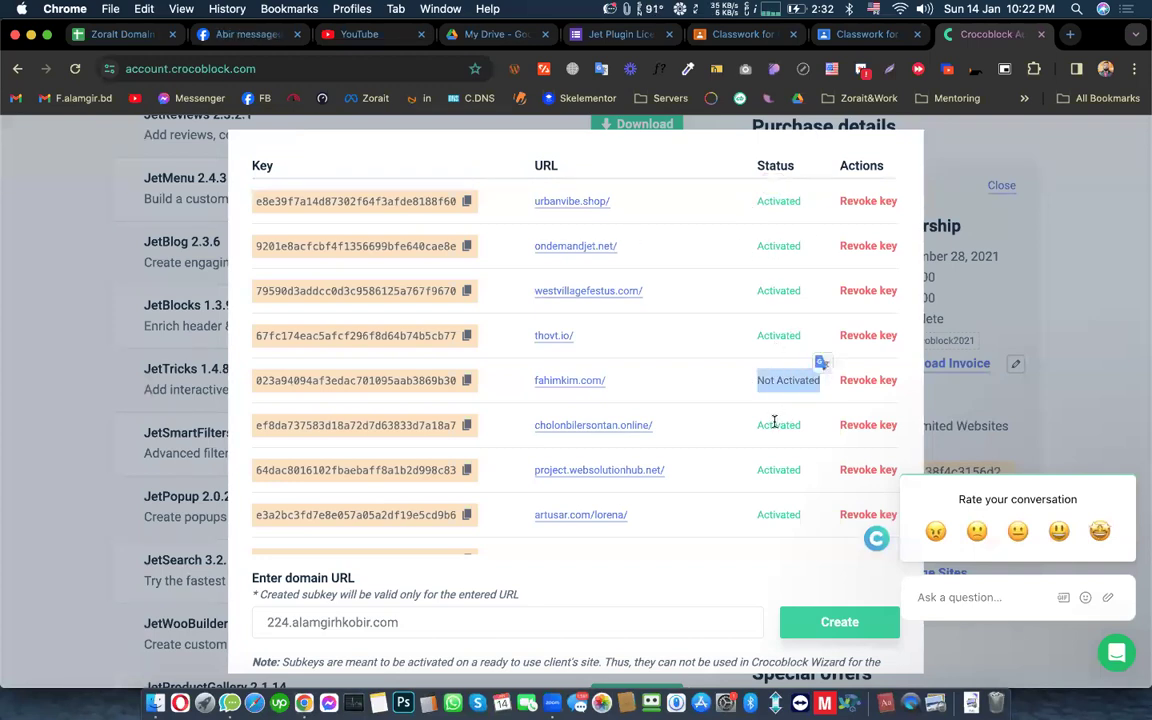
pyautogui.scroll(-1, 775, 424)
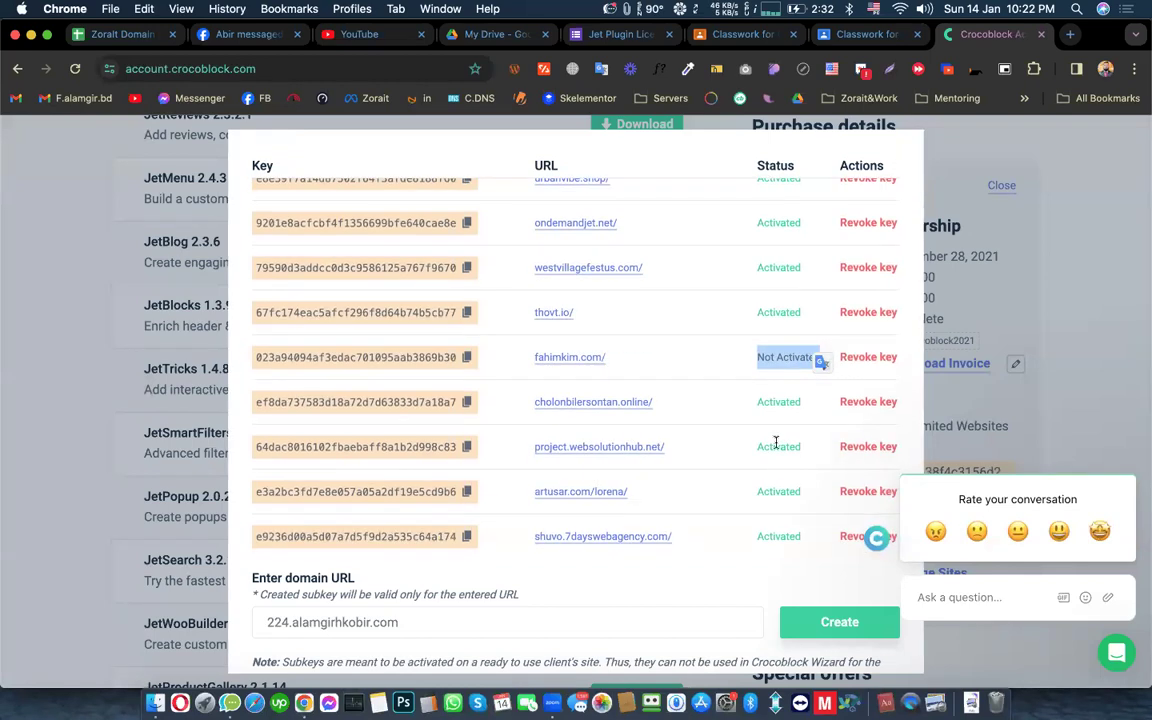
pyautogui.scroll(-4, 776, 470)
pyautogui.scroll(4, 775, 471)
pyautogui.scroll(1, 740, 490)
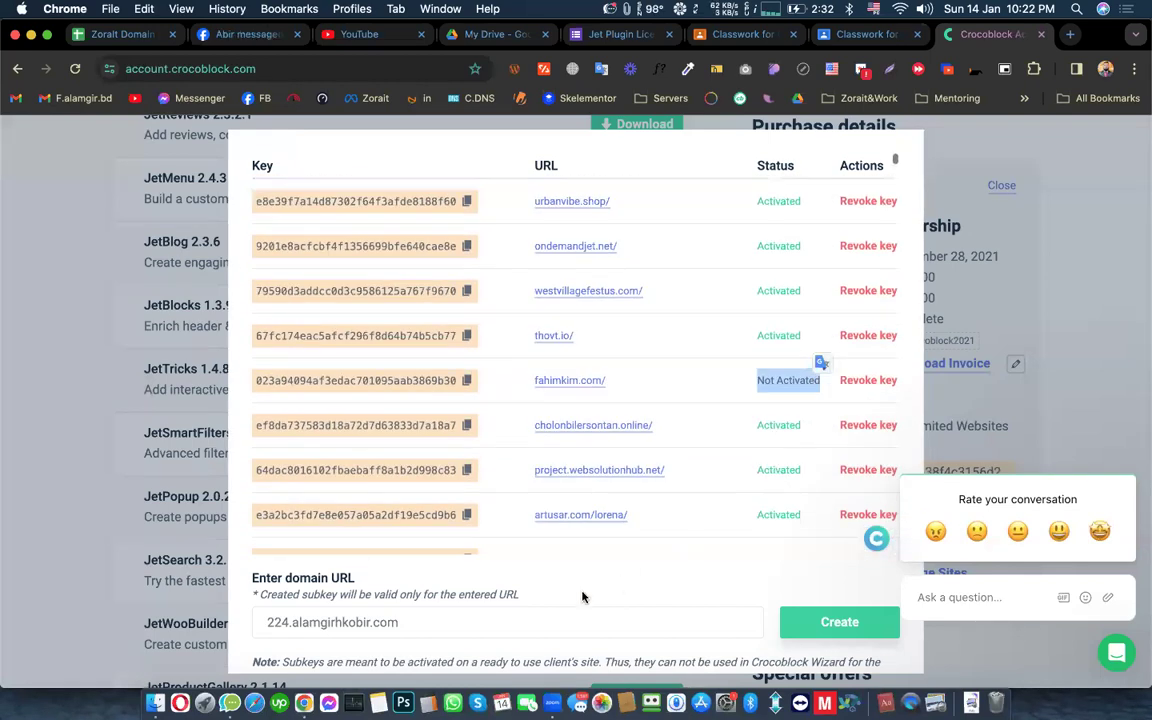
# Step: Create a Crocoblock subkey for the WordPress site's domain, copy the new key, and close the subkey list
pyautogui.click(408, 621)
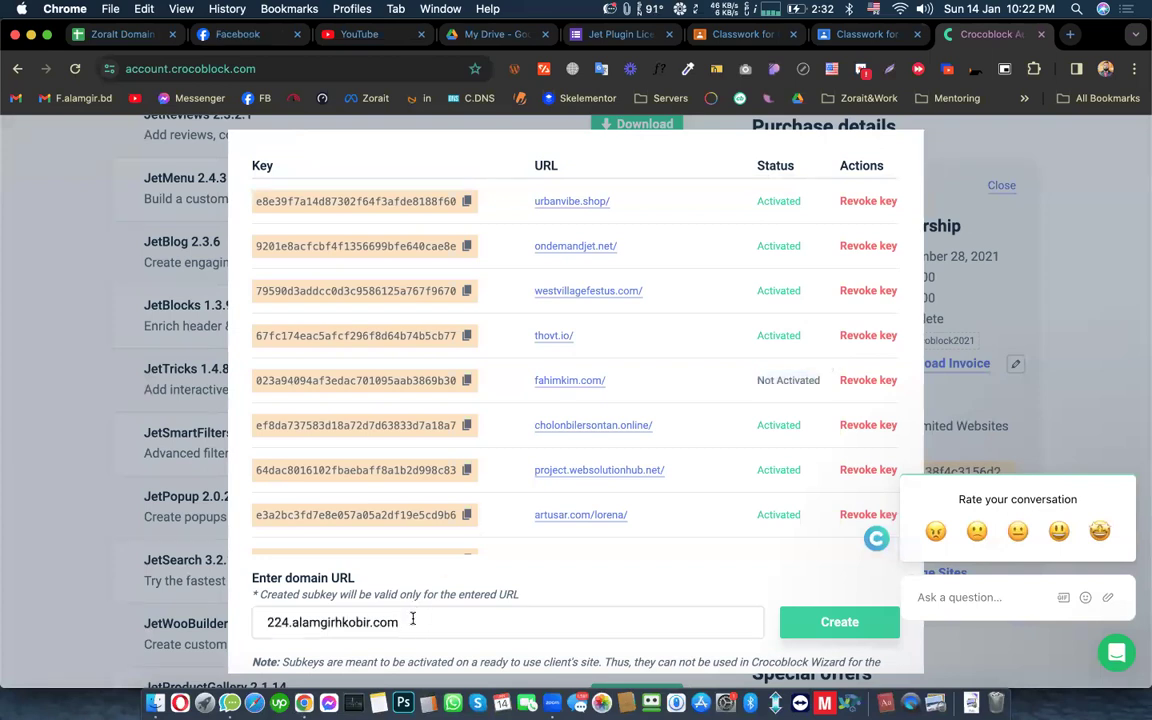
pyautogui.click(836, 622)
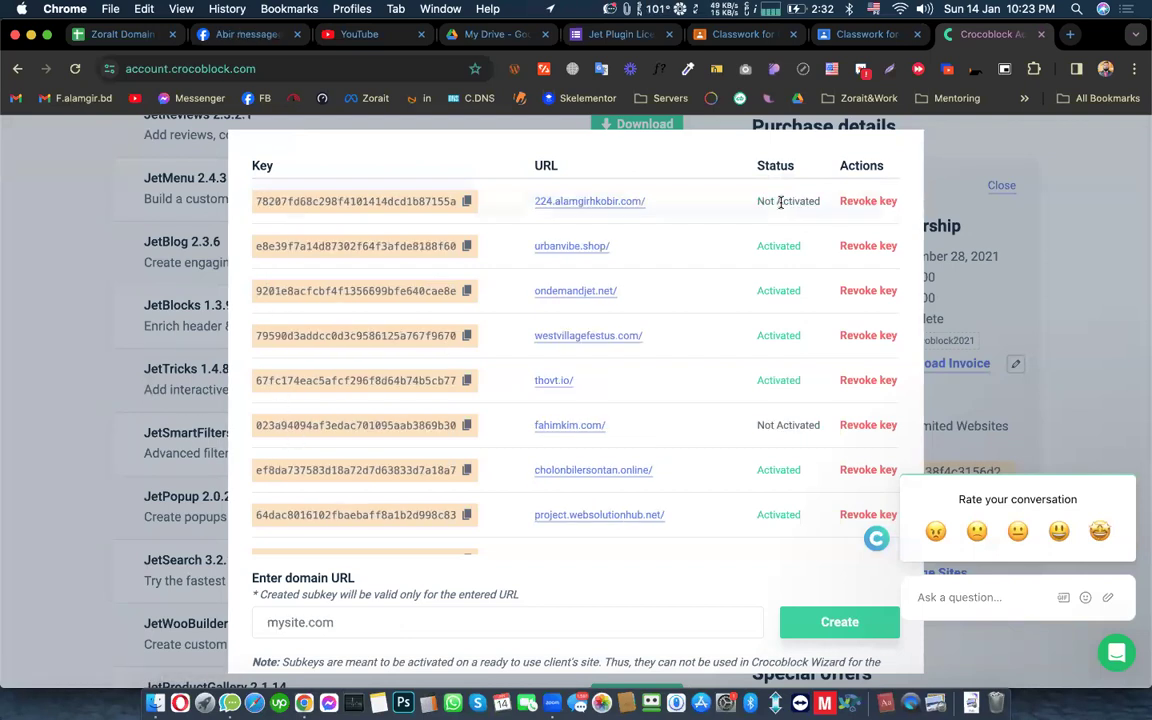
pyautogui.click(466, 201)
pyautogui.click(960, 178)
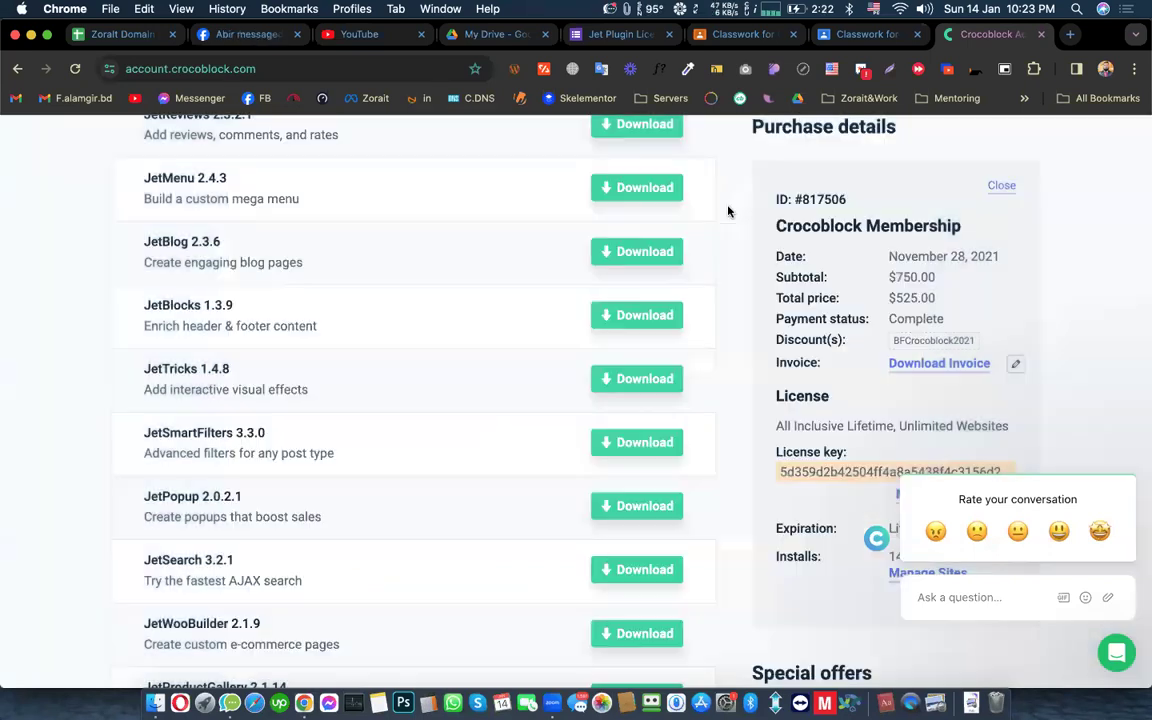
# Step: Download the JetElements 2.6.14 plugin from the account's plugin downloads and check its download progress
pyautogui.scroll(4, 694, 211)
pyautogui.scroll(3, 310, 247)
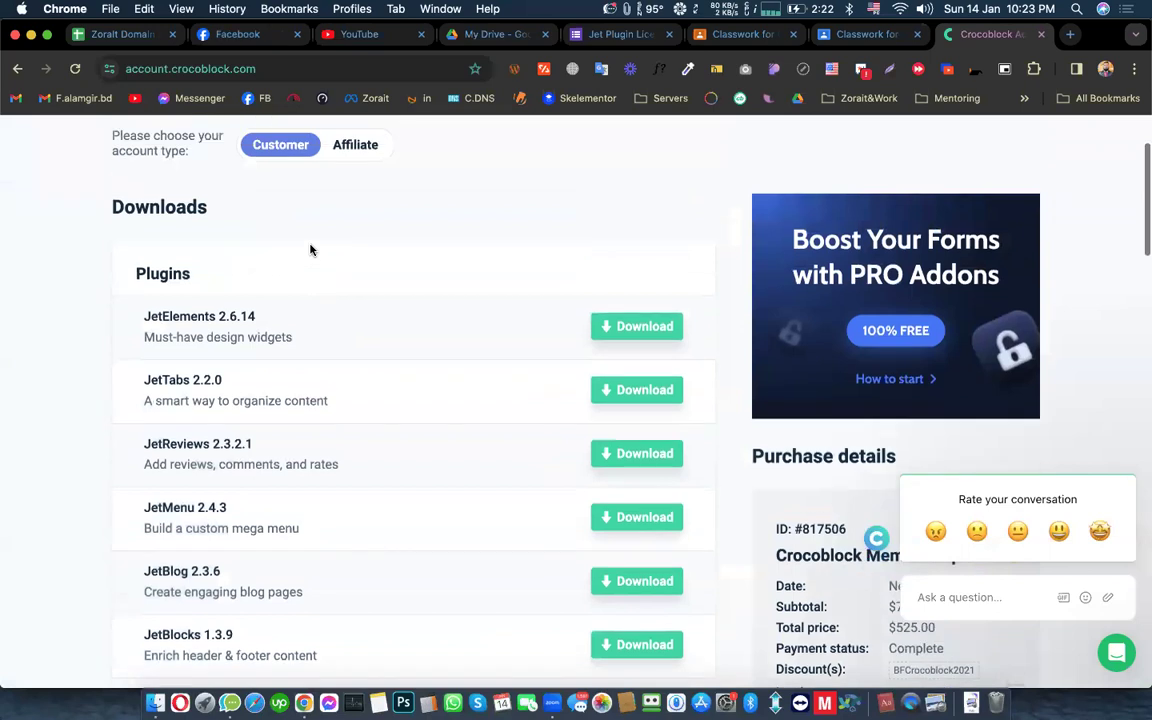
pyautogui.click(657, 302)
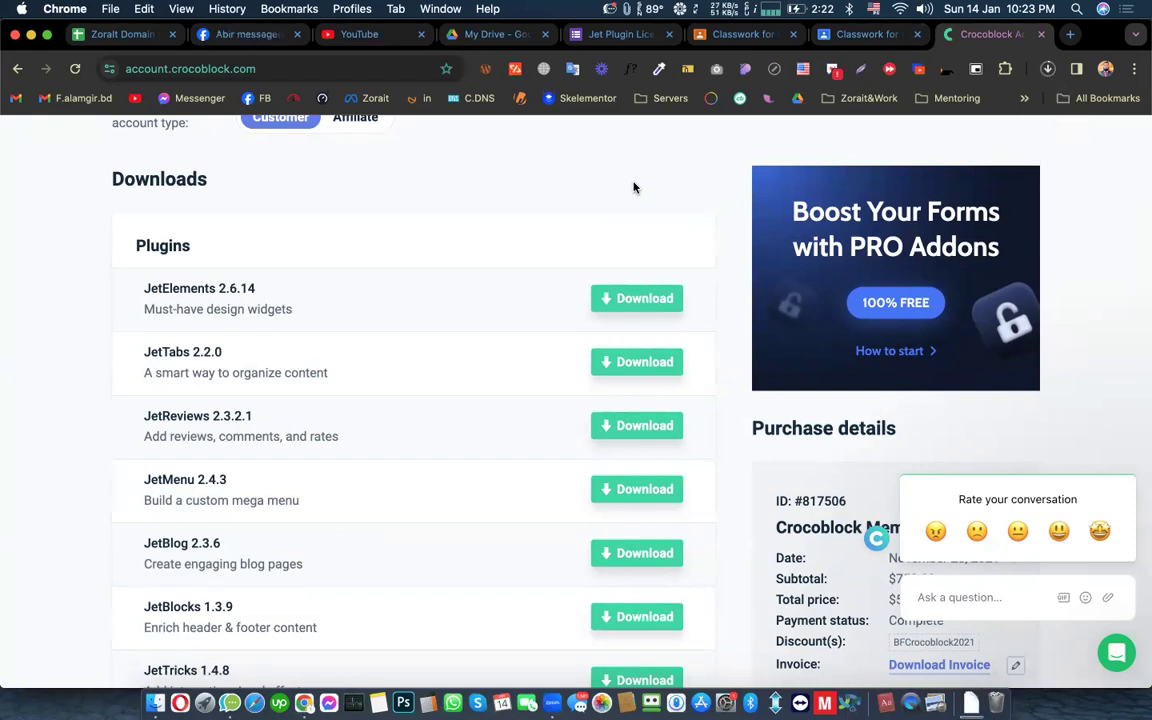
pyautogui.click(1047, 68)
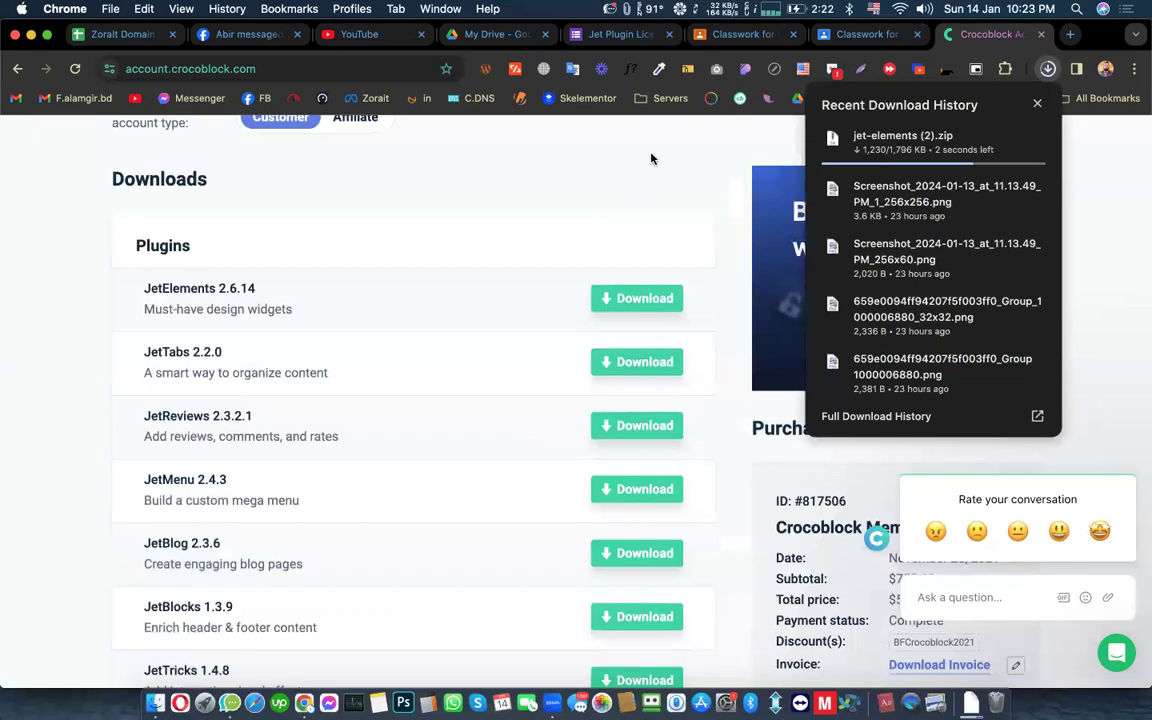
pyautogui.click(640, 189)
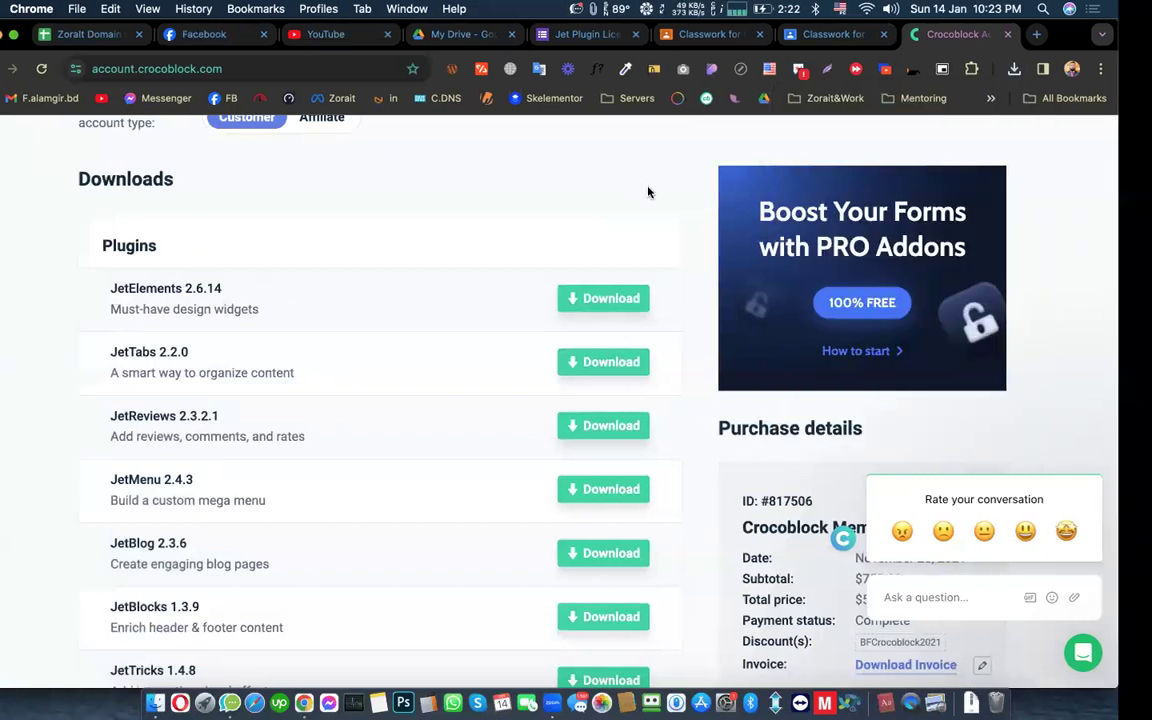
# Step: Switch to the WordPress admin window and open the upload form for adding a new plugin
pyautogui.hotkey('ctrl', 'Right')
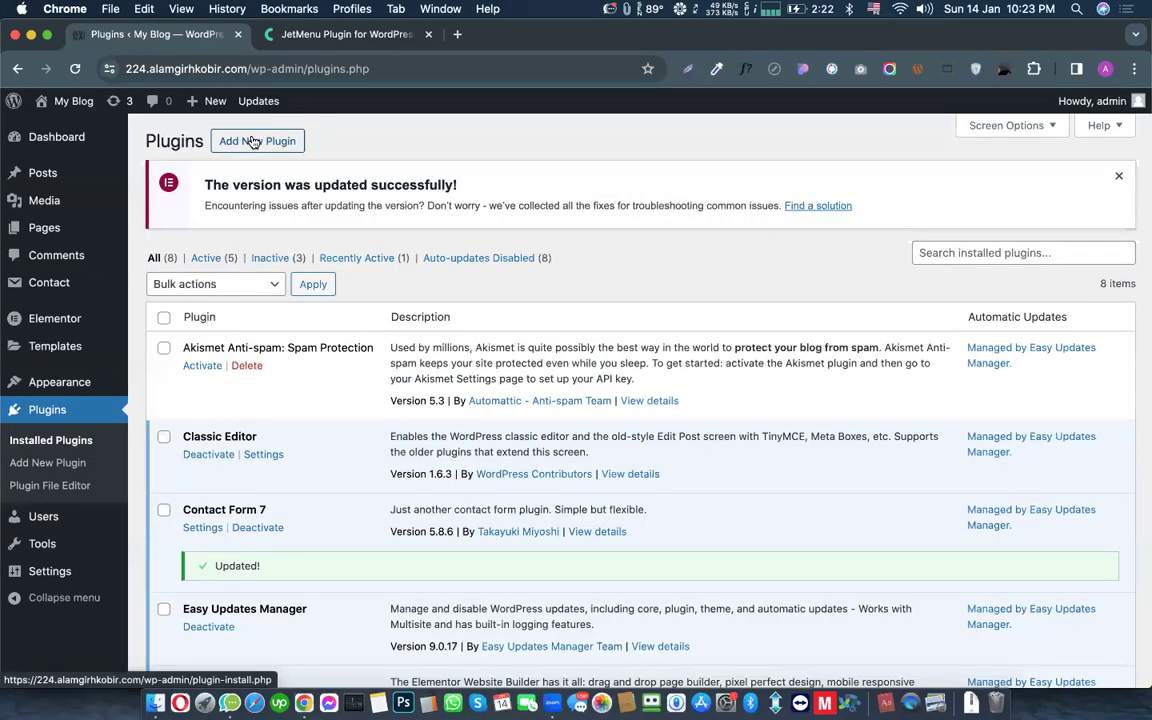
pyautogui.click(253, 141)
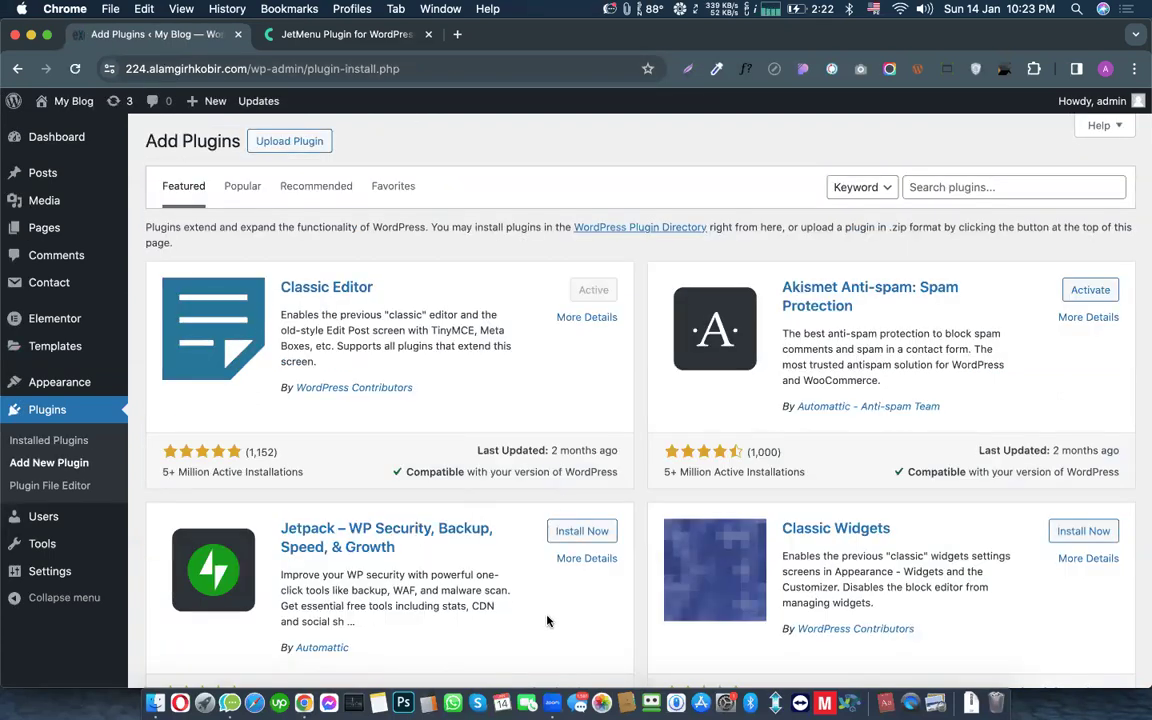
pyautogui.click(312, 146)
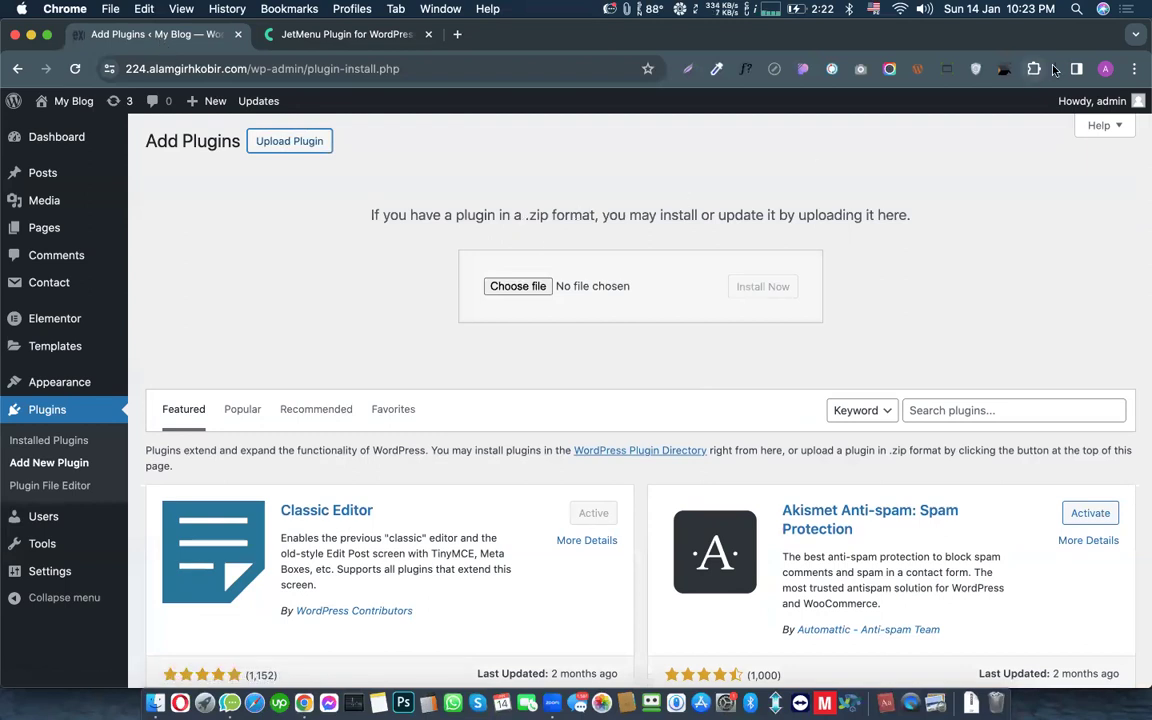
pyautogui.click(1132, 69)
pyautogui.click(804, 186)
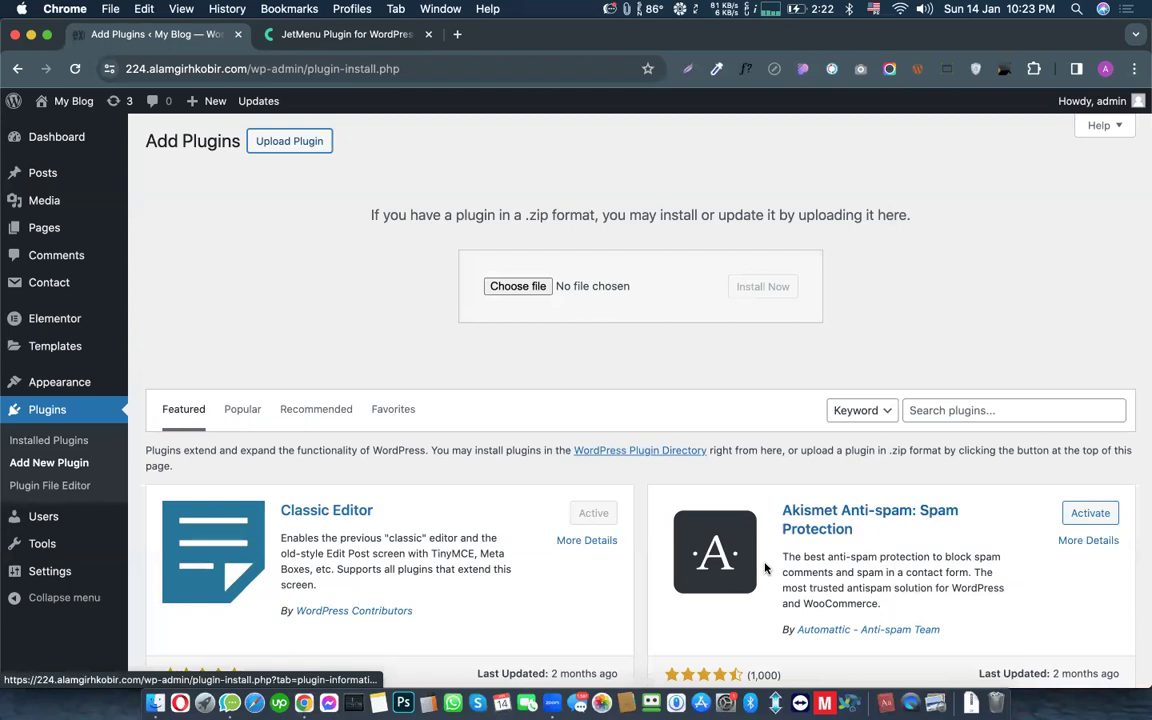
# Step: Upload jet-elements (2).zip from the Downloads folder as a new plugin, then install and activate it
pyautogui.press('super+Tab')
pyautogui.scroll(8, 700, 420)
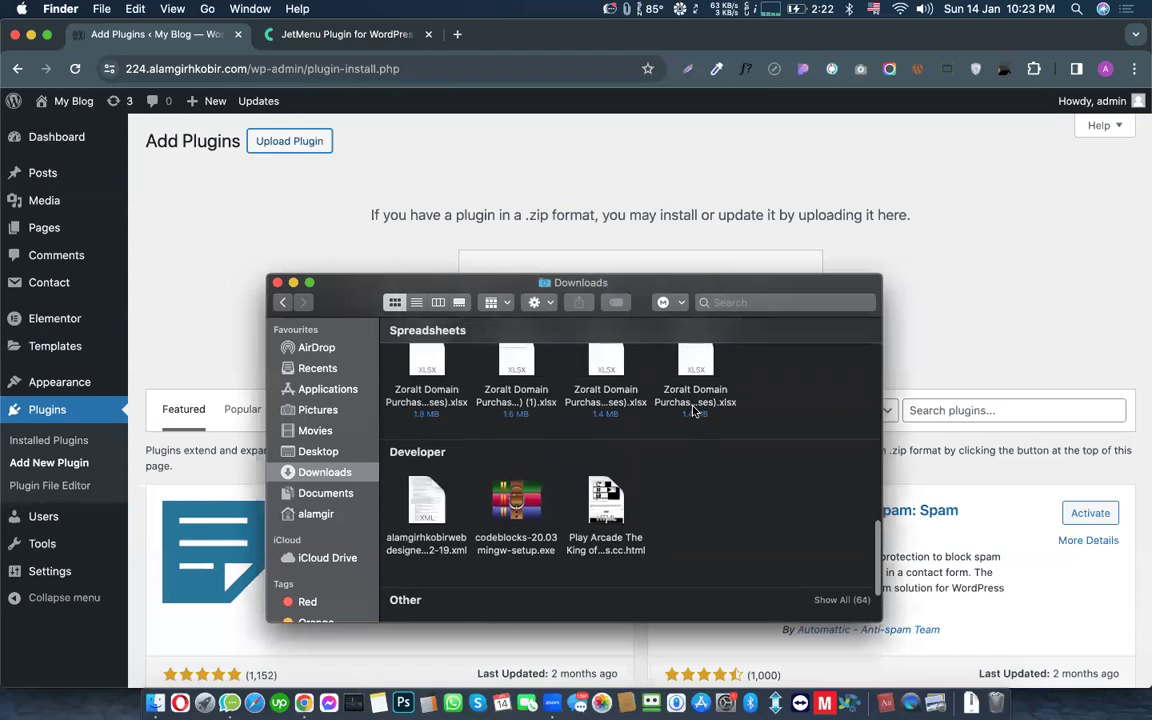
pyautogui.scroll(-10, 600, 430)
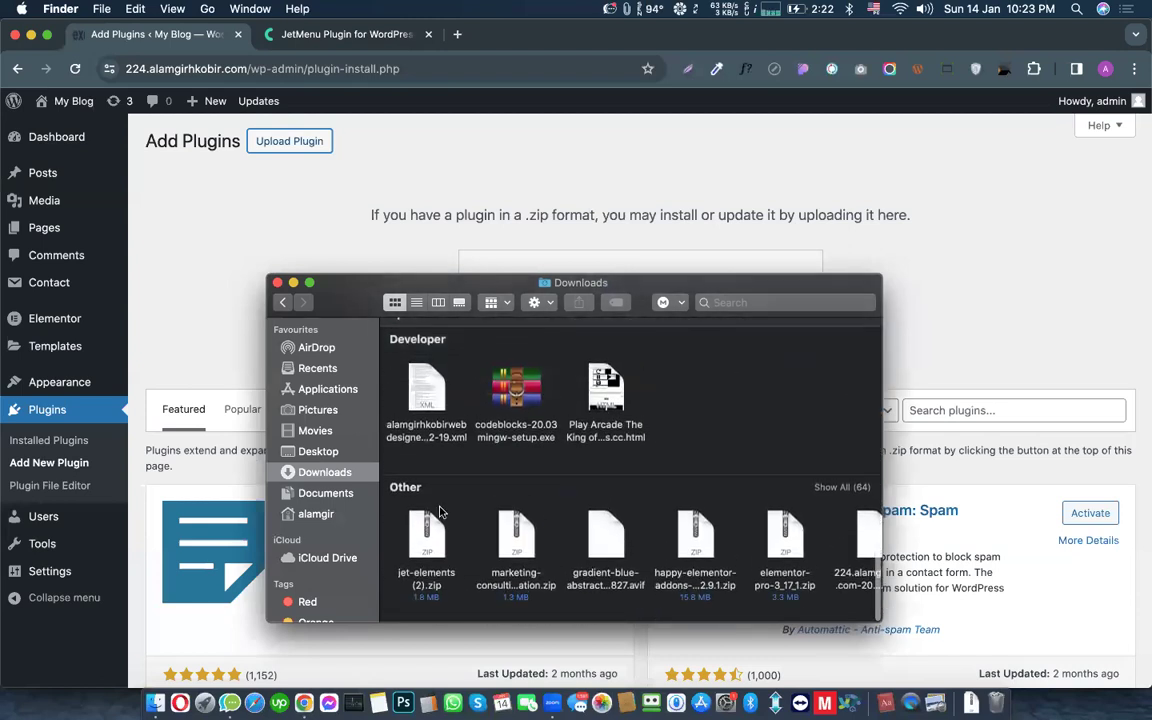
pyautogui.moveTo(403, 289); pyautogui.dragTo(374, 349)
pyautogui.moveTo(418, 611); pyautogui.dragTo(518, 291)
pyautogui.click(768, 287)
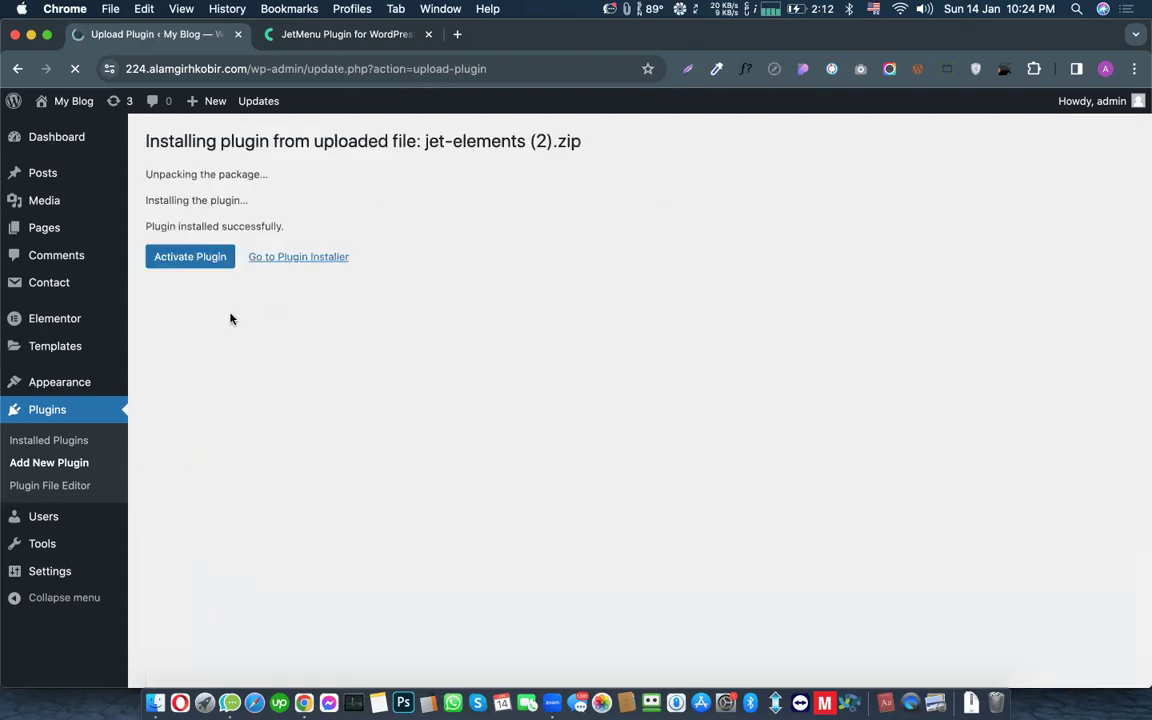
pyautogui.click(184, 266)
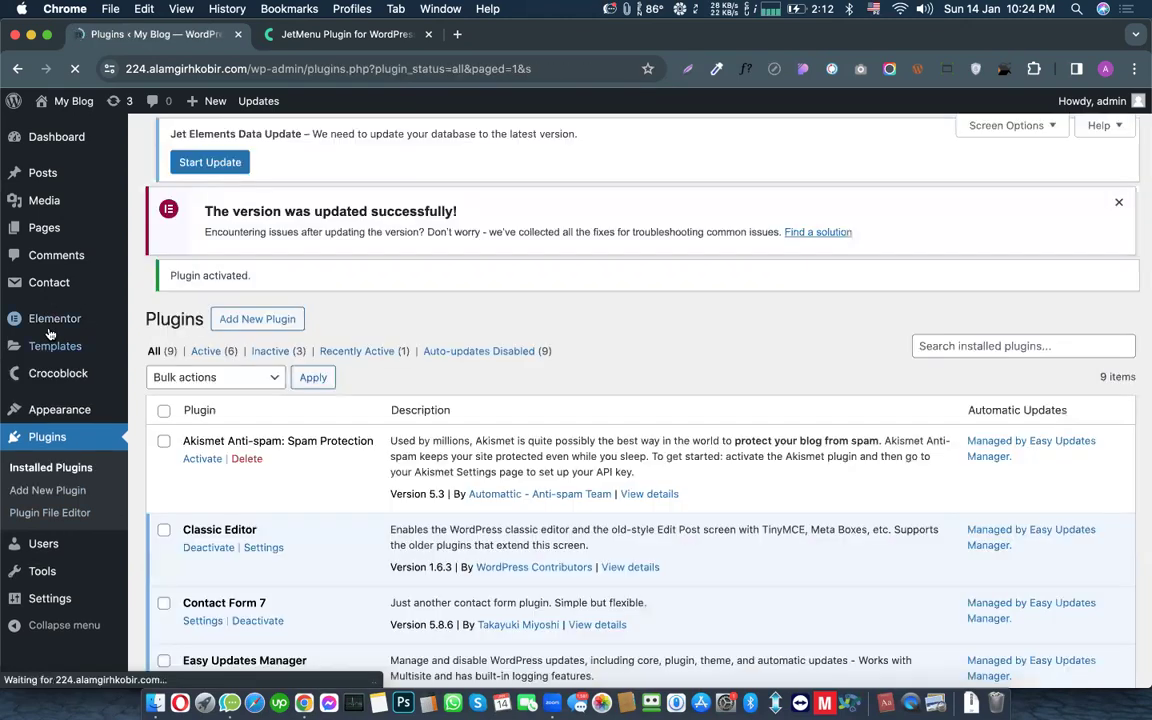
# Step: Open the Crocoblock dashboard in WordPress and examine the installed and additional Jet plugins, including the JetTabs product page
pyautogui.moveTo(48, 381)
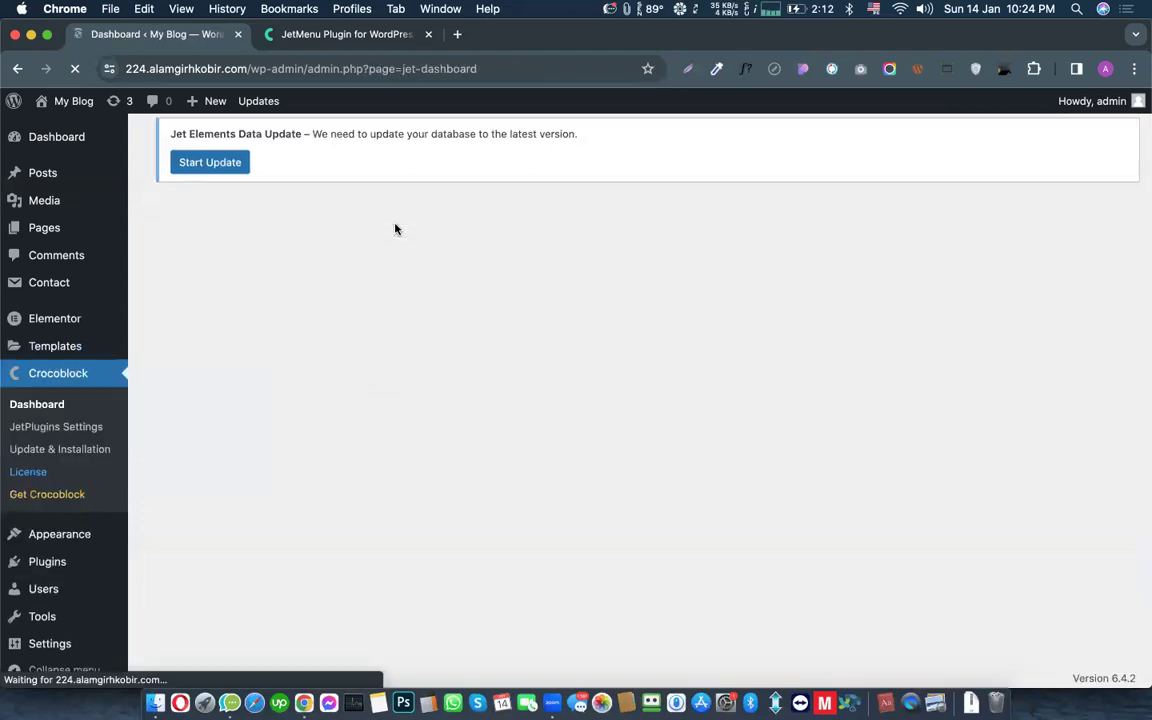
pyautogui.scroll(-3, 226, 172)
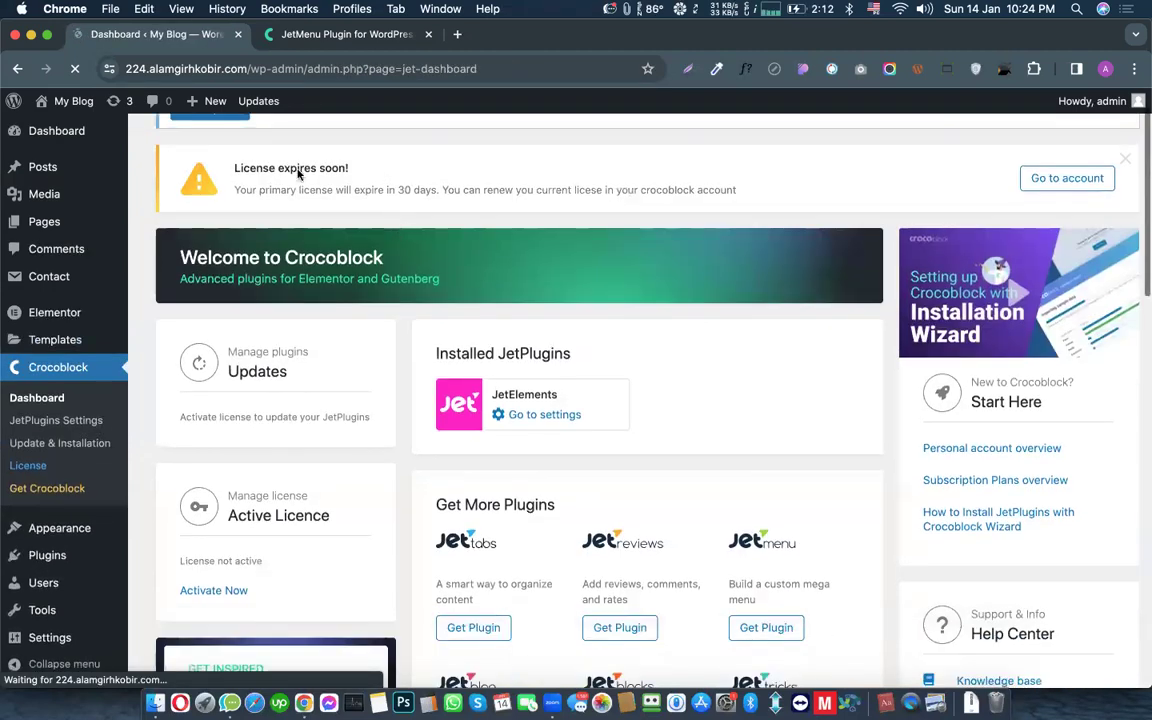
pyautogui.scroll(-5, 380, 303)
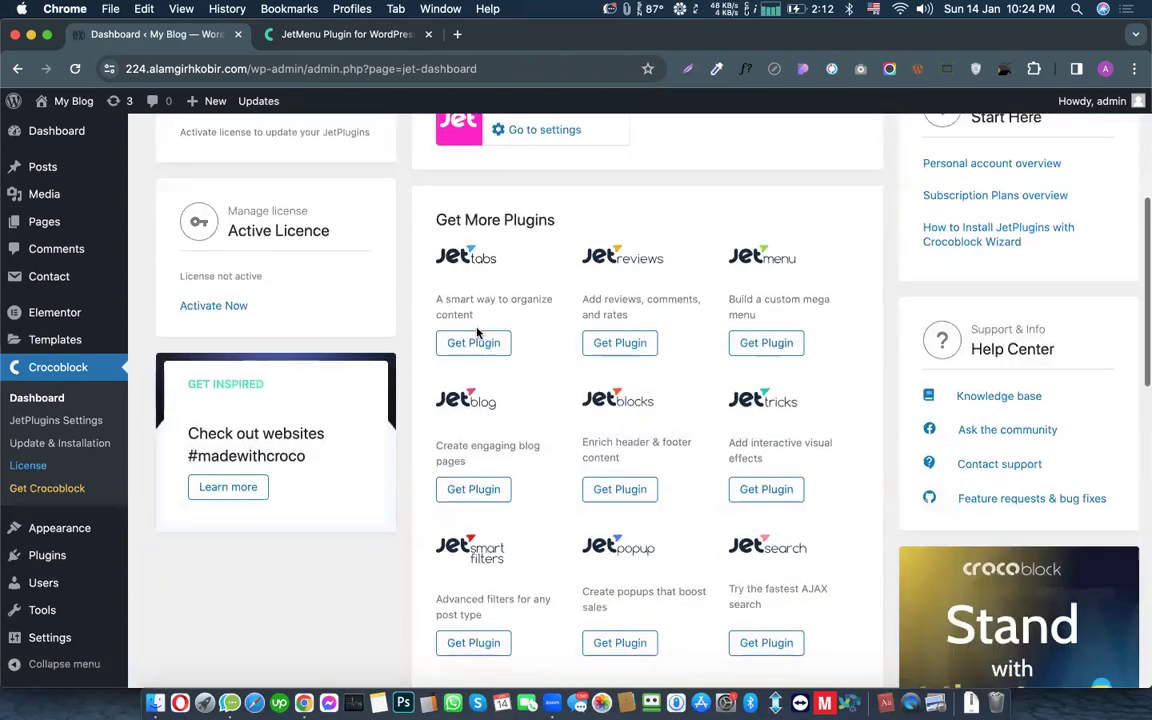
pyautogui.scroll(2, 522, 198)
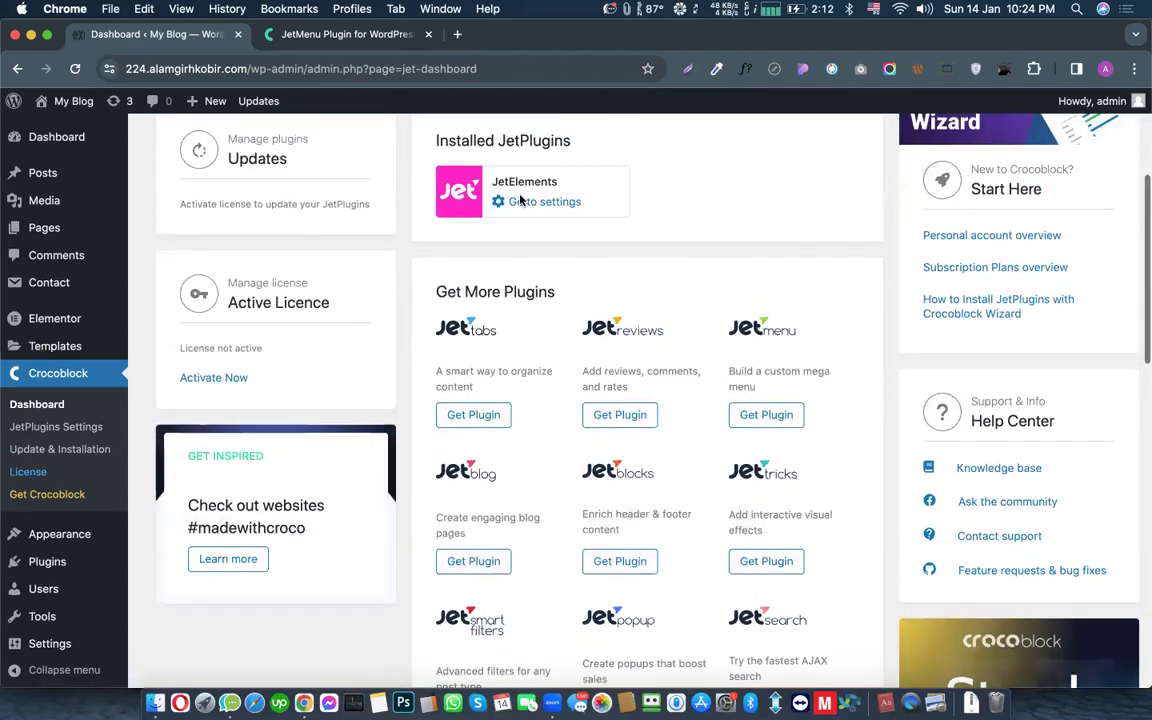
pyautogui.click(473, 415)
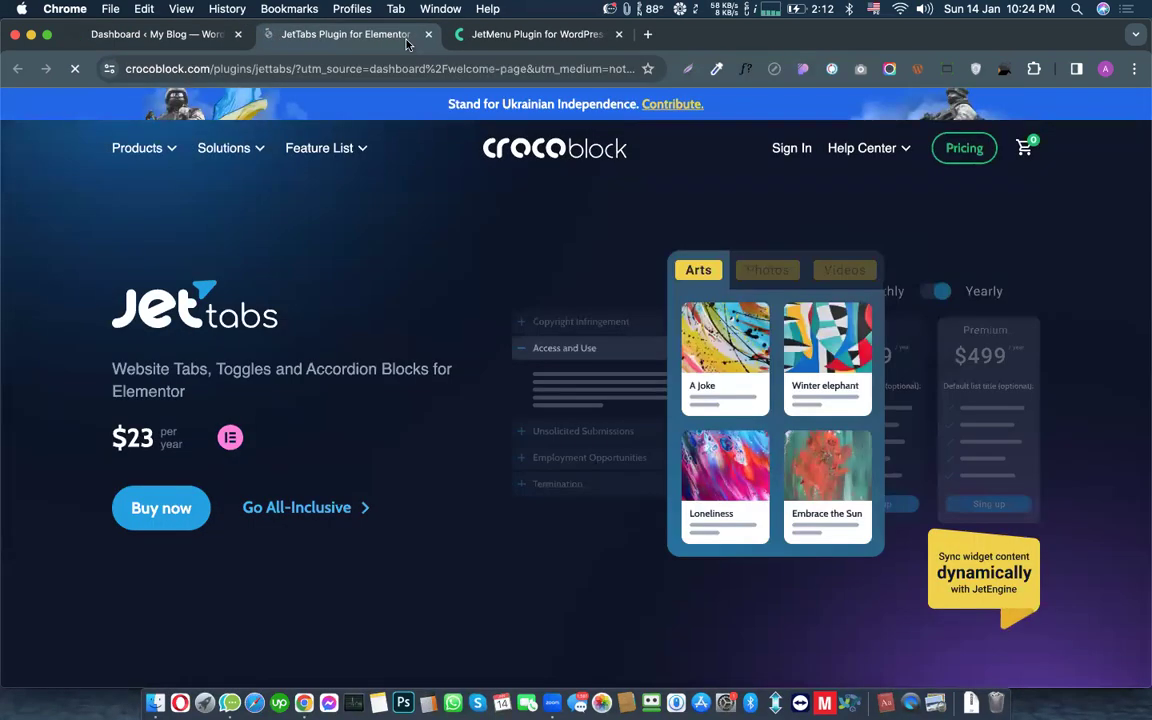
pyautogui.press('super+w')
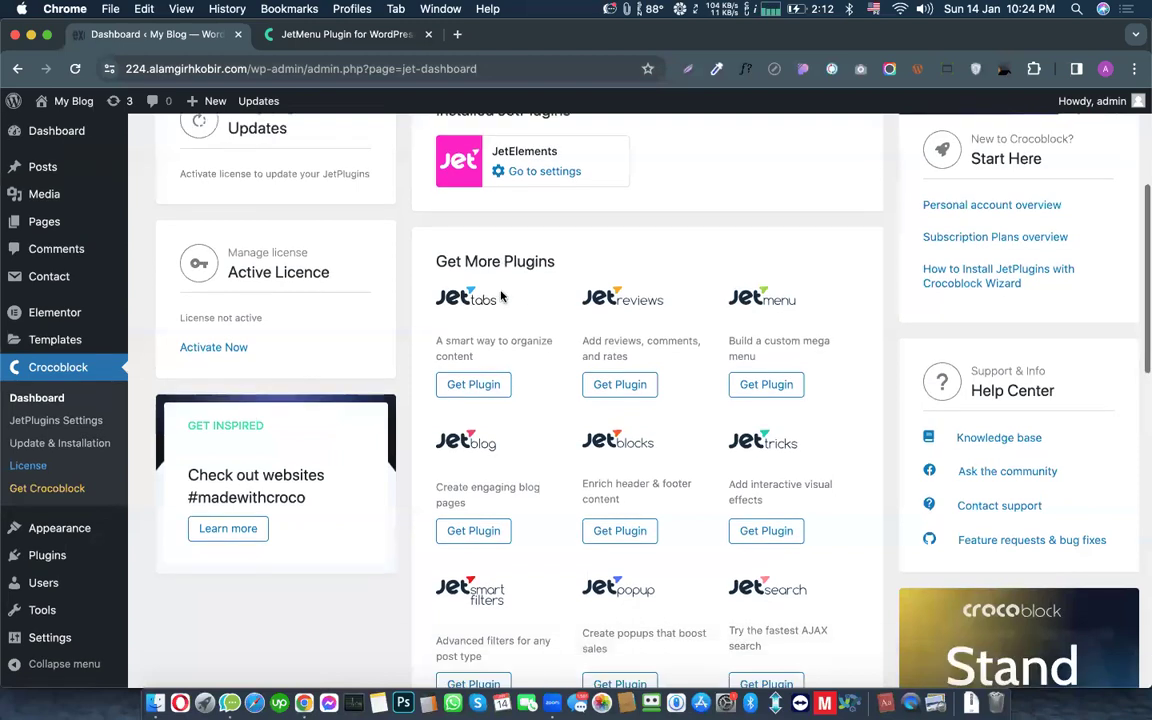
pyautogui.scroll(4, 392, 333)
pyautogui.scroll(-8, 392, 333)
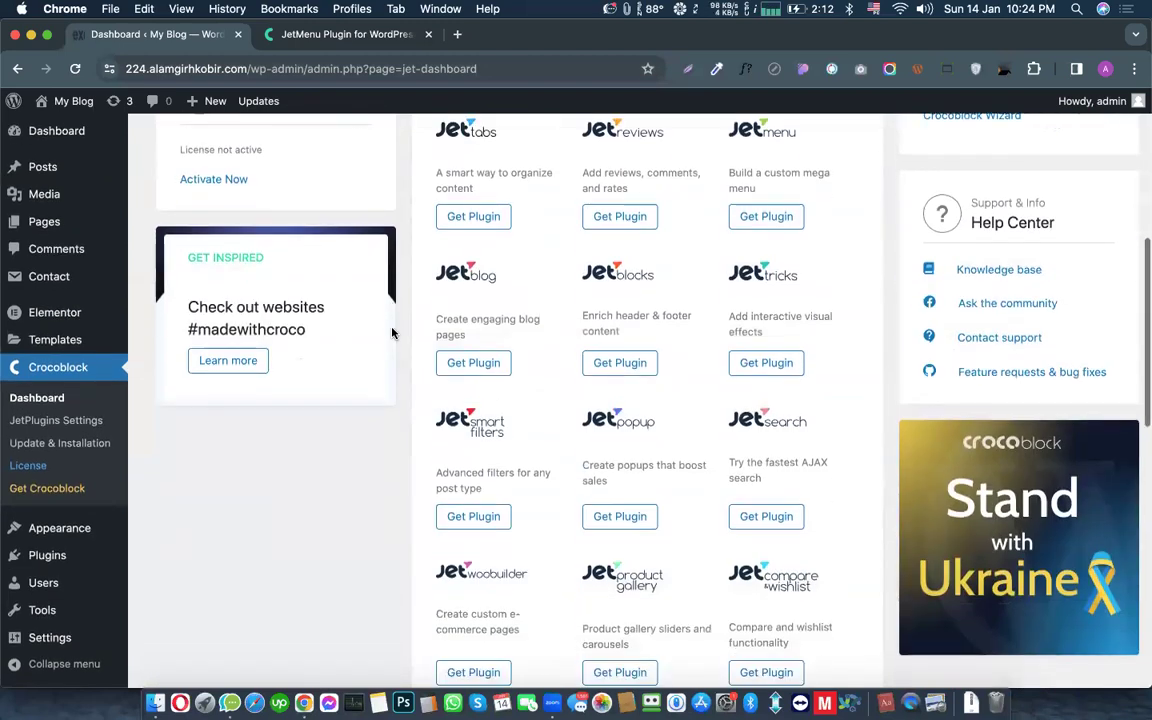
# Step: Add a new JetPlugins license with the copied subkey, activate it, and dismiss the browser's password update offer
pyautogui.scroll(3, 190, 310)
pyautogui.click(208, 313)
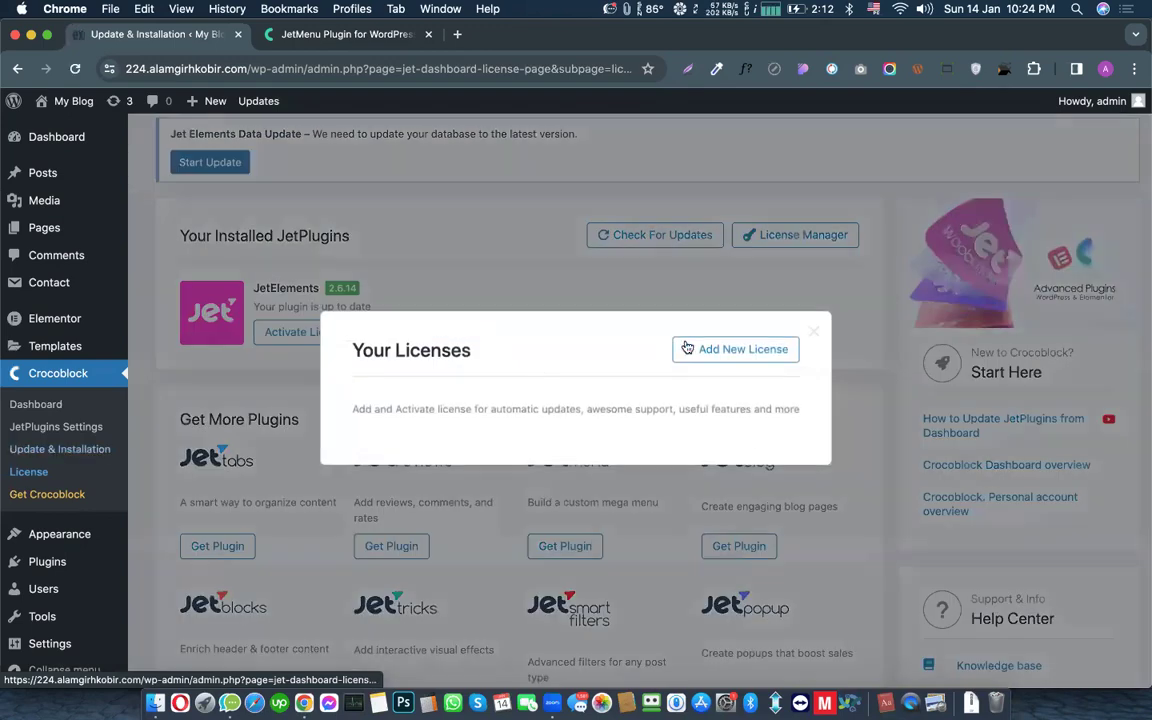
pyautogui.click(728, 350)
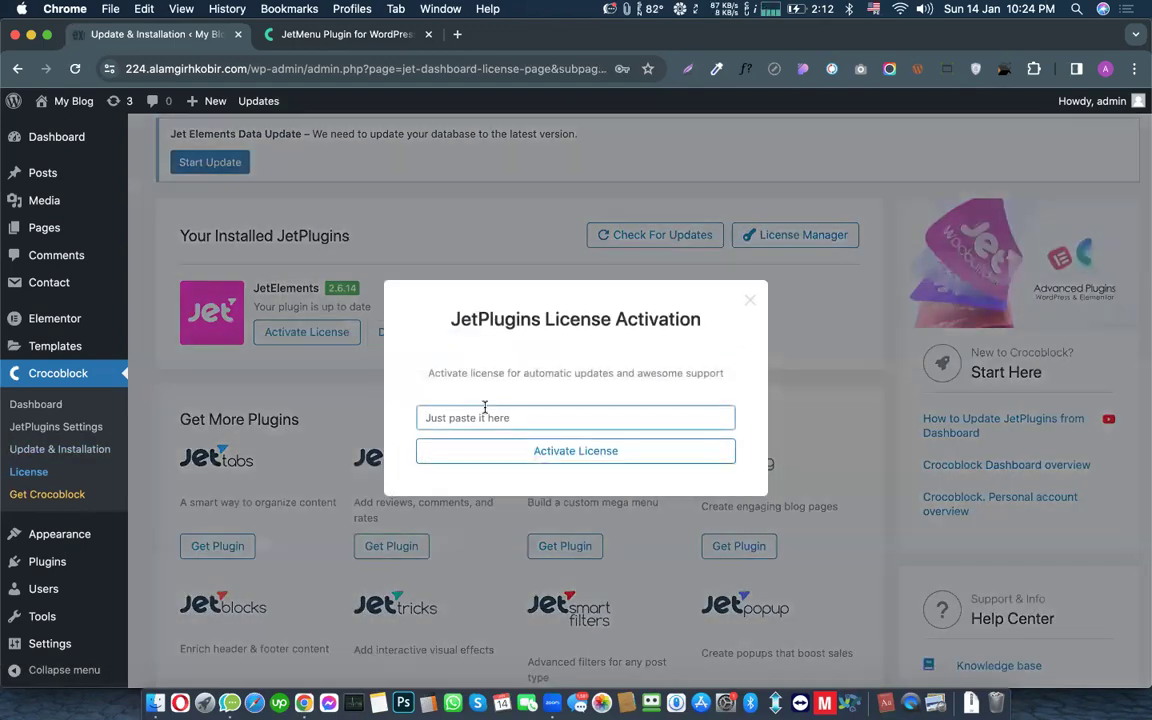
pyautogui.press('super+v')
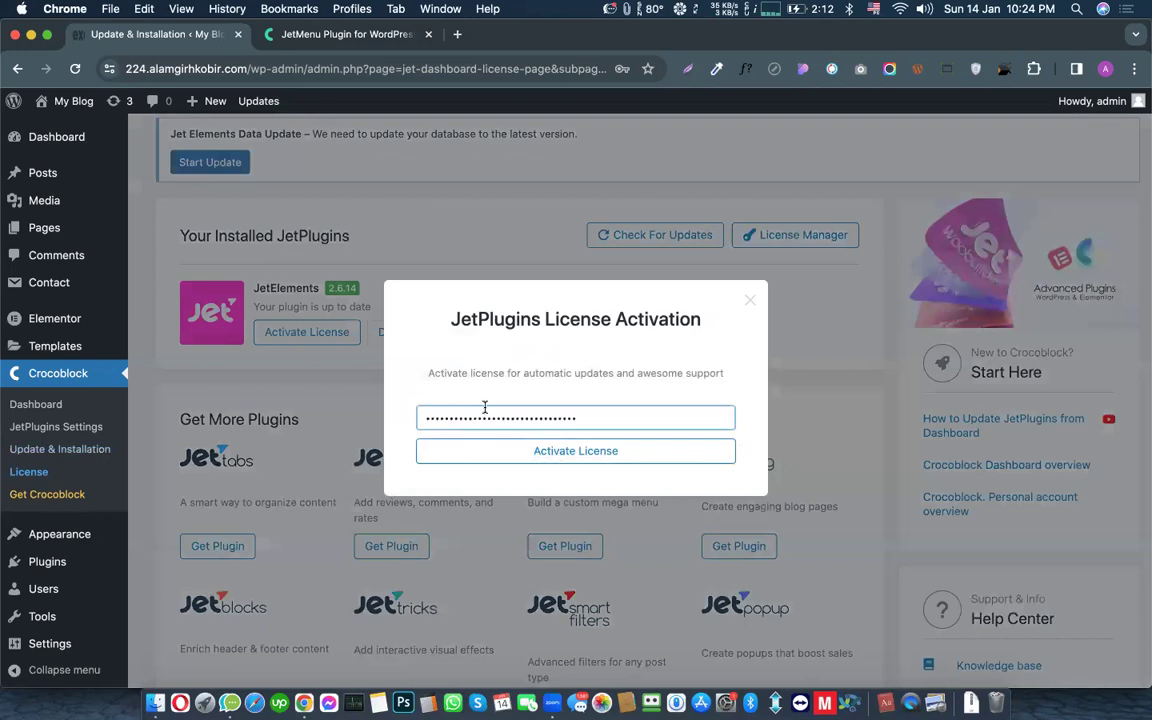
pyautogui.click(588, 456)
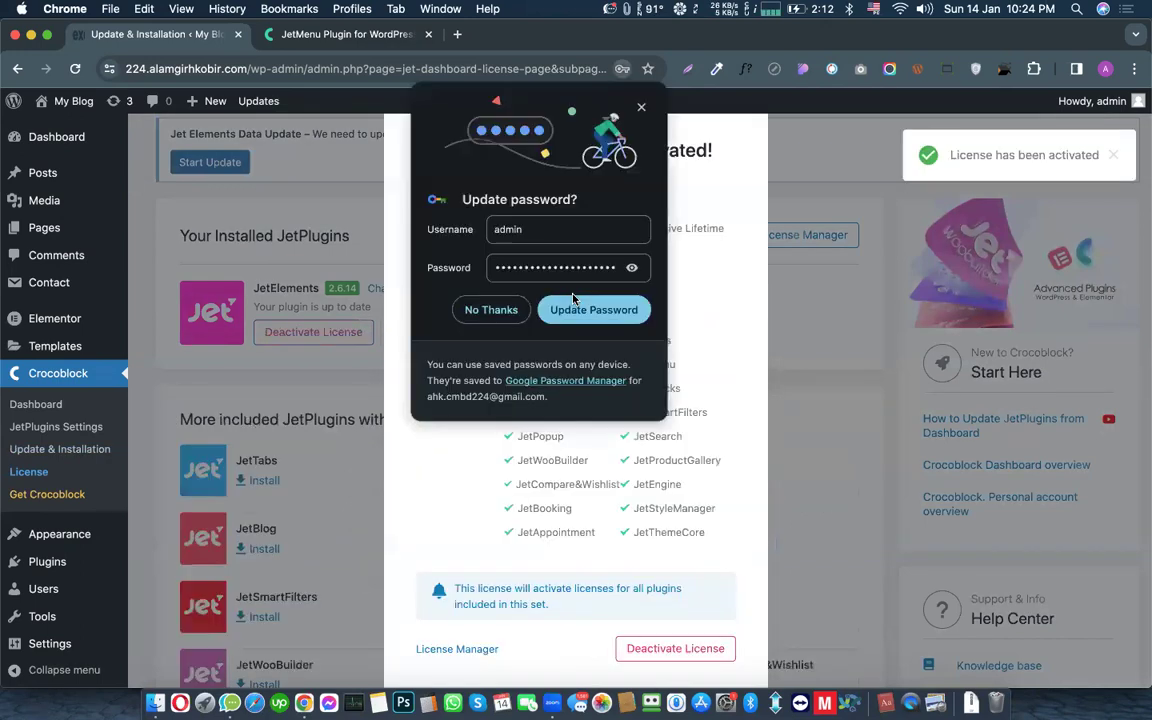
pyautogui.click(641, 107)
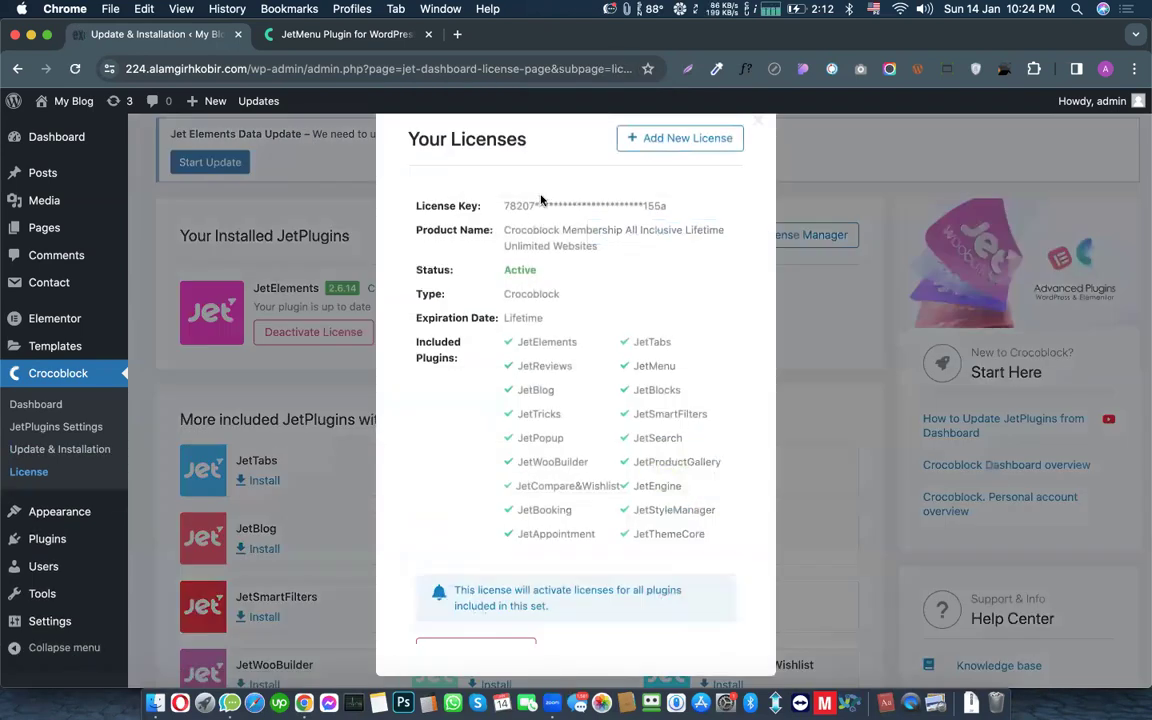
# Step: Review the active license's details, close them, and examine the Jet plugins included with the license
pyautogui.moveTo(504, 205); pyautogui.dragTo(720, 540)
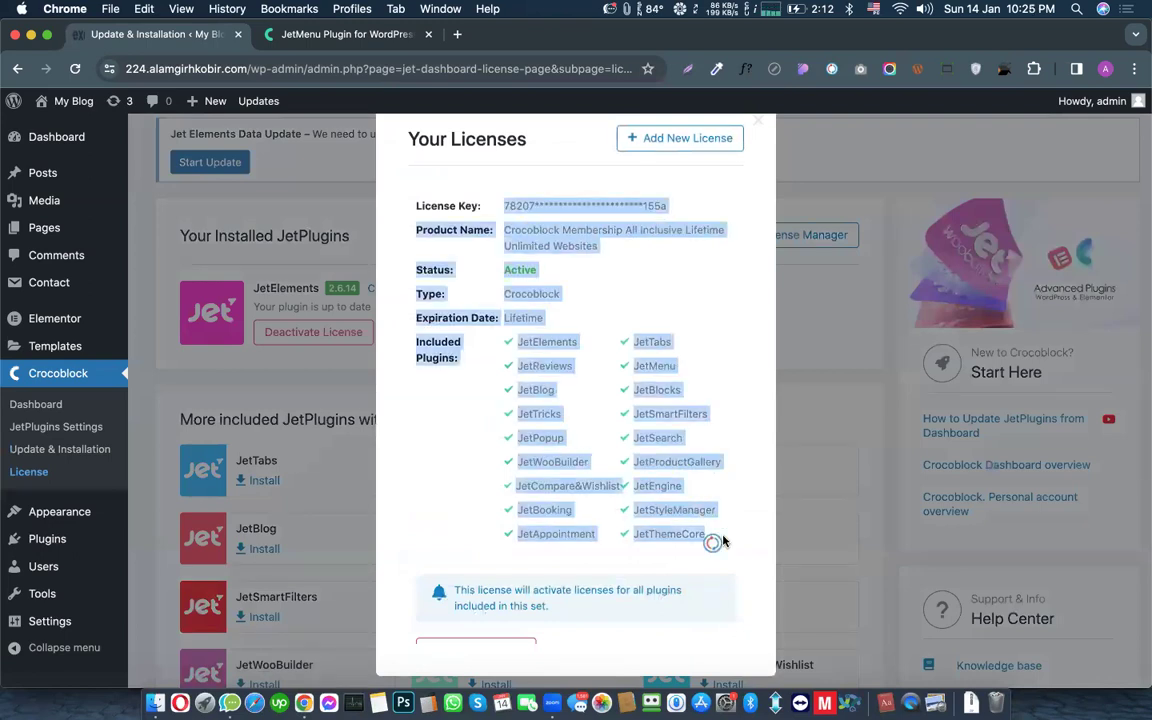
pyautogui.click(710, 411)
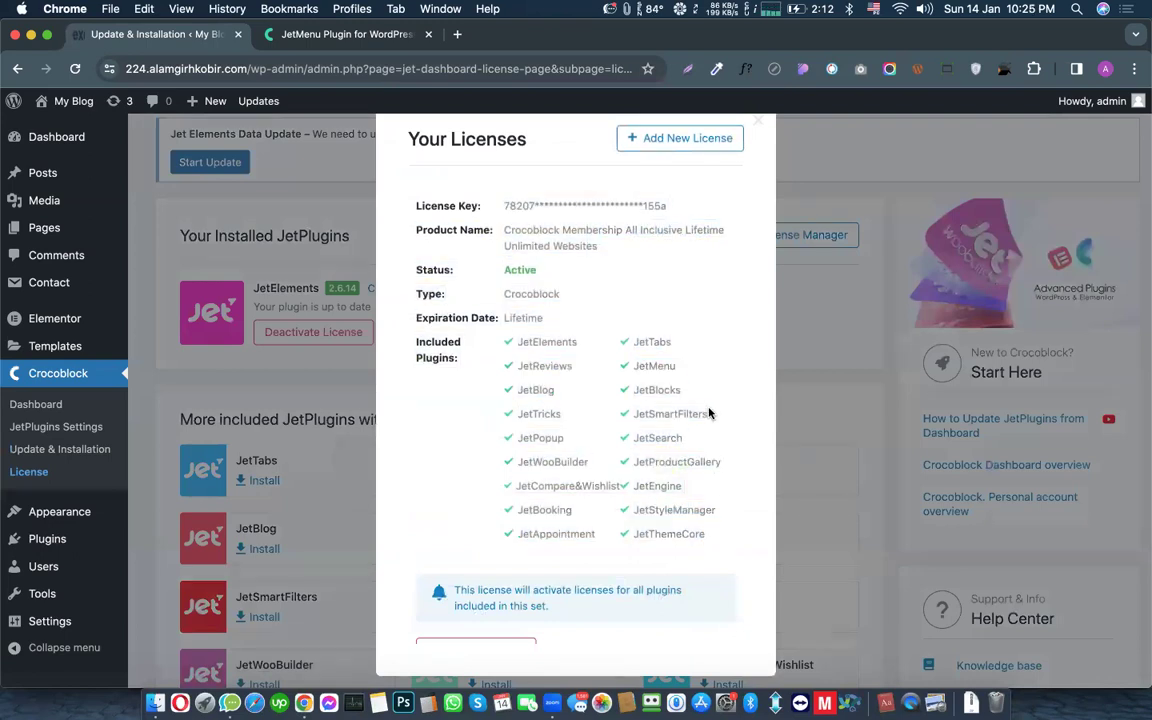
pyautogui.click(816, 361)
pyautogui.scroll(-3, 514, 303)
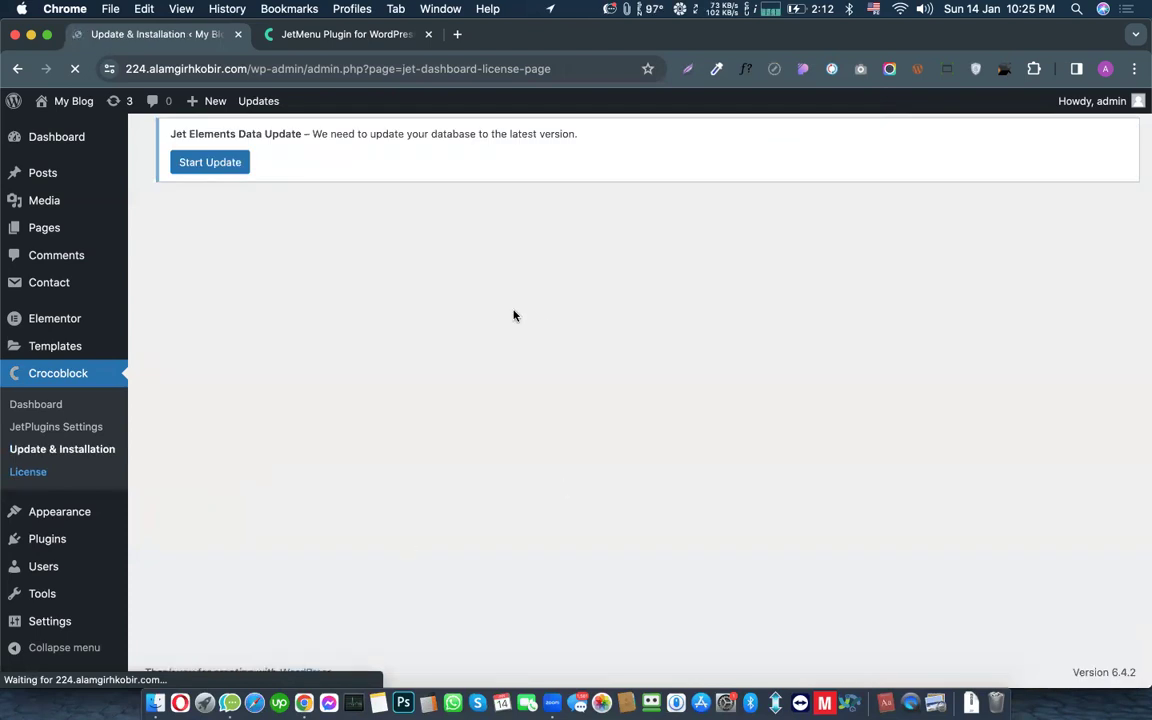
pyautogui.scroll(-5, 514, 316)
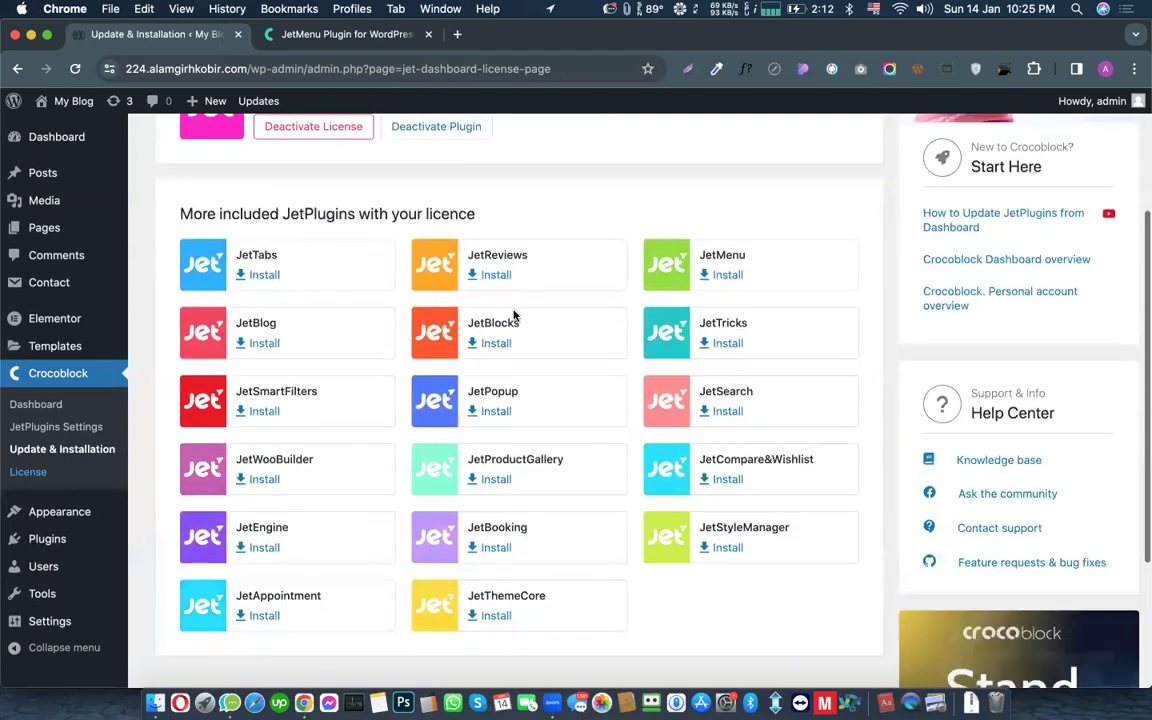
pyautogui.scroll(-3, 514, 316)
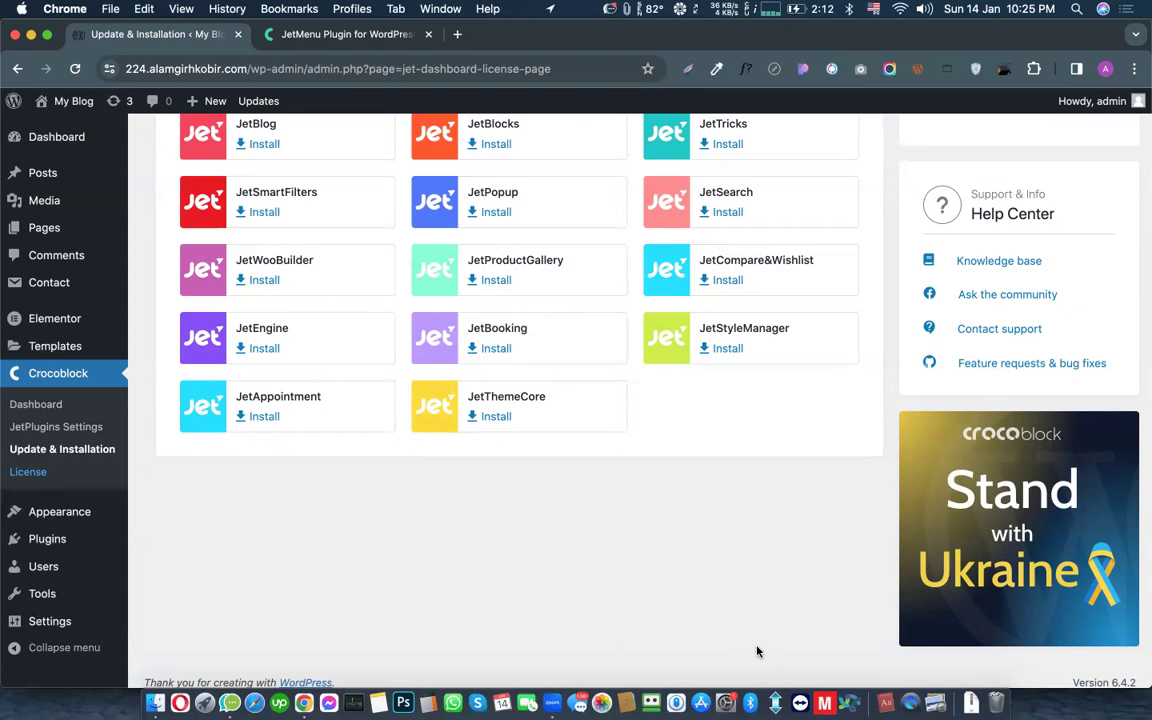
# Step: Check the new subkey's status in the Crocoblock account window and return to the WordPress list of Jet plugins
pyautogui.press('super+grave')
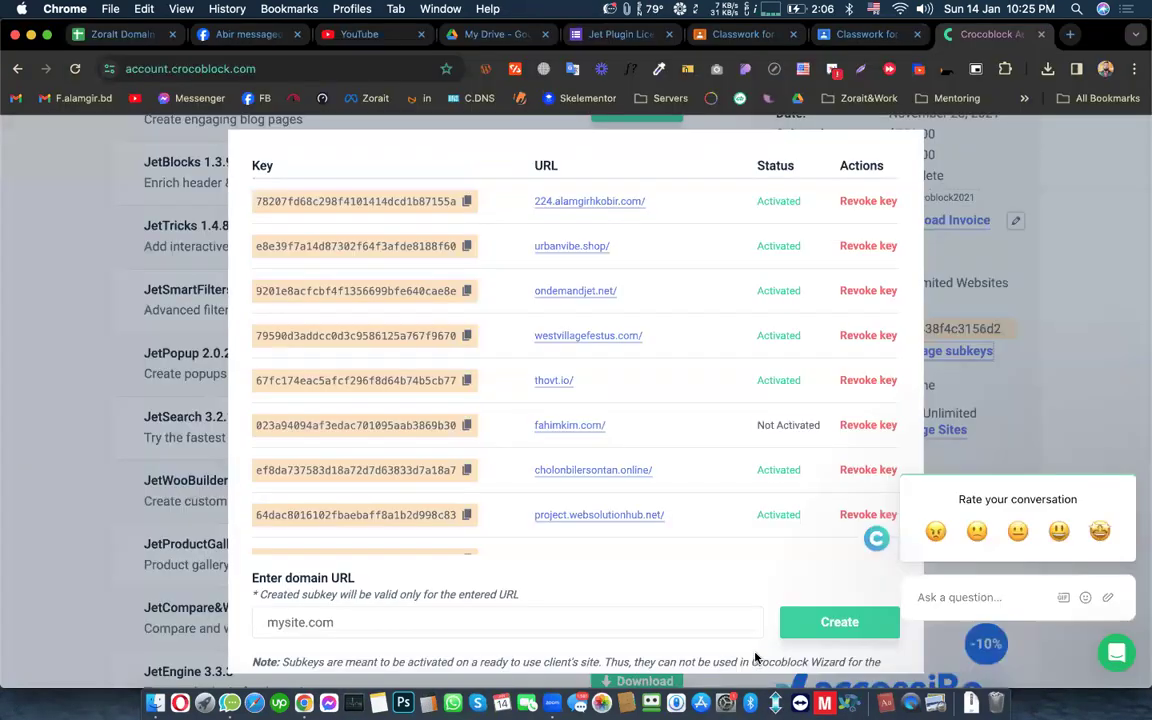
pyautogui.doubleClick(757, 203)
pyautogui.click(787, 213)
pyautogui.hotkey('ctrl', 'Right')
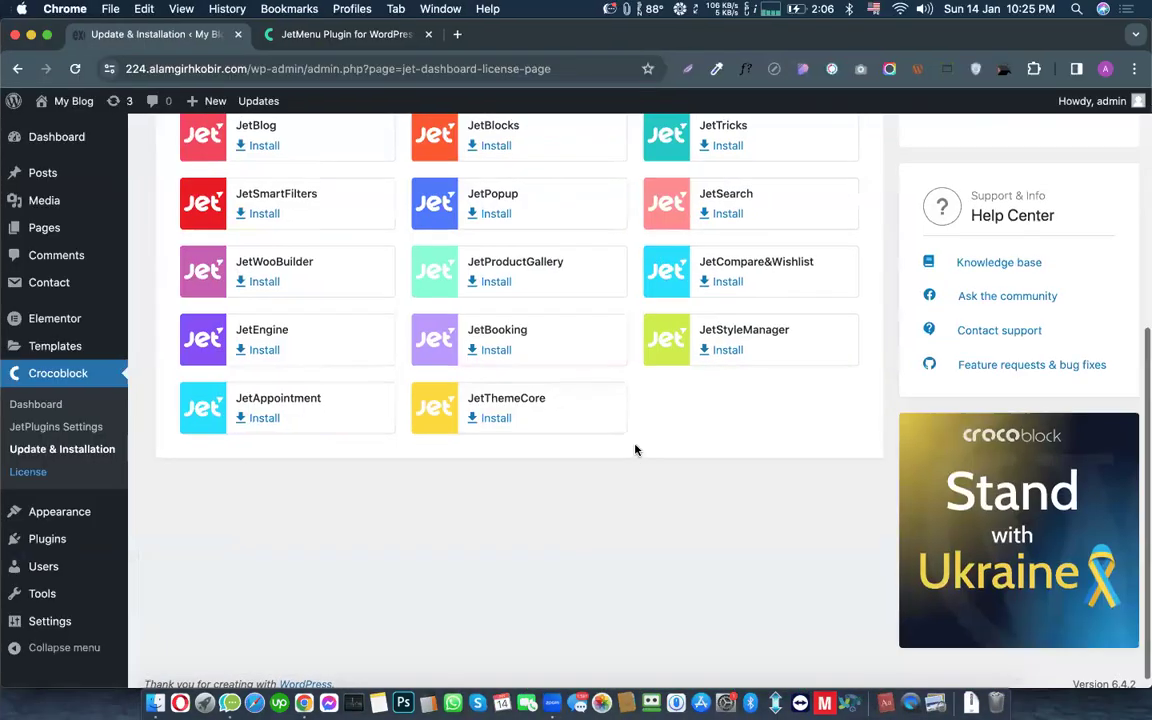
pyautogui.scroll(5, 635, 450)
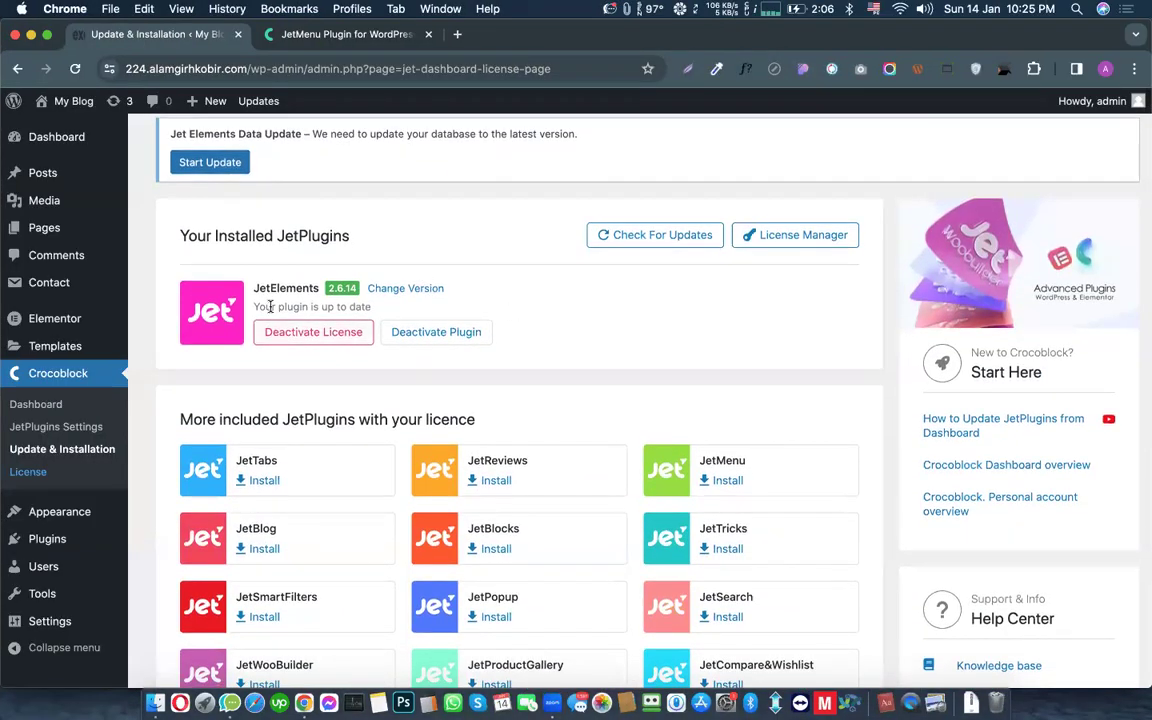
# Step: Open the site's page list and add a new page titled "Jet CrocoBlock"
pyautogui.click(44, 227)
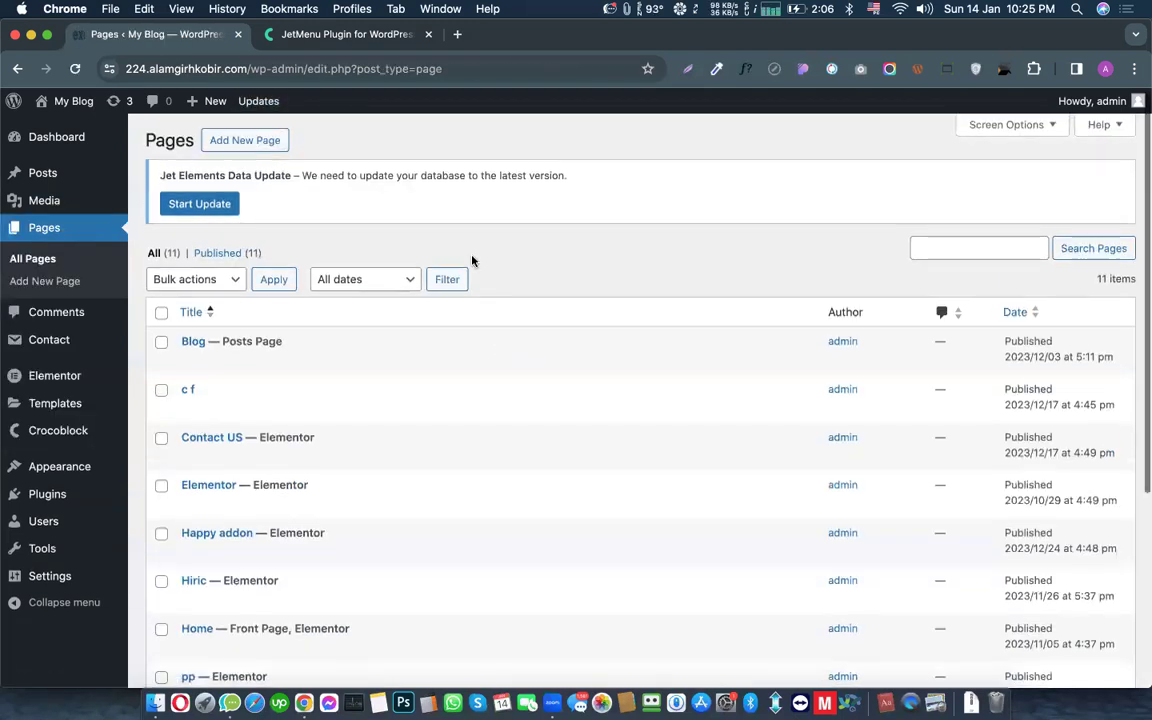
pyautogui.scroll(-5, 472, 260)
pyautogui.moveTo(419, 260)
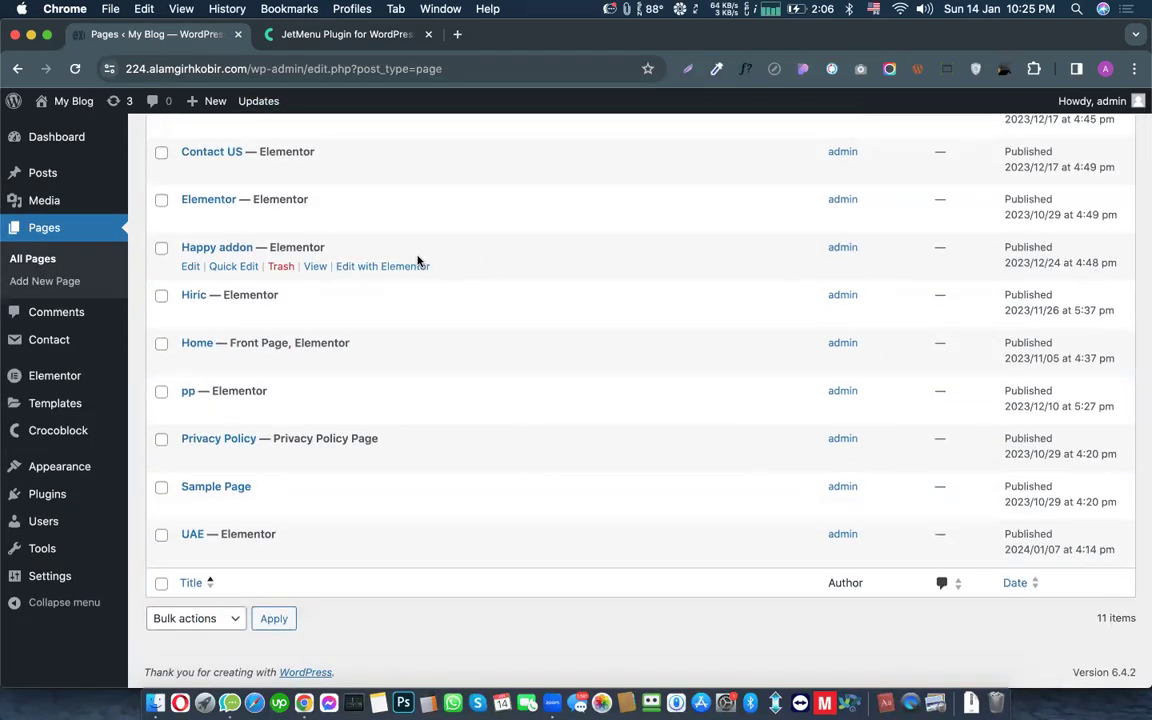
pyautogui.scroll(5, 419, 260)
pyautogui.click(249, 137)
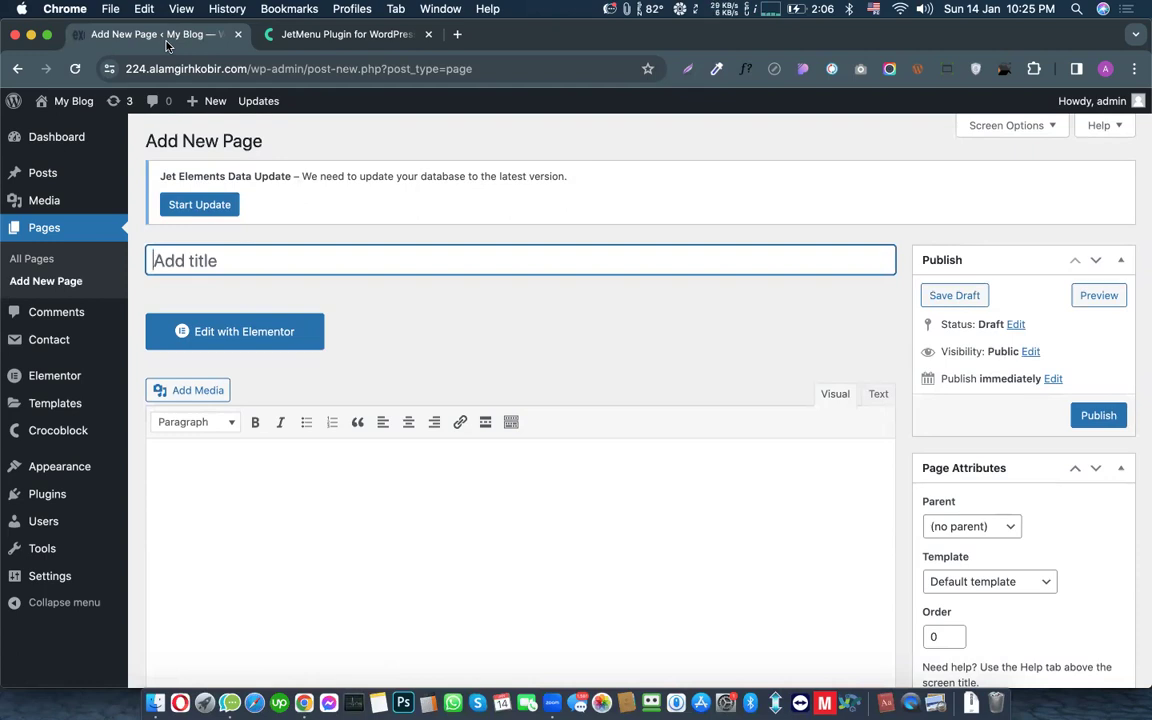
pyautogui.write('Jet')
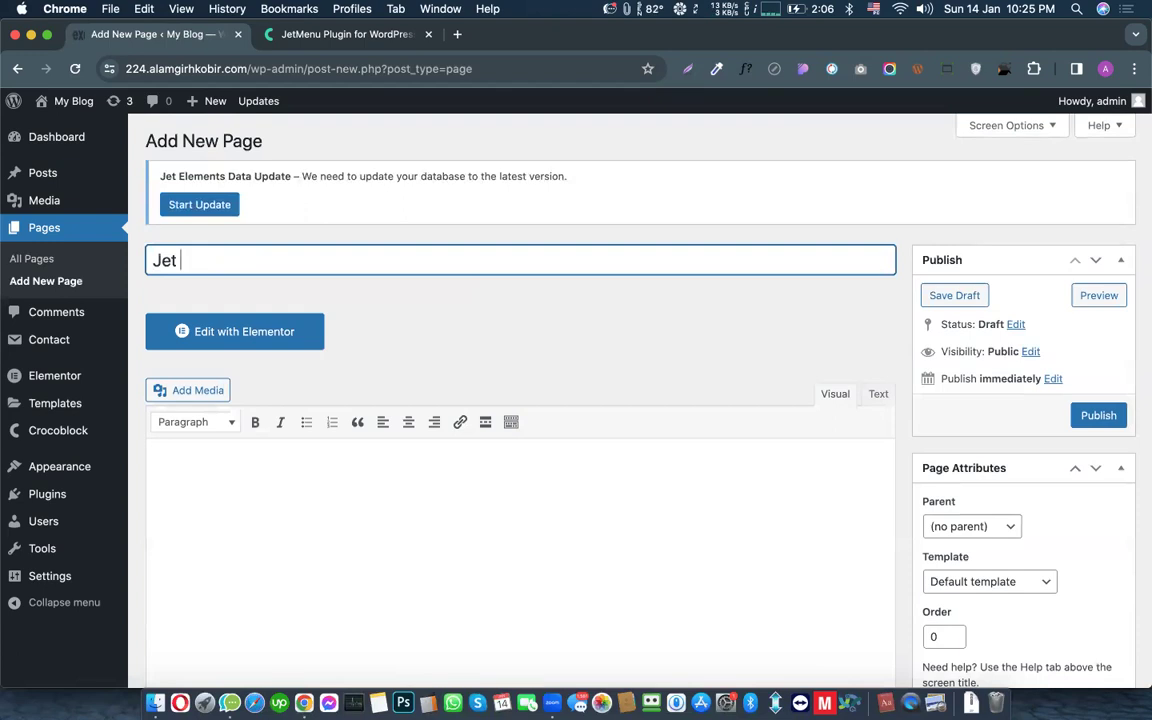
pyautogui.write(' CrocoBlock')
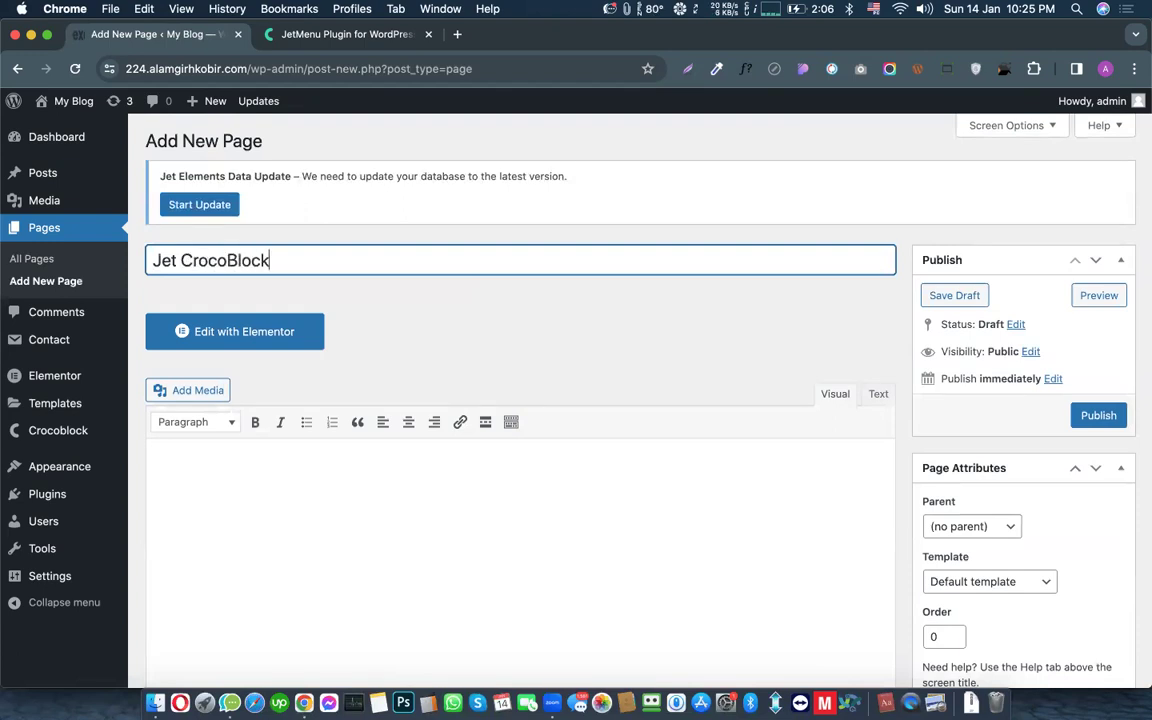
# Step: Publish the new page with the Elementor Full Width template and open it for editing in Elementor
pyautogui.scroll(-4, 960, 390)
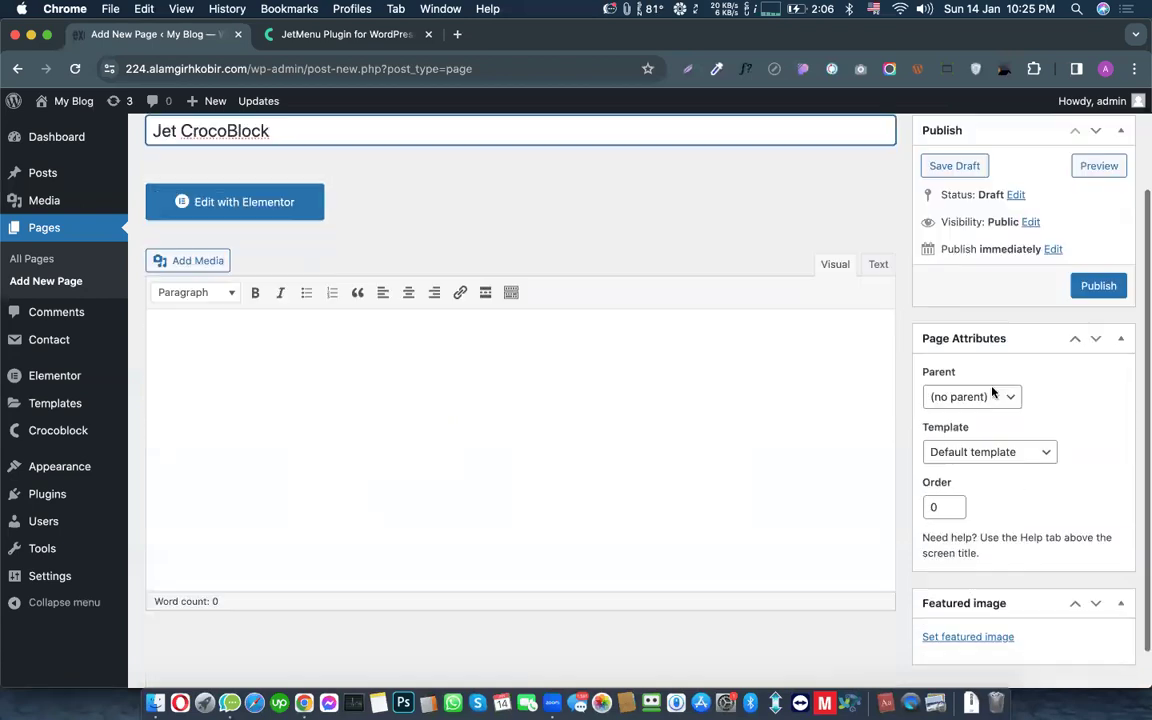
pyautogui.click(985, 406)
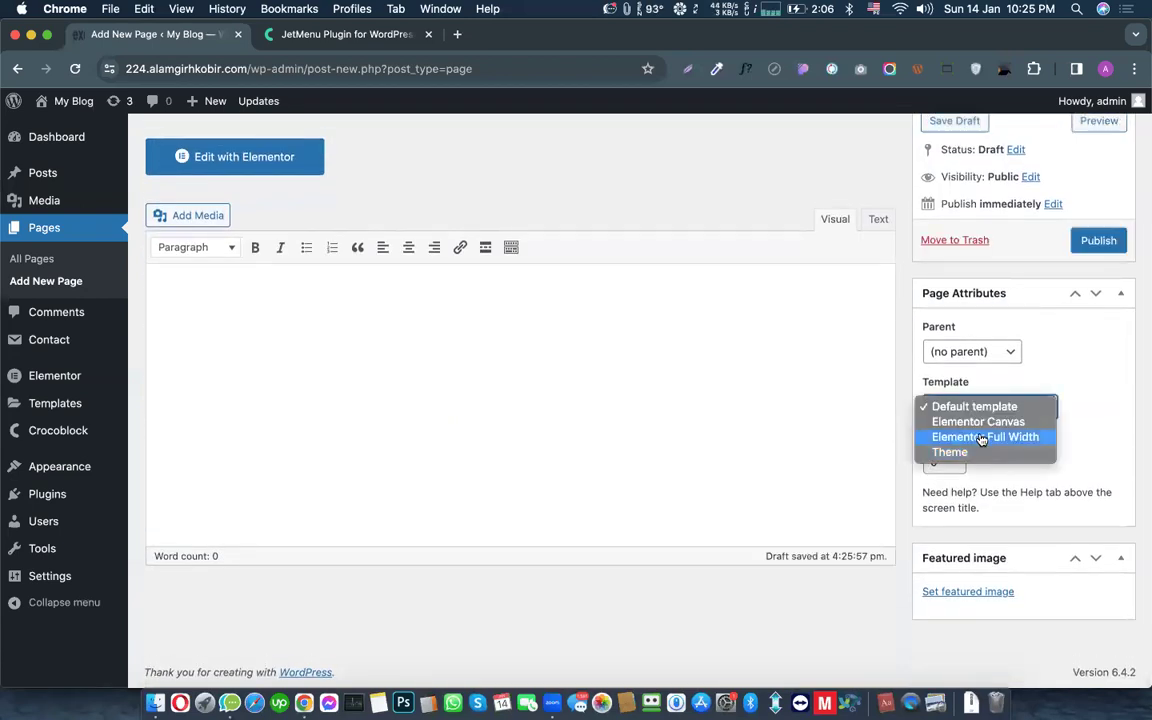
pyautogui.click(982, 437)
pyautogui.click(1095, 242)
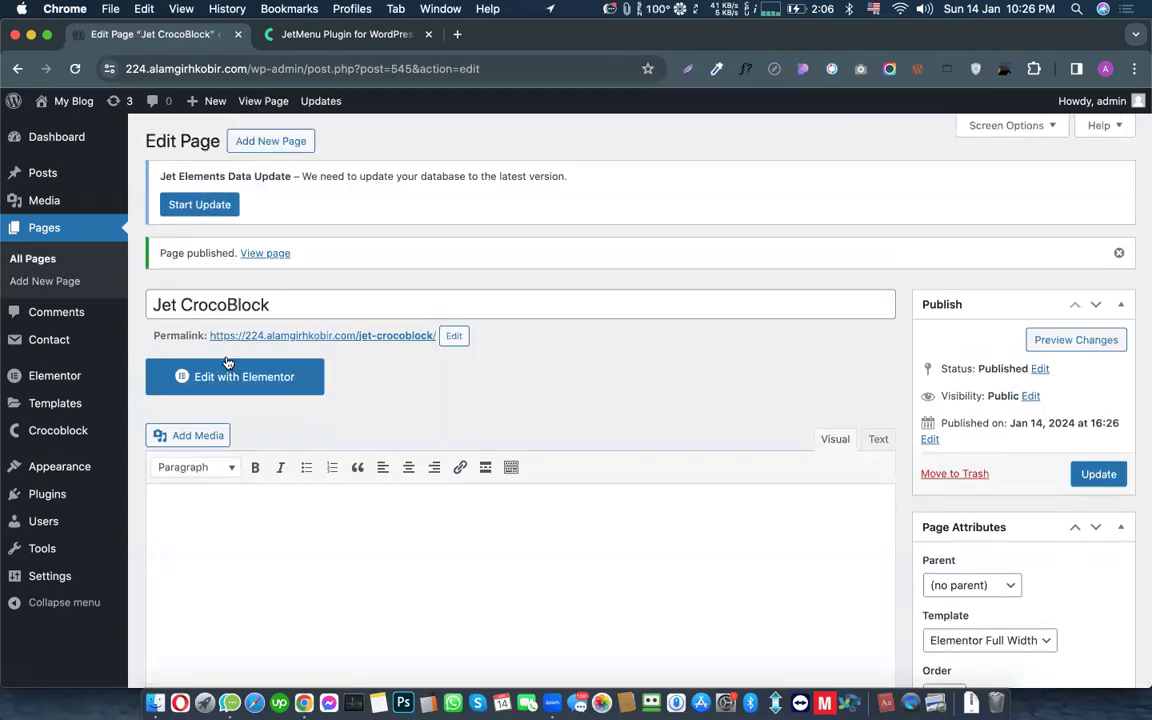
pyautogui.click(236, 378)
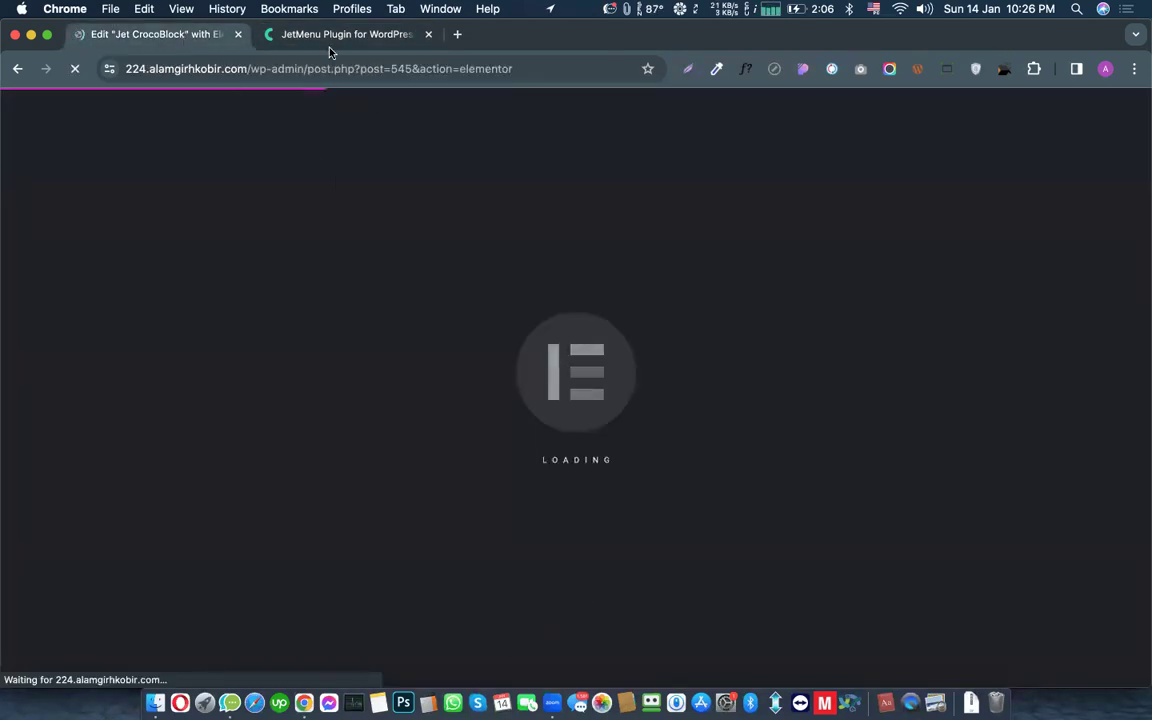
# Step: Open the JetElements product page on the Crocoblock site and examine its content section demos, including Pricing Table, Price List, Slider and Team Member
pyautogui.click(290, 34)
pyautogui.scroll(-1, 330, 240)
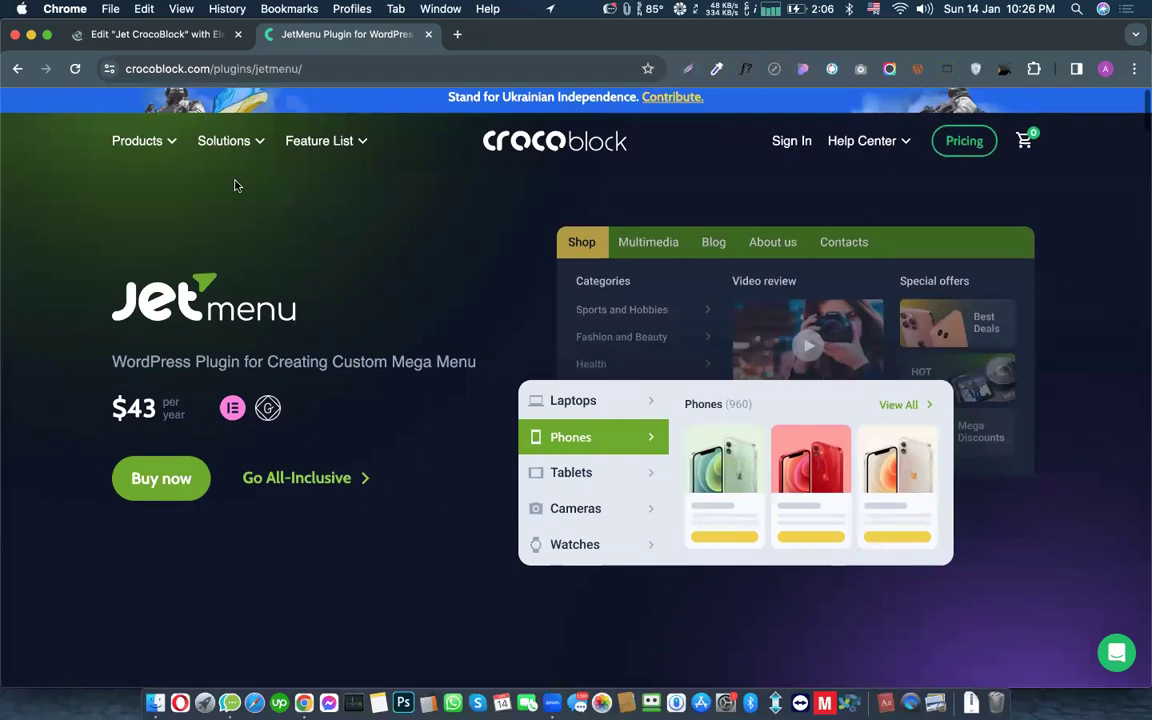
pyautogui.moveTo(137, 141)
pyautogui.click(380, 249)
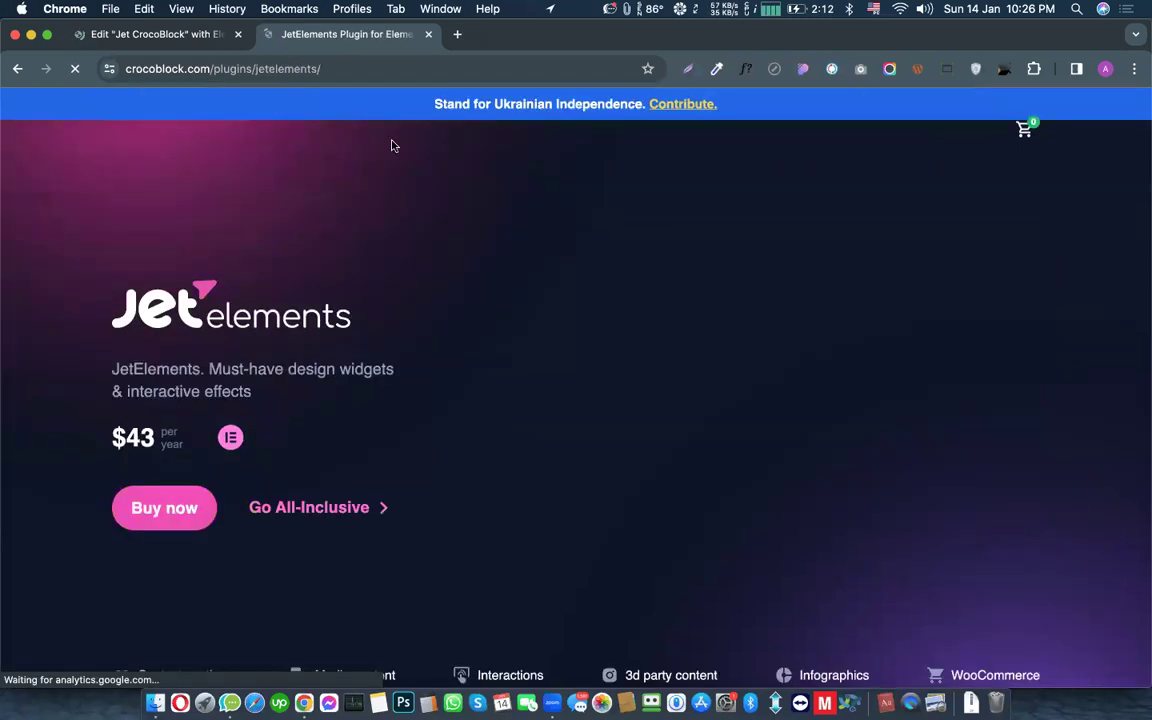
pyautogui.scroll(-1, 433, 331)
pyautogui.scroll(-10, 433, 331)
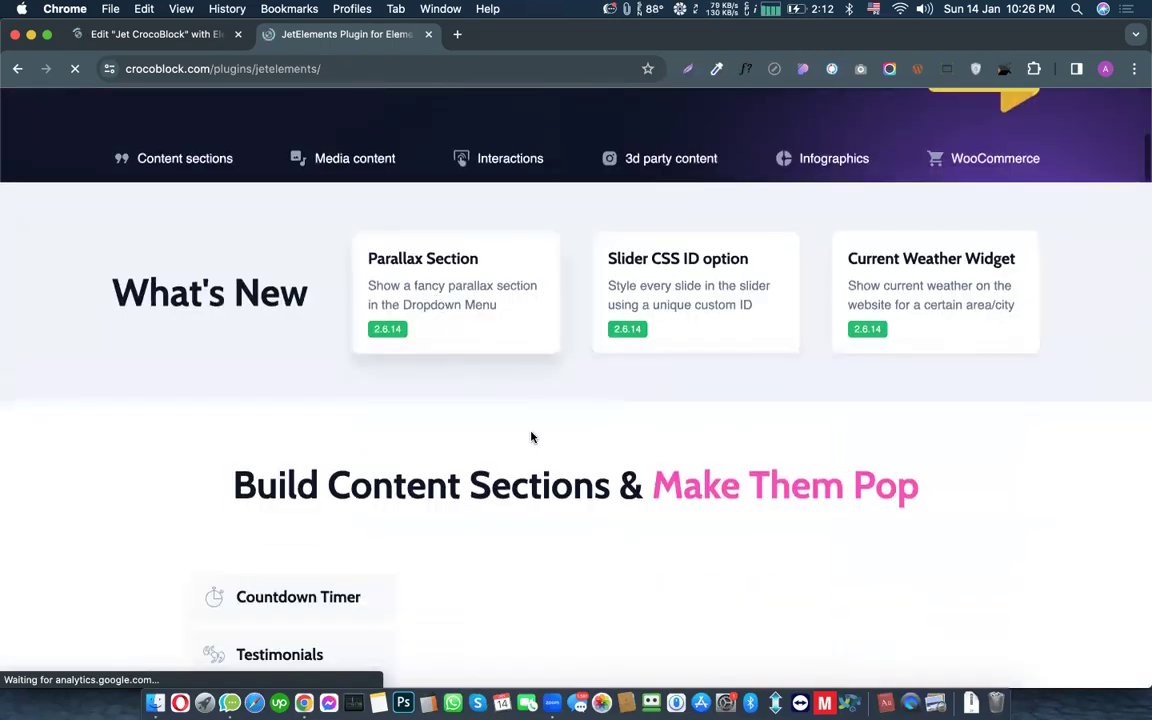
pyautogui.scroll(1, 420, 350)
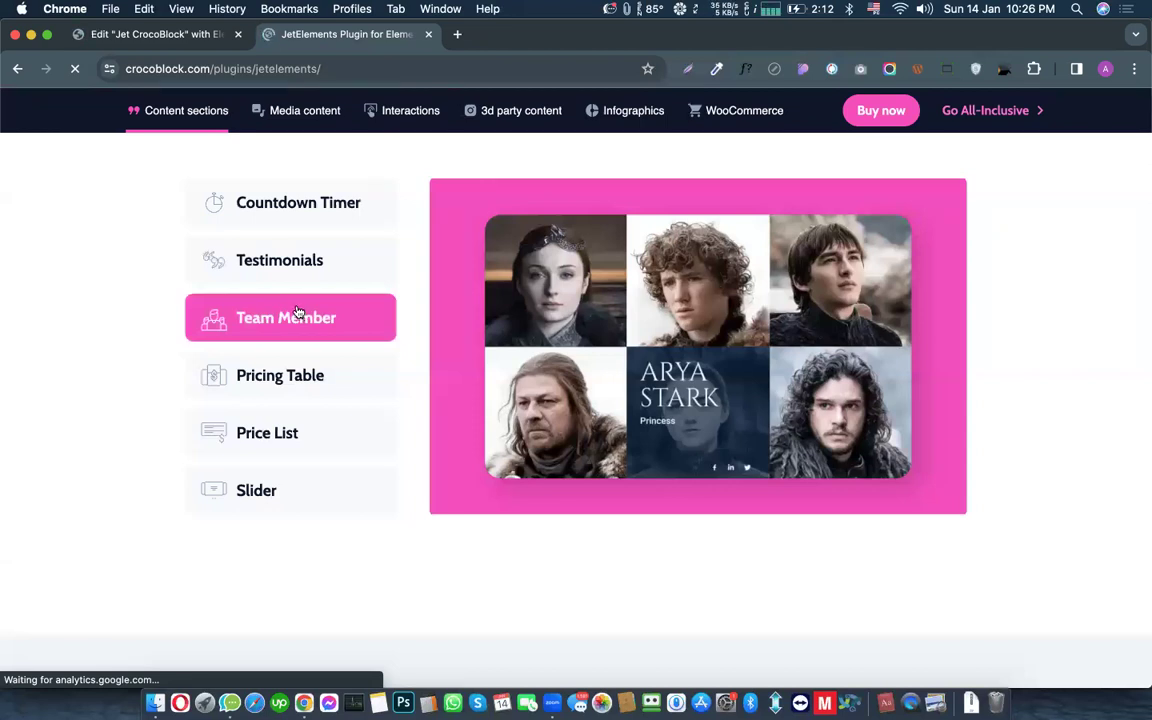
pyautogui.click(291, 380)
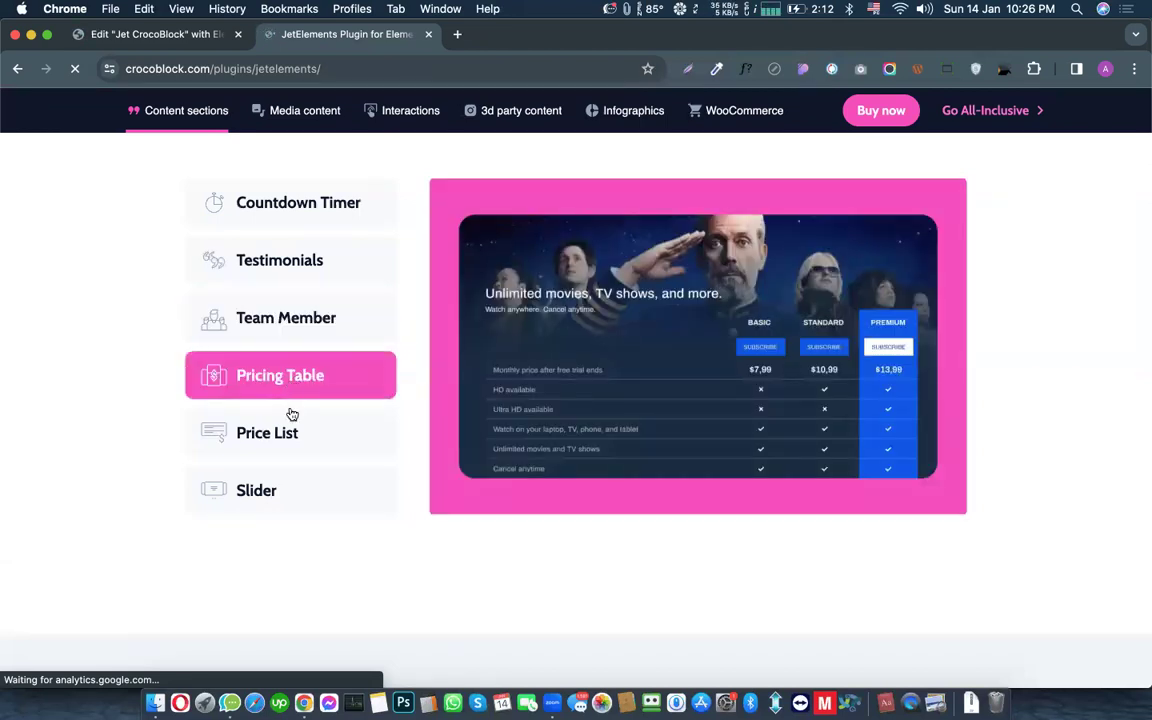
pyautogui.click(287, 430)
pyautogui.click(283, 483)
pyautogui.click(288, 322)
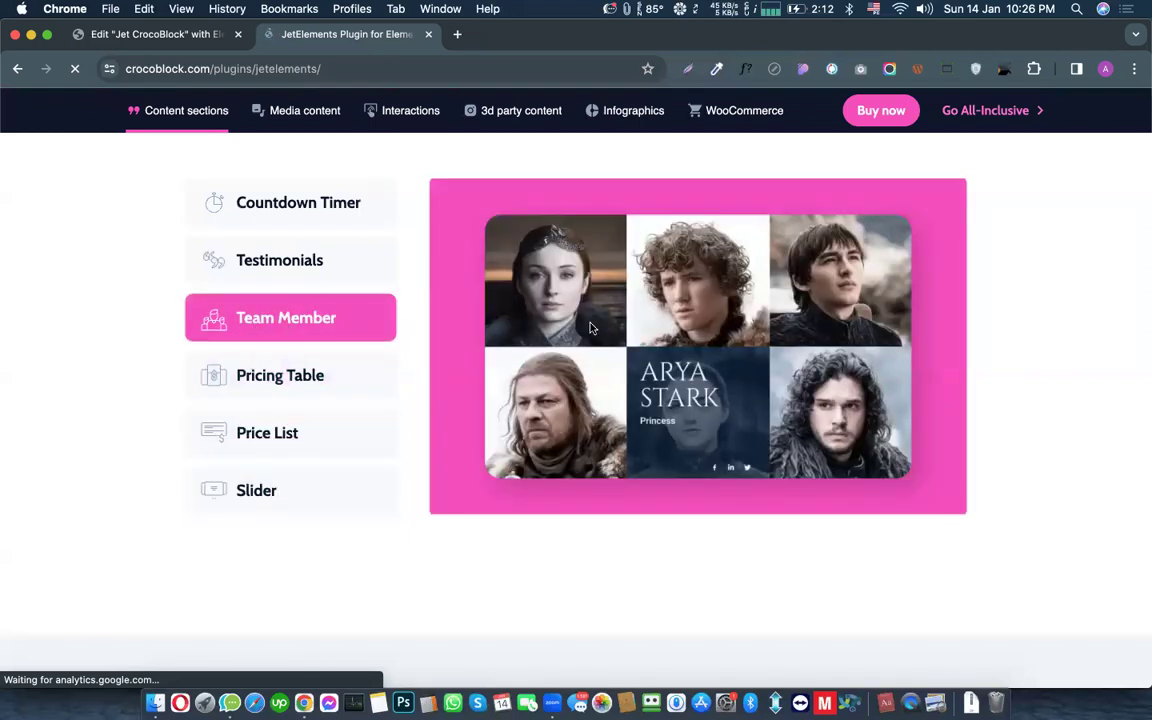
# Step: Dismiss the site's notification request and examine the JetElements media content, interaction and infographic widgets
pyautogui.scroll(-5, 590, 328)
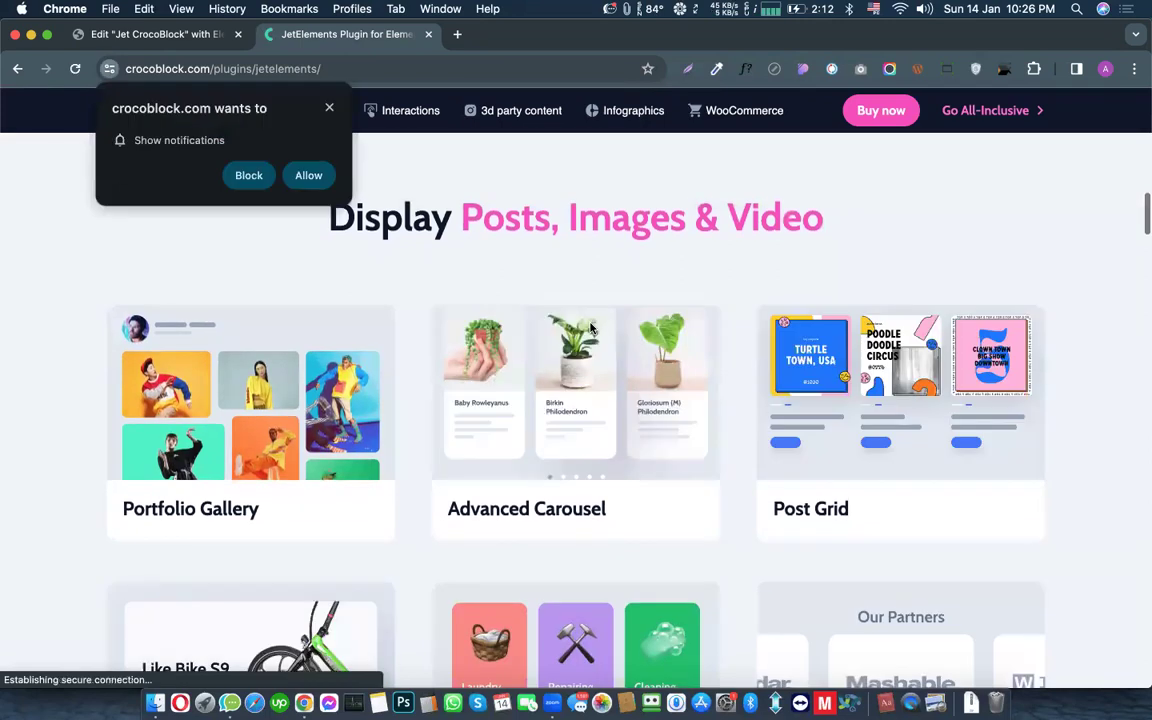
pyautogui.scroll(-2, 590, 328)
pyautogui.click(329, 108)
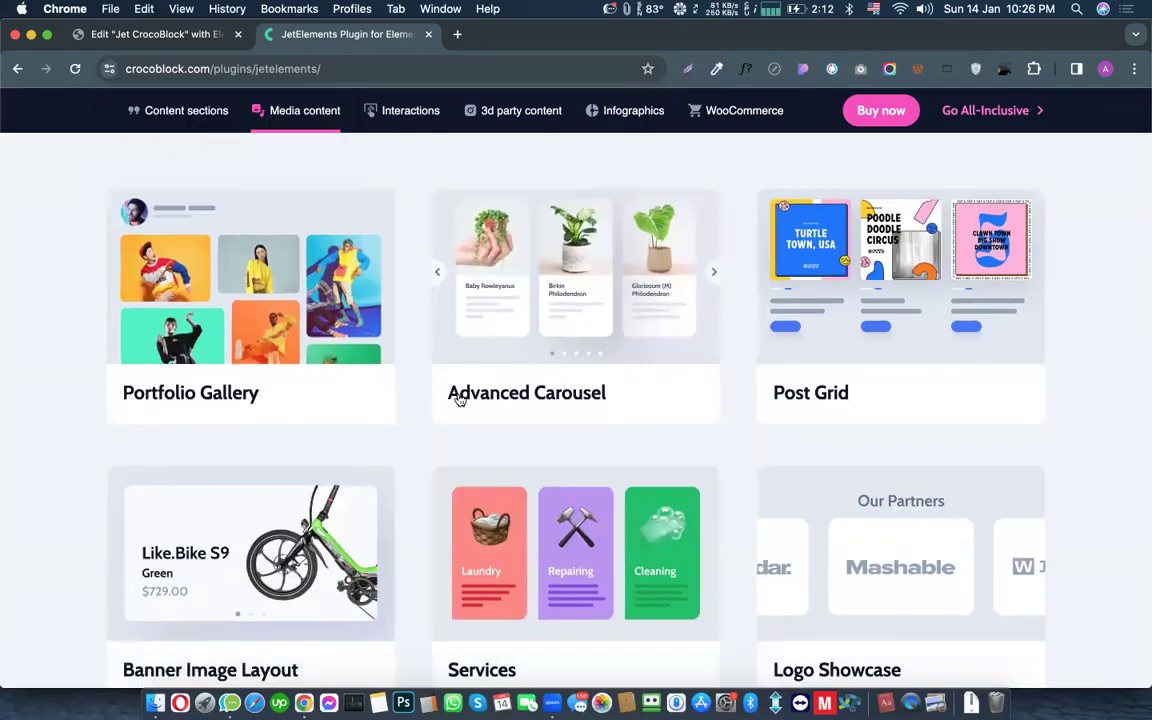
pyautogui.scroll(-1, 589, 373)
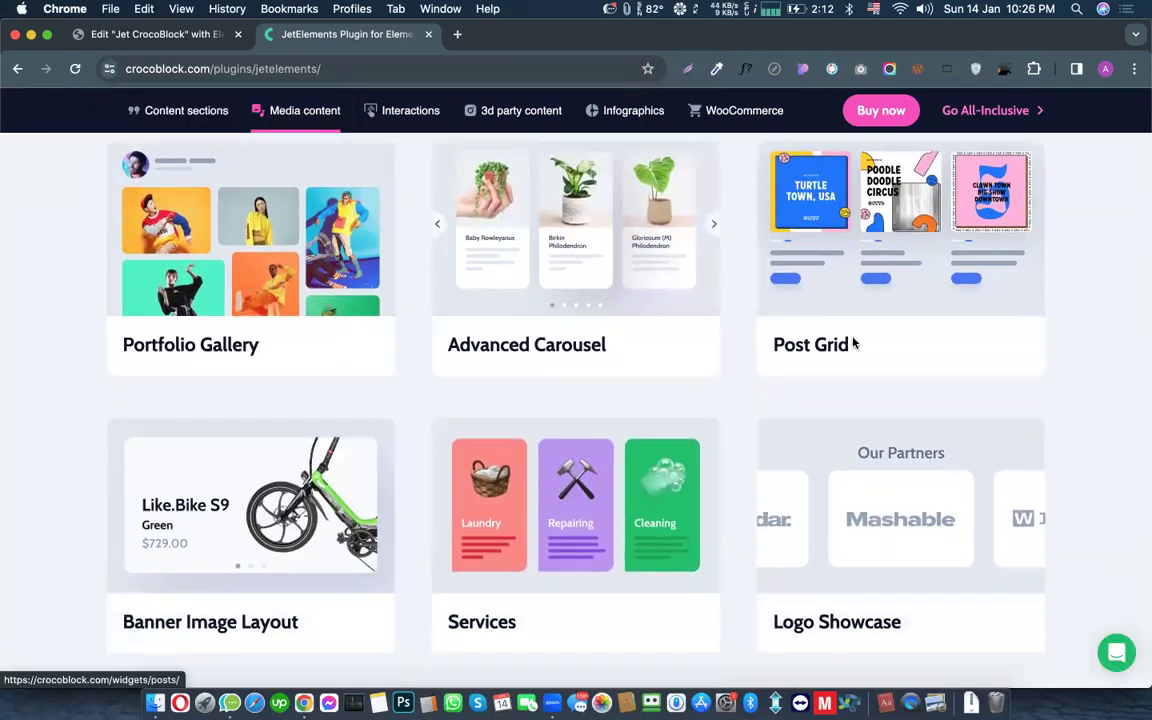
pyautogui.scroll(-10, 170, 347)
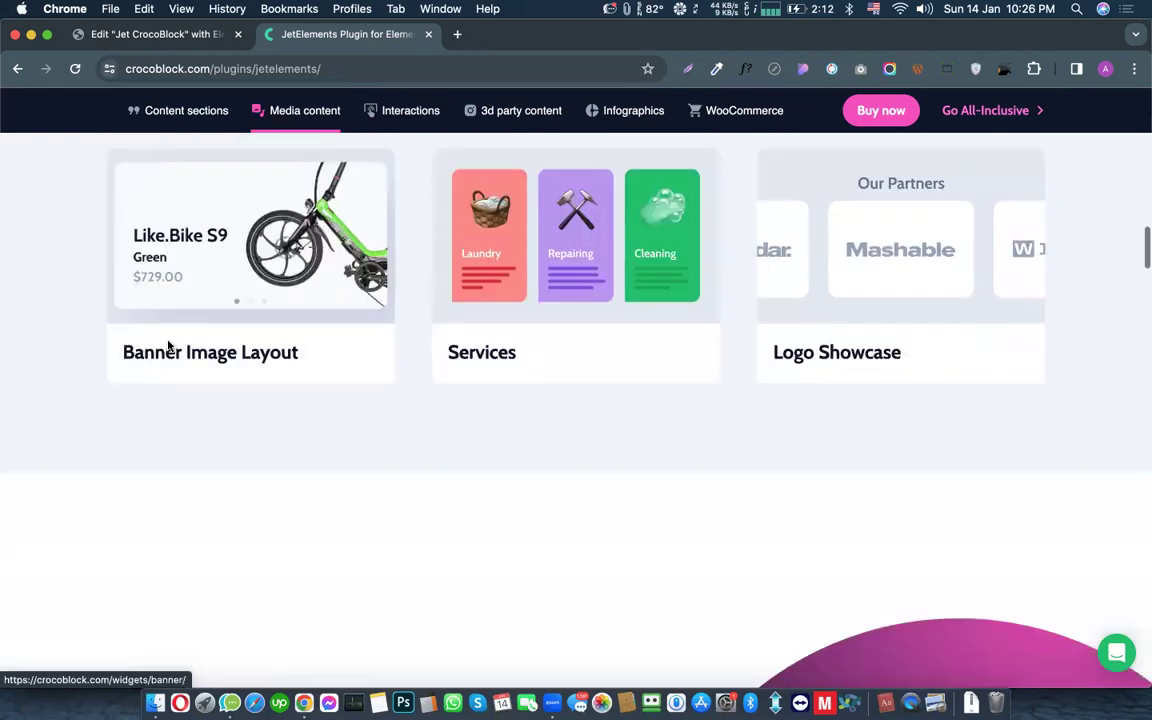
pyautogui.scroll(-15, 168, 346)
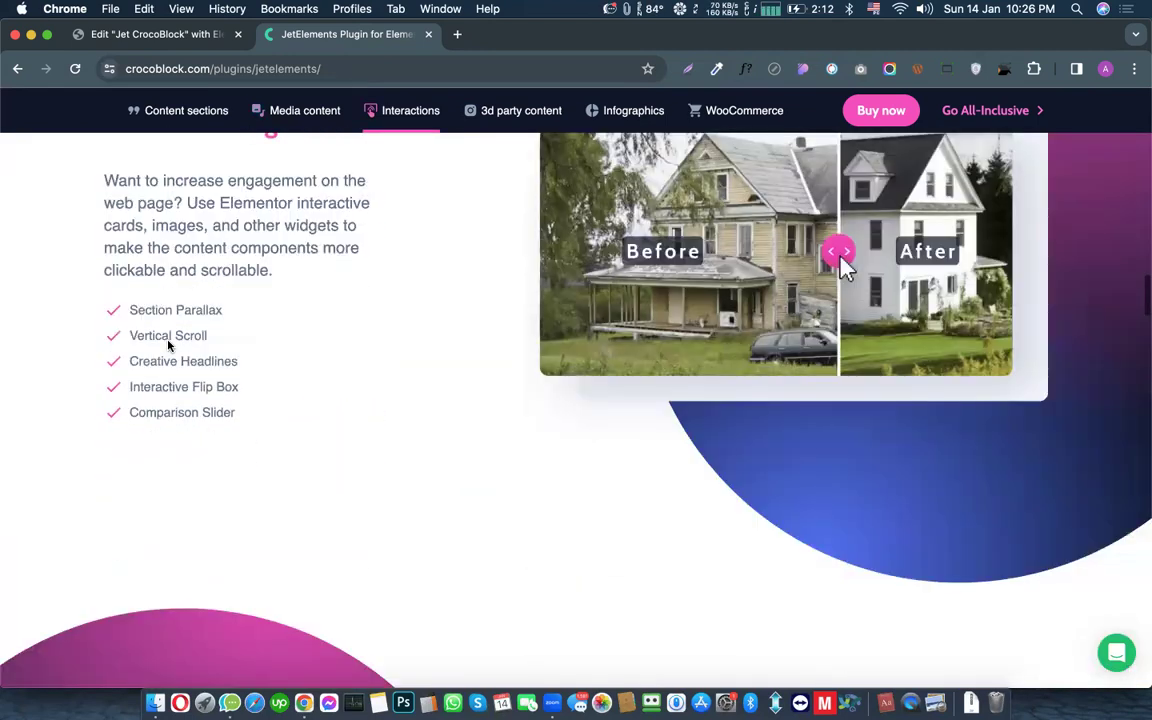
pyautogui.scroll(-4, 169, 344)
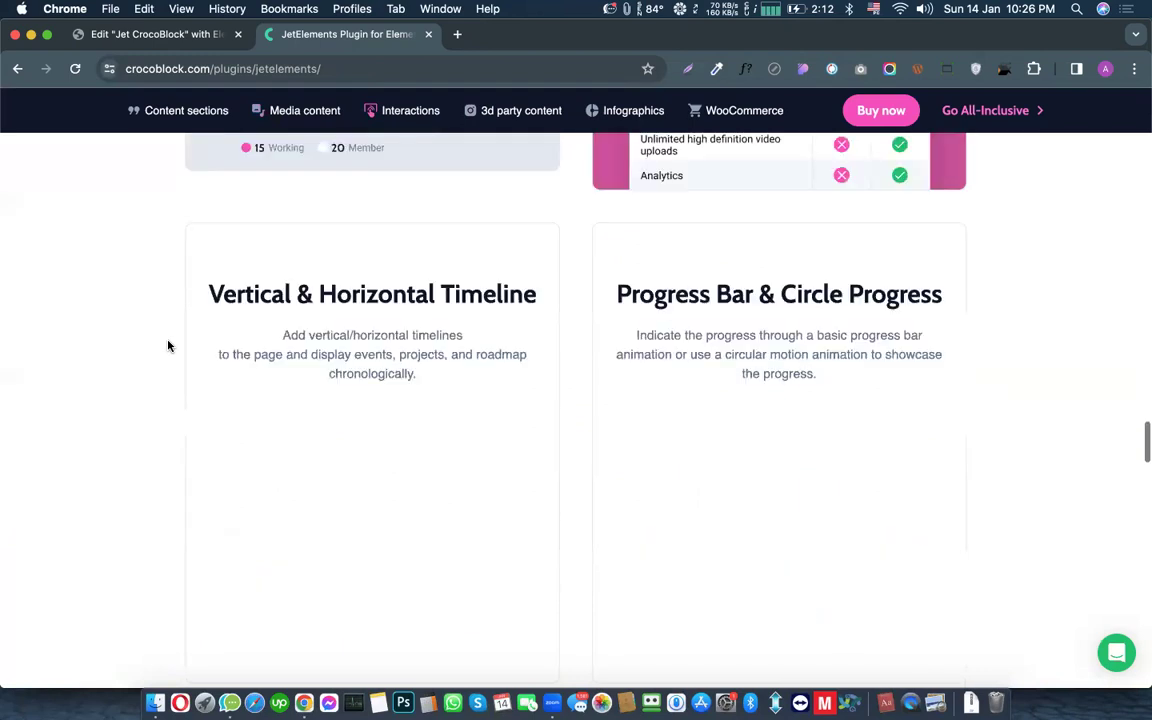
pyautogui.scroll(20, 170, 330)
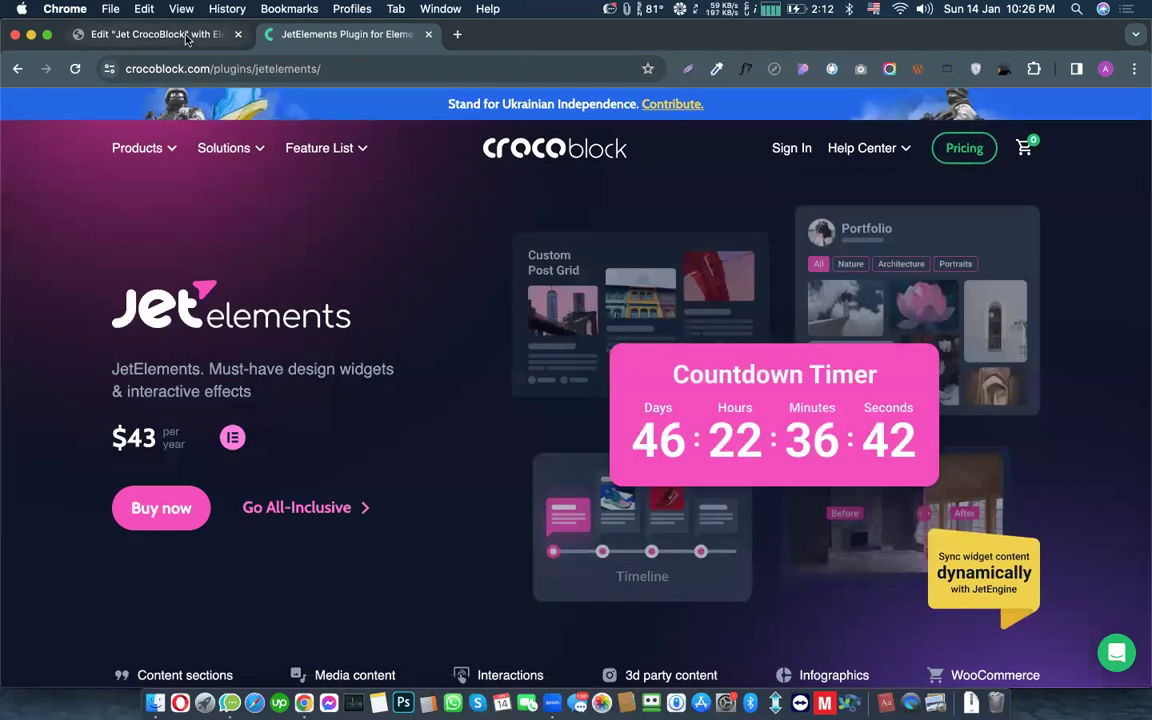
# Step: Return to the page's Elementor editor and examine the widgets available in the JetElements category
pyautogui.click(160, 34)
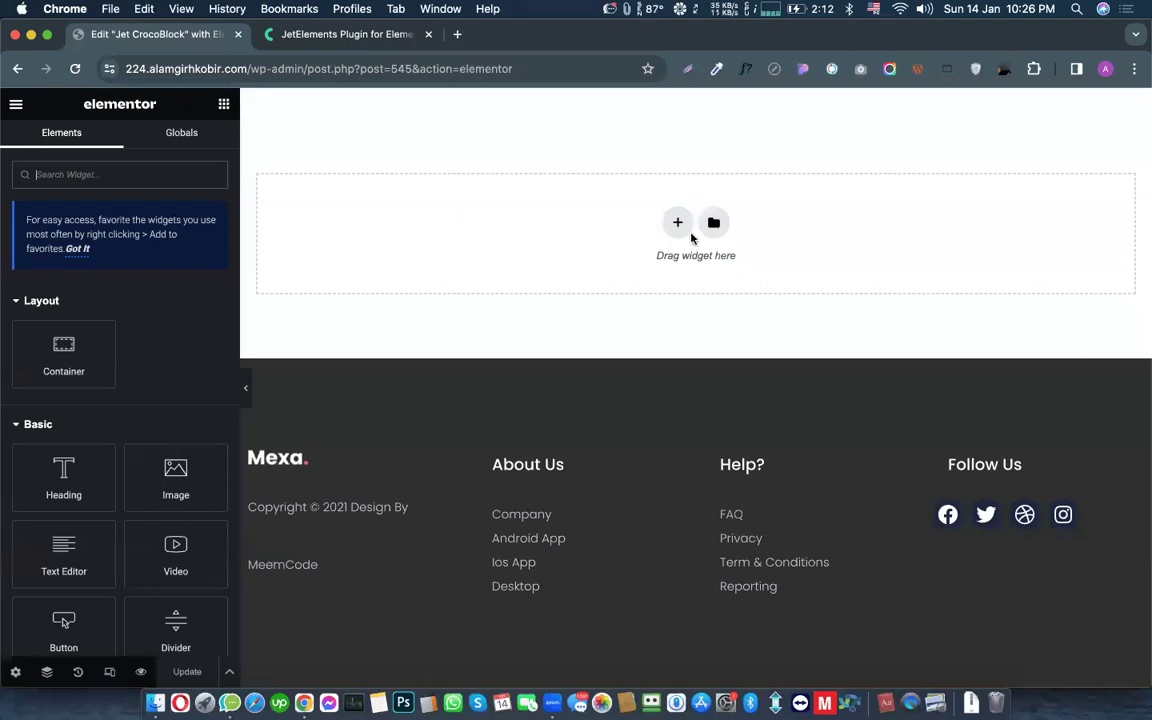
pyautogui.scroll(-20, 181, 346)
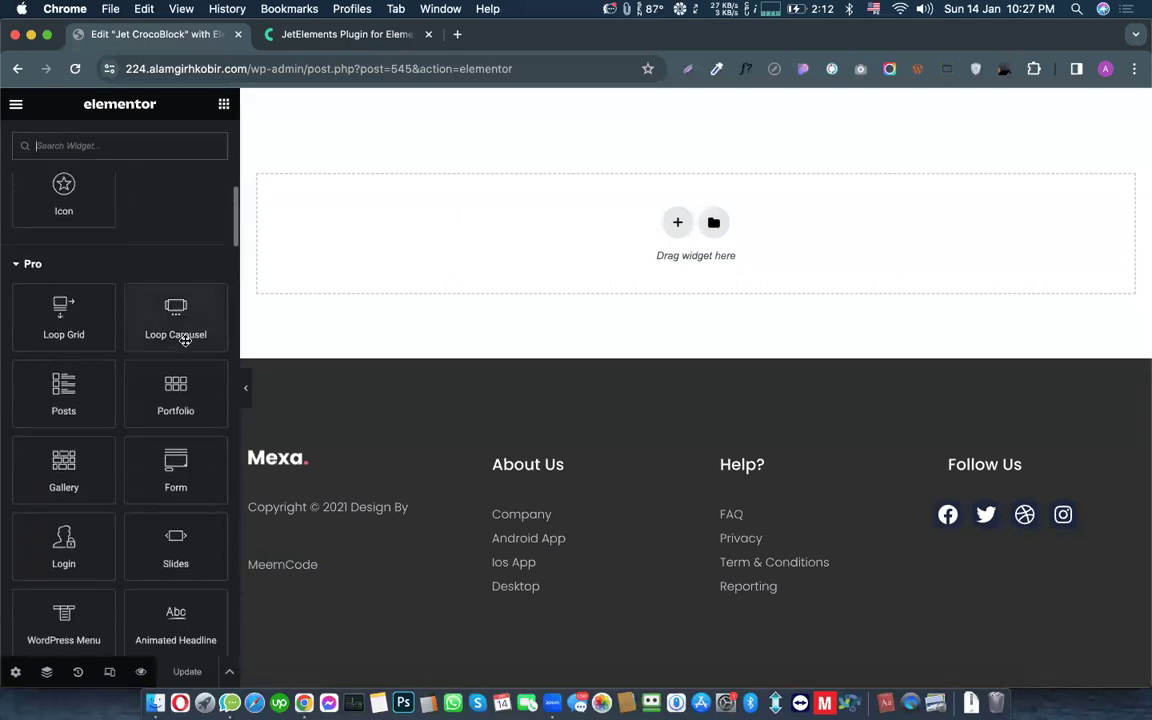
pyautogui.scroll(-6, 184, 346)
pyautogui.scroll(2, 184, 346)
pyautogui.scroll(-5, 184, 346)
pyautogui.scroll(-5, 184, 346)
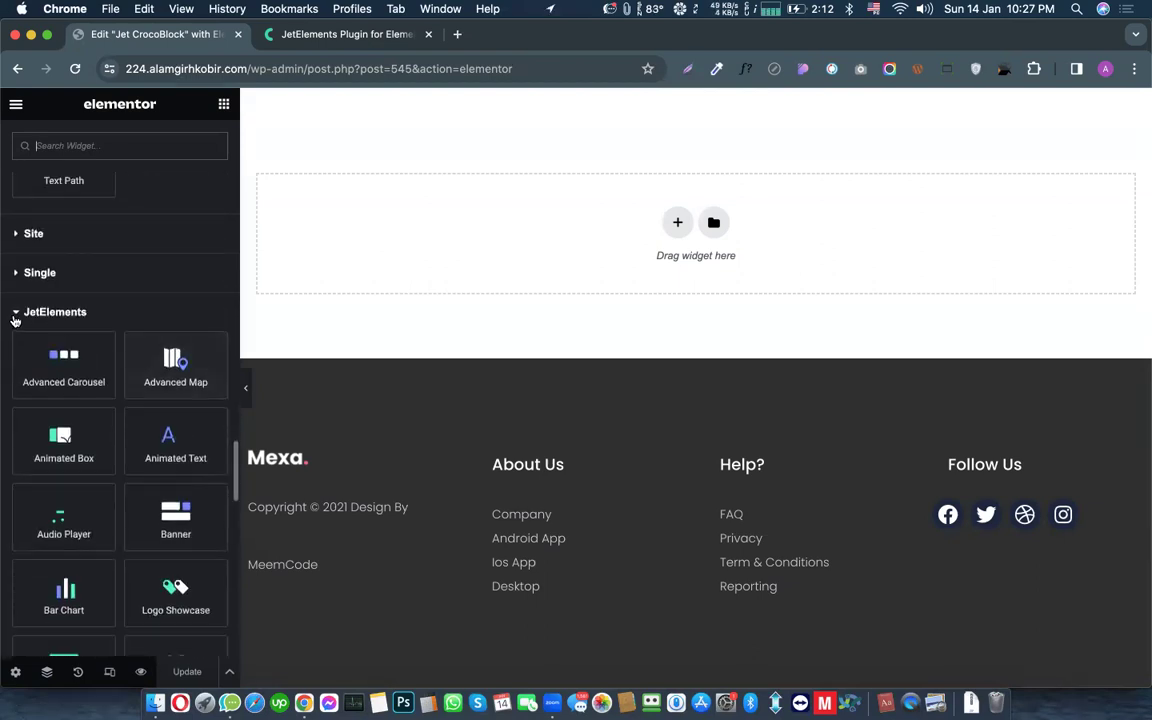
pyautogui.scroll(-4, 81, 340)
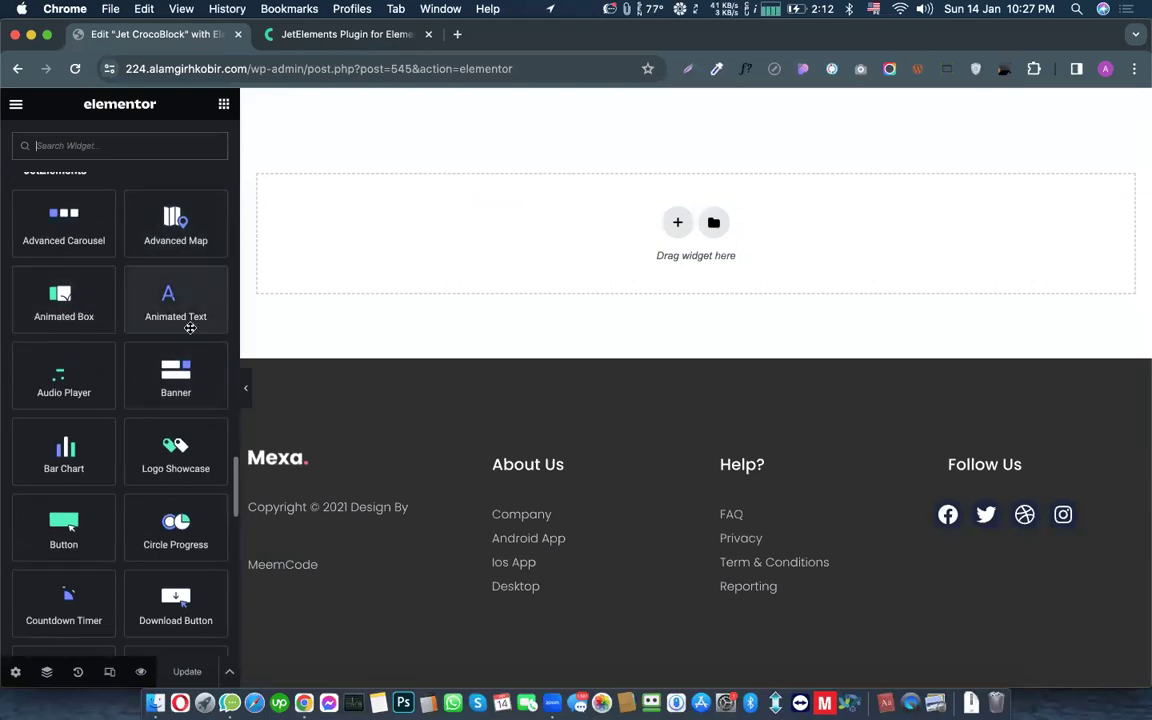
pyautogui.scroll(-6, 211, 375)
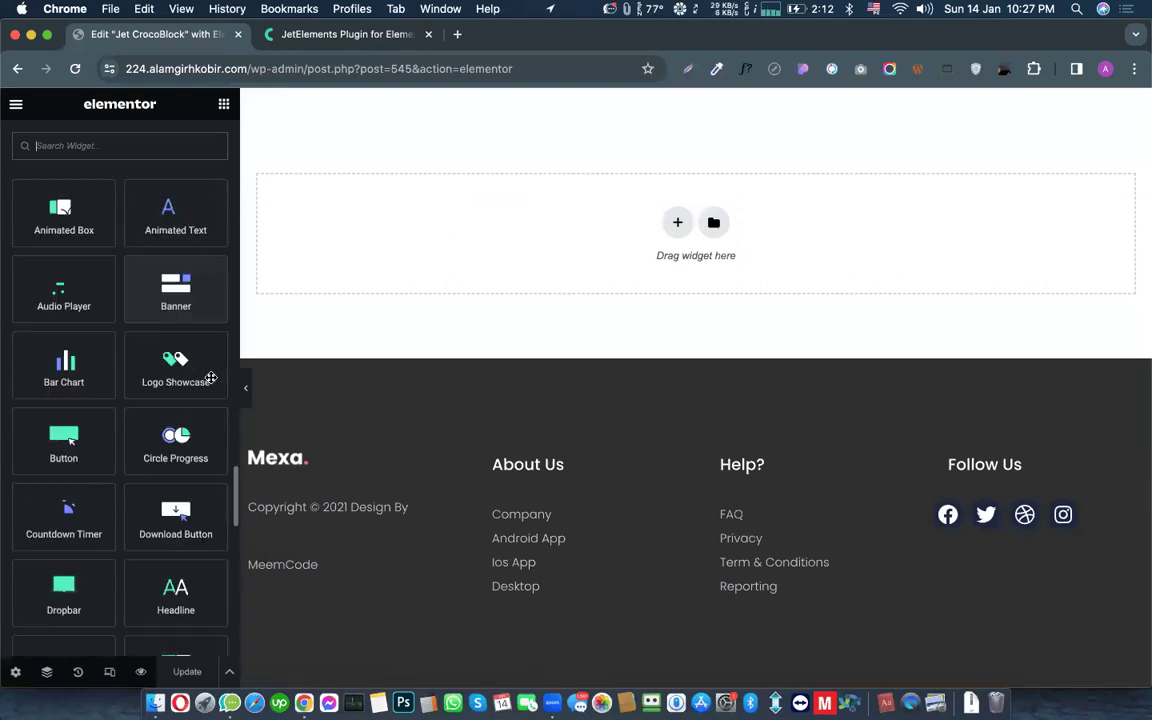
pyautogui.scroll(-8, 211, 377)
pyautogui.scroll(4, 211, 377)
pyautogui.scroll(-3, 211, 377)
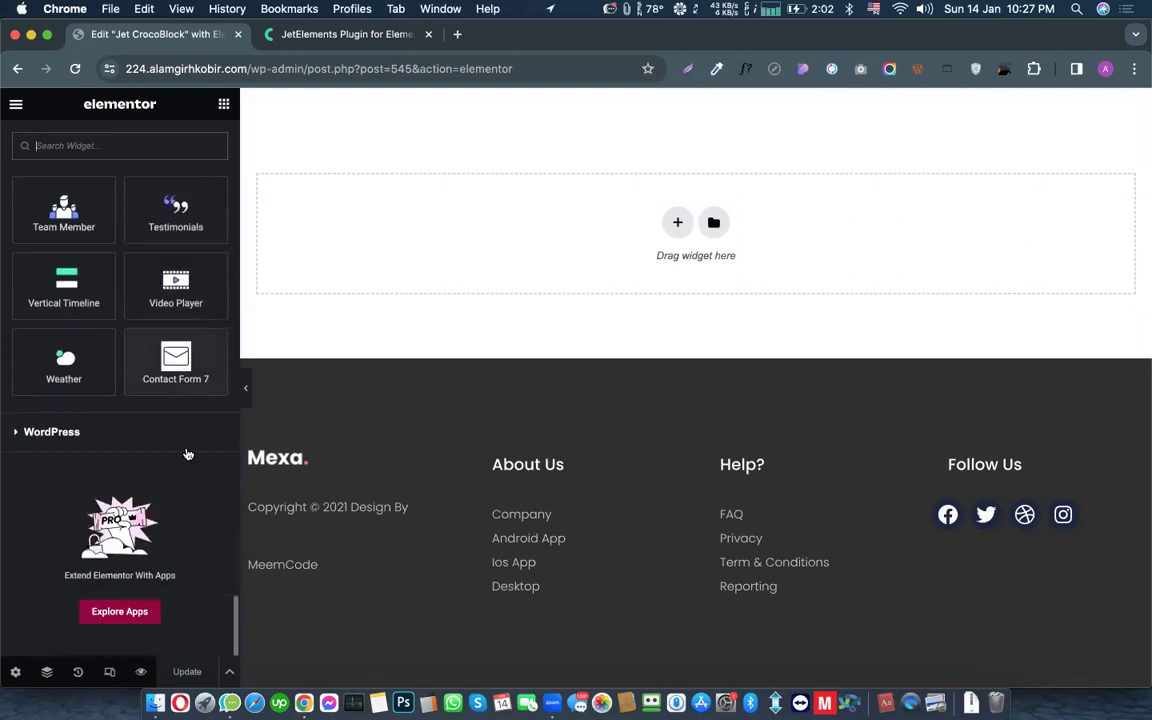
# Step: Add the JetElements Headline widget to the empty page canvas
pyautogui.scroll(10, 171, 478)
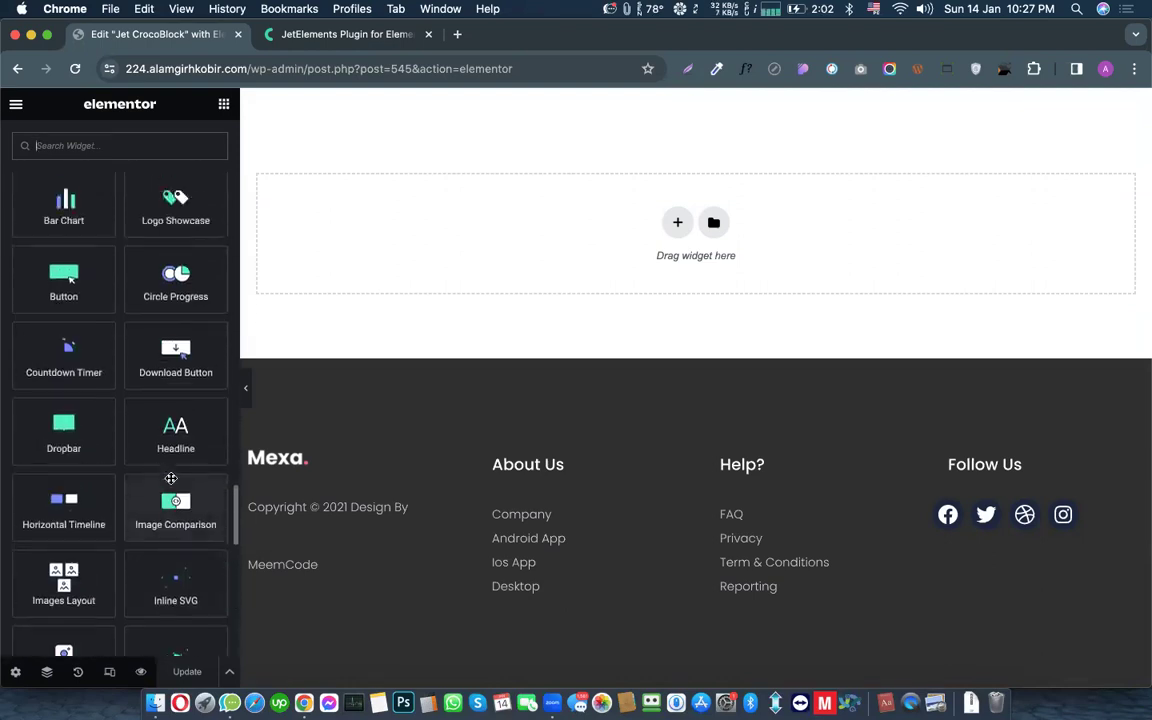
pyautogui.moveTo(326, 307); pyautogui.dragTo(401, 200)
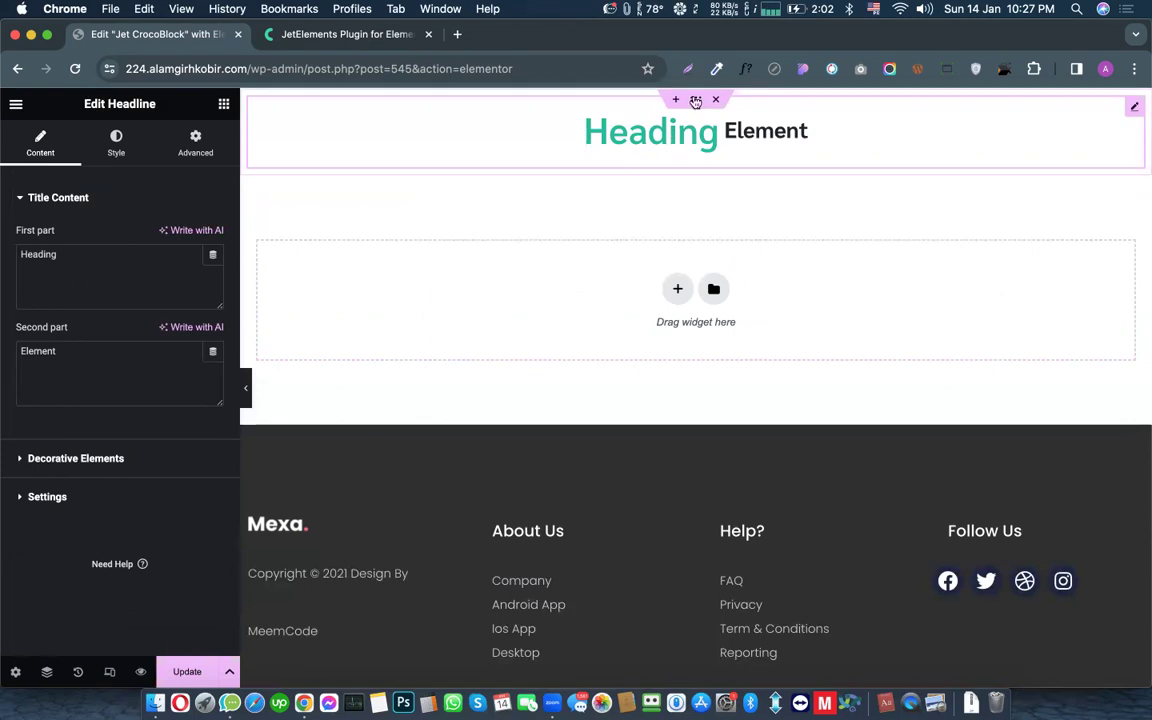
# Step: Return to the widget list, collapse the Basic, Pro and General categories, and browse the JetElements widgets
pyautogui.click(224, 105)
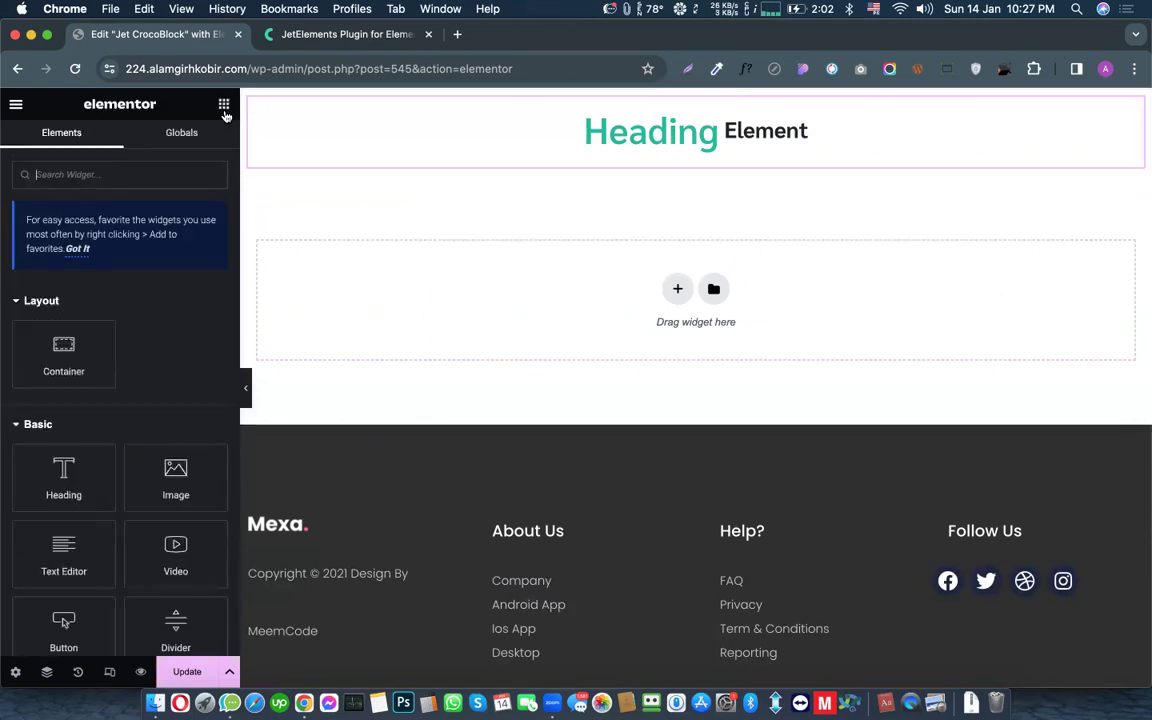
pyautogui.scroll(-1, 120, 400)
pyautogui.click(60, 389)
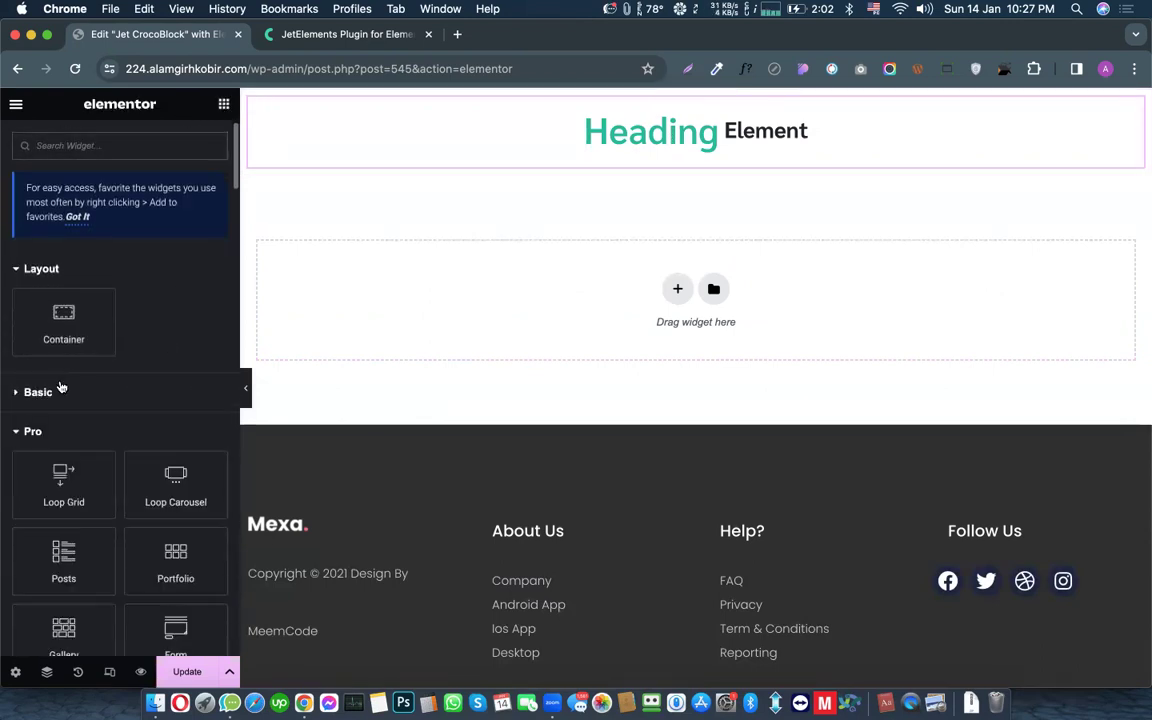
pyautogui.click(49, 430)
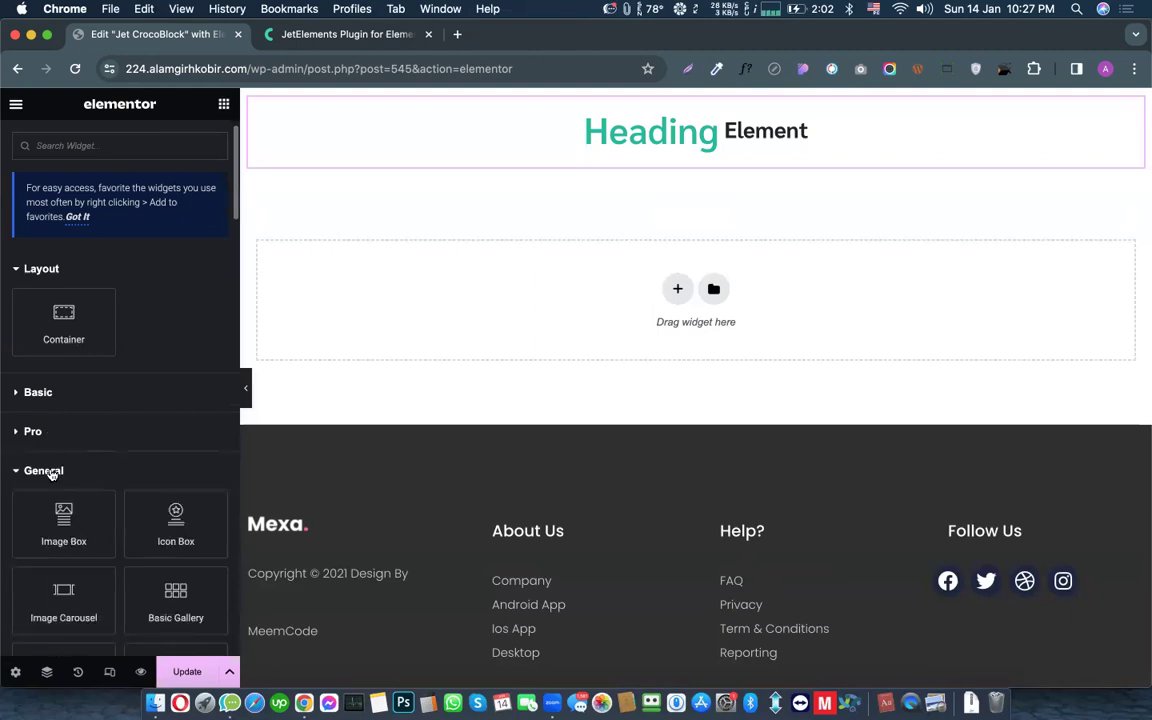
pyautogui.click(51, 474)
pyautogui.scroll(-5, 72, 458)
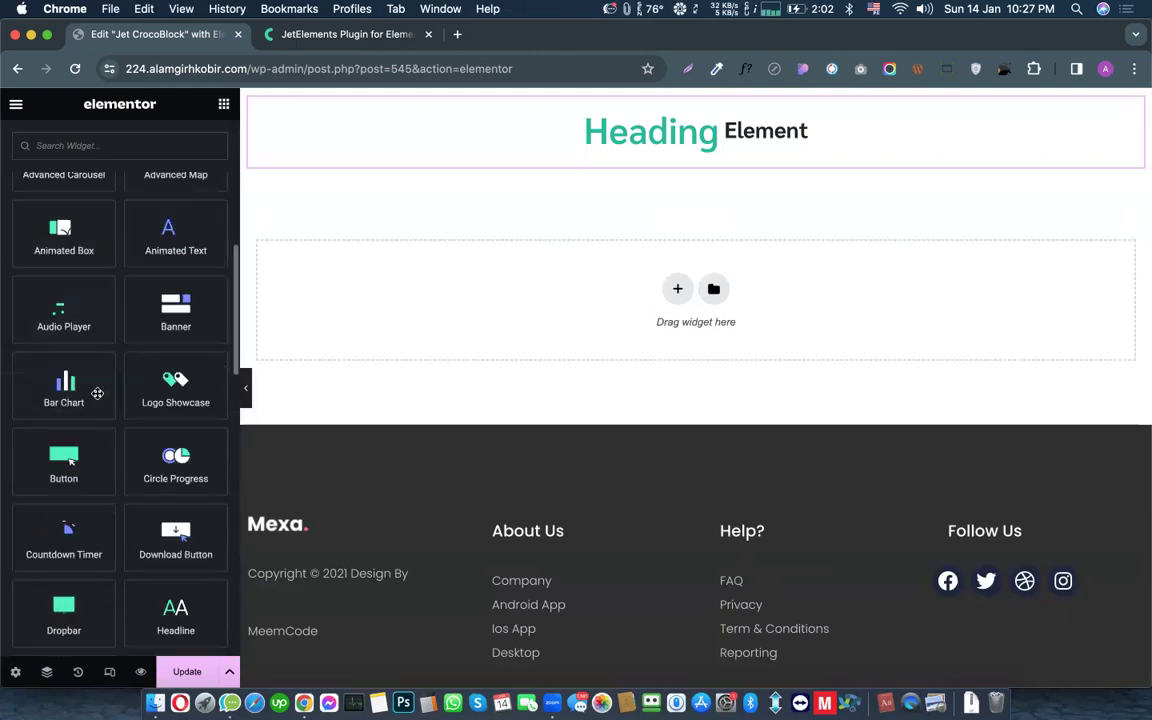
pyautogui.scroll(-1, 97, 393)
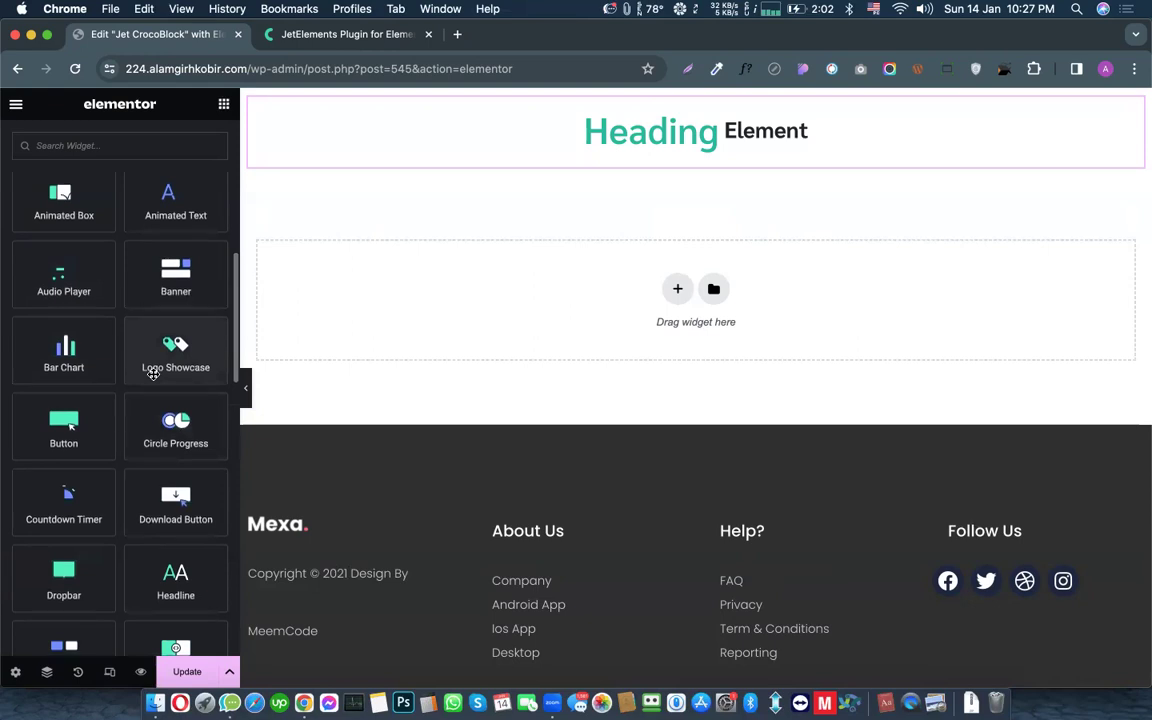
# Step: Add the JetElements Animated Box widget to the page directly below the Headline widget
pyautogui.scroll(-1, 150, 370)
pyautogui.scroll(2, 125, 358)
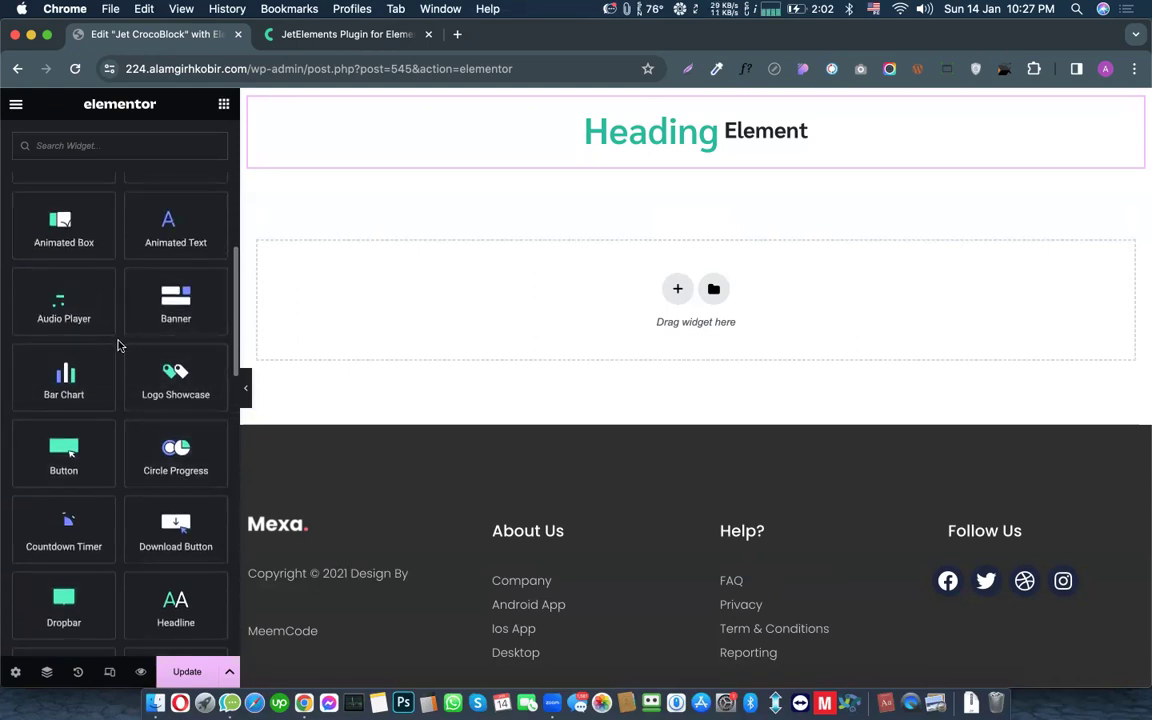
pyautogui.scroll(1, 122, 341)
pyautogui.scroll(-1, 121, 337)
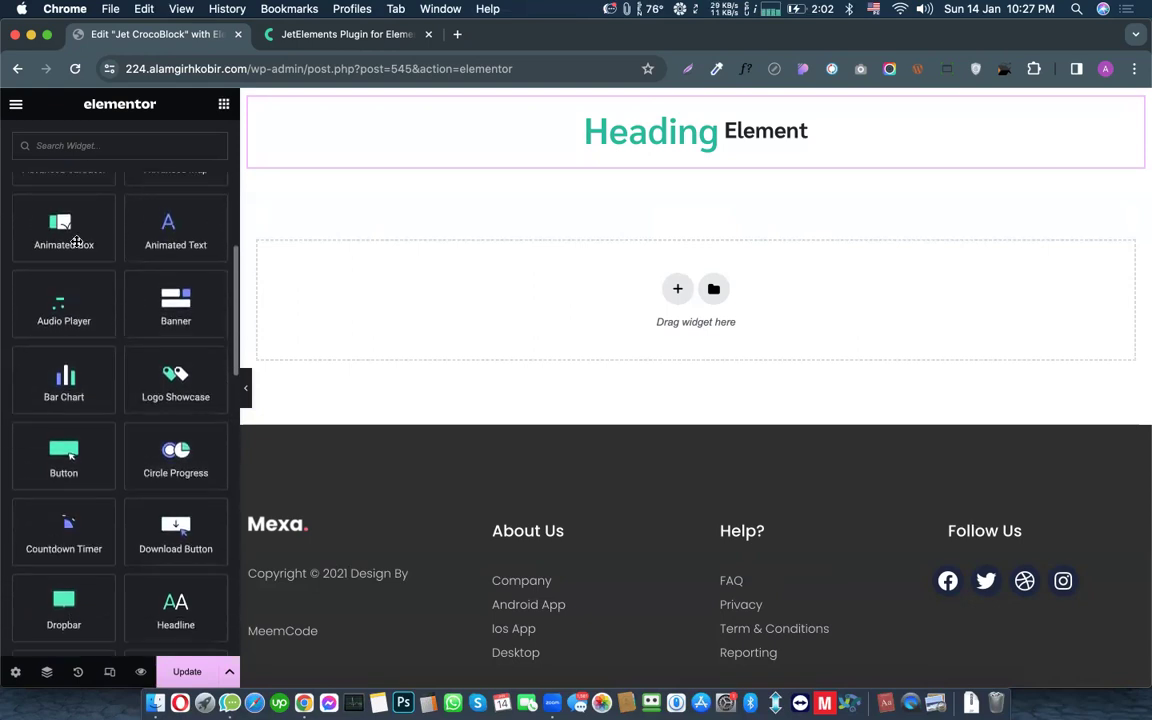
pyautogui.moveTo(57, 234); pyautogui.dragTo(328, 253)
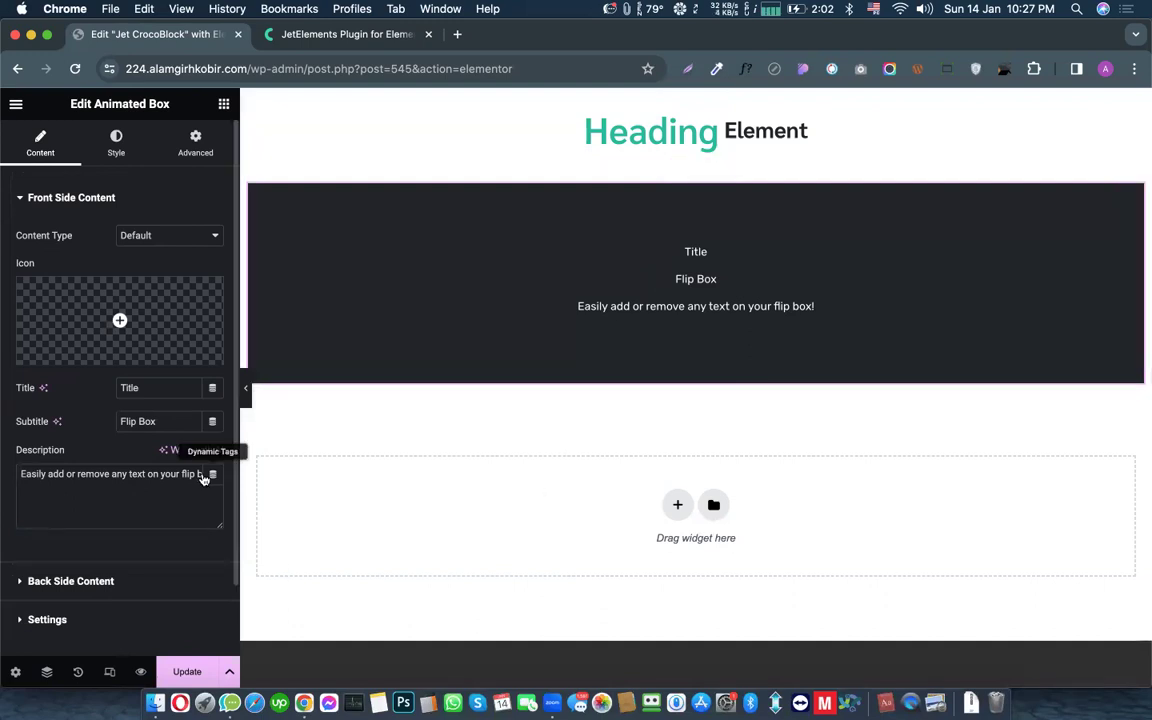
pyautogui.scroll(-1, 126, 436)
pyautogui.scroll(1, 124, 432)
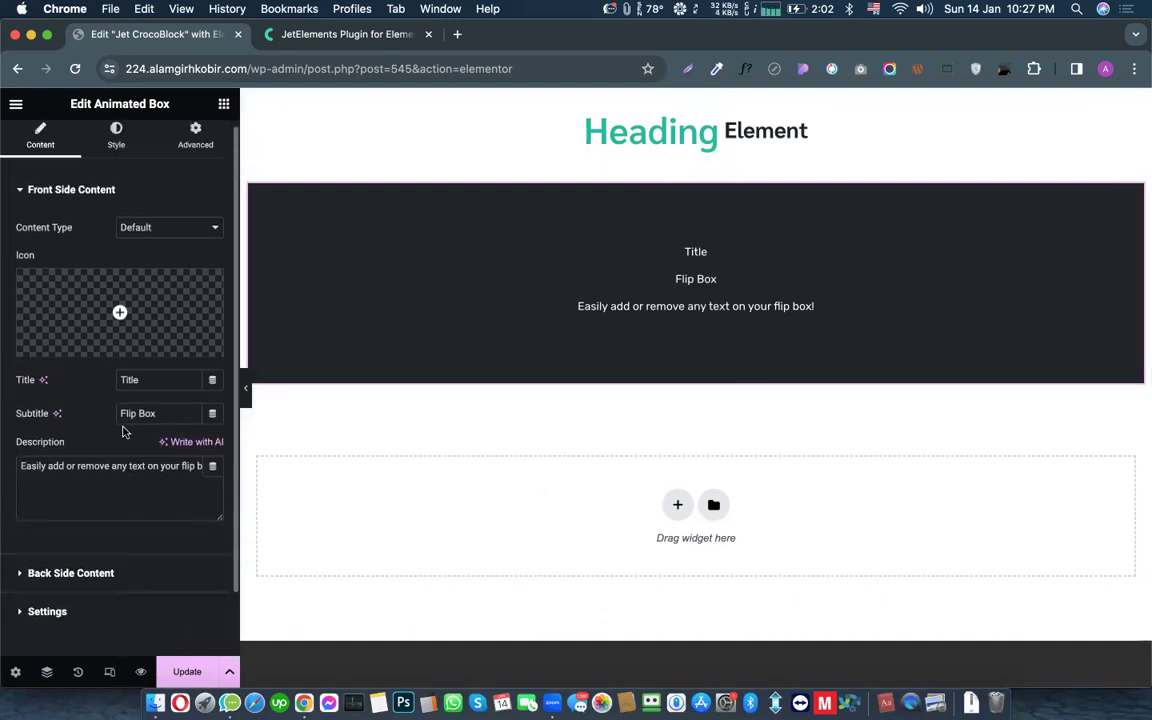
# Step: Try the Annual (section) template as the Animated Box's front side content, and restore the Default content type
pyautogui.click(168, 237)
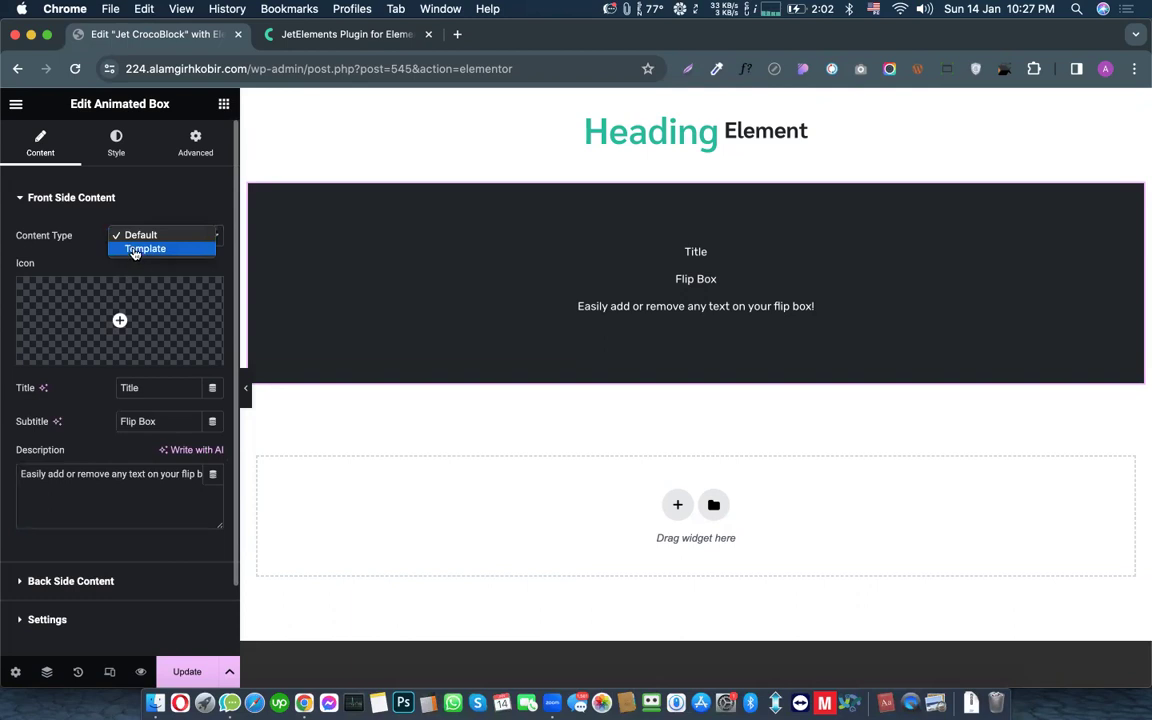
pyautogui.click(135, 250)
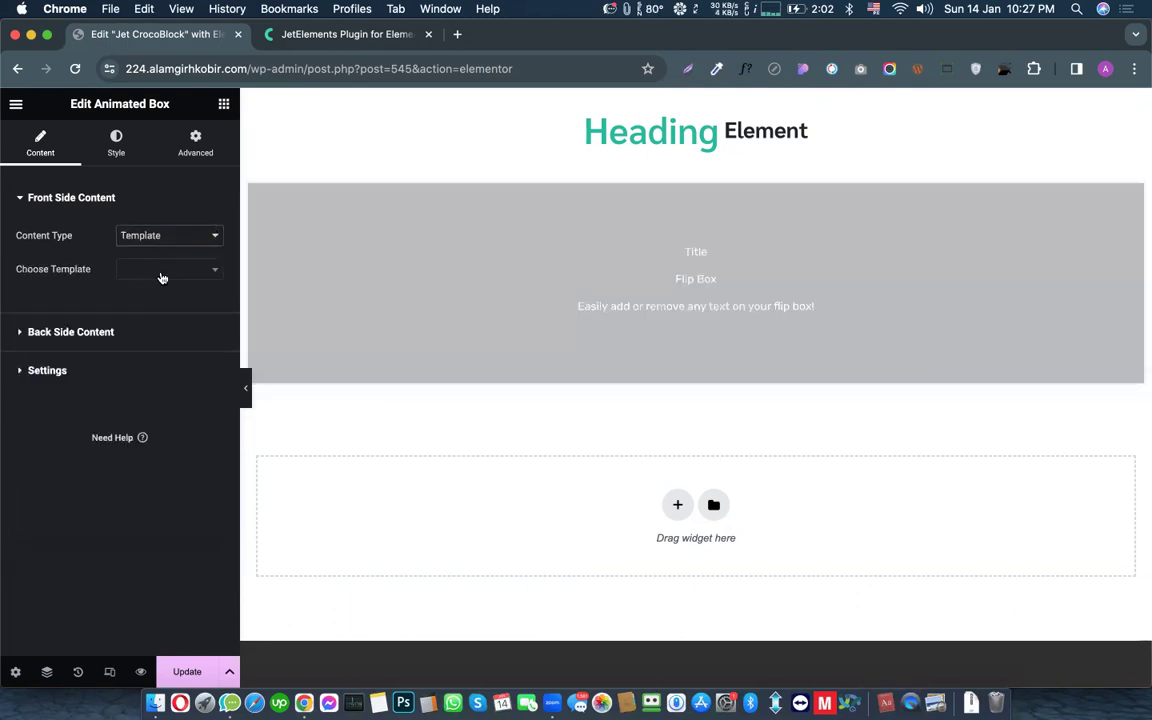
pyautogui.click(161, 274)
pyautogui.click(118, 253)
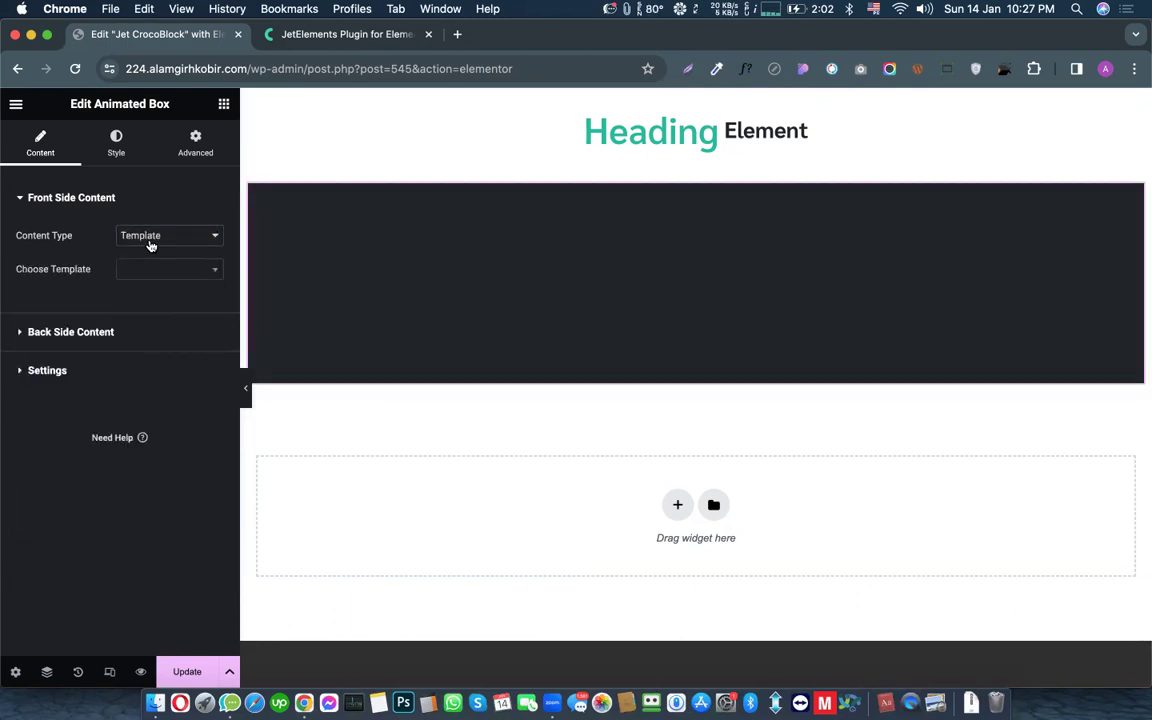
pyautogui.click(140, 238)
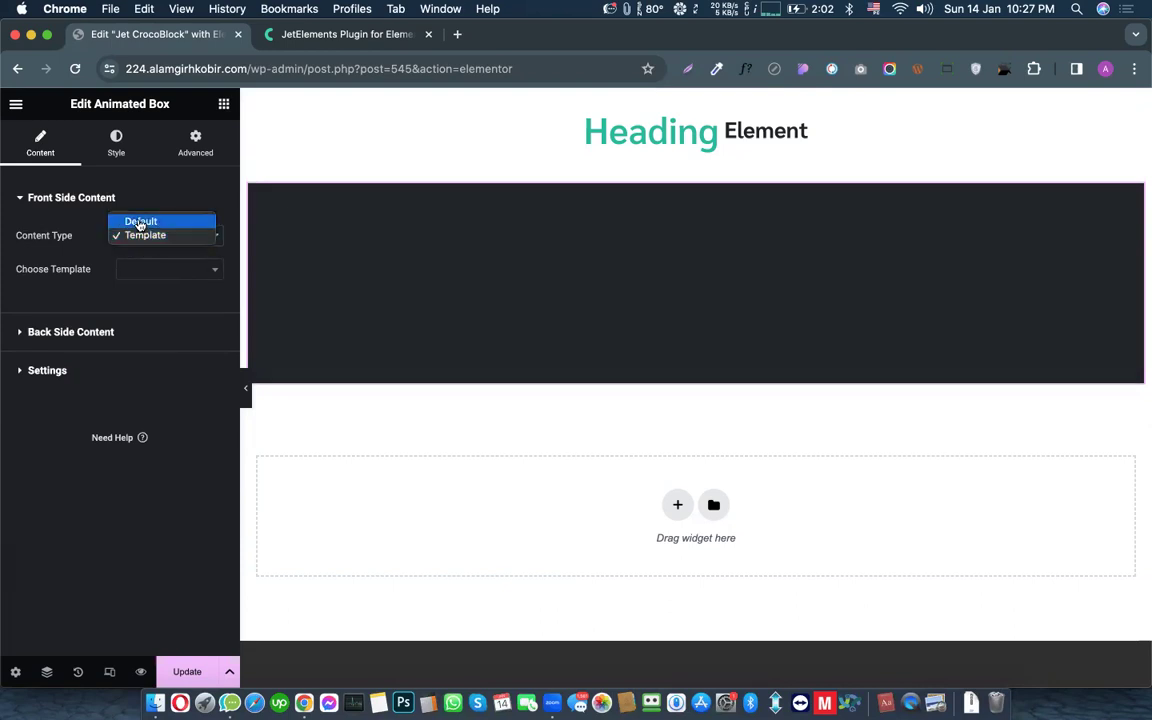
pyautogui.click(135, 273)
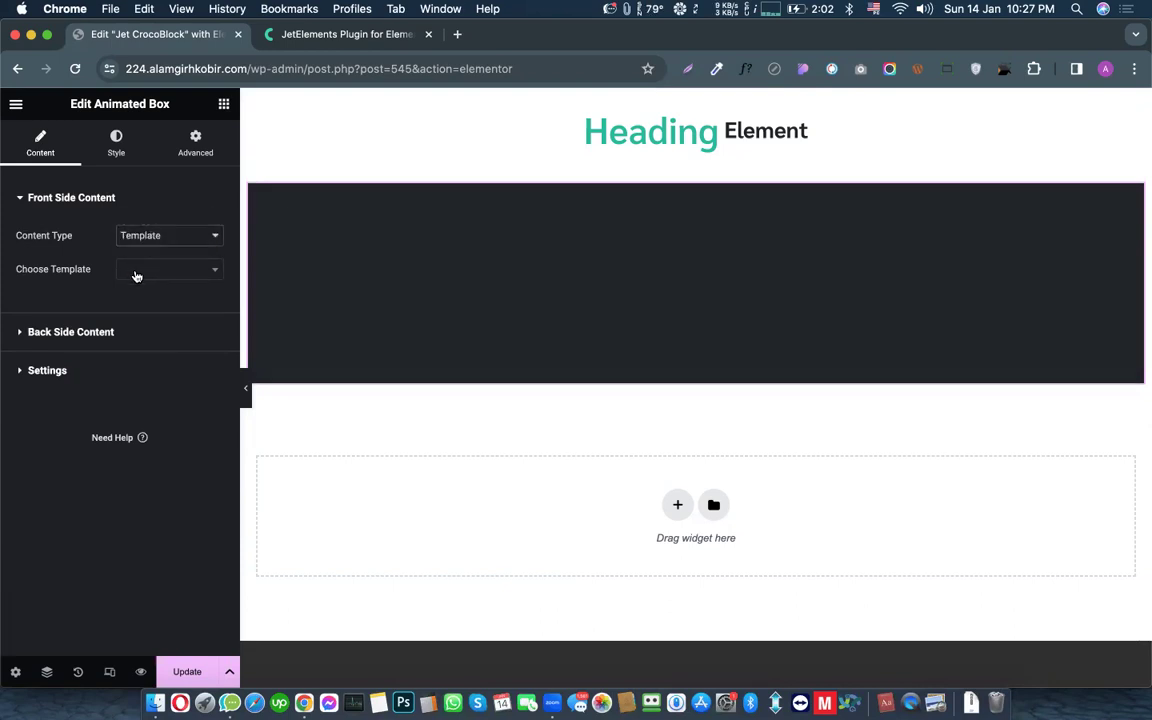
pyautogui.click(137, 274)
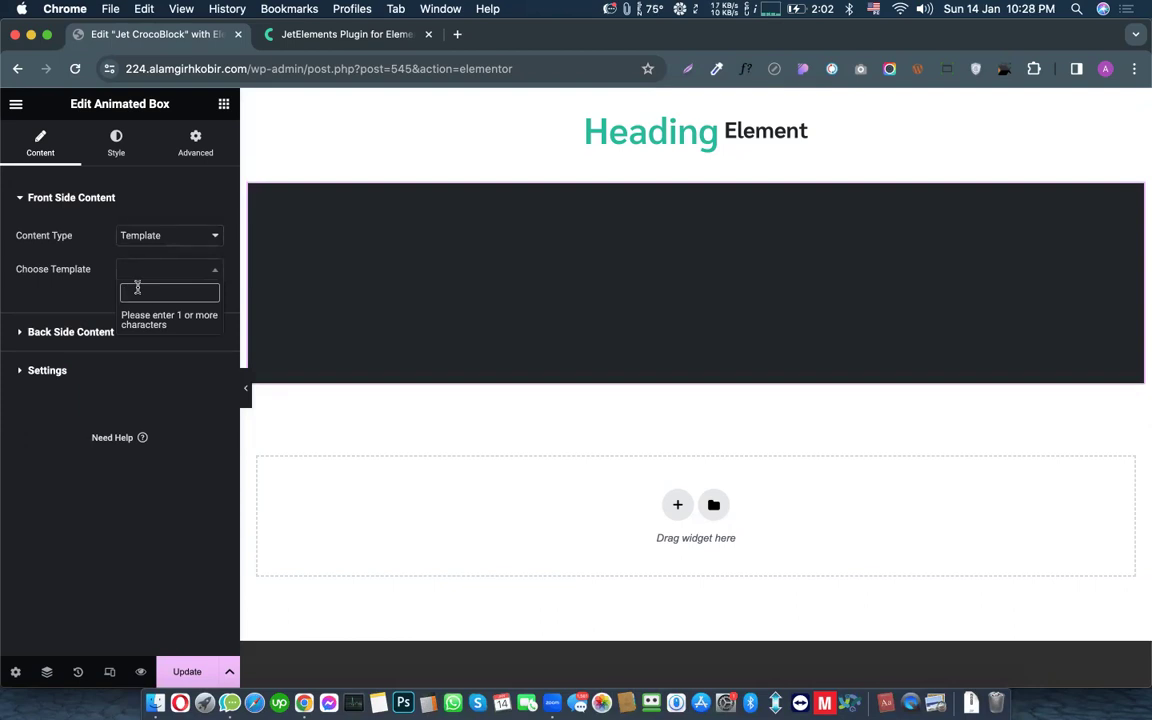
pyautogui.write('an')
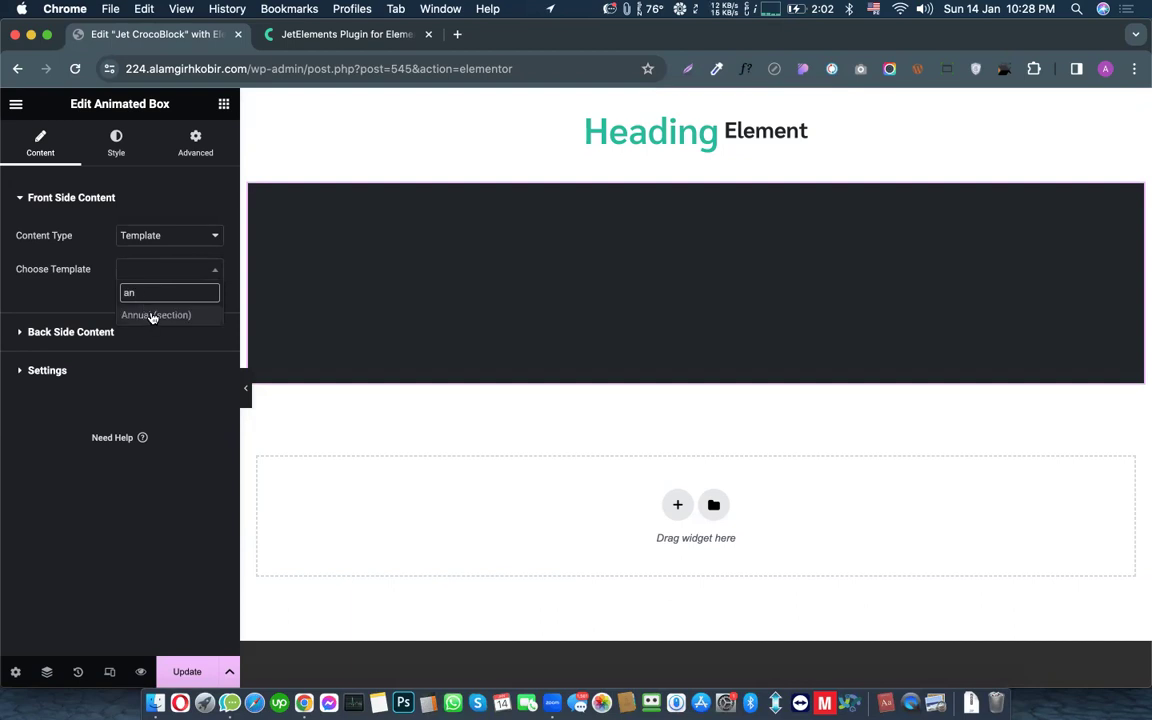
pyautogui.click(152, 316)
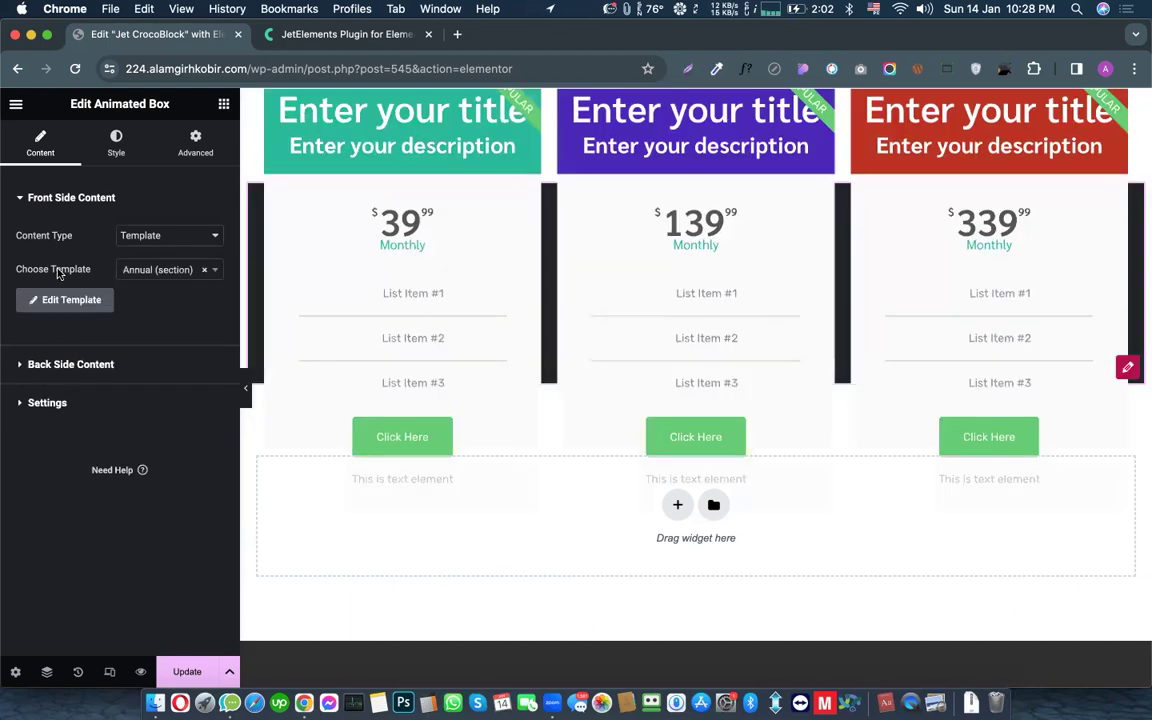
pyautogui.click(199, 239)
pyautogui.click(155, 221)
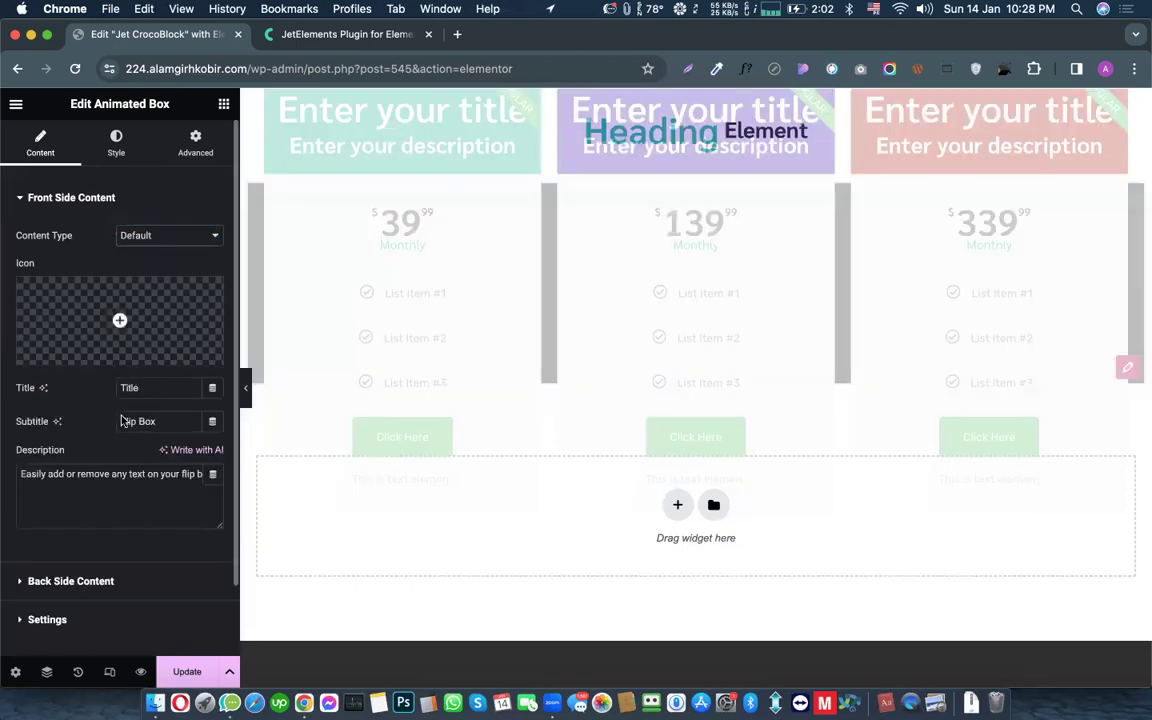
# Step: Examine the Animated Box's back side content settings and return to its front side content
pyautogui.scroll(-2, 89, 471)
pyautogui.click(89, 502)
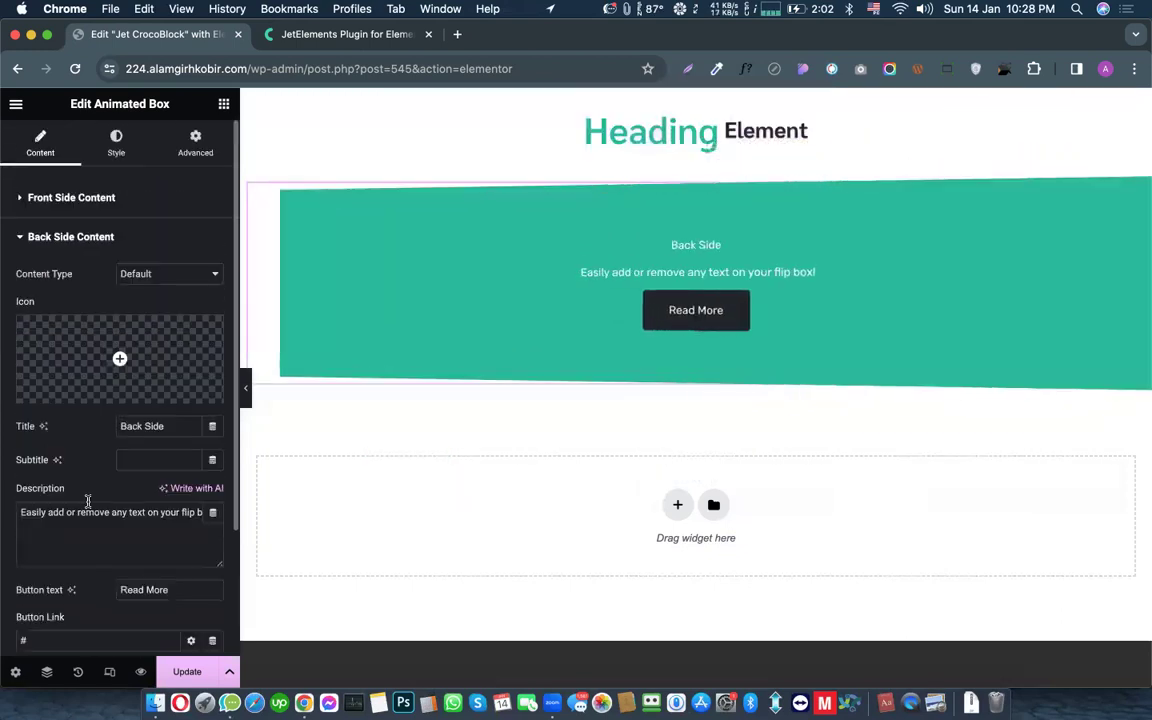
pyautogui.click(75, 198)
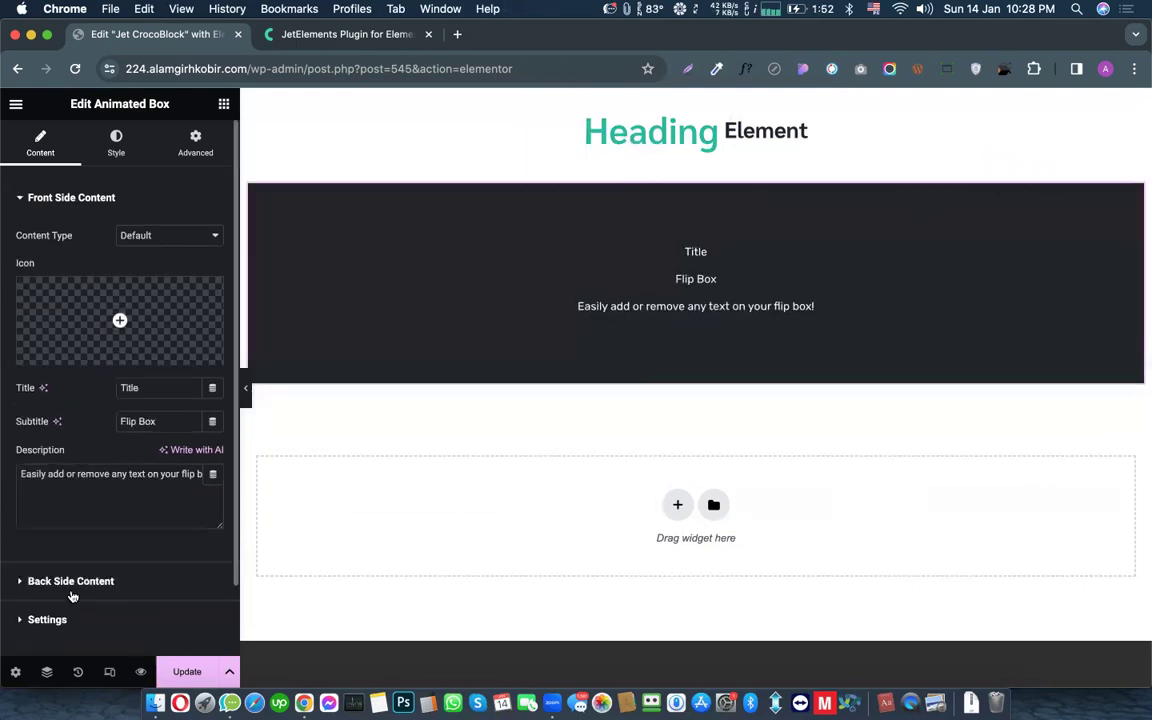
# Step: Add the JetElements Image Comparison widget to the page below the Animated Box
pyautogui.click(223, 104)
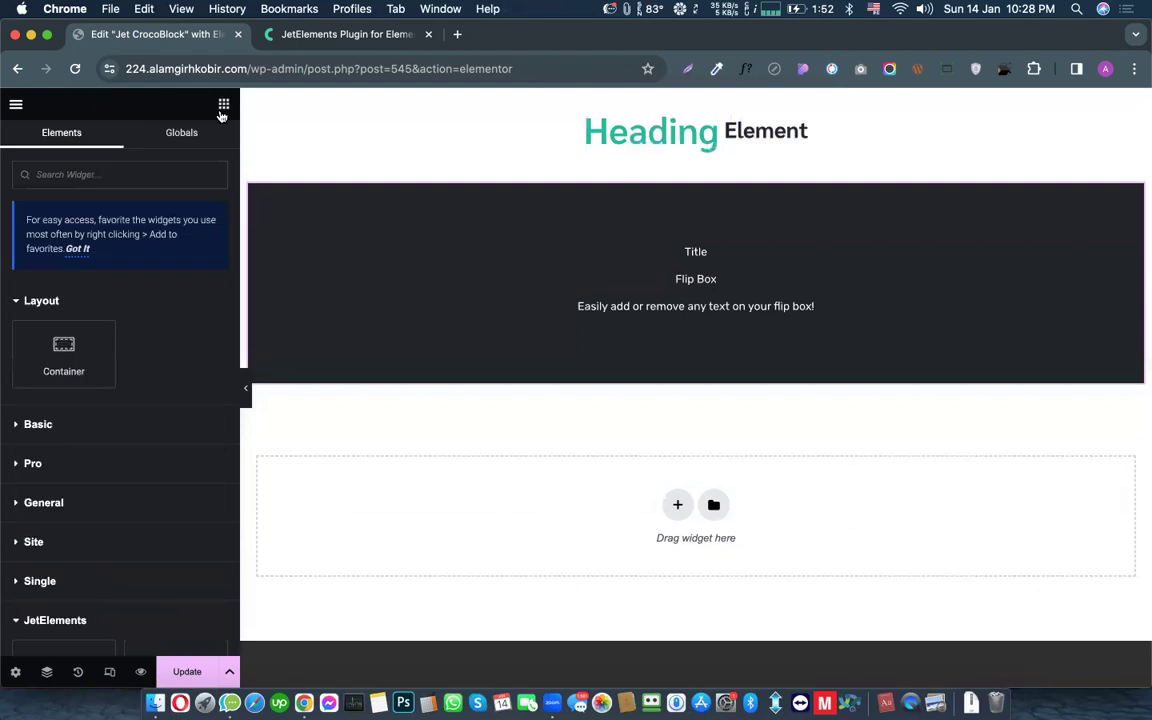
pyautogui.scroll(-10, 167, 362)
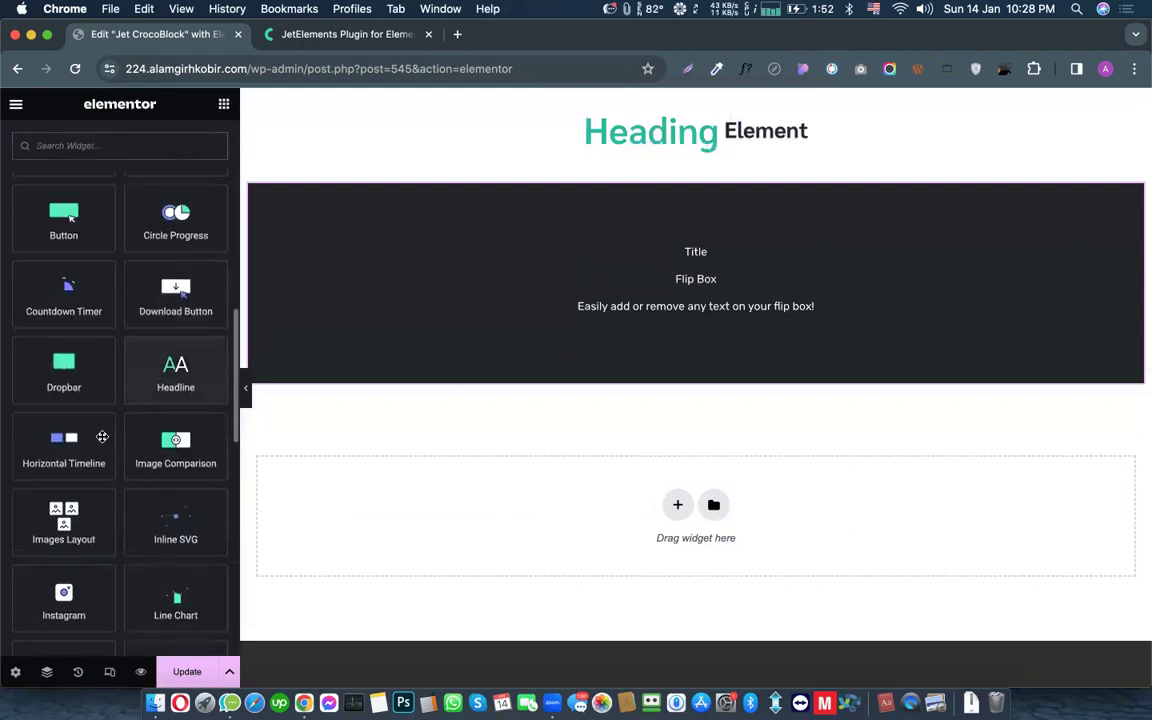
pyautogui.scroll(-1, 102, 437)
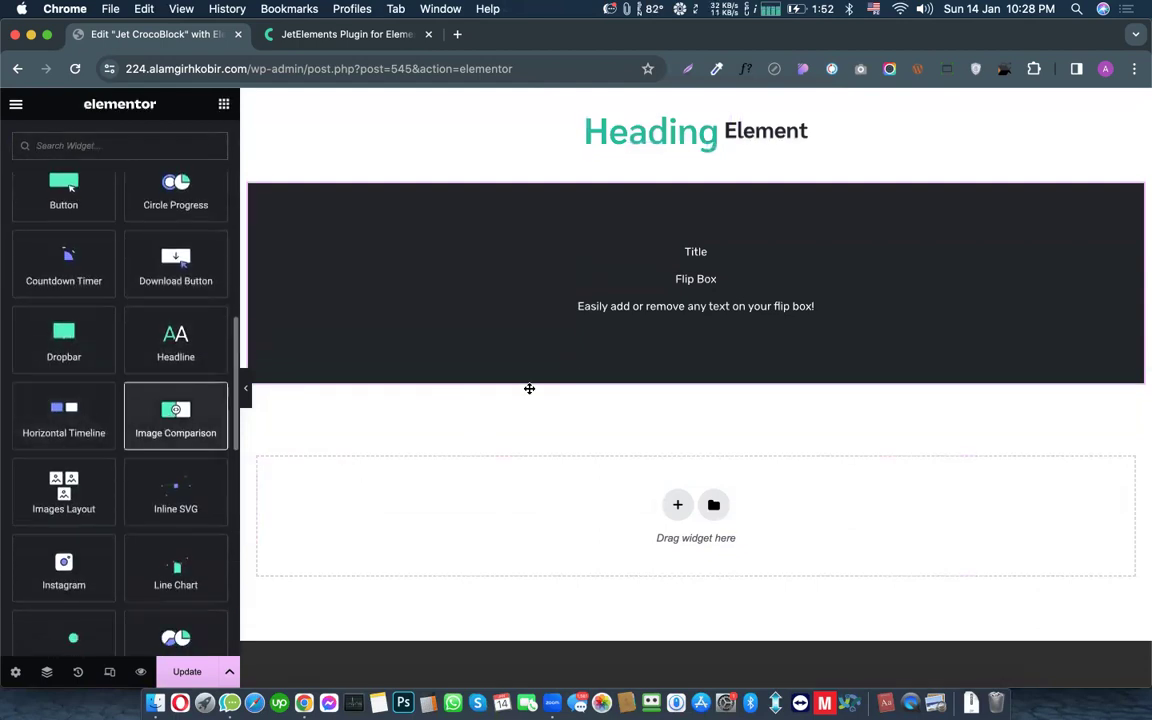
pyautogui.moveTo(529, 388); pyautogui.dragTo(527, 393)
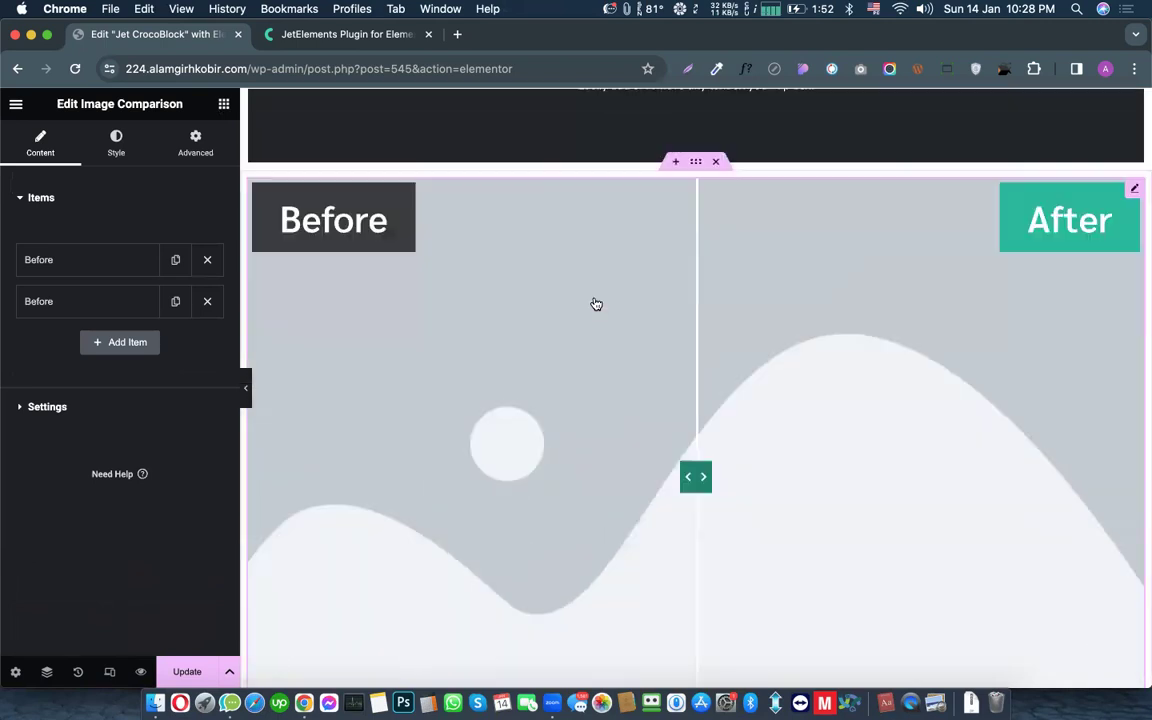
# Step: Preview the Image Comparison widget without the editor panel, testing its before/after divider and slide navigation, and restore the panel
pyautogui.scroll(-2, 593, 304)
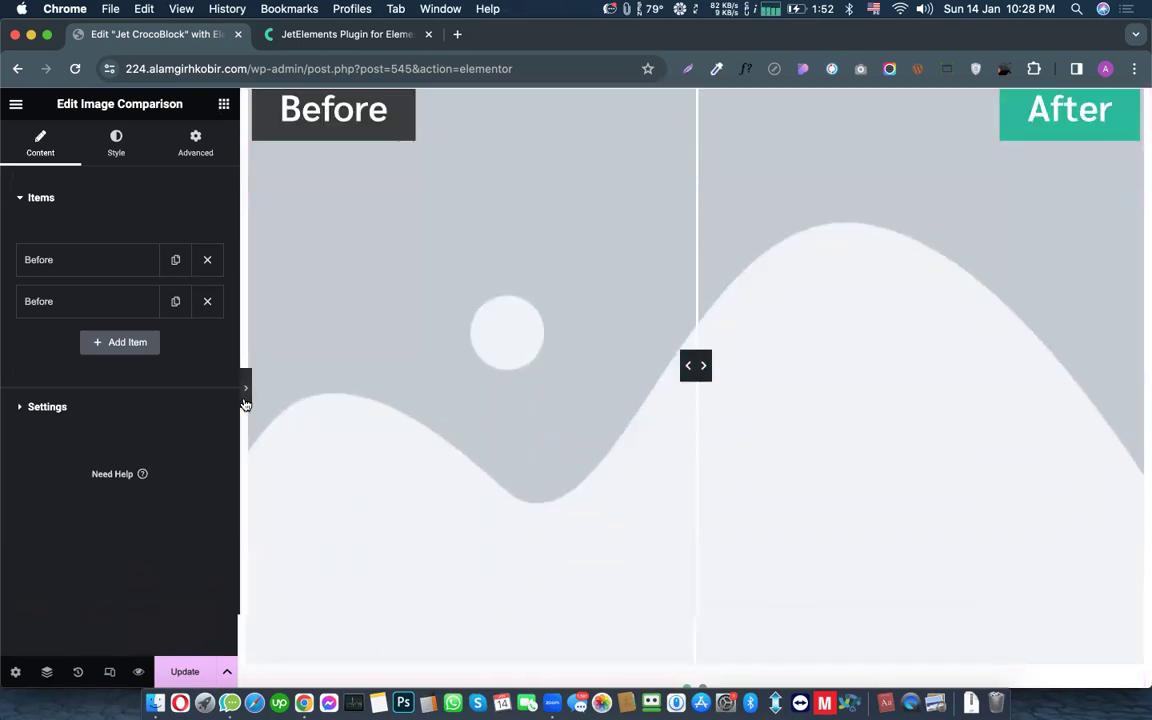
pyautogui.click(246, 389)
pyautogui.moveTo(561, 365); pyautogui.dragTo(143, 487)
pyautogui.moveTo(576, 355); pyautogui.dragTo(437, 352)
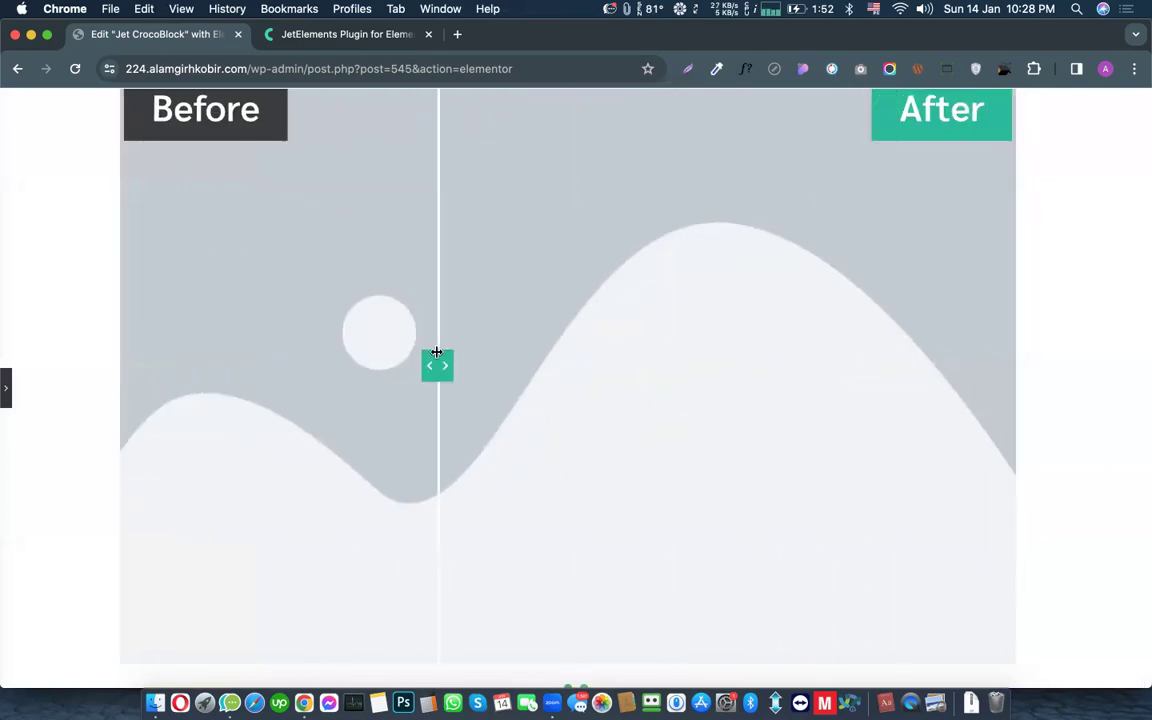
pyautogui.scroll(-5, 437, 352)
pyautogui.click(566, 367)
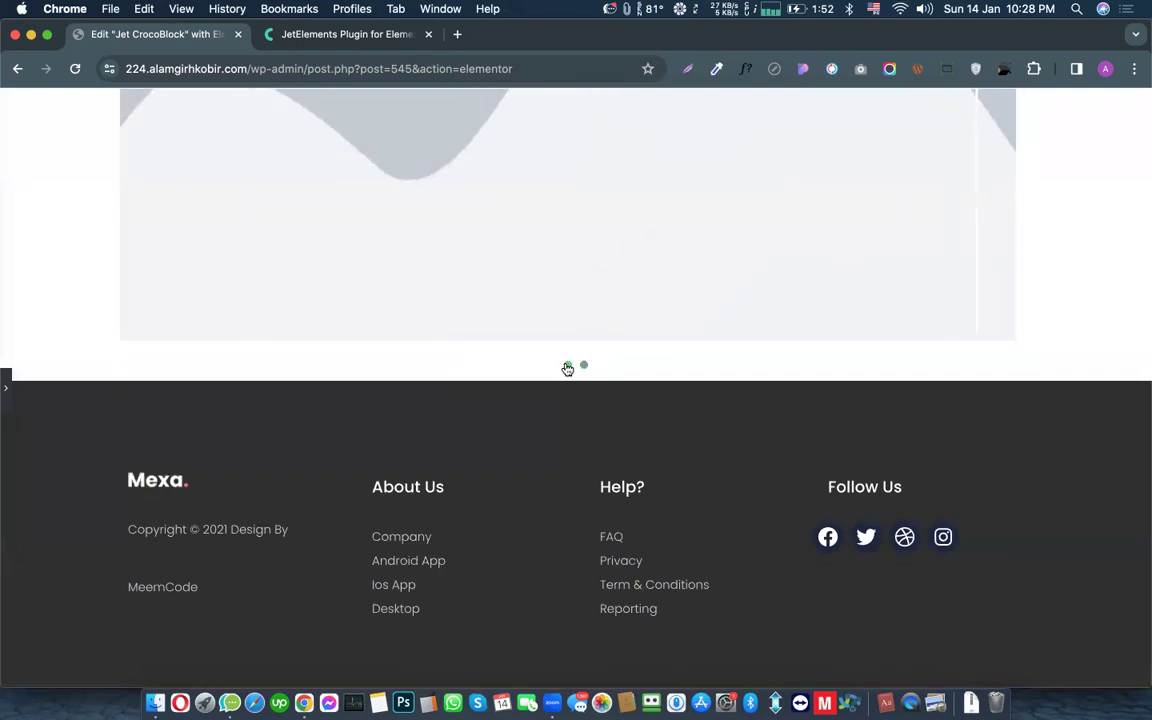
pyautogui.scroll(6, 566, 370)
pyautogui.scroll(-2, 575, 369)
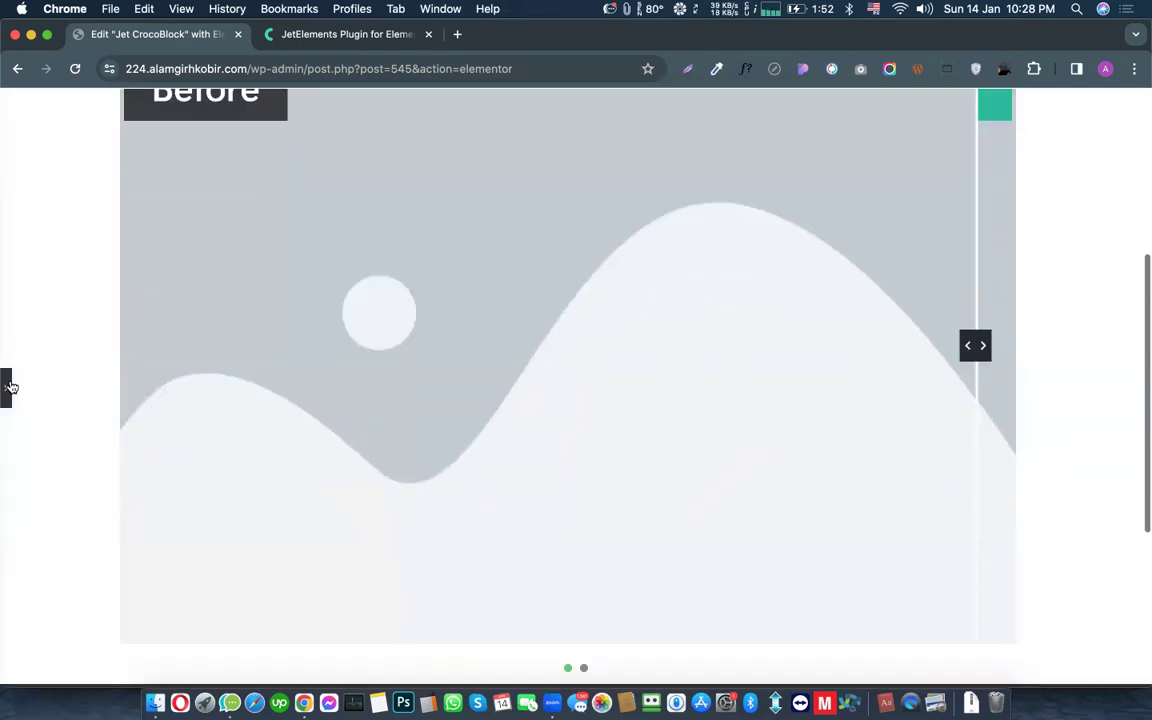
pyautogui.click(9, 387)
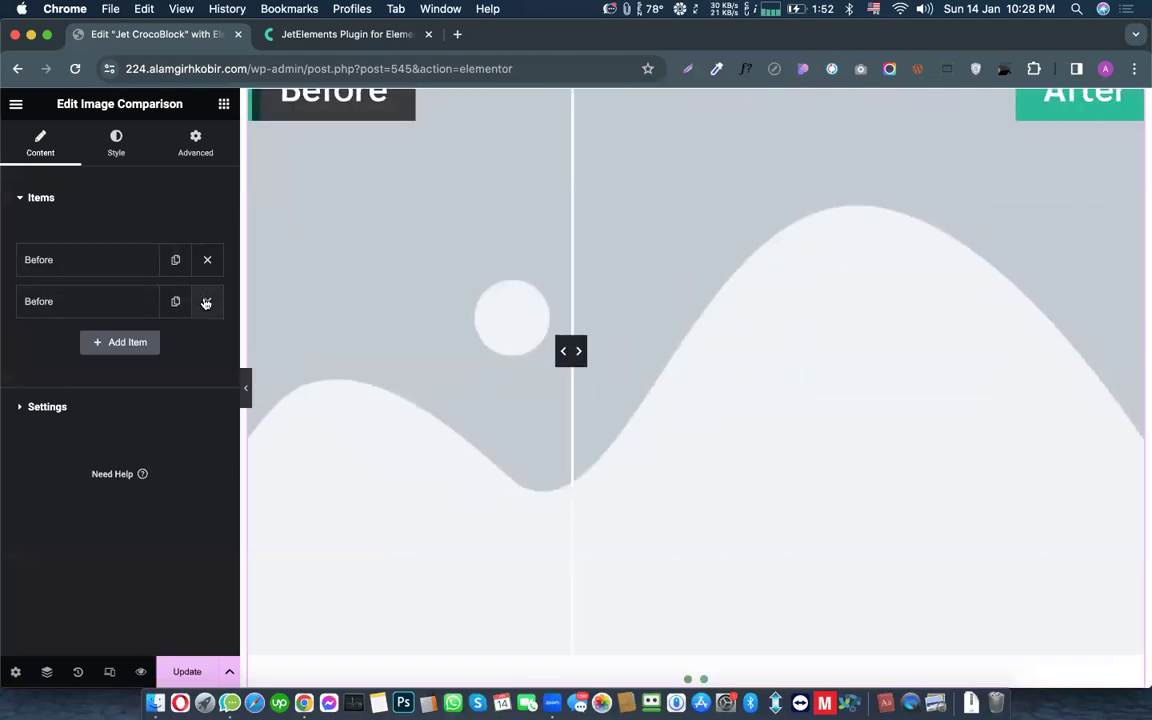
# Step: Browse the remaining JetElements widgets, delete the container holding the Image Comparison widget, and update the page
pyautogui.click(224, 103)
pyautogui.scroll(-15, 186, 355)
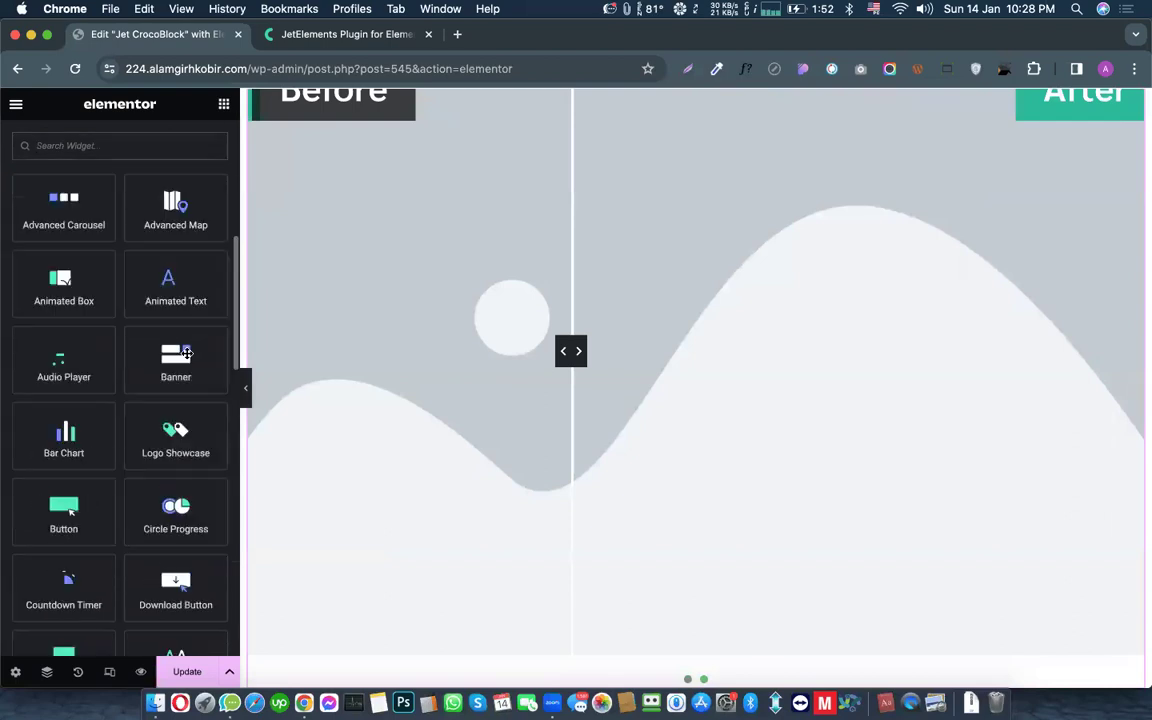
pyautogui.scroll(-4, 186, 355)
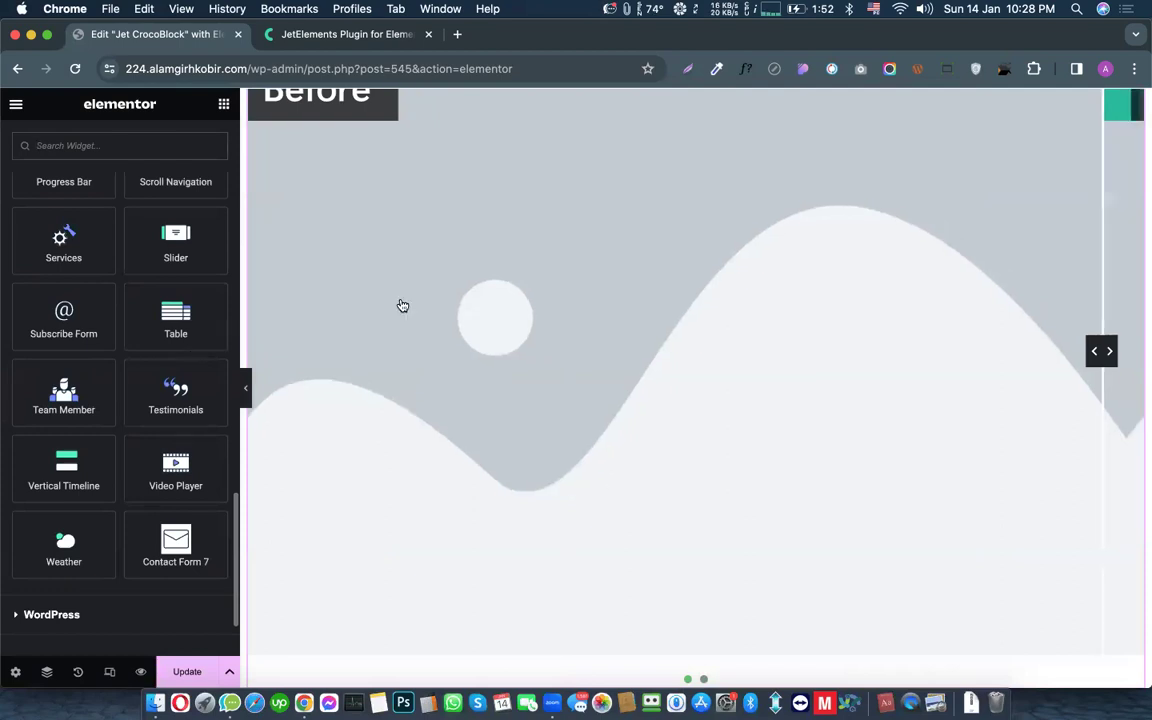
pyautogui.scroll(3, 600, 210)
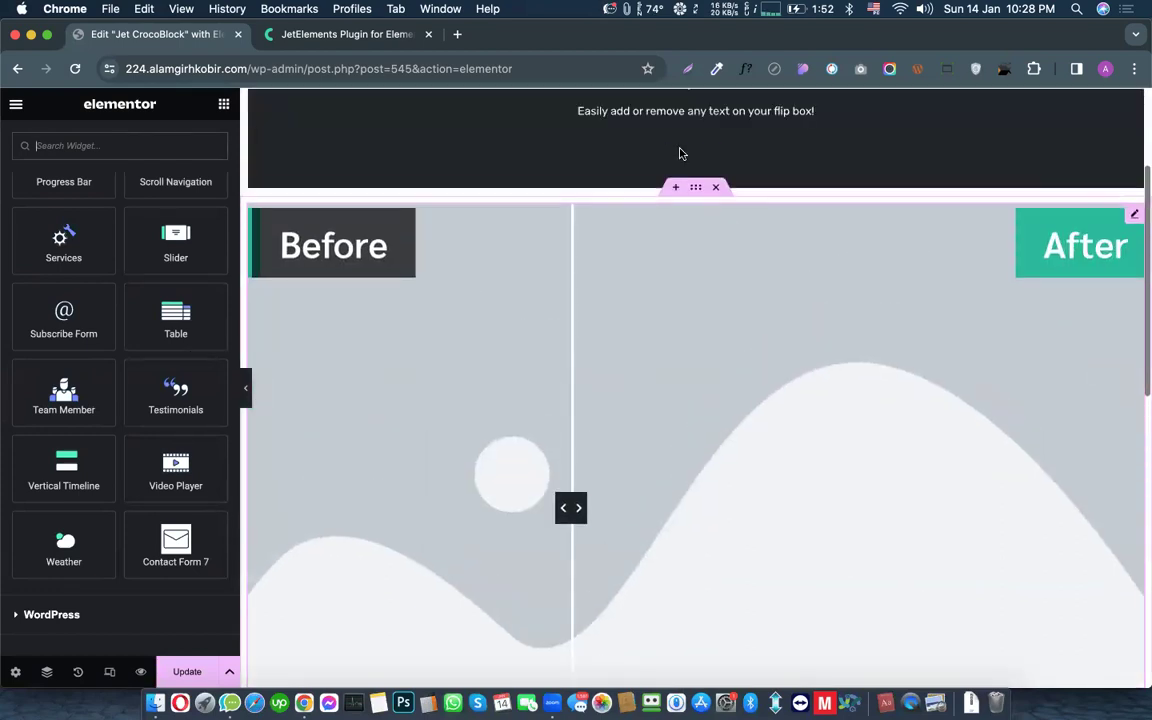
pyautogui.click(715, 187)
pyautogui.click(187, 681)
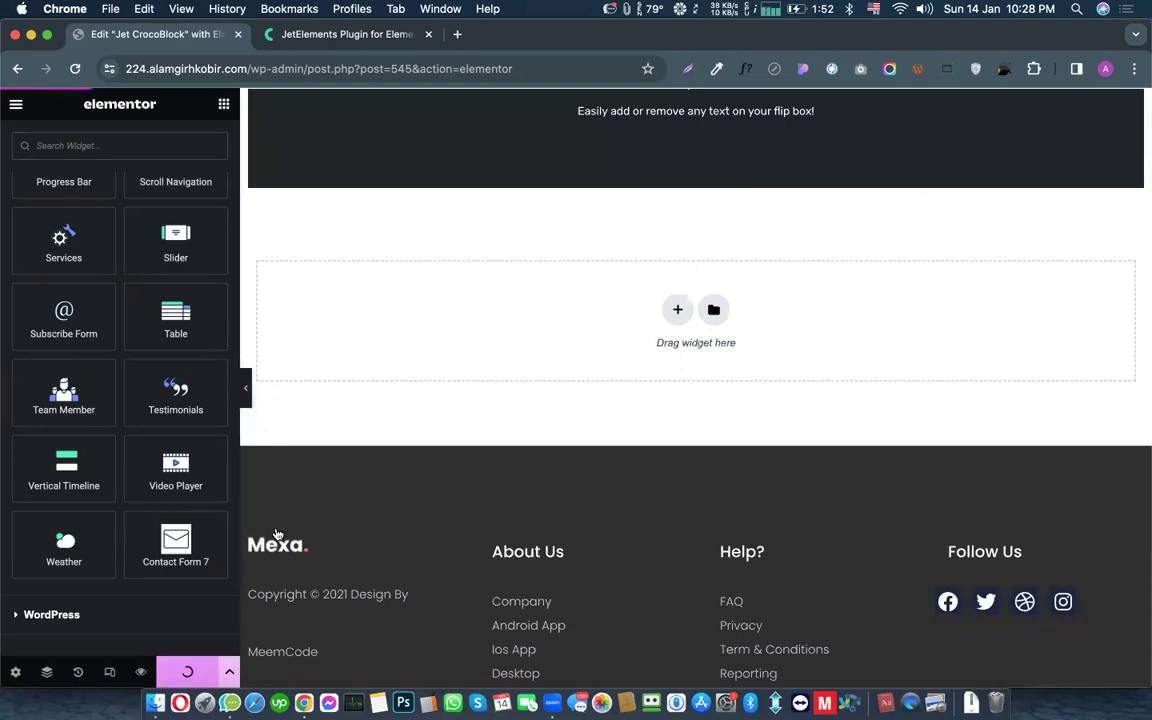
# Step: Add the Contact Form 7 widget below the Animated Box, using "Contact form 1" as its form
pyautogui.scroll(-2, 172, 490)
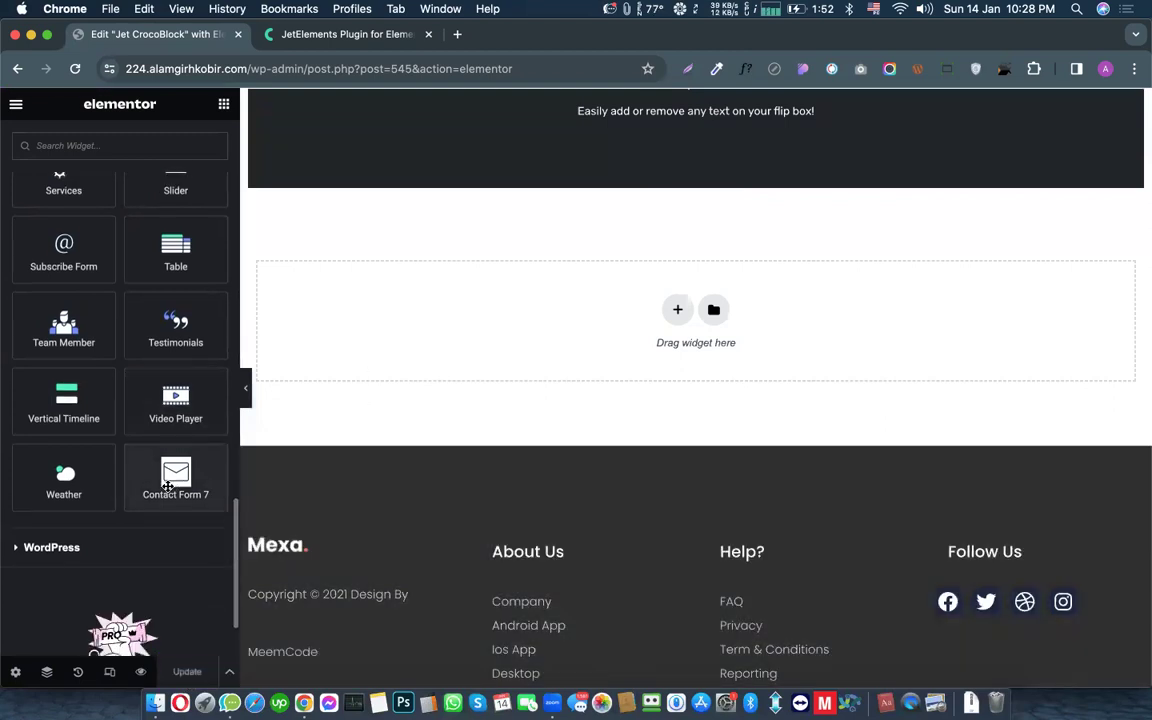
pyautogui.moveTo(385, 349); pyautogui.dragTo(387, 343)
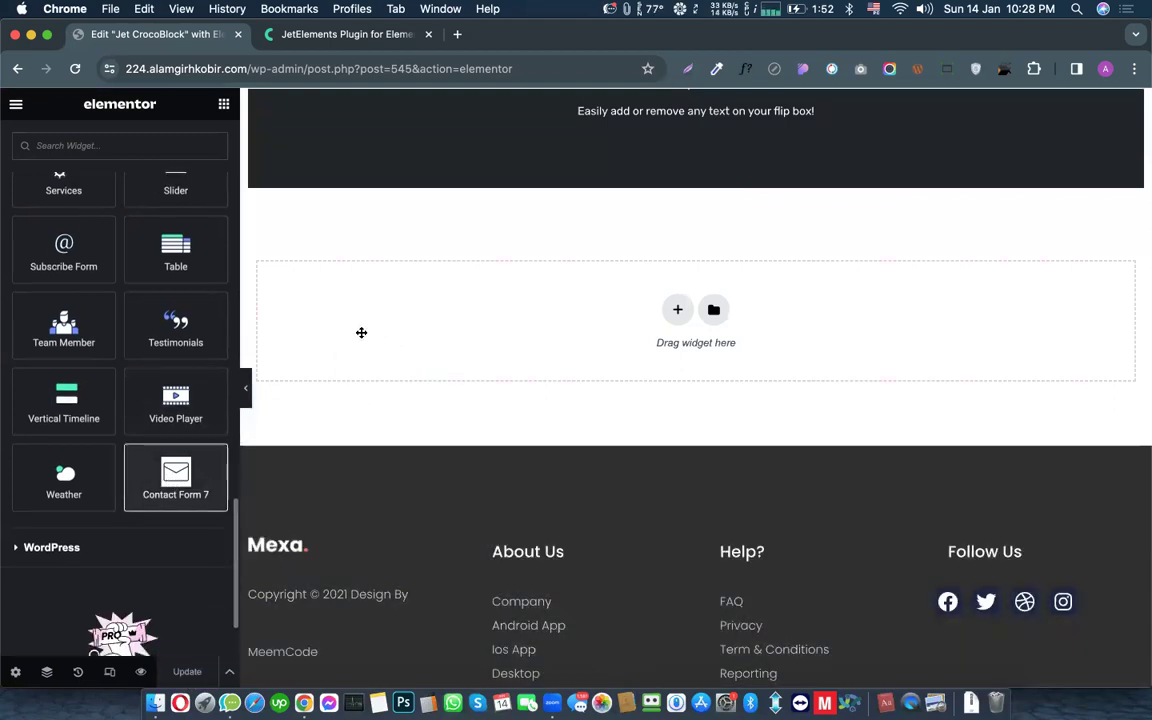
pyautogui.click(155, 235)
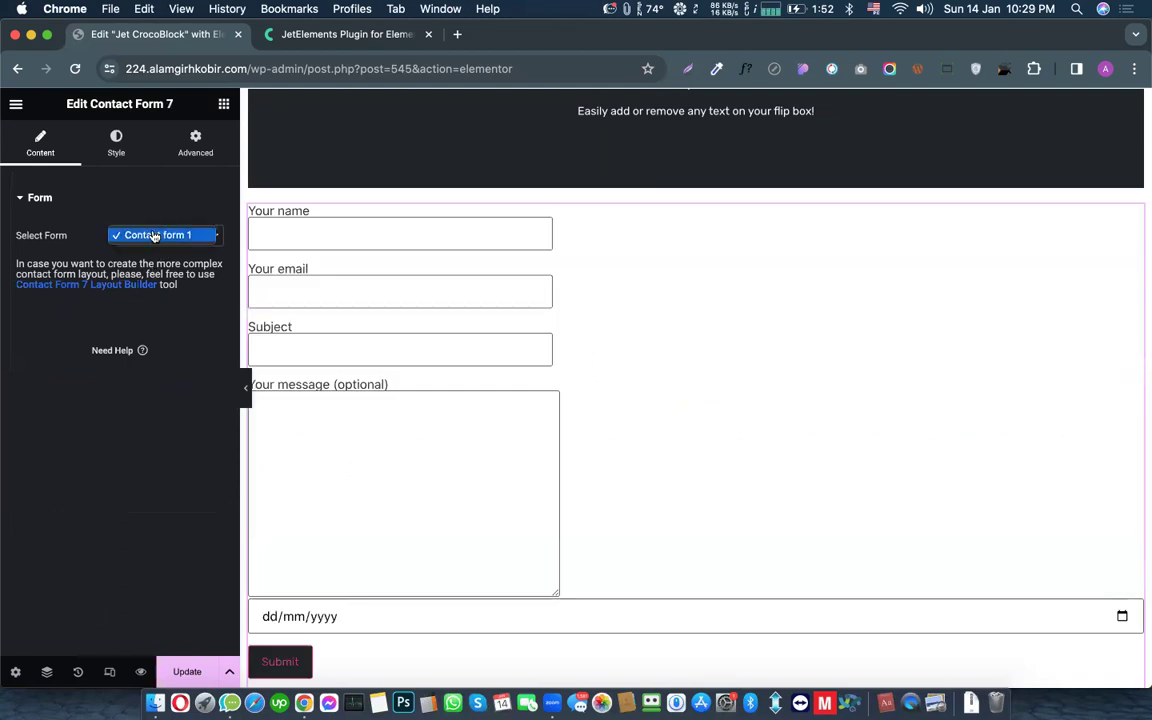
pyautogui.click(155, 235)
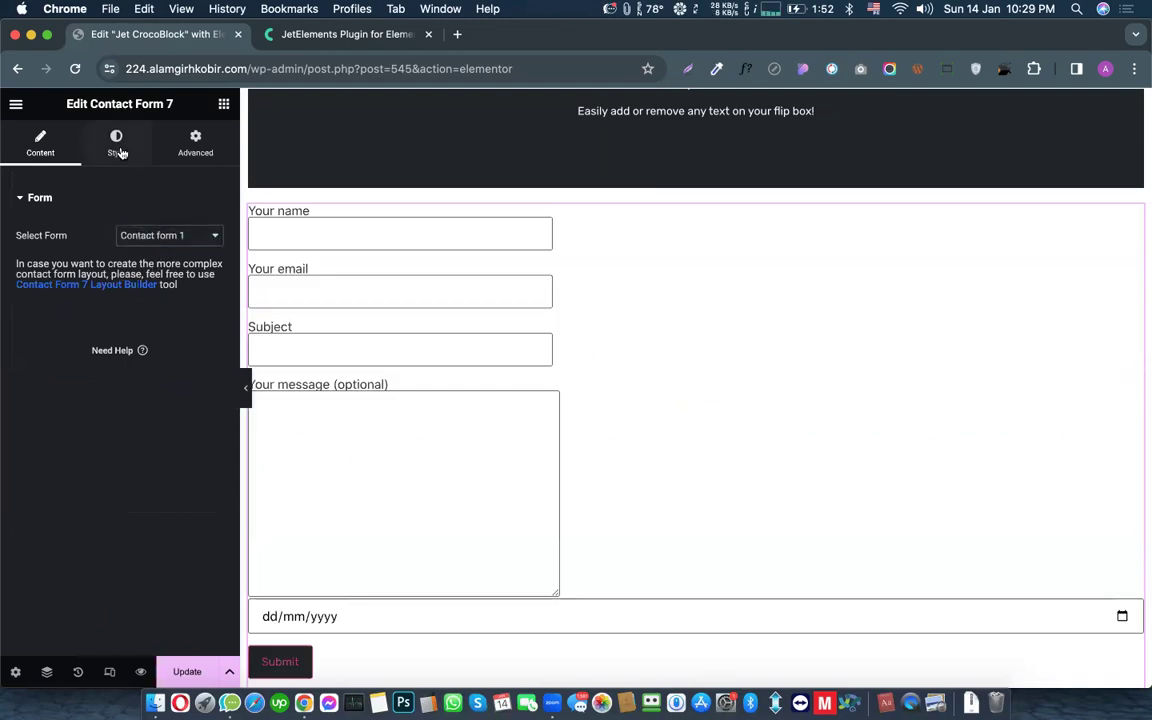
# Step: Set the Contact Form 7 widget's form text color to dark gray #242424 and review the form on the page
pyautogui.click(118, 152)
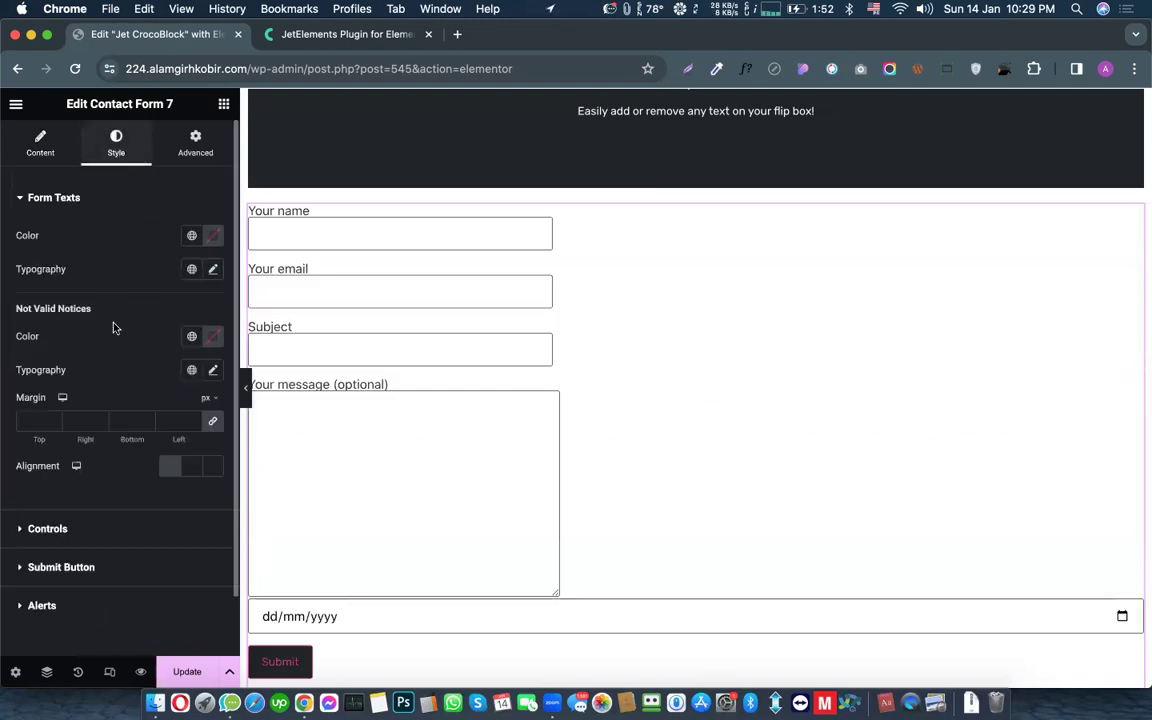
pyautogui.click(212, 240)
pyautogui.click(229, 312)
pyautogui.moveTo(218, 338); pyautogui.dragTo(111, 420)
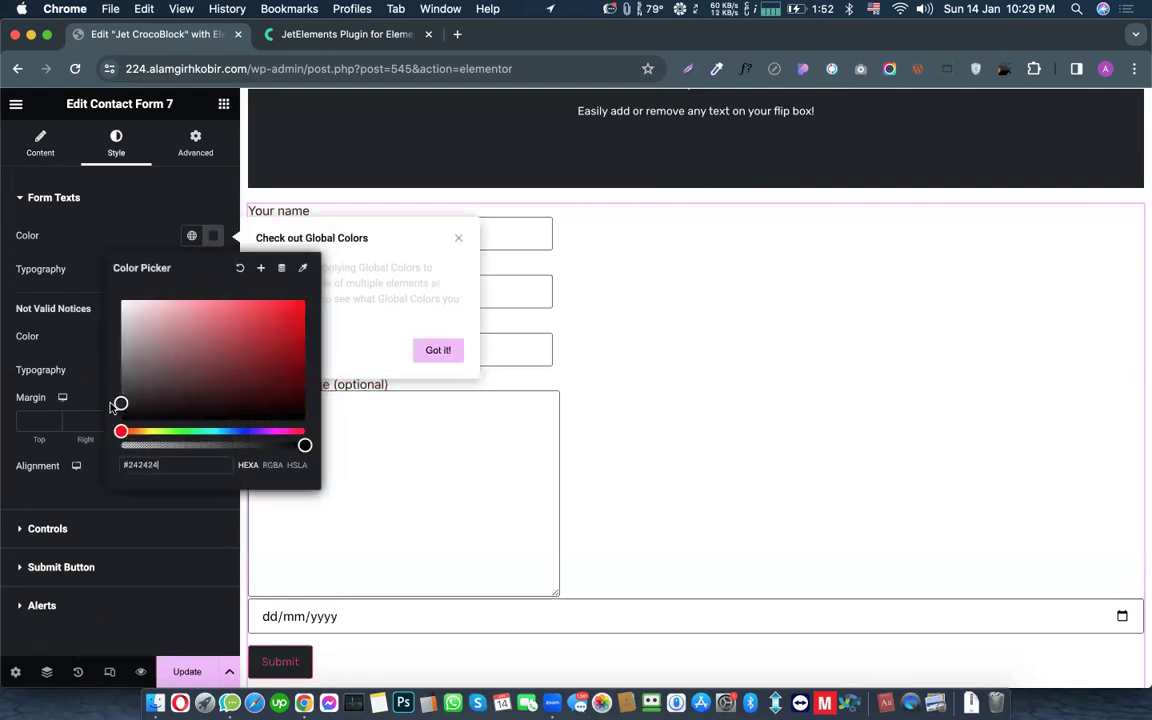
pyautogui.click(176, 220)
pyautogui.scroll(-2, 432, 309)
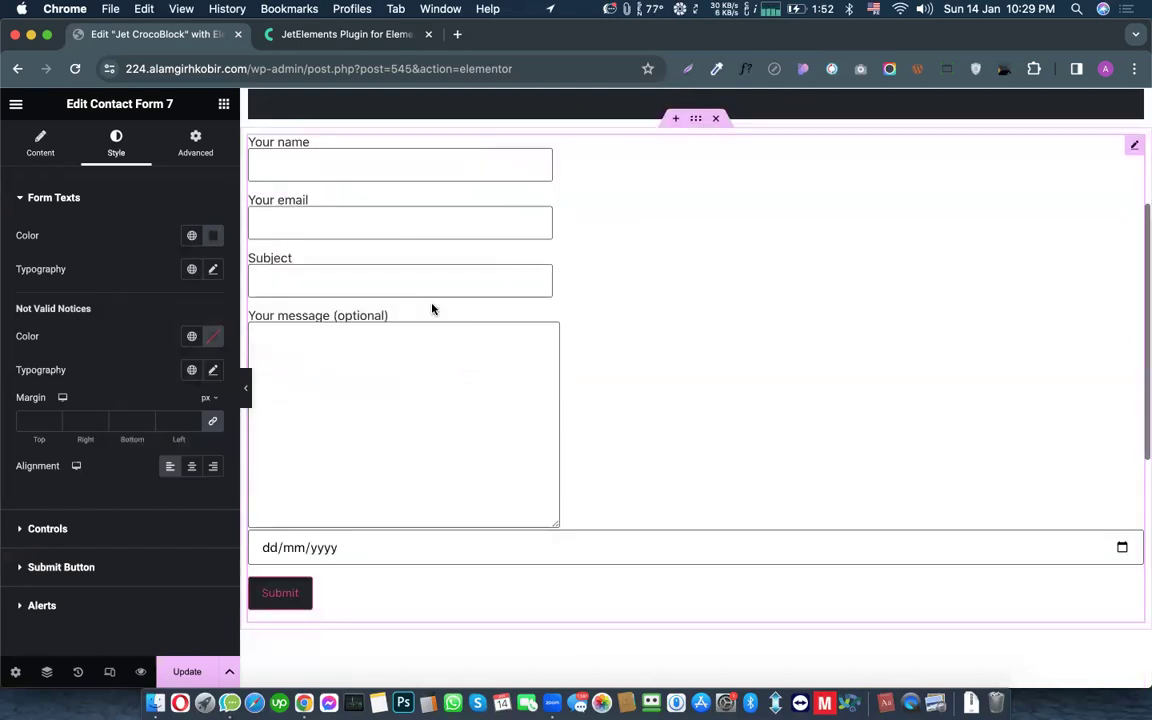
# Step: Delete the Contact Form 7 widget from the page and browse the remaining JetElements widgets
pyautogui.scroll(2, 597, 319)
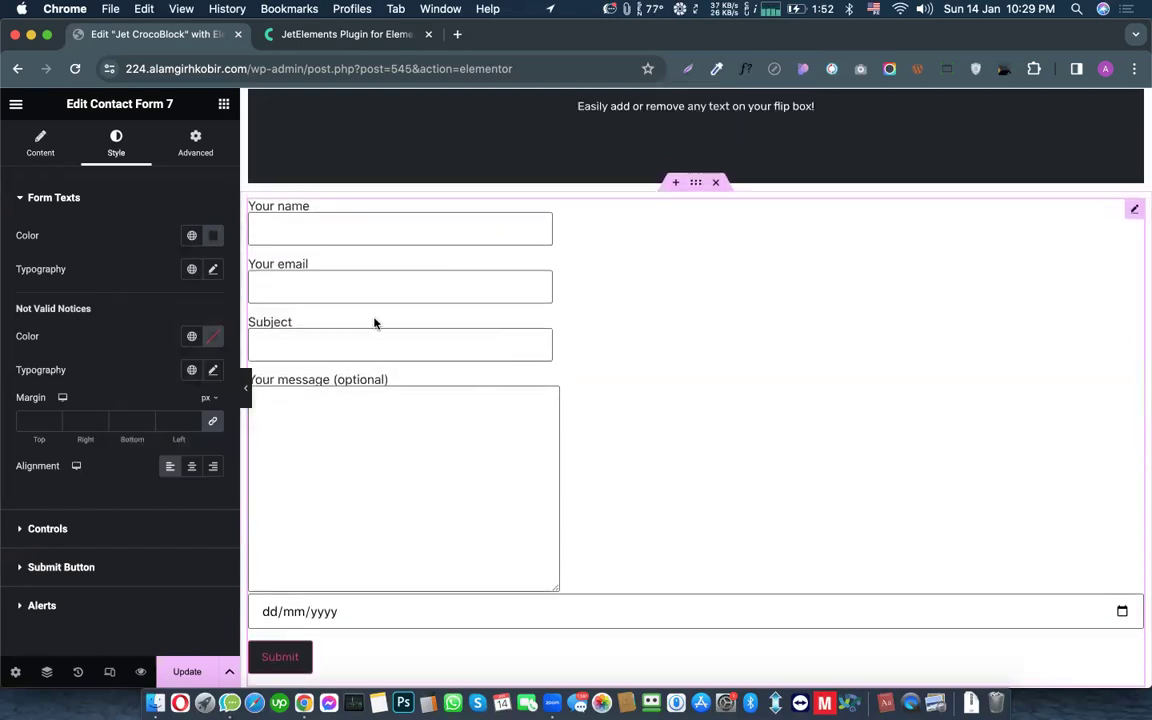
pyautogui.rightClick(659, 247)
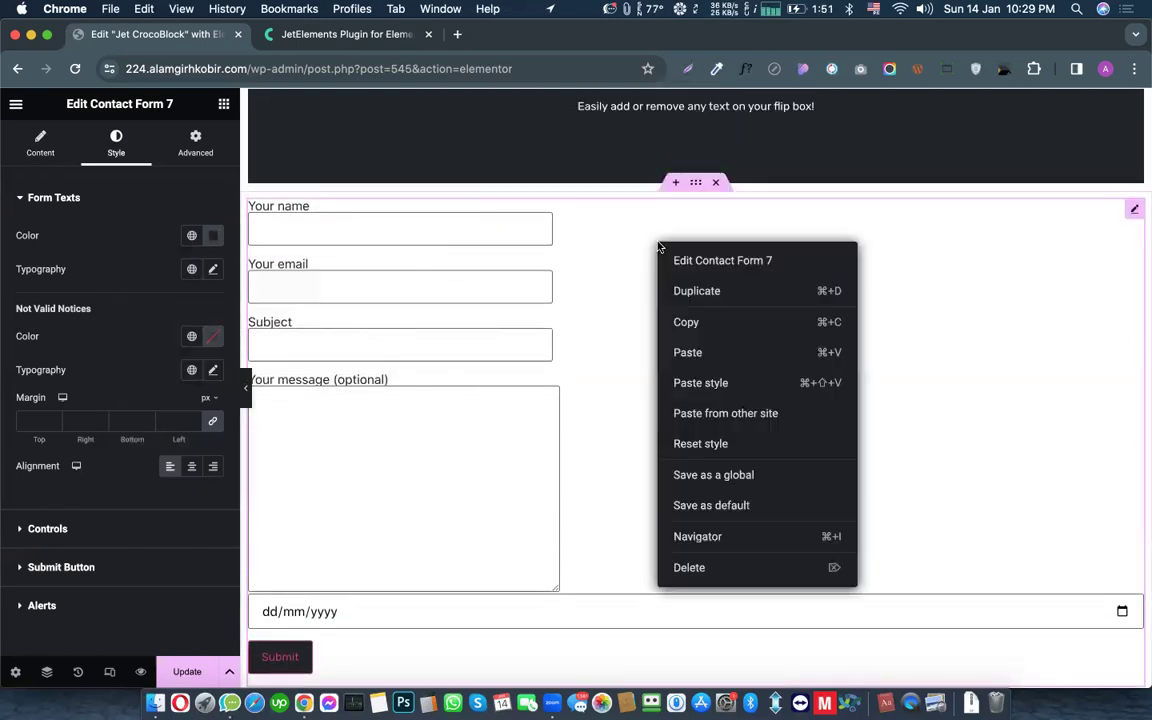
pyautogui.click(690, 567)
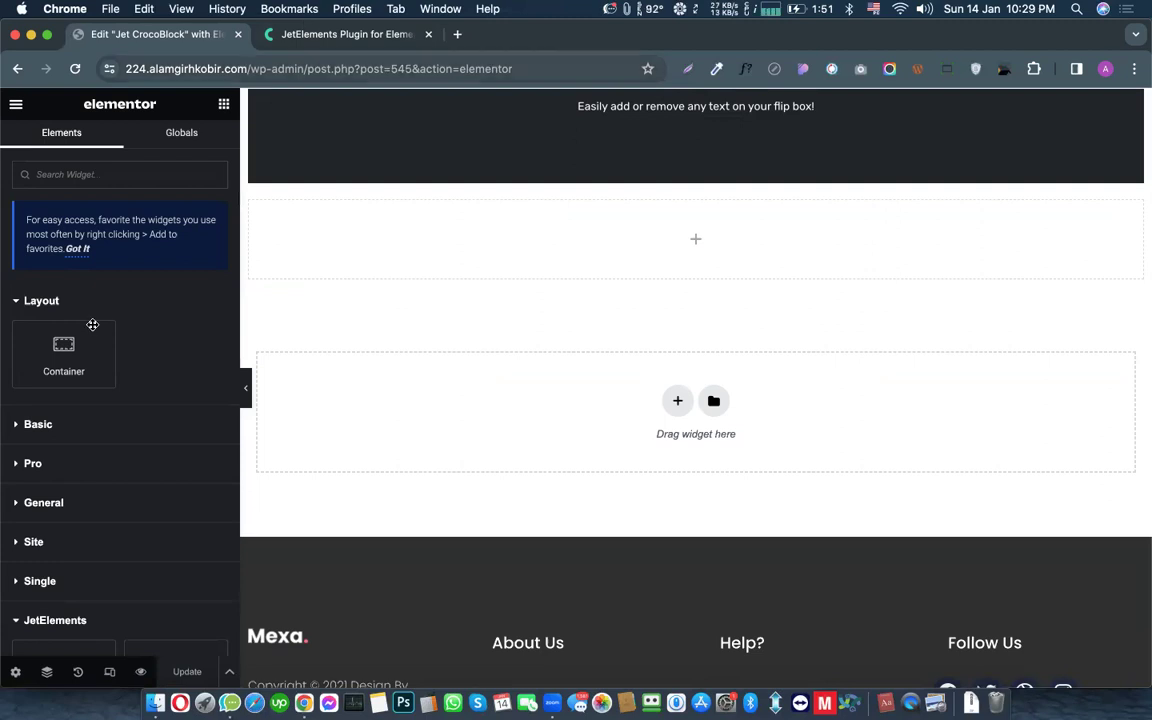
pyautogui.scroll(-15, 141, 330)
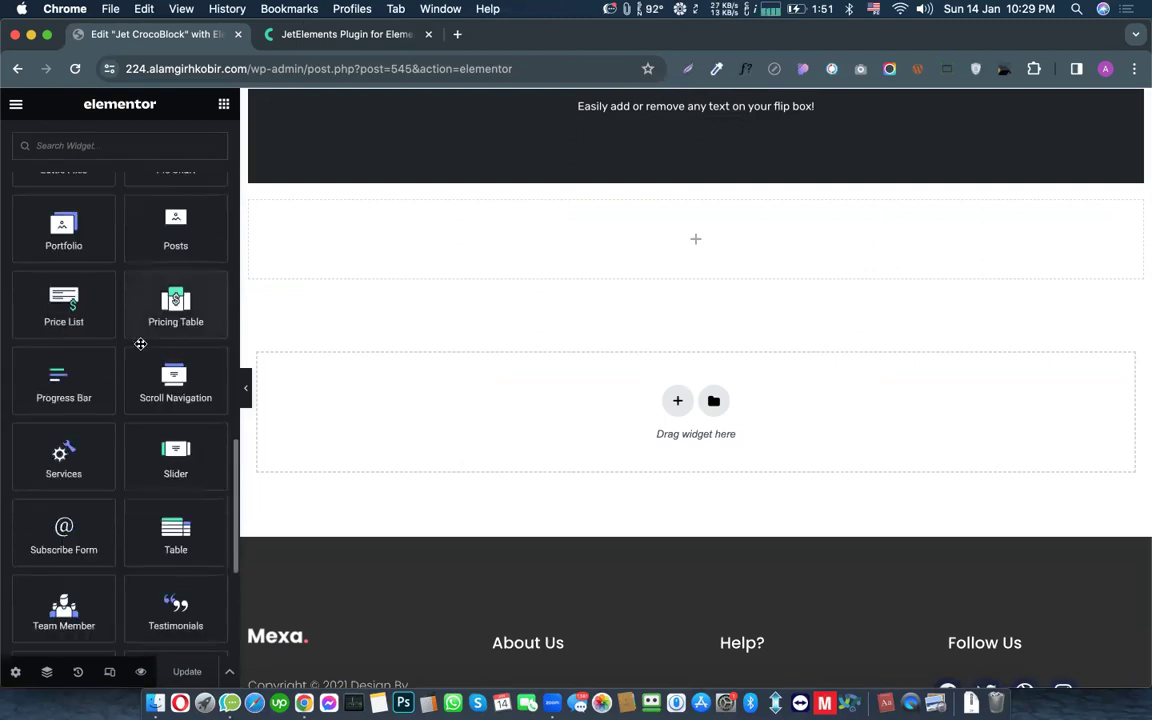
# Step: Review the JetElements product page on Crocoblock's site, from its content, media and interaction features down to the full widget grid
pyautogui.click(318, 35)
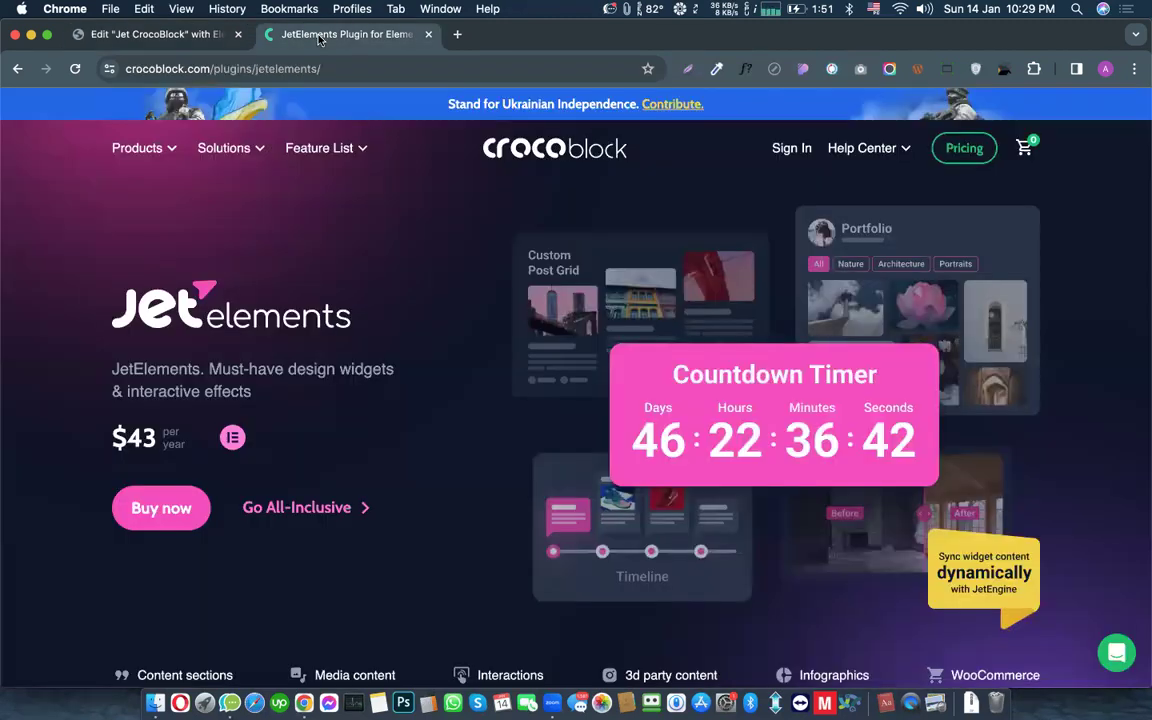
pyautogui.scroll(-5, 660, 235)
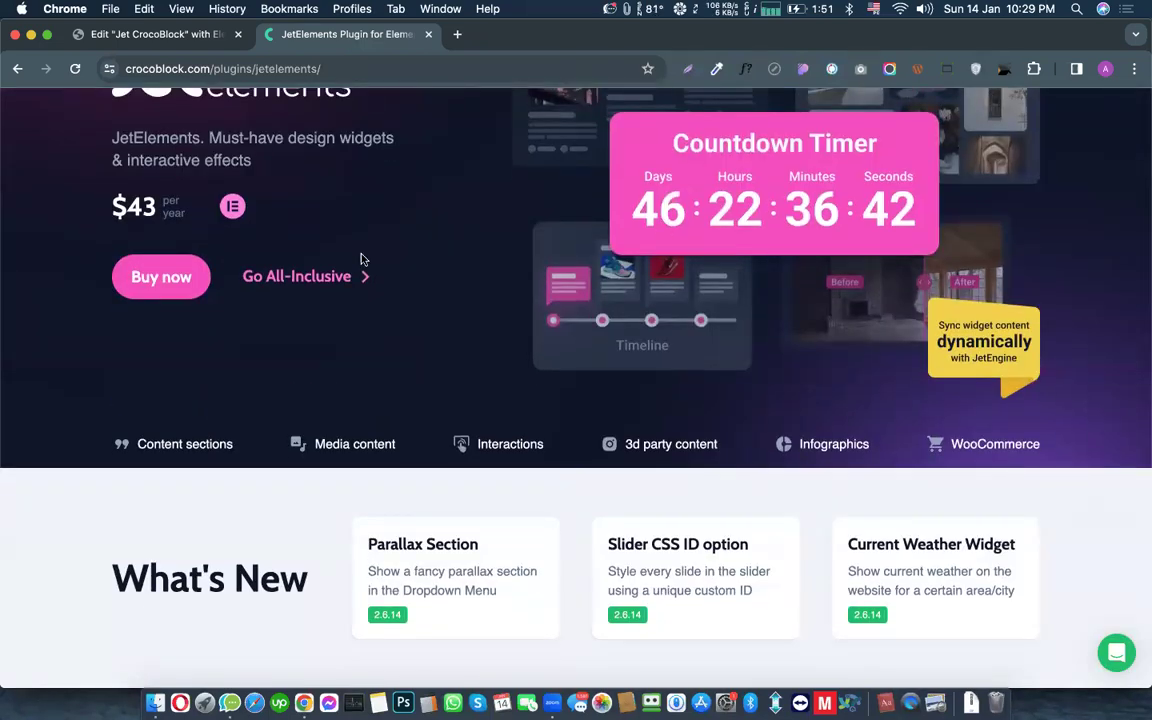
pyautogui.scroll(-5, 291, 259)
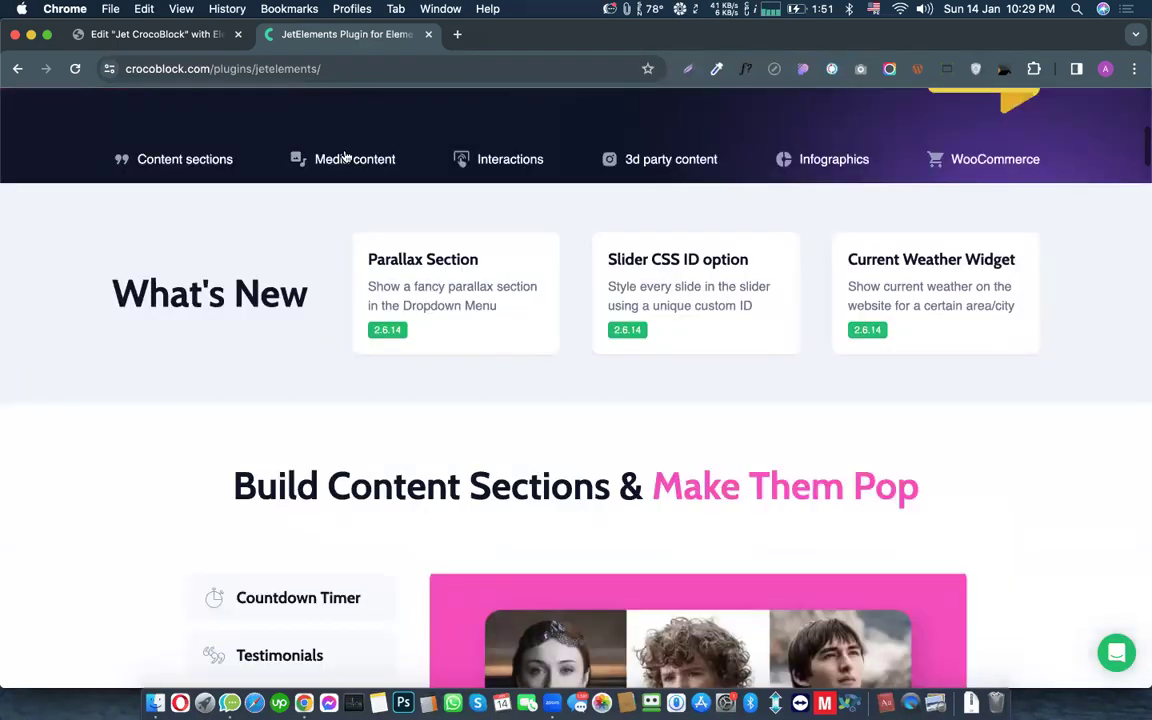
pyautogui.scroll(-15, 562, 232)
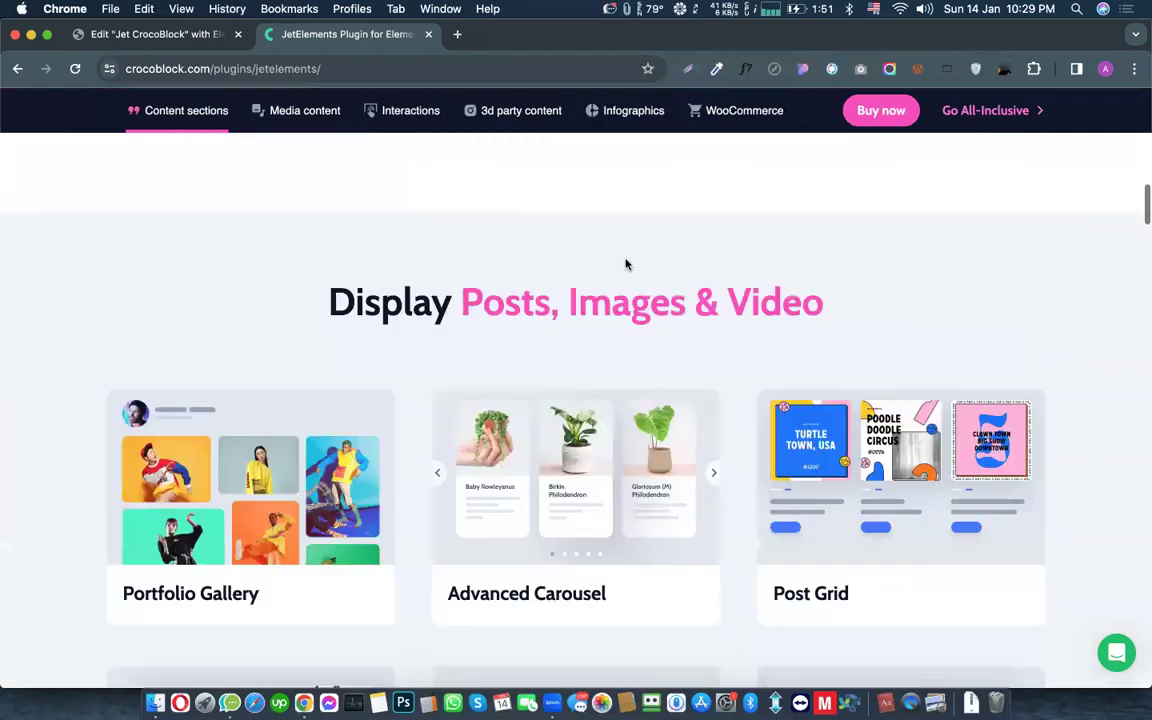
pyautogui.scroll(-7, 625, 262)
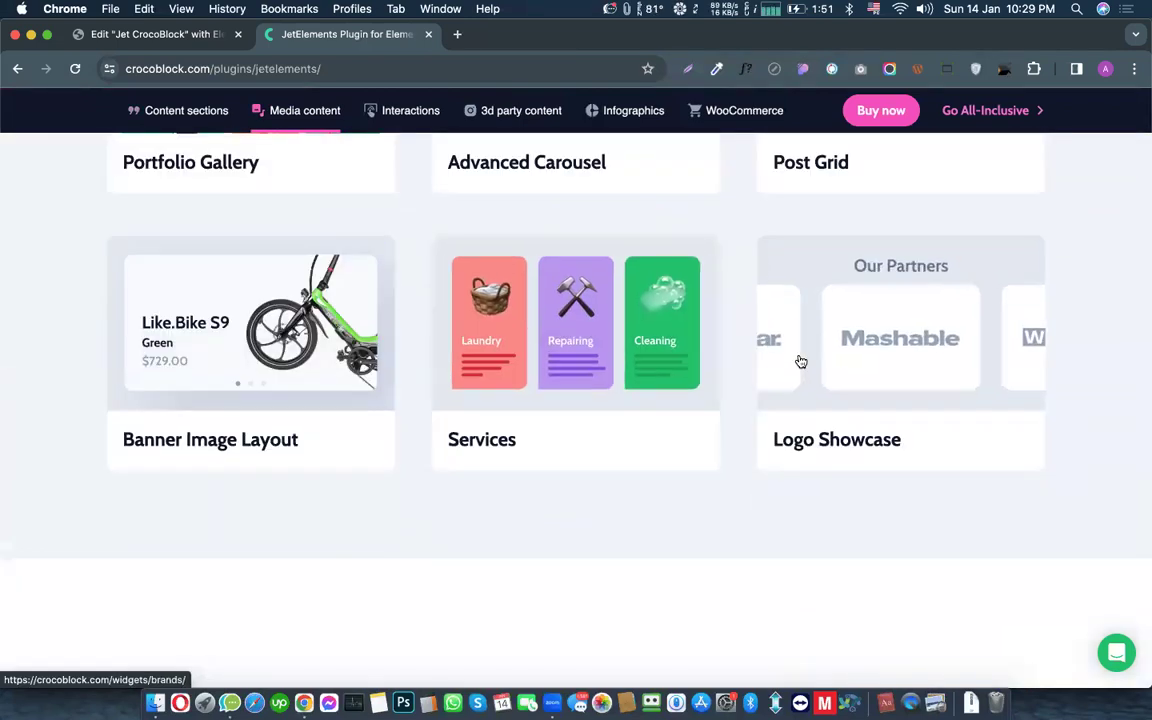
pyautogui.scroll(-10, 800, 360)
pyautogui.scroll(-2, 656, 376)
pyautogui.scroll(-8, 352, 399)
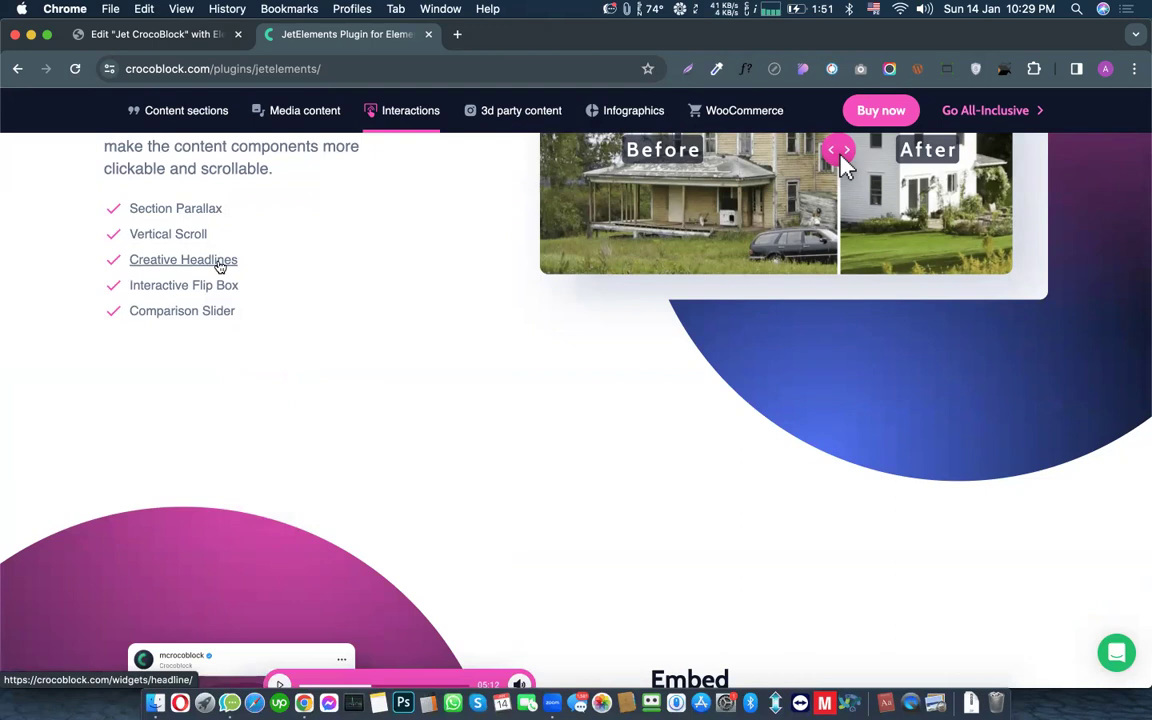
pyautogui.scroll(-5, 355, 301)
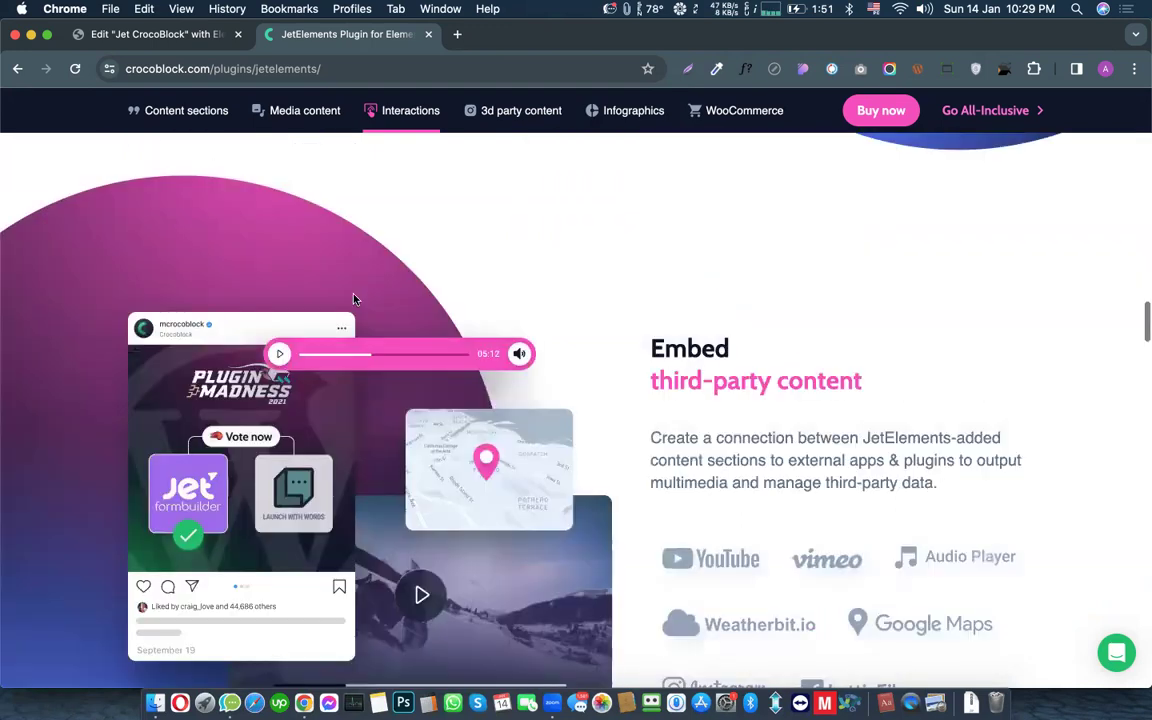
pyautogui.scroll(-2, 355, 298)
pyautogui.scroll(-13, 718, 327)
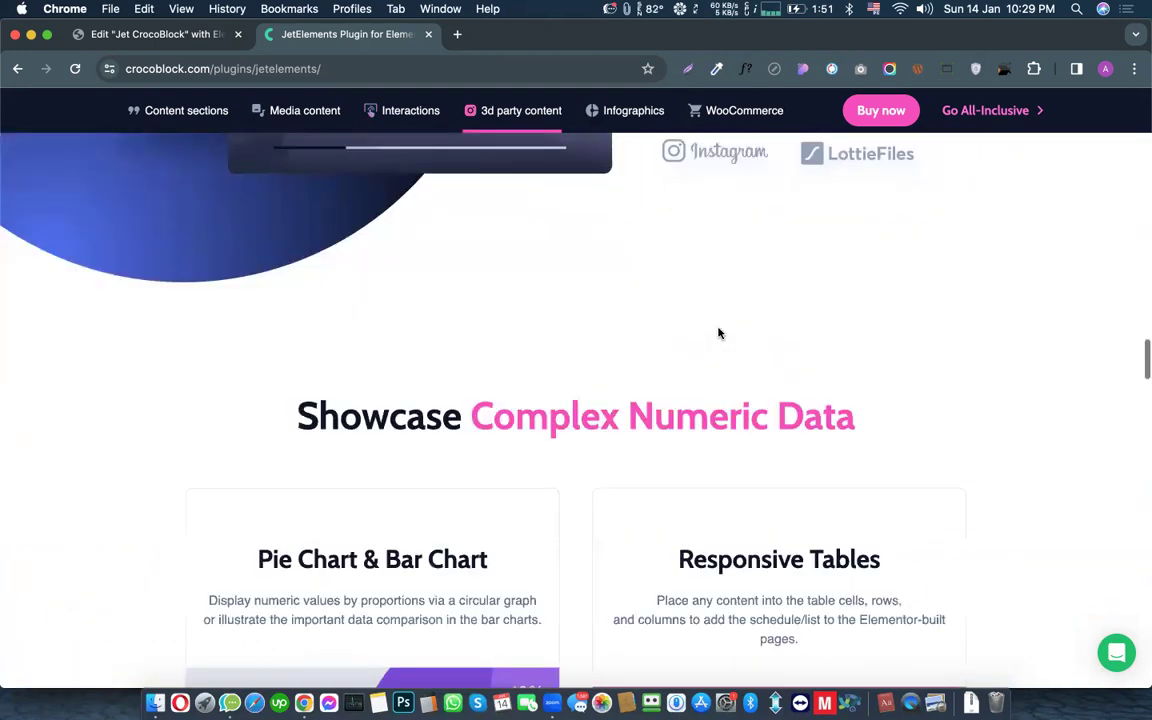
pyautogui.scroll(-15, 718, 333)
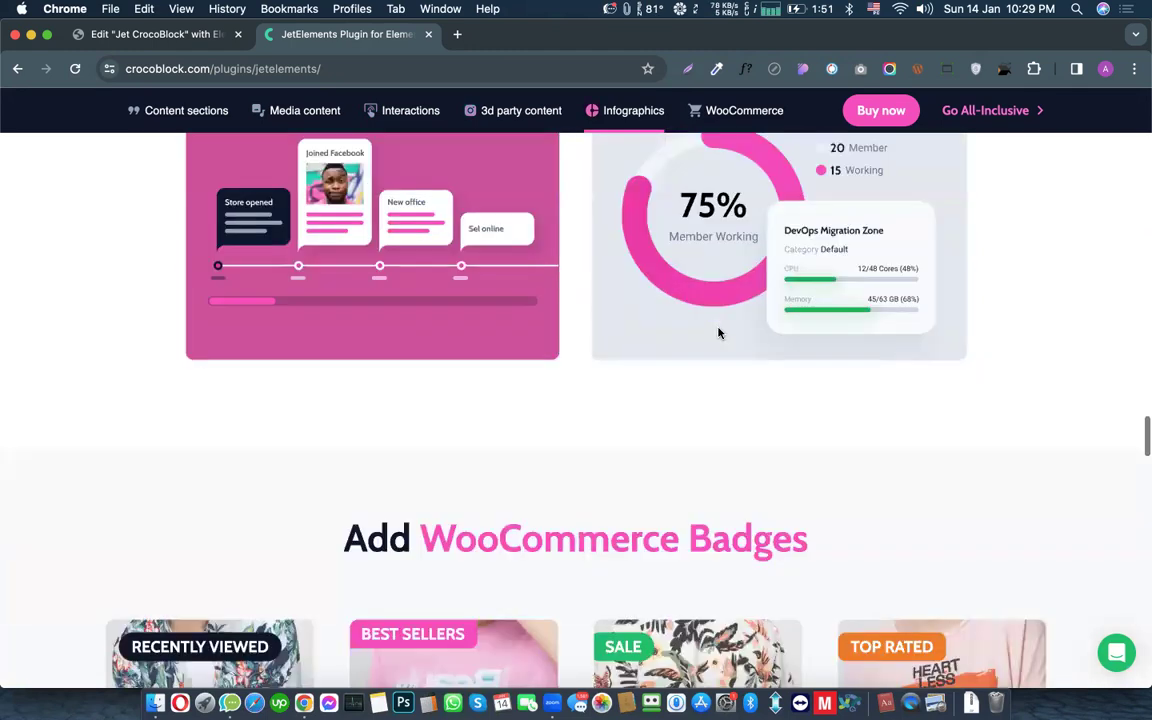
pyautogui.scroll(-2, 718, 333)
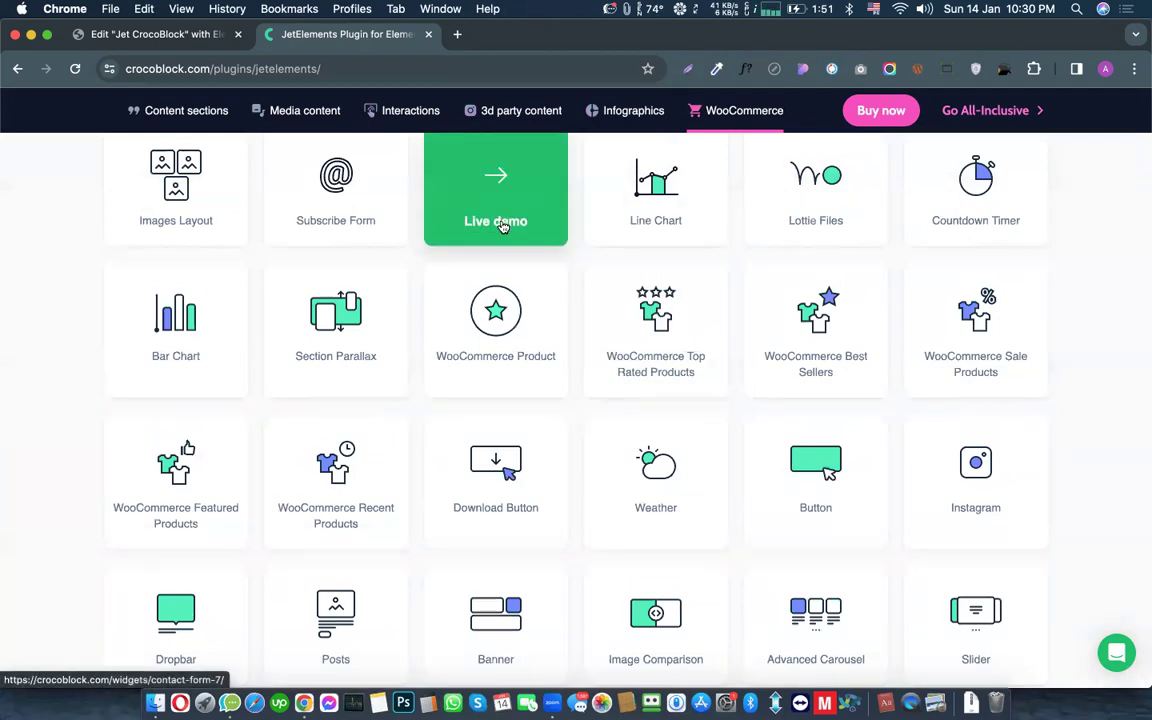
# Step: Open the Countdown Timer live demo from the widget grid and examine its sale banner and subscription examples
pyautogui.click(965, 210)
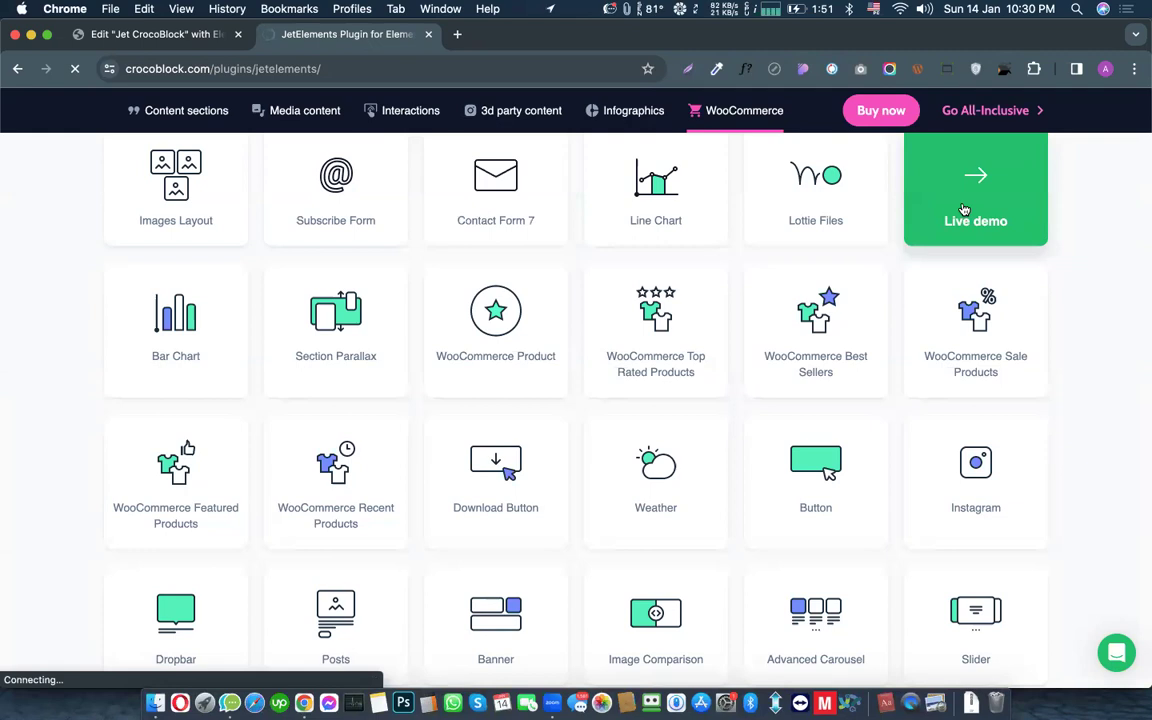
pyautogui.scroll(-5, 595, 297)
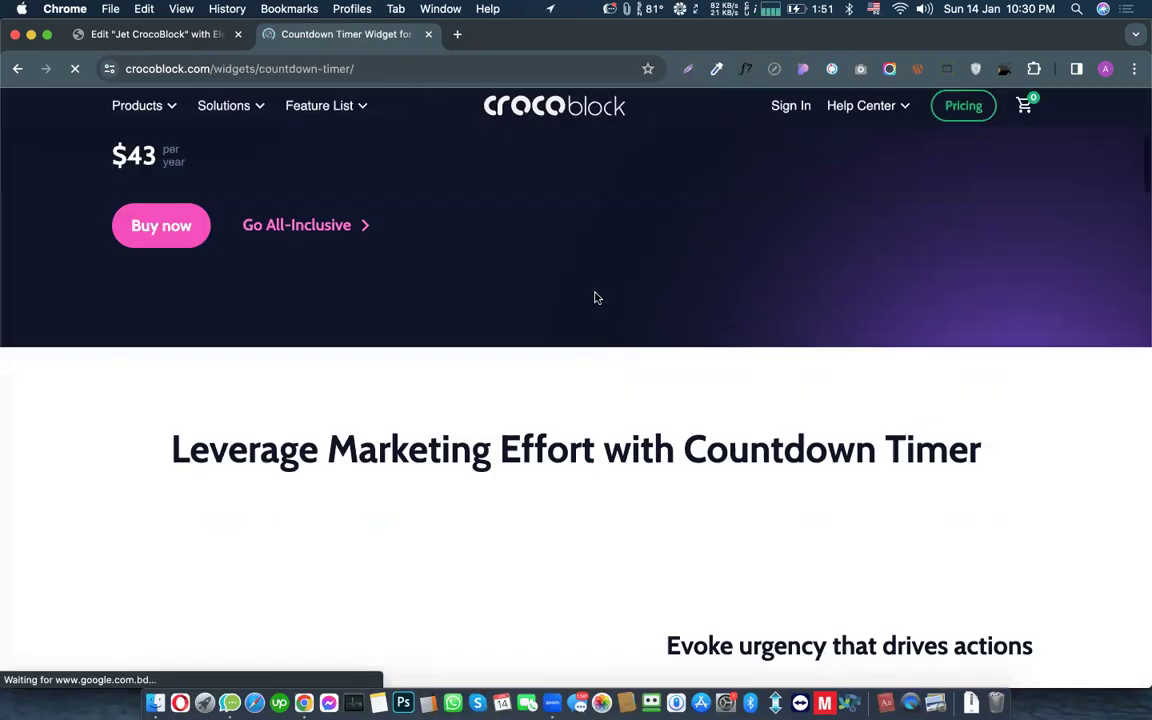
pyautogui.scroll(-5, 595, 297)
pyautogui.scroll(-1, 468, 353)
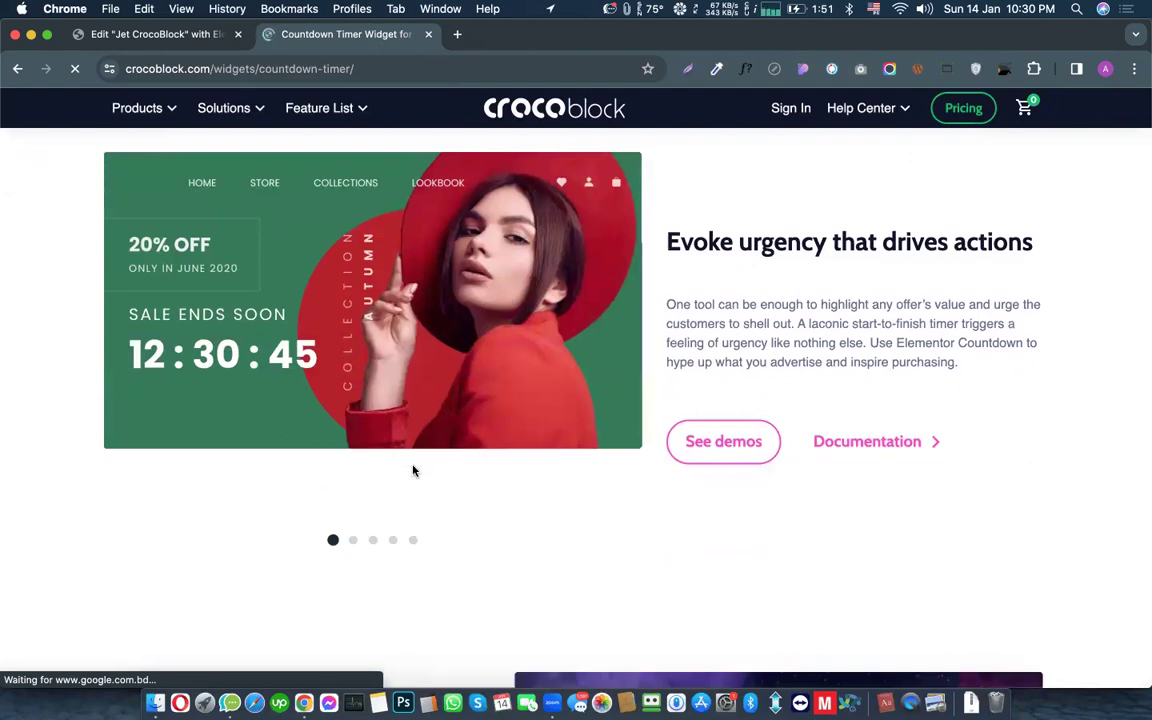
pyautogui.scroll(-10, 413, 470)
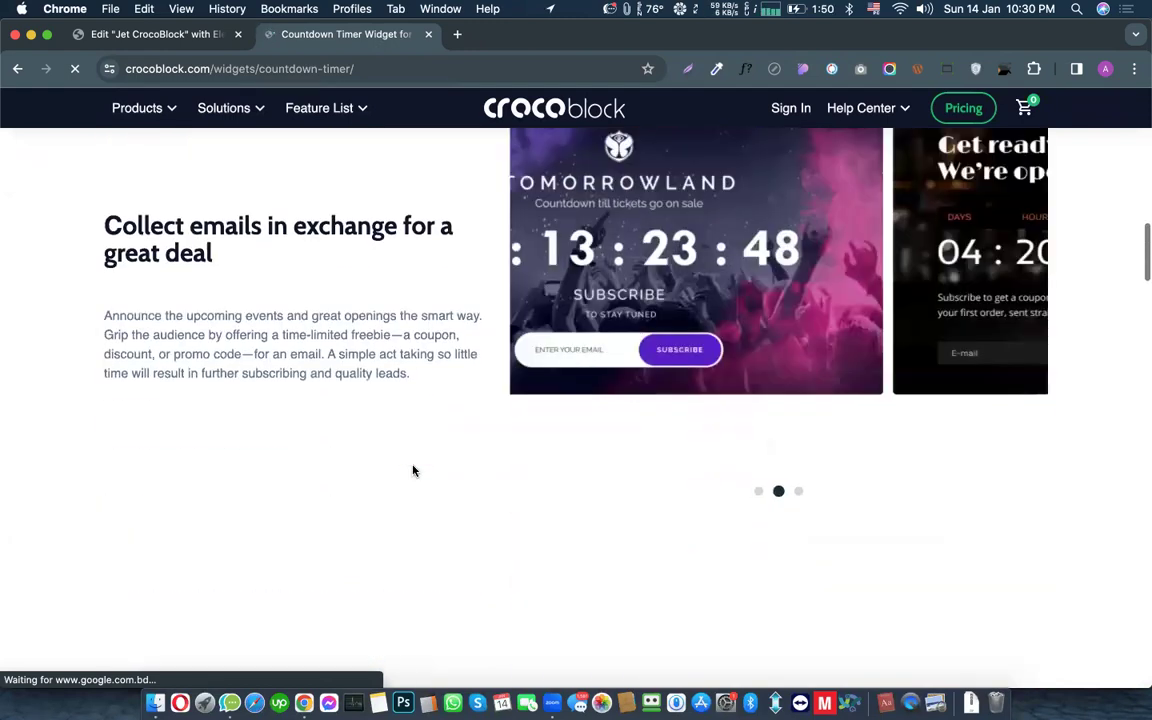
pyautogui.scroll(-8, 413, 470)
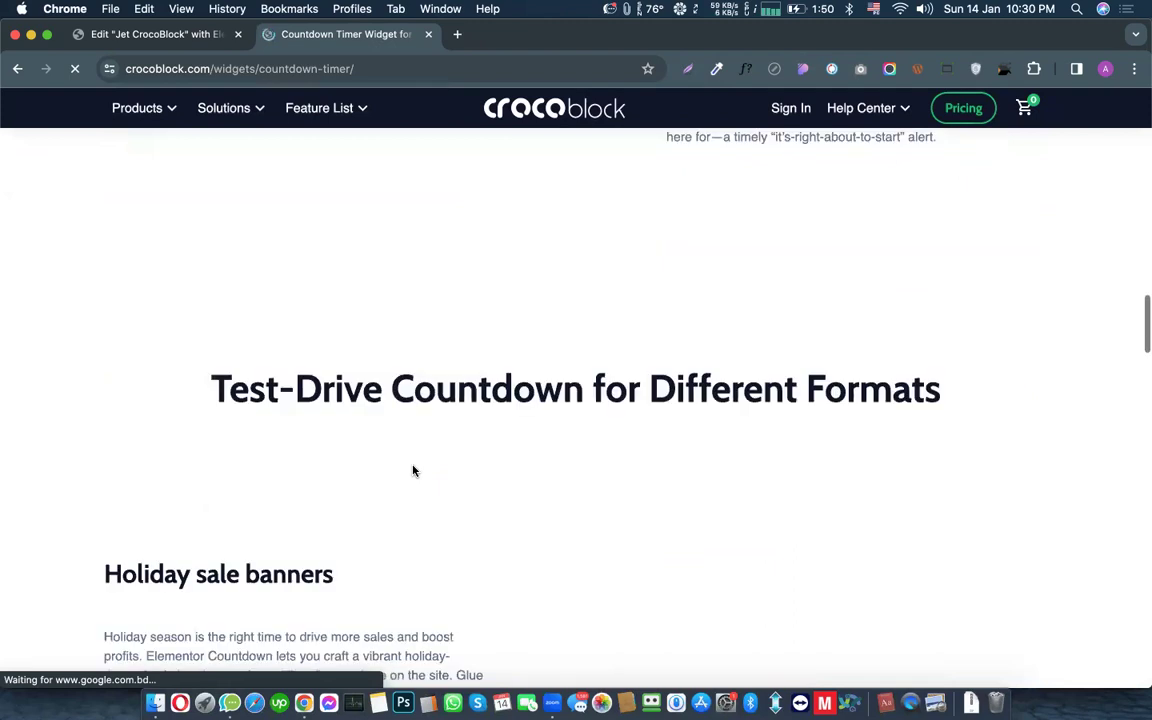
pyautogui.scroll(15, 413, 470)
pyautogui.scroll(-2, 355, 255)
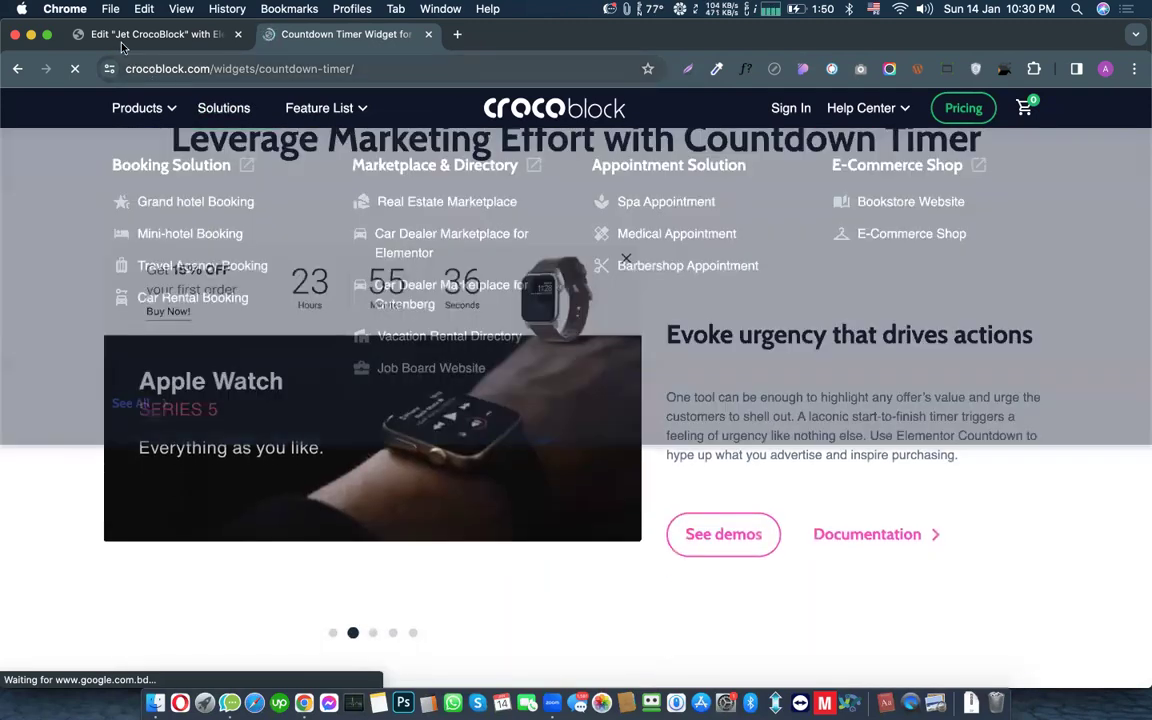
# Step: Return to the Elementor editor, try the Pricing Table widget in the empty container below the flip box, and delete it
pyautogui.click(130, 34)
pyautogui.scroll(-1, 531, 364)
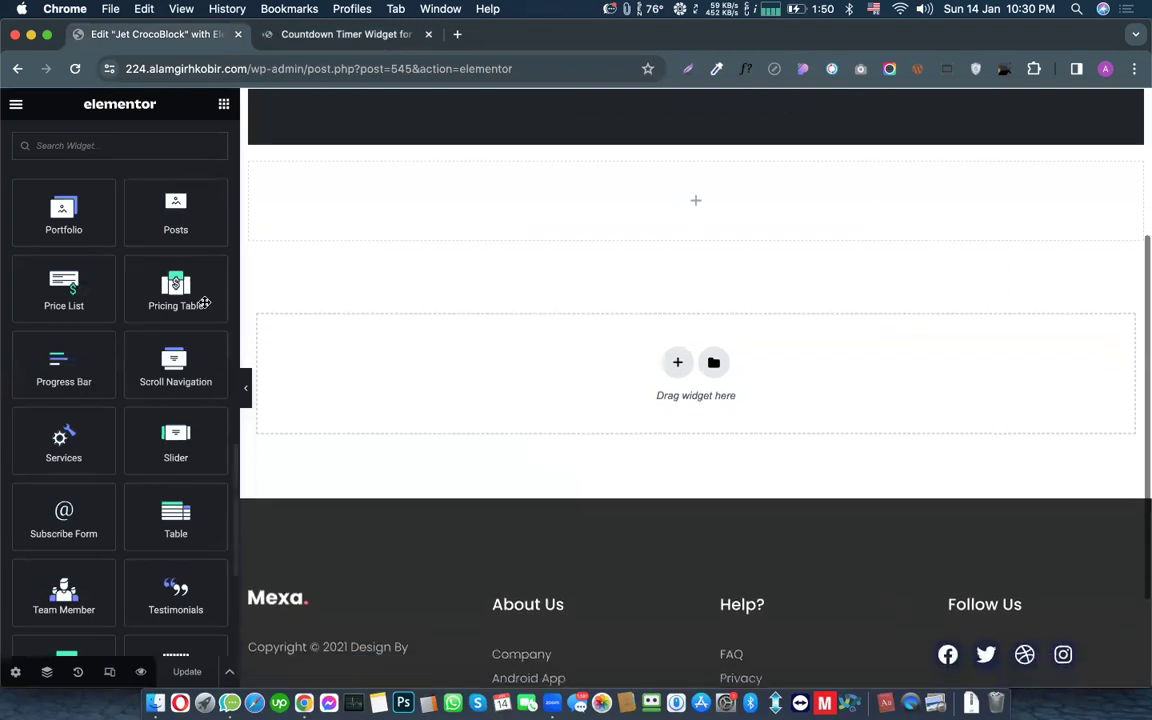
pyautogui.moveTo(176, 288); pyautogui.dragTo(385, 205)
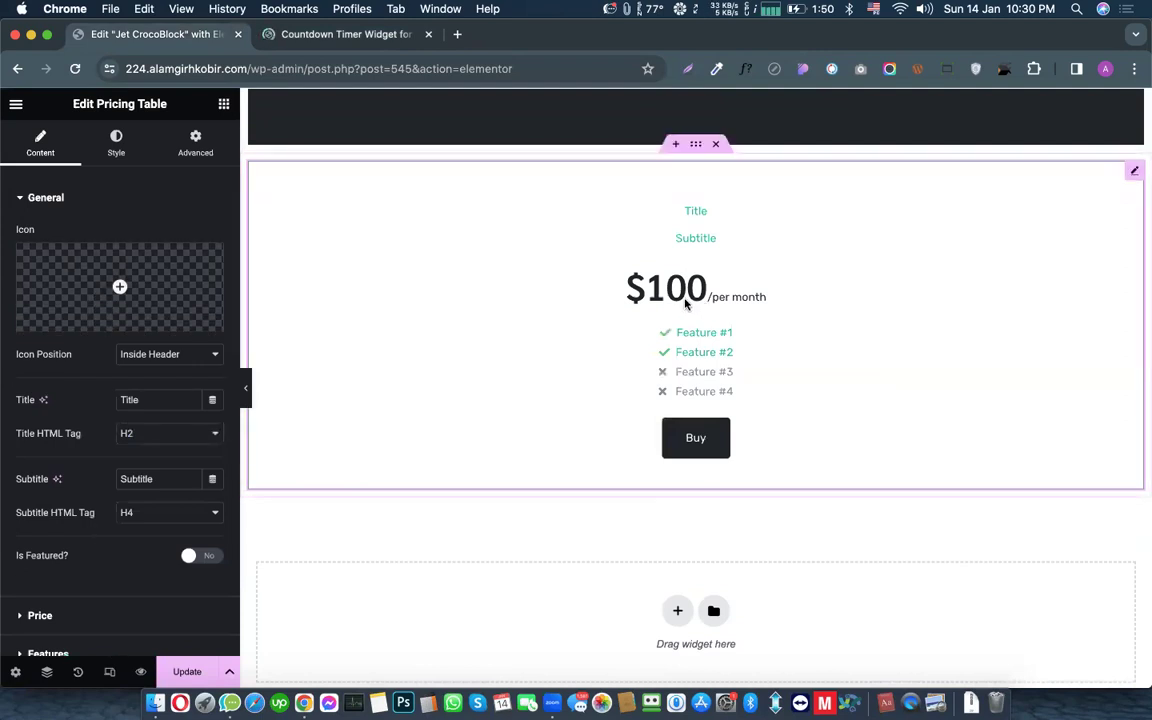
pyautogui.rightClick(745, 205)
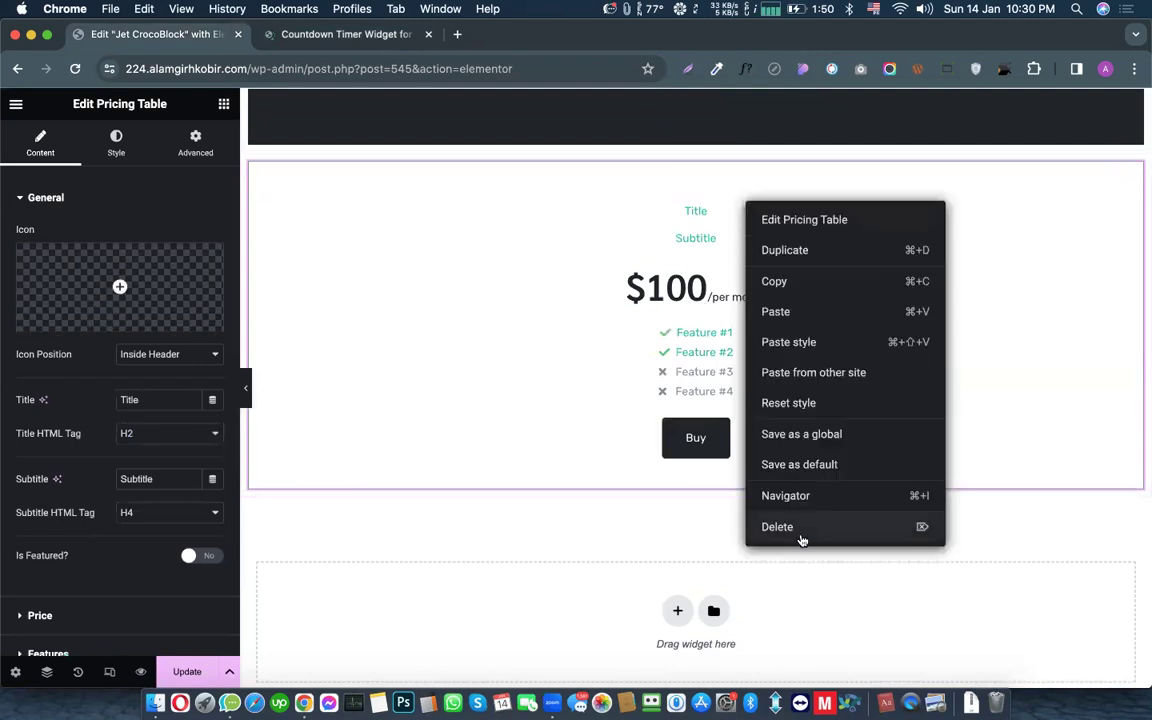
pyautogui.press('Delete')
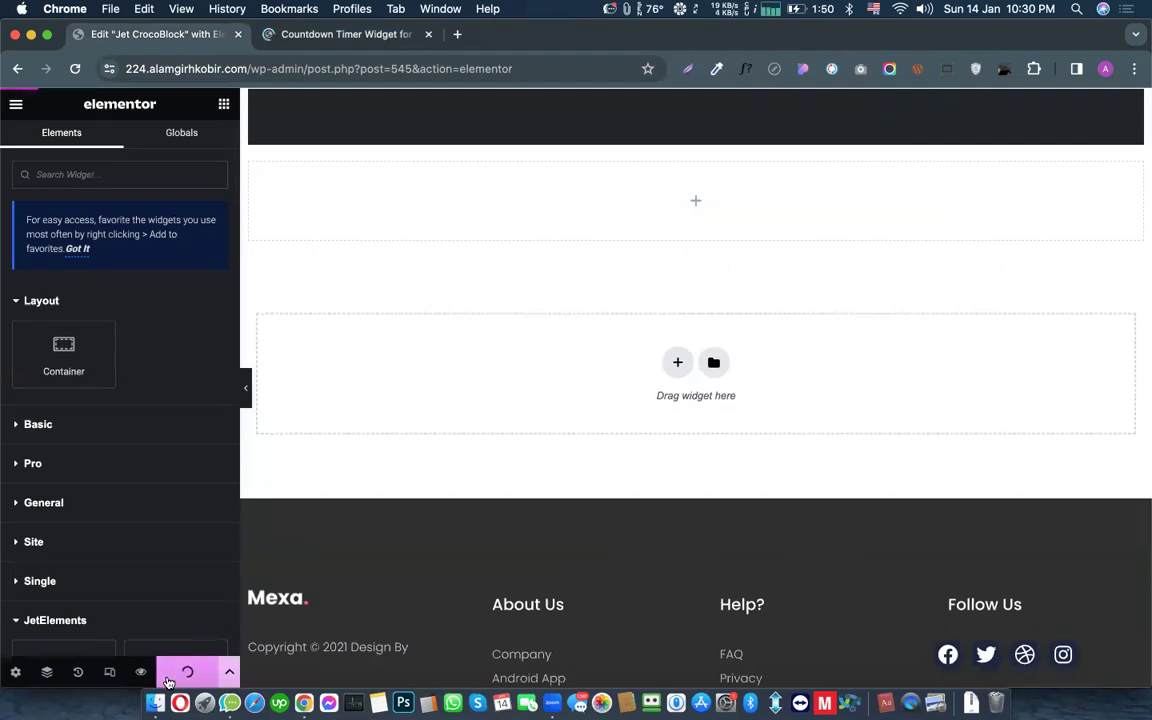
# Step: Update the Jet CrocoBlock page and view it on the live site
pyautogui.click(15, 104)
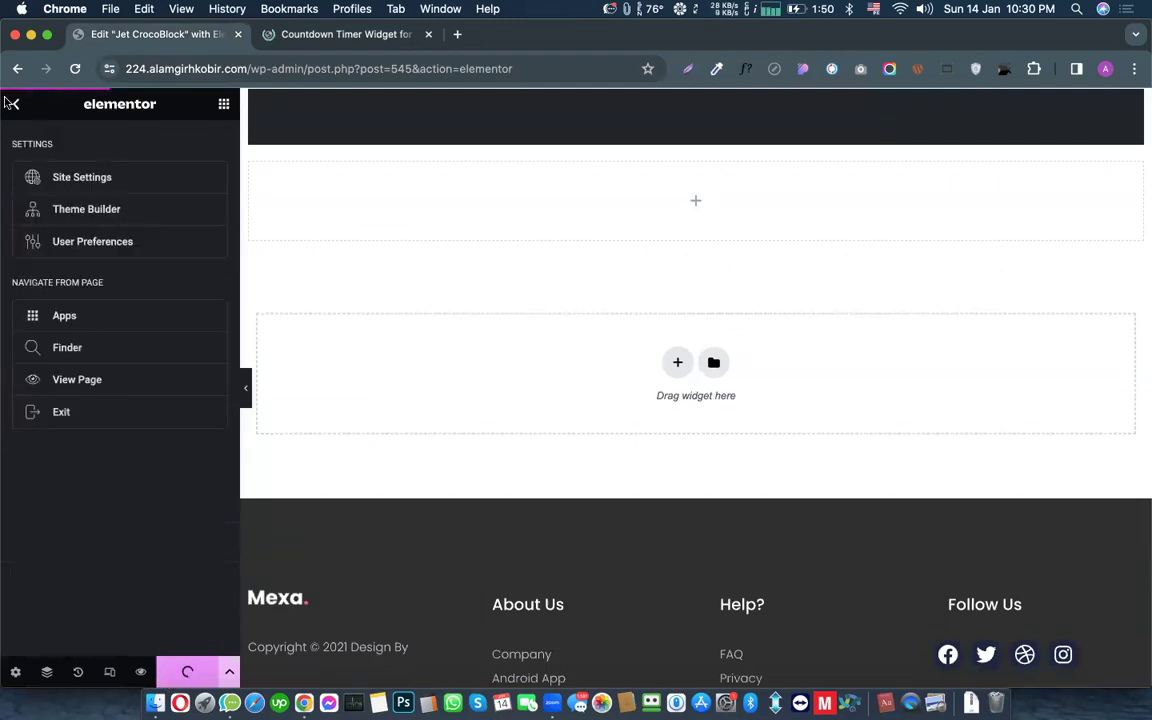
pyautogui.click(89, 384)
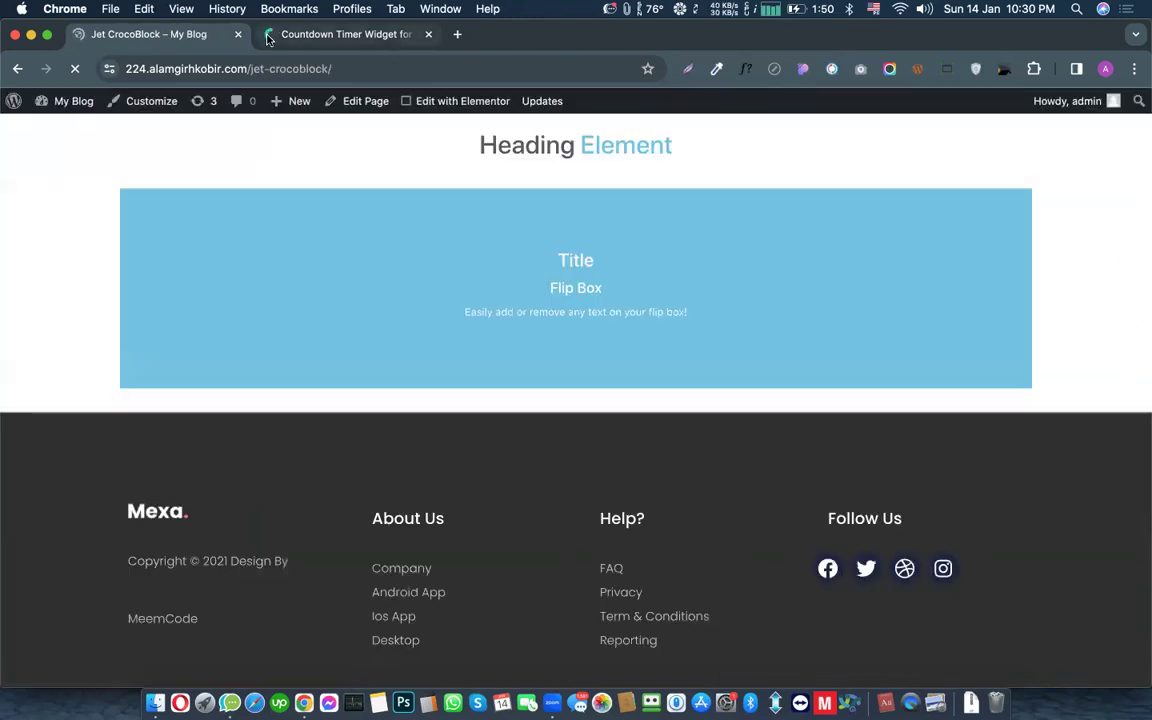
pyautogui.click(268, 38)
pyautogui.click(170, 40)
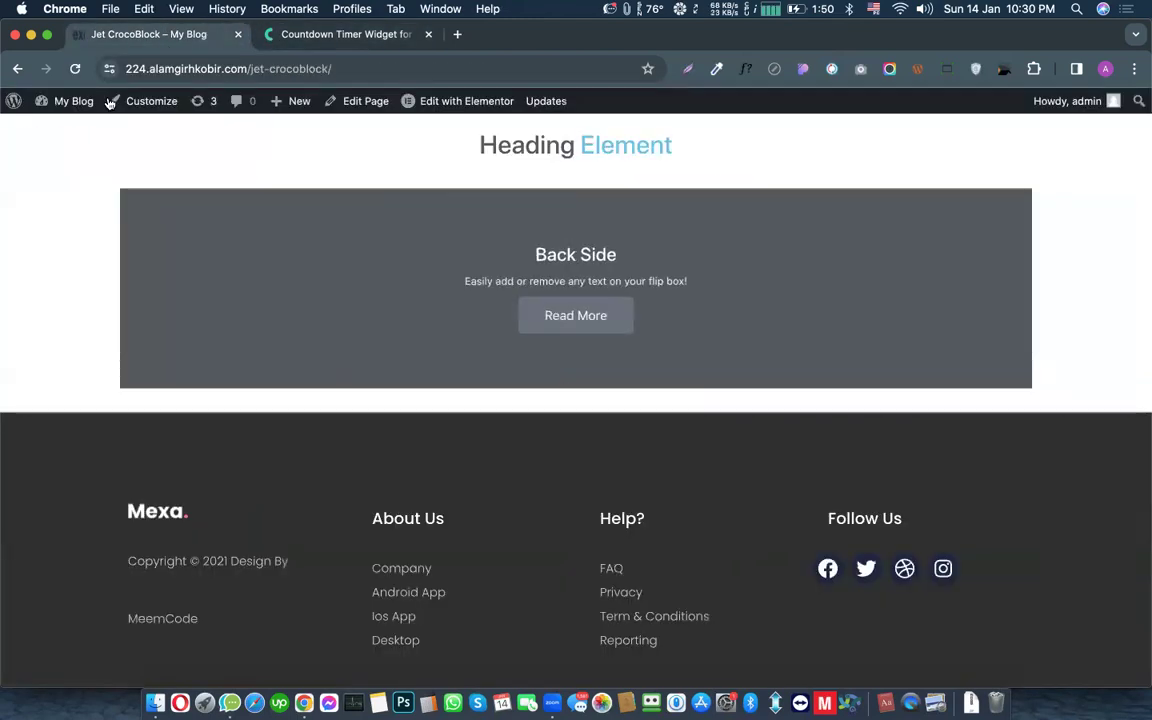
# Step: Go to the WordPress admin, open Crocoblock's Update & Installation page, and look through the JetPlugins included with the license
pyautogui.click(74, 68)
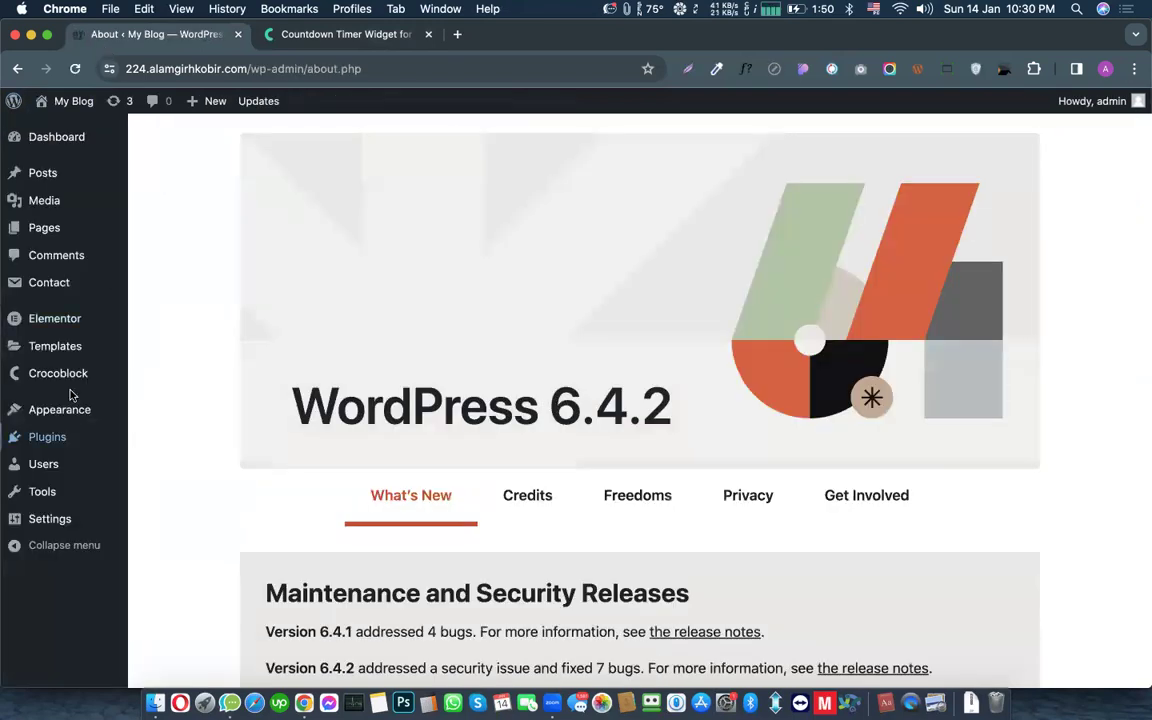
pyautogui.moveTo(47, 380)
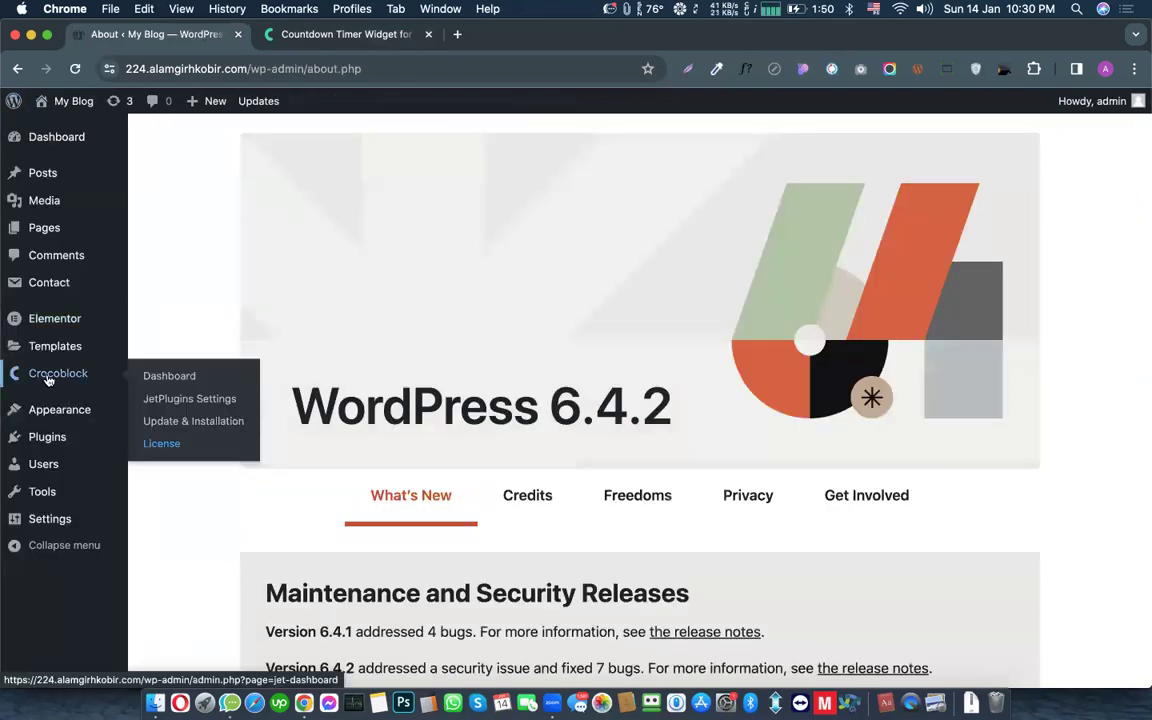
pyautogui.click(159, 420)
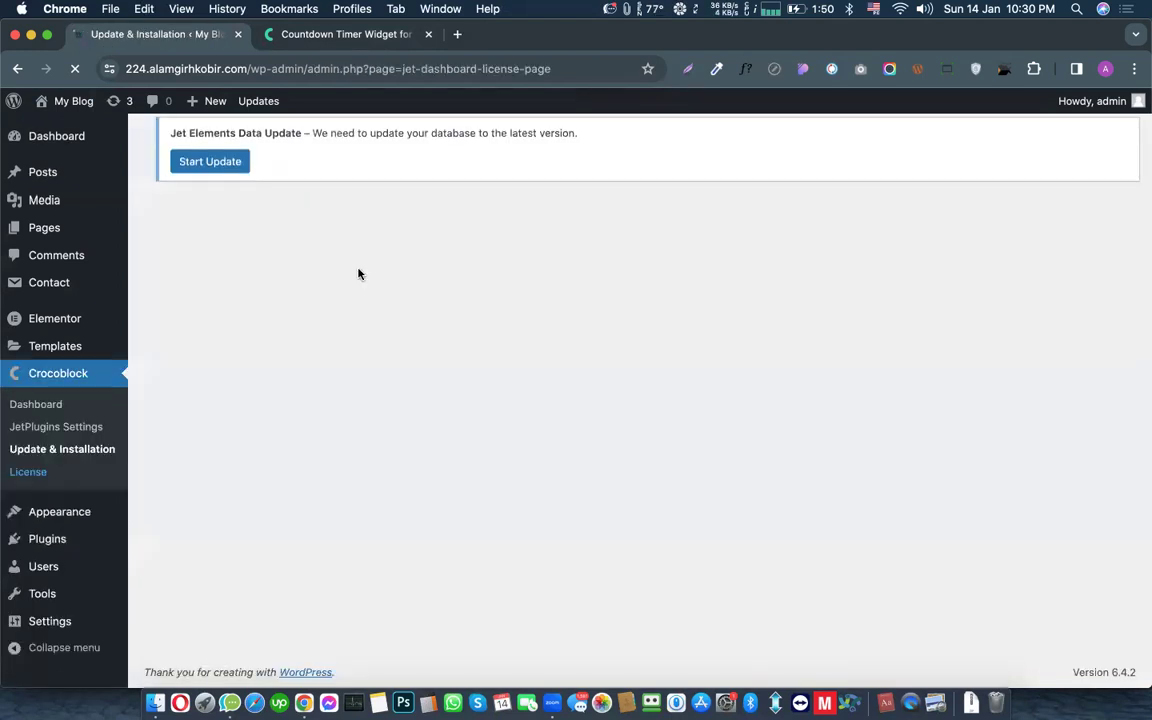
pyautogui.scroll(-8, 358, 272)
pyautogui.scroll(3, 357, 270)
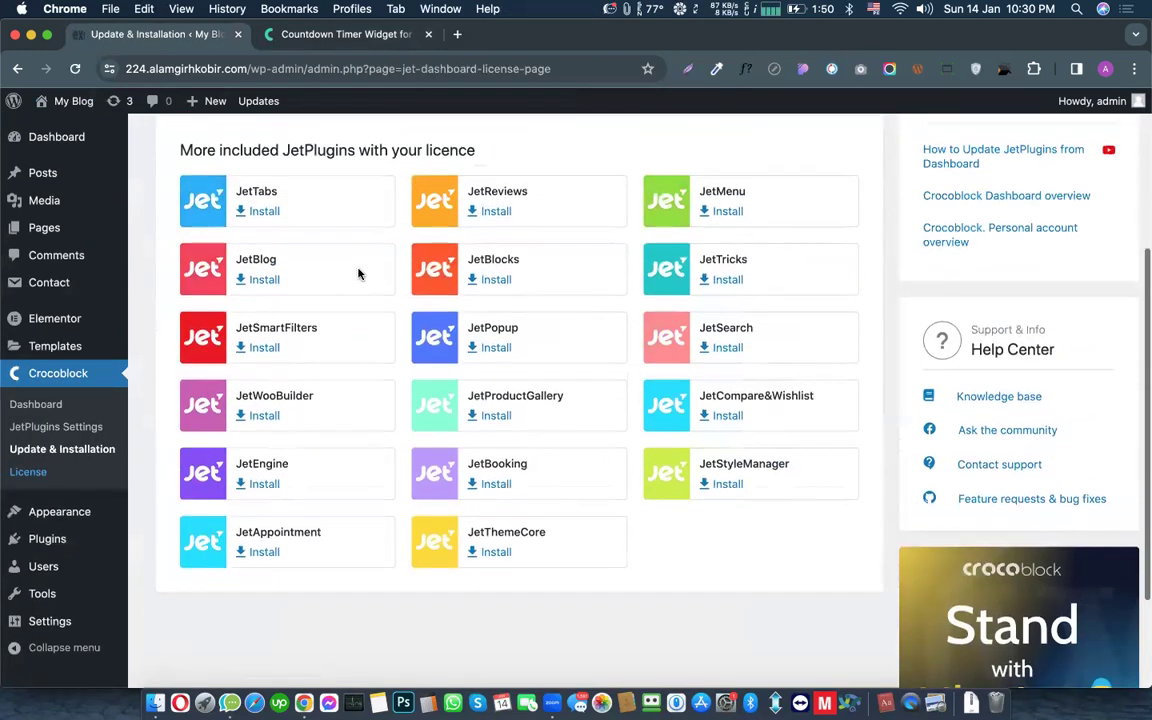
# Step: Install and activate the JetTricks plugin from the included JetPlugins, and open the list of installed plugins
pyautogui.click(722, 282)
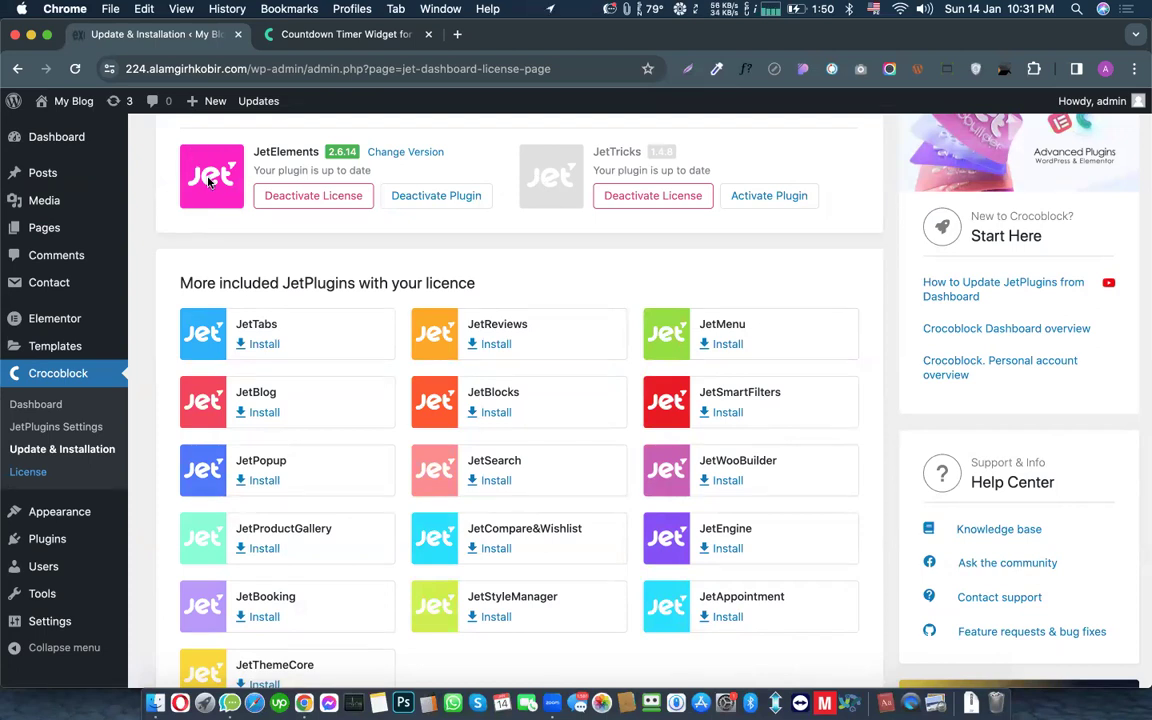
pyautogui.click(756, 204)
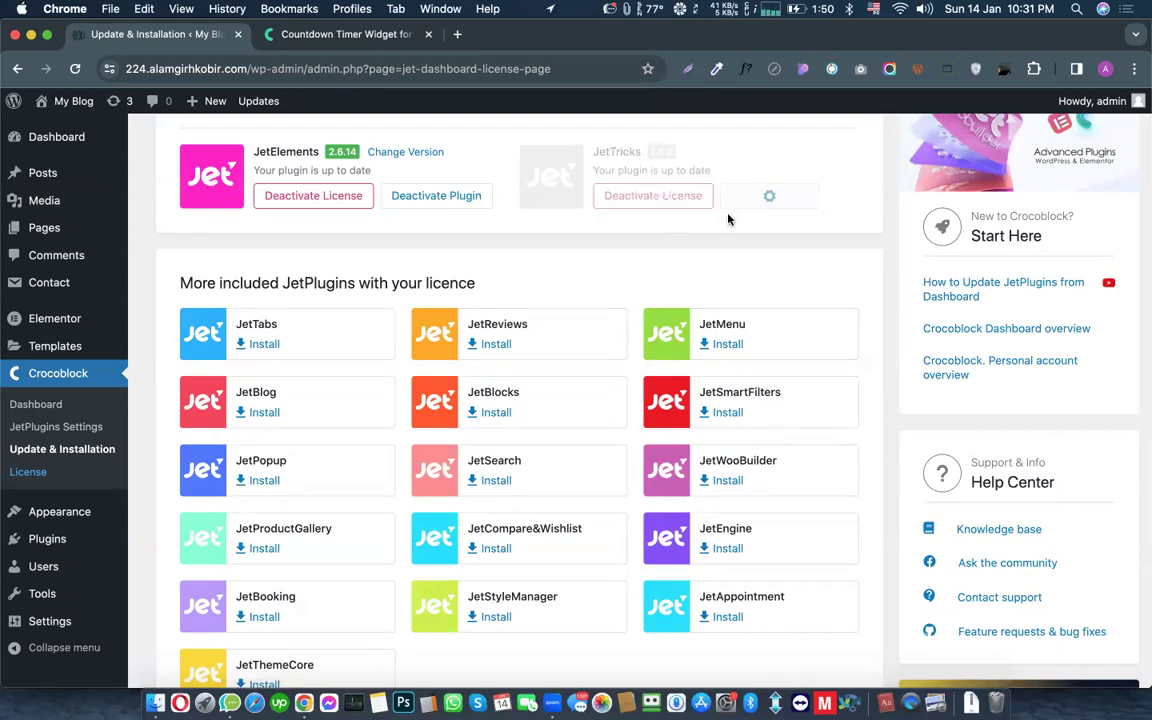
pyautogui.moveTo(40, 541)
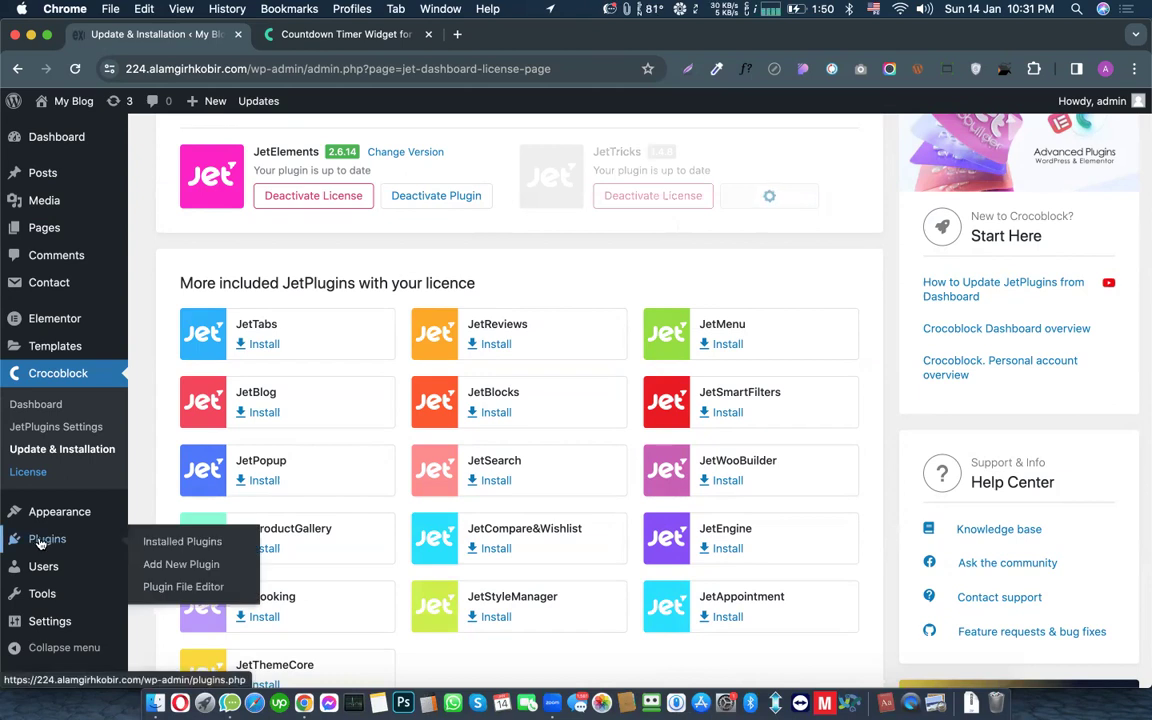
pyautogui.click(40, 541)
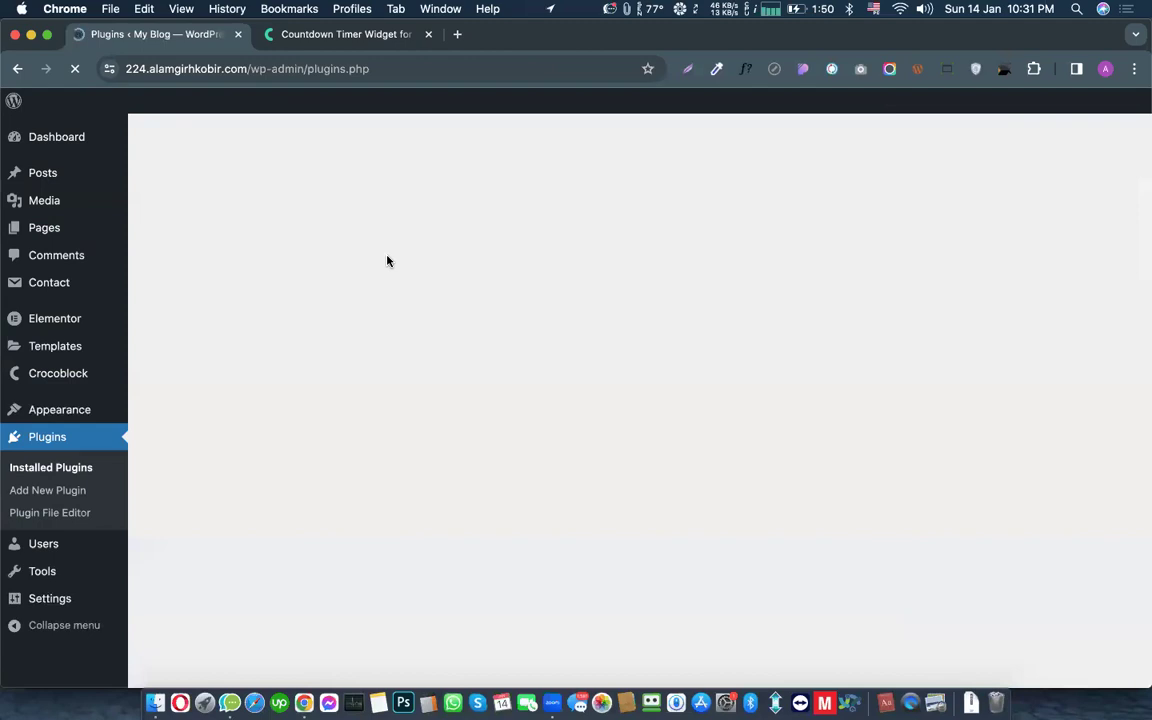
# Step: Check the installed plugins list for JetTricks, and open the Jet CrocoBlock page from the pages list for editing with Elementor
pyautogui.scroll(-6, 399, 266)
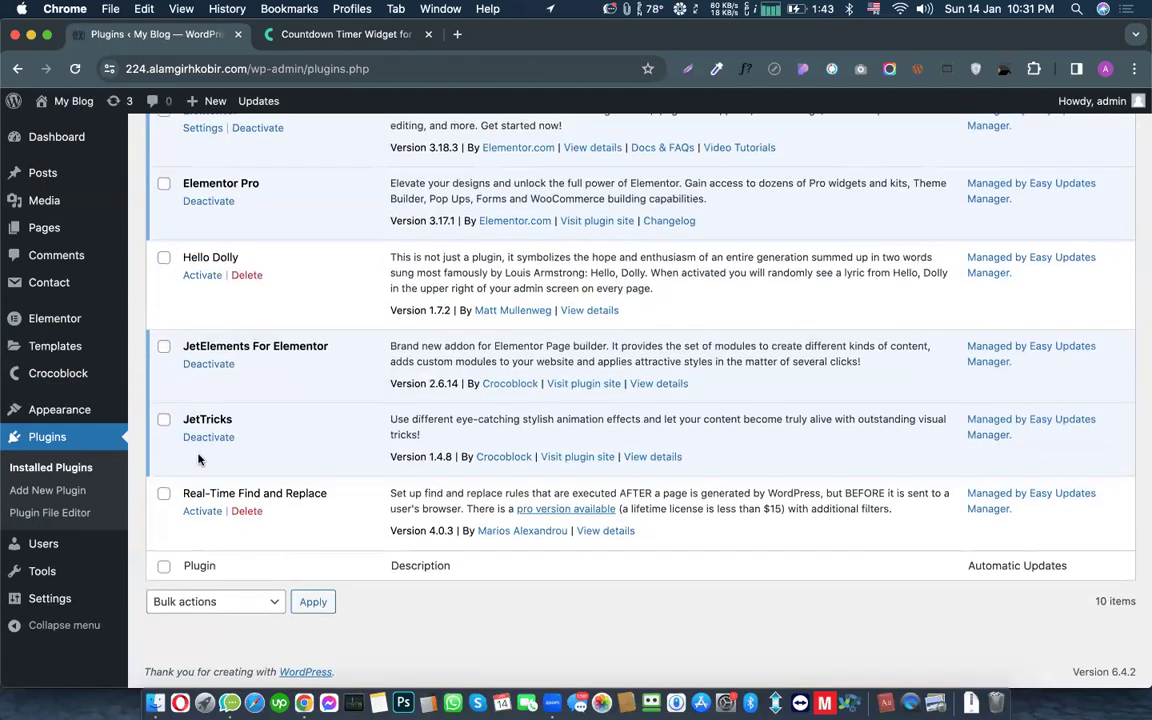
pyautogui.scroll(5, 248, 428)
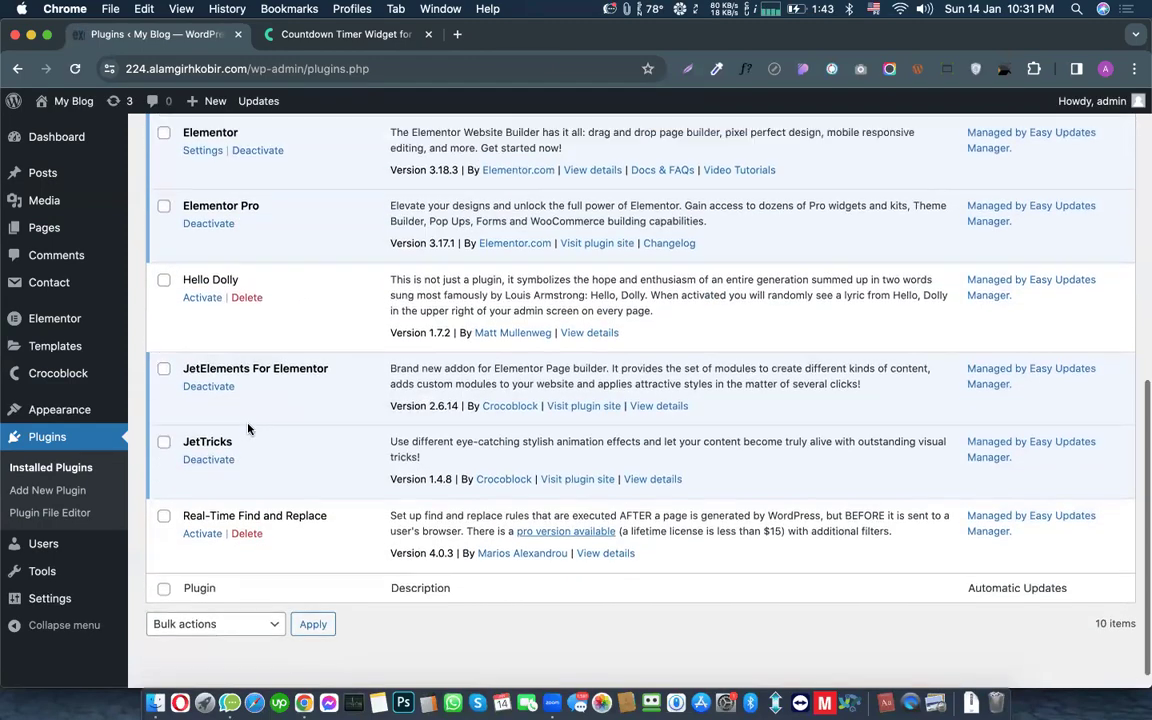
pyautogui.scroll(4, 248, 428)
pyautogui.click(44, 200)
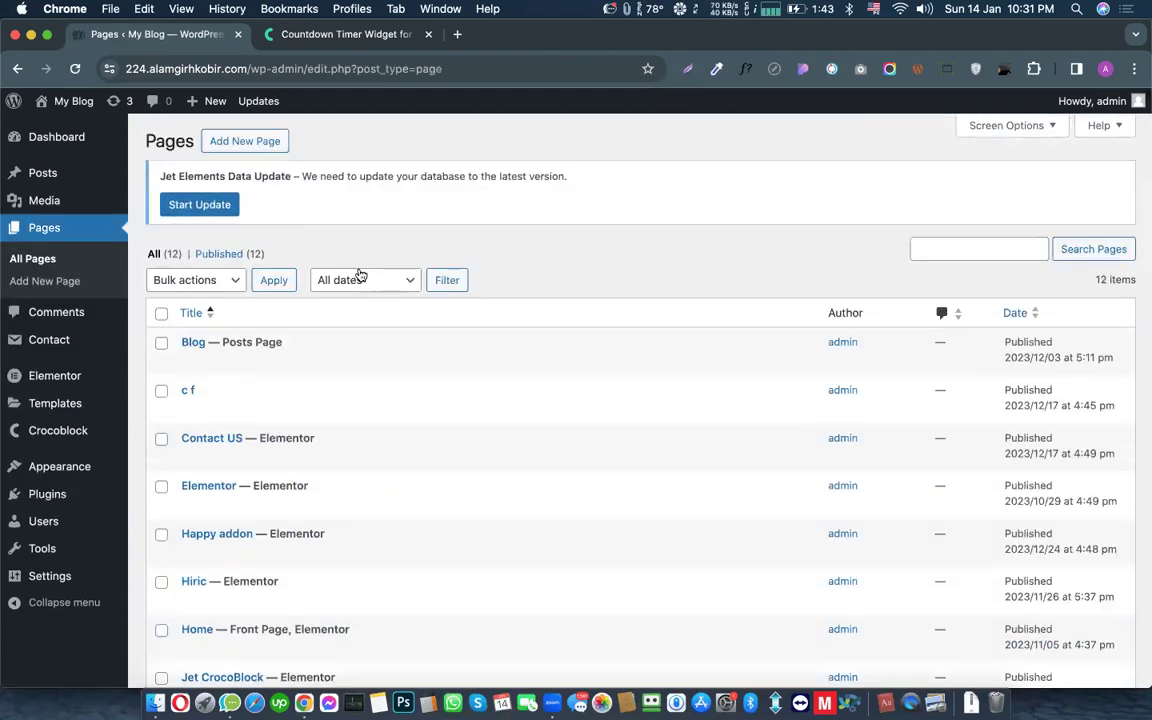
pyautogui.scroll(-5, 307, 350)
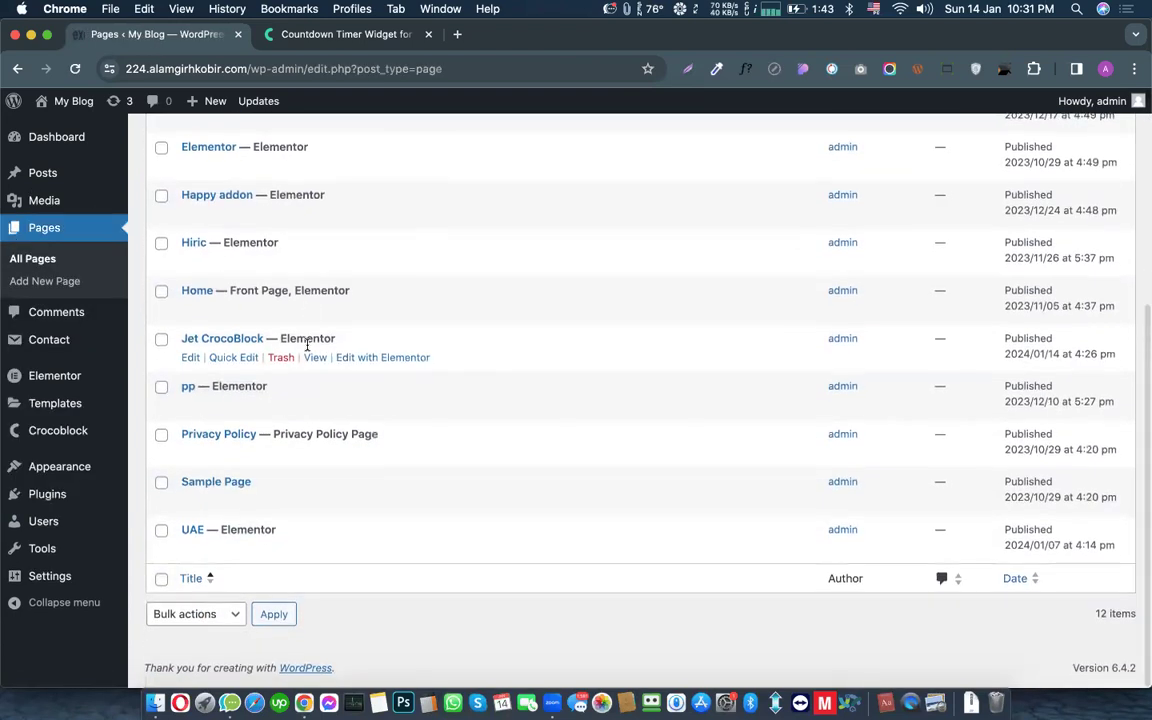
pyautogui.scroll(1, 276, 367)
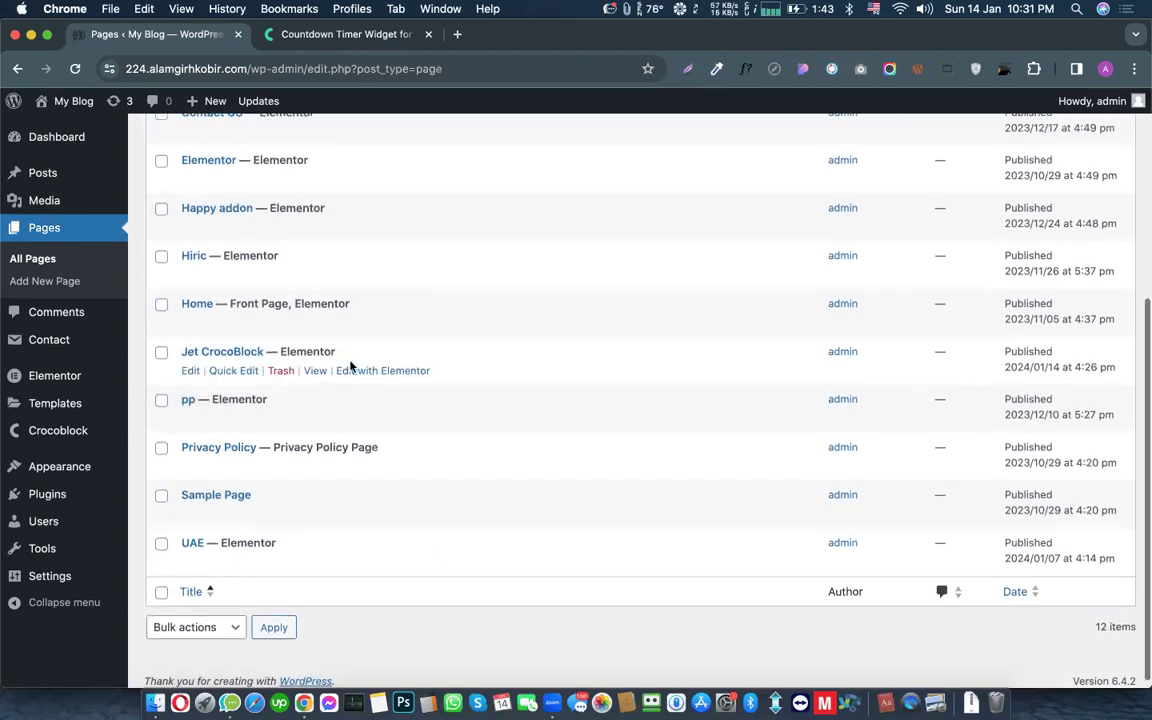
pyautogui.click(362, 372)
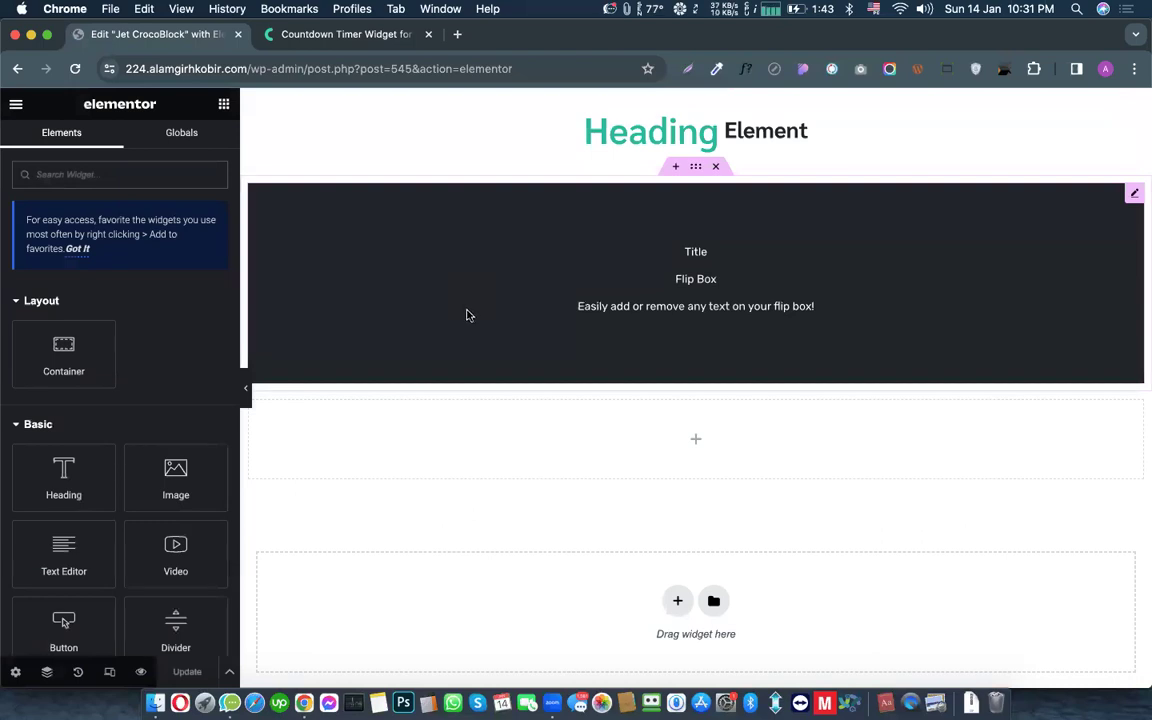
# Step: Collapse the Layout, Basic, Pro and General widget categories and look through the JetTricks widgets
pyautogui.click(19, 302)
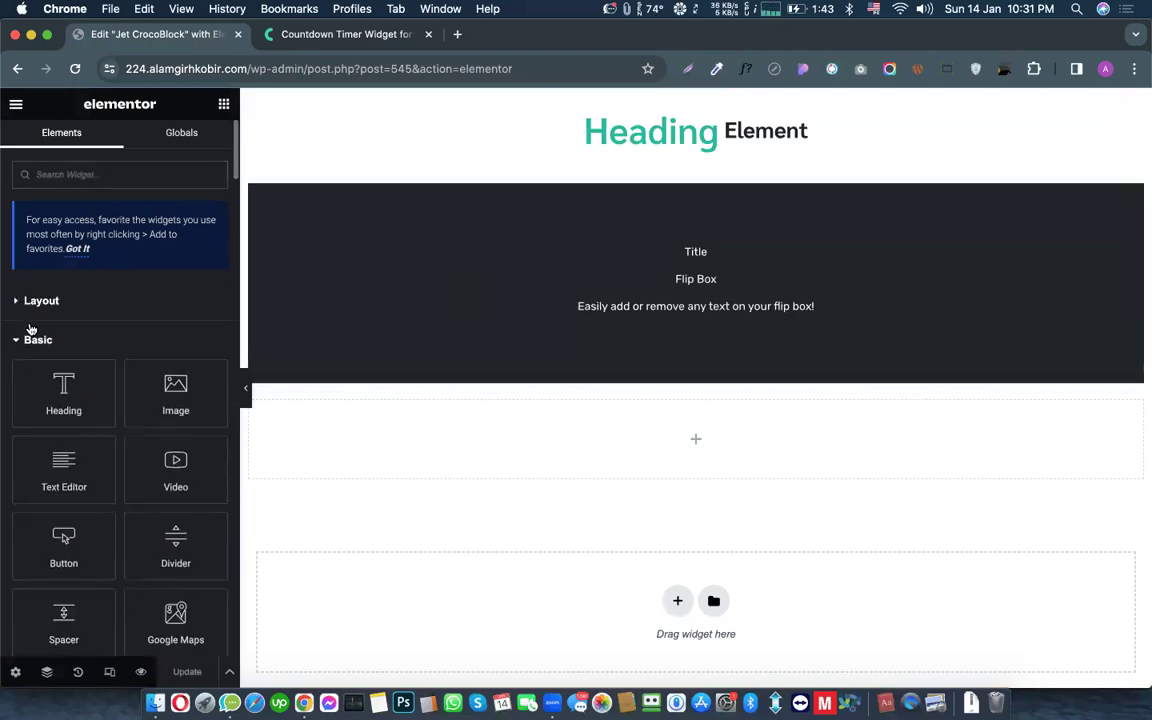
pyautogui.click(32, 340)
pyautogui.click(36, 381)
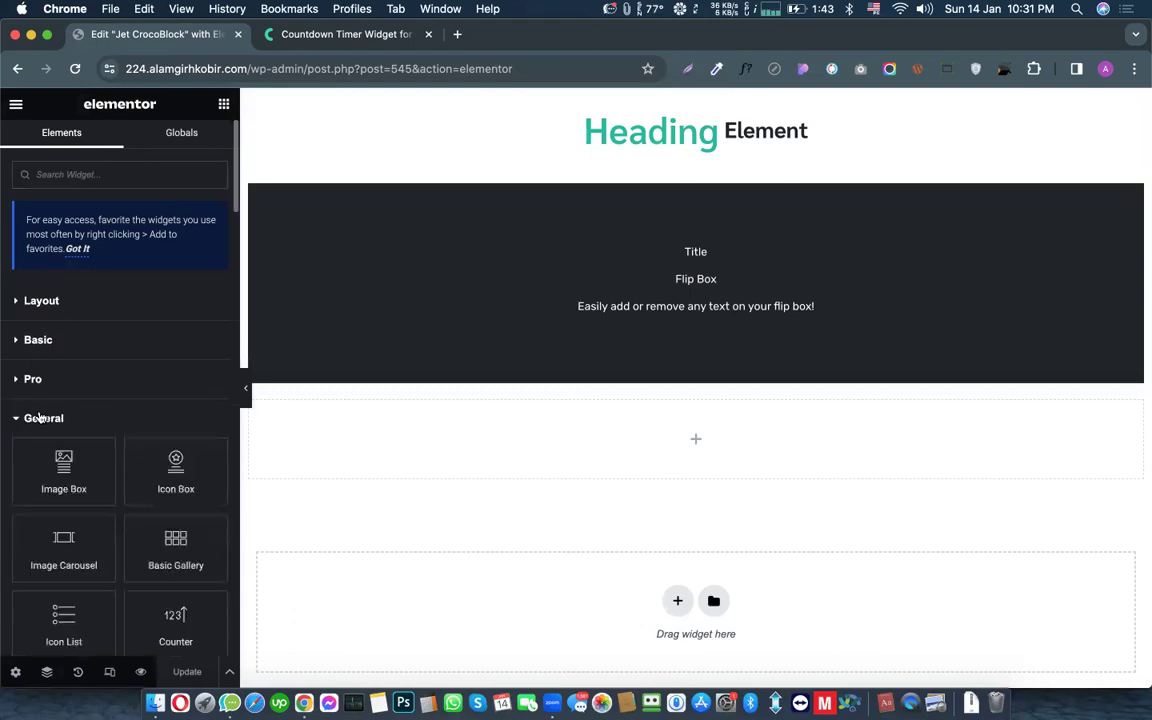
pyautogui.click(40, 421)
pyautogui.scroll(-5, 31, 525)
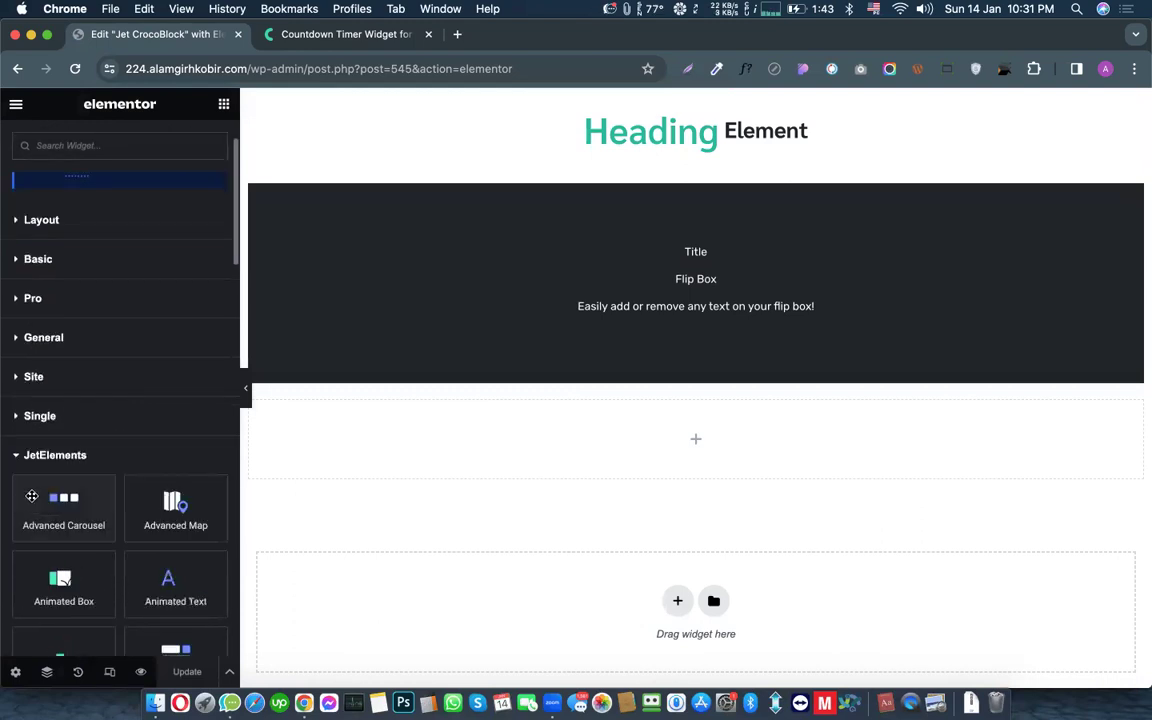
pyautogui.scroll(-5, 109, 446)
pyautogui.scroll(-15, 121, 500)
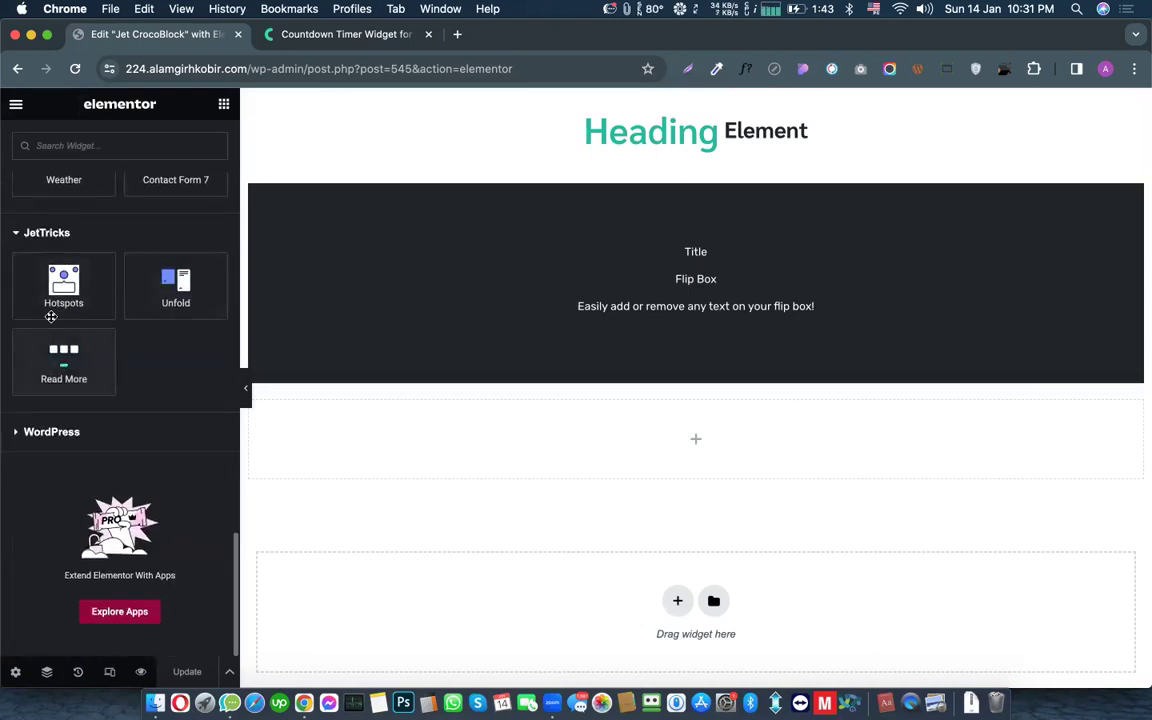
pyautogui.scroll(1, 123, 352)
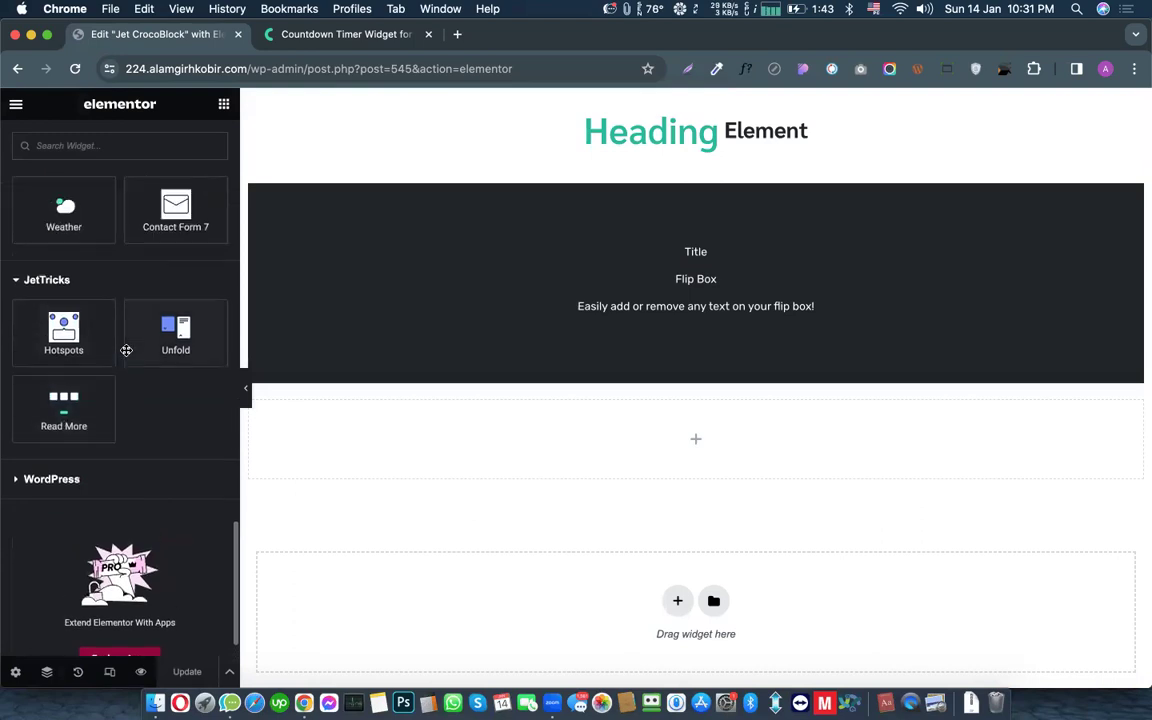
pyautogui.scroll(-1, 145, 268)
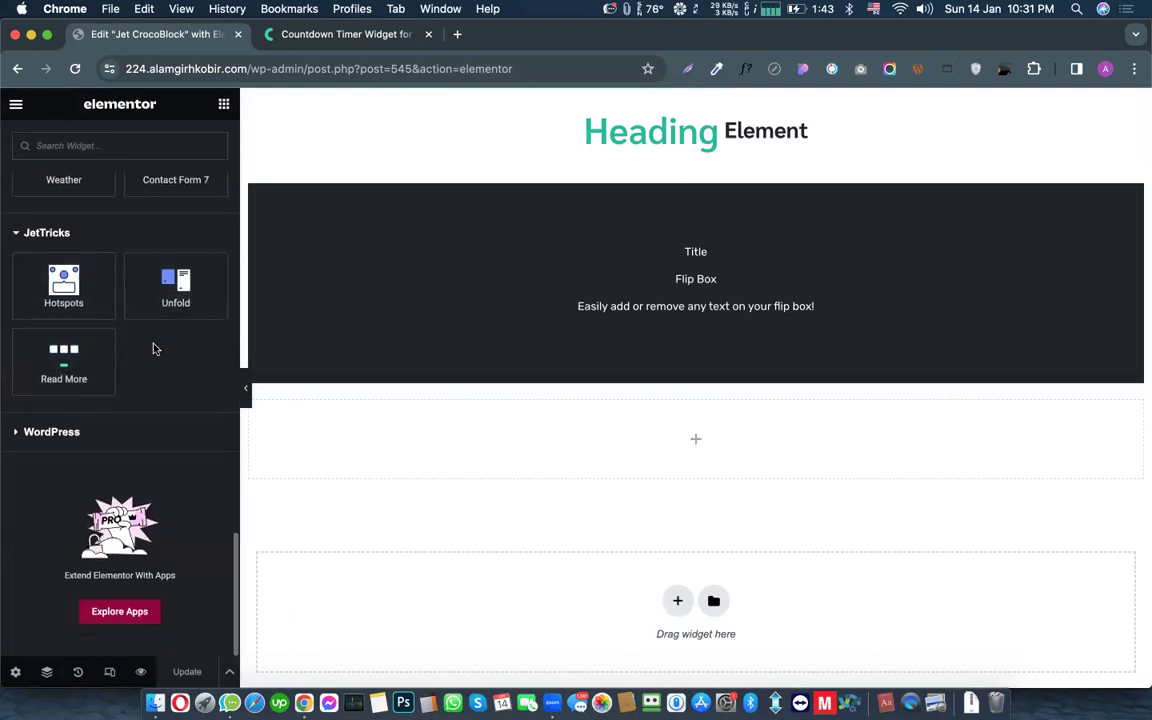
# Step: Switch to the Crocoblock website and open the JetTricks plugin's product page
pyautogui.click(289, 37)
pyautogui.scroll(15, 256, 260)
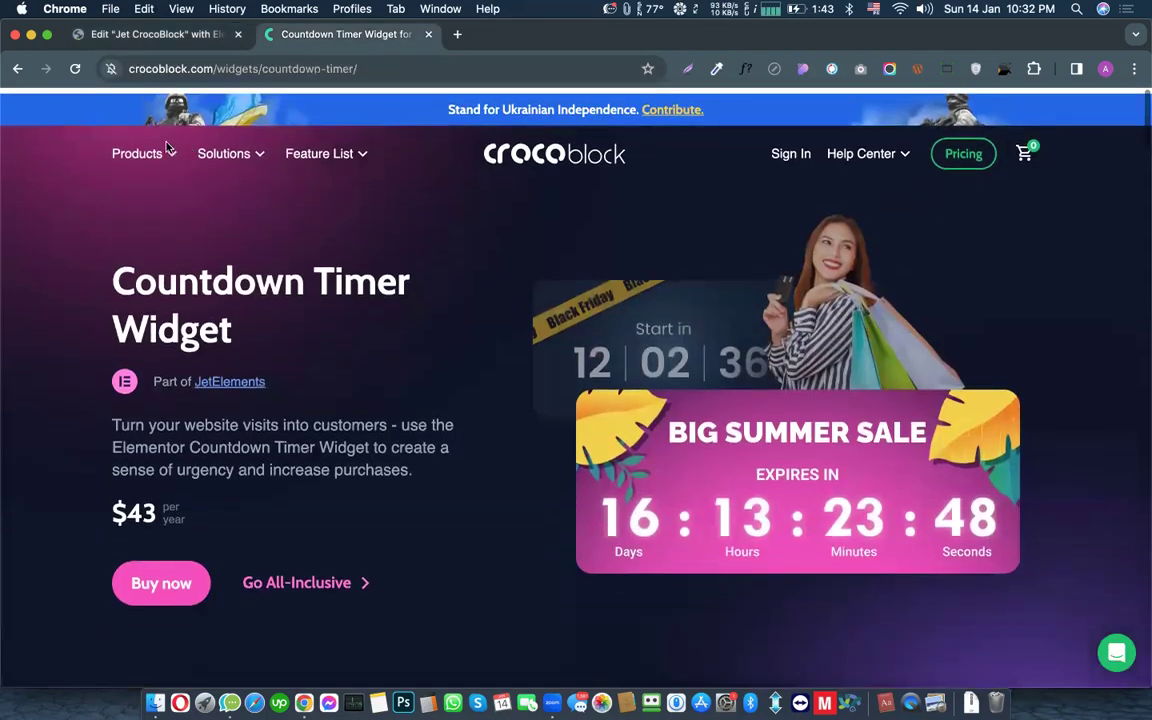
pyautogui.moveTo(168, 153)
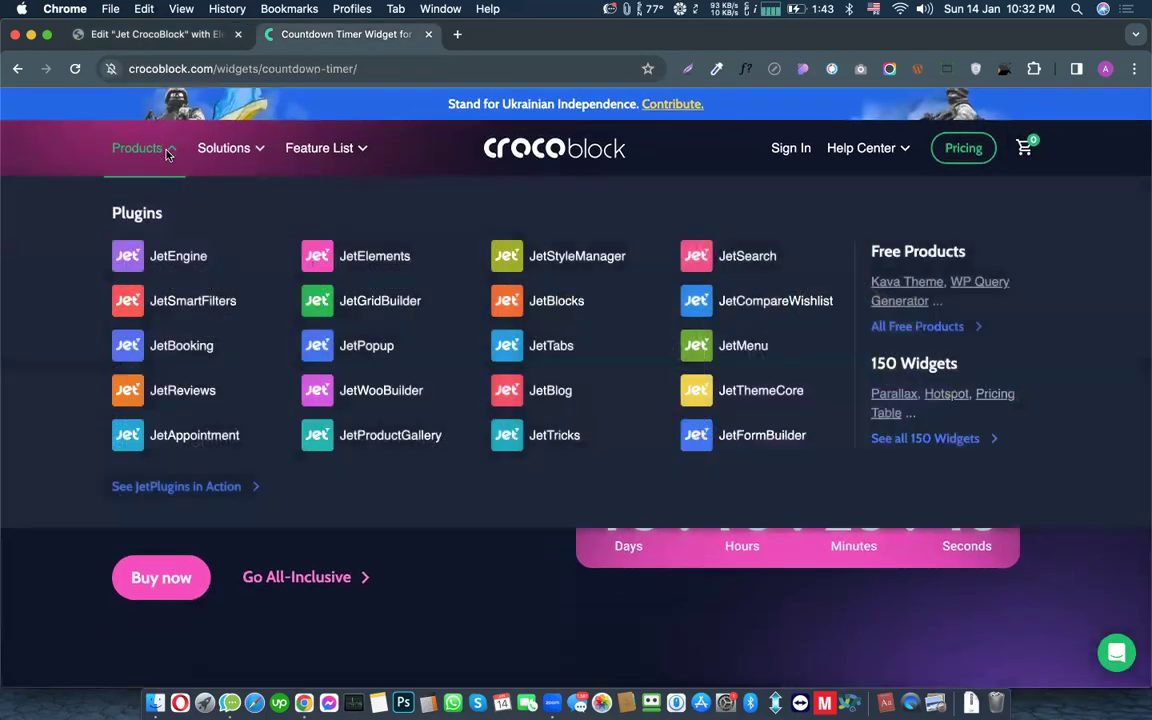
pyautogui.click(537, 439)
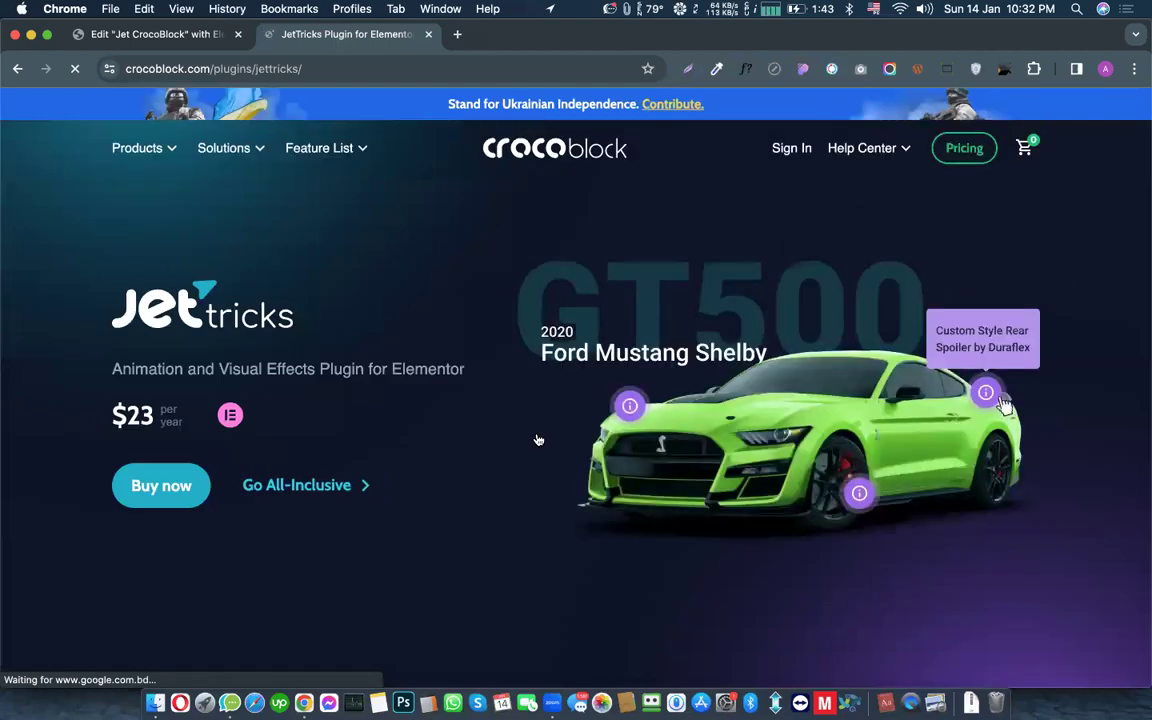
# Step: Examine the HotSpots, Read More, Satellite and Parallax demos and the Elementor widget overview on the JetTricks page, dismissing the notification request
pyautogui.scroll(-5, 538, 440)
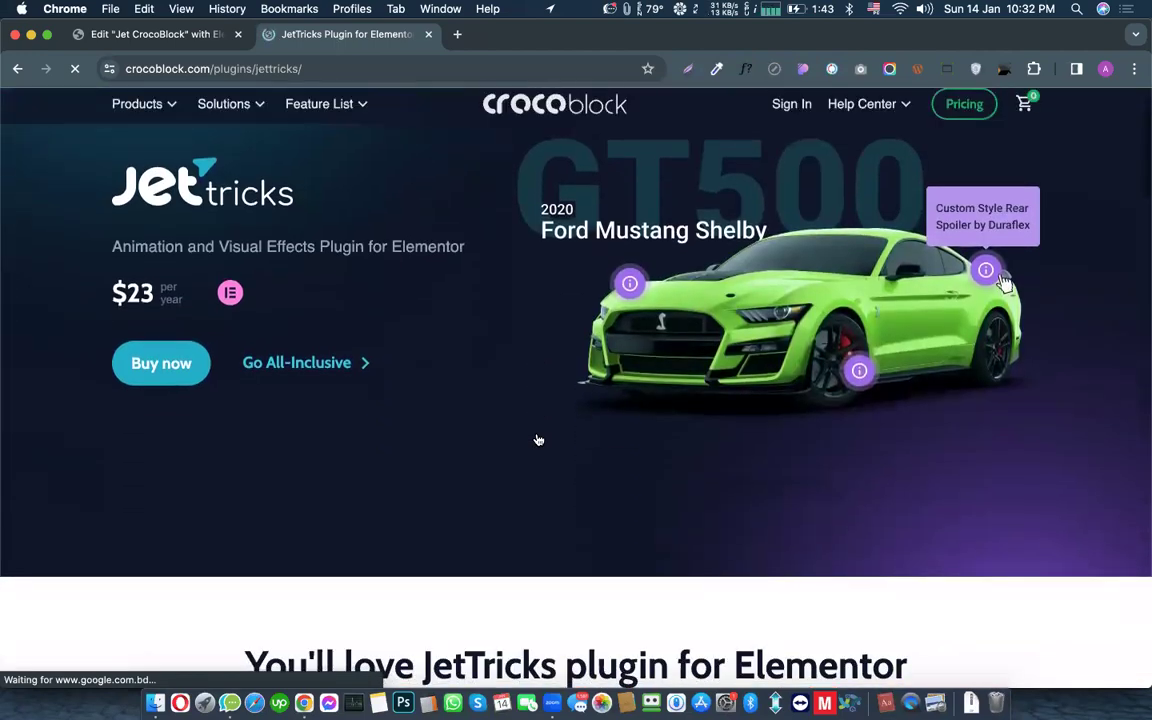
pyautogui.scroll(4, 538, 440)
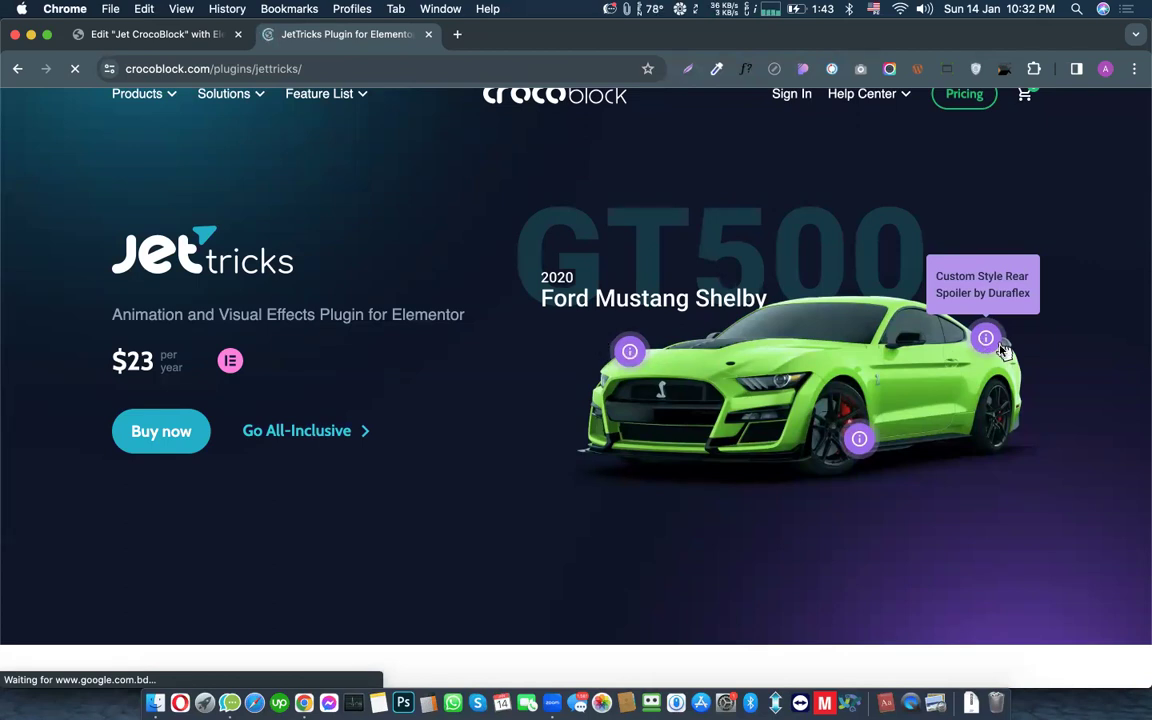
pyautogui.scroll(-12, 945, 348)
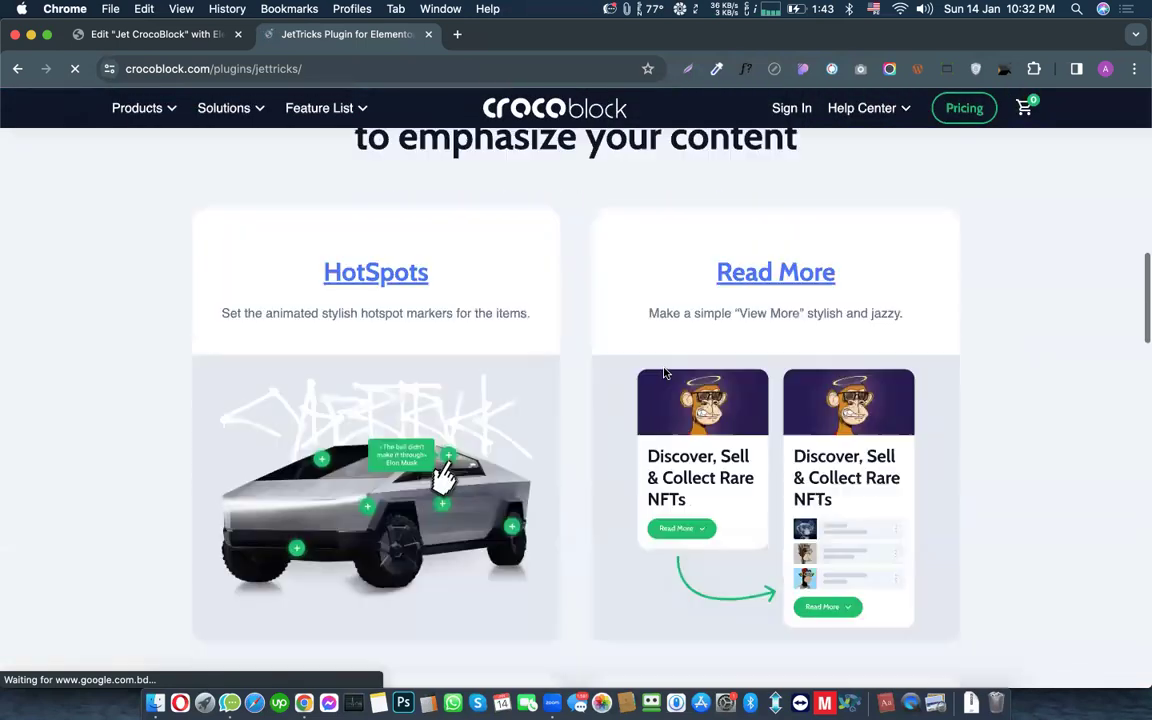
pyautogui.scroll(2, 464, 372)
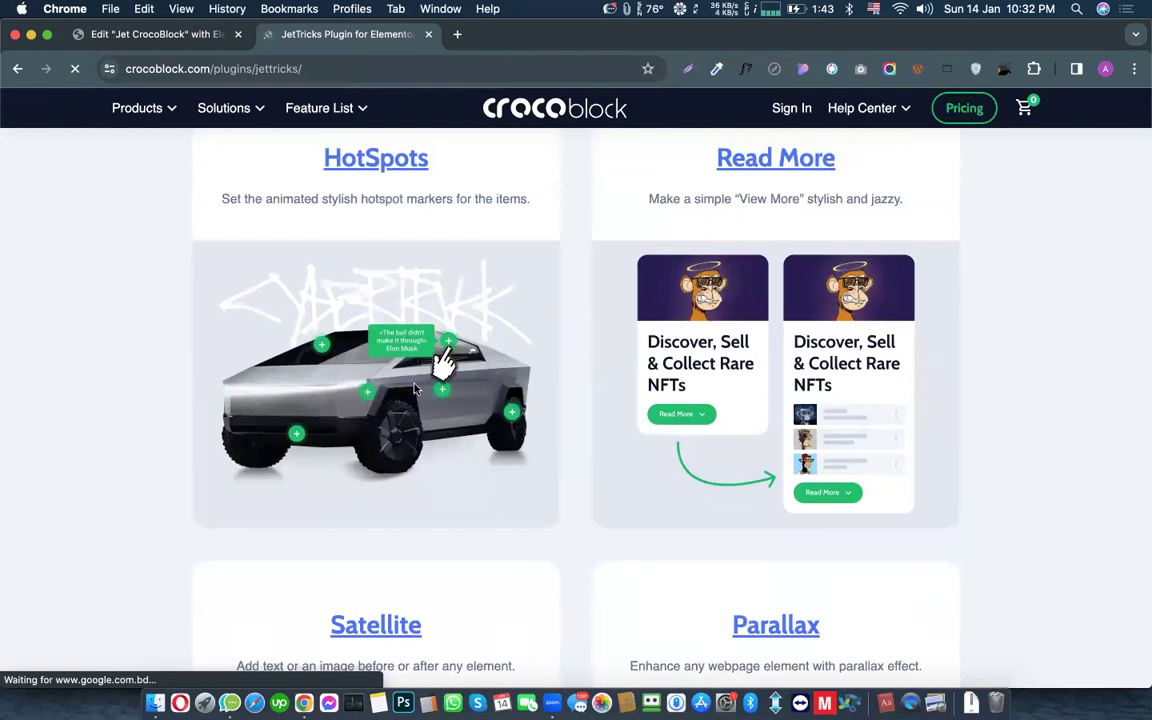
pyautogui.scroll(-6, 489, 378)
pyautogui.scroll(5, 489, 378)
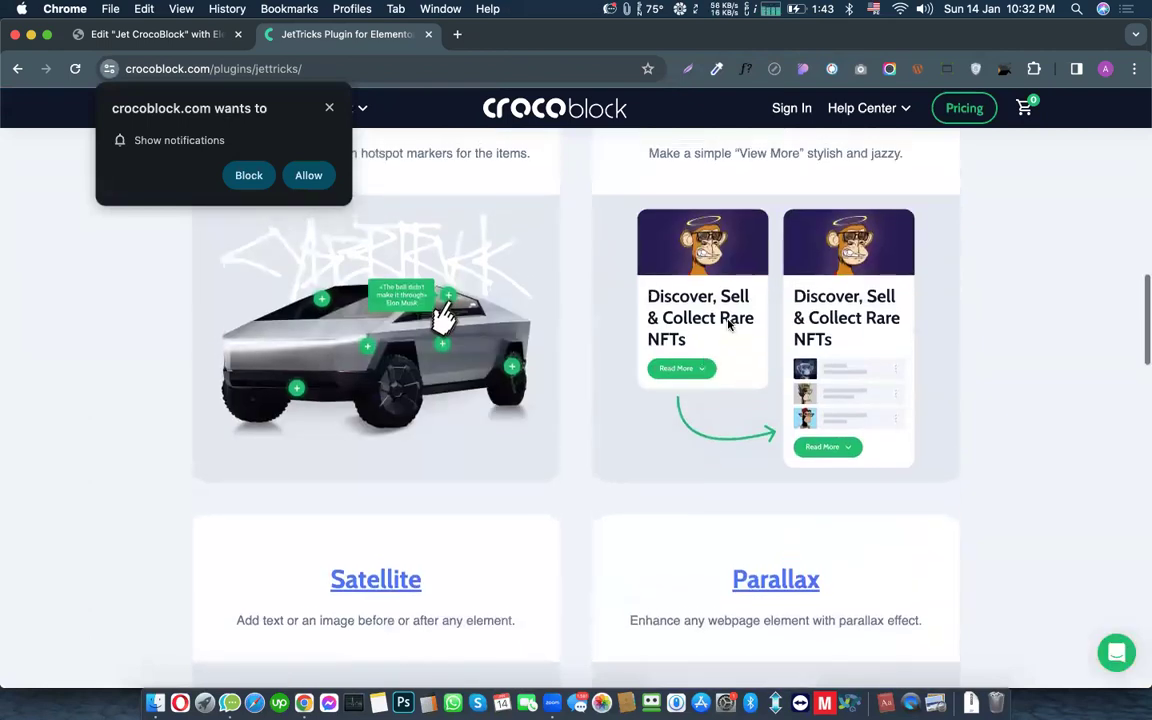
pyautogui.scroll(2, 729, 323)
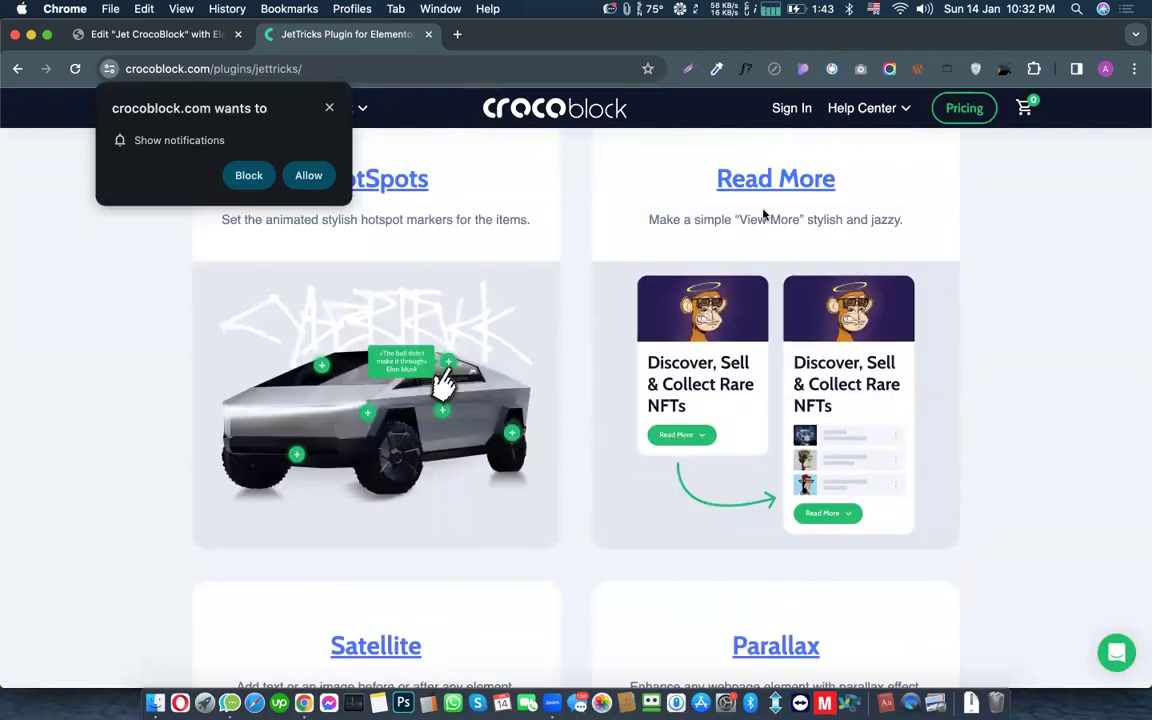
pyautogui.scroll(-2, 751, 314)
pyautogui.scroll(-8, 751, 314)
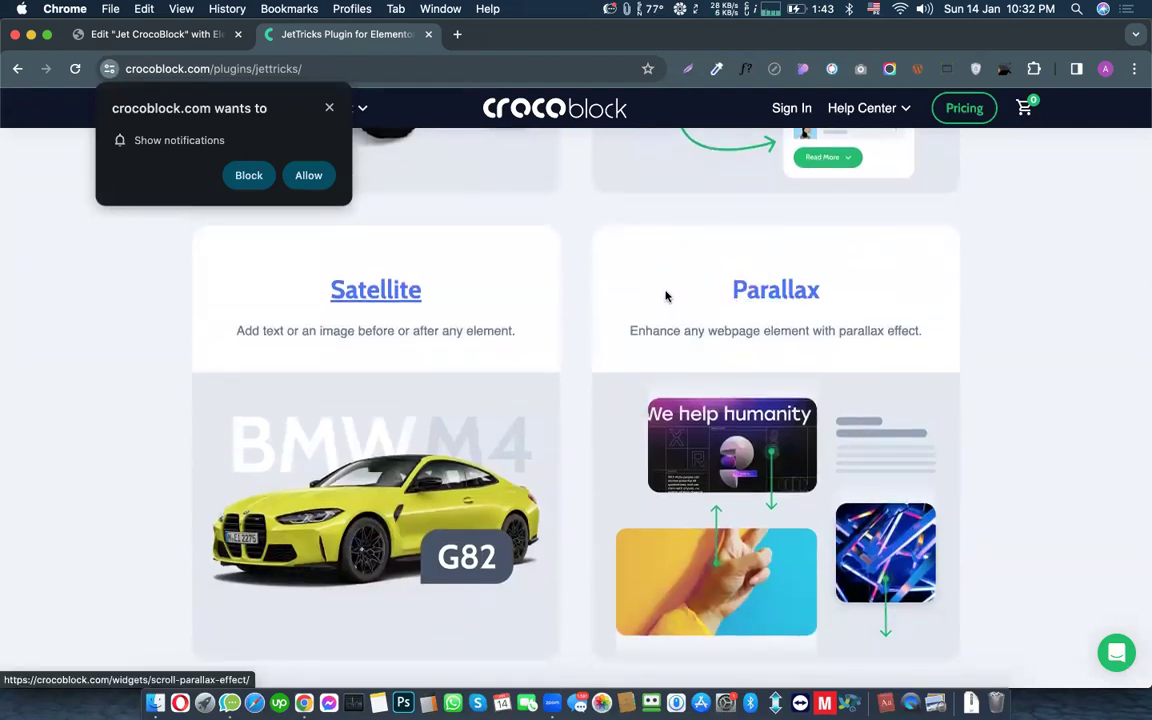
pyautogui.scroll(-2, 666, 296)
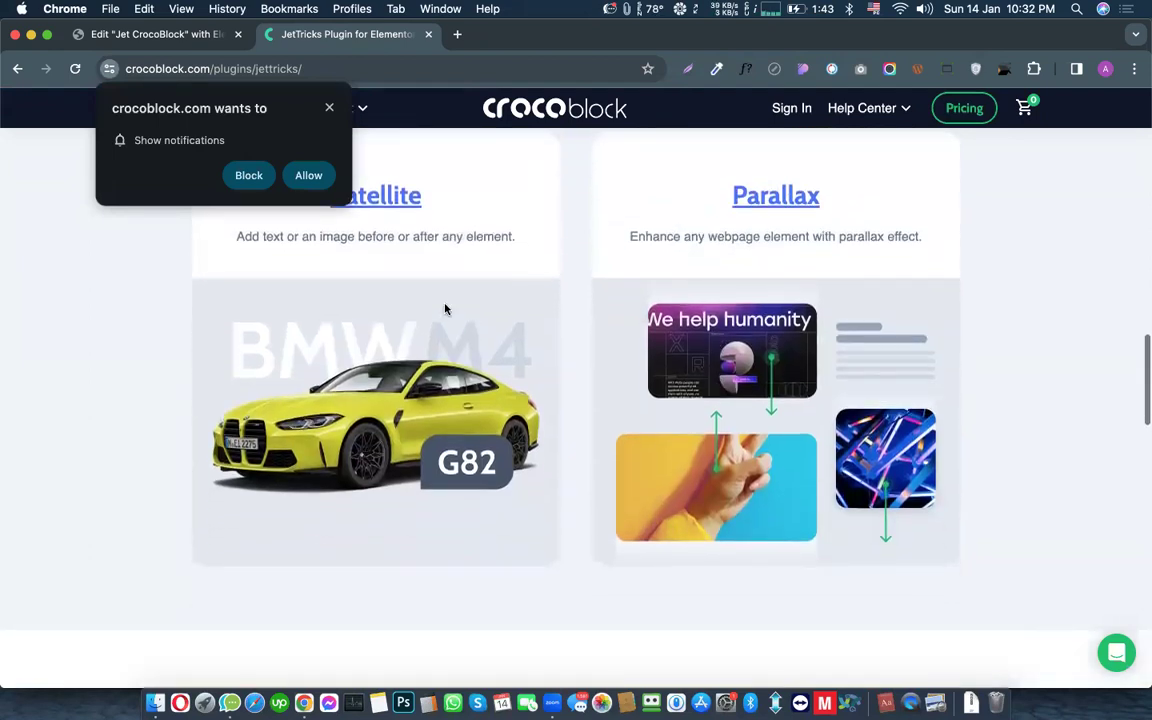
pyautogui.click(328, 105)
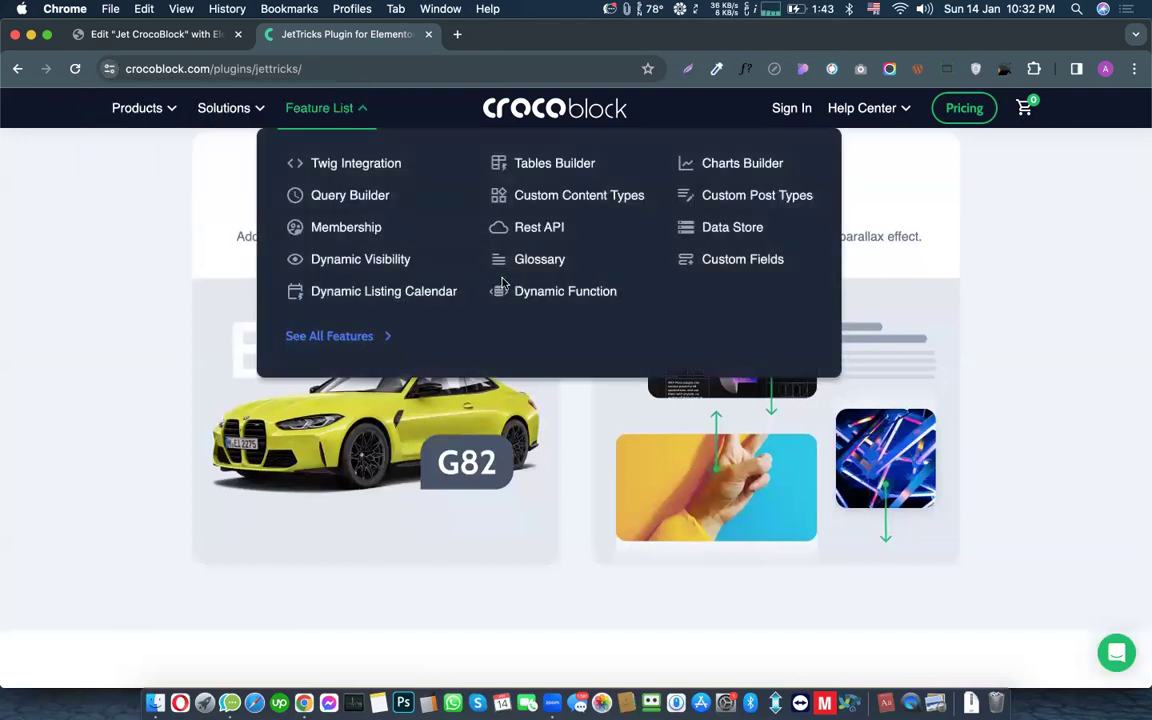
pyautogui.scroll(-1, 85, 330)
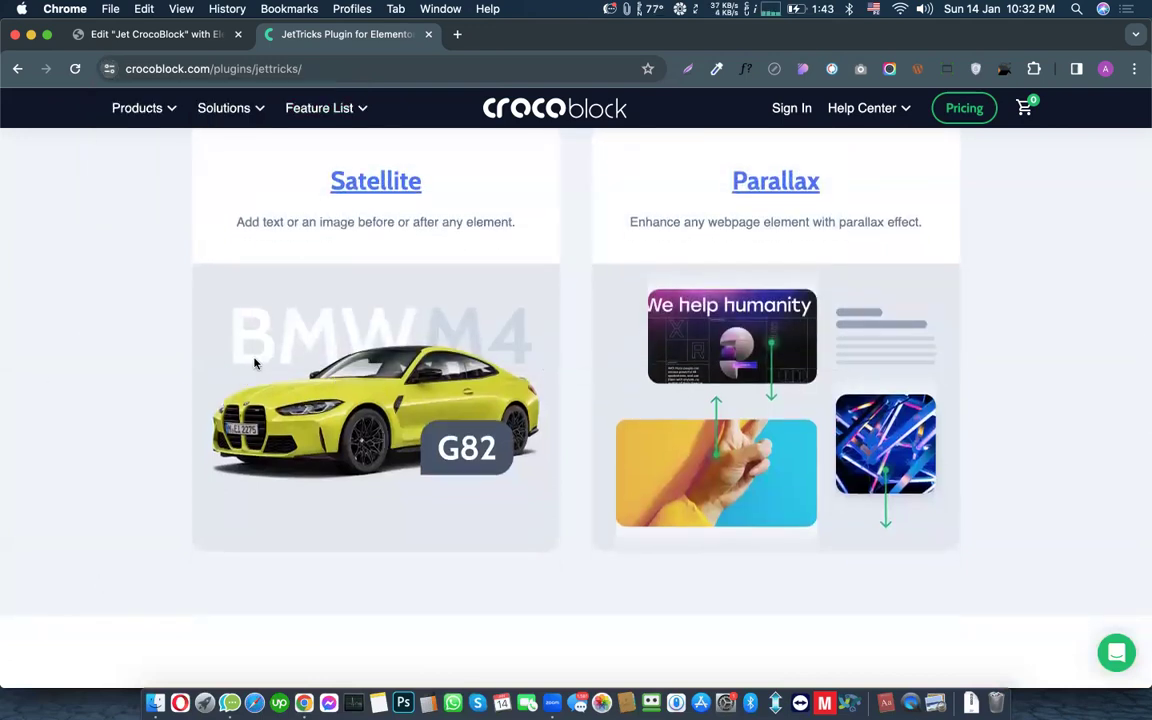
pyautogui.scroll(-10, 548, 394)
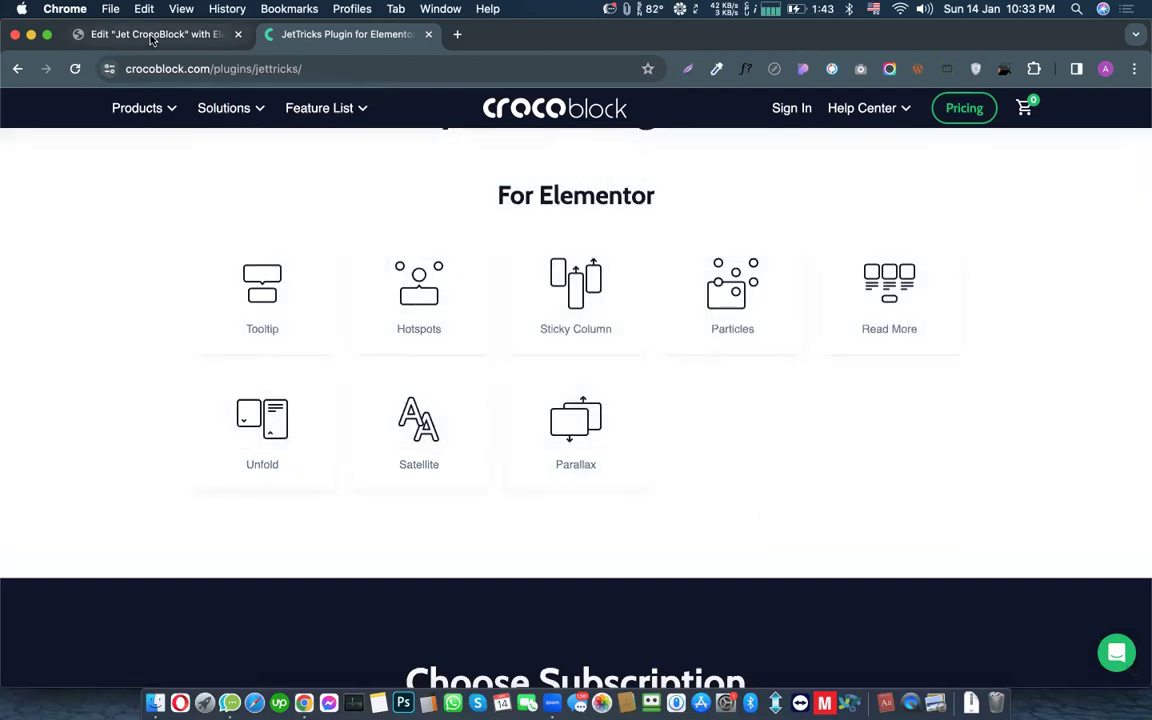
# Step: Return to the Elementor editor, add a Hotspots widget to the empty container below the flip box, and view its style settings
pyautogui.click(152, 35)
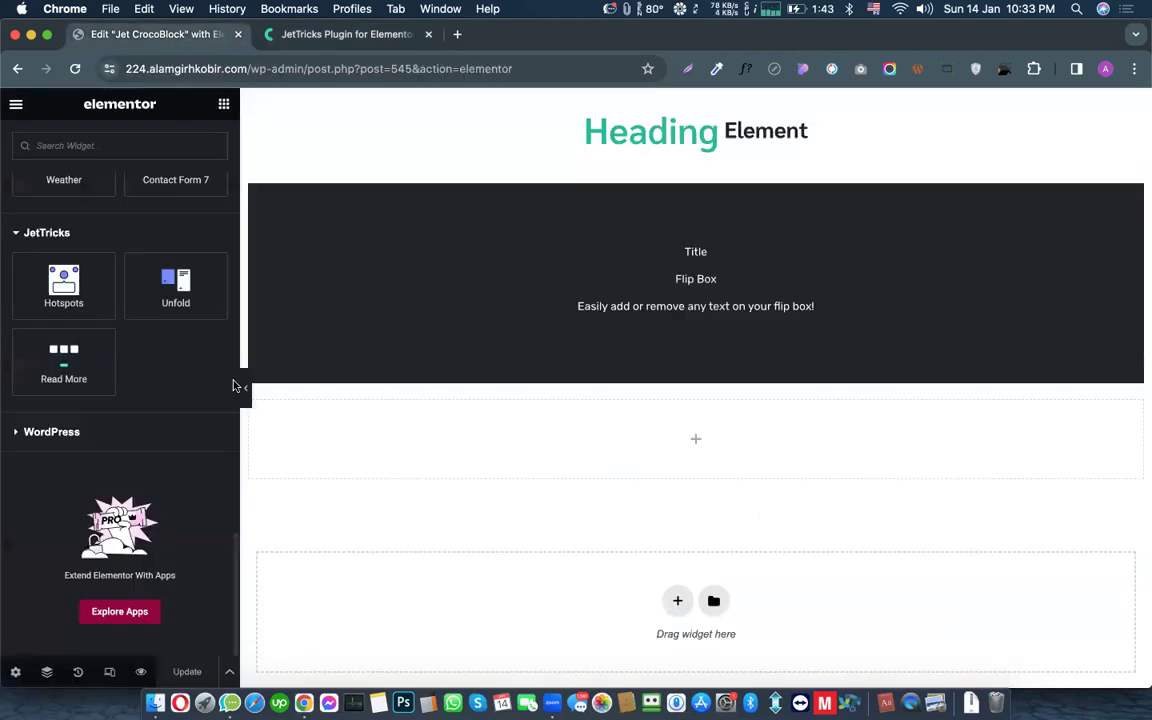
pyautogui.moveTo(80, 286); pyautogui.dragTo(584, 422)
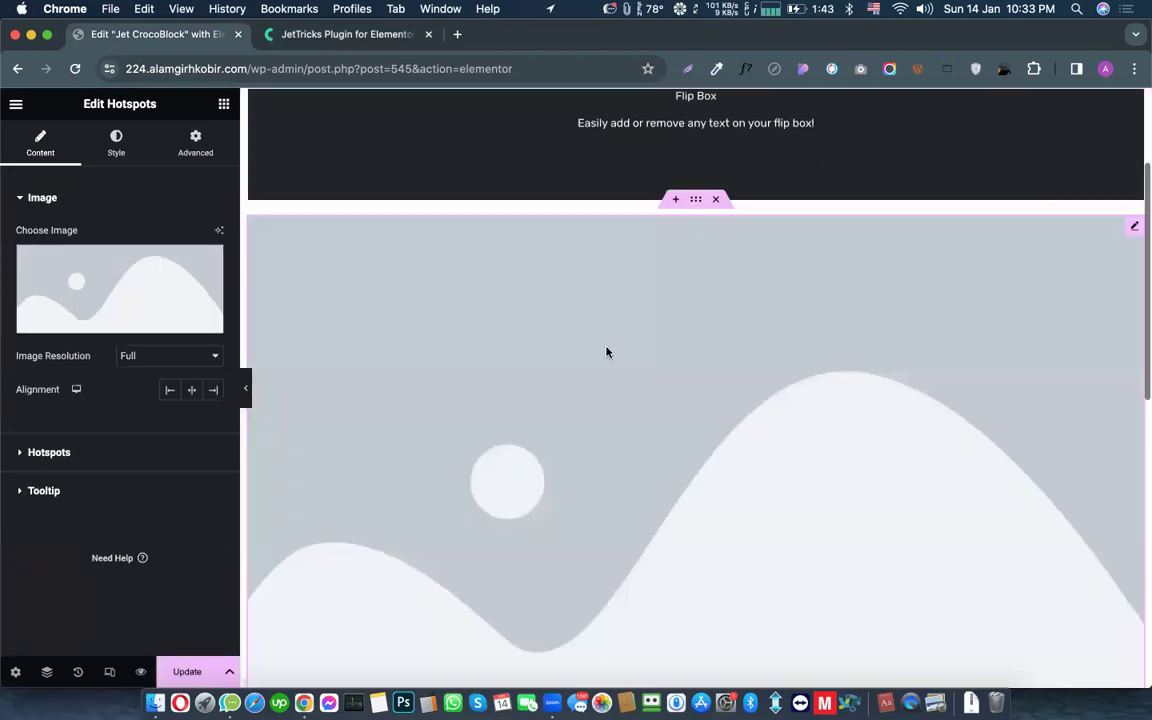
pyautogui.scroll(-3, 620, 249)
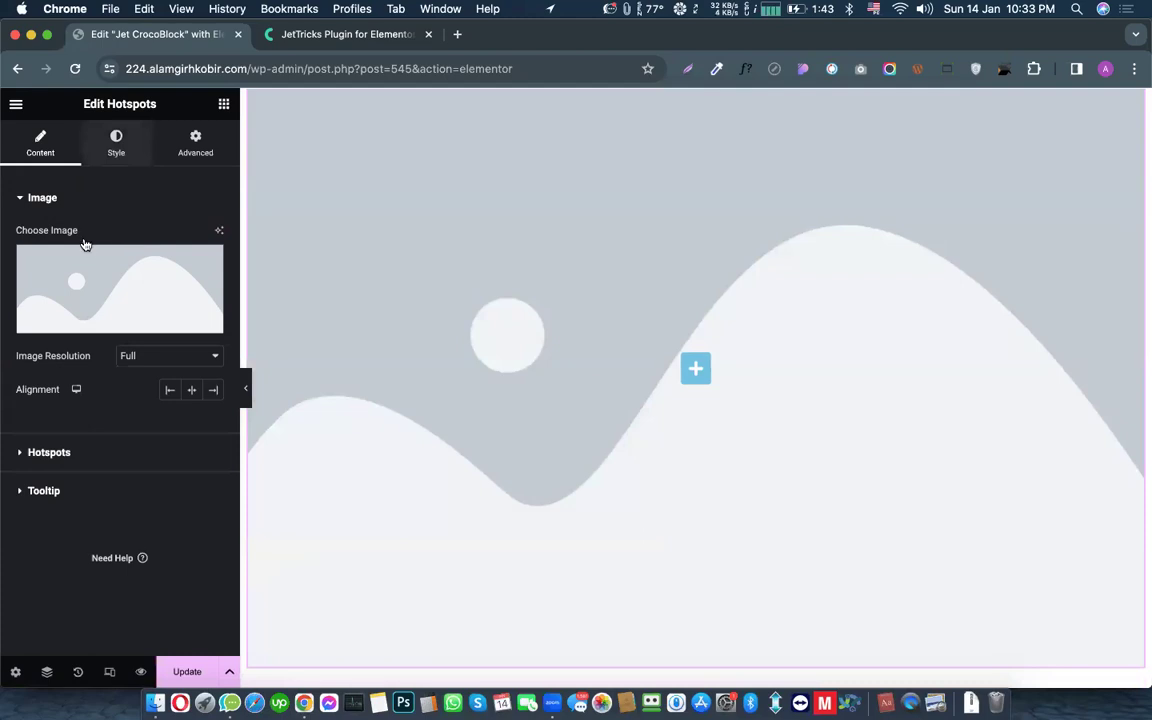
pyautogui.click(112, 158)
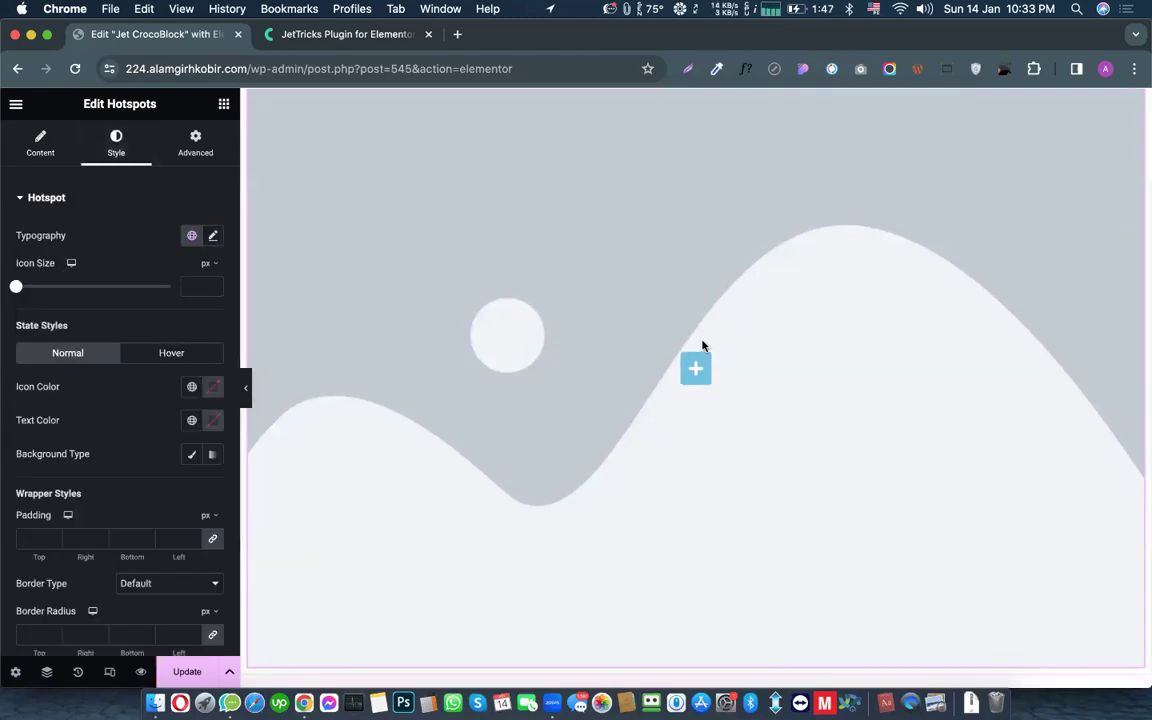
pyautogui.scroll(-2, 702, 345)
pyautogui.scroll(2, 702, 348)
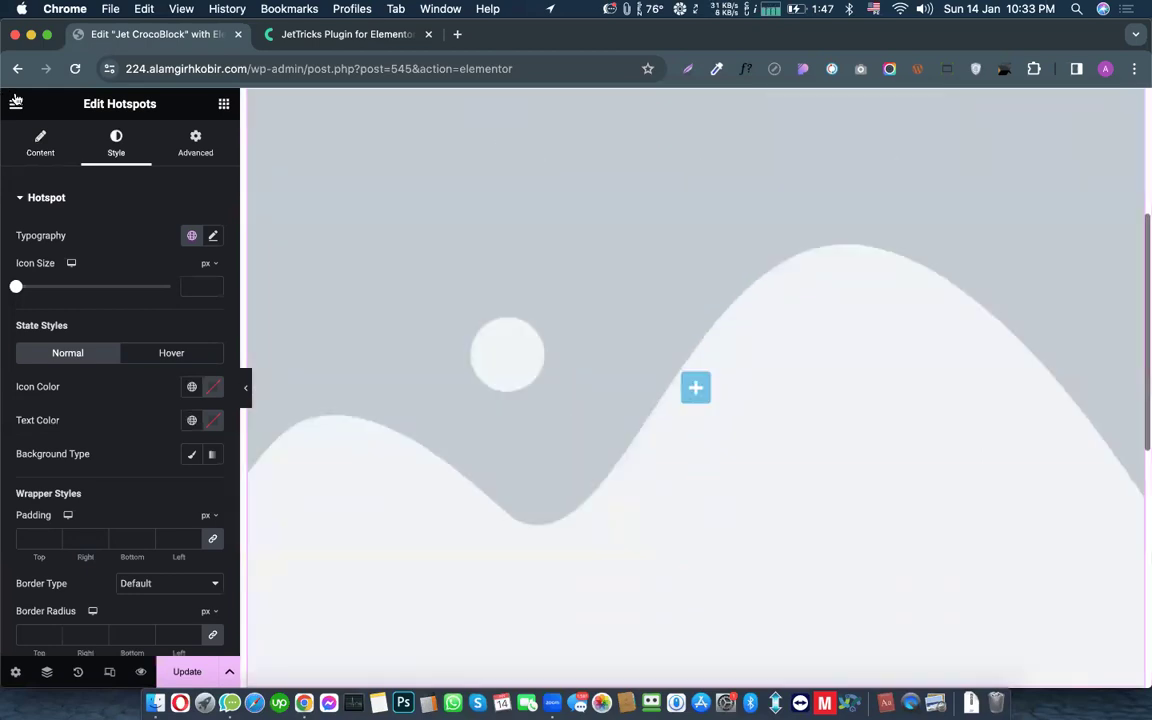
# Step: Set the Hotspots widget's image to the red phone picture aapUntitled-1.jpeg from the media library
pyautogui.click(50, 162)
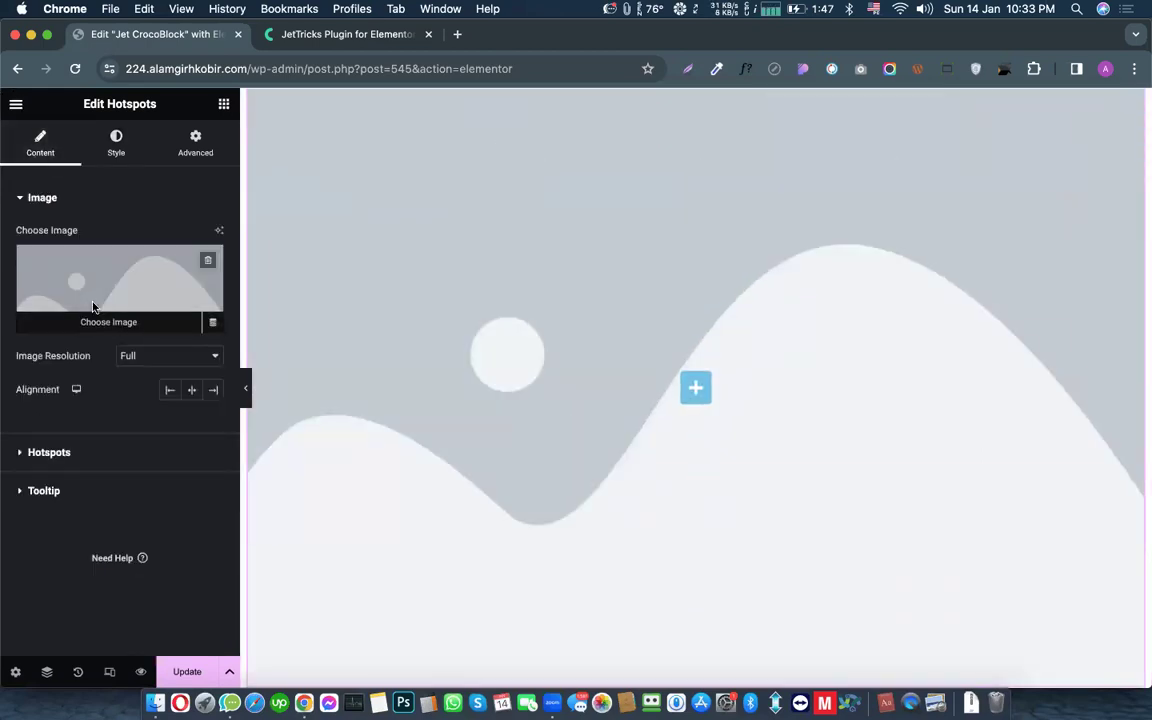
pyautogui.click(92, 306)
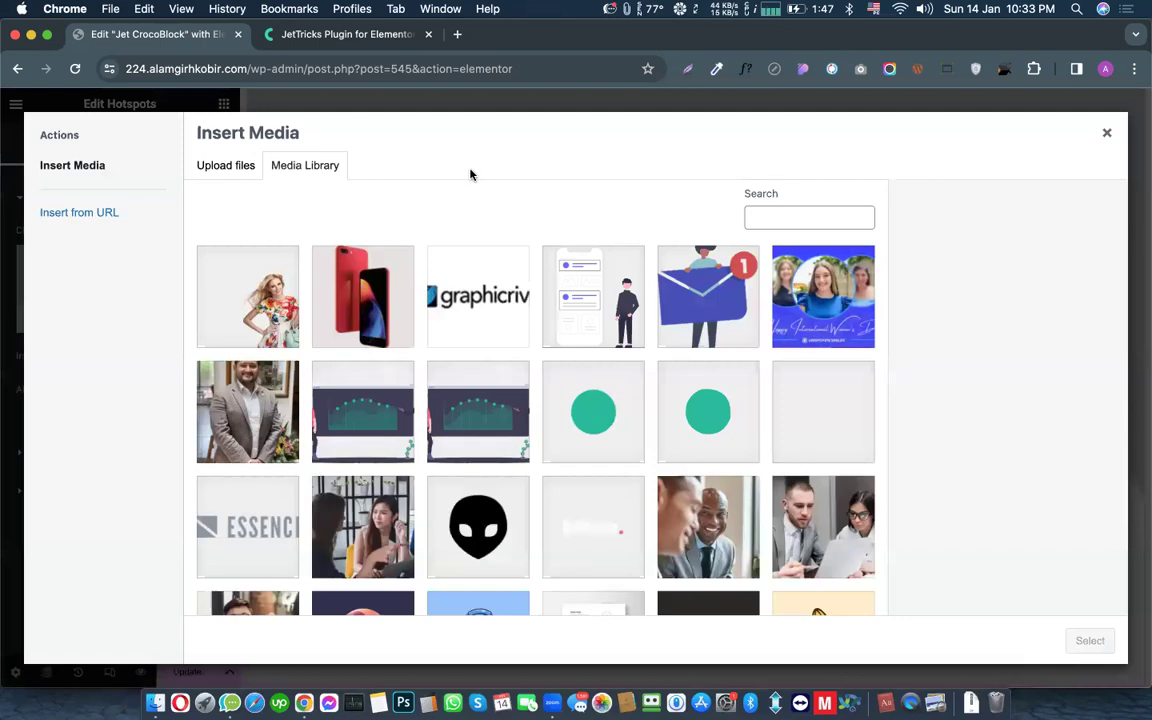
pyautogui.click(378, 318)
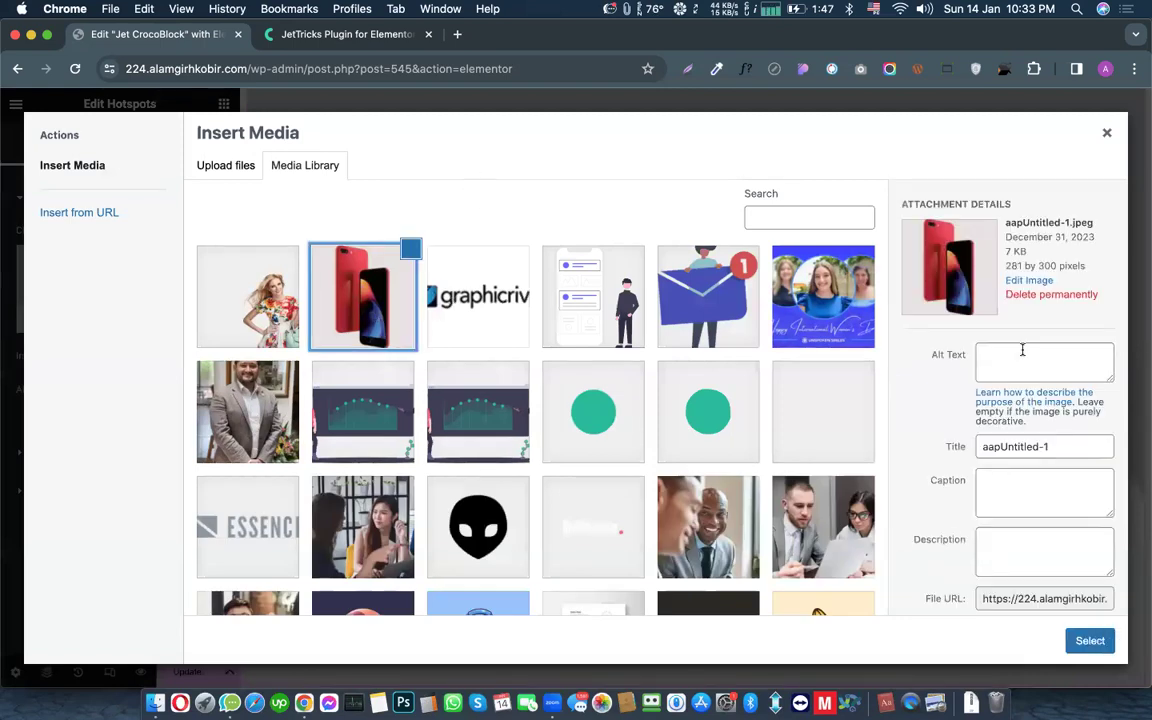
pyautogui.click(1090, 640)
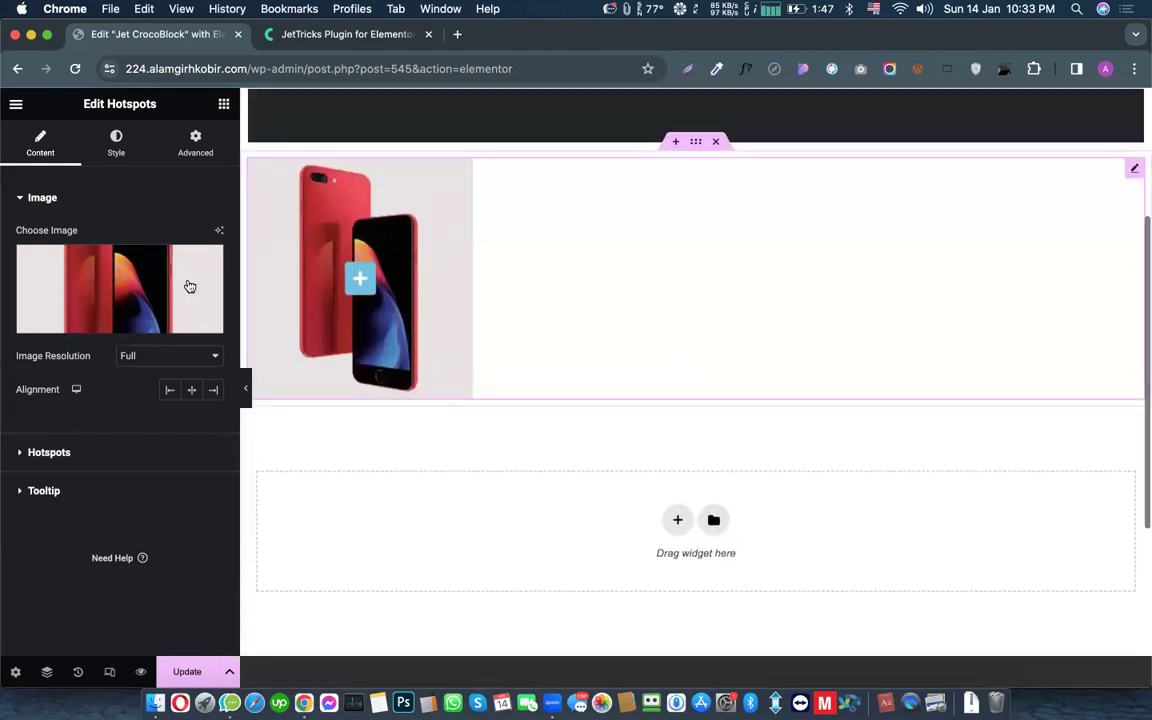
# Step: Center the image in the Hotspots widget and open the first hotspot item's content settings
pyautogui.click(191, 391)
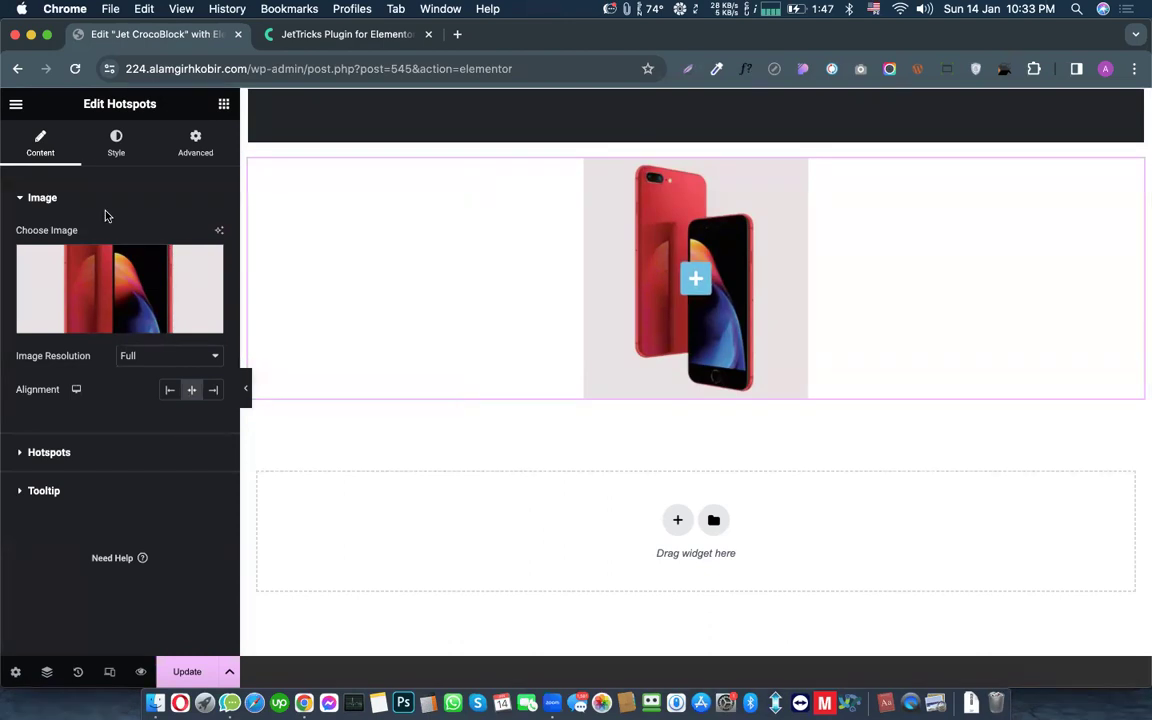
pyautogui.click(50, 452)
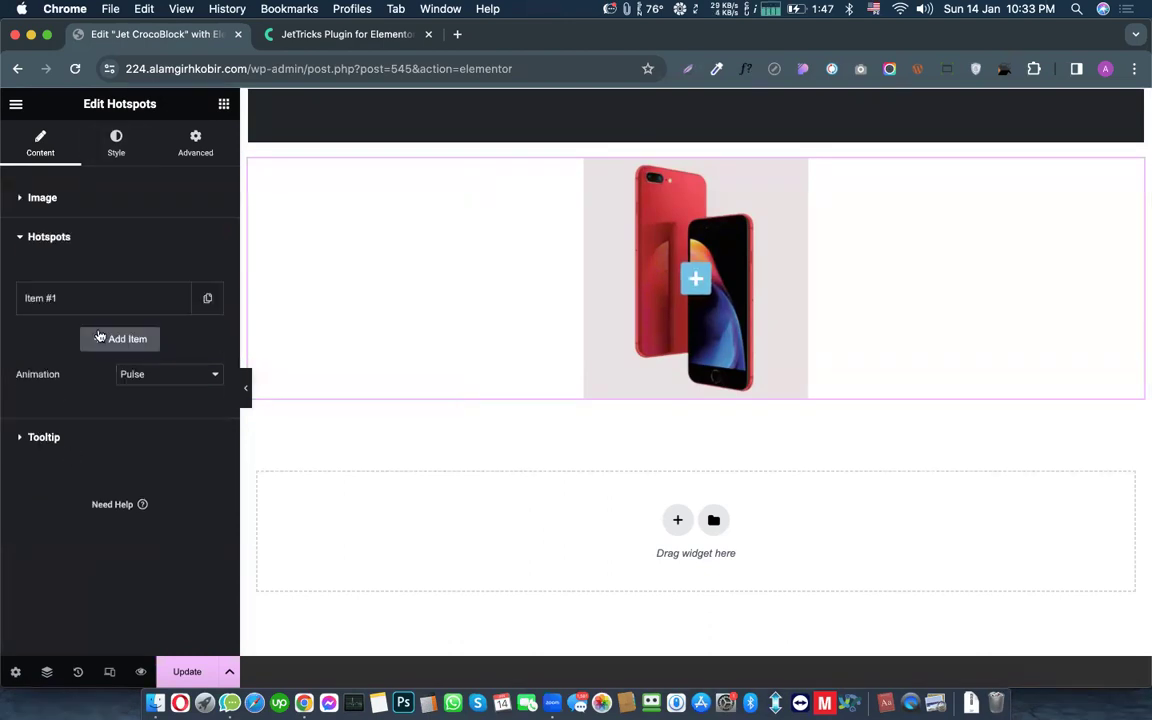
pyautogui.click(110, 312)
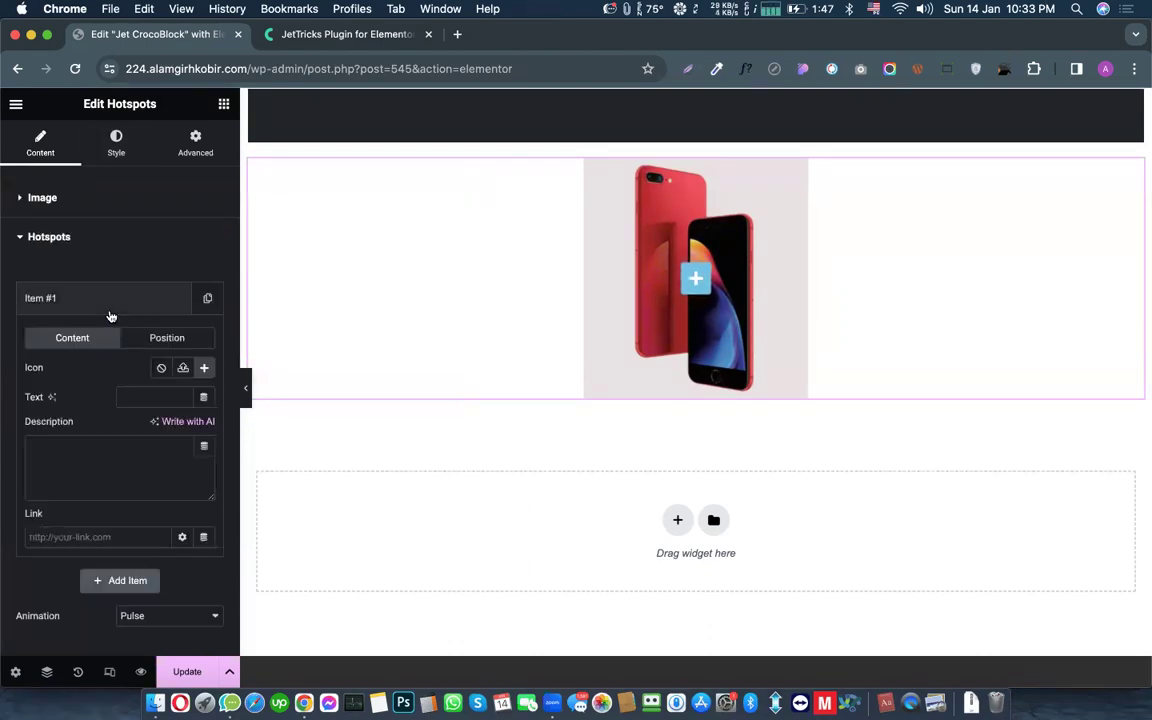
# Step: Try "Demo" as the first hotspot's text and clear it again
pyautogui.click(142, 397)
pyautogui.write('Deo')
pyautogui.write('mo')
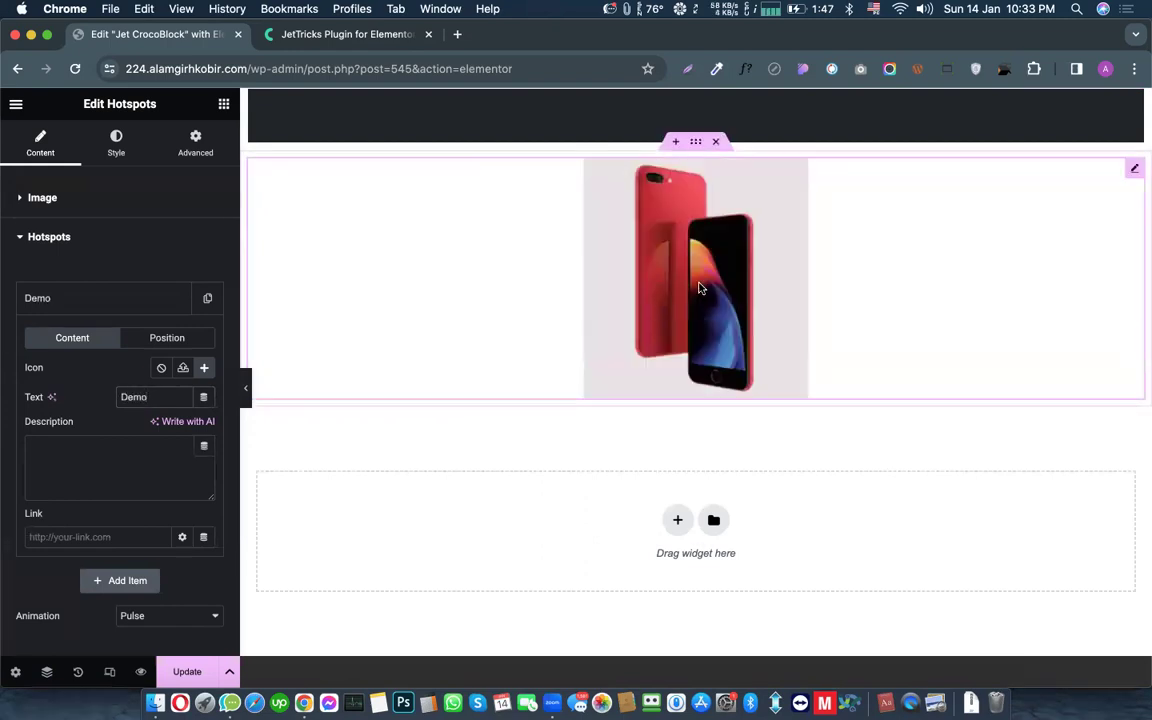
pyautogui.doubleClick(134, 396)
pyautogui.press('BackSpace')
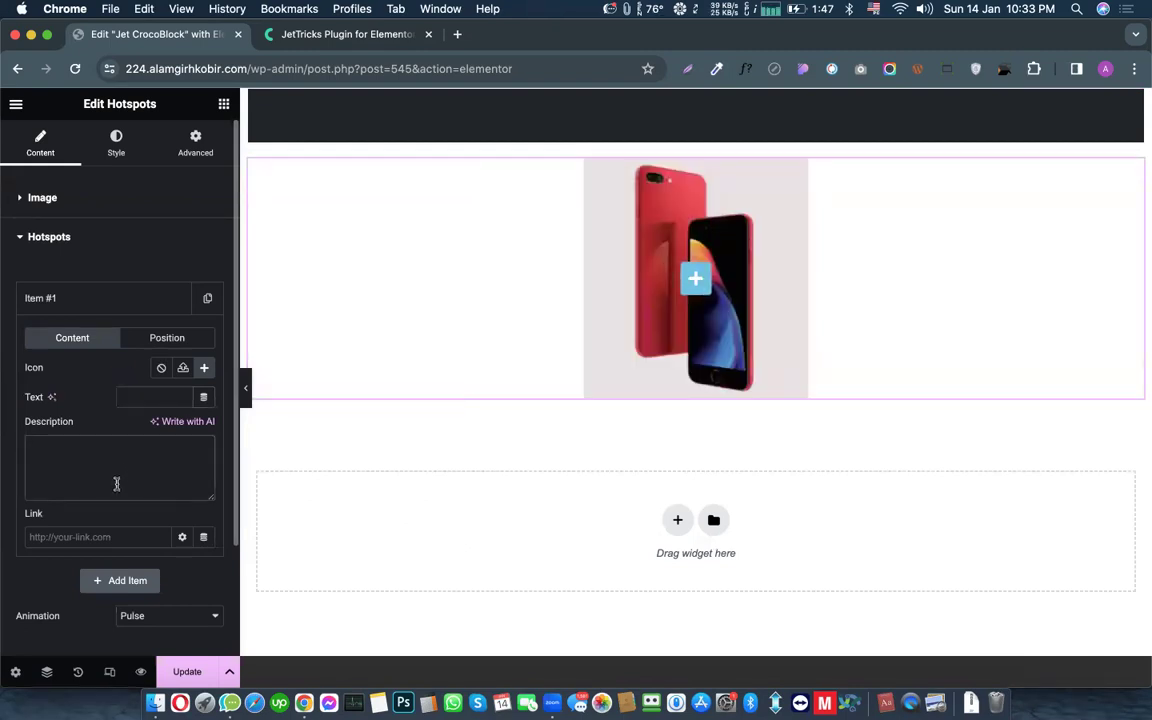
# Step: Enter "5MP" as the first hotspot's description and check its tooltip on the phone image
pyautogui.write('S')
pyautogui.write('MP')
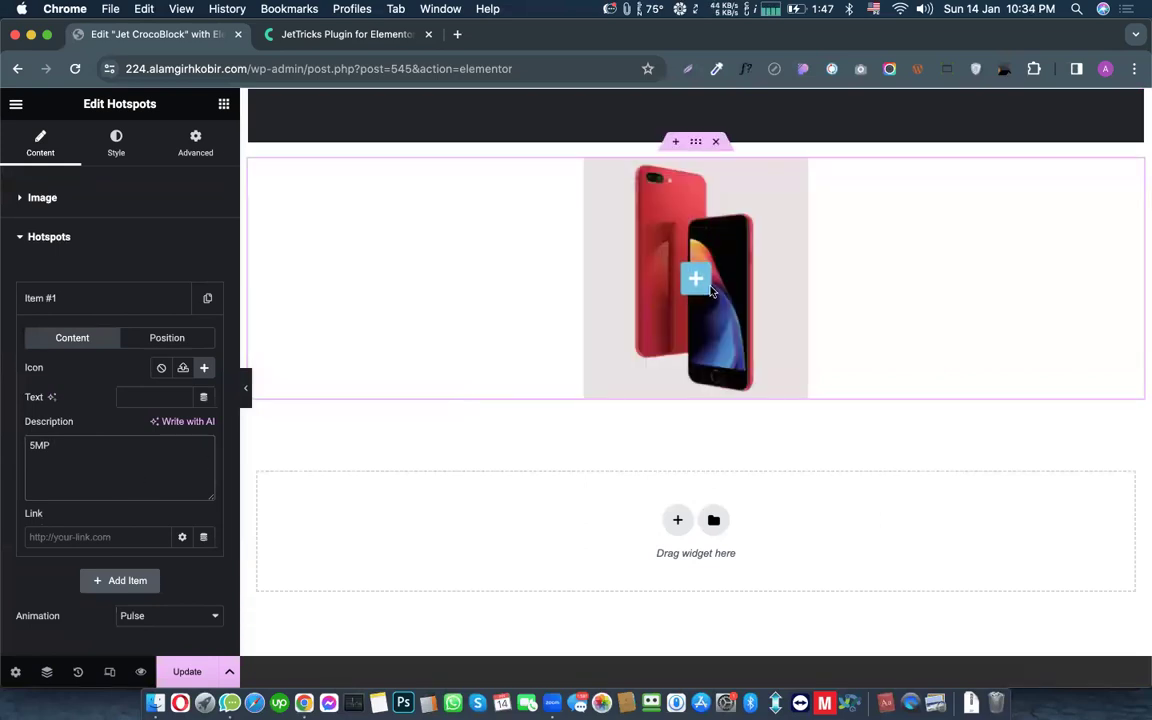
pyautogui.moveTo(700, 283)
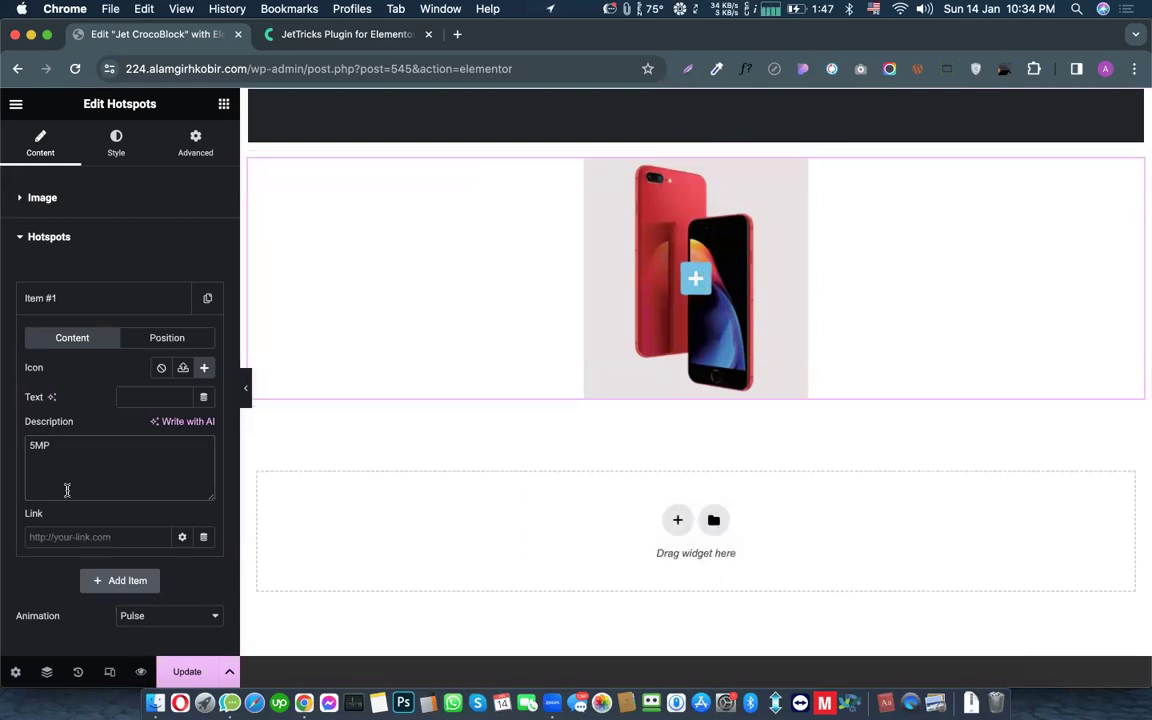
# Step: Position the first hotspot at 36% horizontally and 15% vertically on the phone image
pyautogui.click(152, 337)
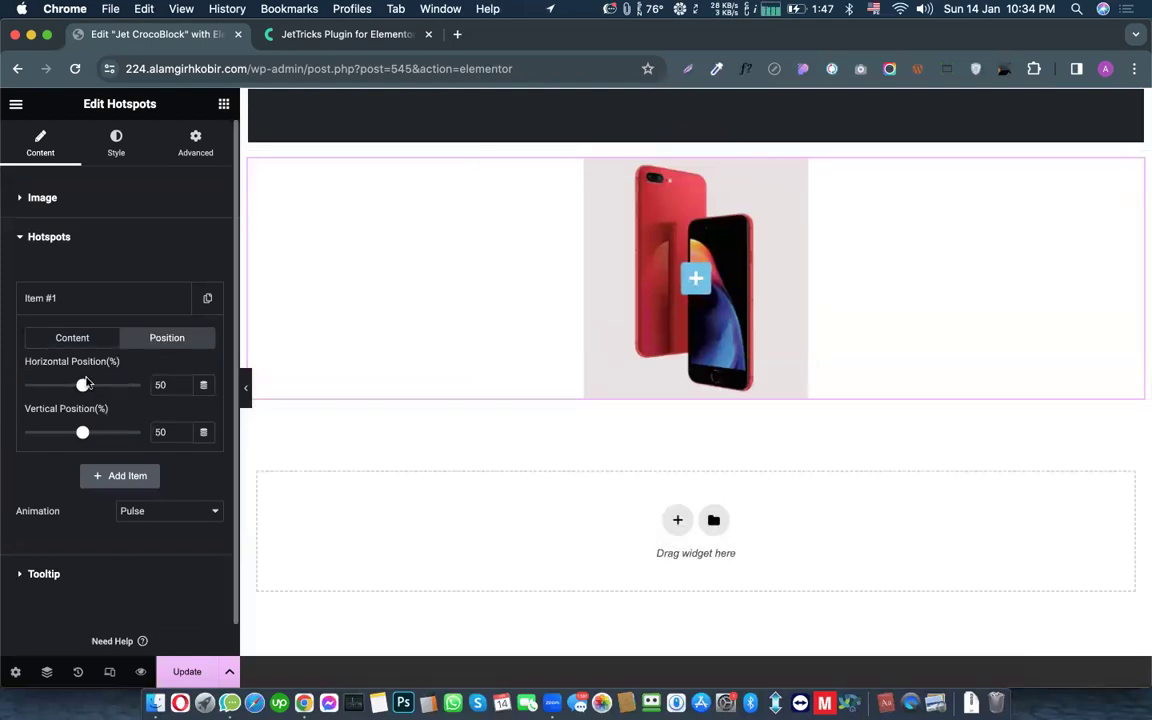
pyautogui.moveTo(83, 388); pyautogui.dragTo(66, 386)
pyautogui.moveTo(83, 433)
pyautogui.mouseDown()
pyautogui.moveTo(106, 437)
pyautogui.moveTo(67, 437)
pyautogui.mouseUp()
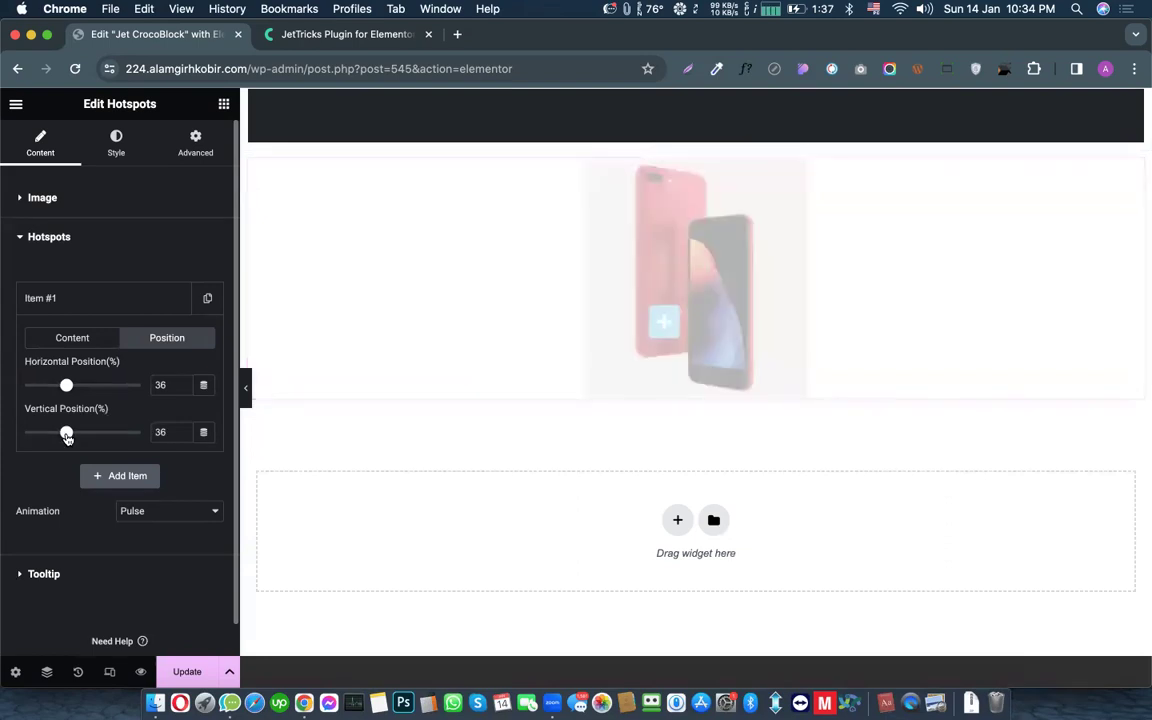
pyautogui.click(183, 436)
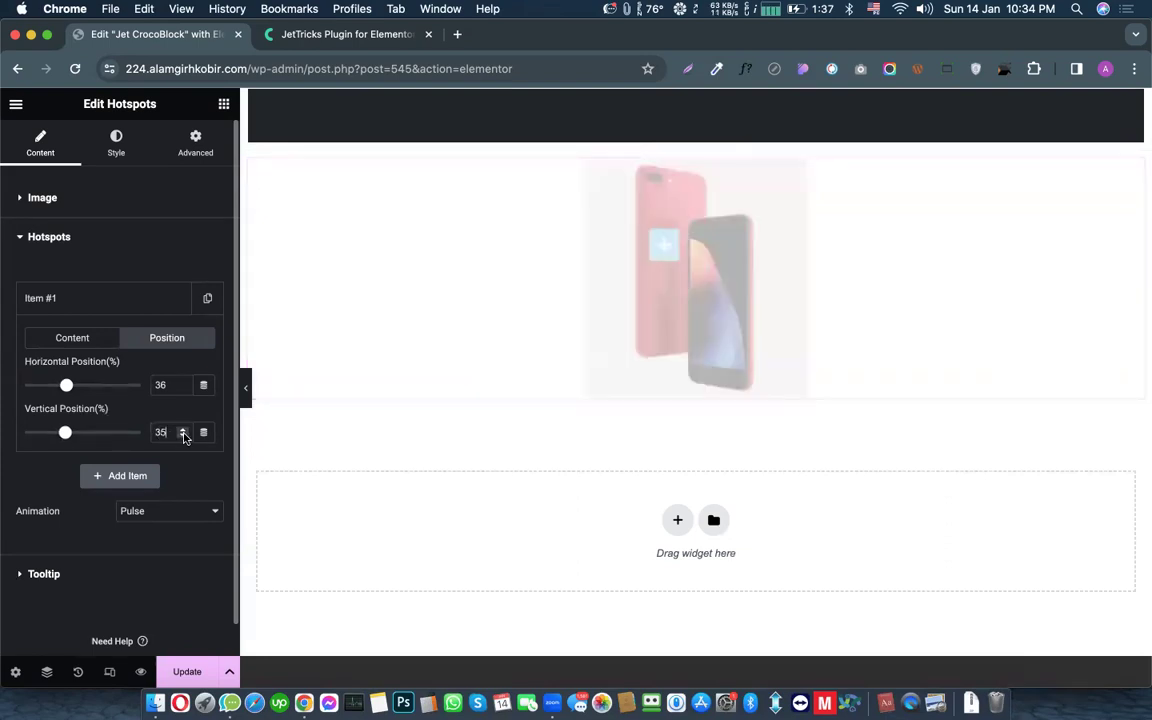
pyautogui.click(183, 436)
pyautogui.click(183, 436)
pyautogui.click(183, 436)
pyautogui.click(183, 436)
pyautogui.click(183, 436)
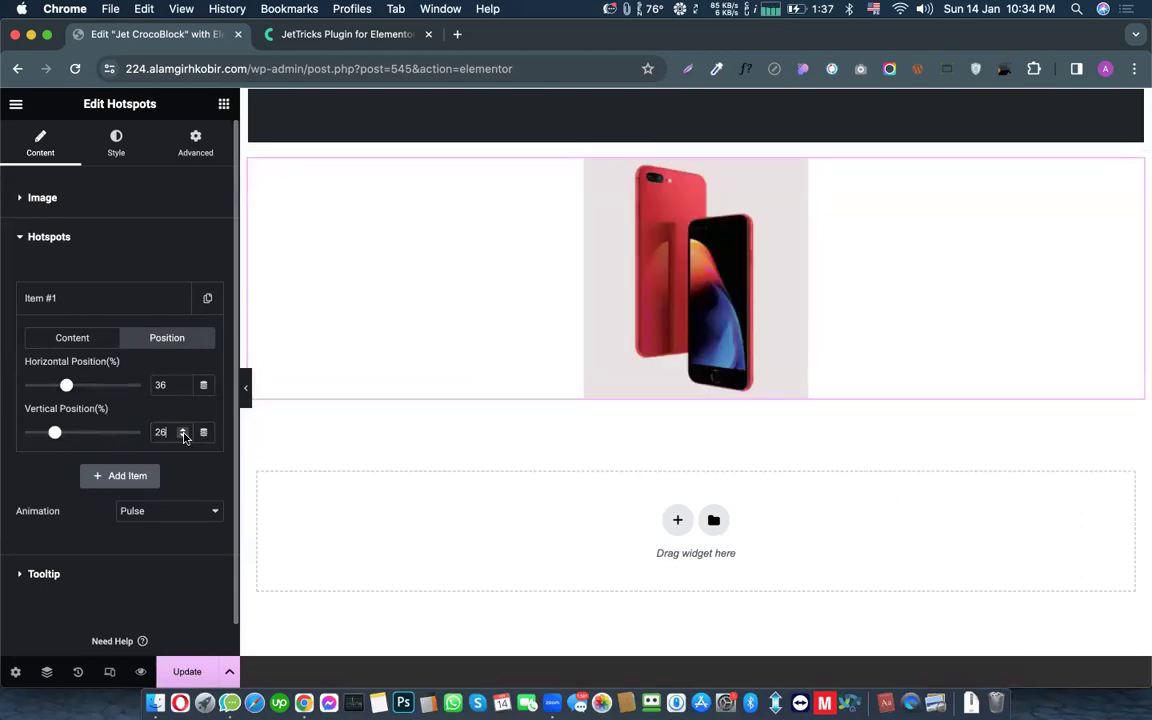
pyautogui.click(183, 436)
pyautogui.click(183, 436)
pyautogui.click(183, 436)
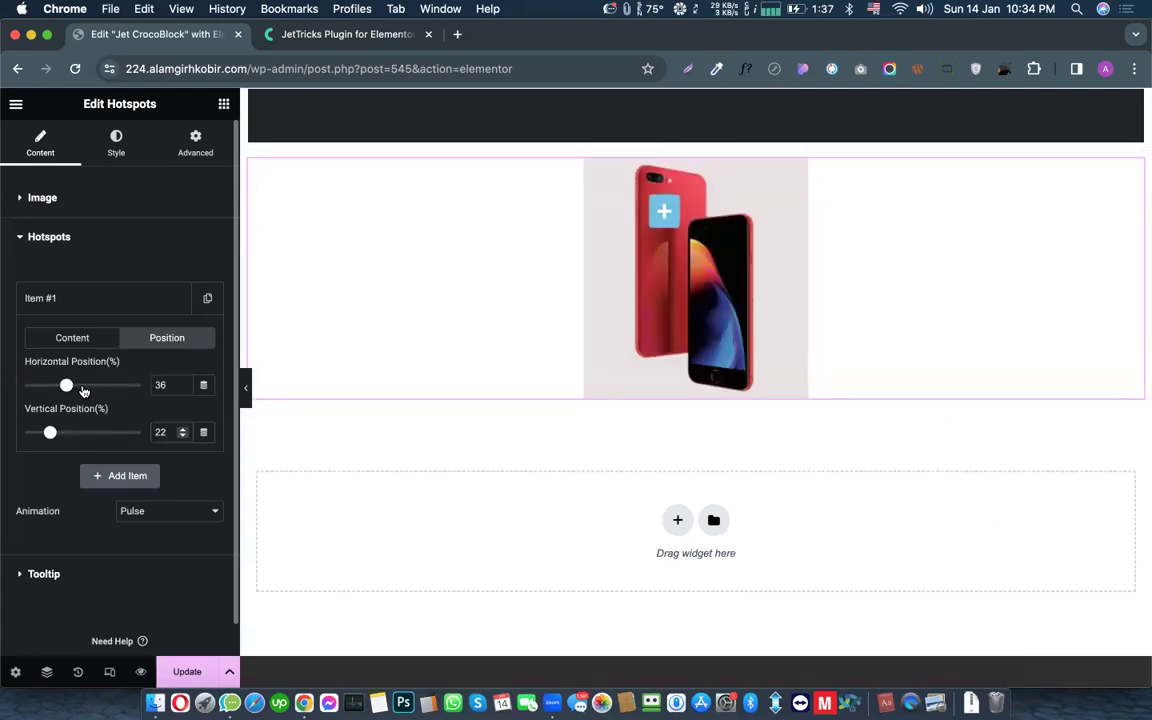
pyautogui.click(181, 436)
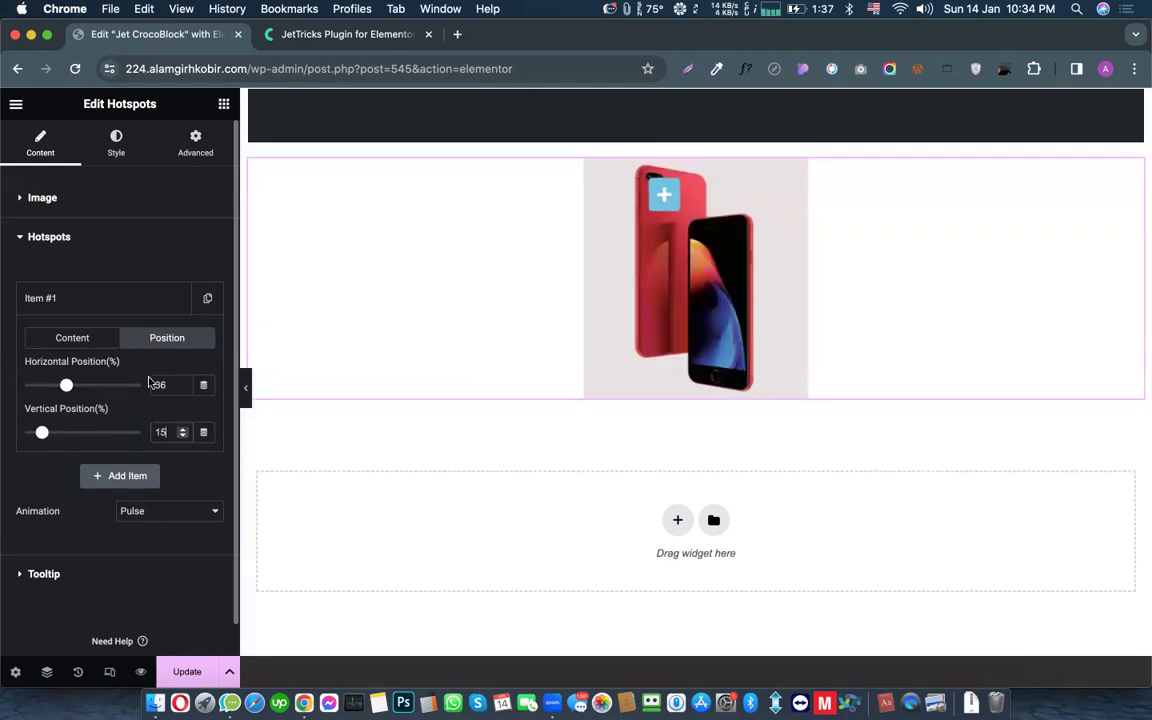
# Step: Set the first hotspot's horizontal position to 43%
pyautogui.click(181, 385)
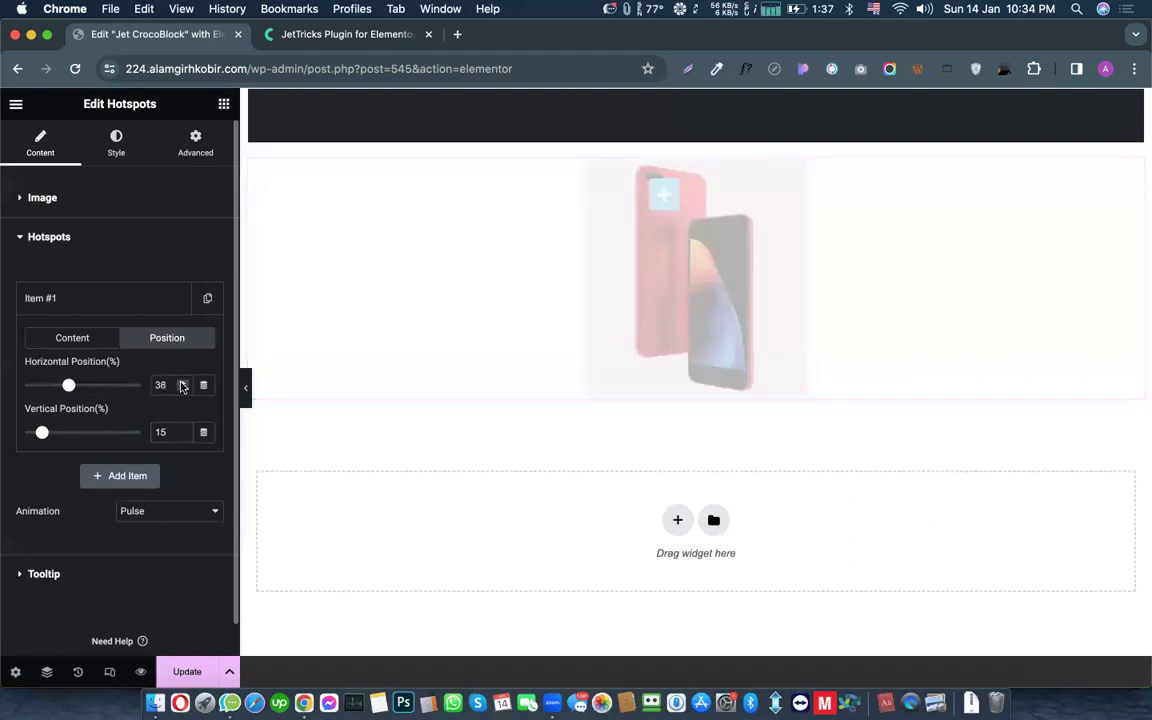
pyautogui.click(181, 385)
pyautogui.click(181, 385)
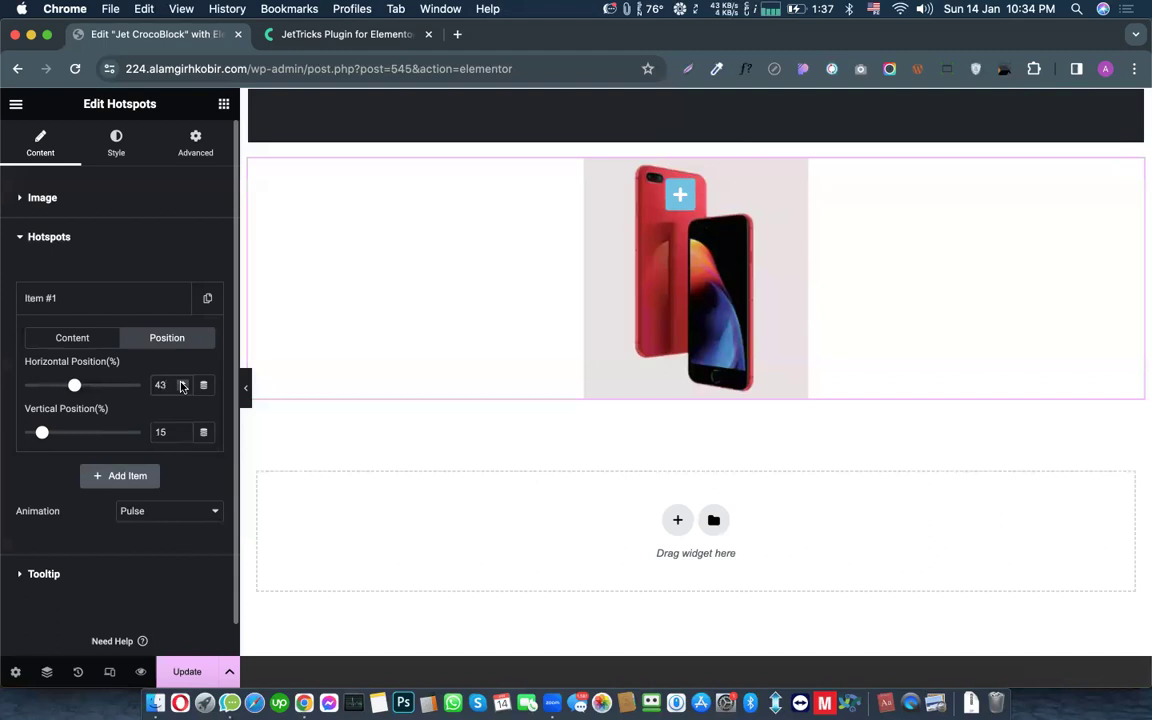
pyautogui.scroll(-1, 127, 355)
pyautogui.scroll(1, 126, 404)
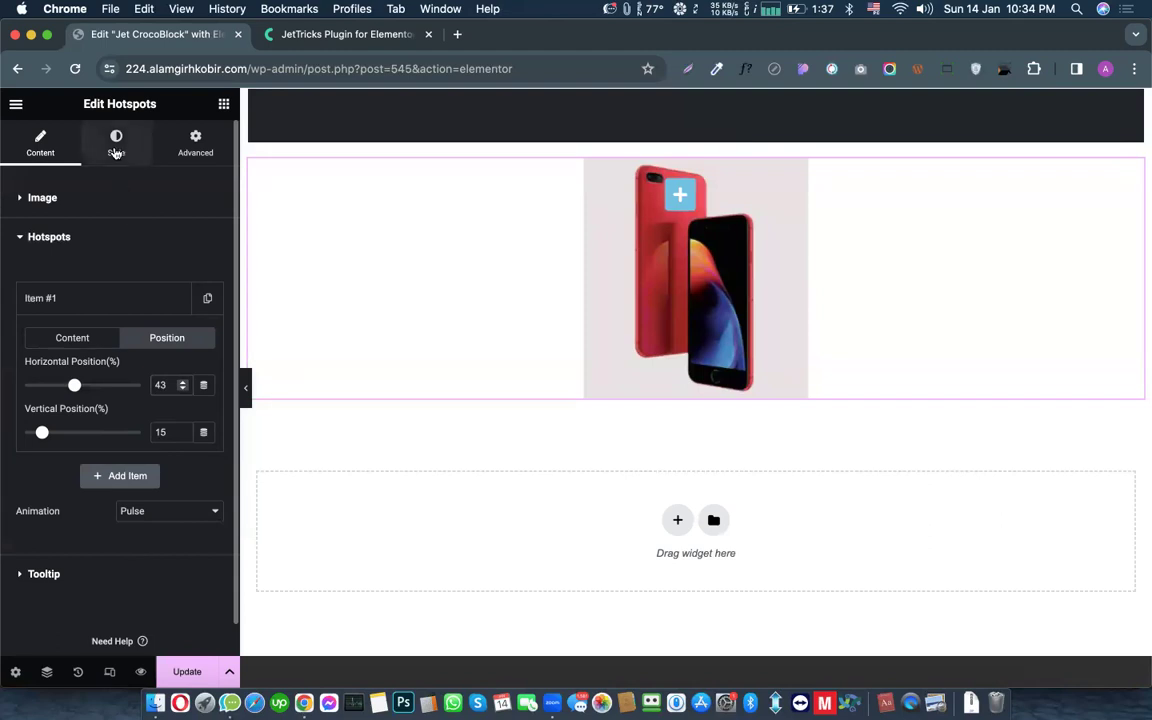
# Step: Set the hotspot's icon size to 10 px in the widget's style settings
pyautogui.click(116, 152)
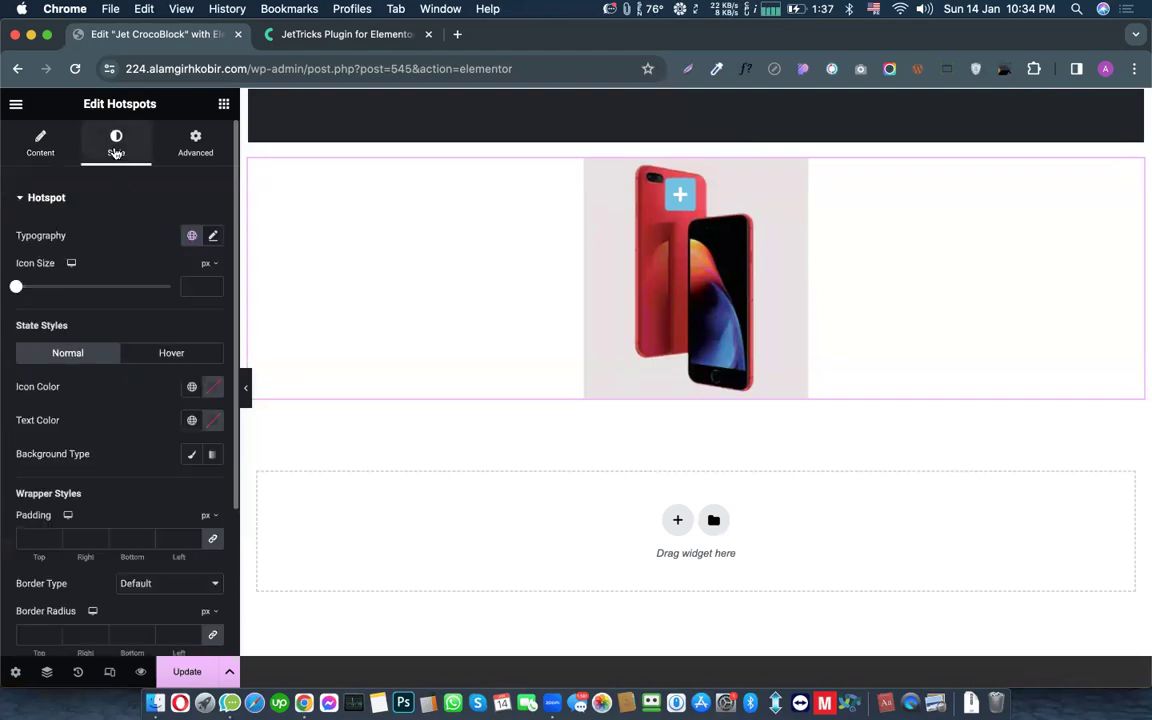
pyautogui.scroll(-1, 126, 324)
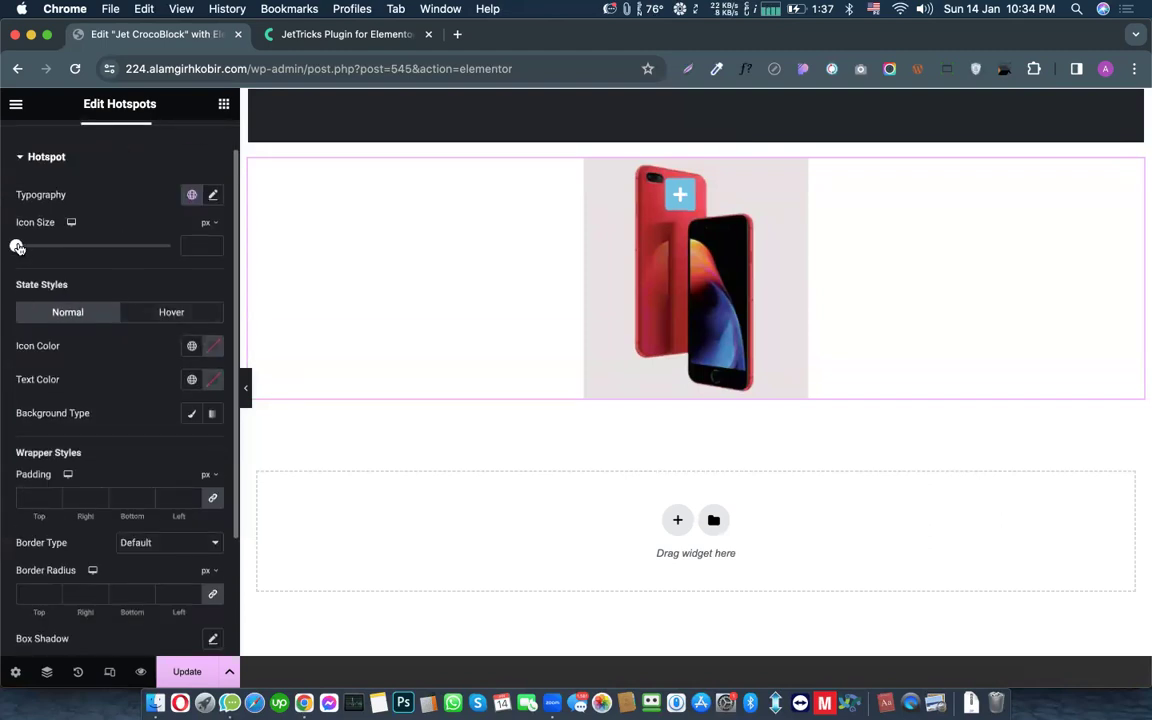
pyautogui.moveTo(35, 248); pyautogui.dragTo(27, 250)
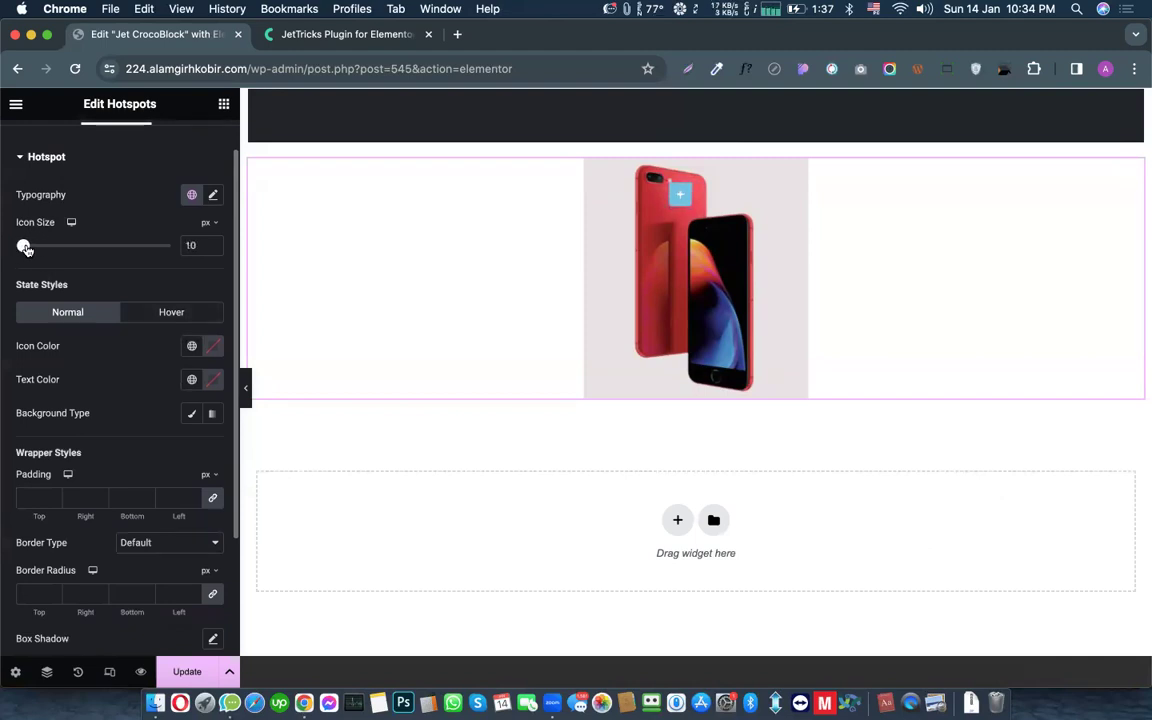
# Step: Set the hotspot's wrapper padding to 5 px and its border radius to 30 px on all sides
pyautogui.scroll(-1, 154, 334)
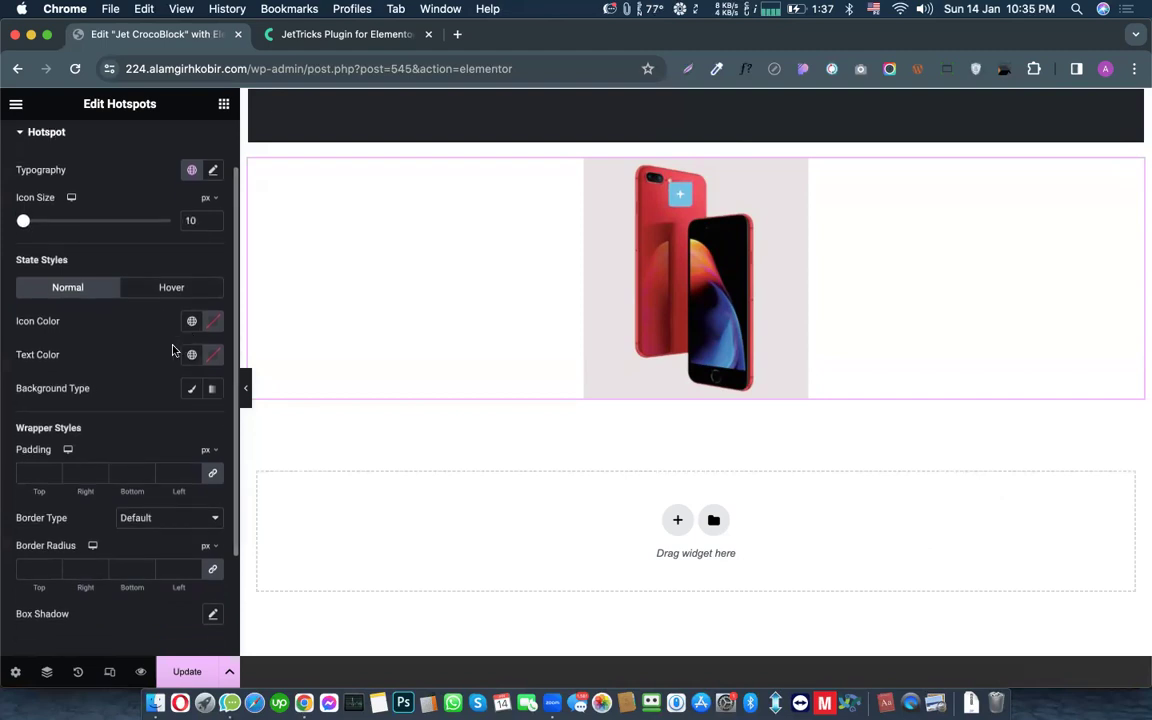
pyautogui.scroll(-3, 168, 347)
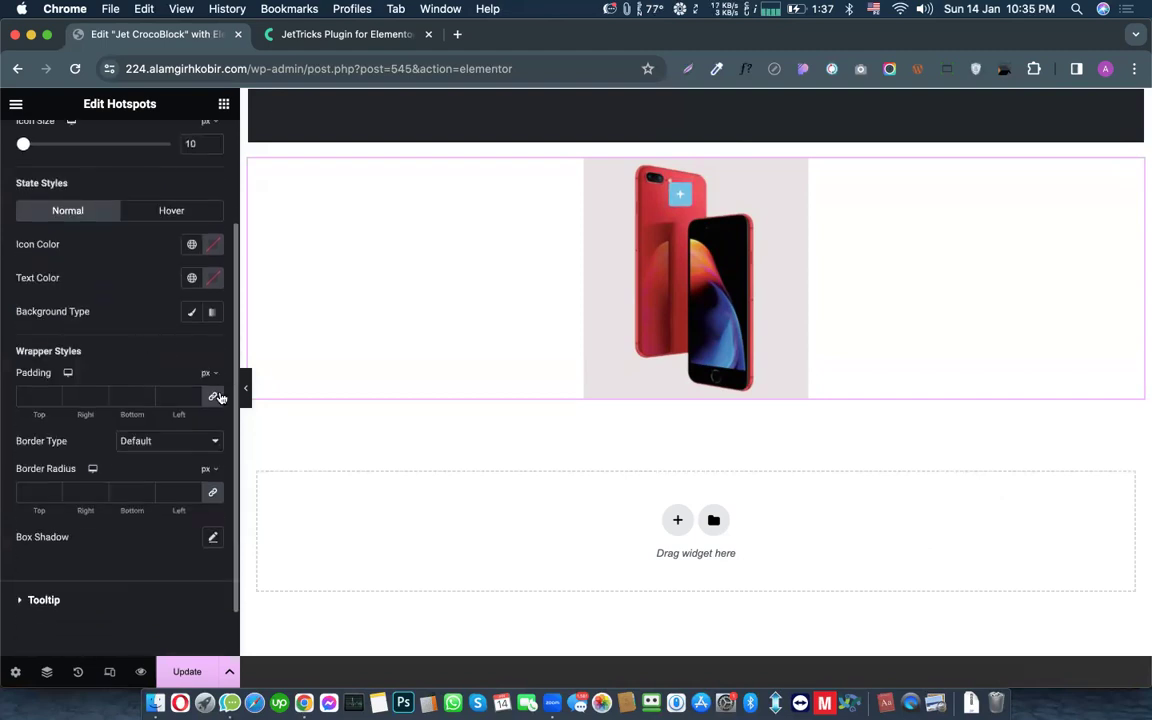
pyautogui.click(216, 397)
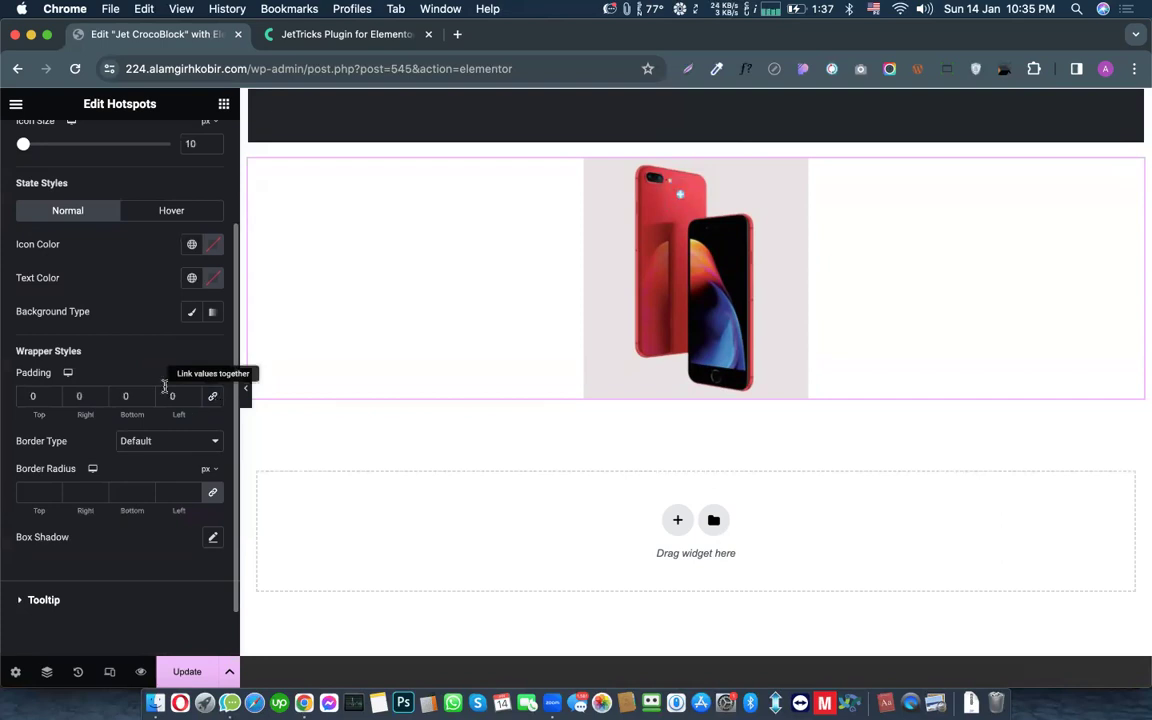
pyautogui.click(18, 377)
pyautogui.click(209, 401)
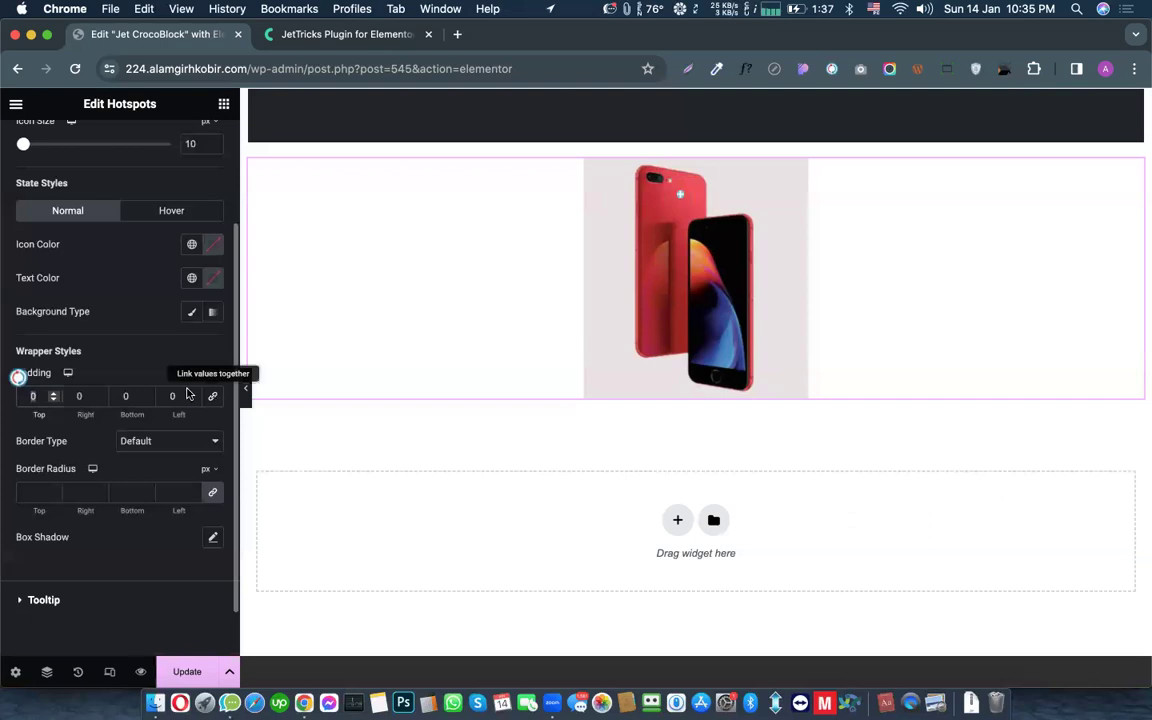
pyautogui.write('5')
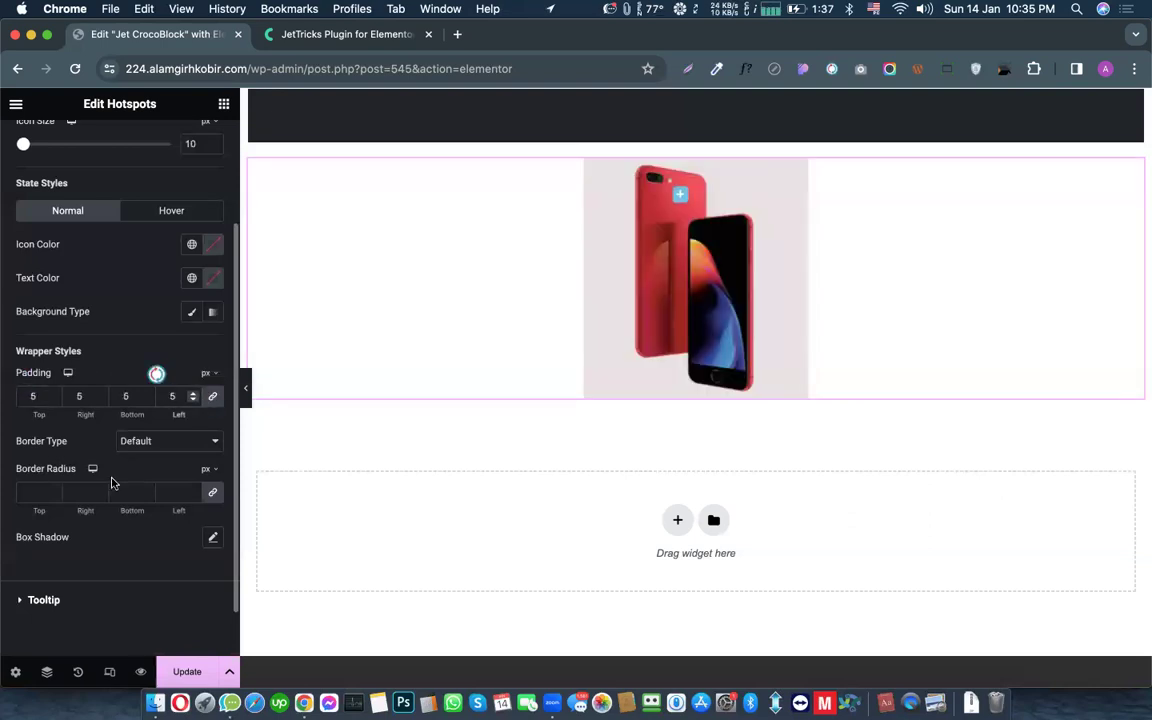
pyautogui.click(43, 492)
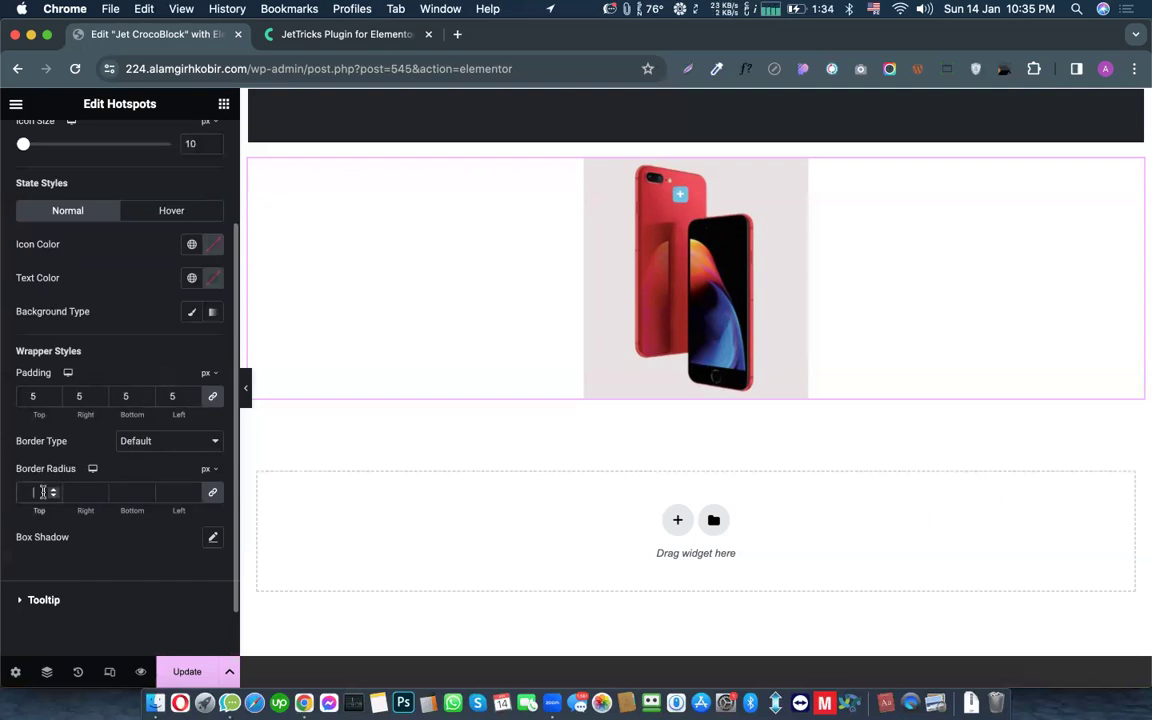
pyautogui.write('30')
pyautogui.click(88, 396)
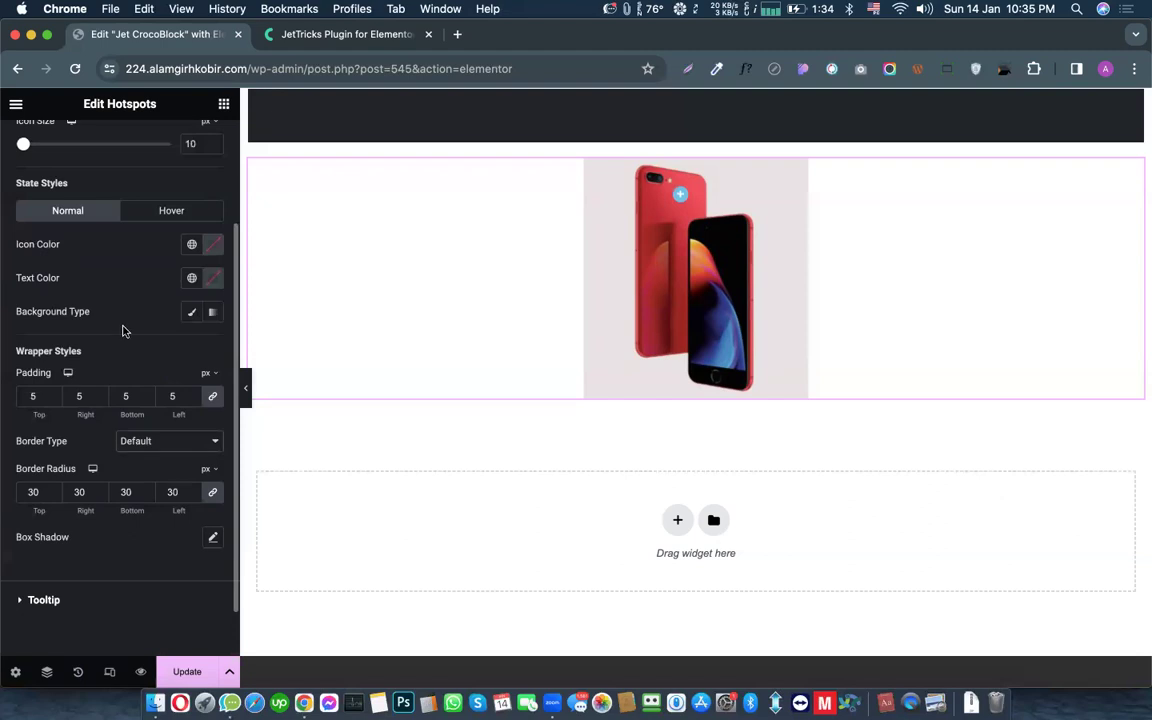
# Step: Give the hotspot's normal state a gradient background with #FF7171 as the first color
pyautogui.scroll(3, 118, 300)
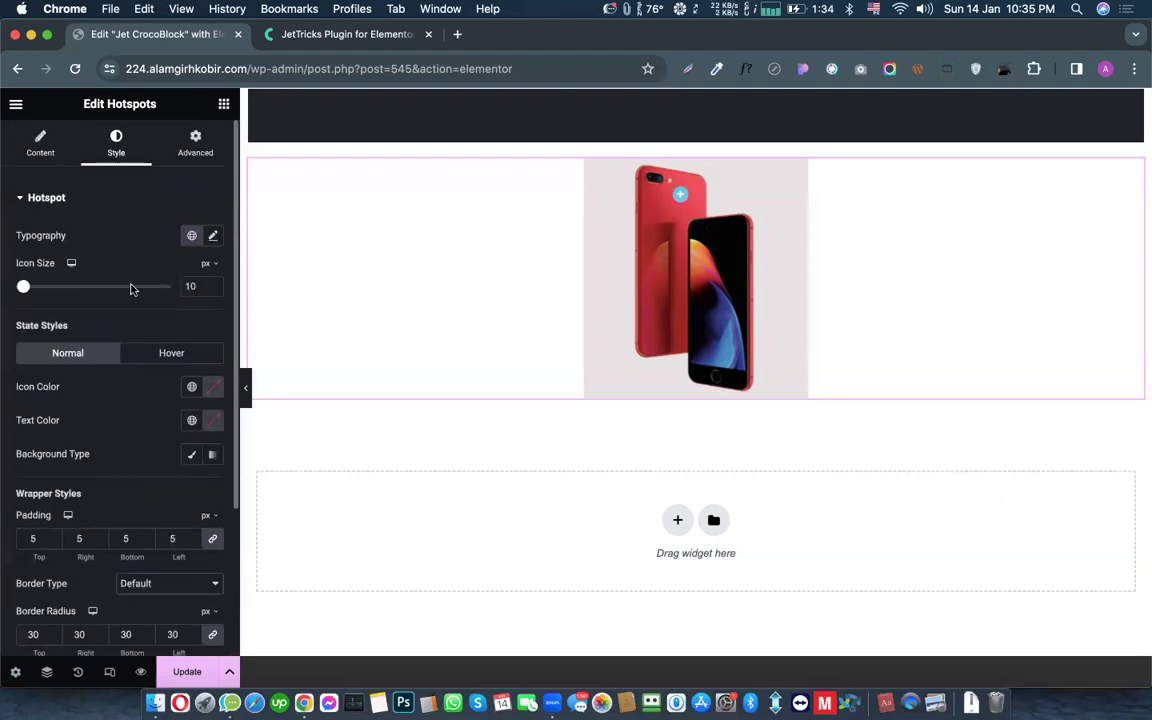
pyautogui.scroll(-3, 120, 340)
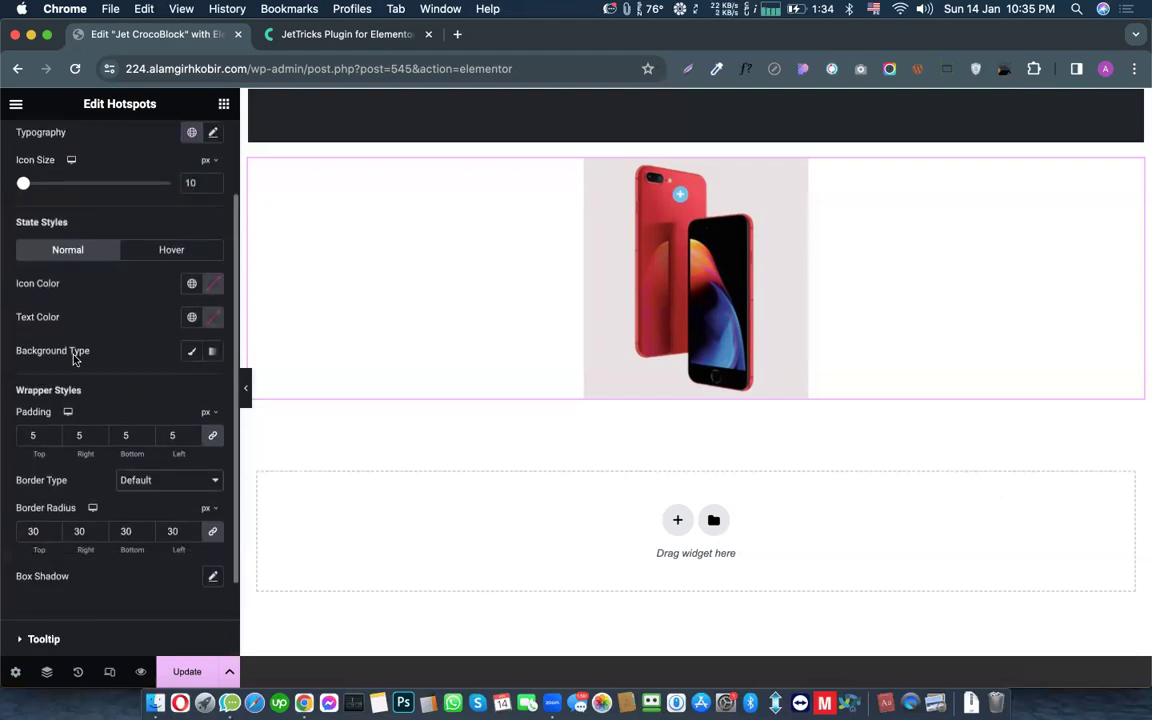
pyautogui.click(213, 311)
pyautogui.click(131, 311)
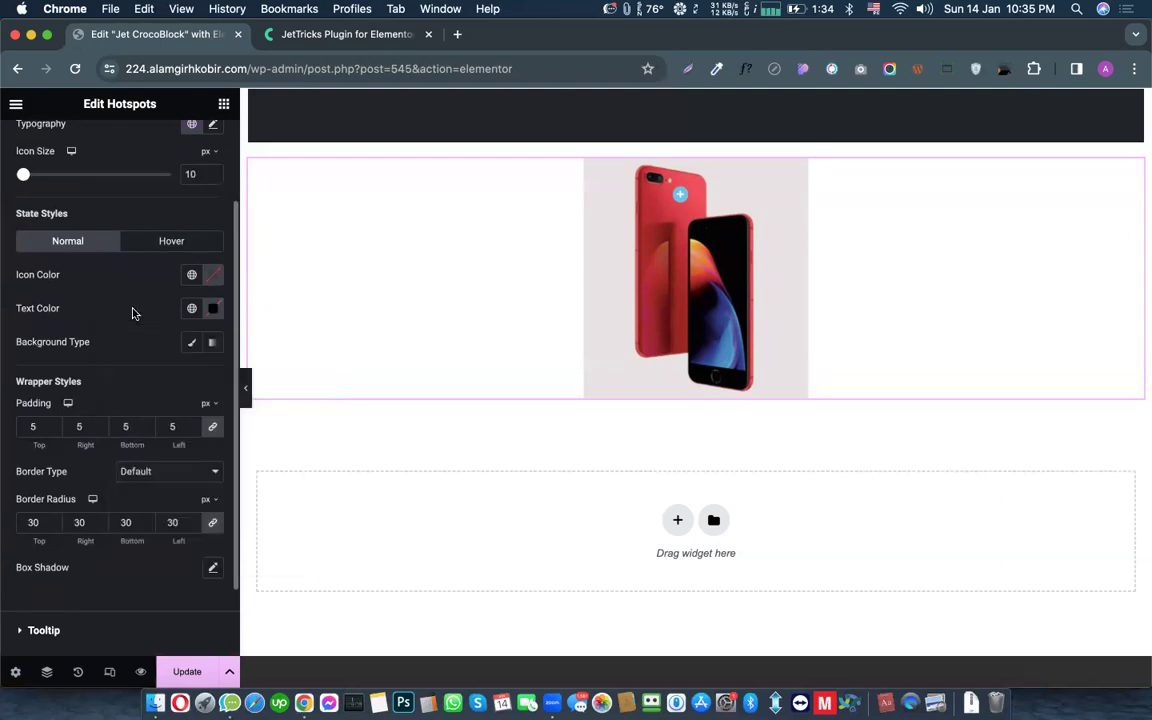
pyautogui.scroll(-1, 133, 314)
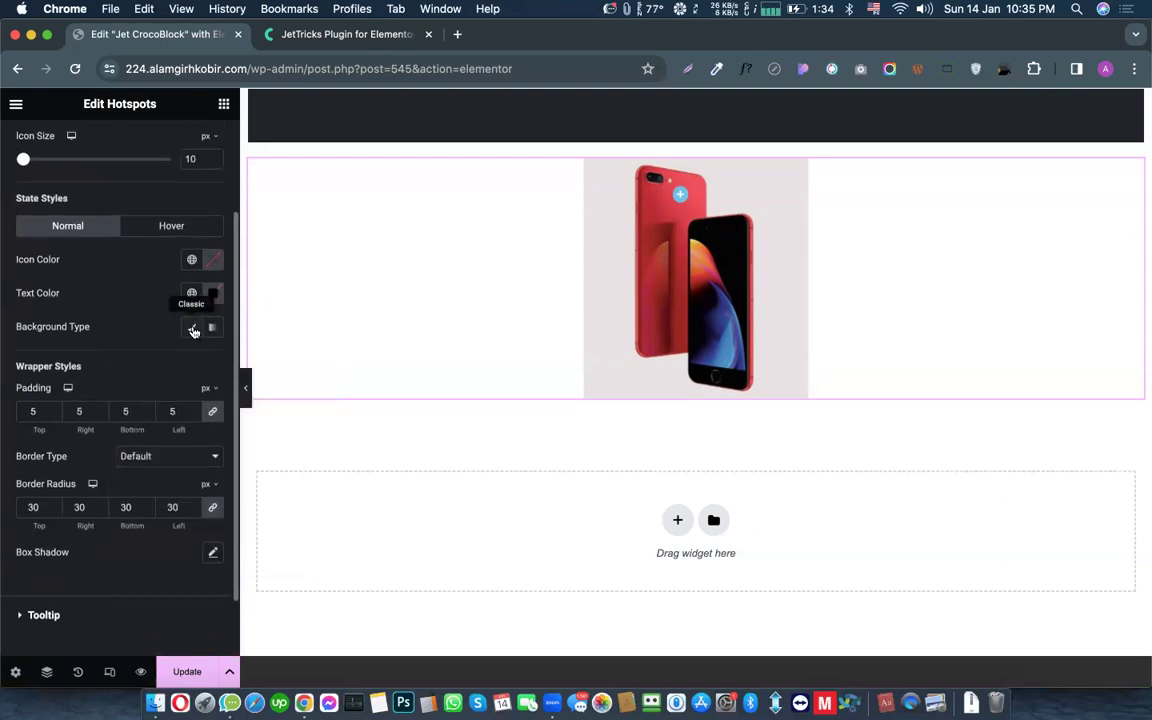
pyautogui.click(211, 331)
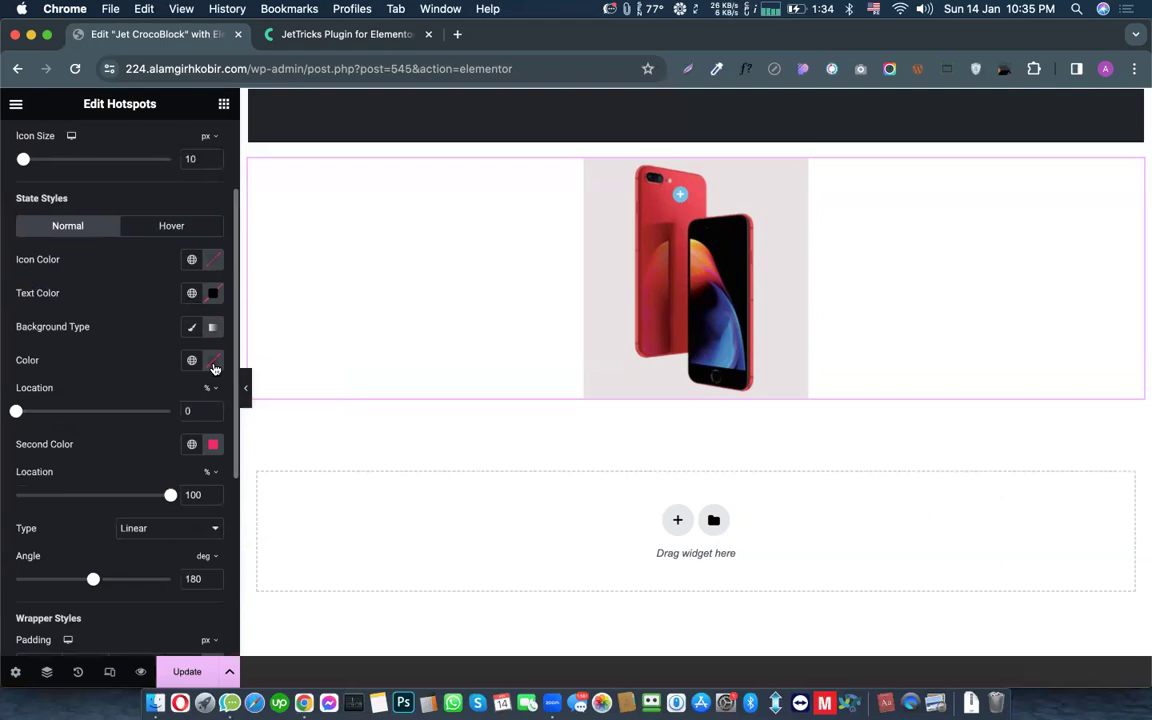
pyautogui.click(213, 360)
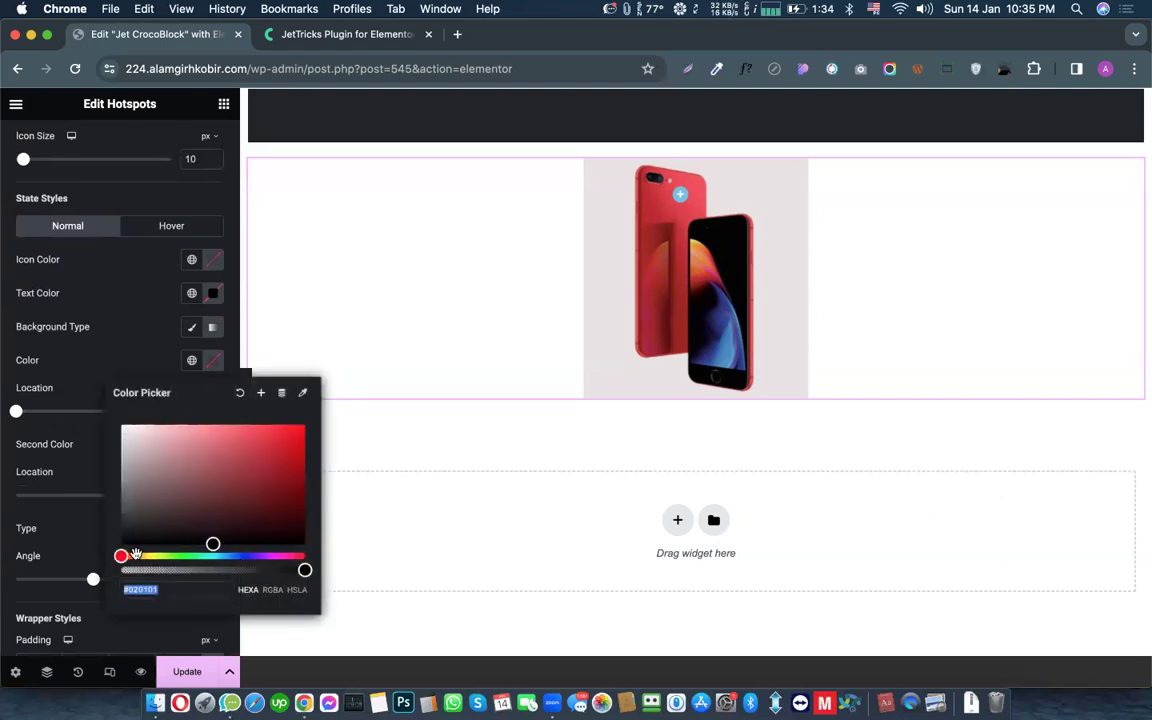
pyautogui.write('#E63535')
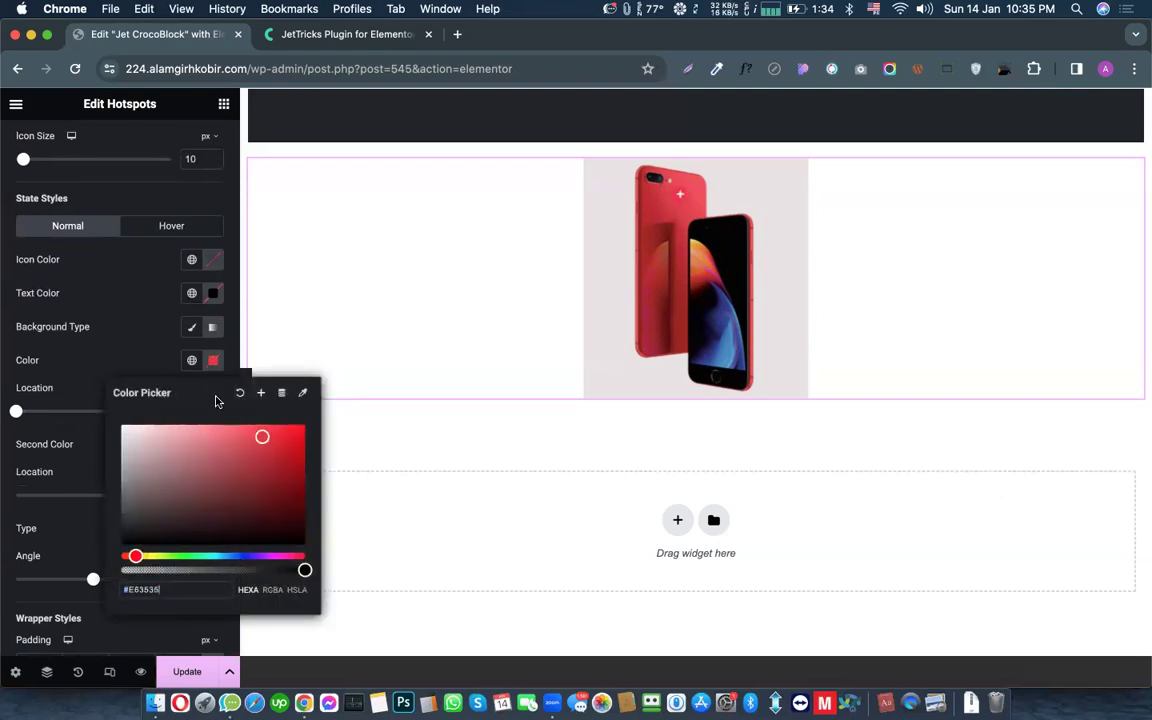
pyautogui.moveTo(262, 437); pyautogui.dragTo(223, 425)
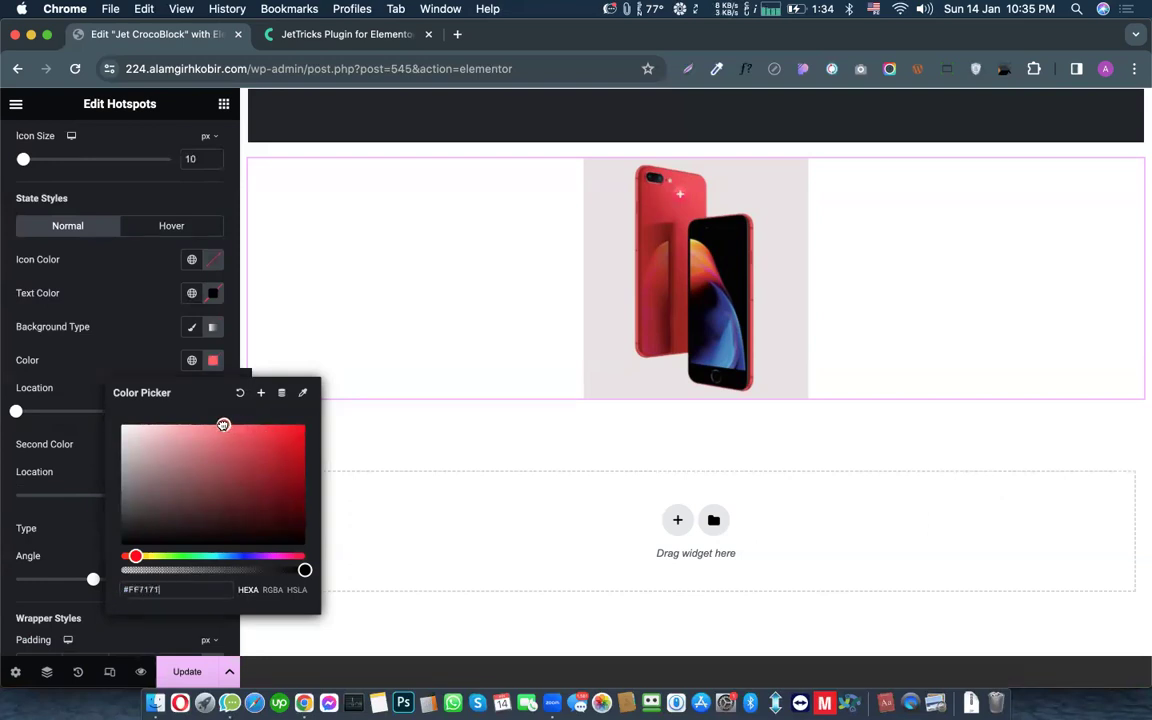
# Step: Set the hotspot's normal-state text color to a near-black shade
pyautogui.click(213, 293)
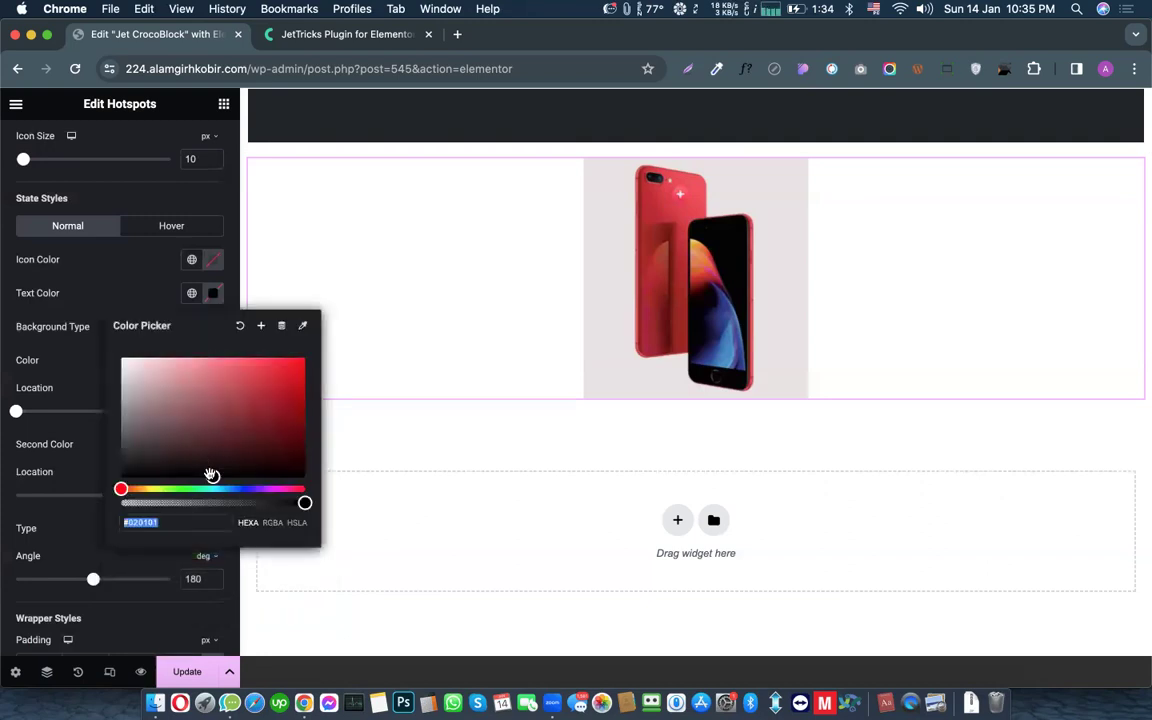
pyautogui.click(152, 469)
pyautogui.click(159, 443)
pyautogui.click(140, 469)
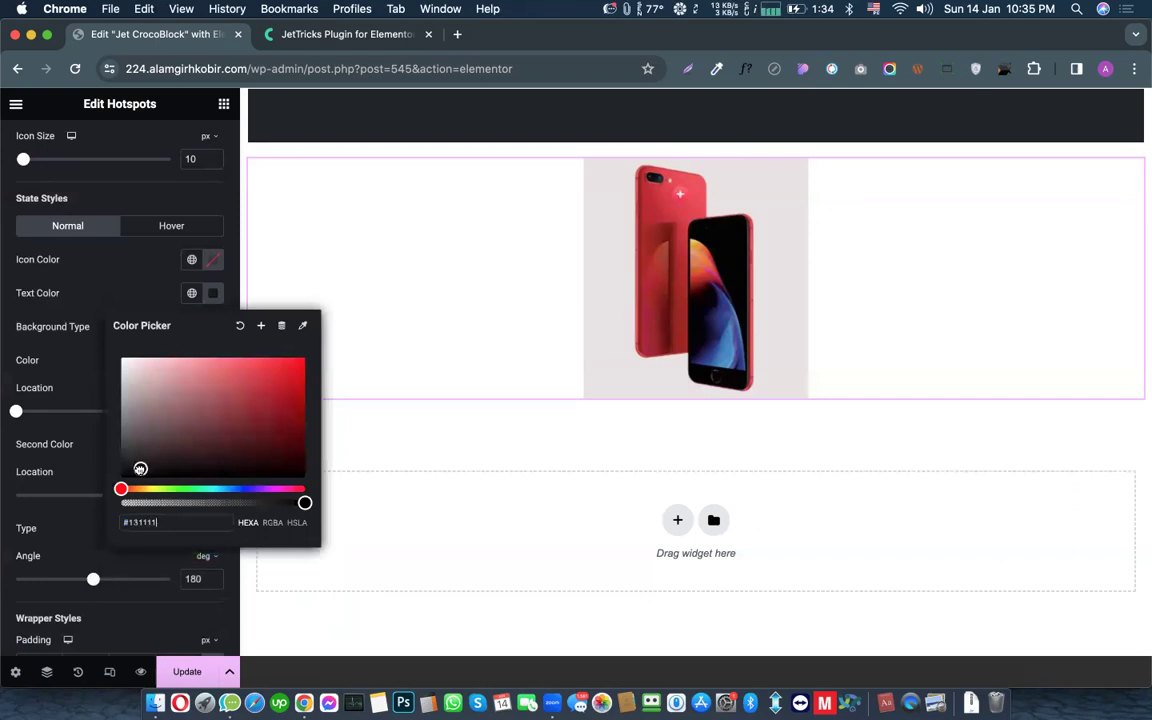
pyautogui.moveTo(120, 488); pyautogui.dragTo(141, 464)
pyautogui.click(86, 375)
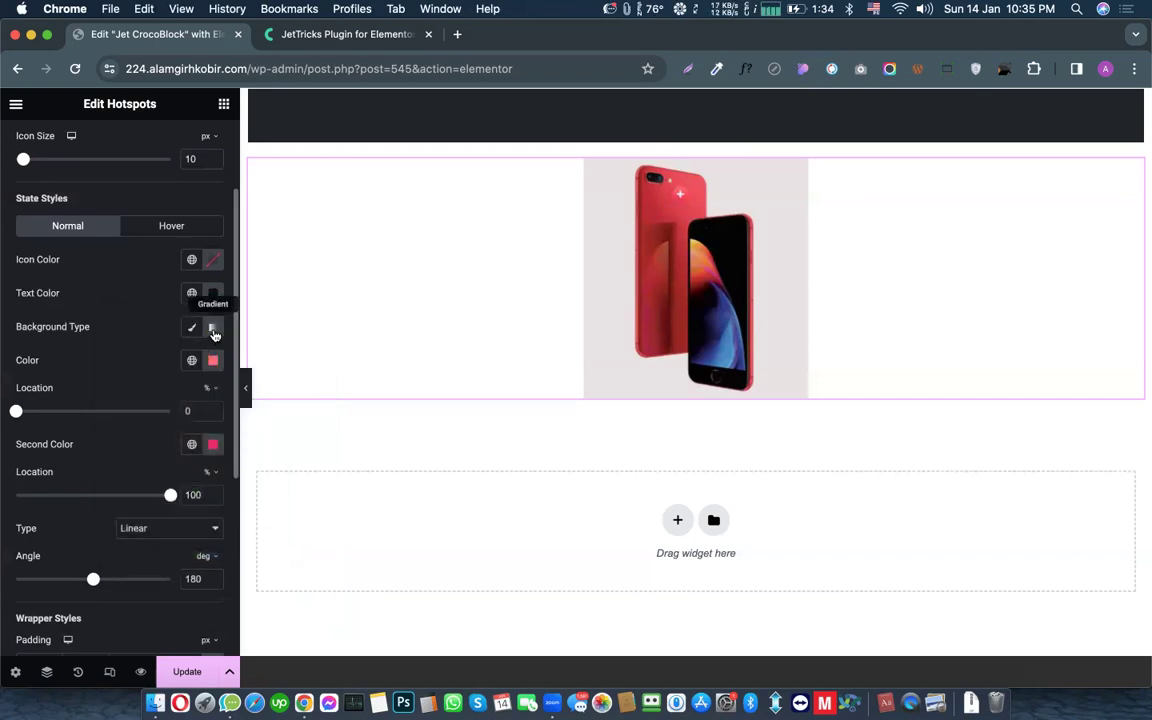
# Step: Set the second color of the hotspot's background gradient to dark gray #2D2829
pyautogui.click(213, 448)
pyautogui.moveTo(147, 329)
pyautogui.mouseDown()
pyautogui.moveTo(128, 352)
pyautogui.moveTo(141, 336)
pyautogui.mouseUp()
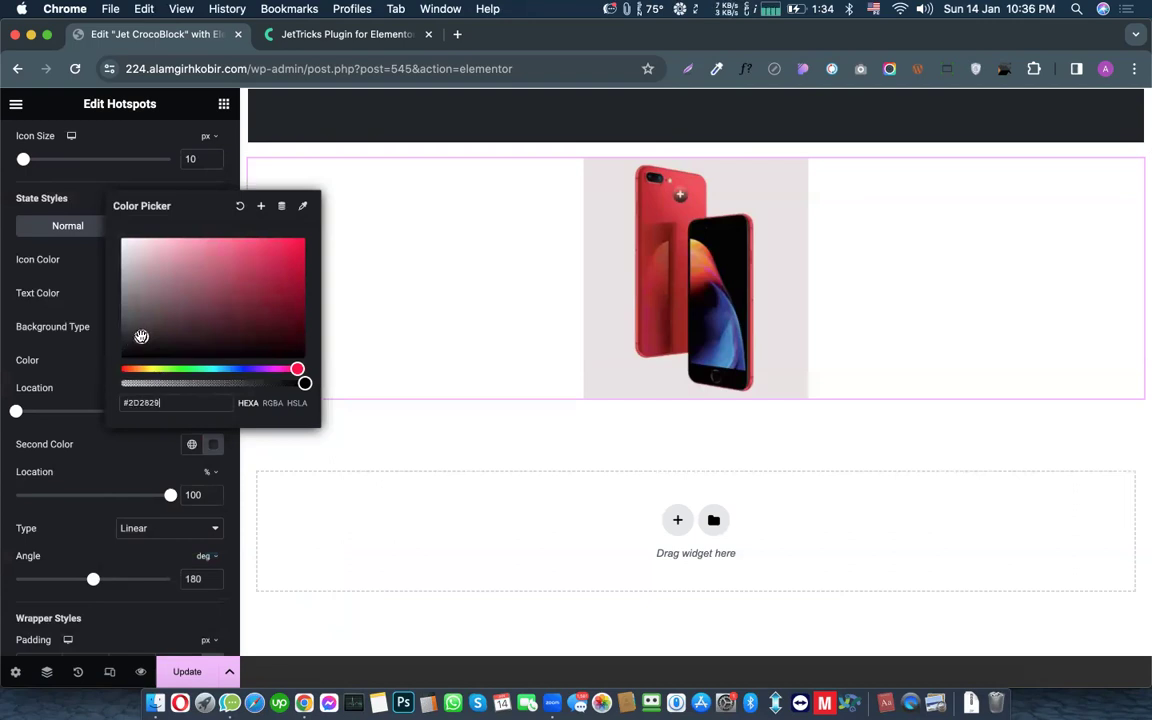
pyautogui.click(113, 377)
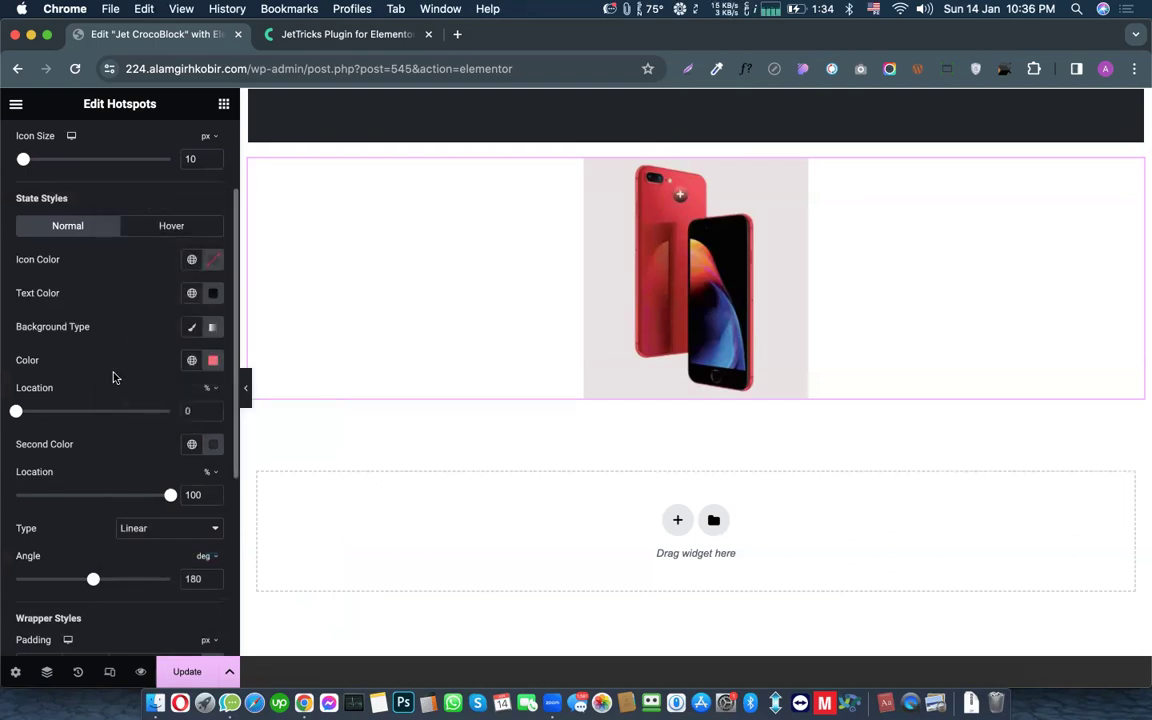
# Step: Add a box shadow to the hotspot wrapper with color rgba(222, 32, 32, 0.5), horizontal offset 20 and blur 24
pyautogui.scroll(-3, 147, 442)
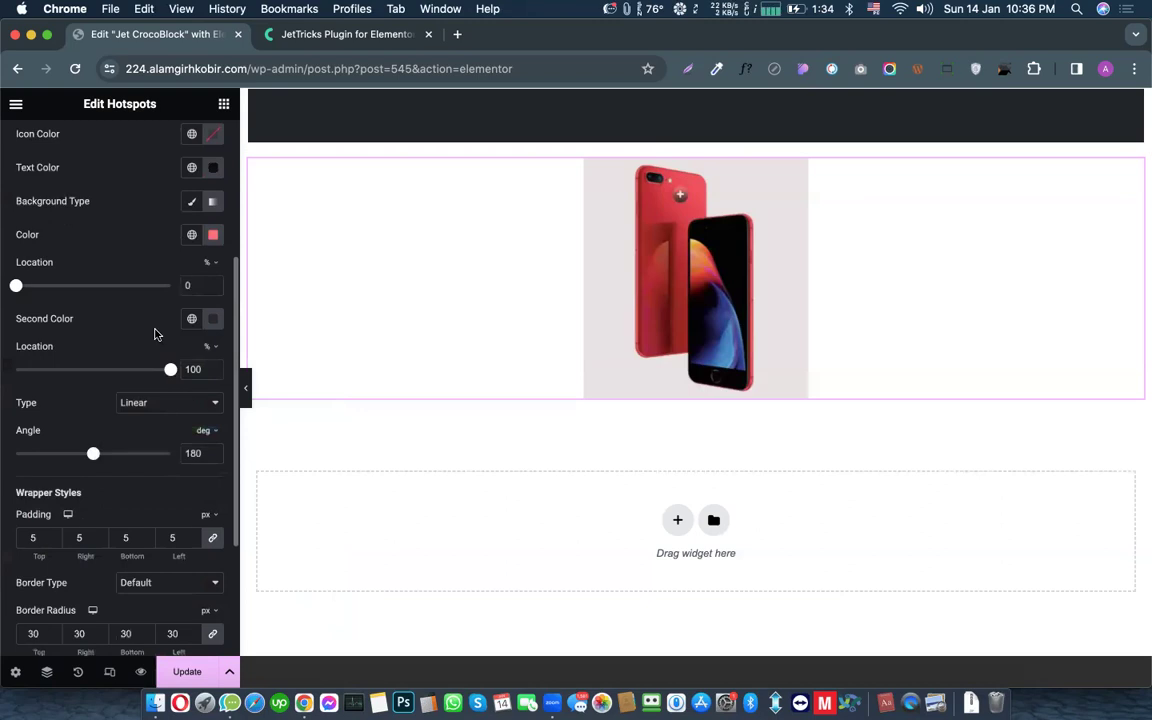
pyautogui.scroll(-3, 155, 334)
pyautogui.scroll(-2, 207, 447)
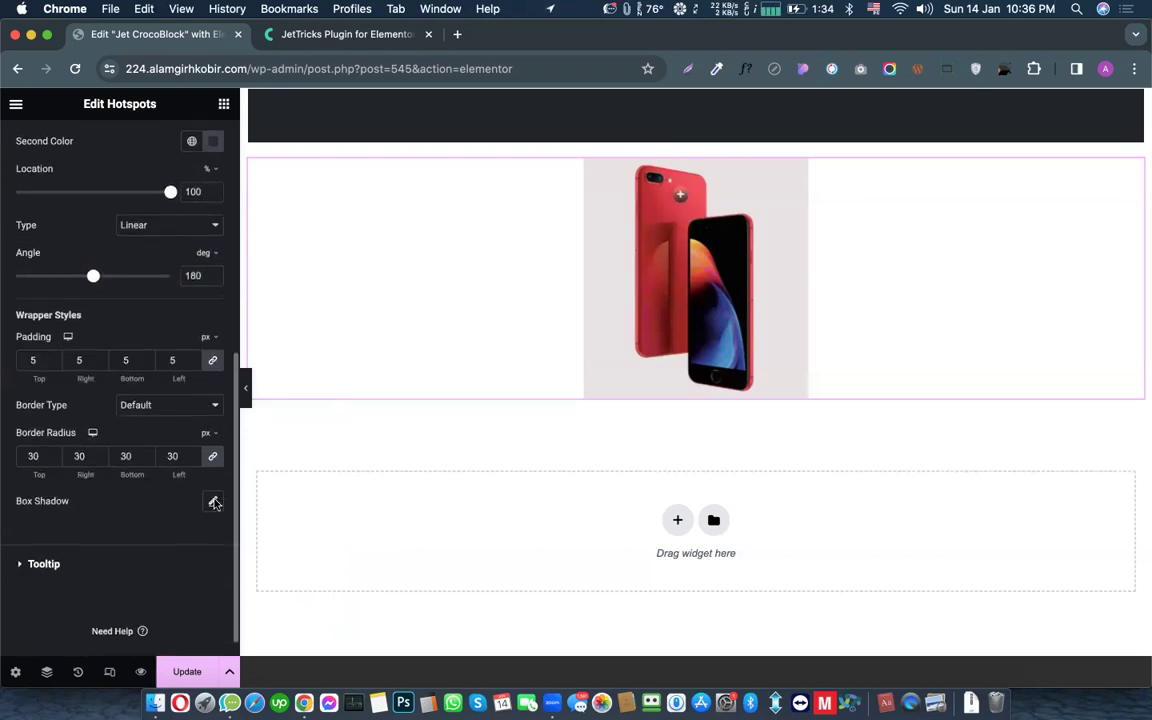
pyautogui.click(212, 479)
pyautogui.scroll(-1, 205, 478)
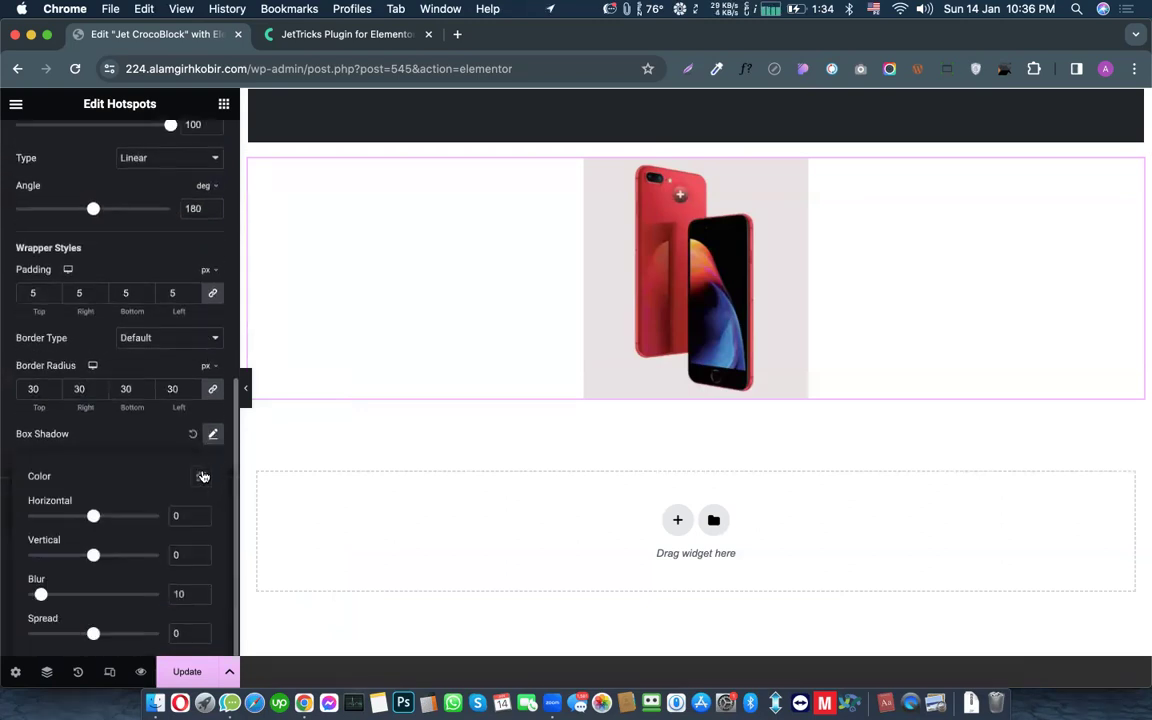
pyautogui.click(202, 476)
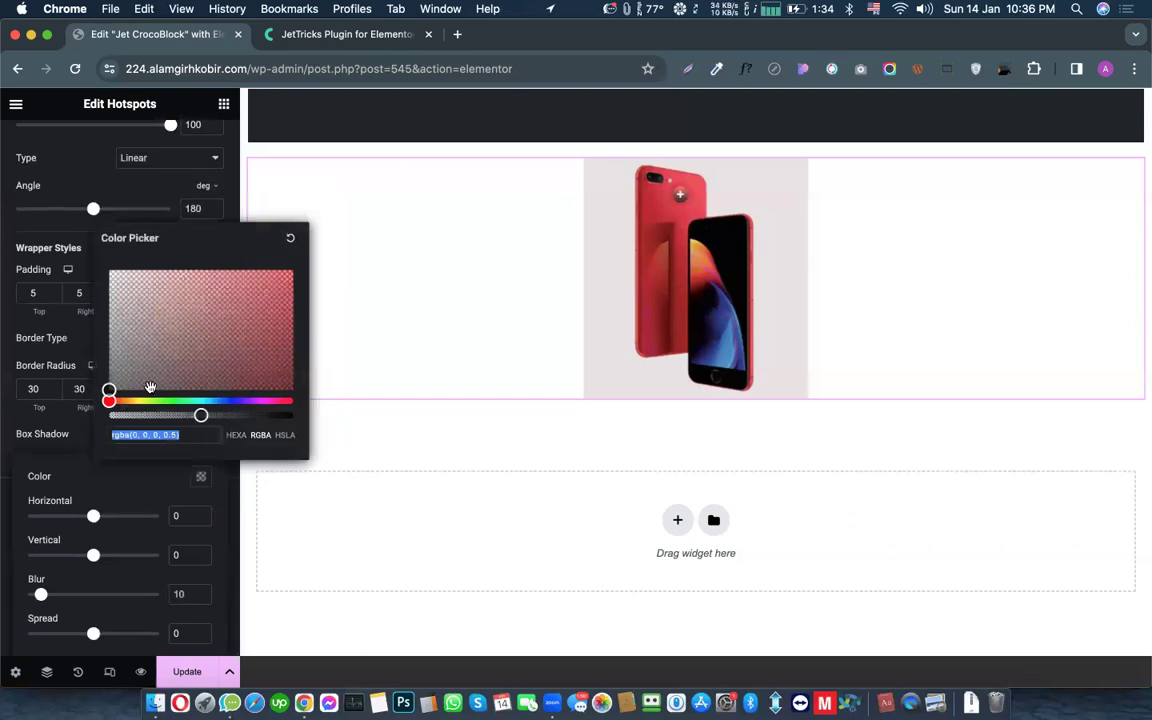
pyautogui.moveTo(173, 350); pyautogui.dragTo(264, 286)
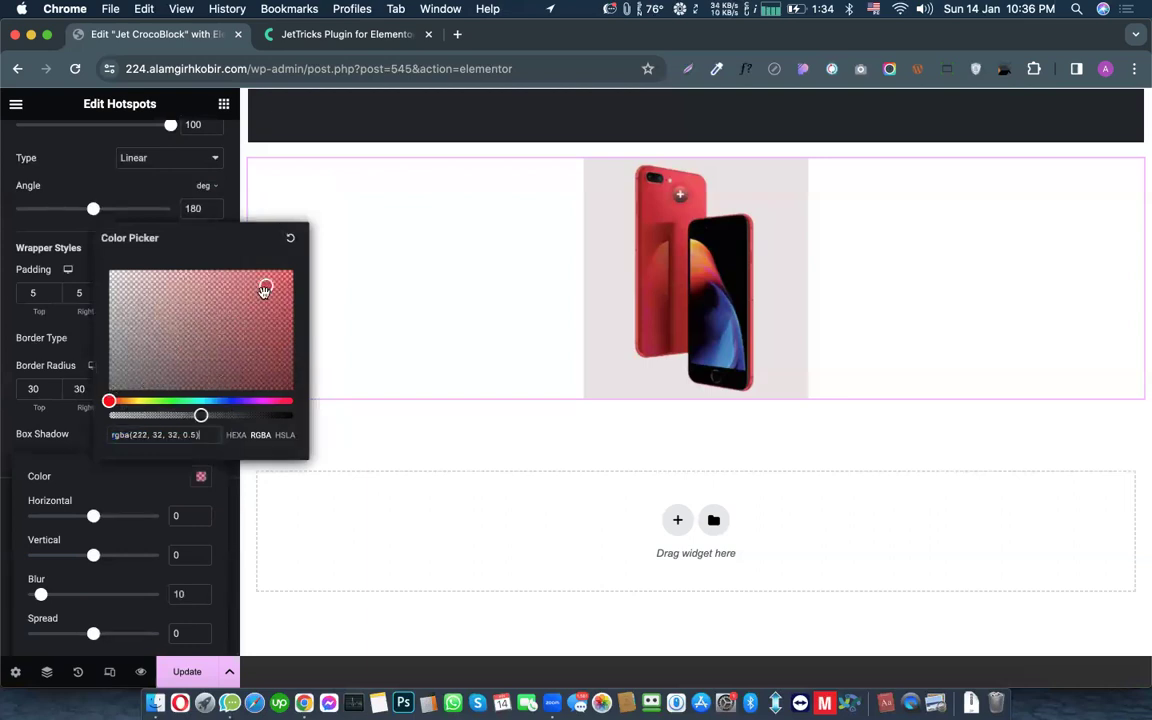
pyautogui.click(157, 519)
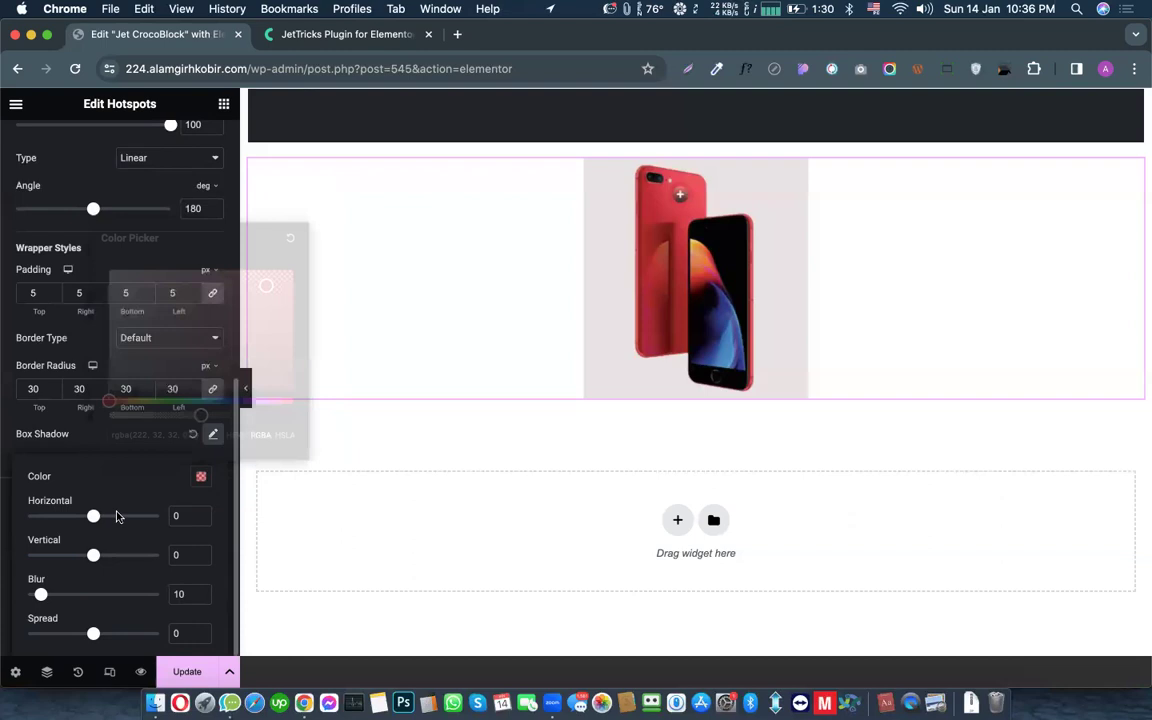
pyautogui.moveTo(94, 518); pyautogui.dragTo(107, 517)
pyautogui.moveTo(41, 595); pyautogui.dragTo(59, 594)
# Step: Change the hotspot's box shadow color to near-black rgba(11, 11, 11, 0.65)
pyautogui.click(201, 476)
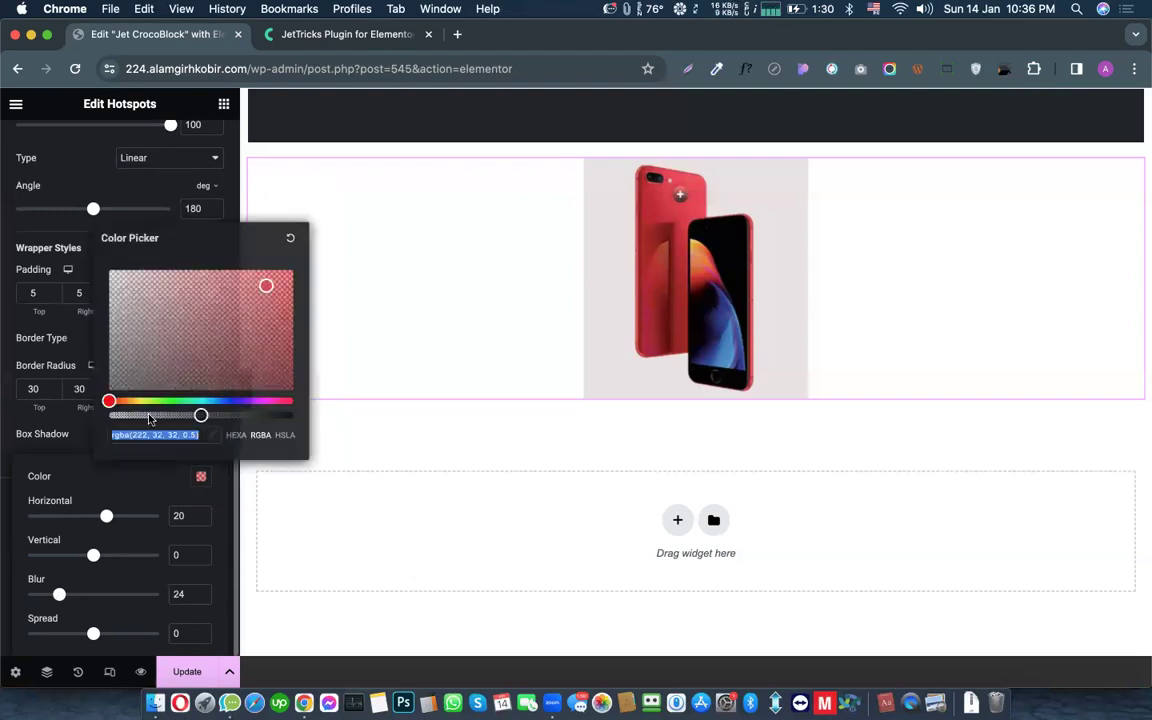
pyautogui.click(109, 389)
pyautogui.moveTo(106, 389); pyautogui.dragTo(108, 385)
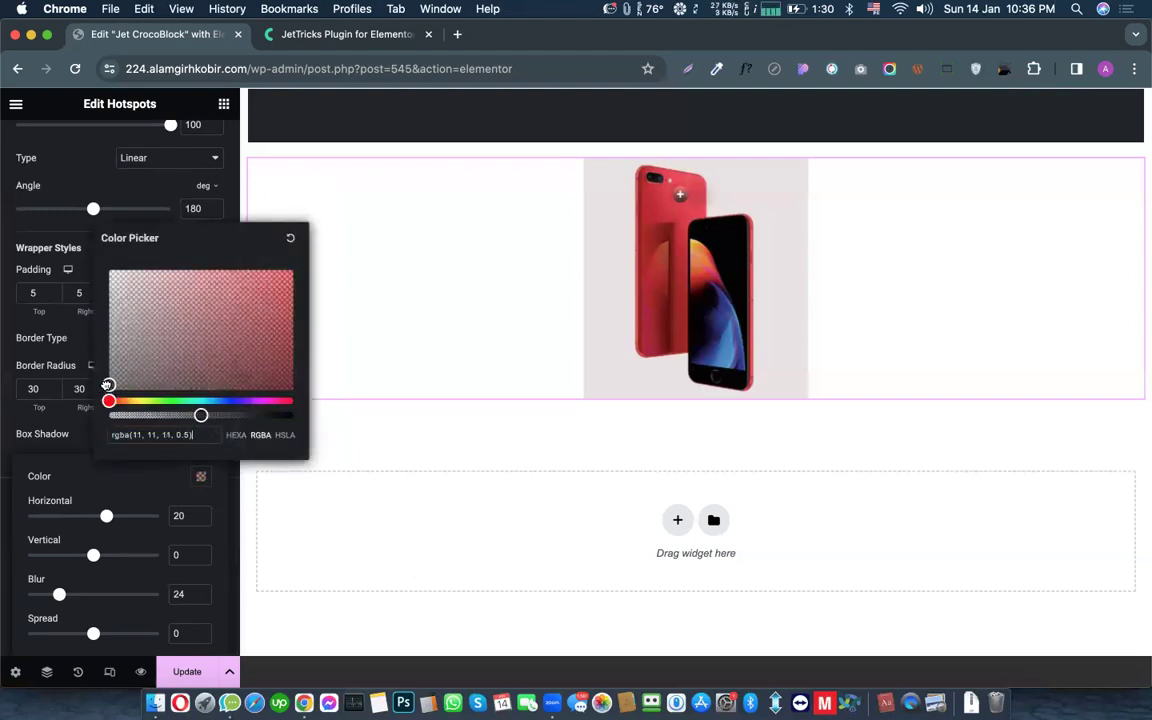
pyautogui.click(201, 476)
pyautogui.click(204, 484)
pyautogui.click(229, 415)
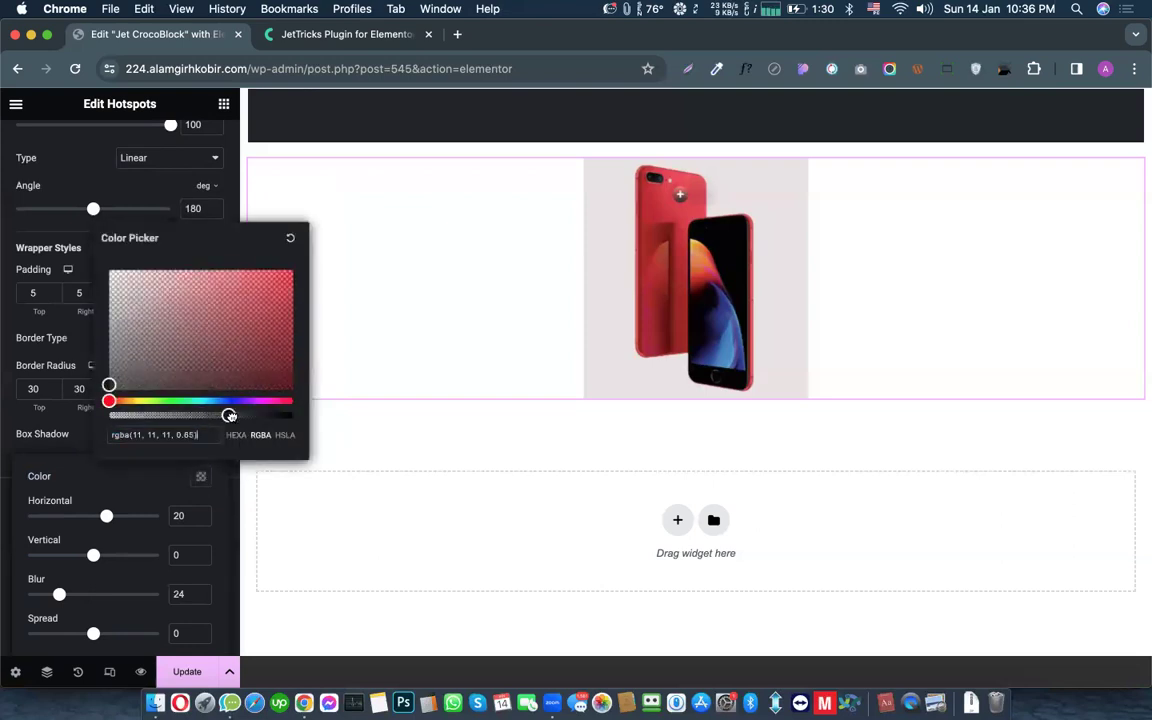
# Step: Set the box shadow's horizontal offset to 2 and slightly increase its spread
pyautogui.click(106, 517)
pyautogui.moveTo(106, 517); pyautogui.dragTo(92, 518)
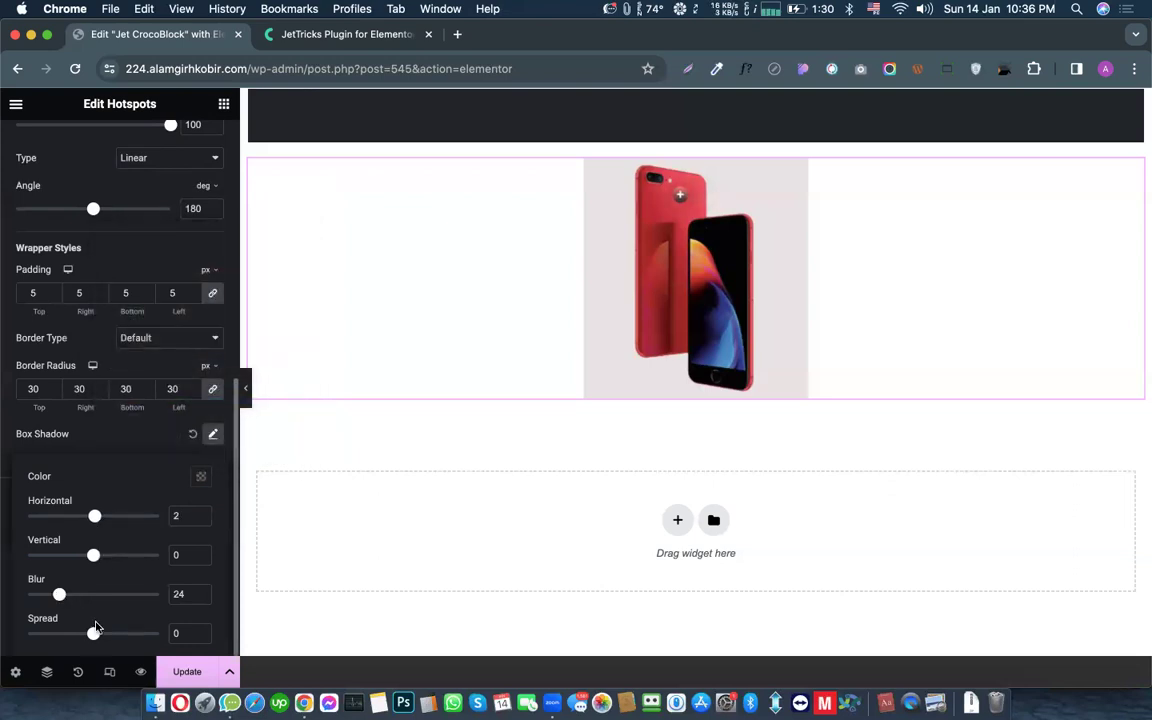
pyautogui.moveTo(92, 635); pyautogui.dragTo(97, 636)
pyautogui.click(126, 452)
# Step: Check the hotspot and its tooltip on the canvas with the editor panel temporarily hidden
pyautogui.moveTo(680, 196)
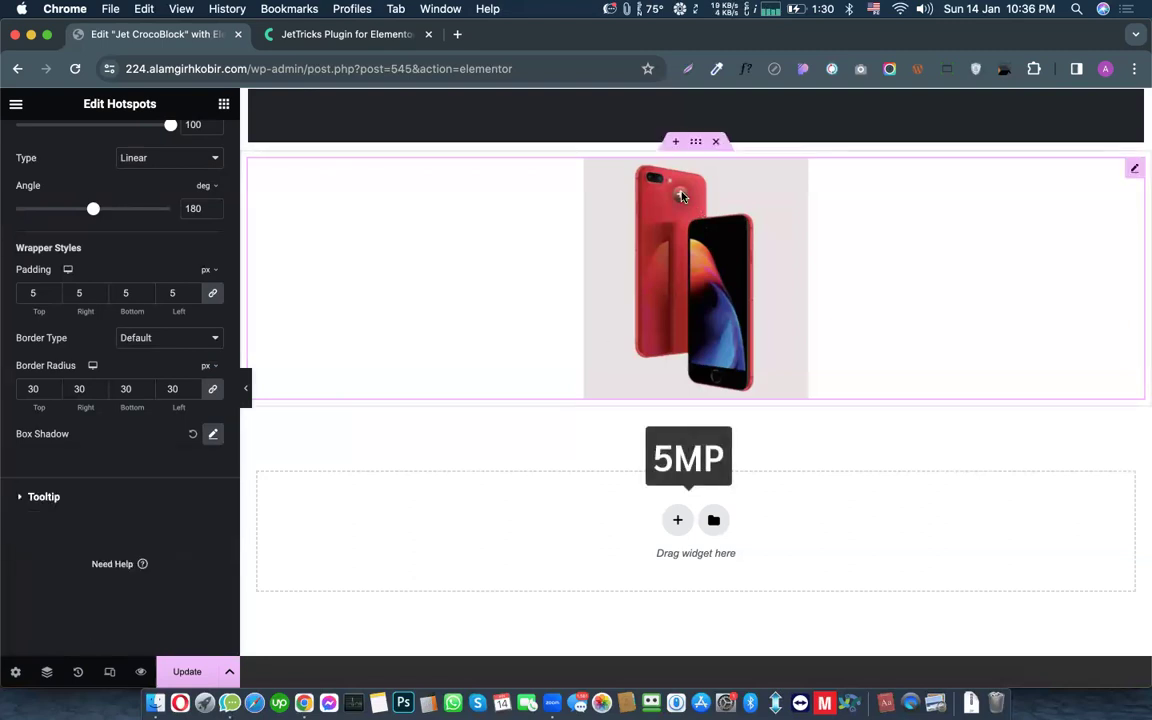
pyautogui.click(245, 393)
pyautogui.moveTo(560, 197)
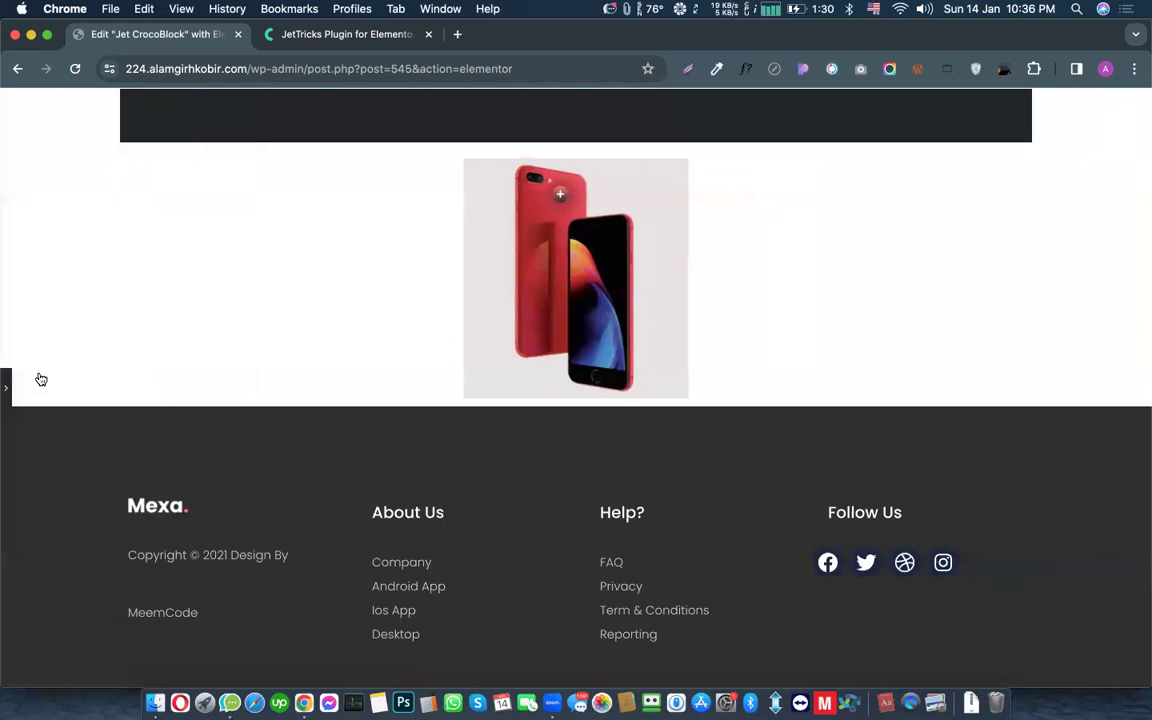
pyautogui.click(6, 387)
# Step: Update the page and preview the styled hotspot on the front end
pyautogui.click(163, 671)
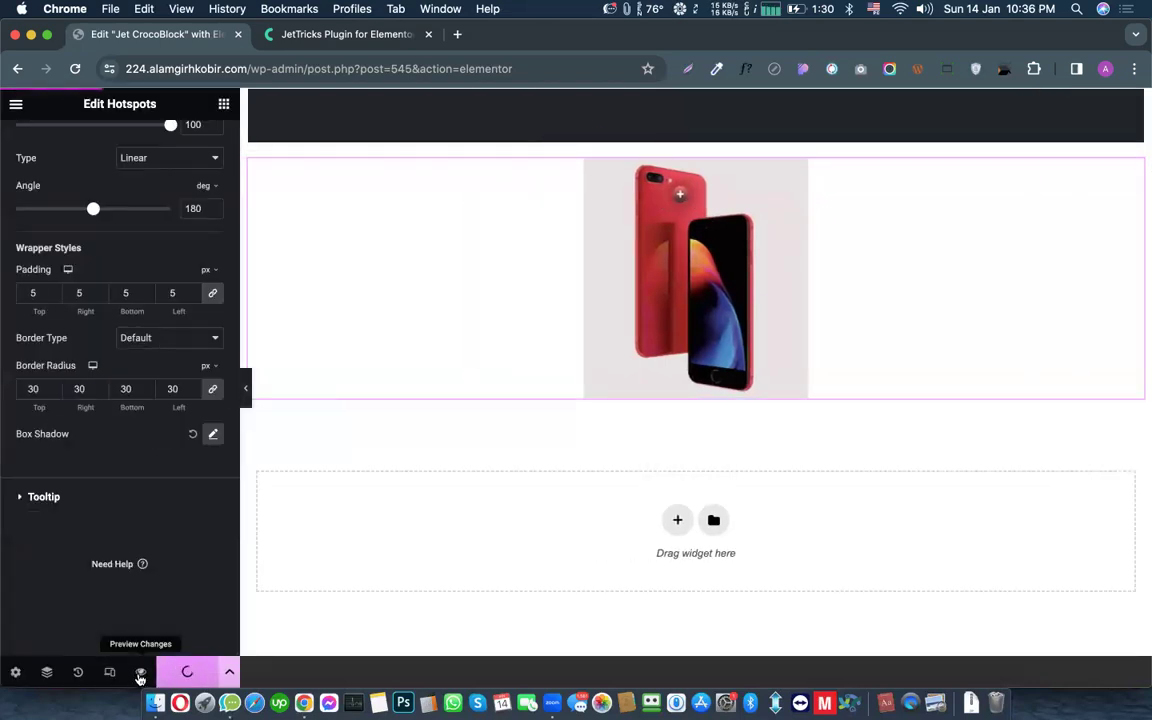
pyautogui.click(140, 674)
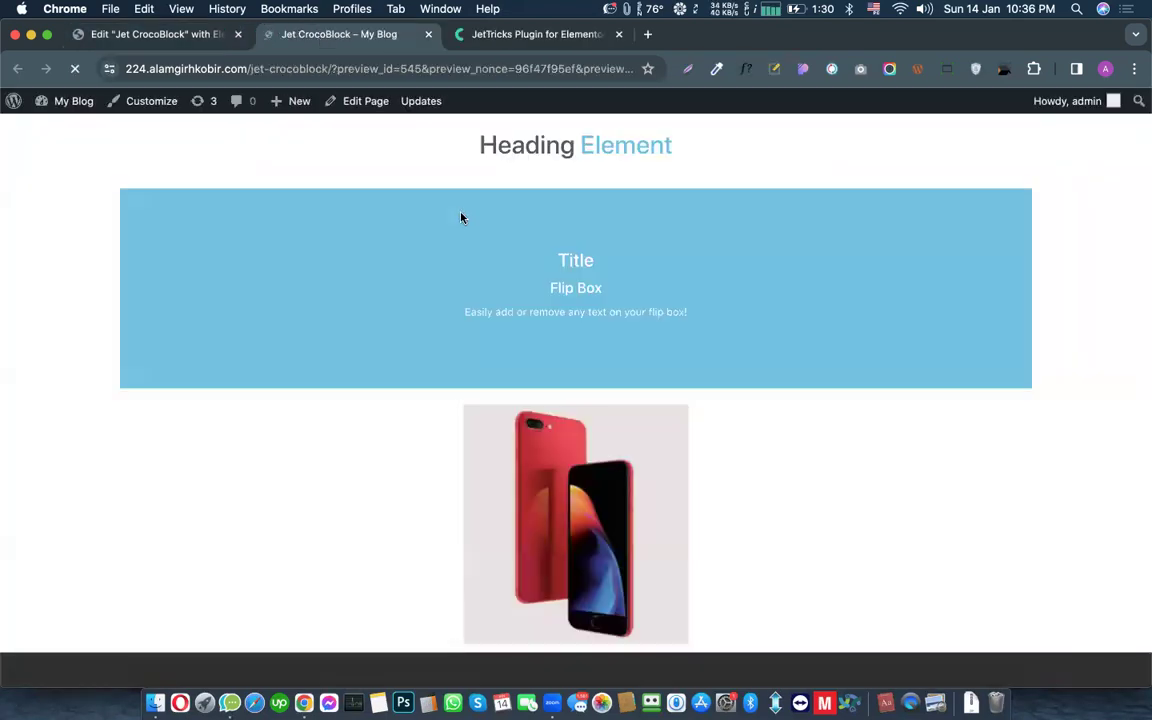
pyautogui.scroll(-5, 557, 283)
pyautogui.moveTo(561, 177)
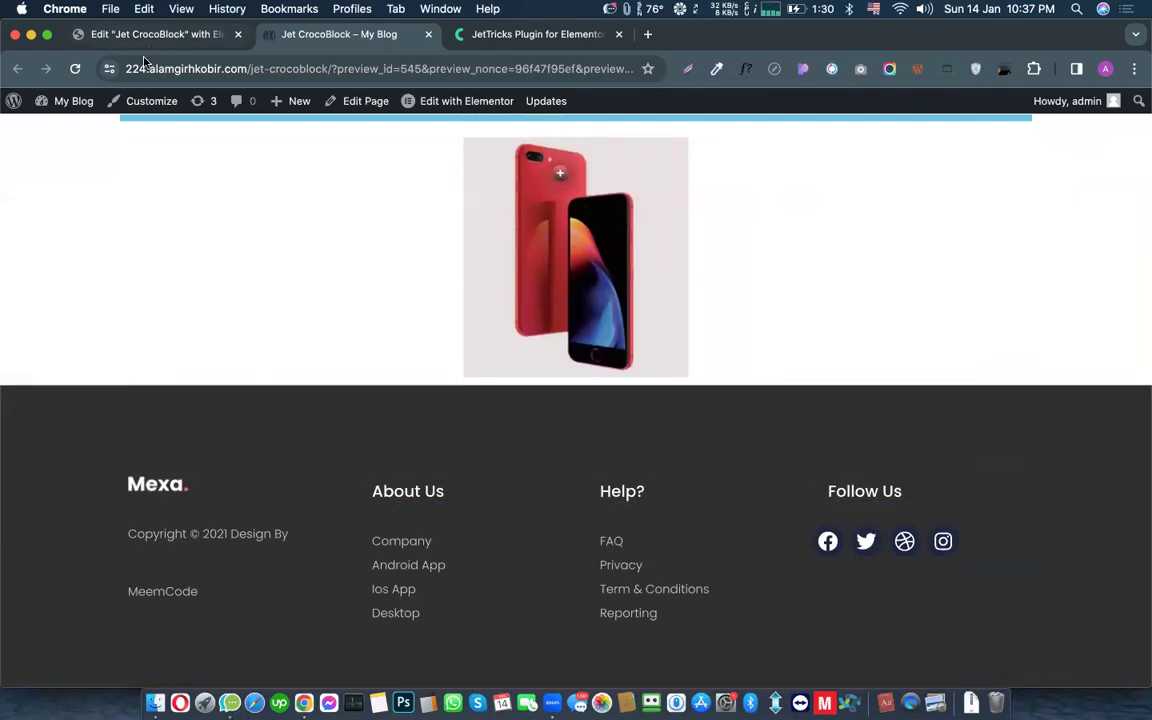
# Step: Return to the Elementor editor, review the first hotspot's content and position settings, and open the widget's tooltip behavior settings
pyautogui.click(112, 60)
pyautogui.click(121, 40)
pyautogui.scroll(10, 45, 155)
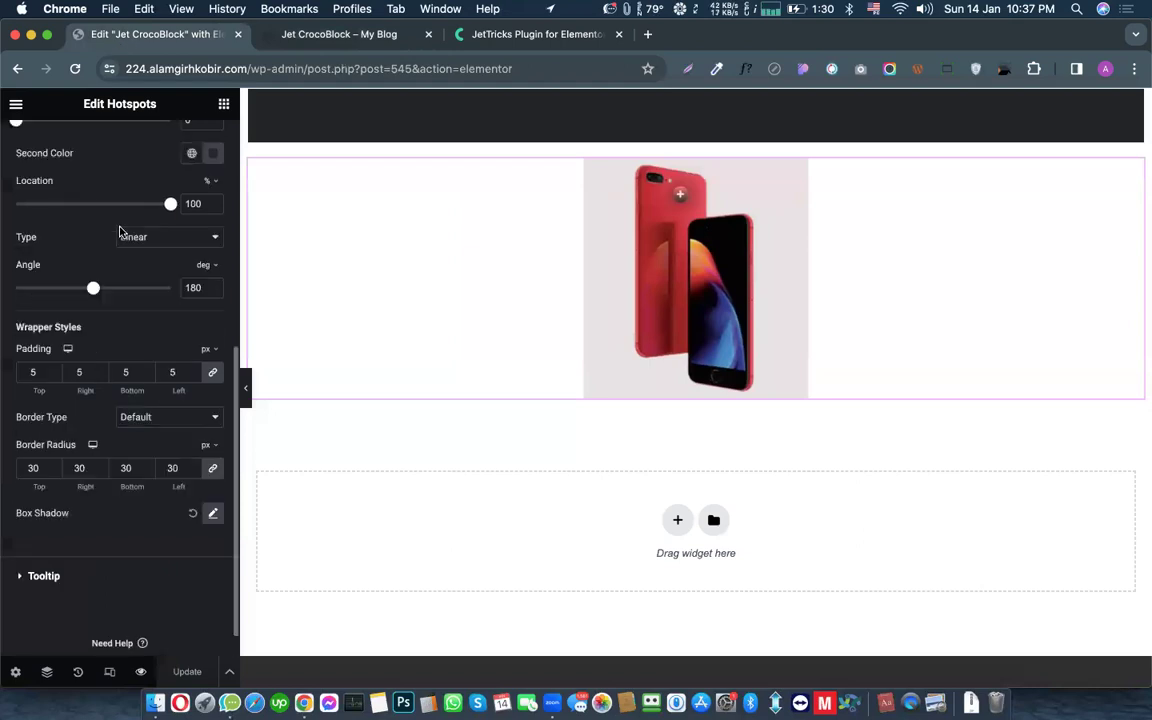
pyautogui.click(43, 152)
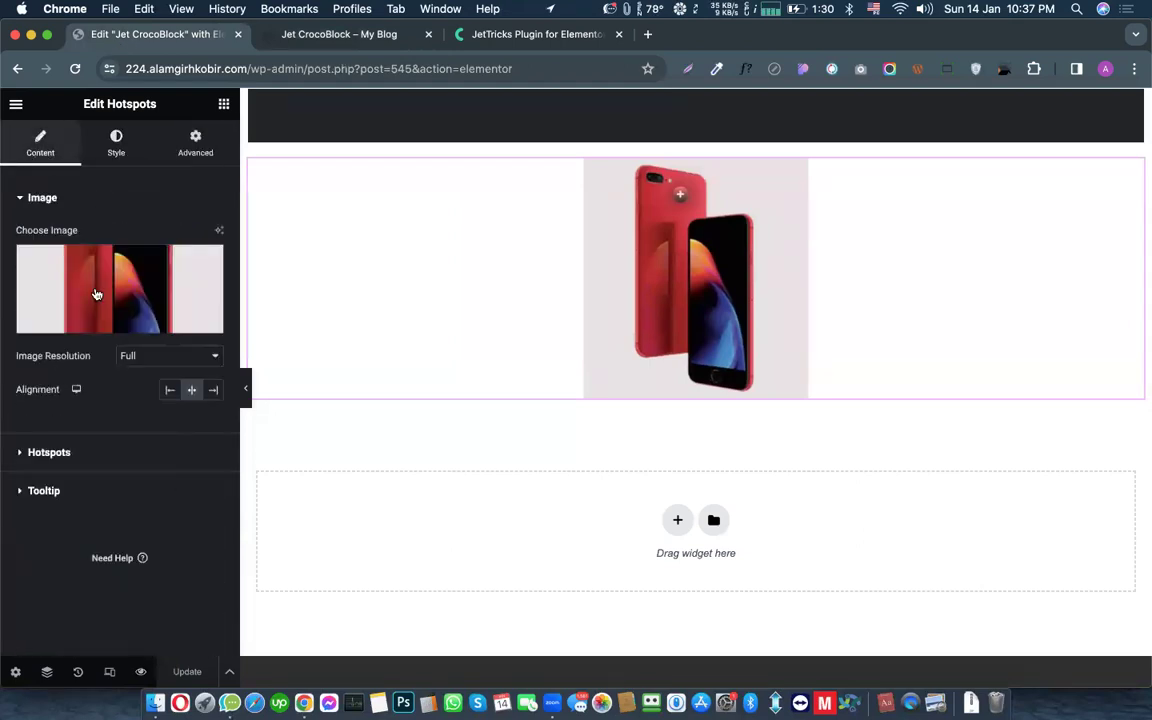
pyautogui.click(52, 453)
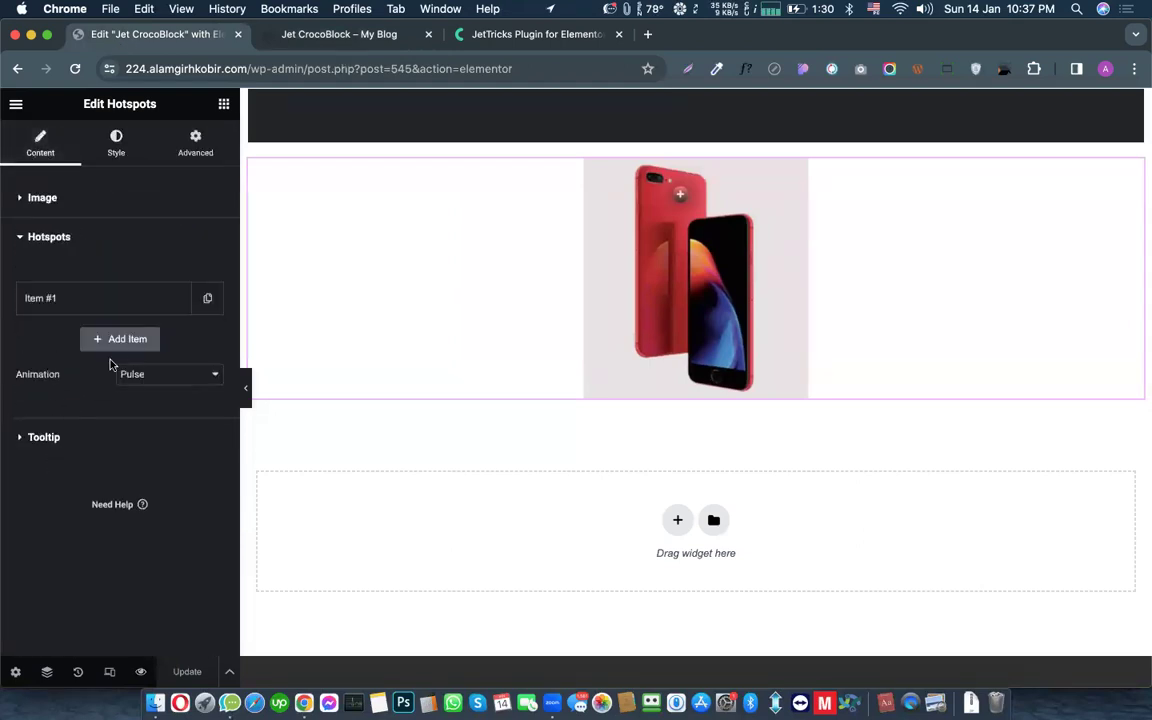
pyautogui.click(125, 310)
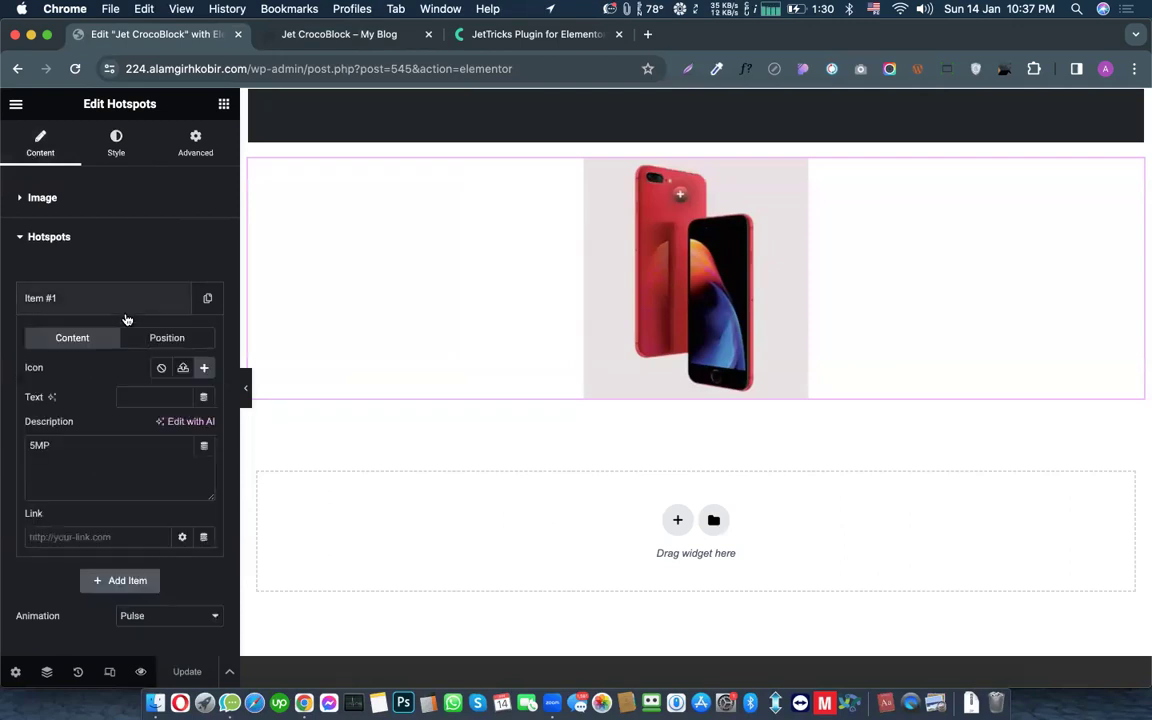
pyautogui.click(149, 340)
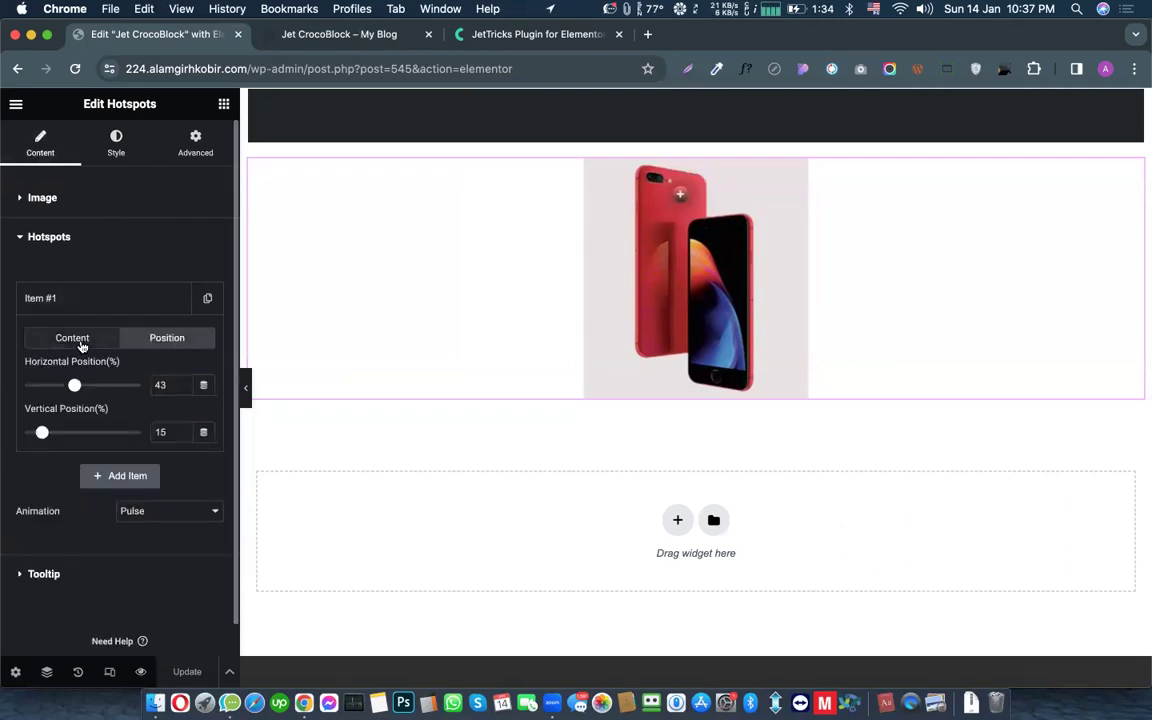
pyautogui.click(82, 340)
pyautogui.scroll(-2, 85, 400)
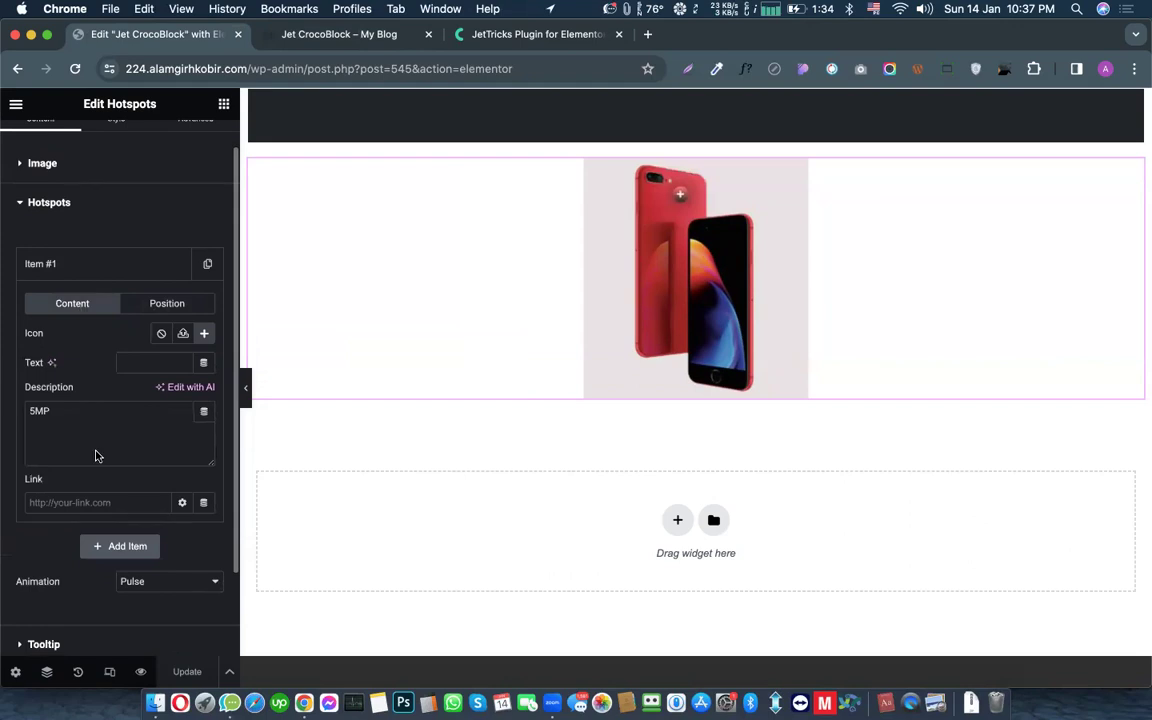
pyautogui.scroll(-3, 90, 480)
pyautogui.click(56, 542)
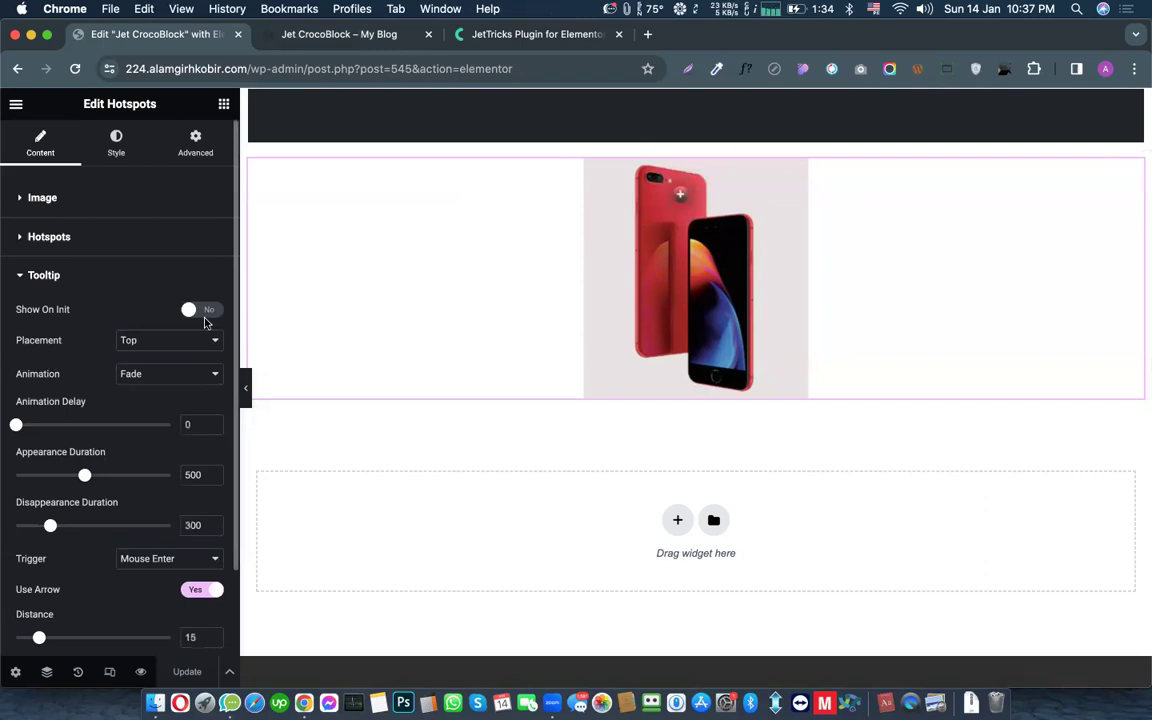
# Step: Try the tooltip's Show On Init option, turn it back off, and check the tooltip on the hotspot
pyautogui.click(205, 314)
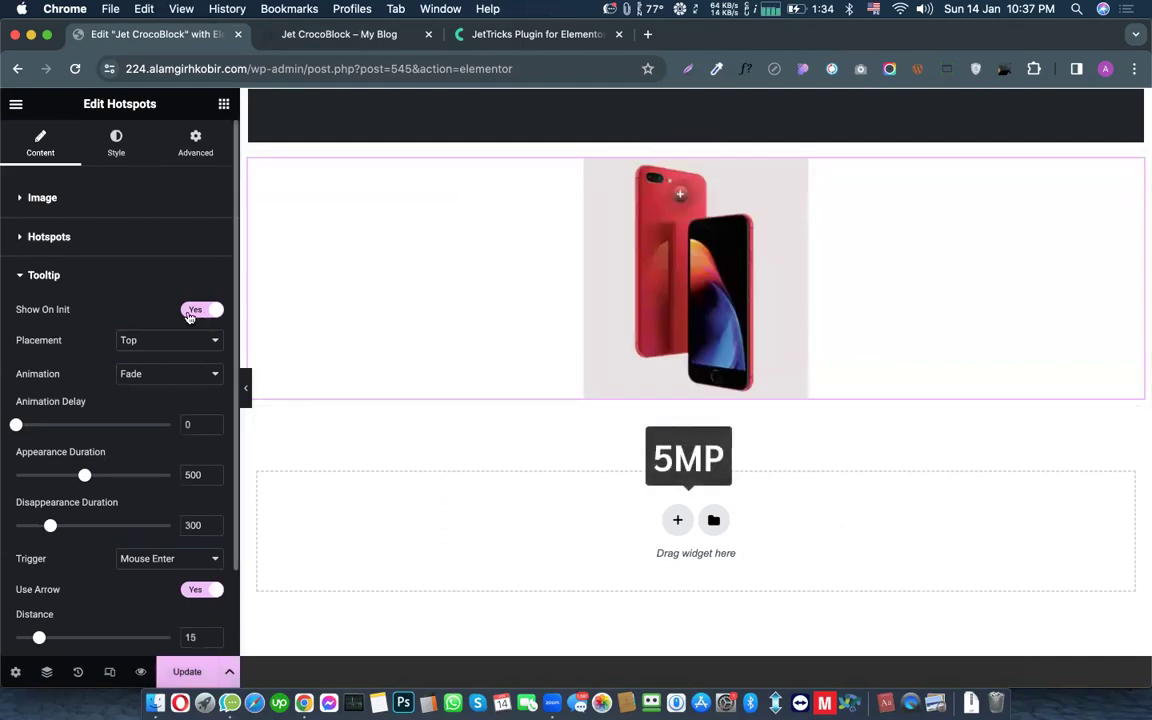
pyautogui.click(191, 314)
pyautogui.scroll(-3, 95, 334)
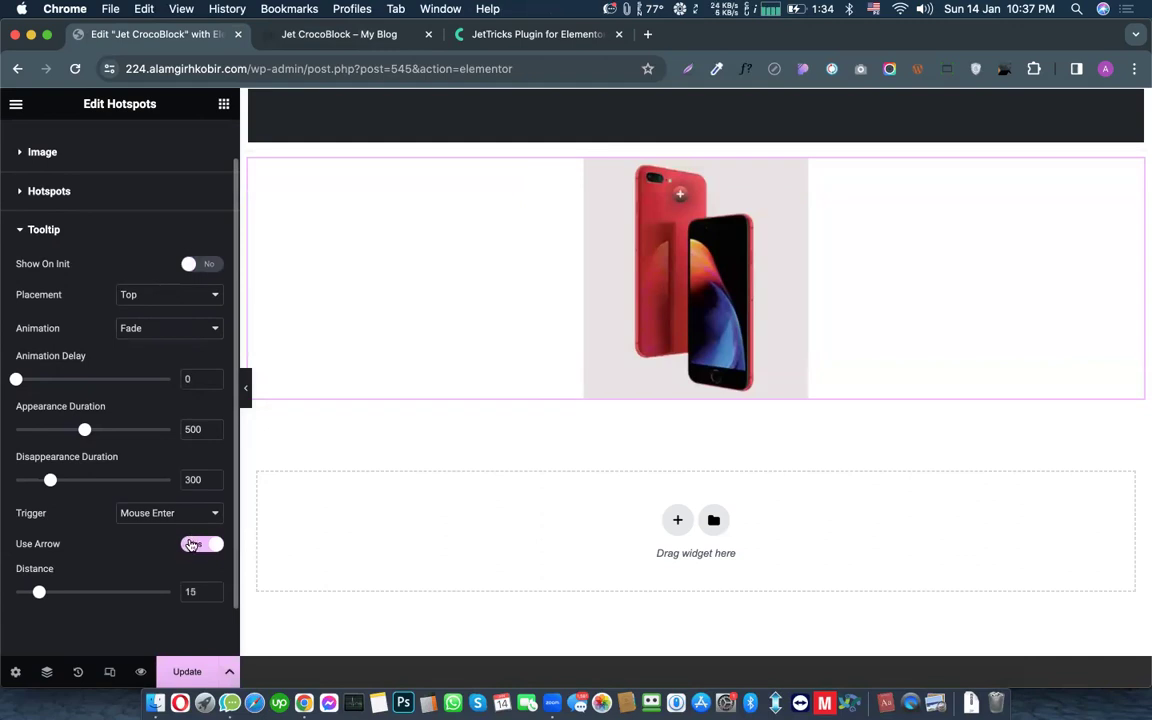
pyautogui.moveTo(680, 196)
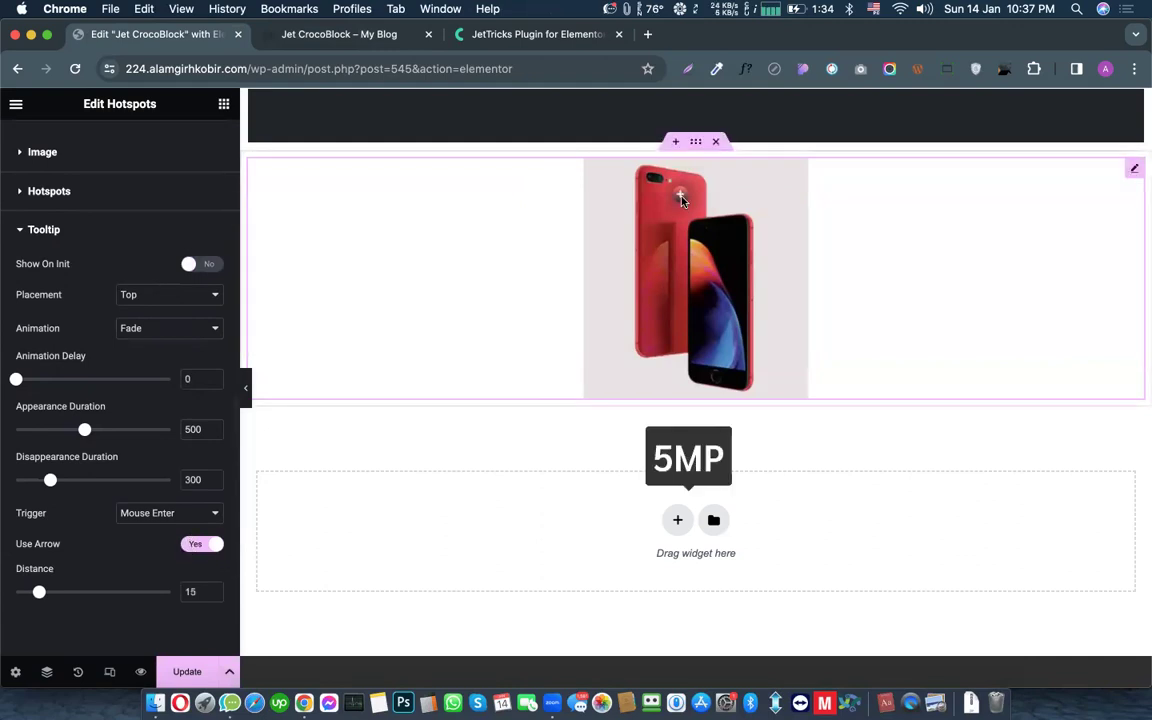
# Step: Set the tooltip trigger to Click and update the page
pyautogui.click(163, 517)
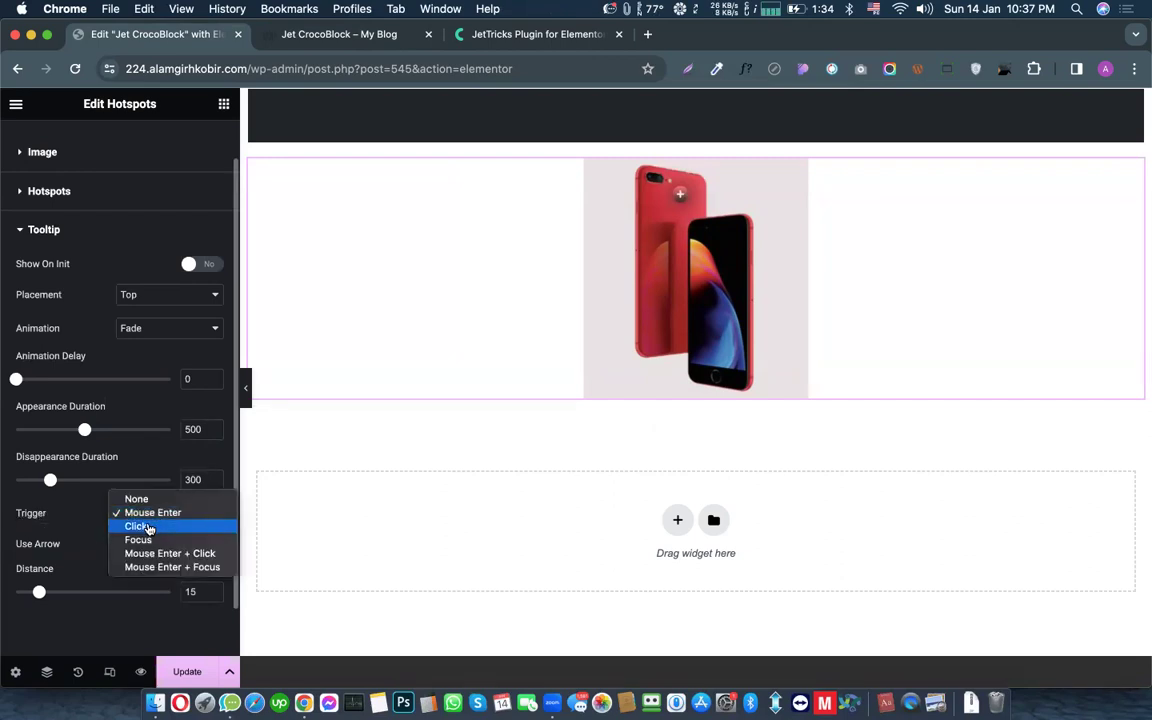
pyautogui.click(140, 526)
pyautogui.click(178, 666)
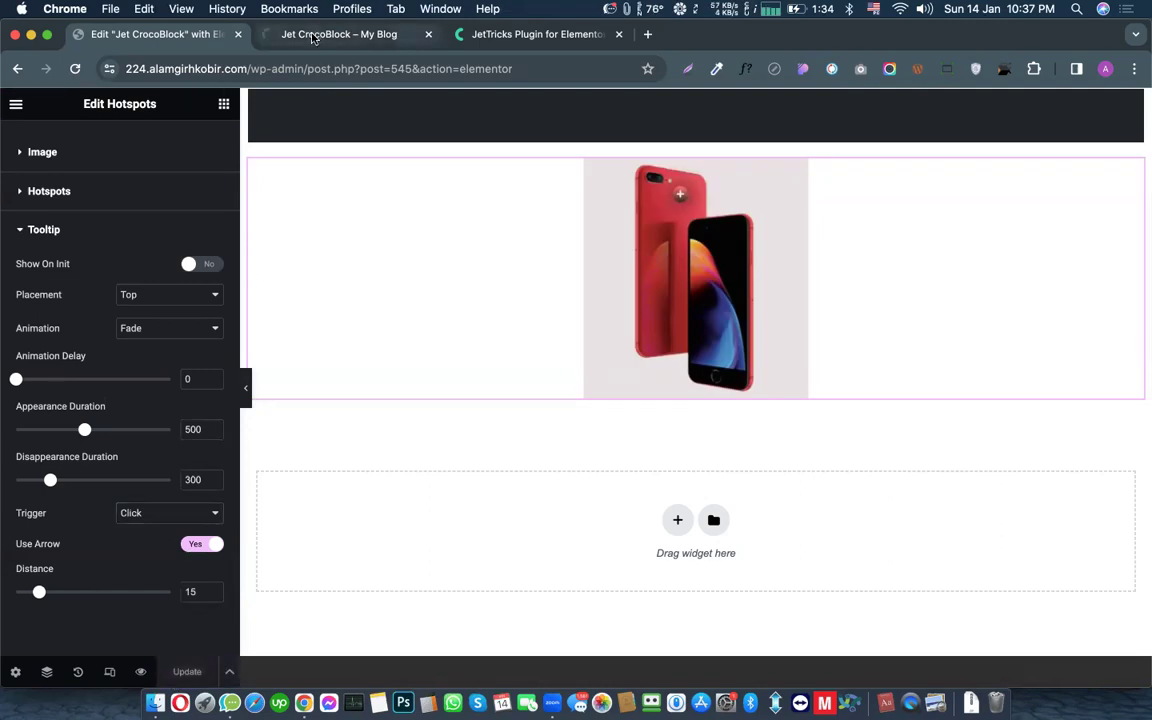
# Step: Switch to the page preview and test the hotspot's click-triggered tooltip
pyautogui.hotkey('ctrl', 'Tab')
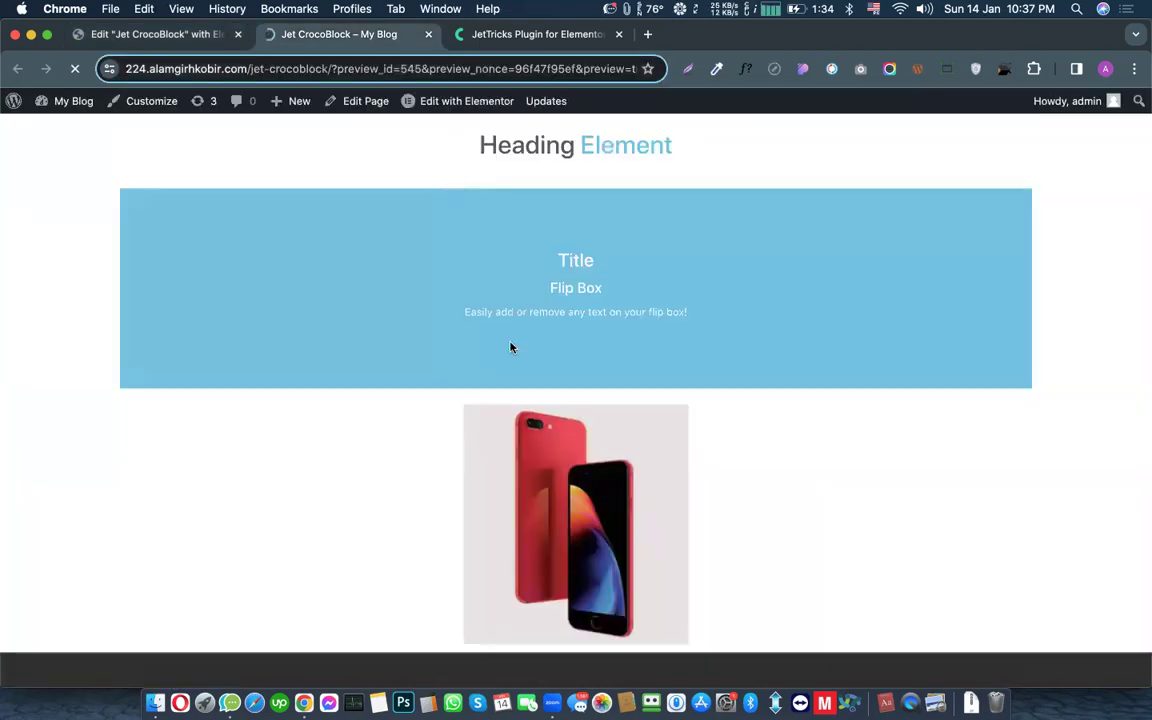
pyautogui.scroll(-5, 509, 347)
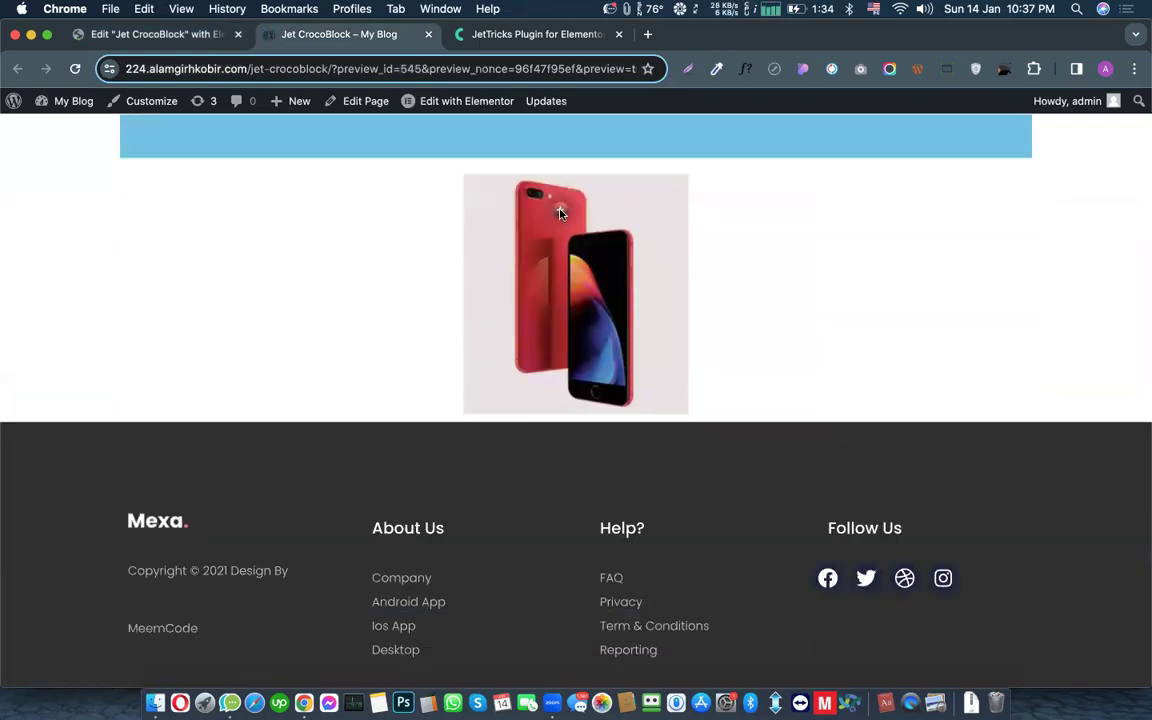
pyautogui.click(560, 212)
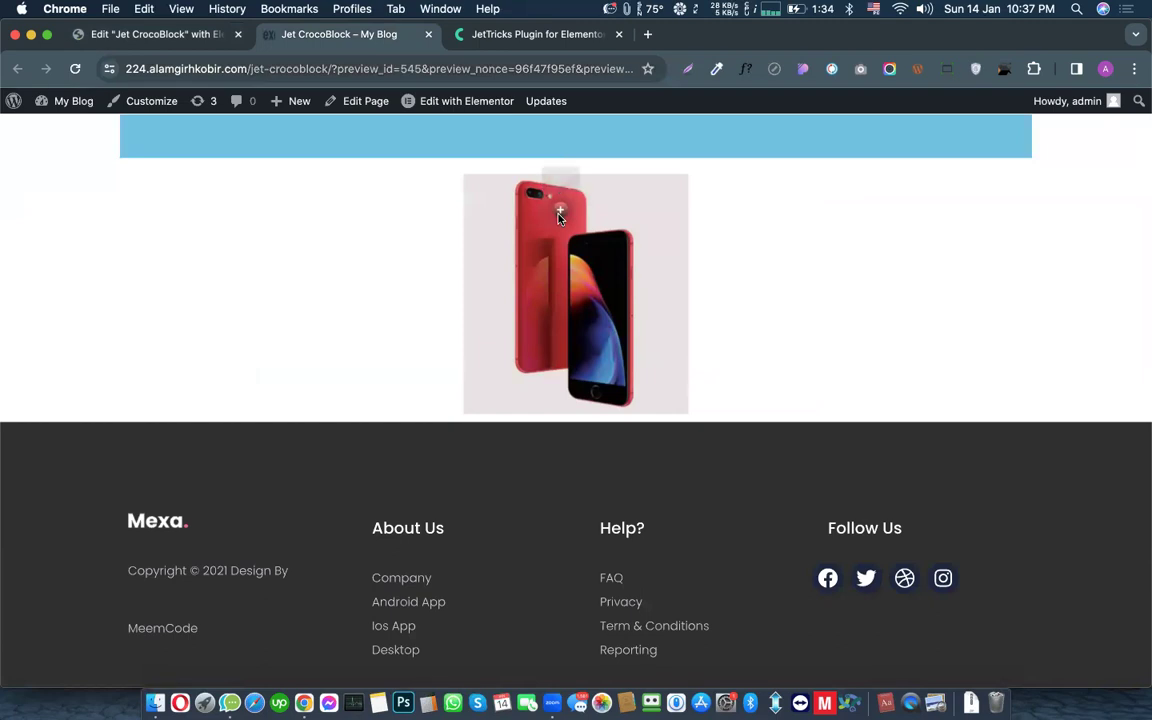
# Step: Return to the Elementor editor, set the tooltip's Disappearance Duration to 500, and test the tooltip on the hotspot
pyautogui.click(198, 36)
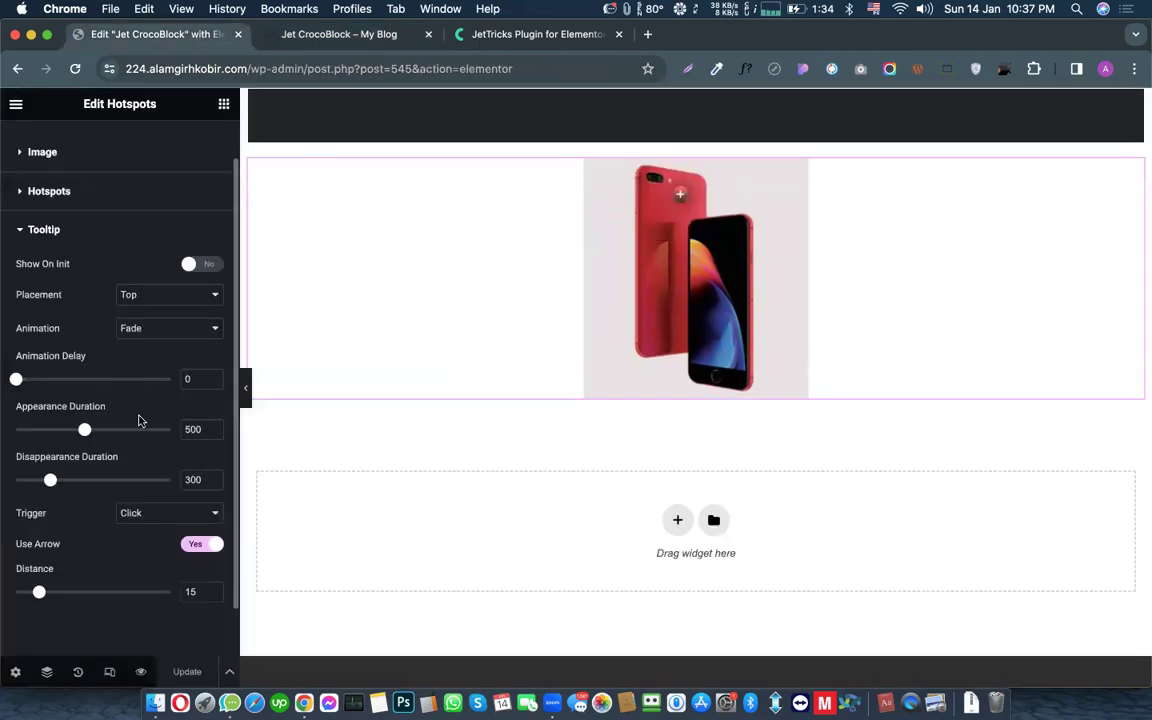
pyautogui.scroll(-2, 140, 420)
pyautogui.click(155, 470)
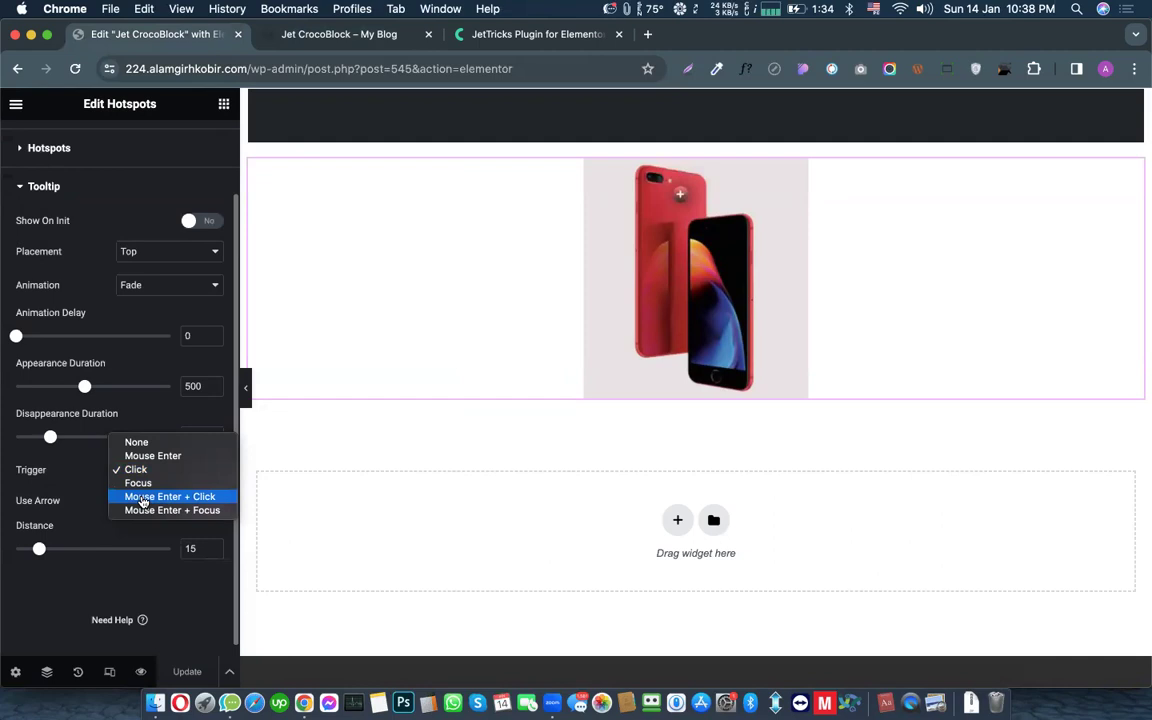
pyautogui.click(86, 464)
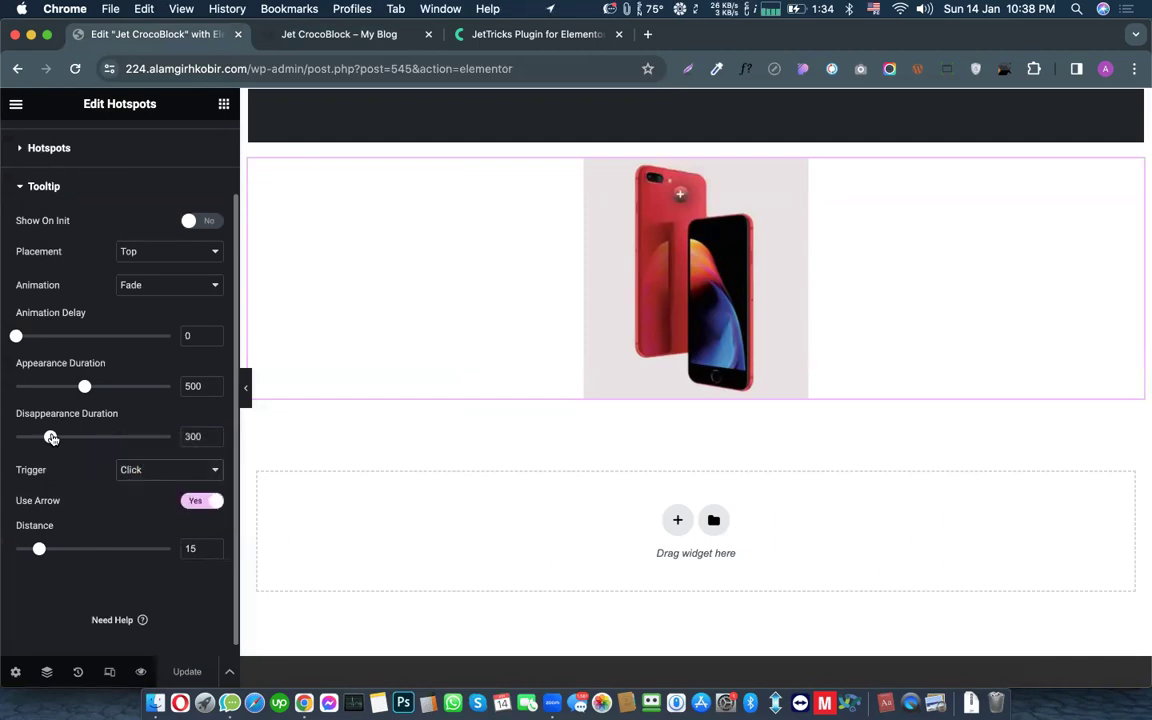
pyautogui.moveTo(51, 437); pyautogui.dragTo(84, 437)
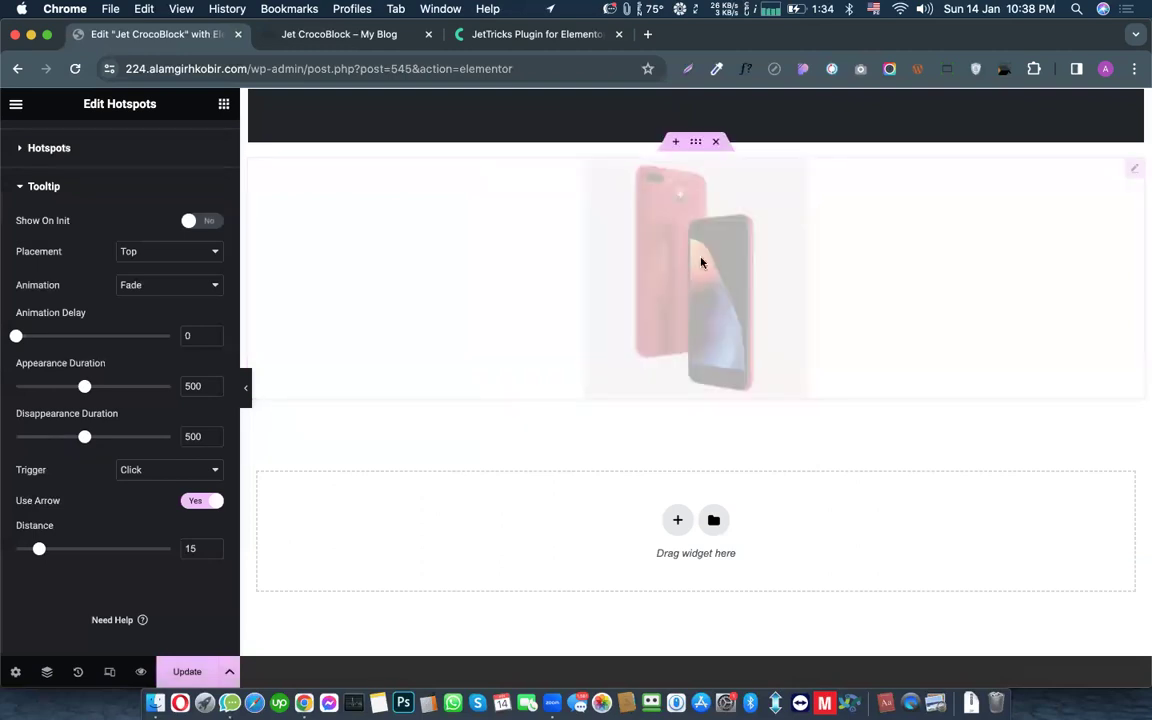
pyautogui.click(681, 195)
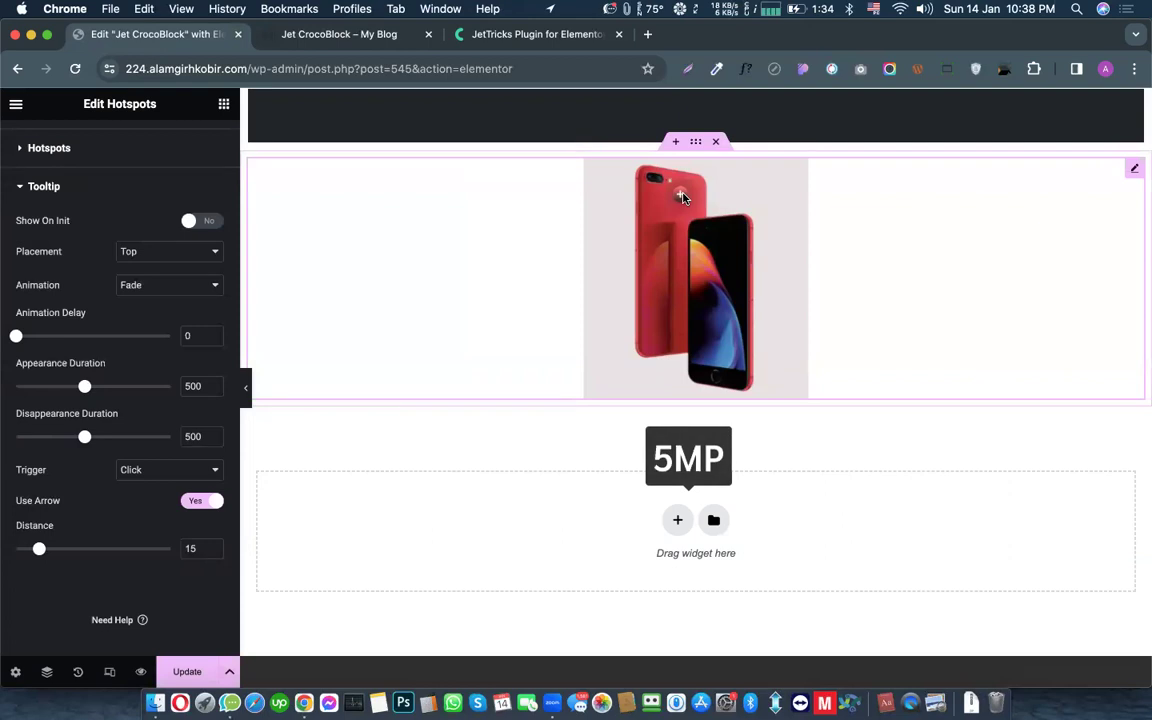
pyautogui.click(677, 201)
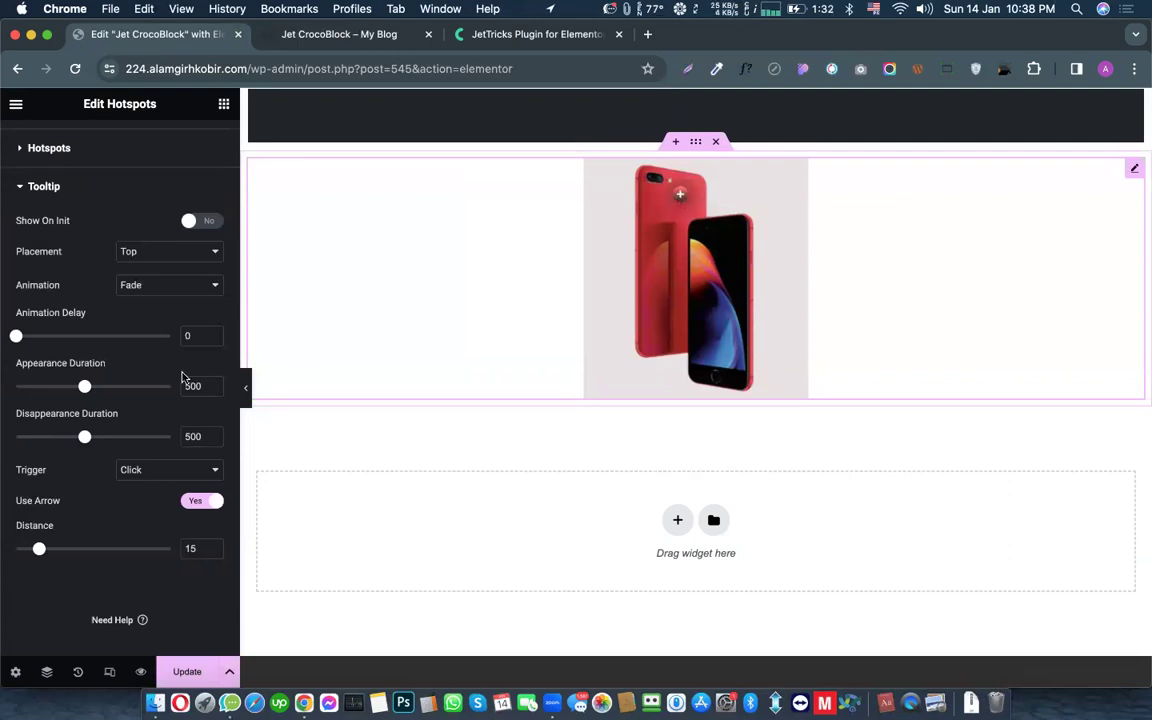
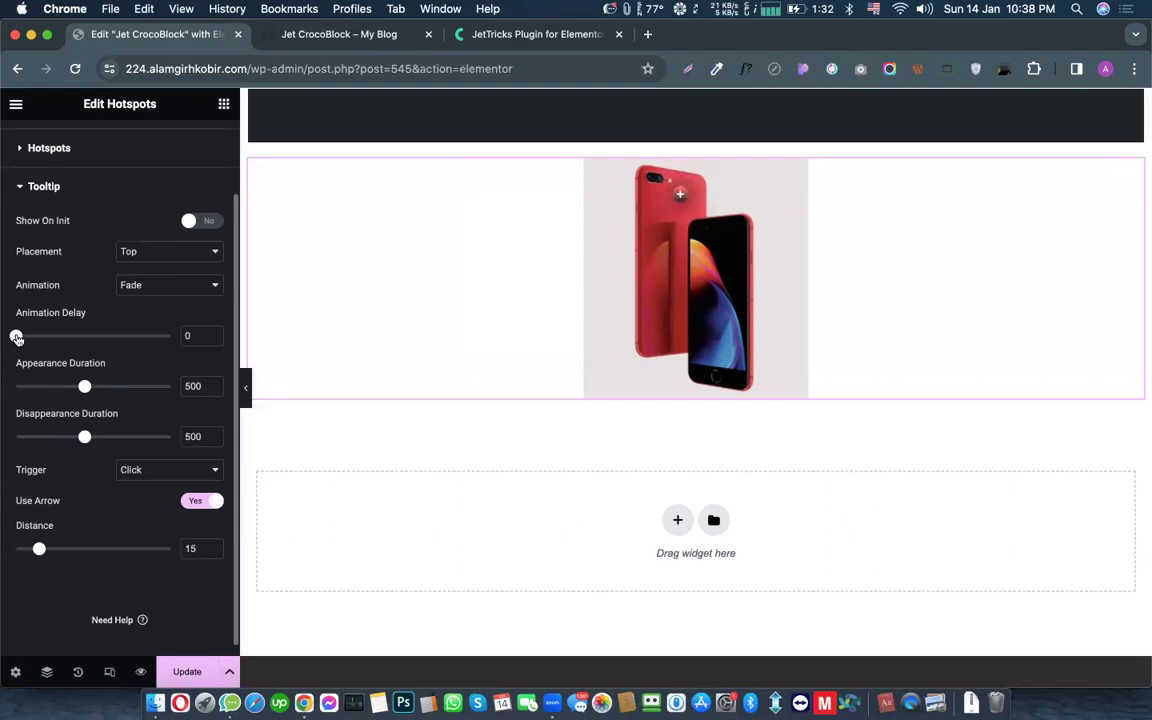
# Step: Review the available tooltip animations and the Hotspots widget's image settings
pyautogui.click(145, 285)
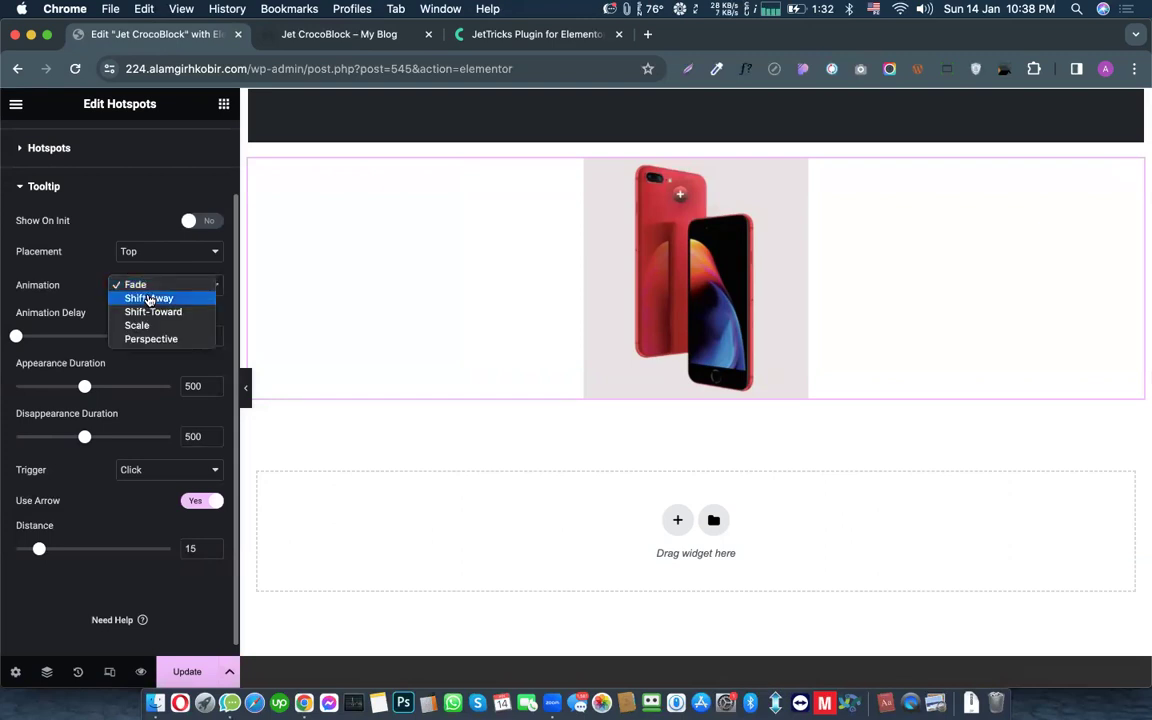
pyautogui.click(75, 285)
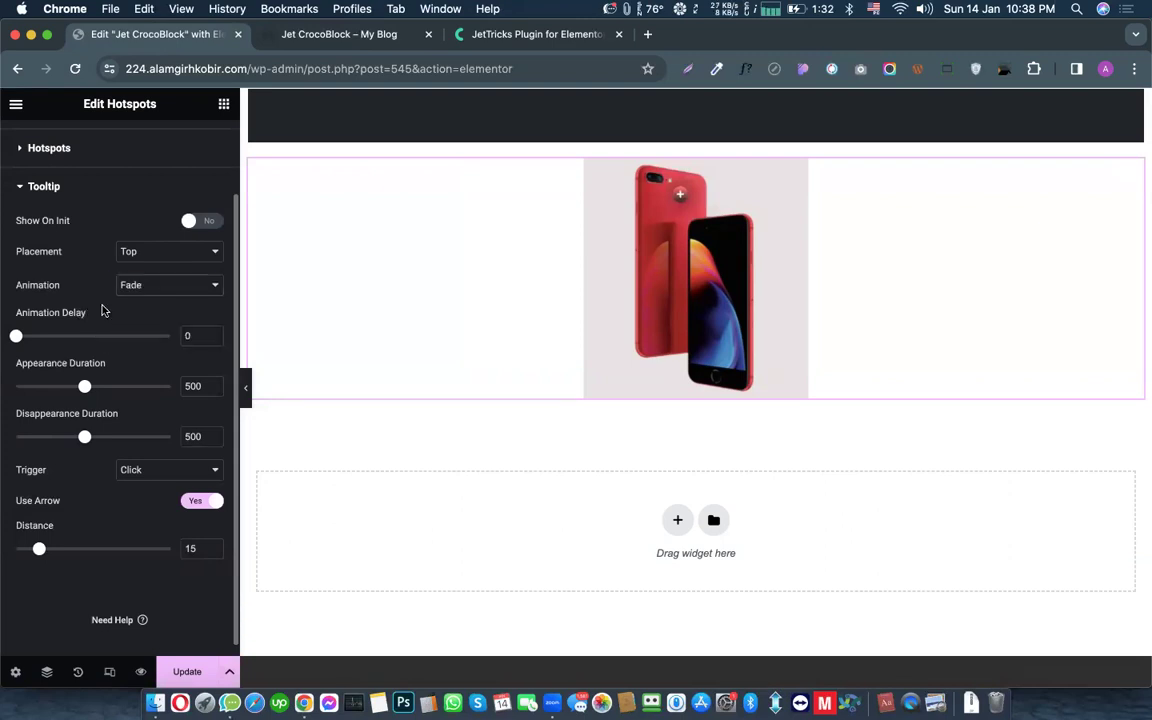
pyautogui.scroll(3, 127, 311)
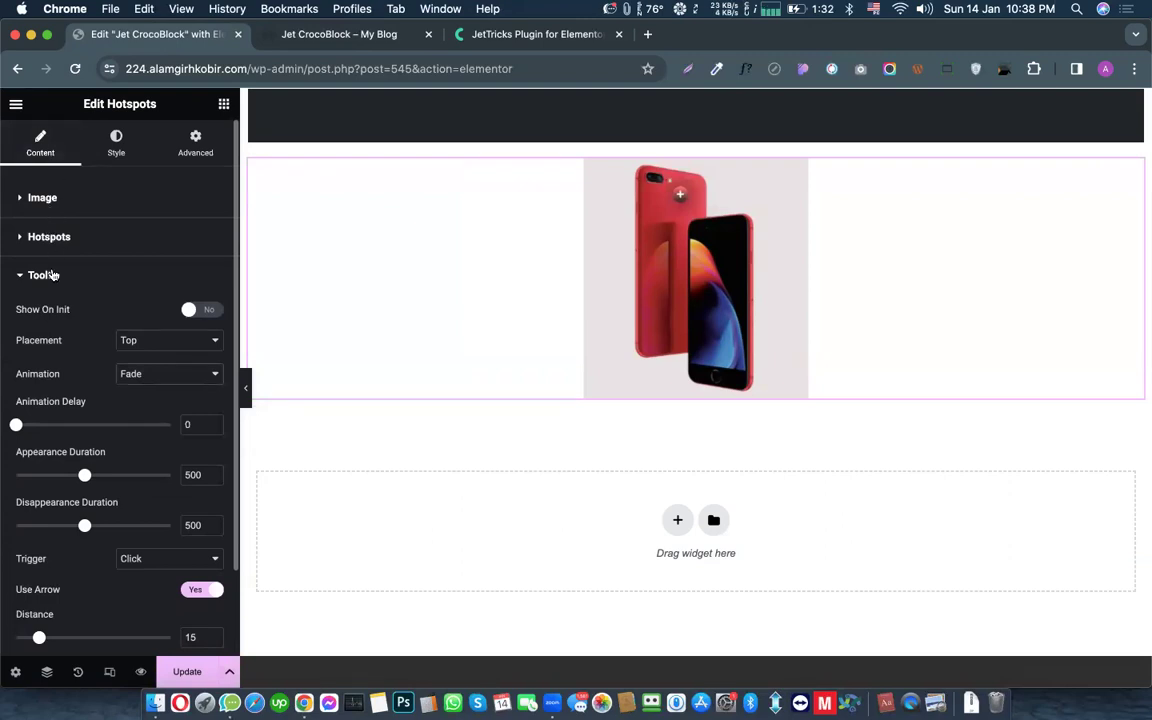
pyautogui.click(42, 196)
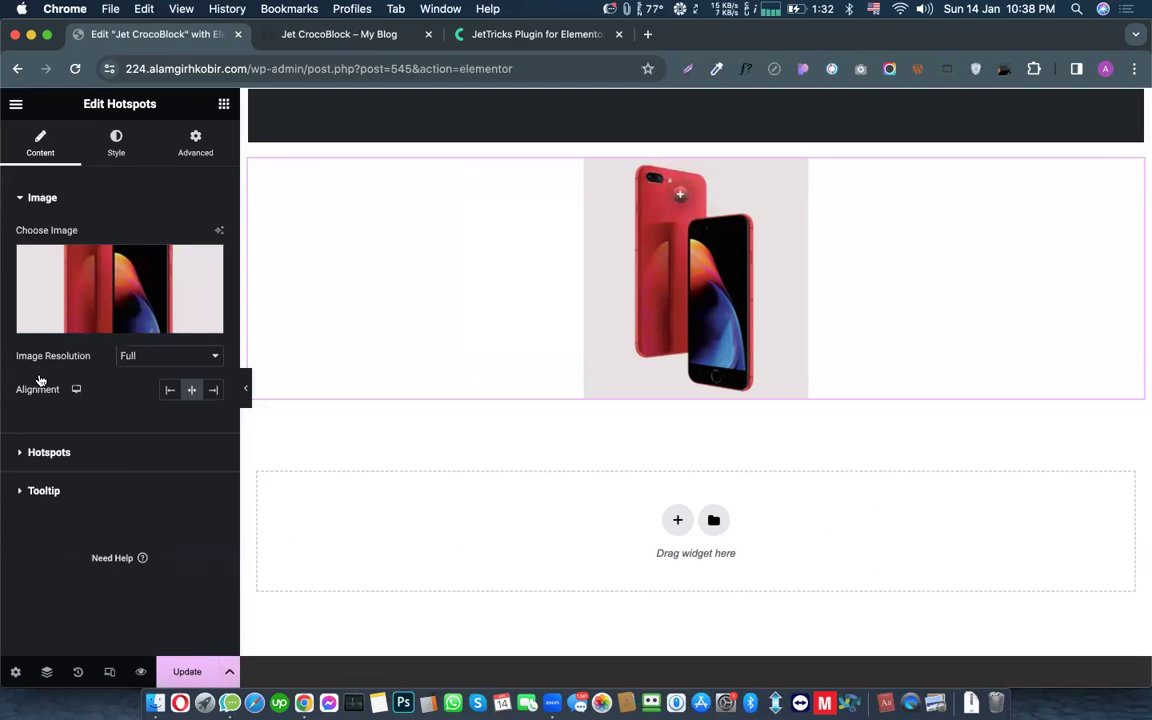
# Step: Add a second hotspot on the front phone's screen, at 66% horizontal and 61% vertical position
pyautogui.click(31, 455)
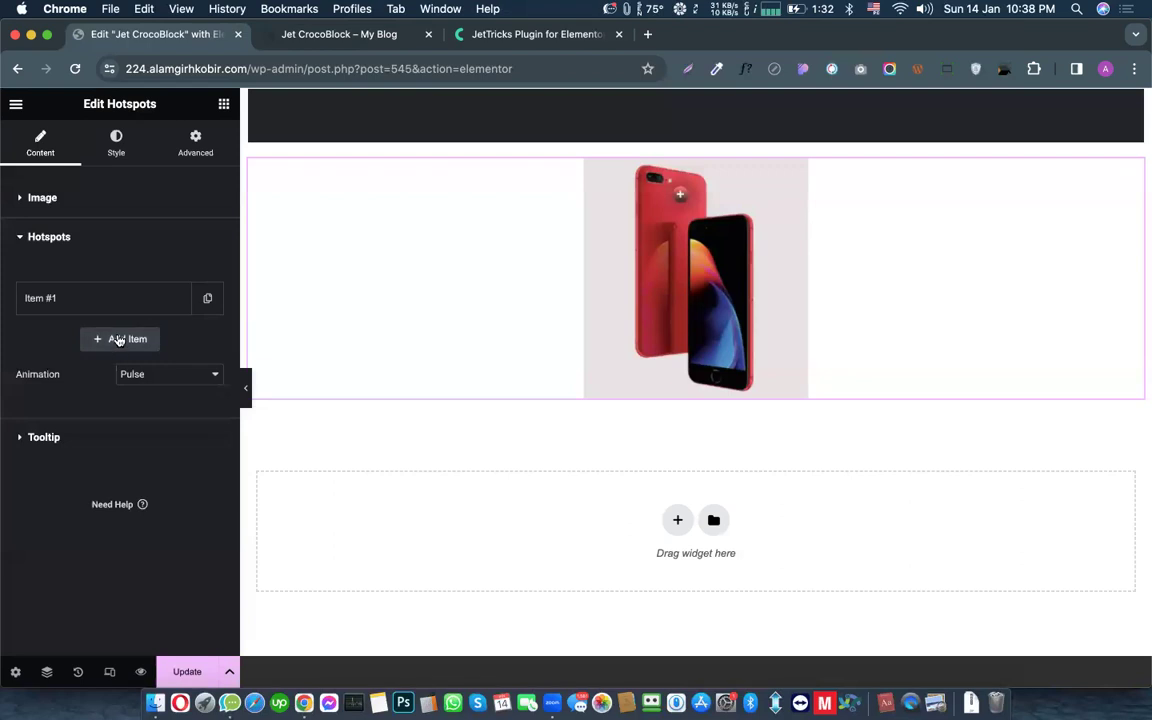
pyautogui.click(116, 338)
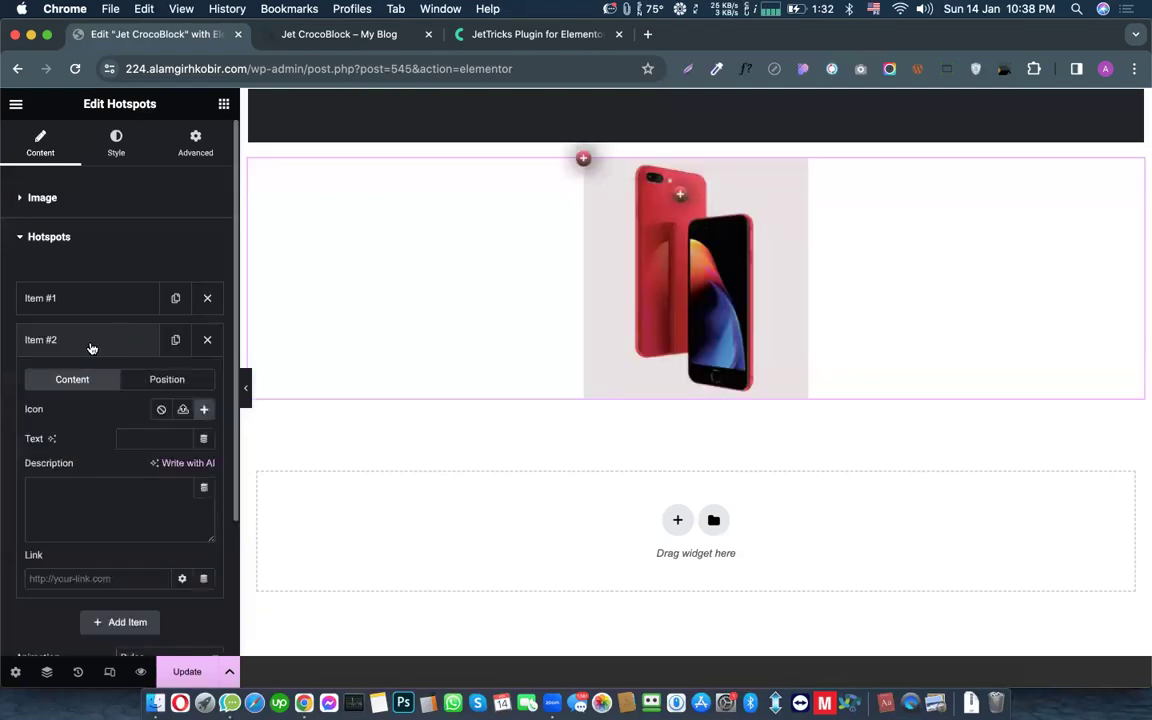
pyautogui.click(156, 382)
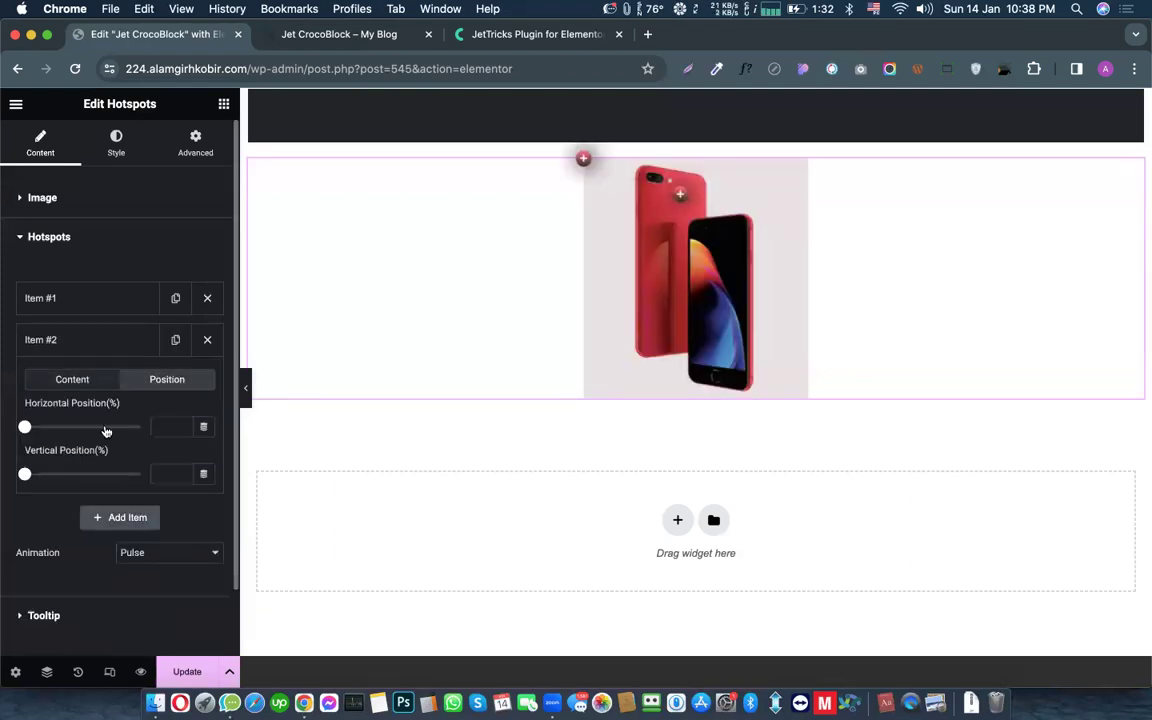
pyautogui.click(60, 428)
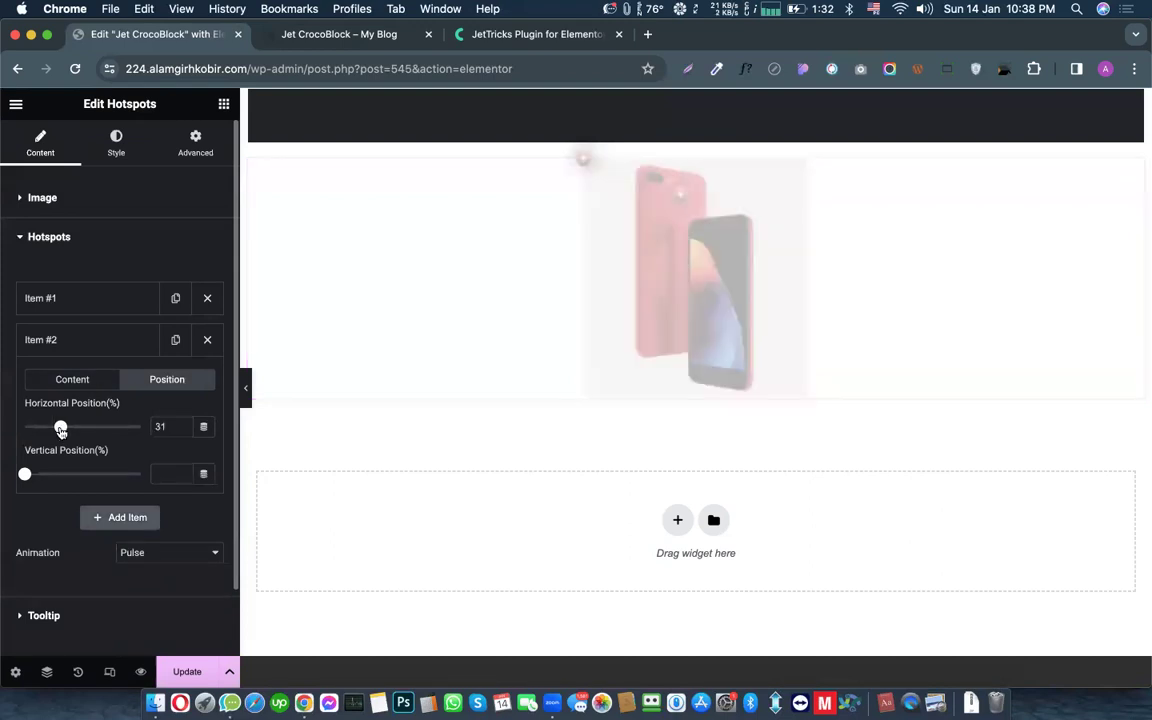
pyautogui.click(96, 475)
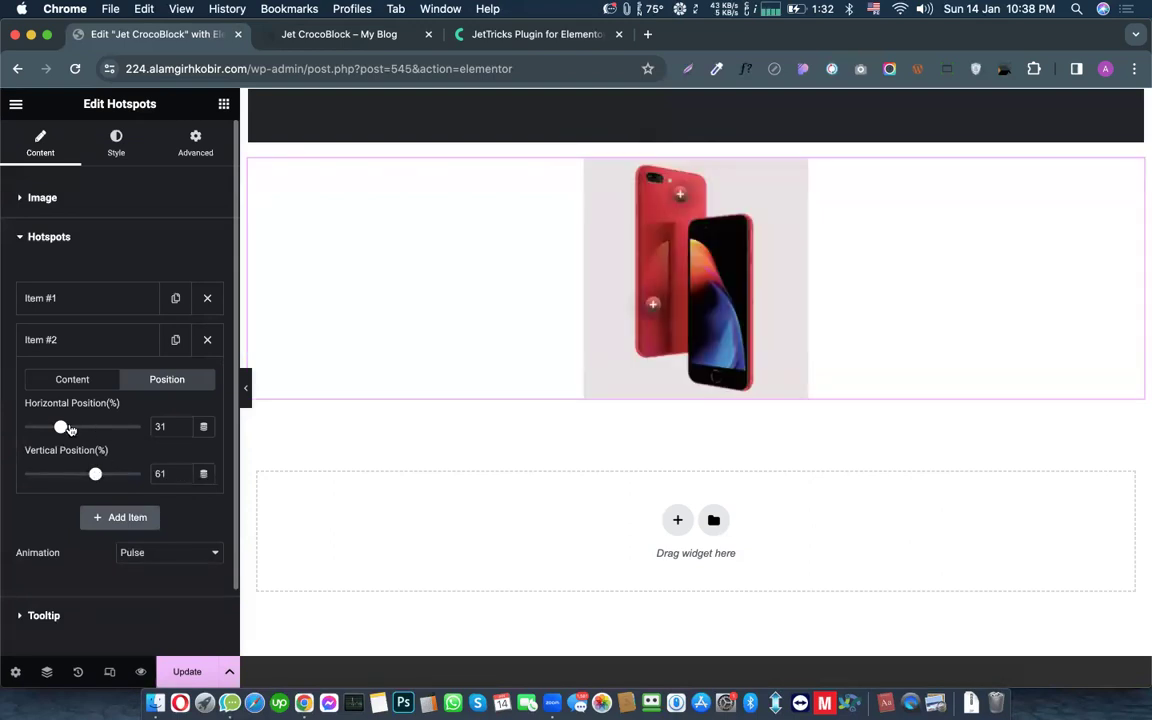
pyautogui.click(101, 428)
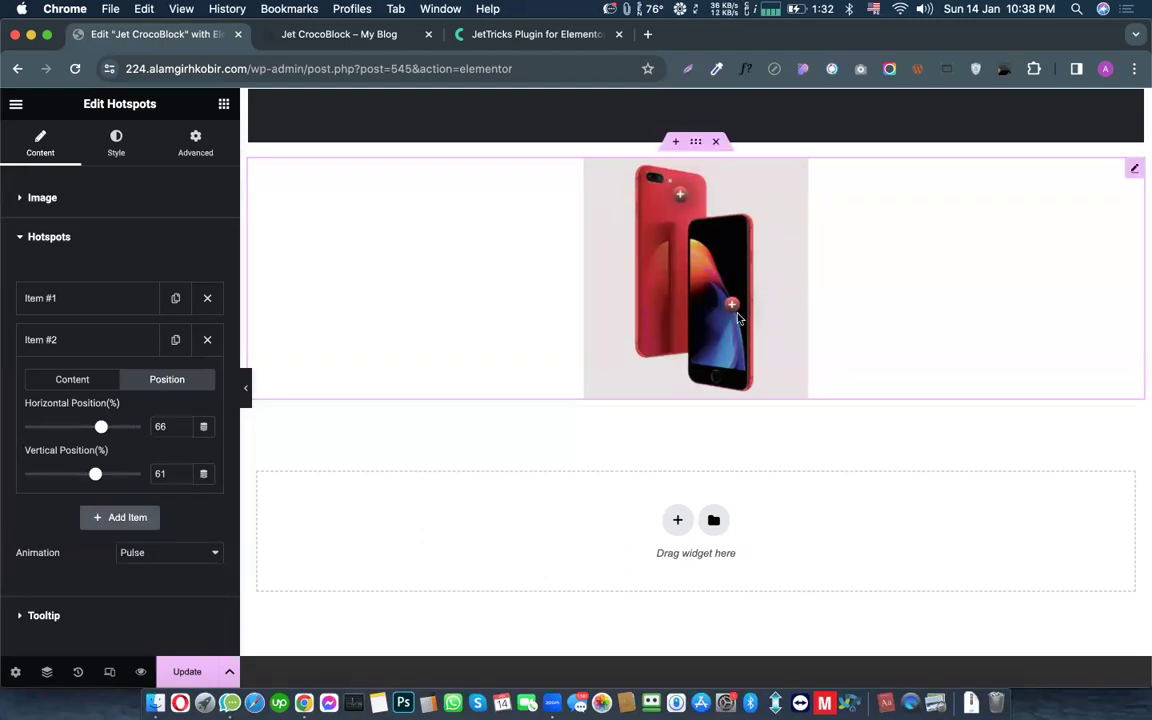
# Step: Enter "Retina Display" as the second hotspot's description and update the page
pyautogui.click(77, 383)
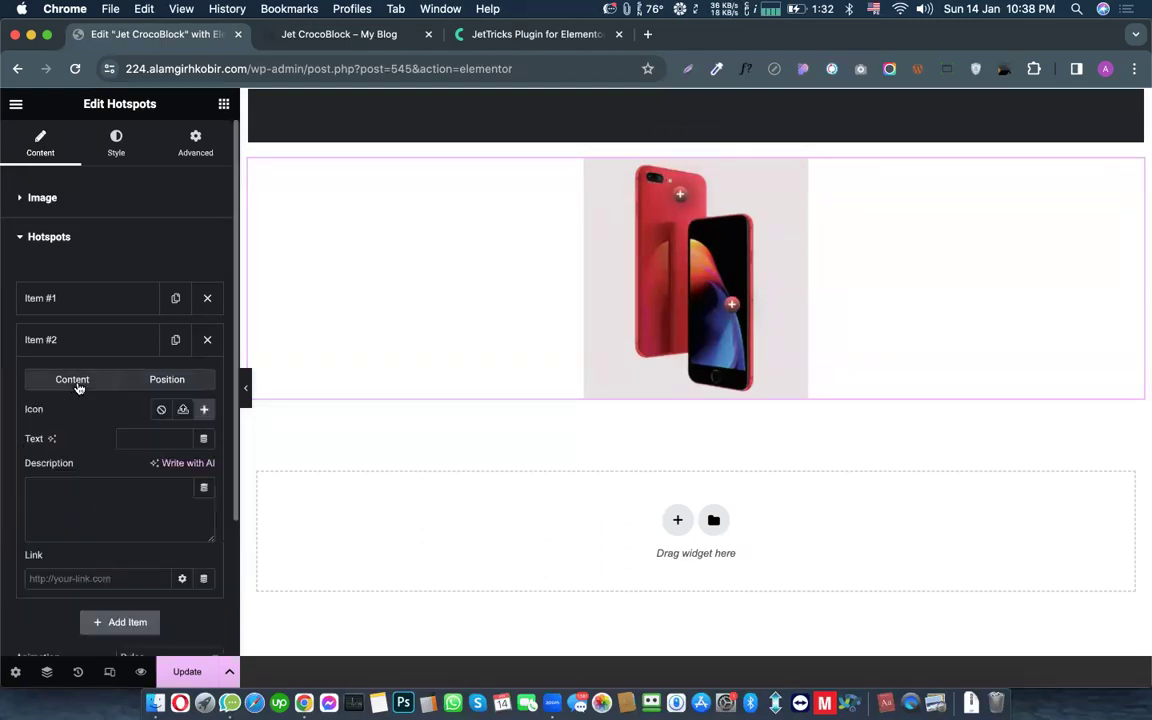
pyautogui.click(112, 488)
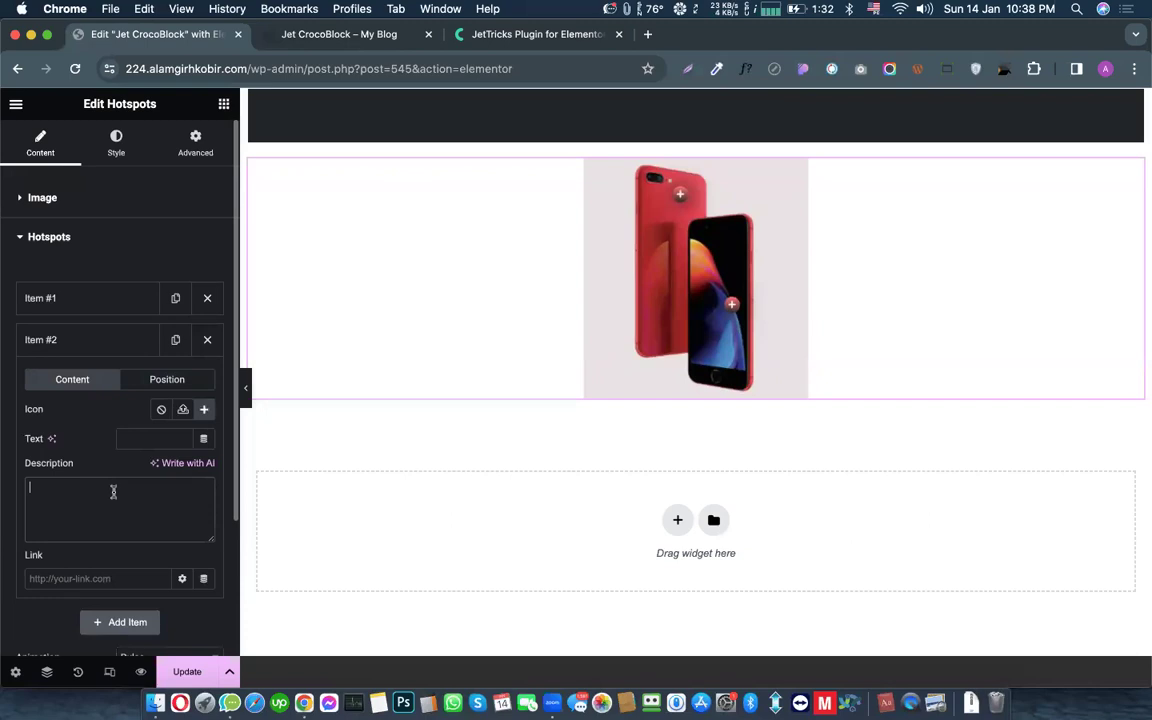
pyautogui.write('Retina')
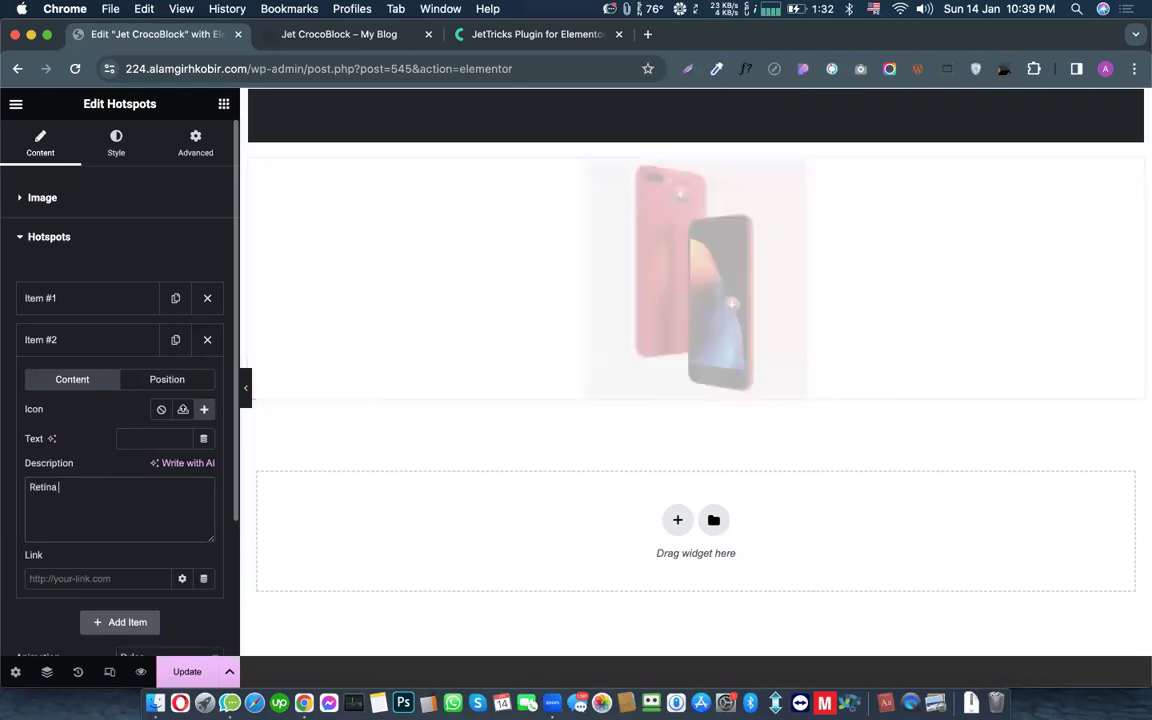
pyautogui.write(' Display')
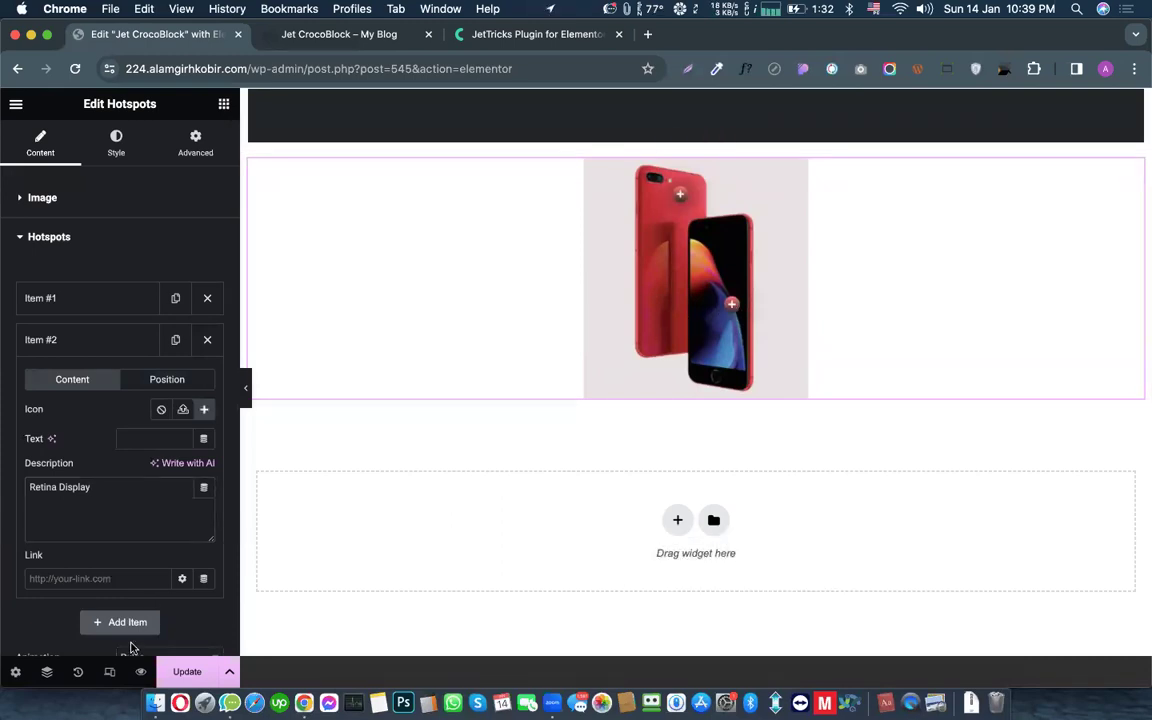
pyautogui.click(178, 680)
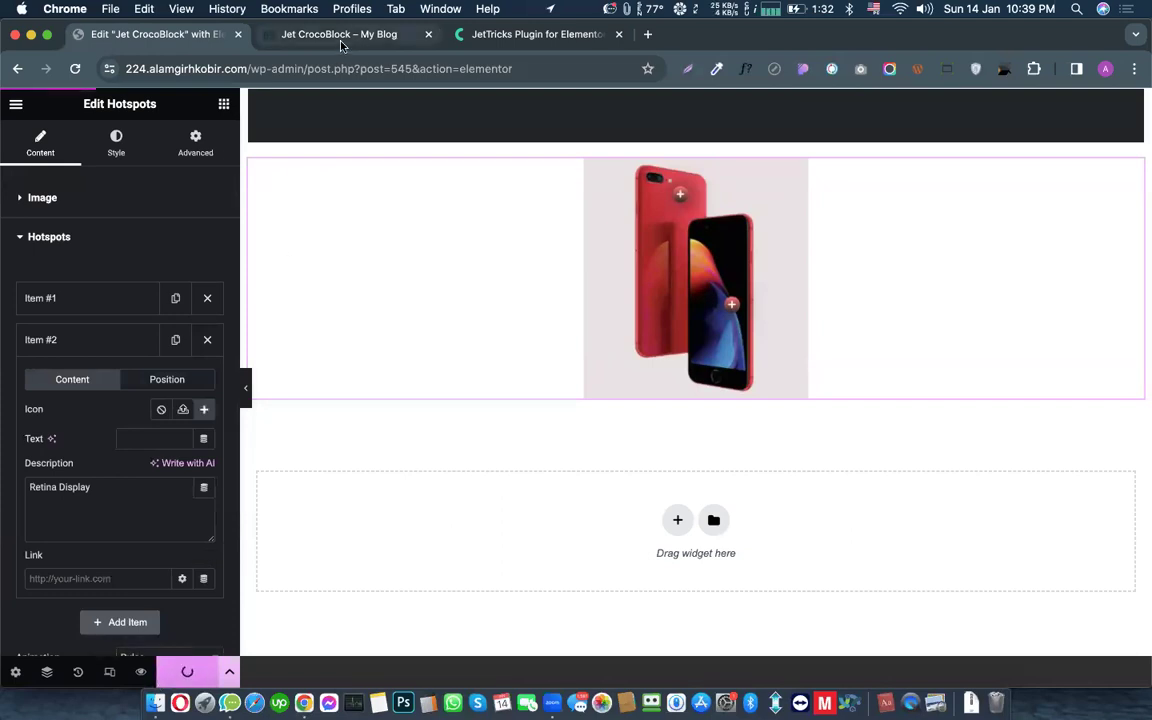
# Step: Reload the live preview of the page and check the tooltip of the hotspot on the front phone's screen
pyautogui.click(341, 35)
pyautogui.press('super+r')
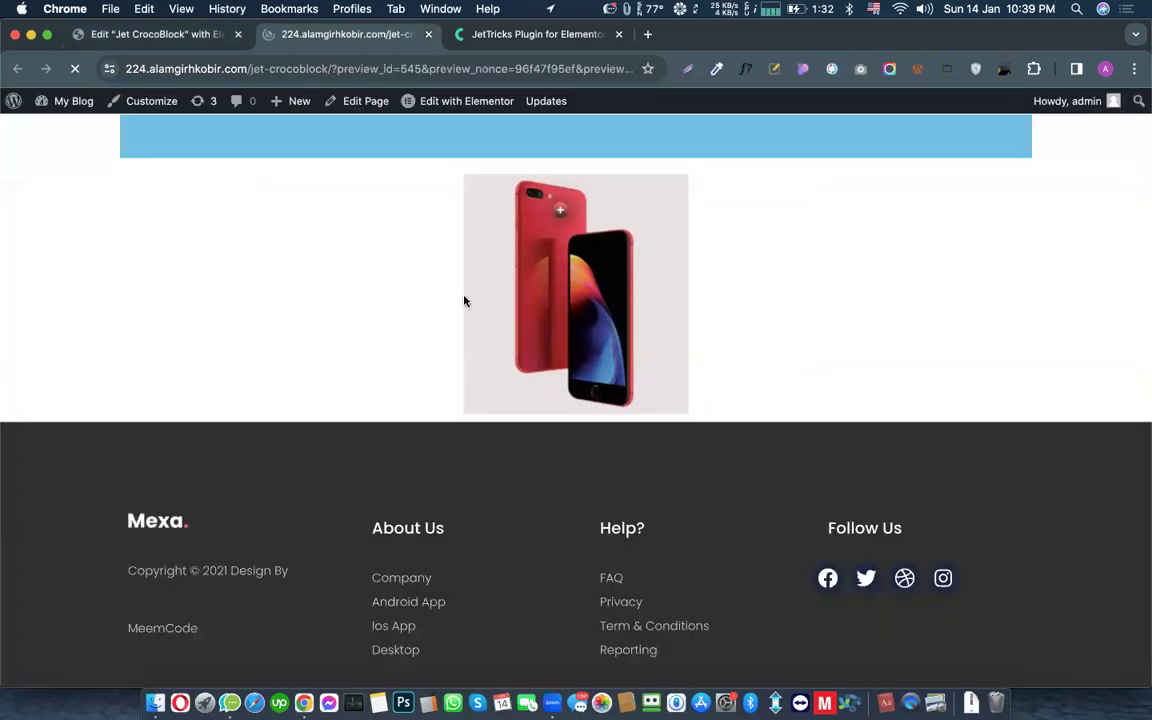
pyautogui.scroll(-3, 603, 458)
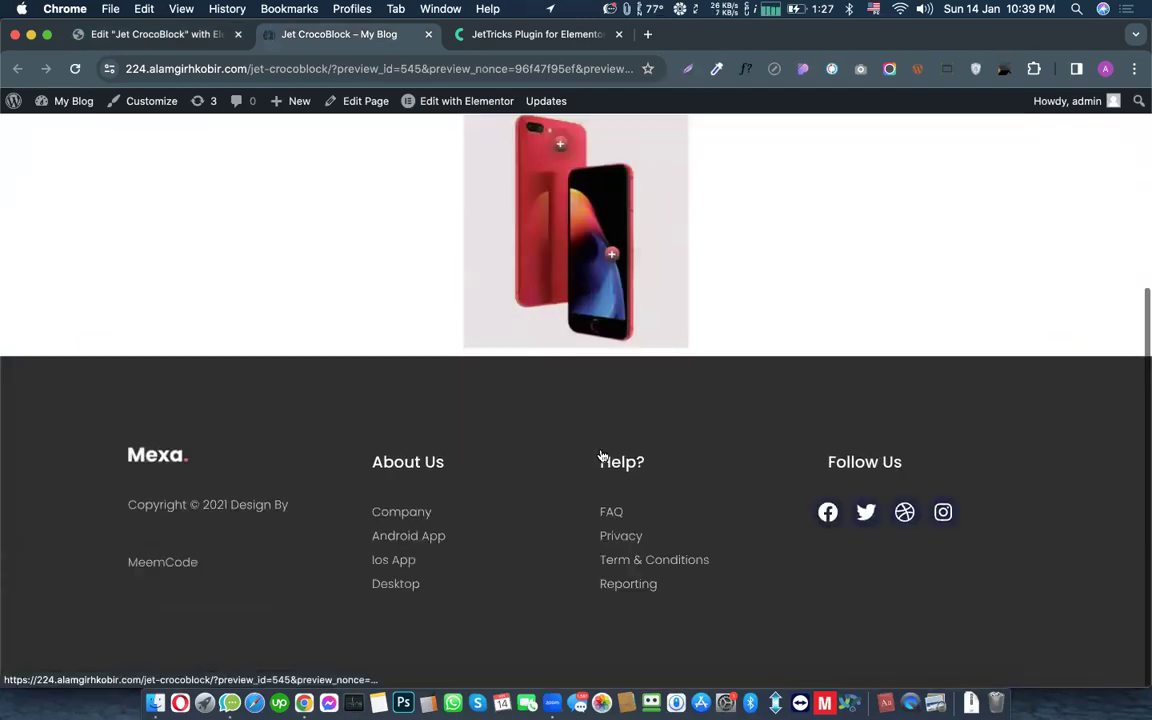
pyautogui.moveTo(612, 270)
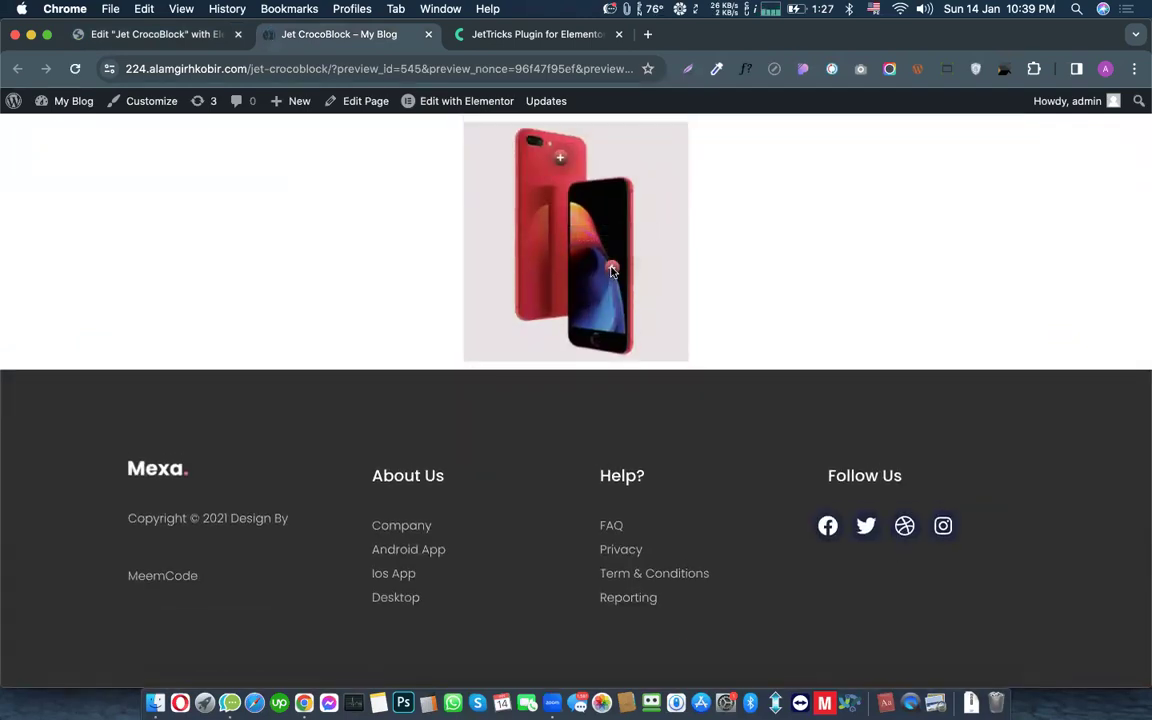
pyautogui.moveTo(592, 246)
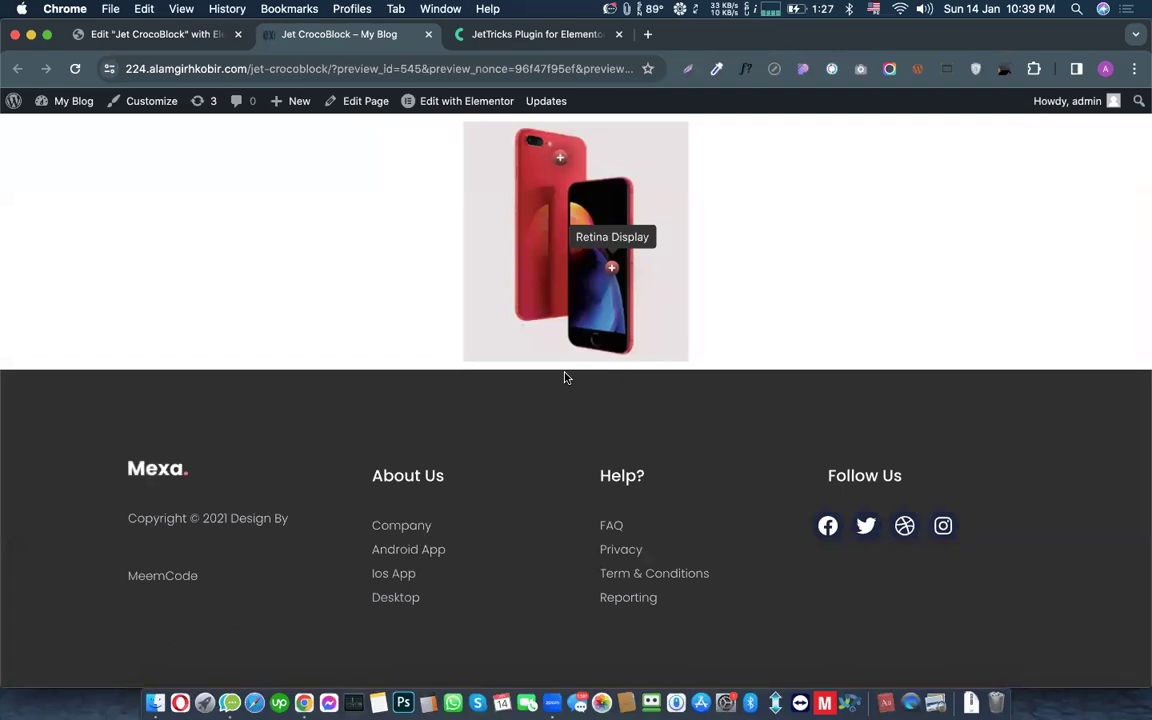
# Step: Collapse the second hotspot item in the page editor and review the Elementor widget list on Crocoblock's JetTricks page
pyautogui.click(165, 42)
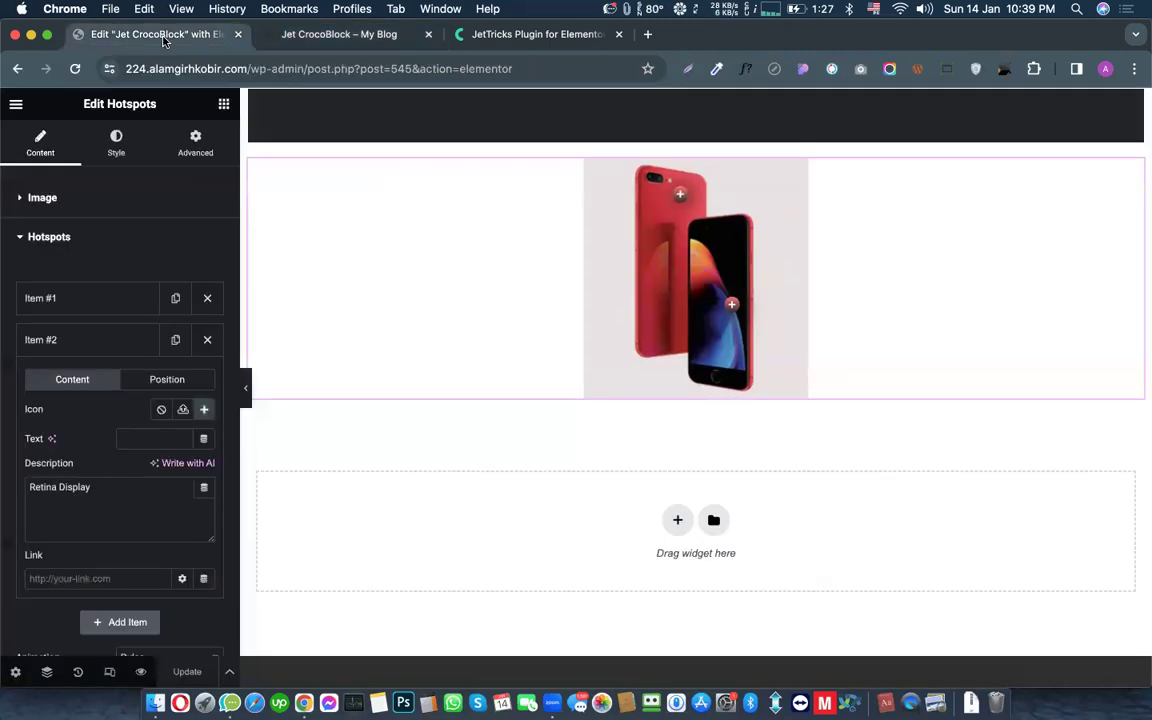
pyautogui.click(69, 348)
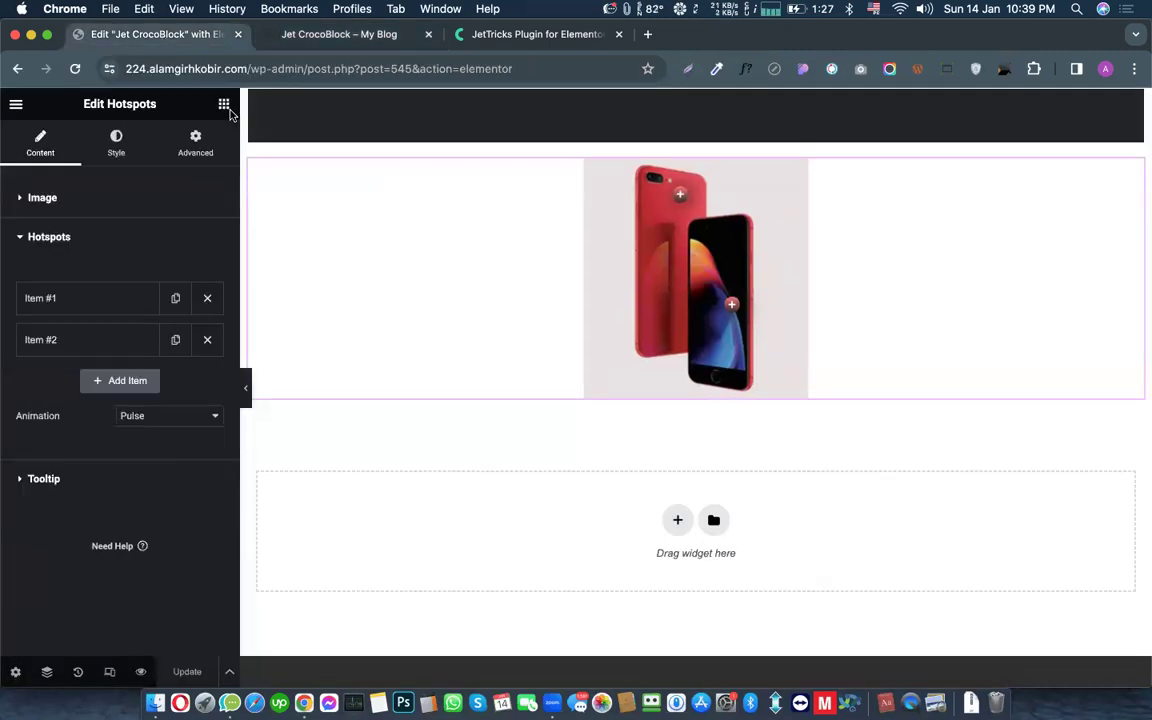
pyautogui.click(493, 36)
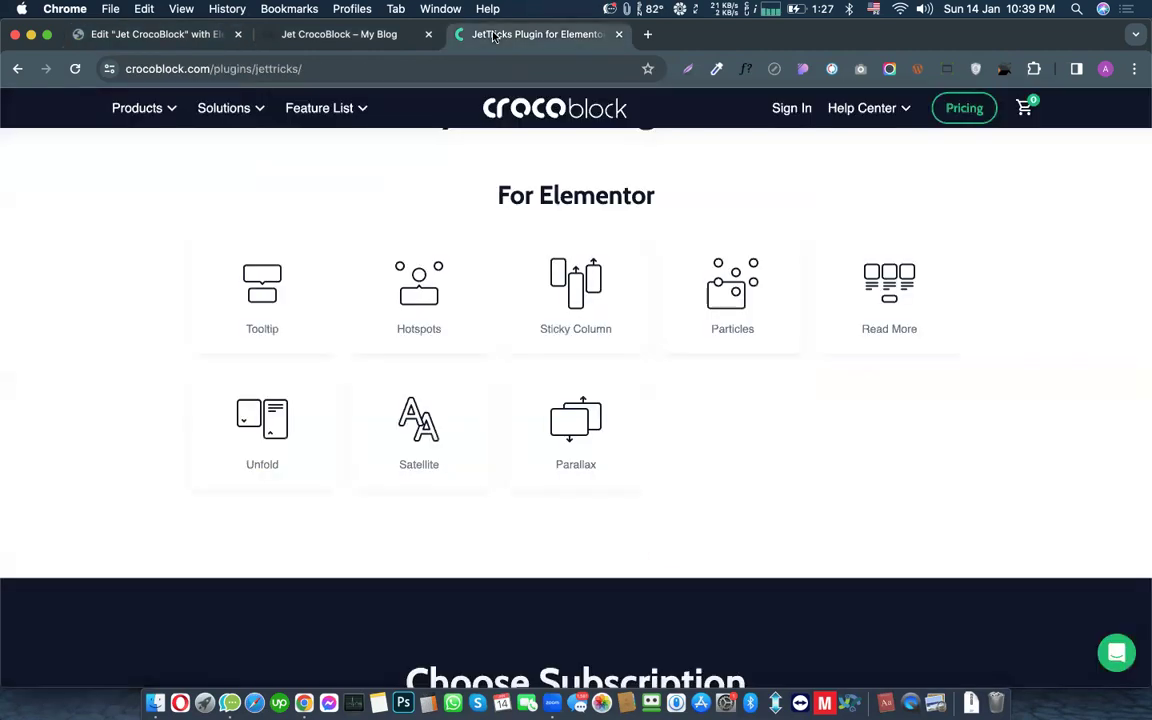
pyautogui.scroll(-1, 418, 250)
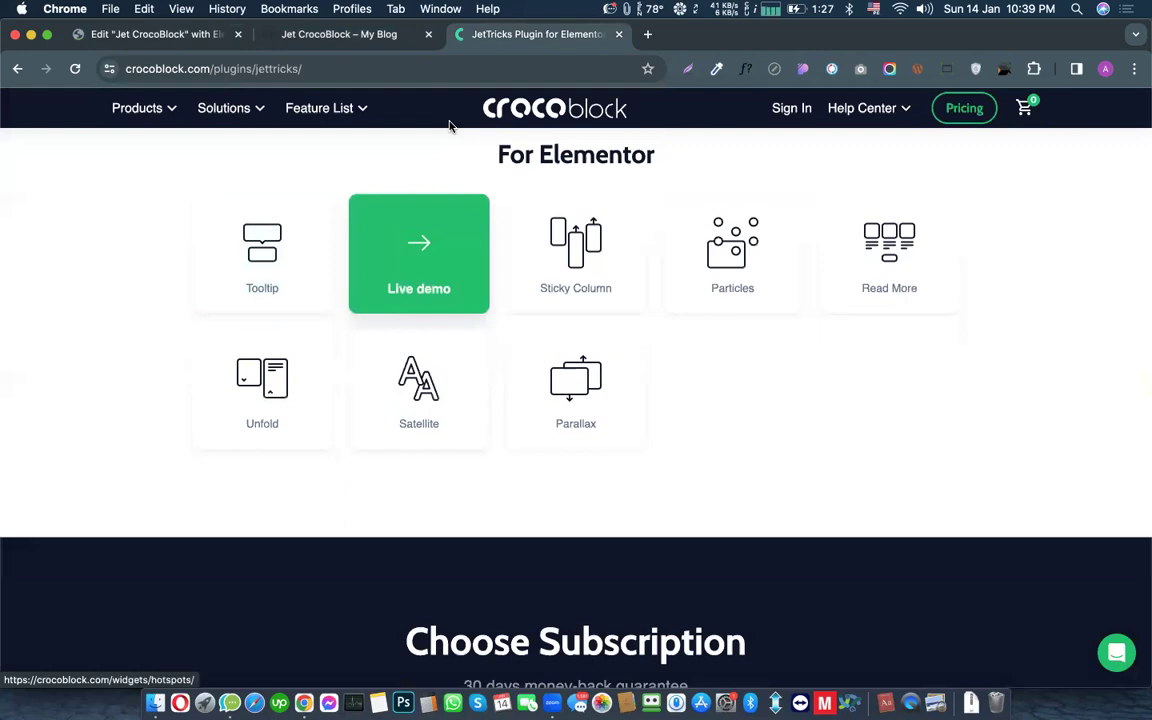
pyautogui.scroll(1, 438, 172)
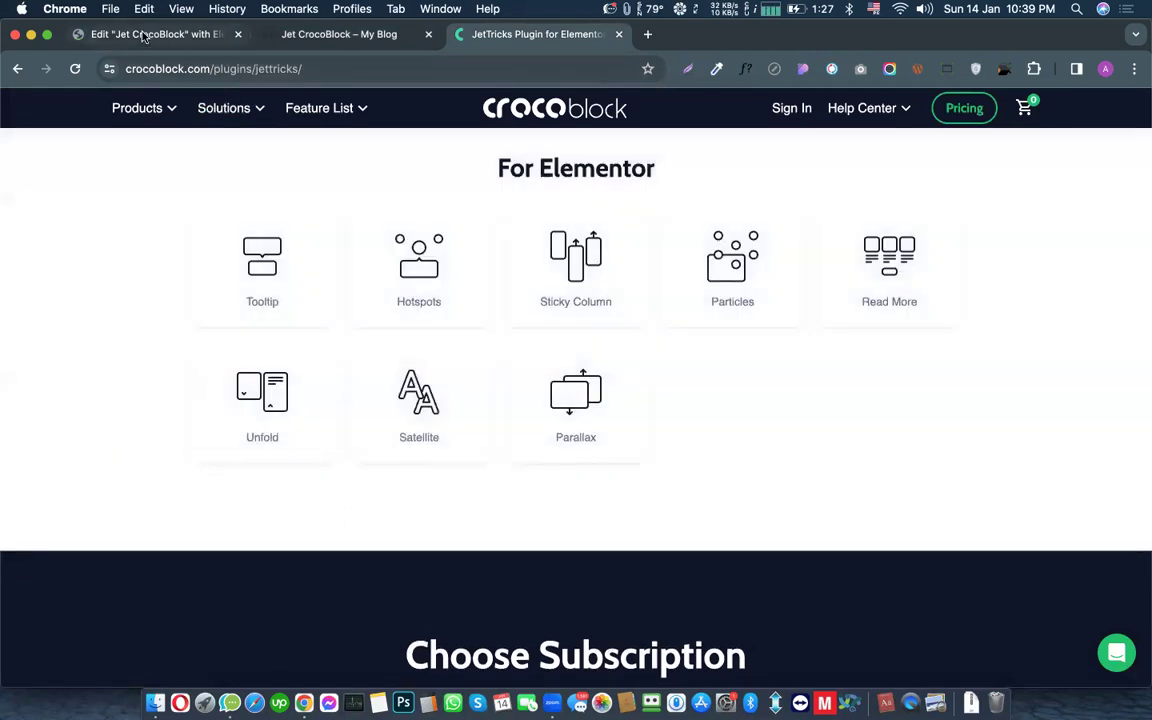
# Step: Return to the Elementor editor and delete the flip box, heading and hotspots containers from the page
pyautogui.click(143, 36)
pyautogui.scroll(5, 610, 213)
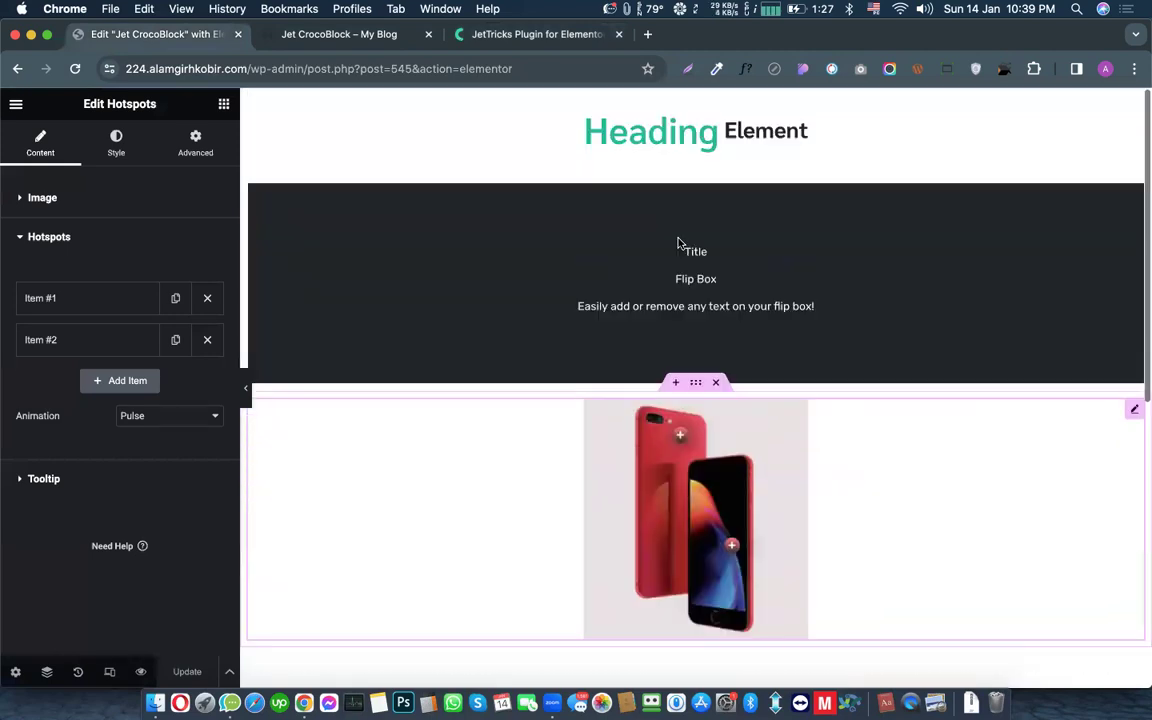
pyautogui.click(718, 167)
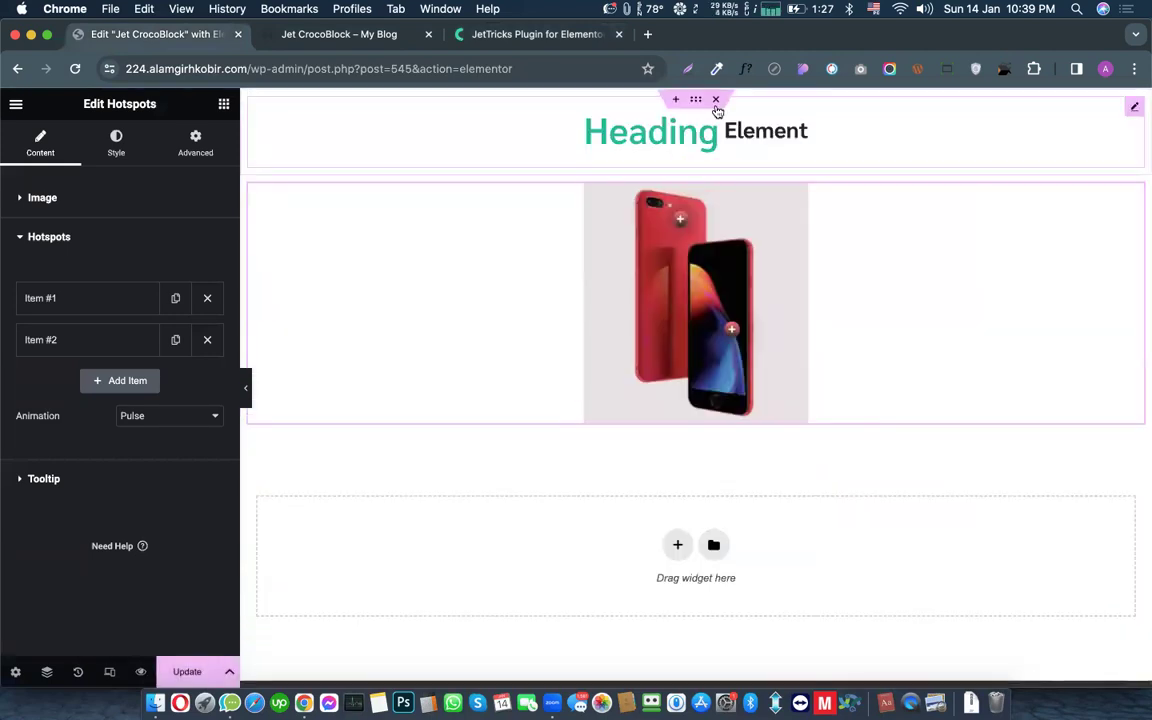
pyautogui.click(716, 101)
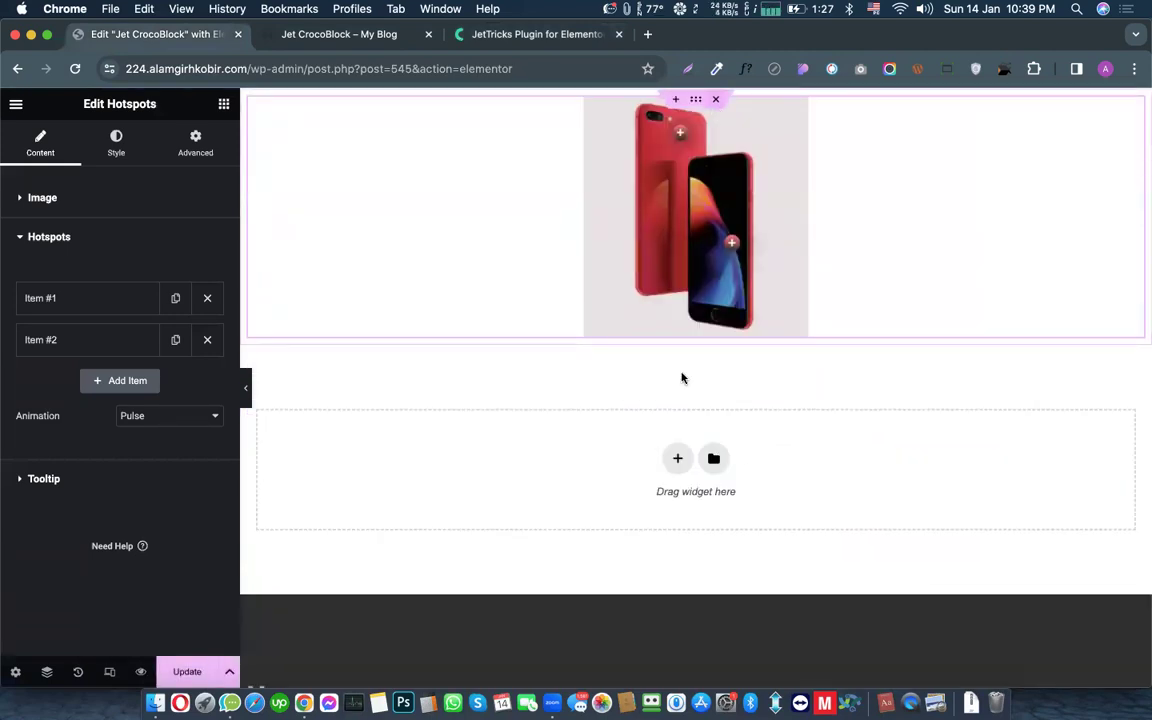
pyautogui.press('Delete')
# Step: Add a container with two equal columns and place an Image widget in its first column
pyautogui.click(677, 222)
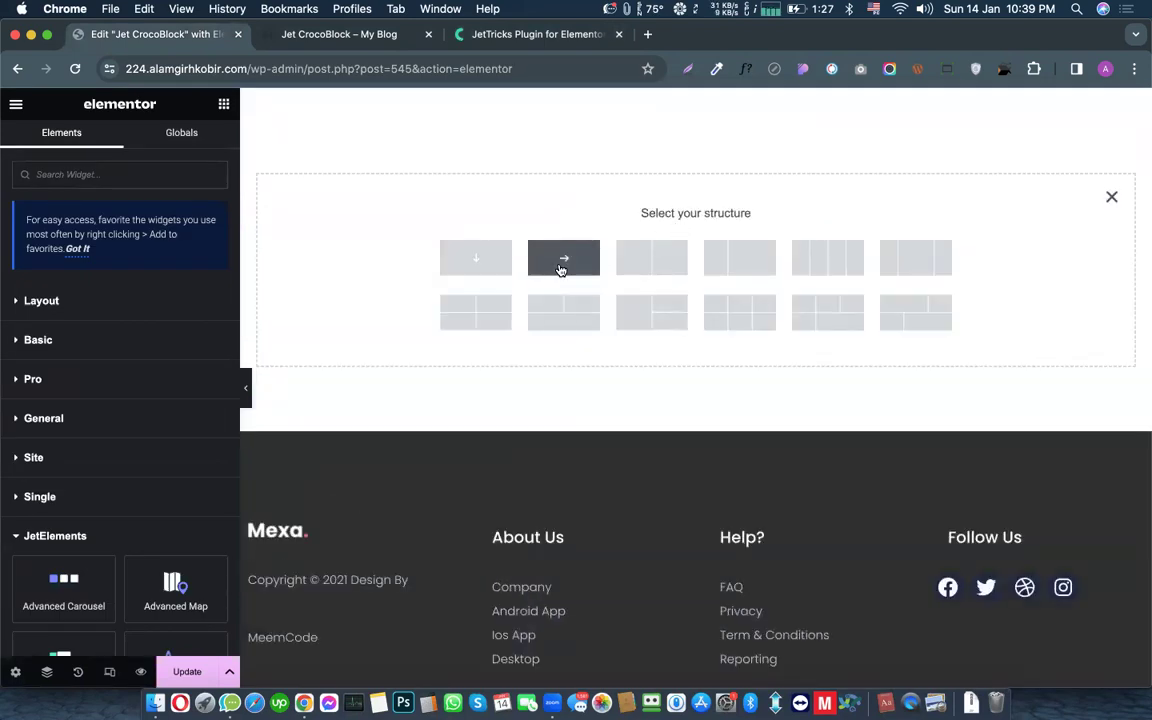
pyautogui.click(654, 259)
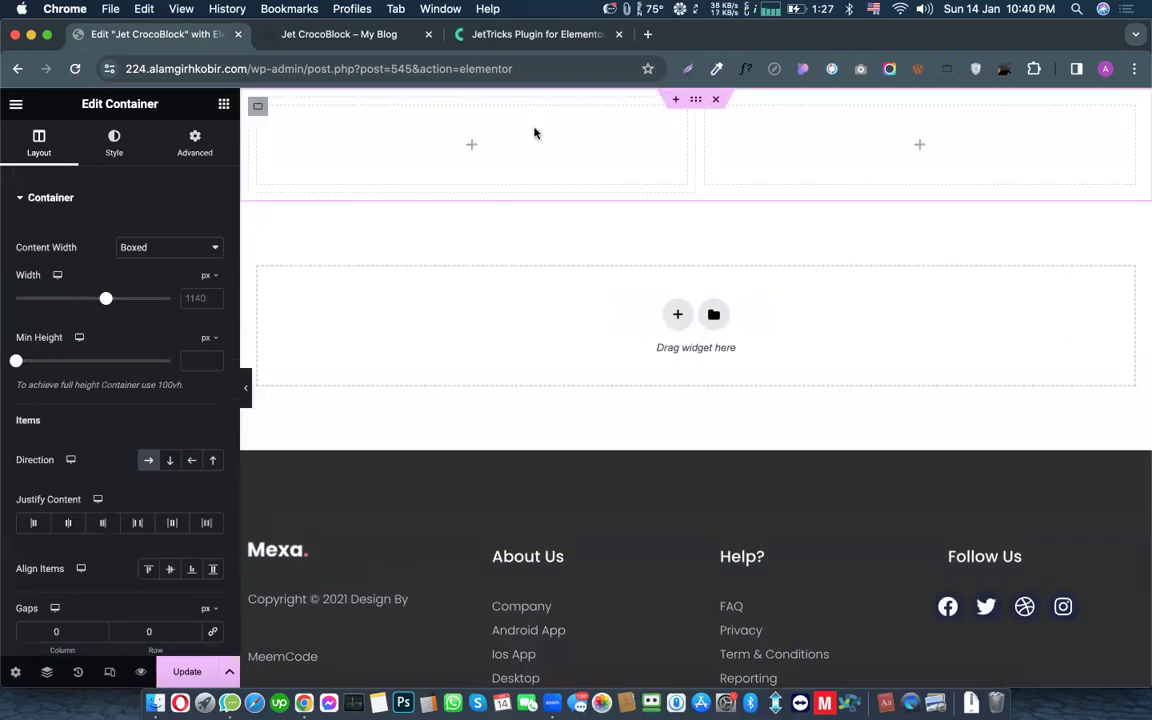
pyautogui.click(474, 145)
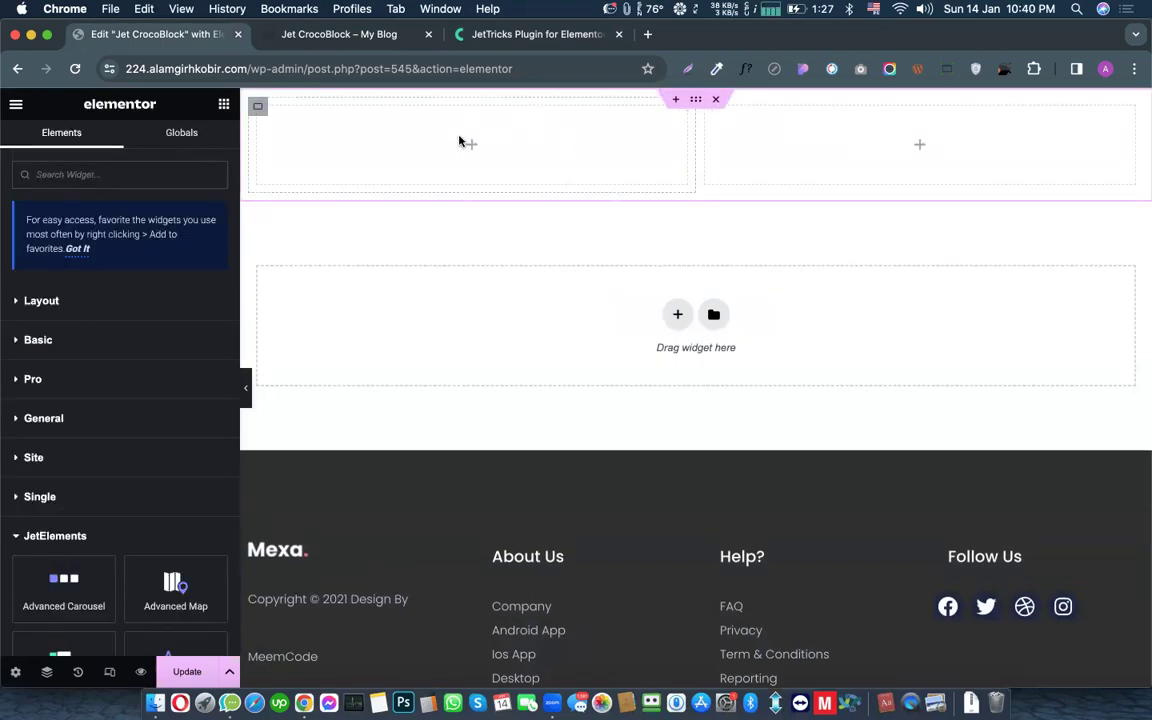
pyautogui.click(26, 301)
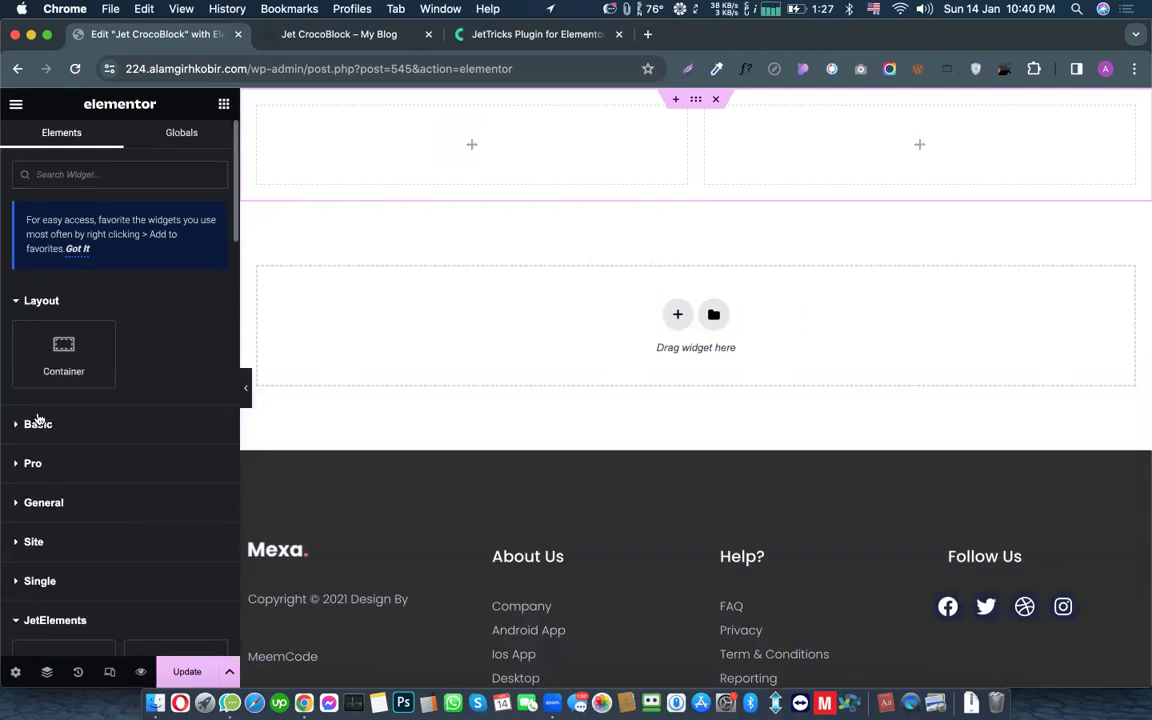
pyautogui.click(38, 424)
pyautogui.moveTo(203, 471); pyautogui.dragTo(468, 159)
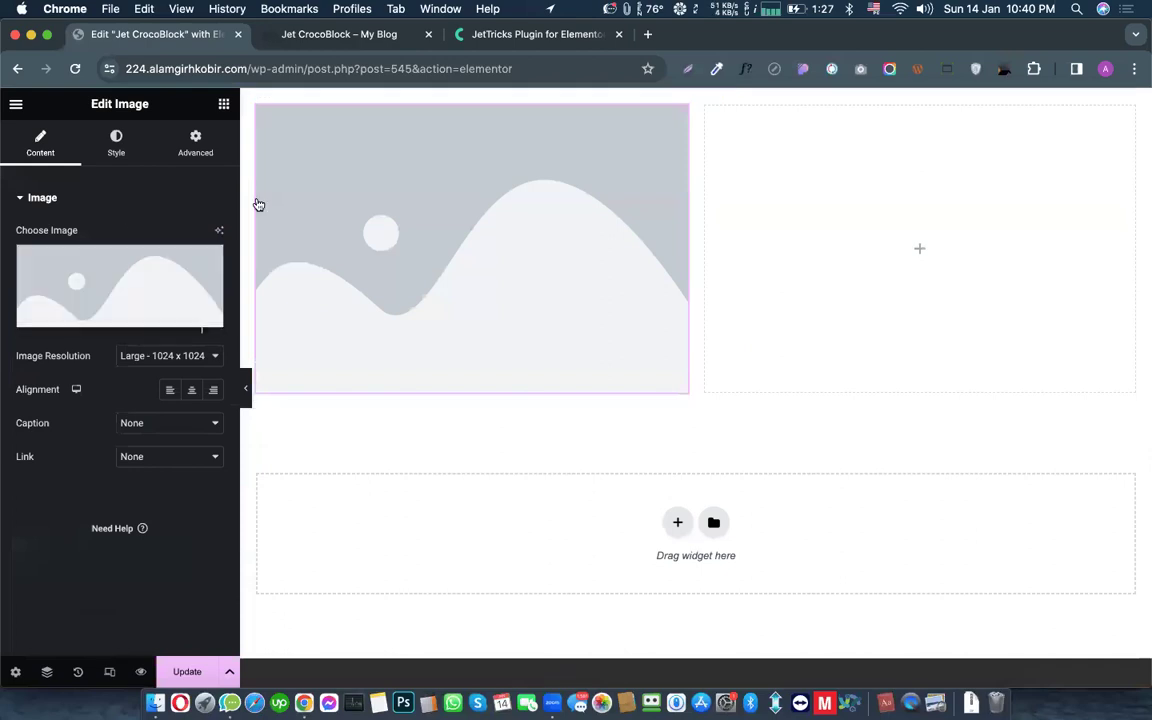
# Step: Set the Image widget's picture to the red phone image aapUntitled-1.jpeg from the media library
pyautogui.click(370, 34)
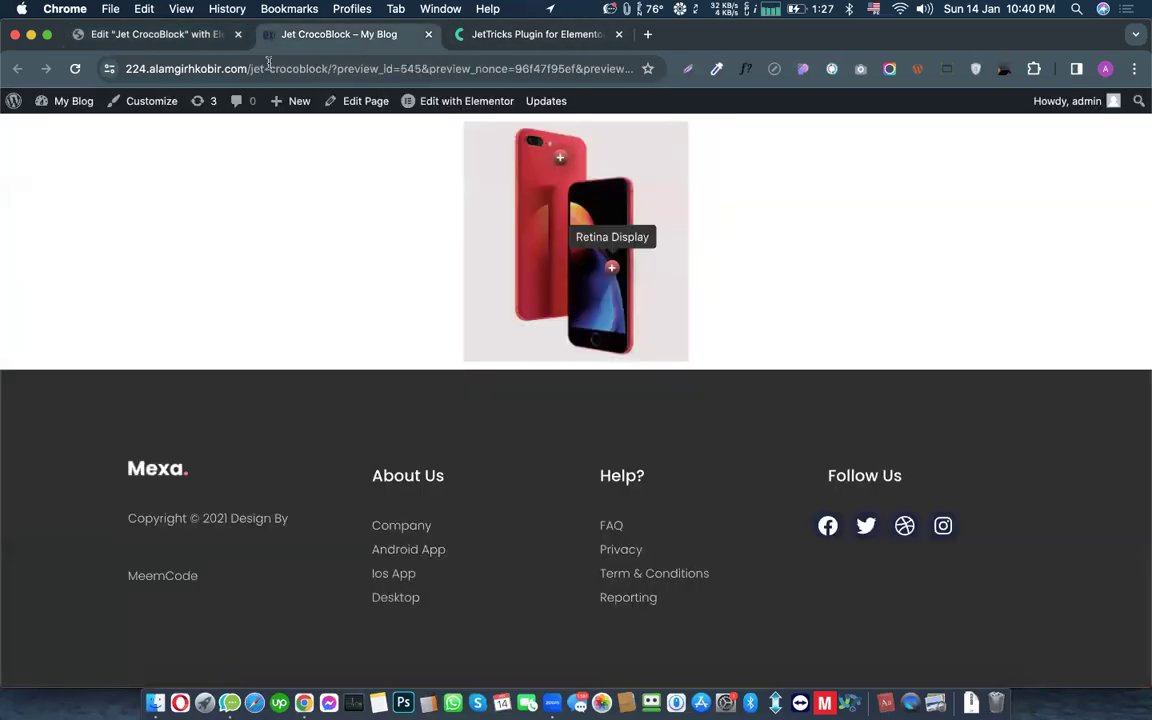
pyautogui.click(175, 34)
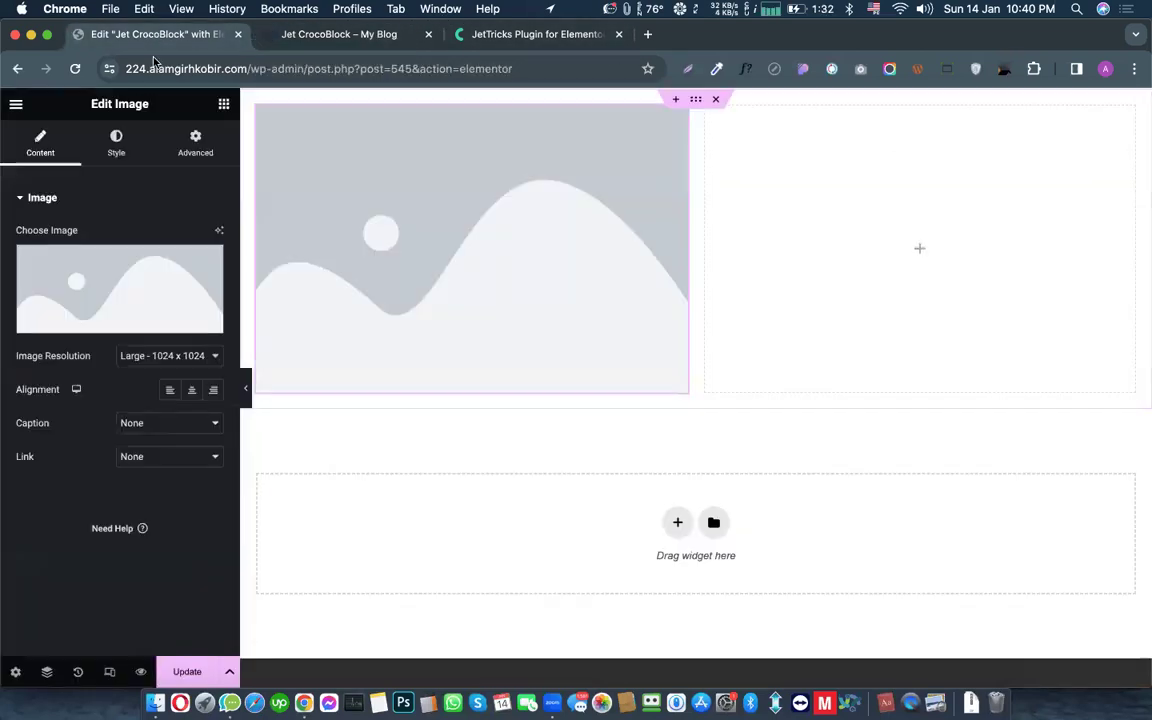
pyautogui.click(144, 277)
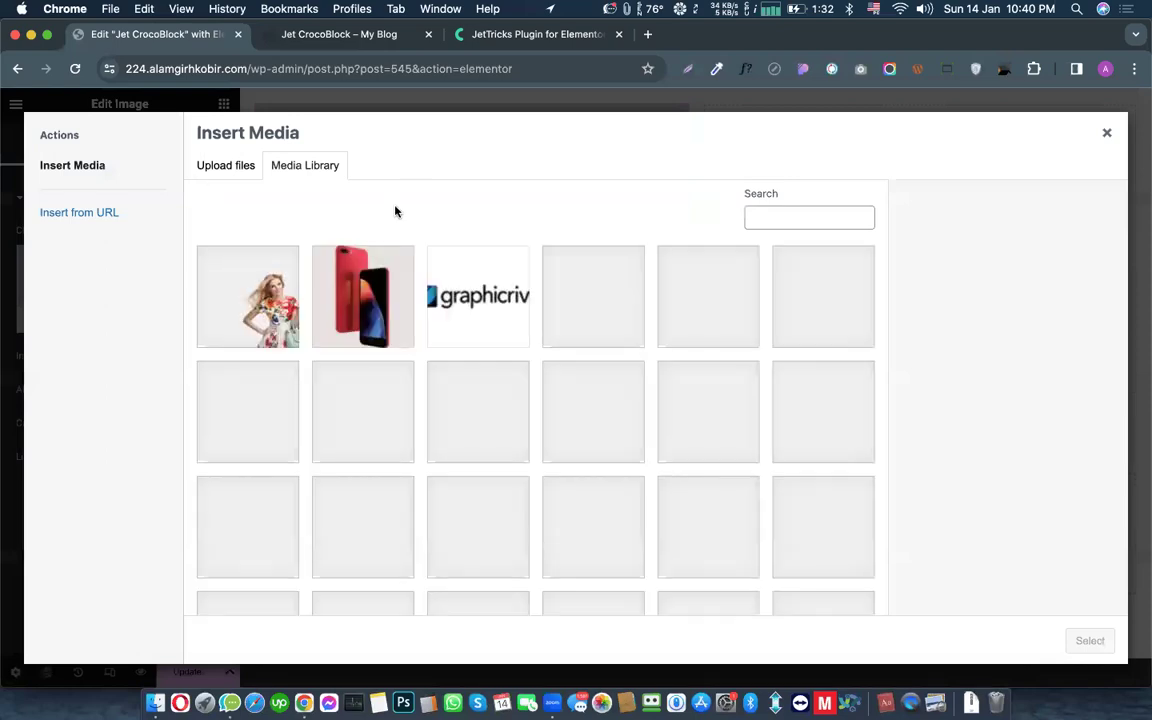
pyautogui.click(359, 301)
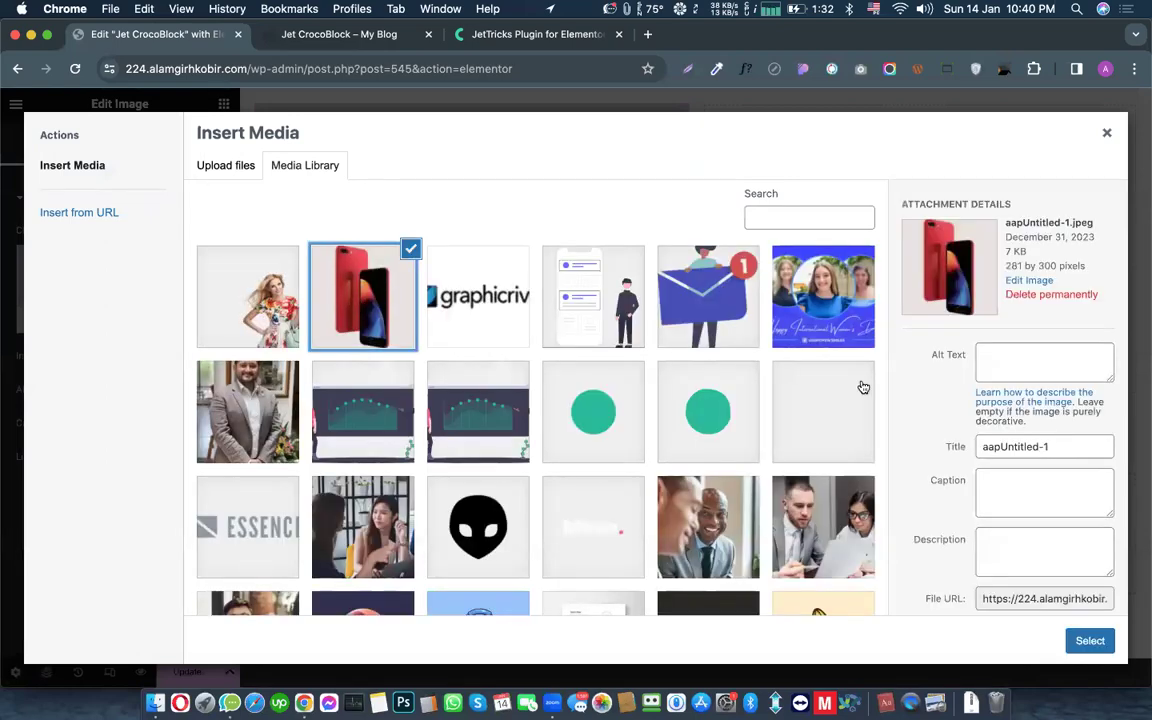
pyautogui.click(1090, 640)
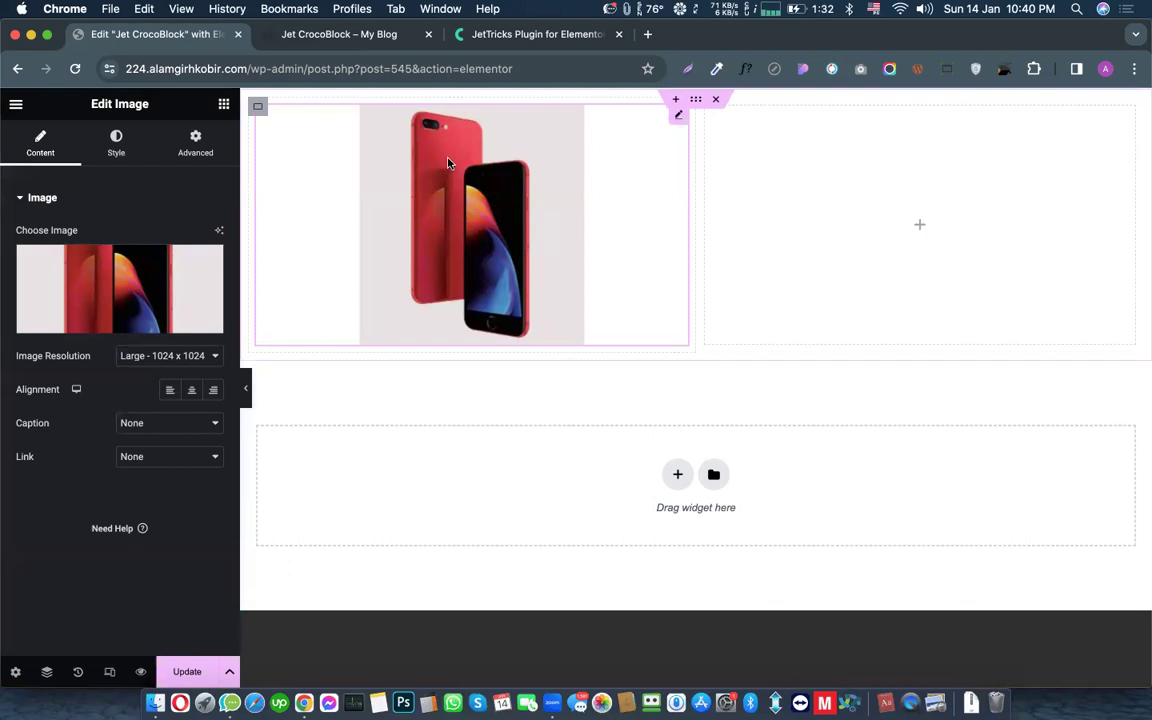
# Step: Search Google in a new browser tab for "iphone 8 price and details"
pyautogui.click(645, 34)
pyautogui.write('iph')
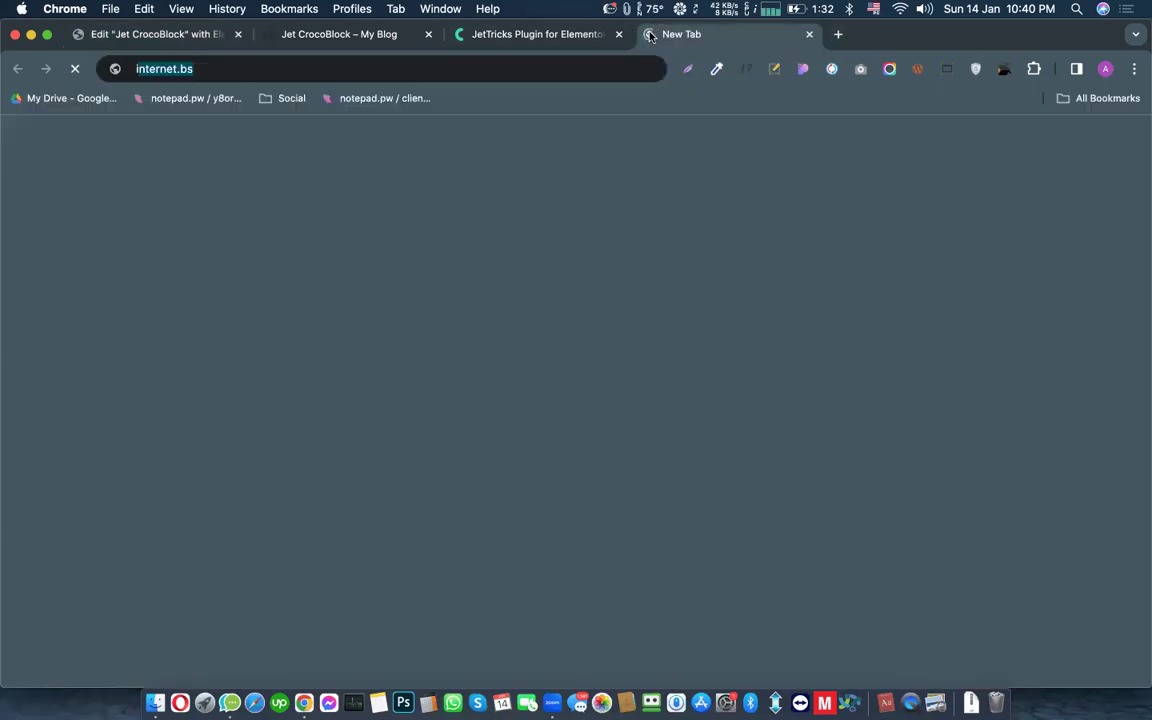
pyautogui.write('one 8 pr')
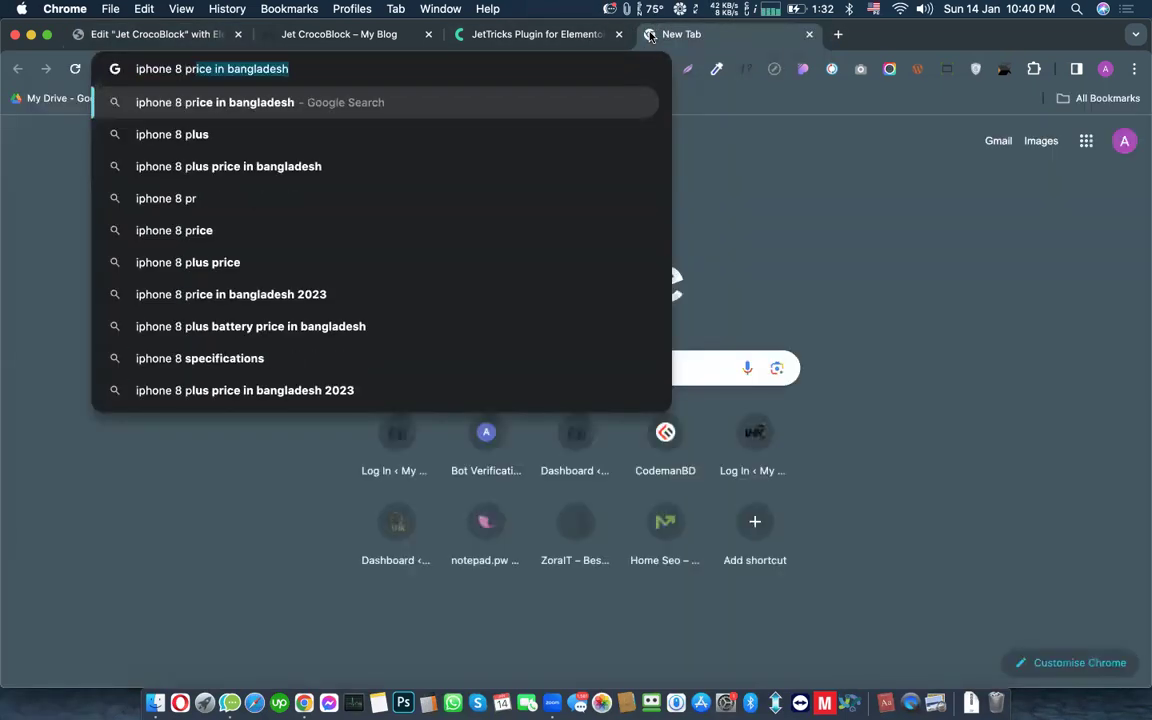
pyautogui.write('ice and de')
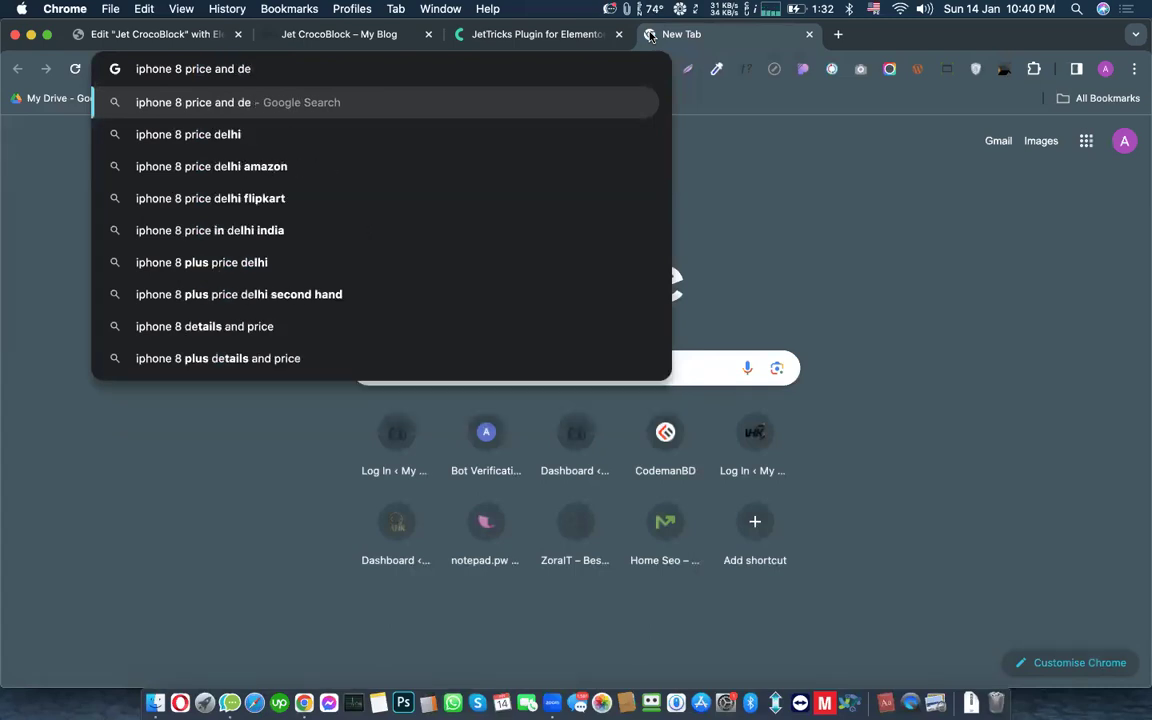
pyautogui.write('tails')
pyautogui.press('Return')
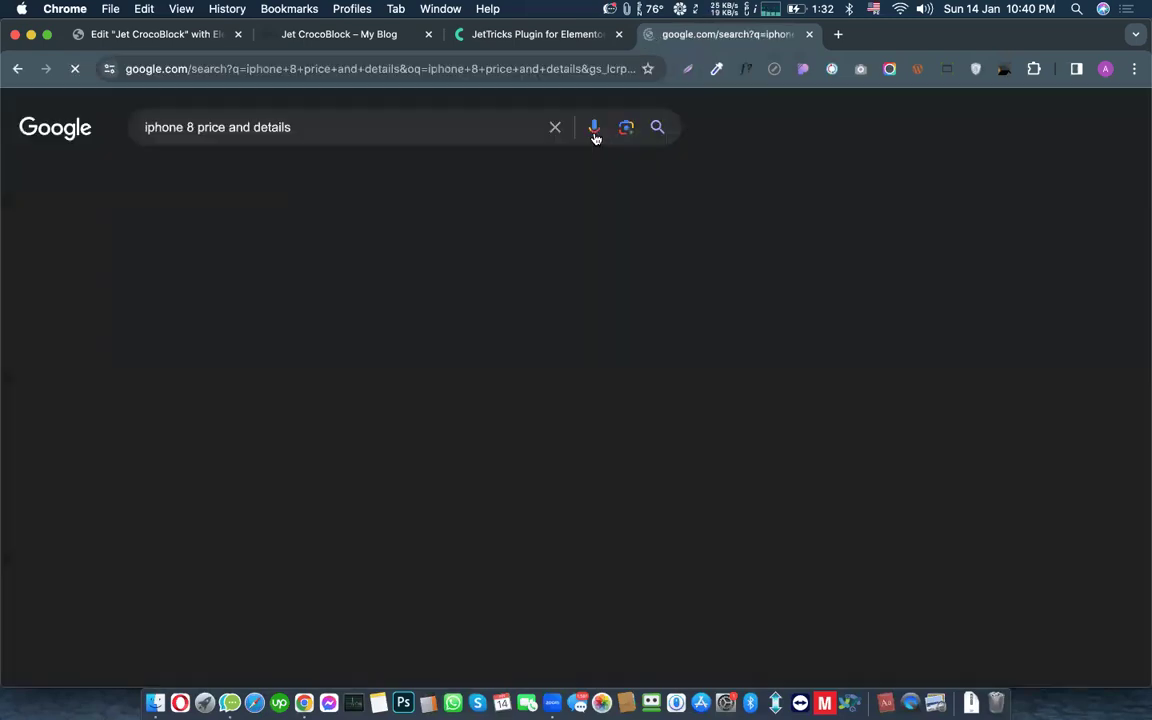
# Step: Open GSMArena's Apple iPhone 8 specifications result and select the specification text from the versions heading down into the Misc section
pyautogui.click(283, 289)
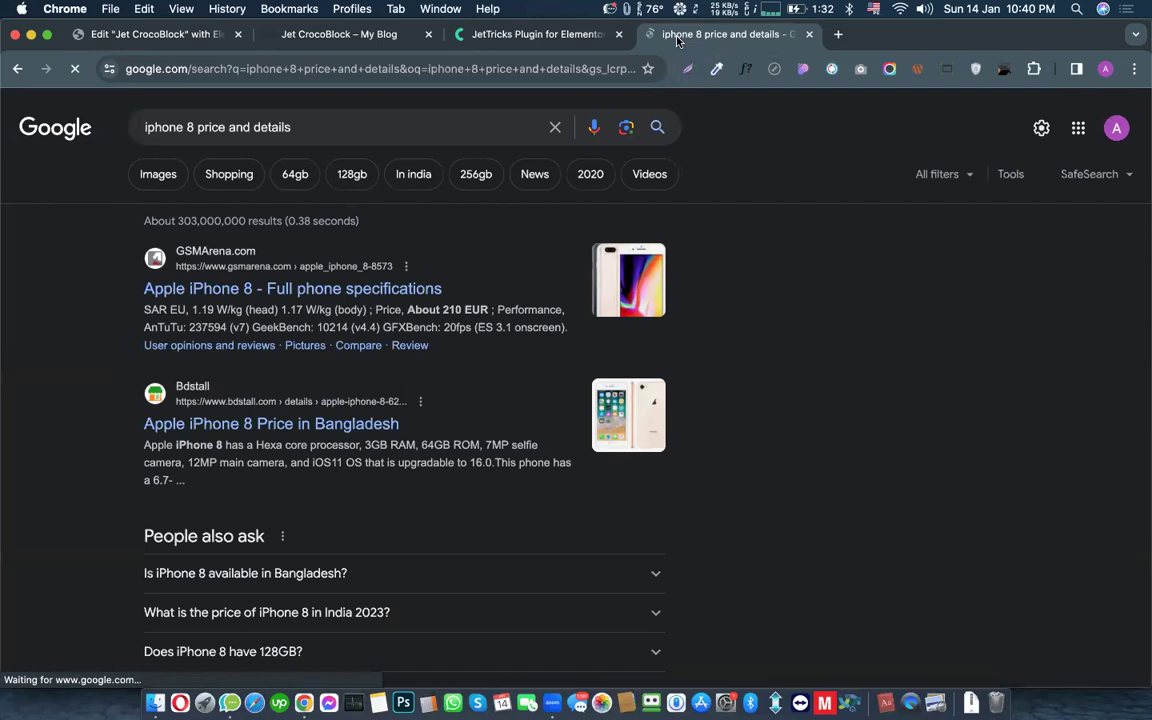
pyautogui.scroll(-3, 458, 337)
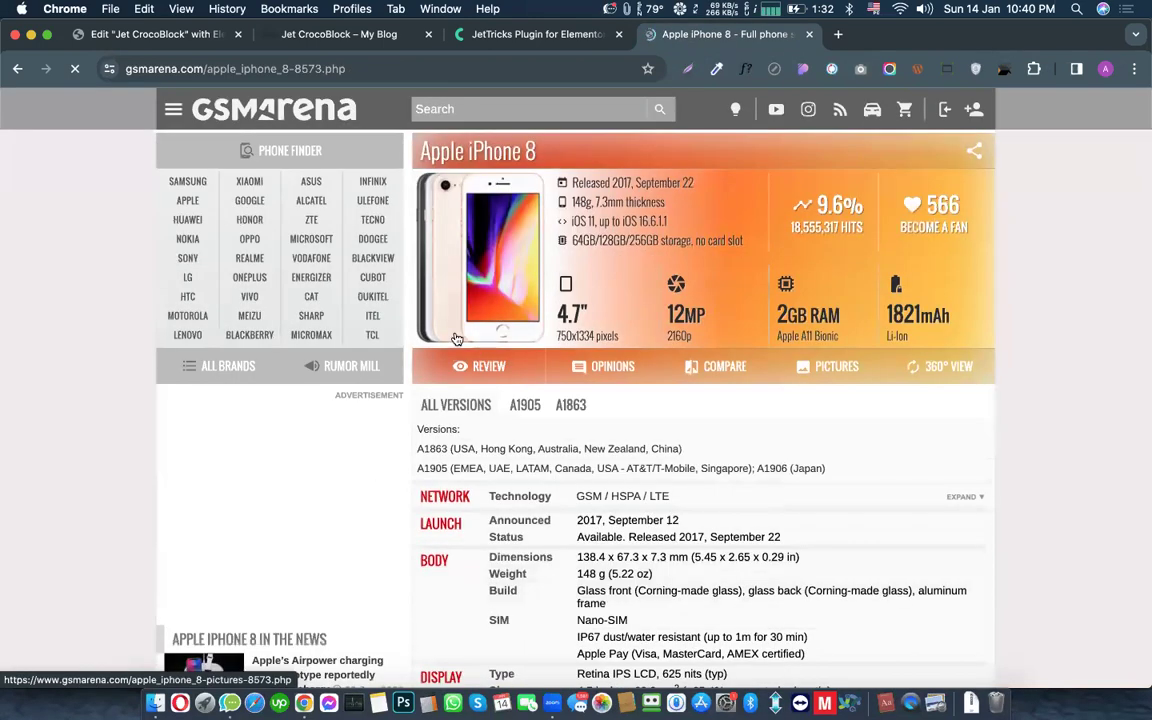
pyautogui.moveTo(417, 303); pyautogui.dragTo(511, 314)
pyautogui.click(382, 247)
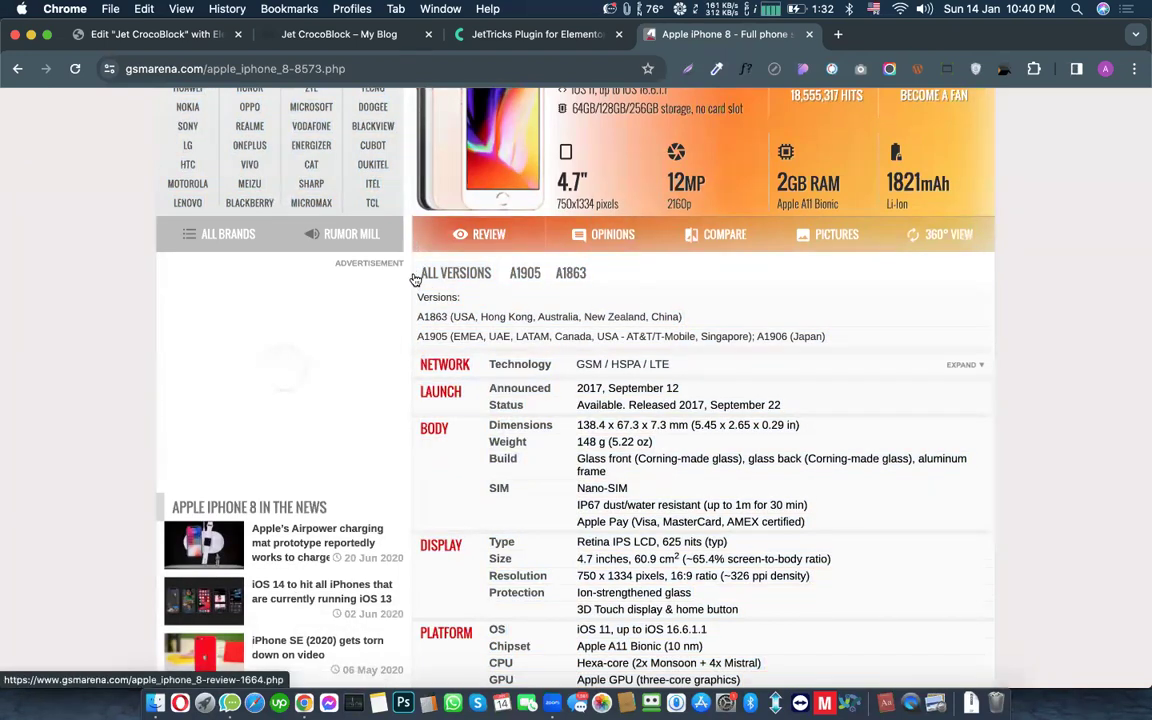
pyautogui.moveTo(415, 279); pyautogui.dragTo(640, 690)
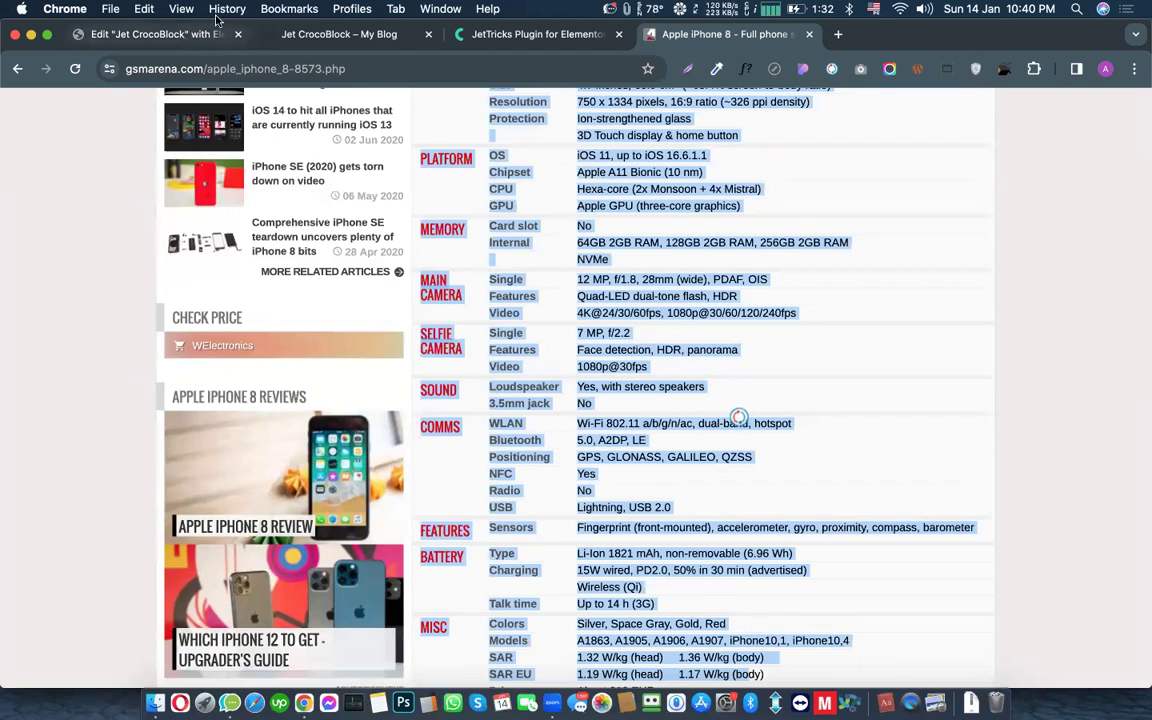
# Step: Return to the Elementor editor and add a Text Editor widget to the empty second column beside the phone image
pyautogui.click(168, 34)
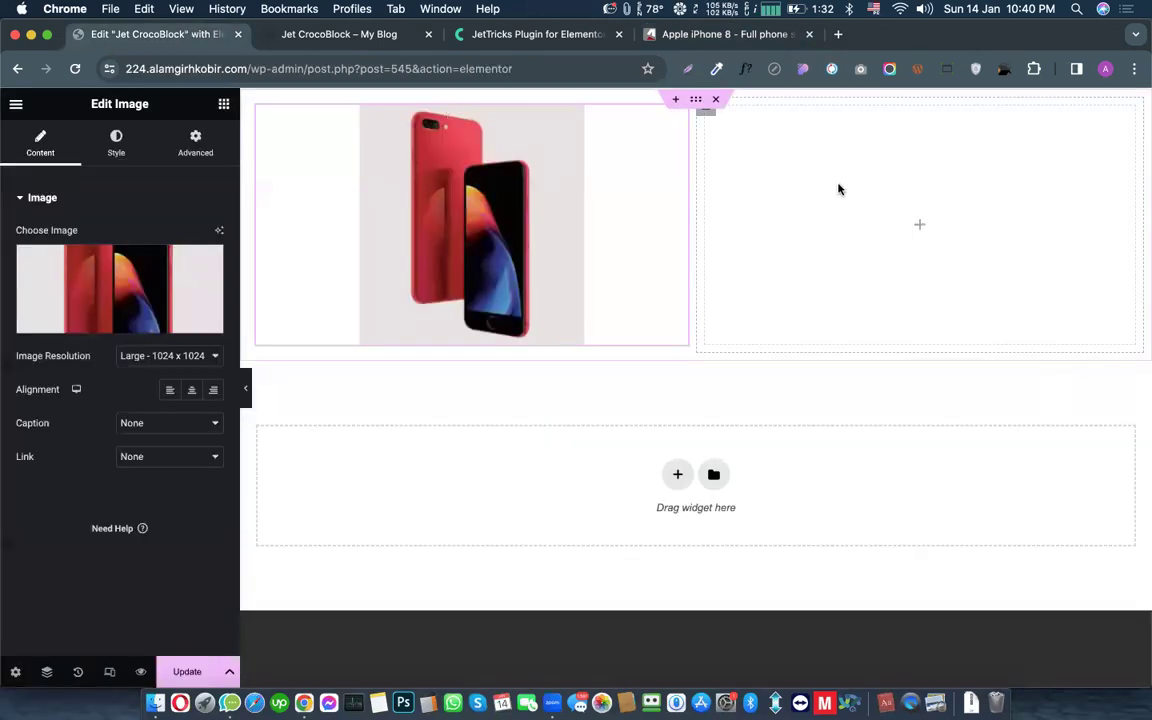
pyautogui.click(918, 232)
pyautogui.scroll(-2, 95, 399)
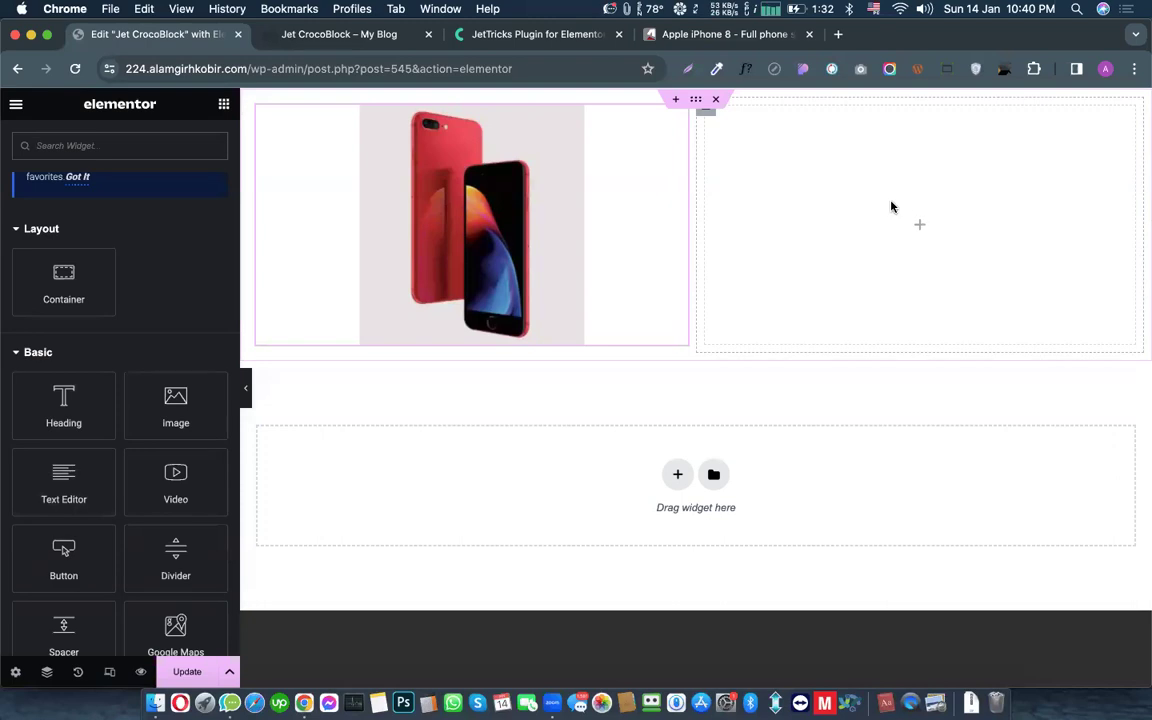
pyautogui.click(705, 116)
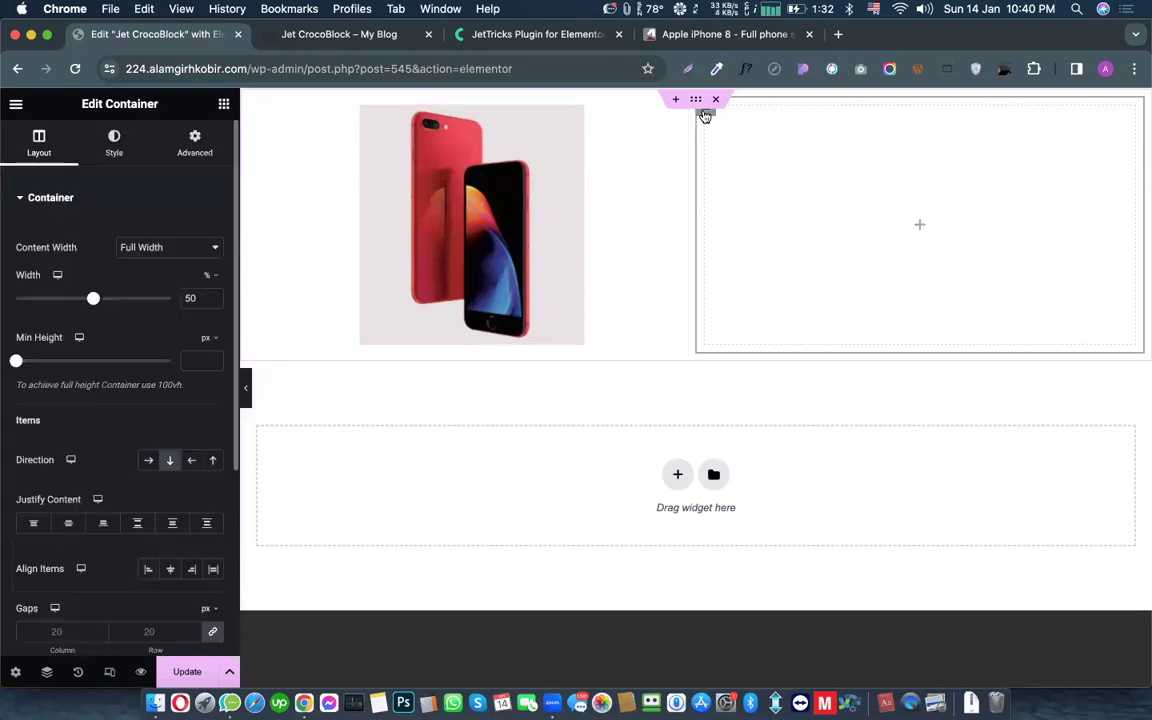
pyautogui.click(224, 104)
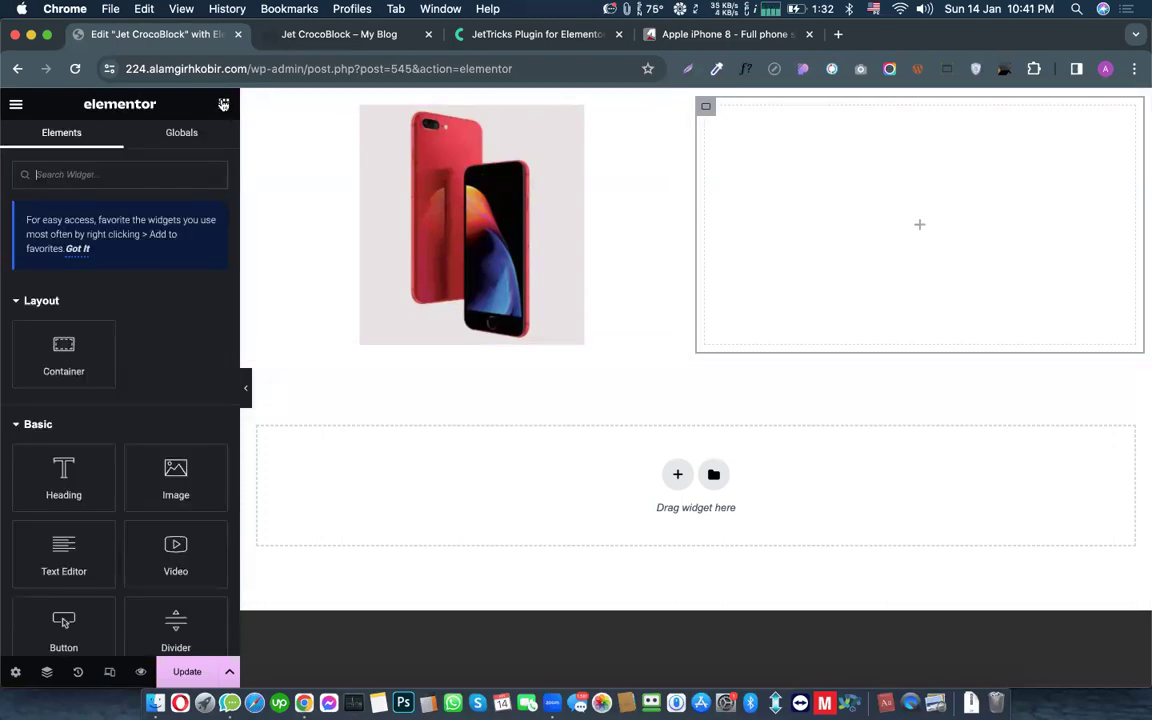
pyautogui.click(55, 551)
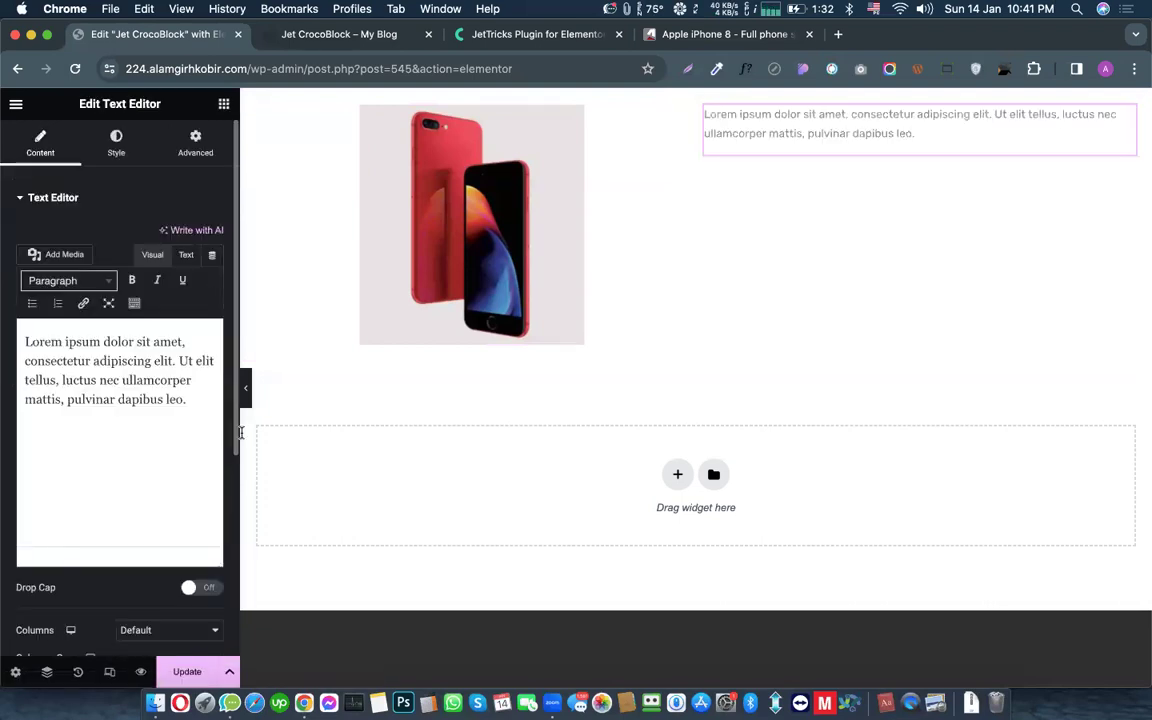
pyautogui.click(570, 125)
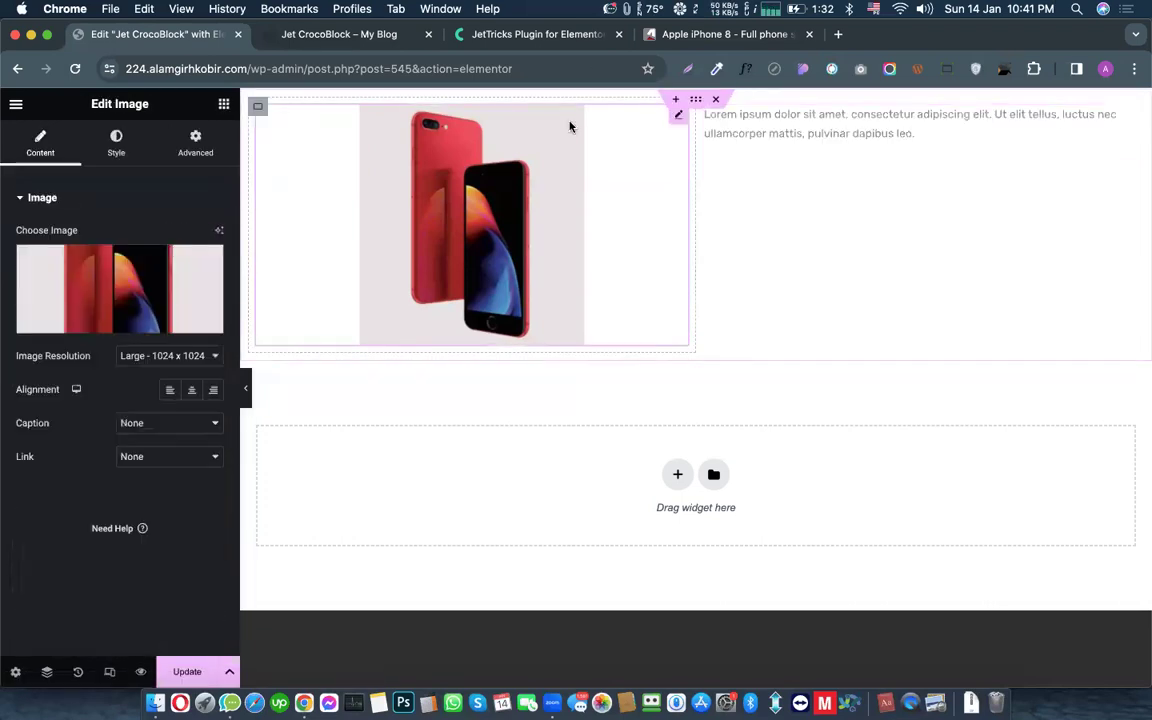
pyautogui.click(221, 109)
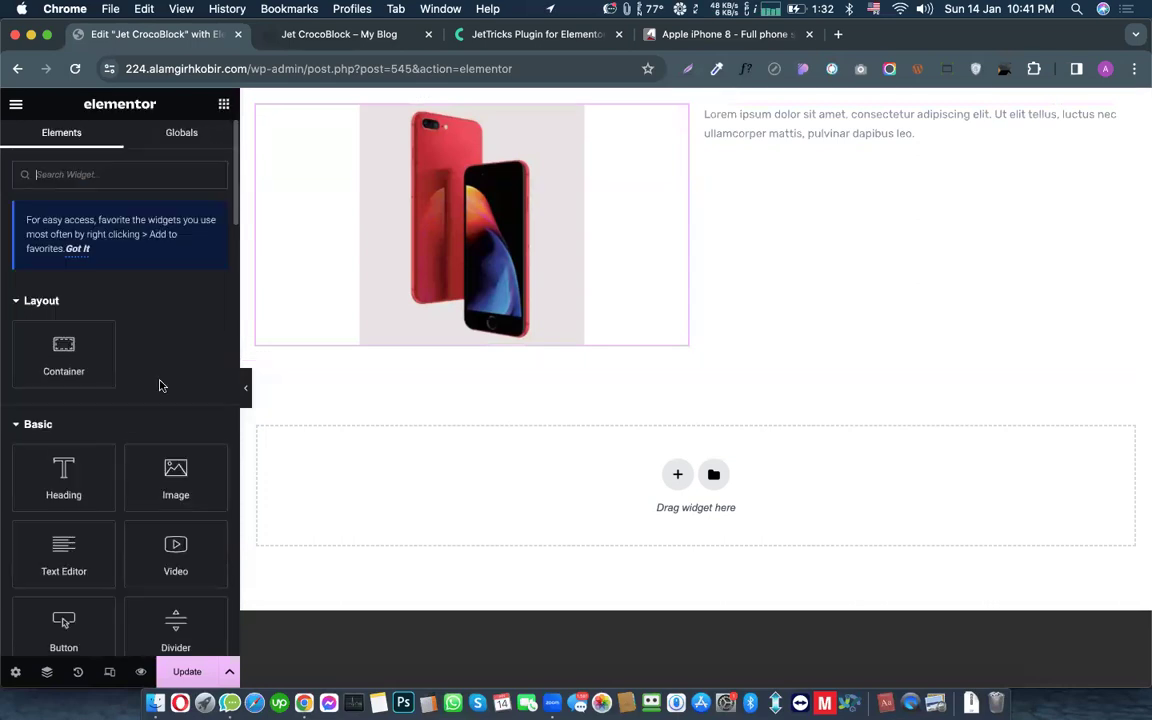
pyautogui.click(170, 500)
pyautogui.scroll(-2, 653, 373)
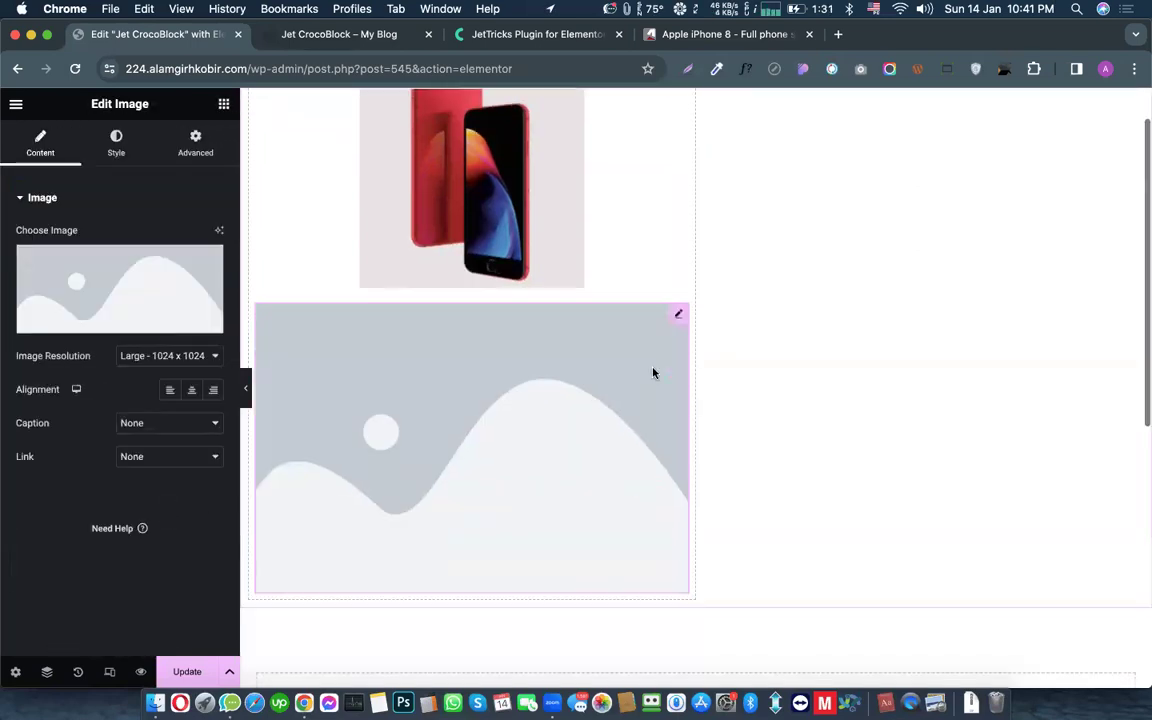
pyautogui.rightClick(679, 261)
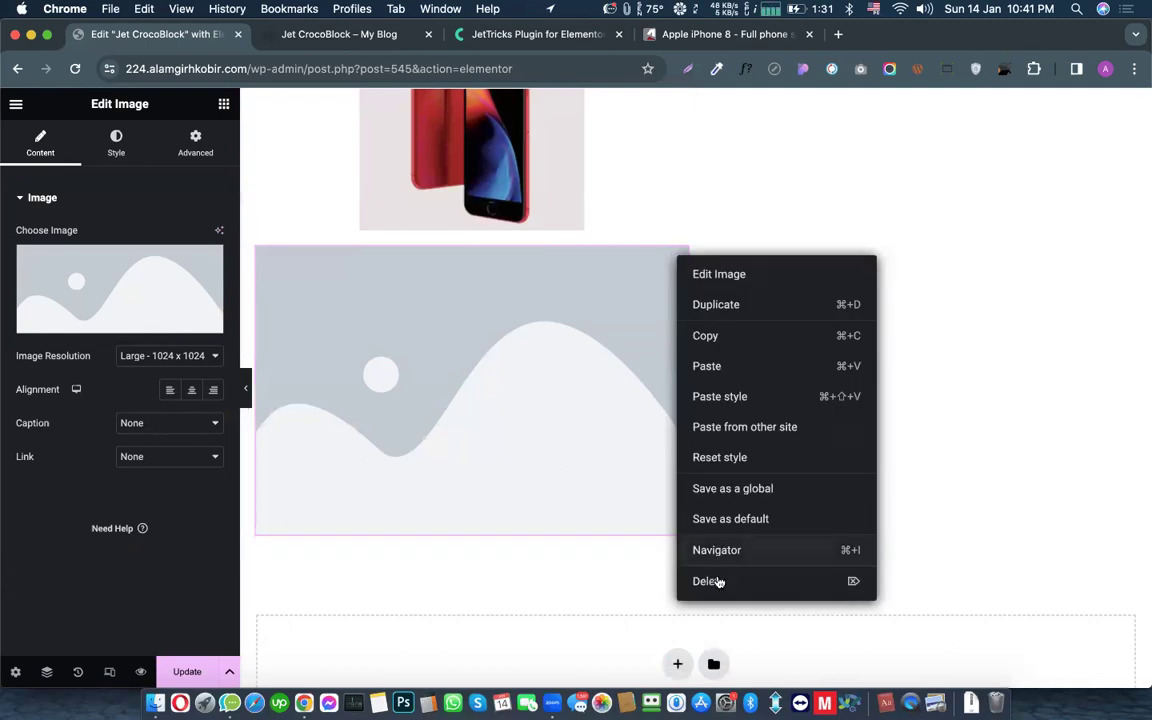
pyautogui.click(716, 583)
pyautogui.scroll(2, 771, 406)
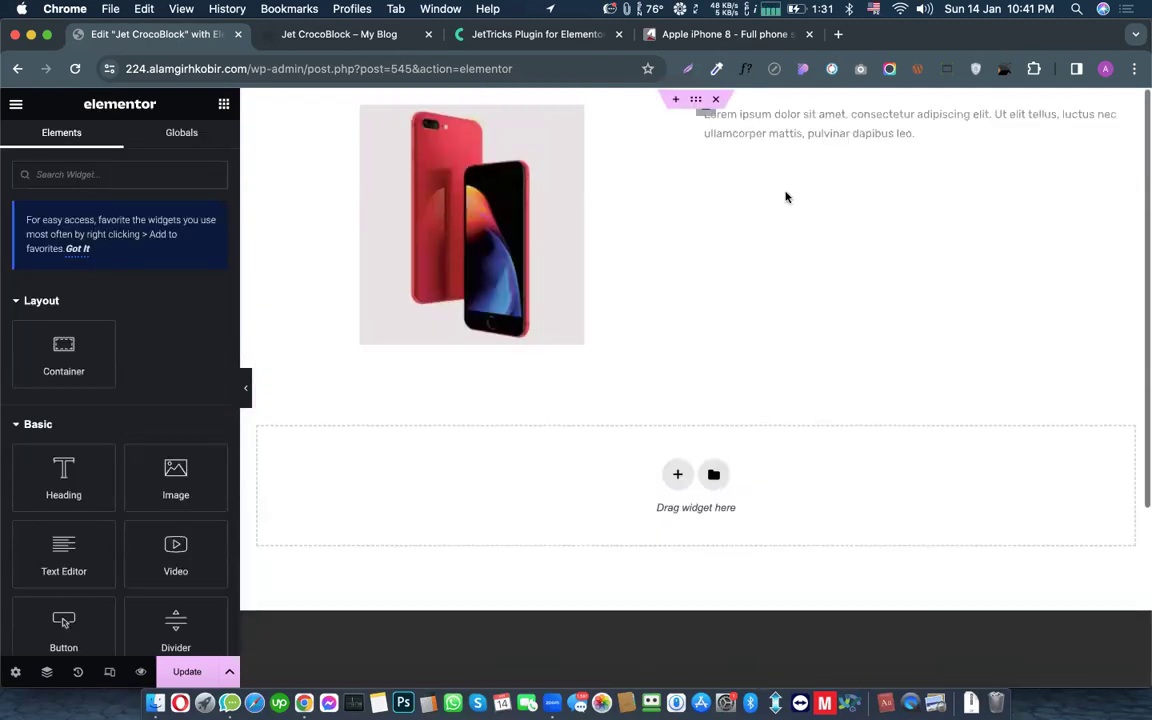
# Step: Replace the Text Editor widget's placeholder text with the copied iPhone 8 specifications, keeping their heading and table formatting
pyautogui.click(897, 114)
pyautogui.tripleClick(73, 367)
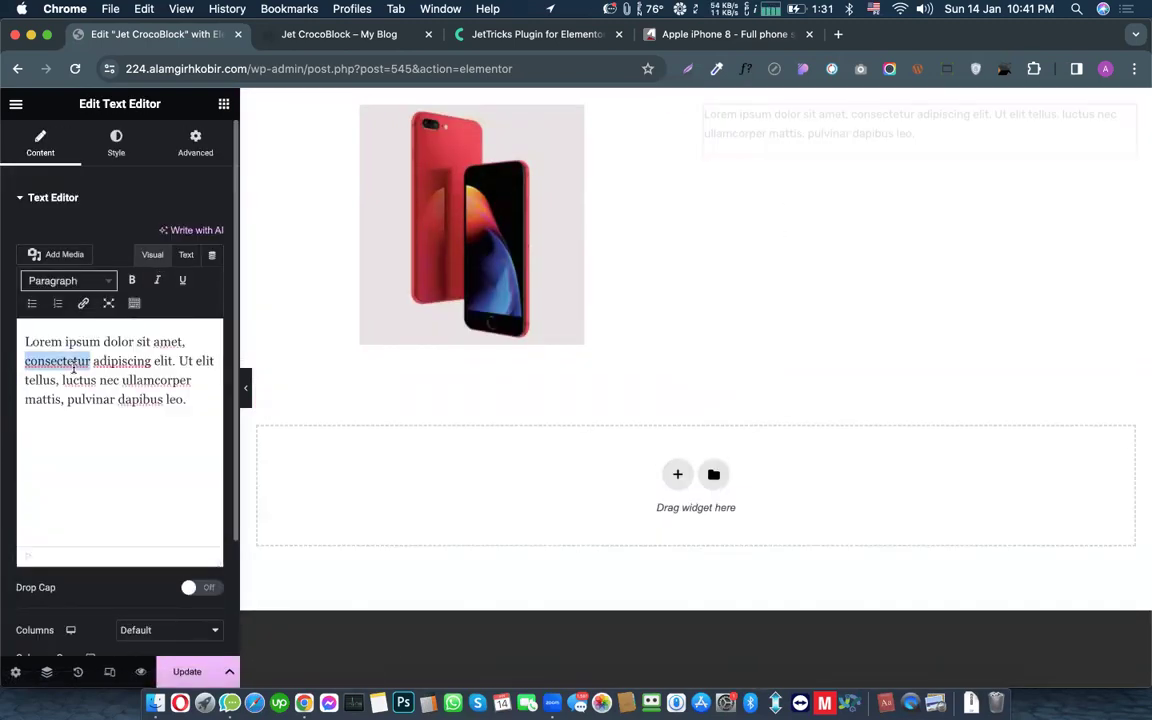
pyautogui.press('super+v')
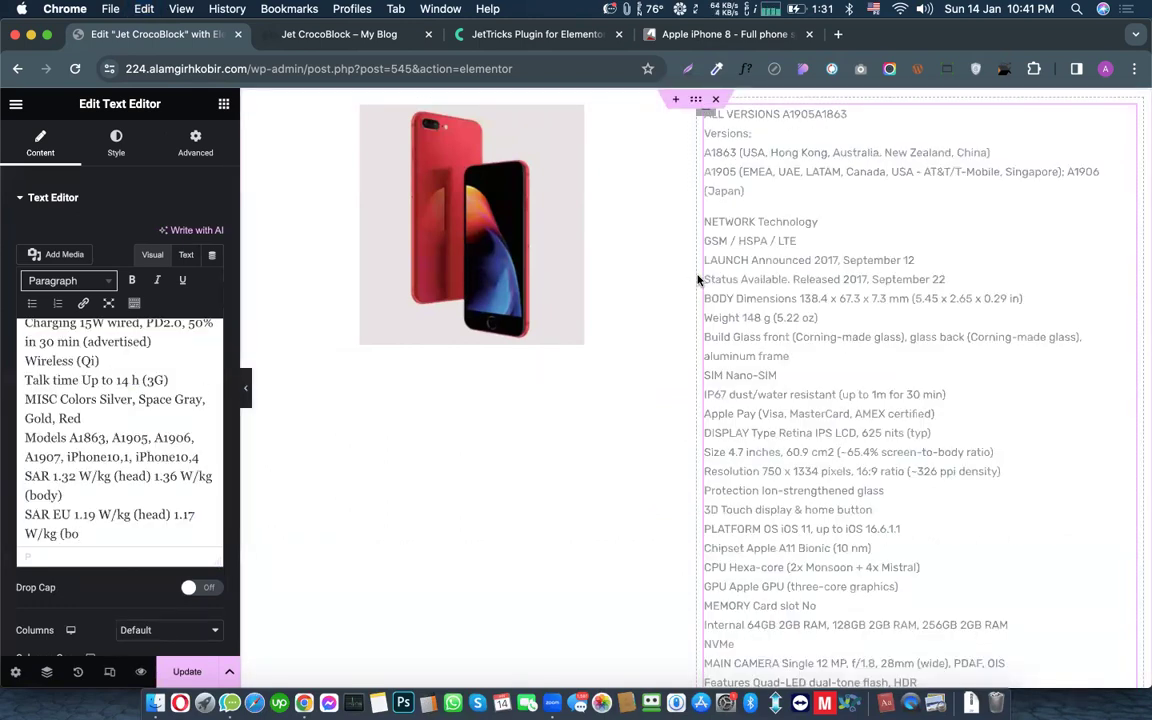
pyautogui.press('super+z')
pyautogui.press('super+v')
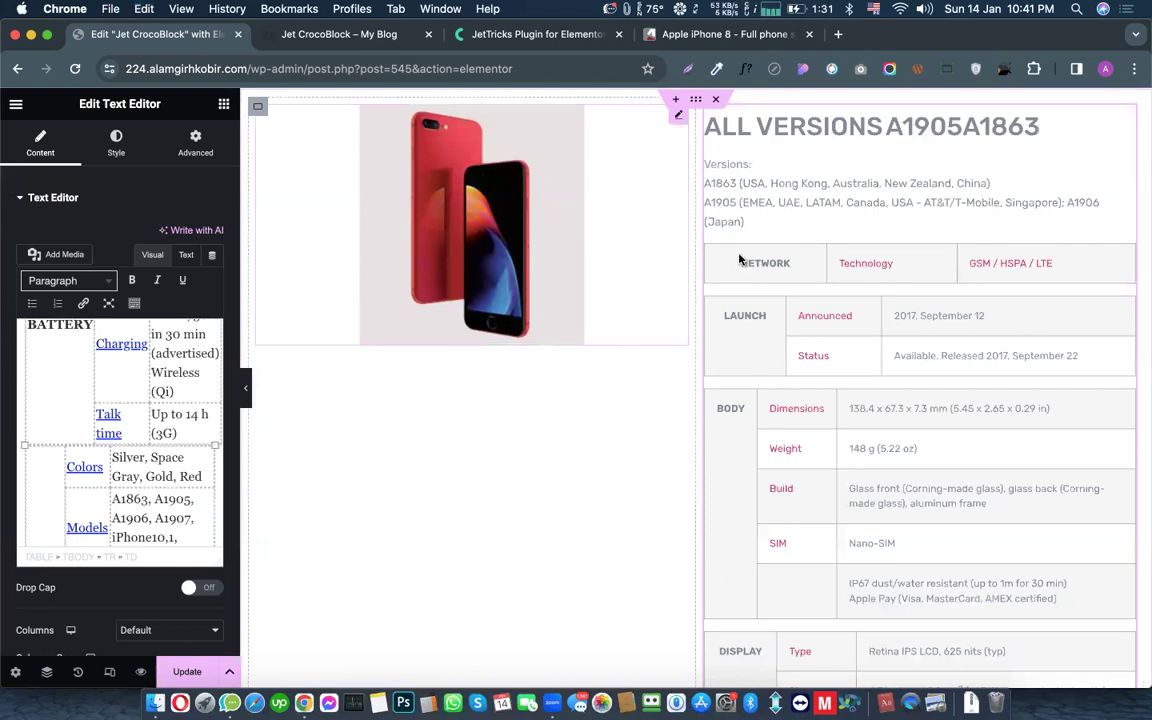
pyautogui.scroll(-5, 787, 220)
pyautogui.scroll(-20, 875, 251)
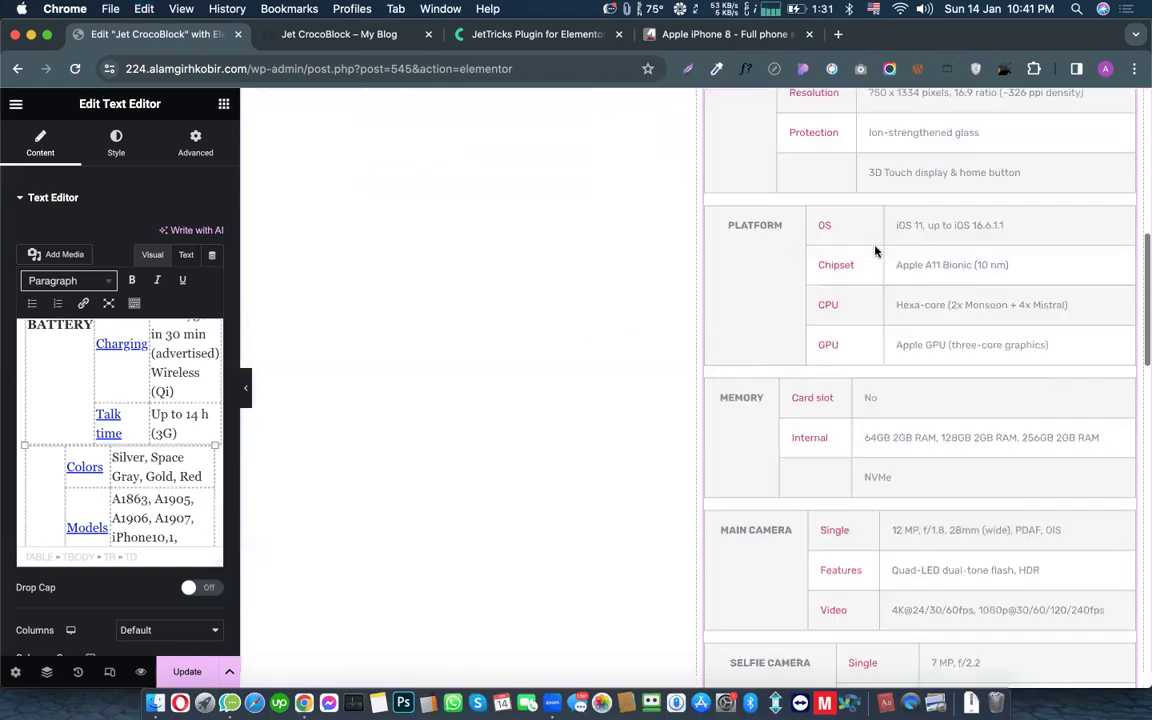
pyautogui.scroll(20, 875, 251)
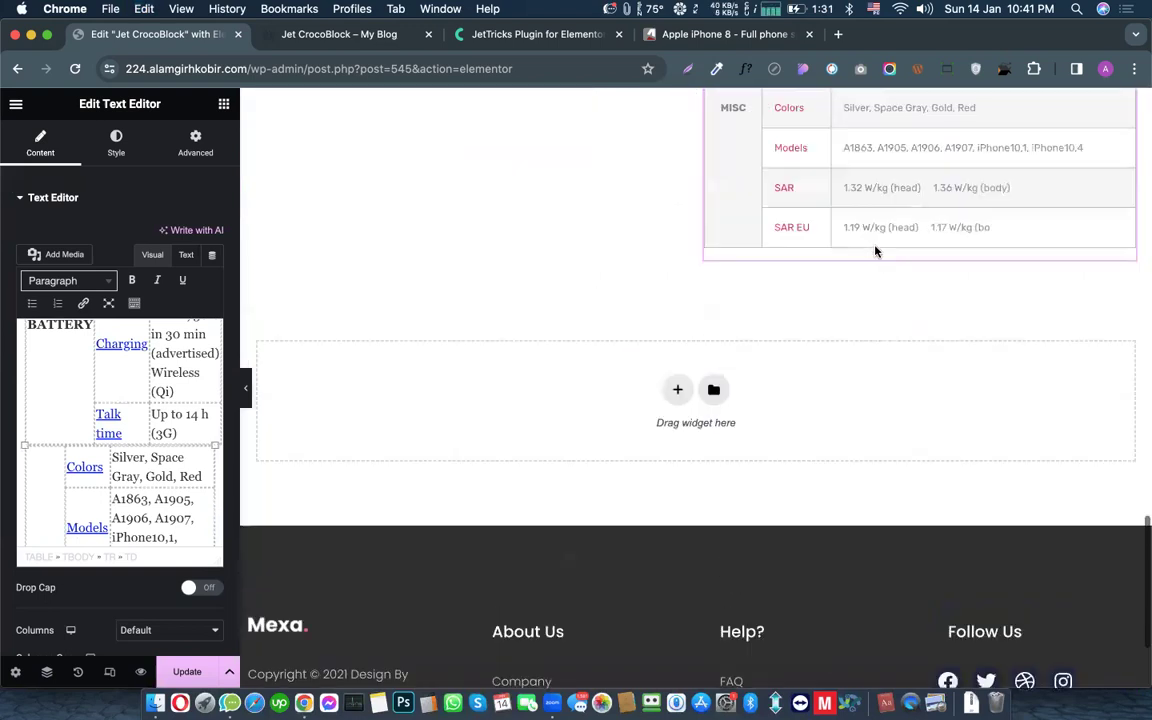
pyautogui.scroll(4, 875, 251)
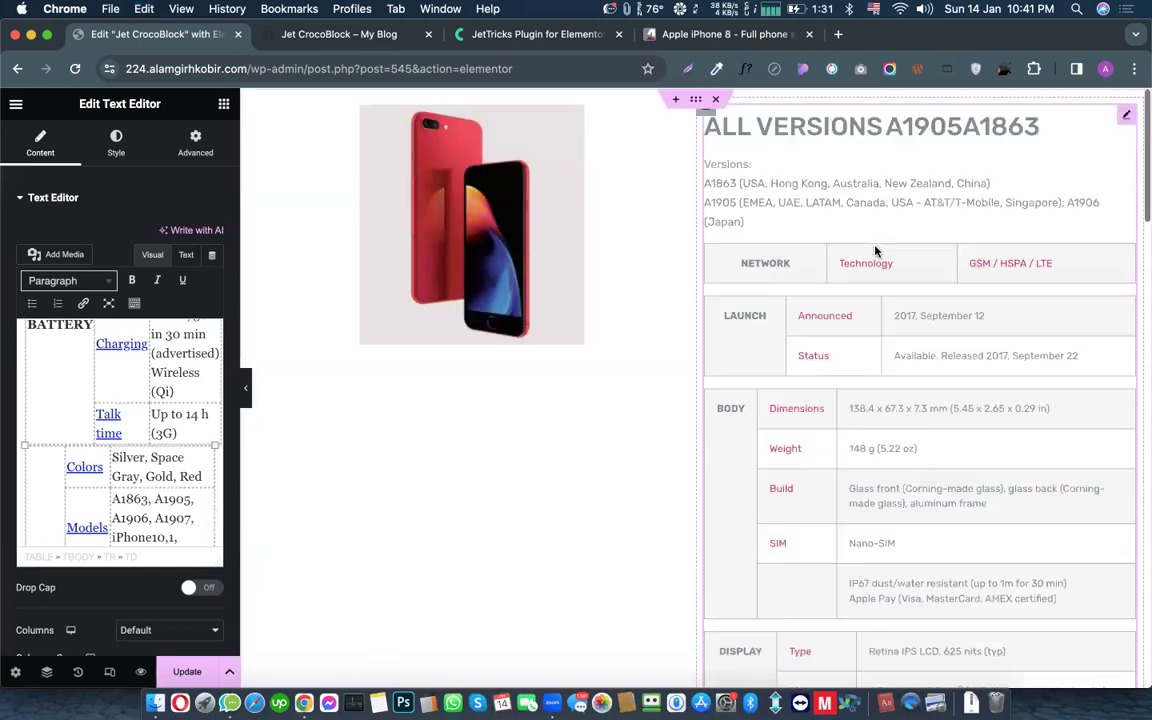
# Step: Duplicate the container holding the phone image and specifications, and open the media library for the duplicate's image
pyautogui.rightClick(696, 101)
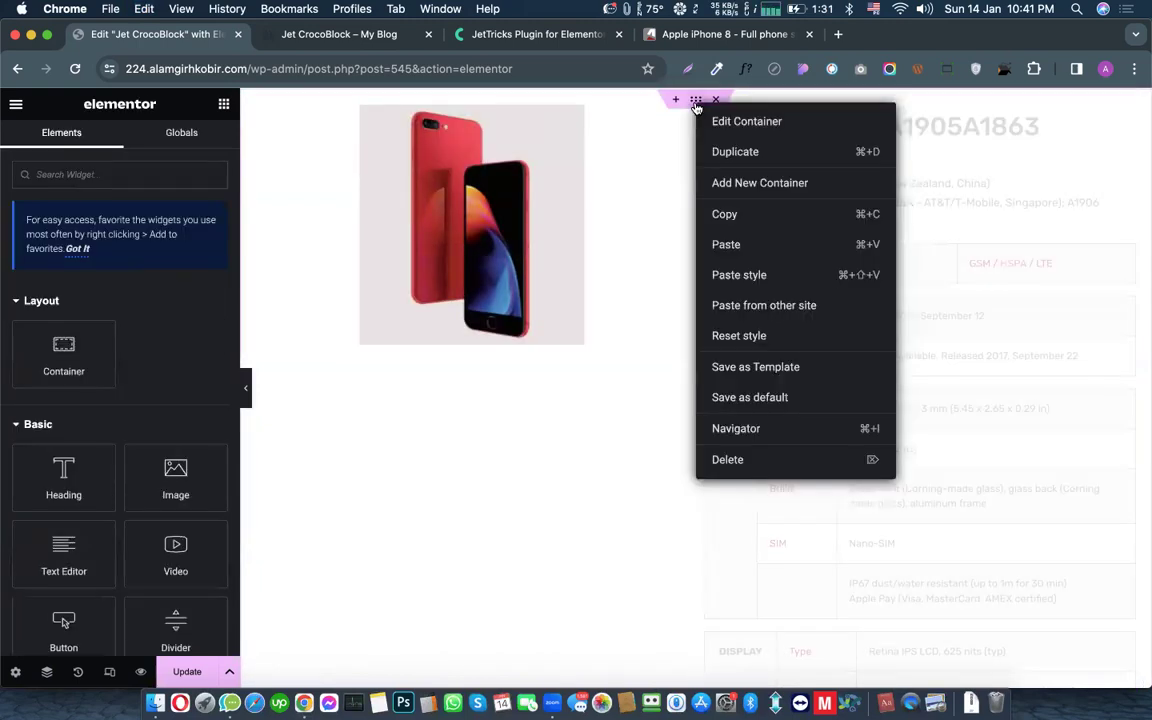
pyautogui.click(743, 152)
pyautogui.scroll(-10, 666, 270)
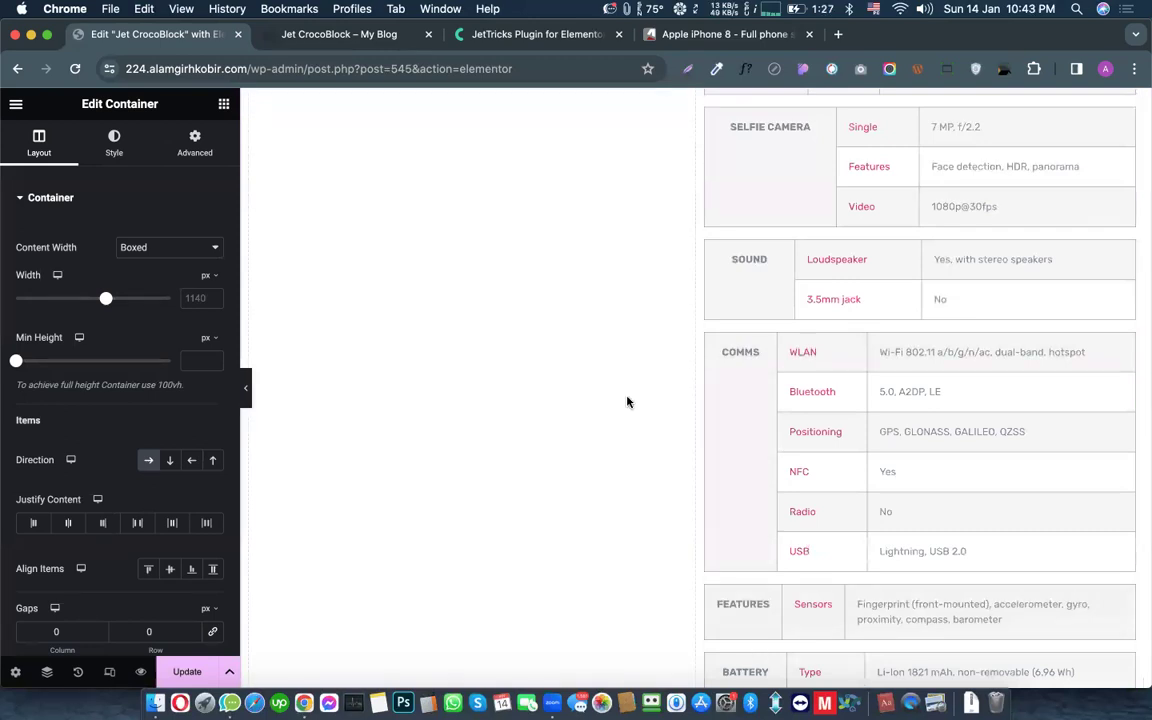
pyautogui.scroll(-2, 627, 401)
pyautogui.scroll(15, 627, 401)
pyautogui.scroll(-3, 627, 401)
pyautogui.scroll(5, 627, 401)
pyautogui.click(514, 326)
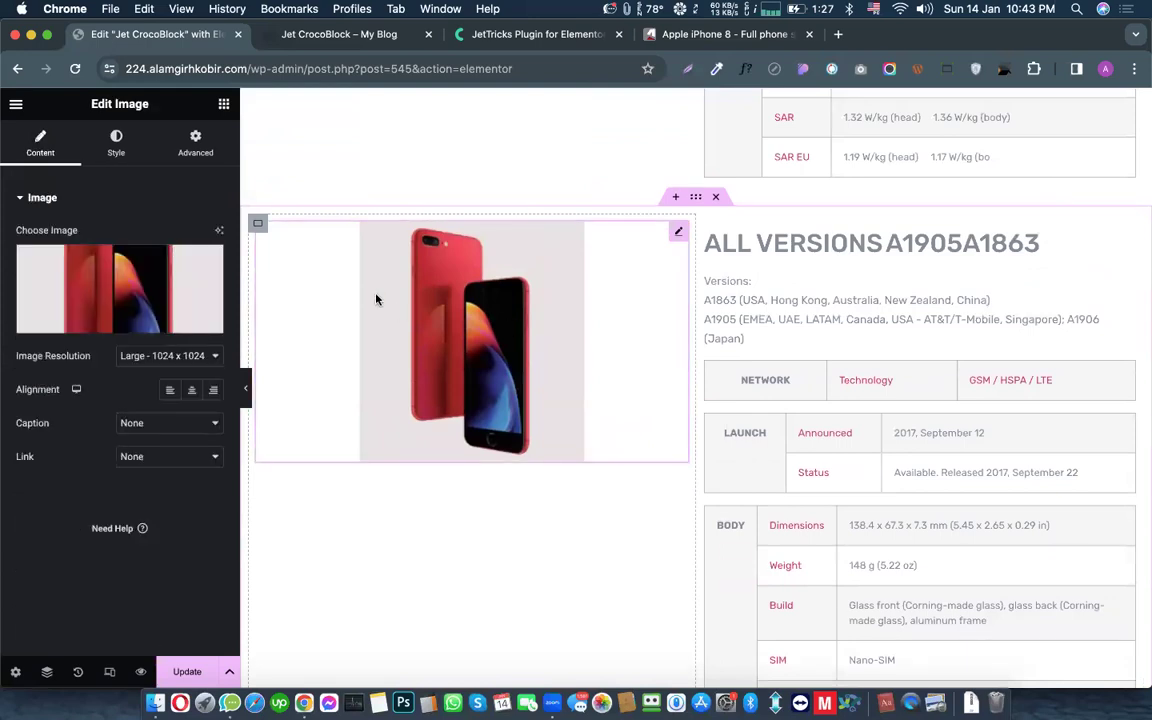
pyautogui.click(207, 267)
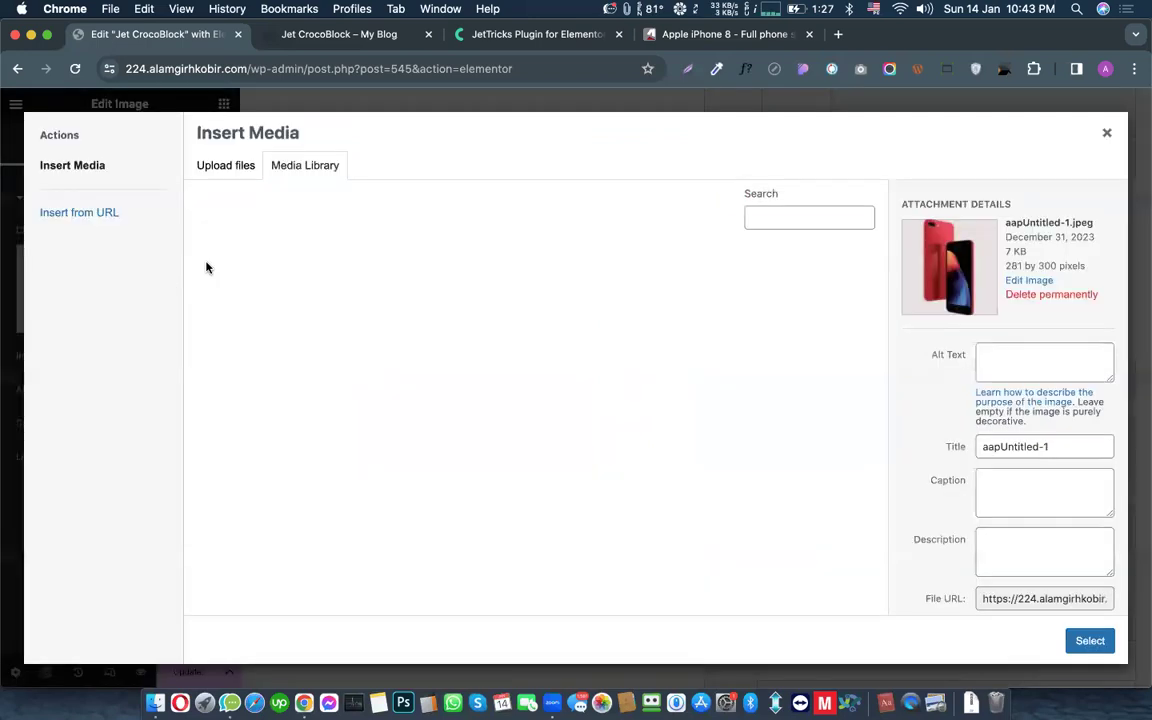
# Step: Switch to the GSMArena tab, search for "iphone 9" and open the Apple iPhone SE (2020) specifications page
pyautogui.click(686, 38)
pyautogui.scroll(10, 150, 300)
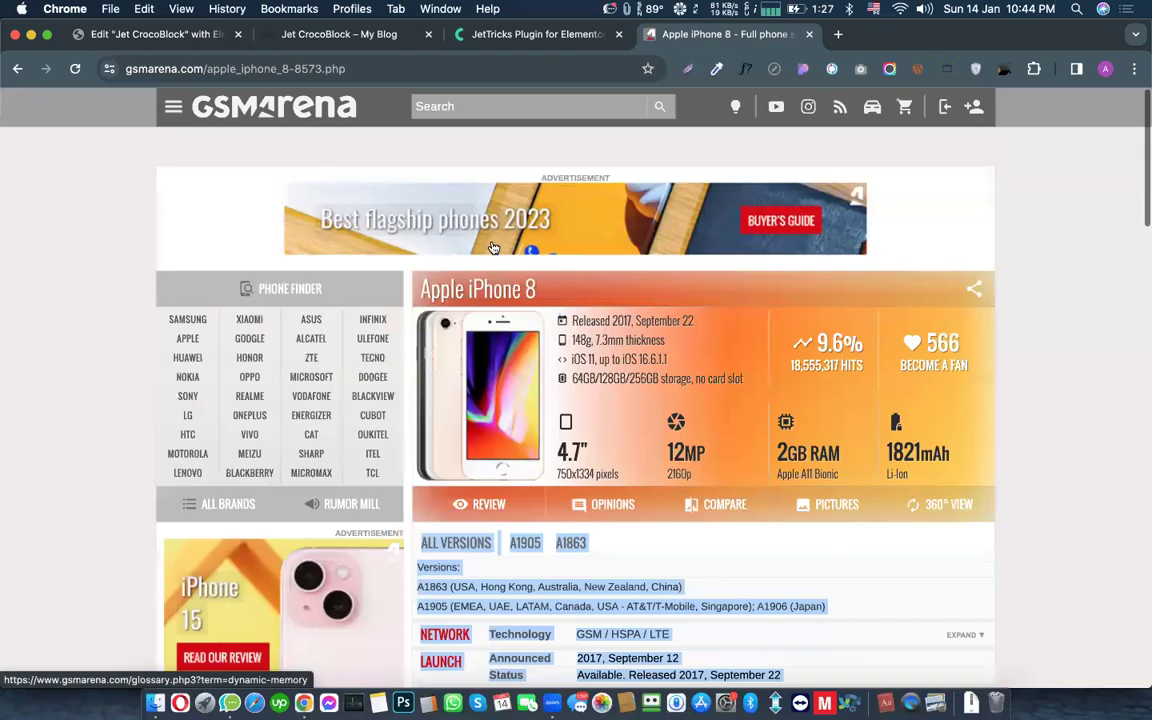
pyautogui.click(91, 304)
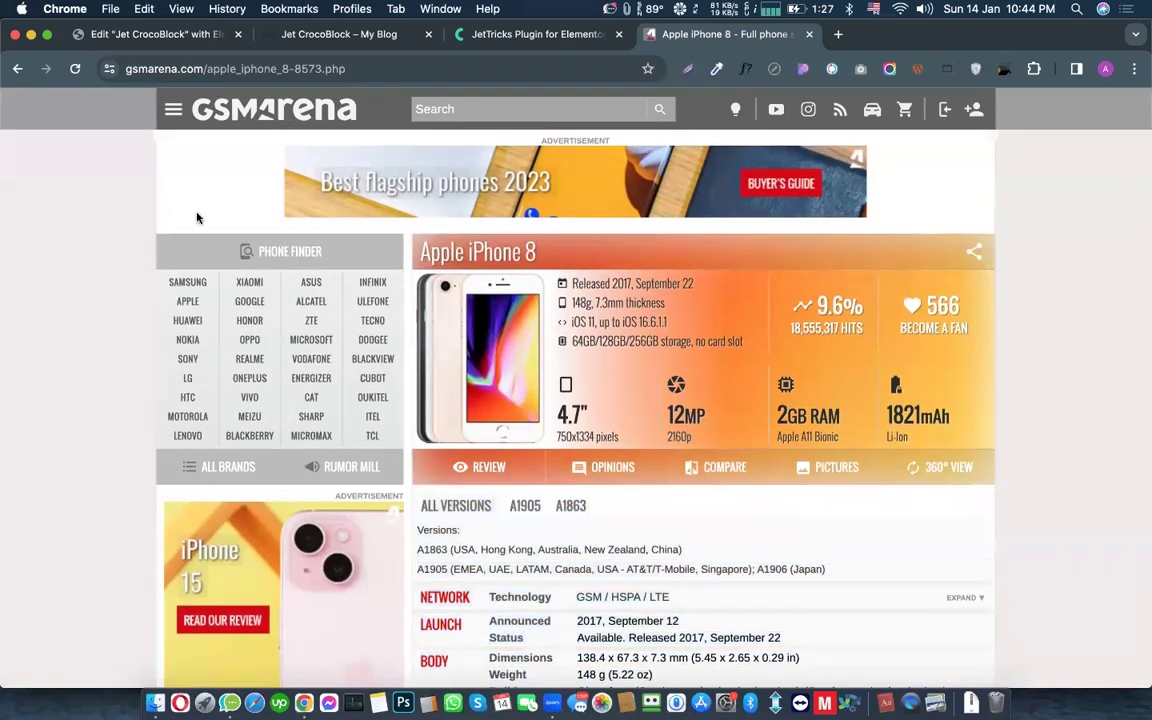
pyautogui.click(450, 110)
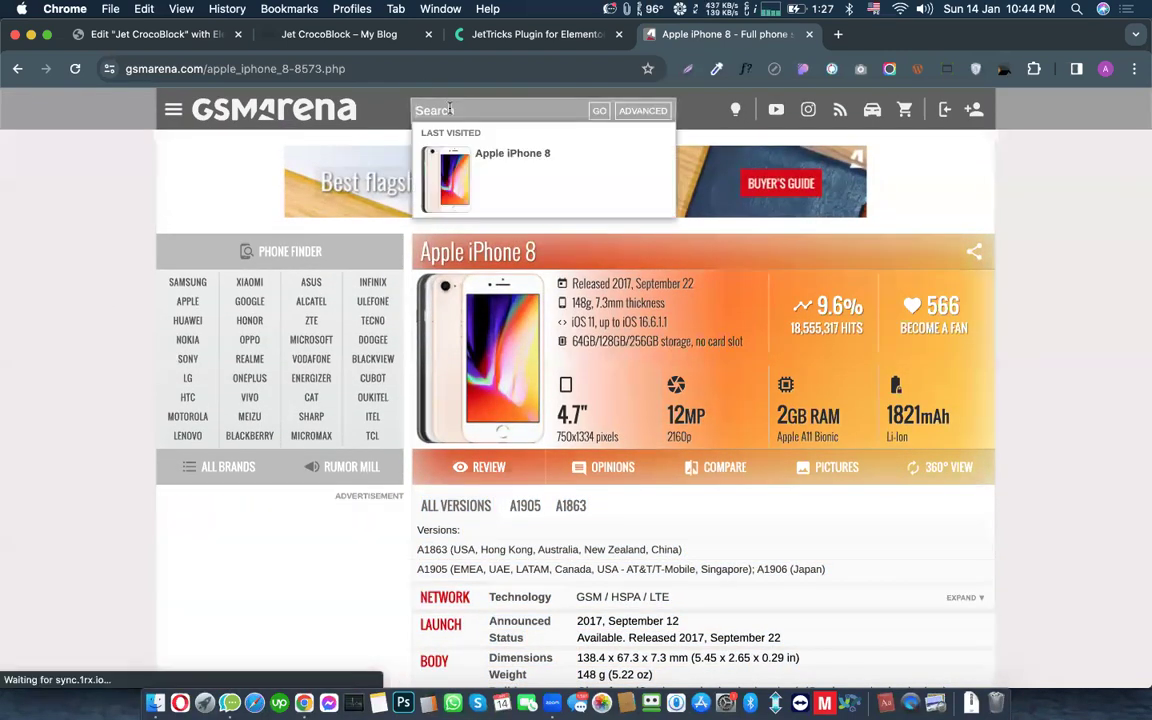
pyautogui.write('iphone 9')
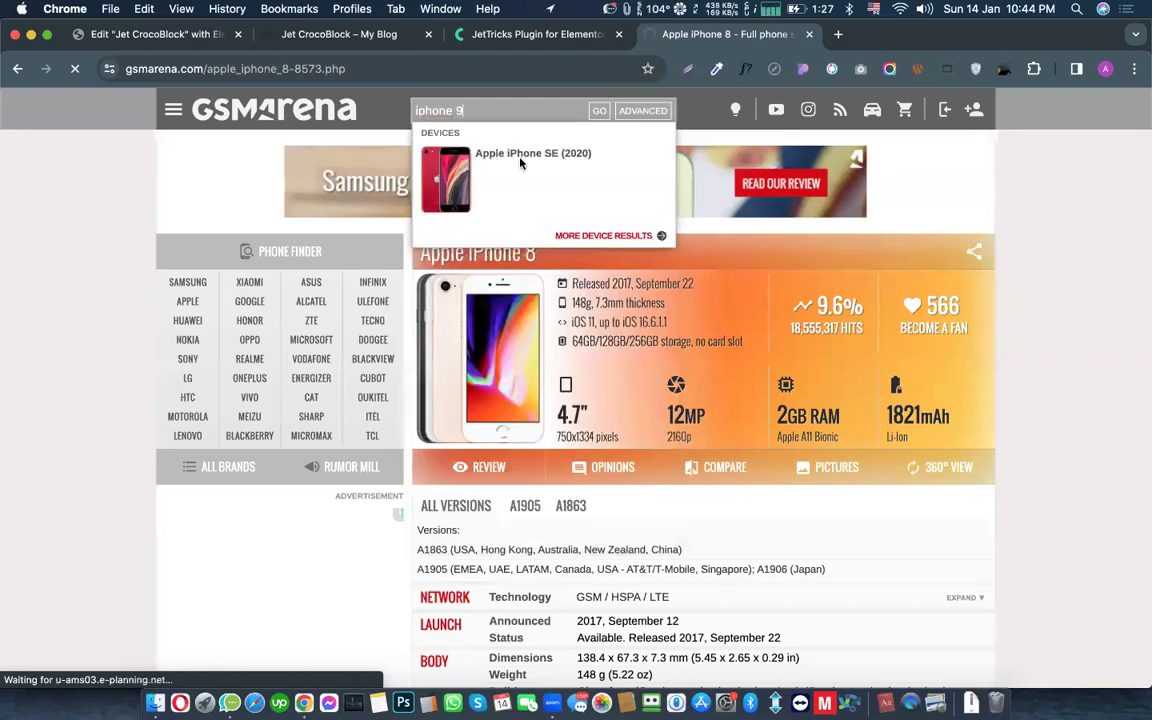
pyautogui.press('Return')
pyautogui.scroll(-8, 556, 445)
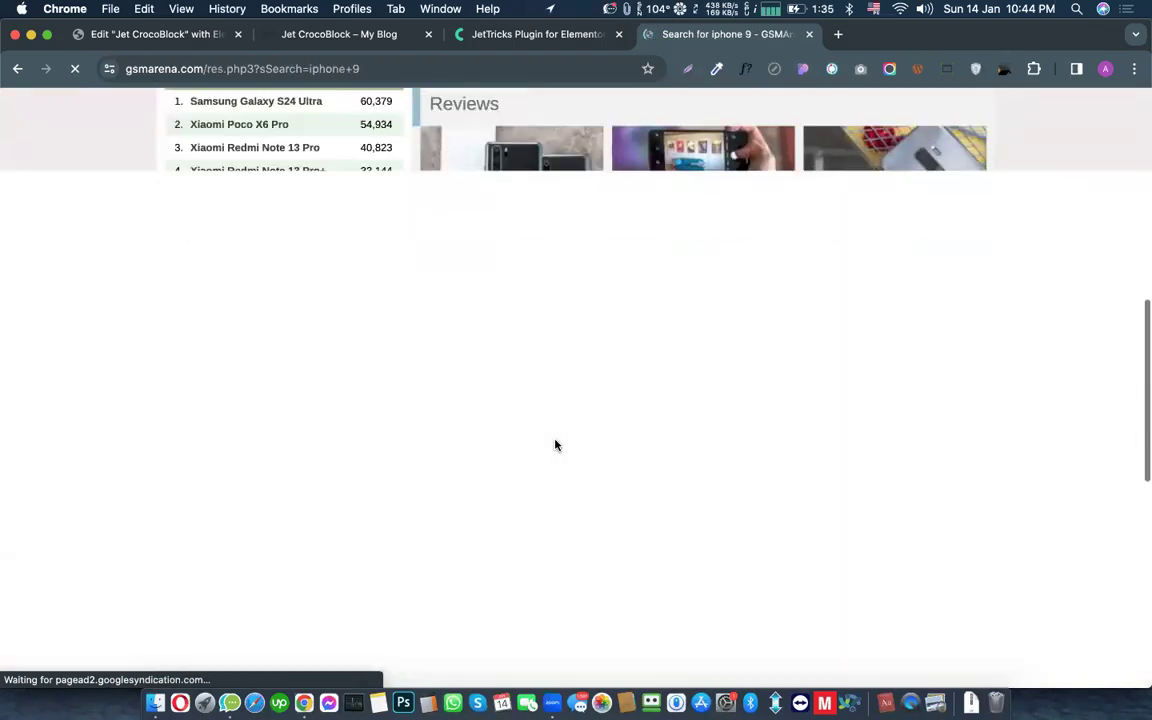
pyautogui.scroll(10, 556, 440)
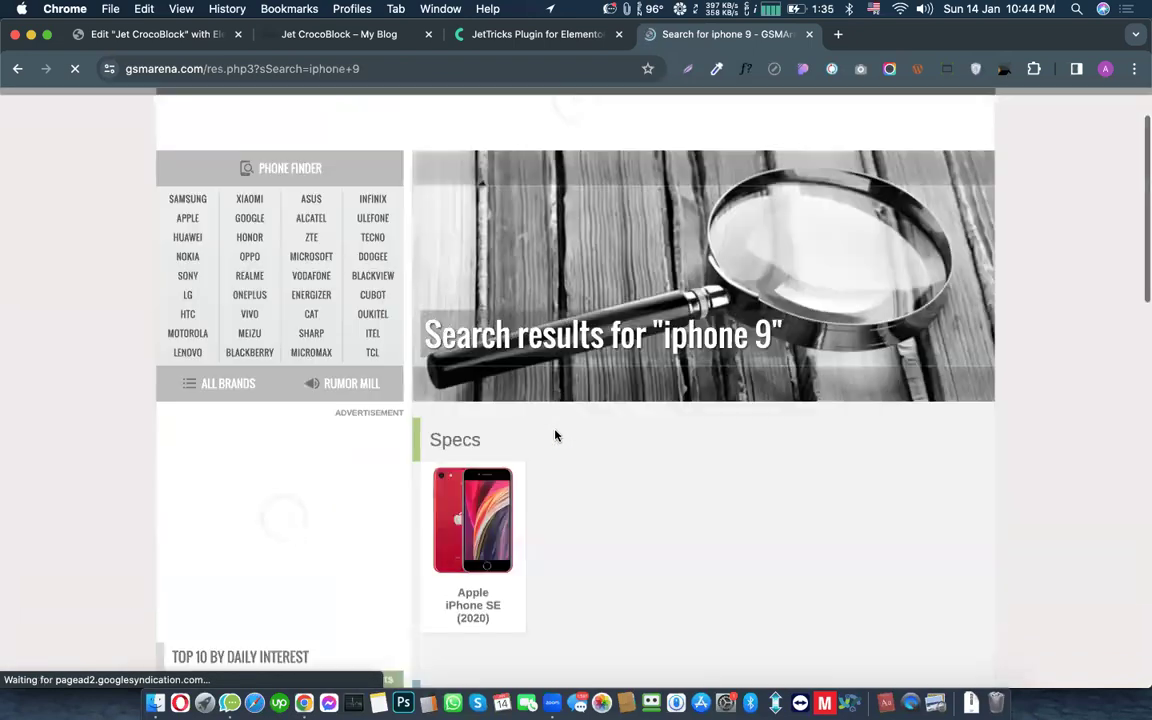
pyautogui.scroll(-1, 519, 463)
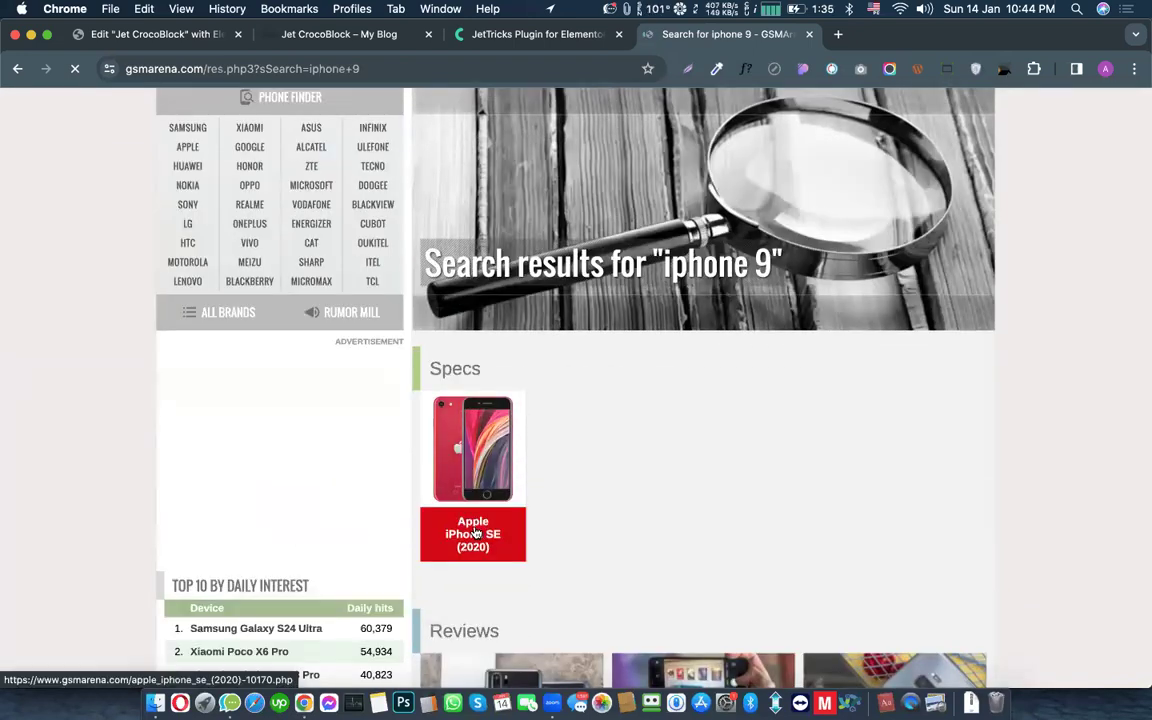
pyautogui.click(475, 533)
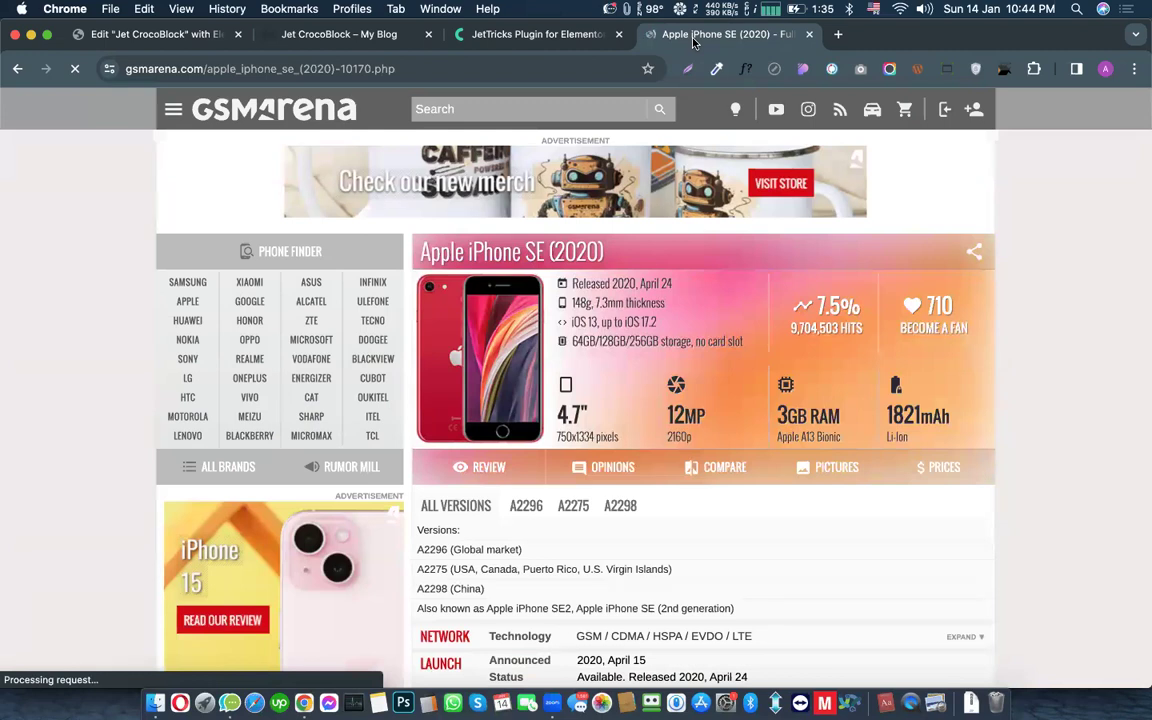
# Step: Copy the iPhone SE (2020) specifications from the versions heading through the disclaimer and paste them over the duplicate container's text in Elementor
pyautogui.scroll(-5, 423, 276)
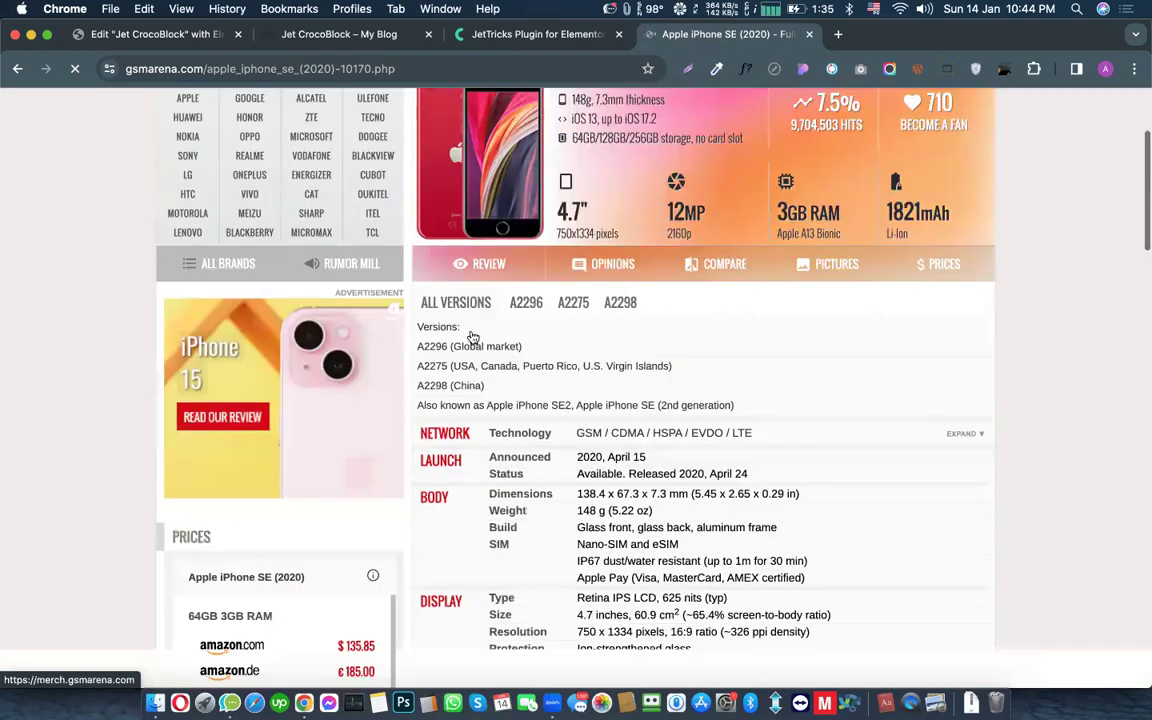
pyautogui.moveTo(417, 273); pyautogui.dragTo(895, 178)
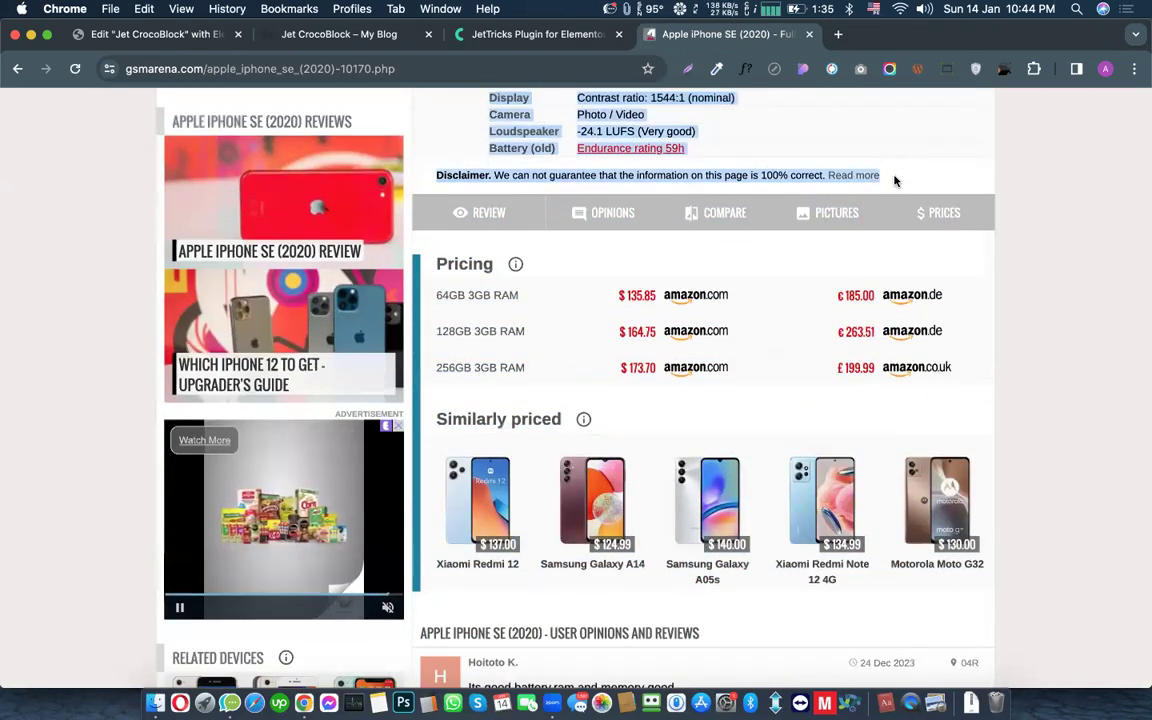
pyautogui.click(160, 36)
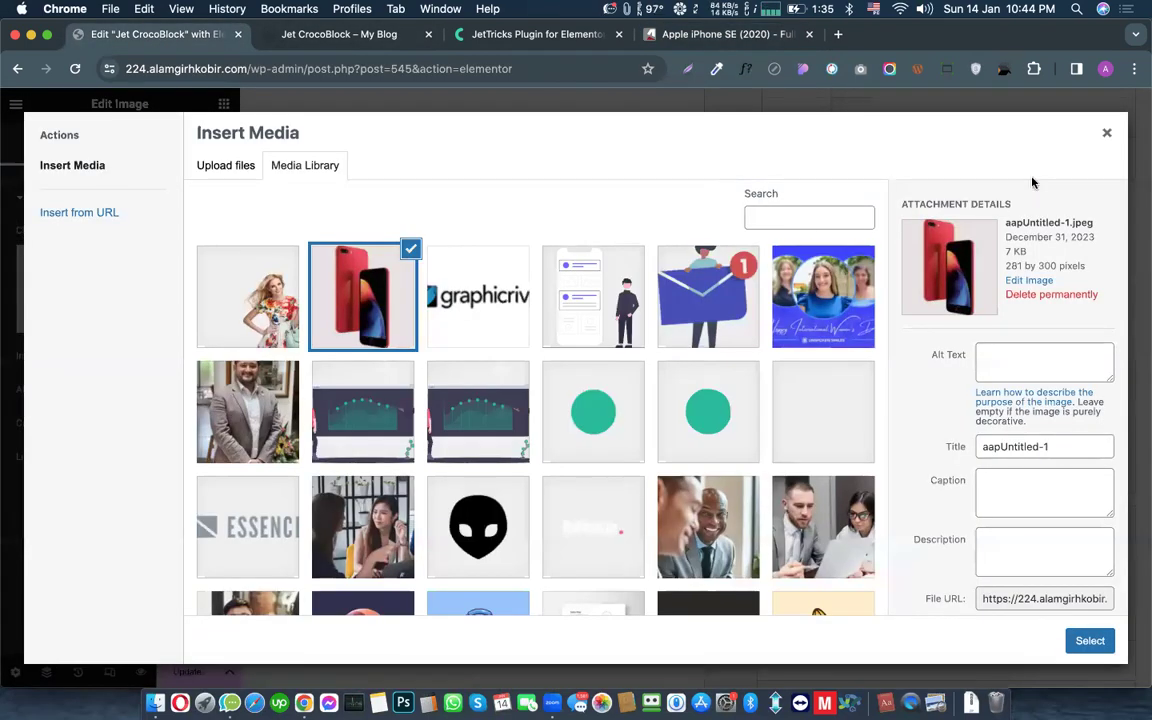
pyautogui.click(1104, 134)
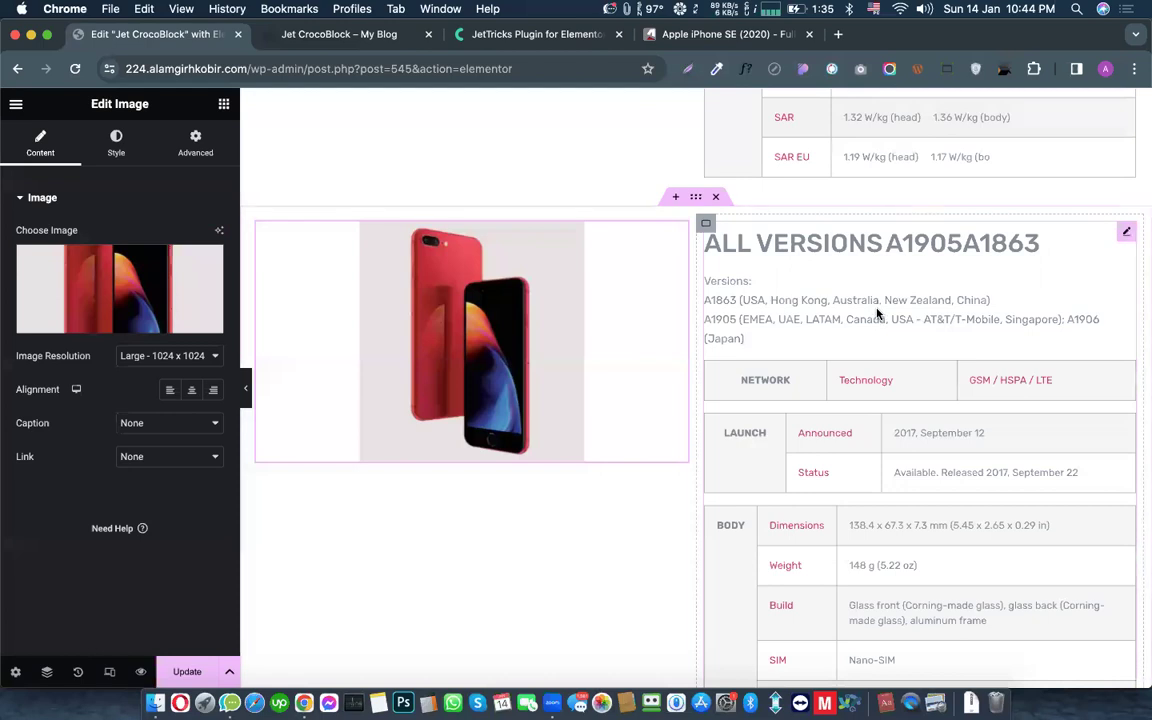
pyautogui.click(877, 314)
pyautogui.click(144, 404)
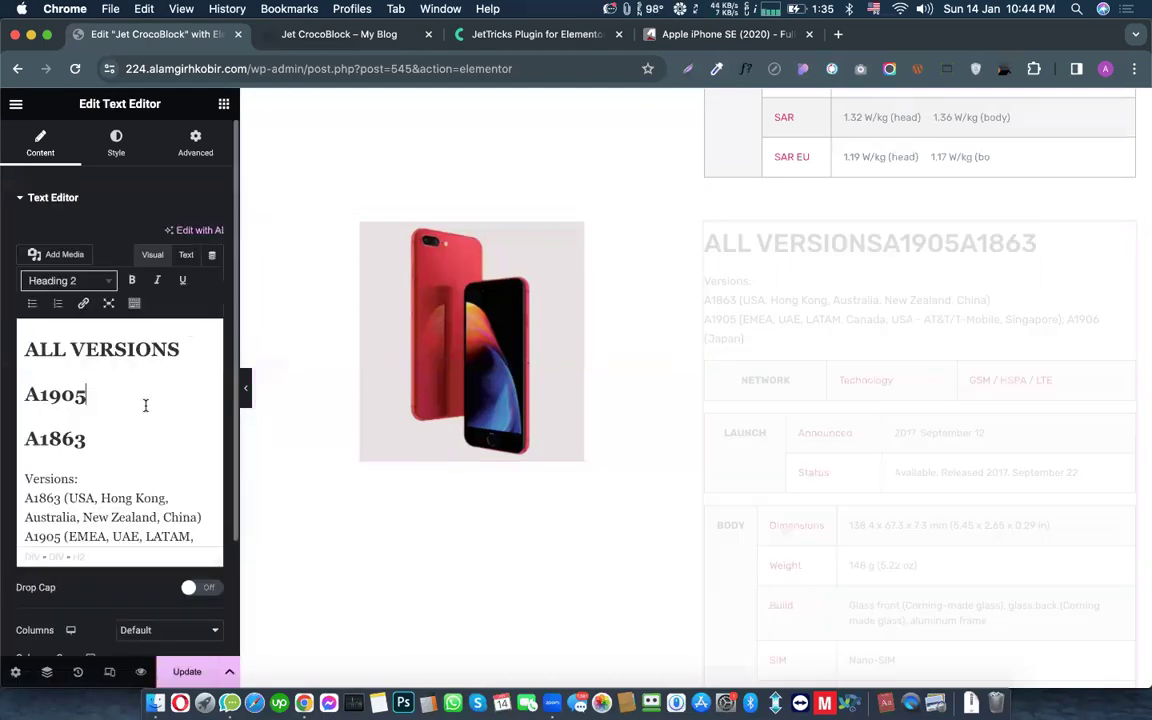
pyautogui.hotkey('ctrl', 'a')
pyautogui.hotkey('ctrl', 'v')
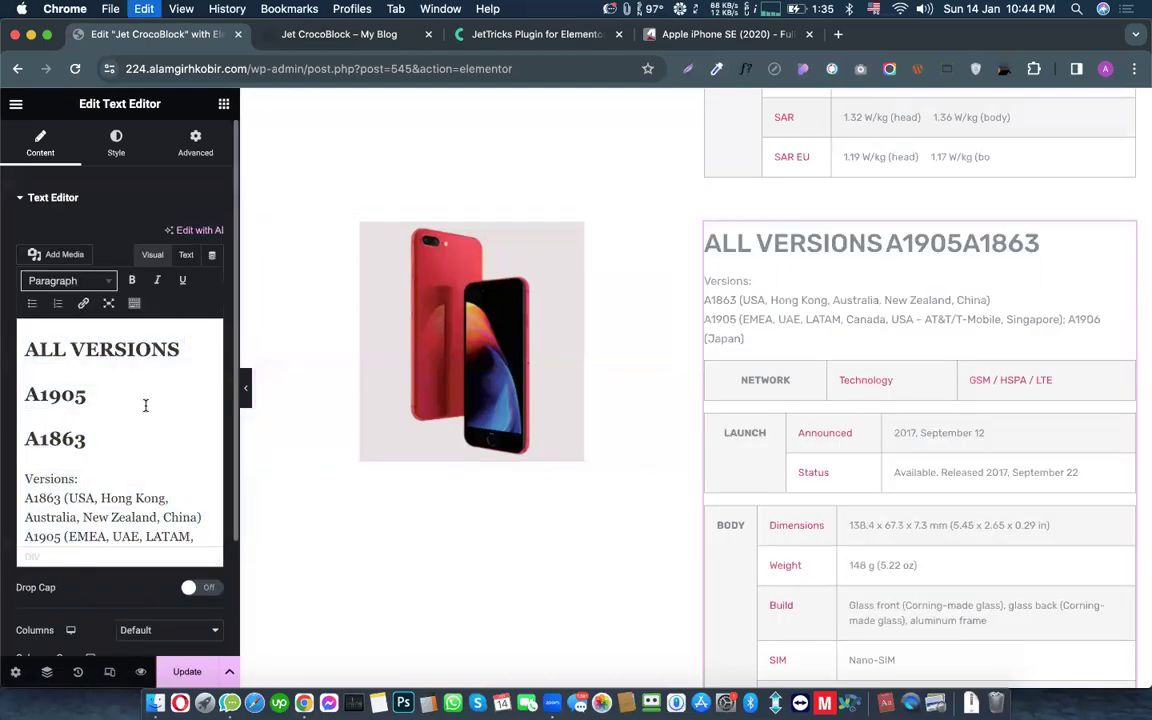
# Step: Return to the GSMArena iPhone SE (2020) page and save its red phone picture to the computer
pyautogui.click(665, 36)
pyautogui.scroll(15, 540, 325)
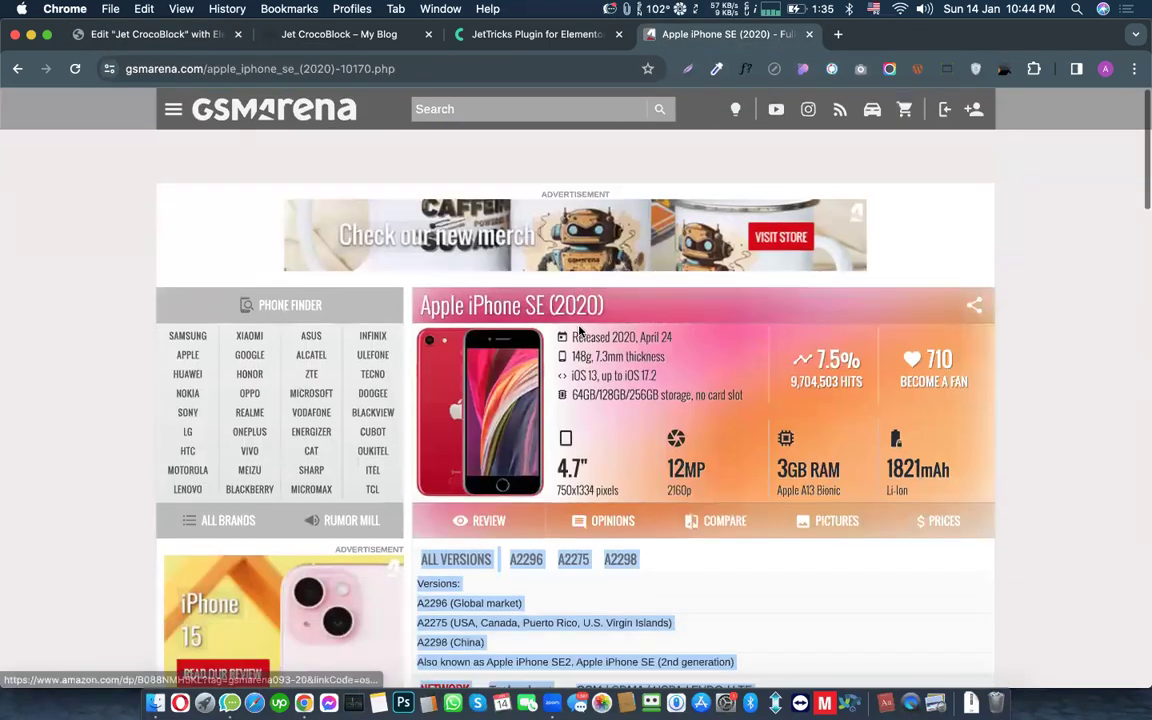
pyautogui.rightClick(483, 316)
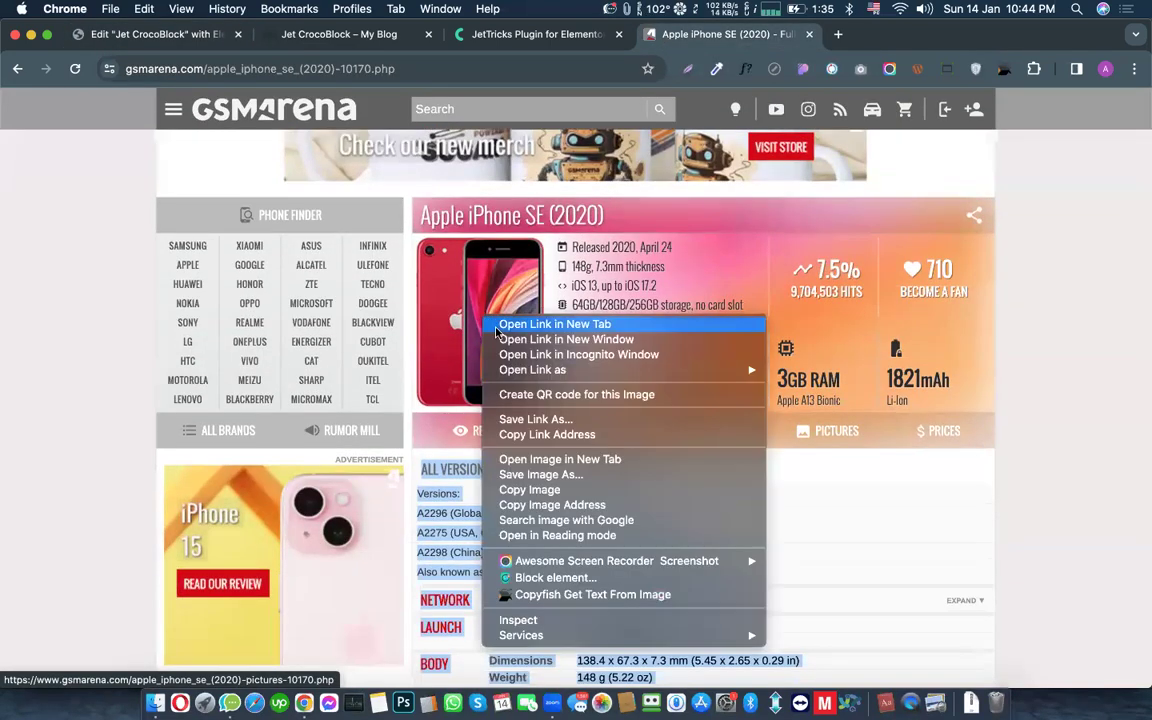
pyautogui.click(533, 476)
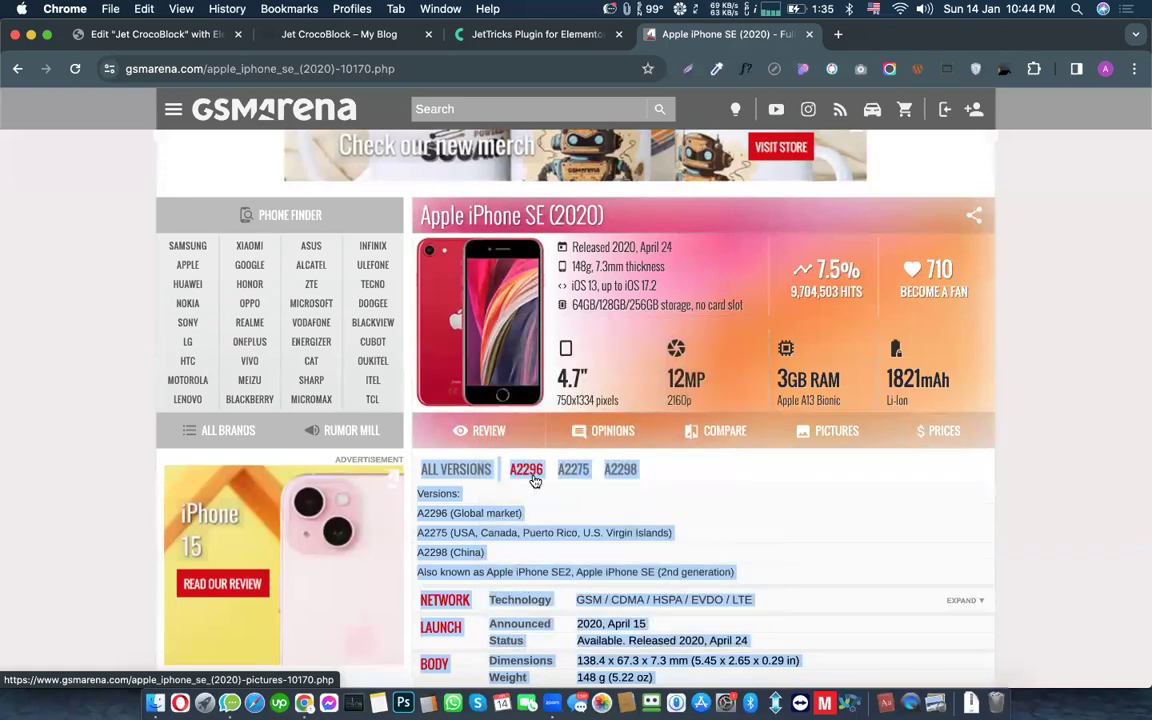
pyautogui.press('Return')
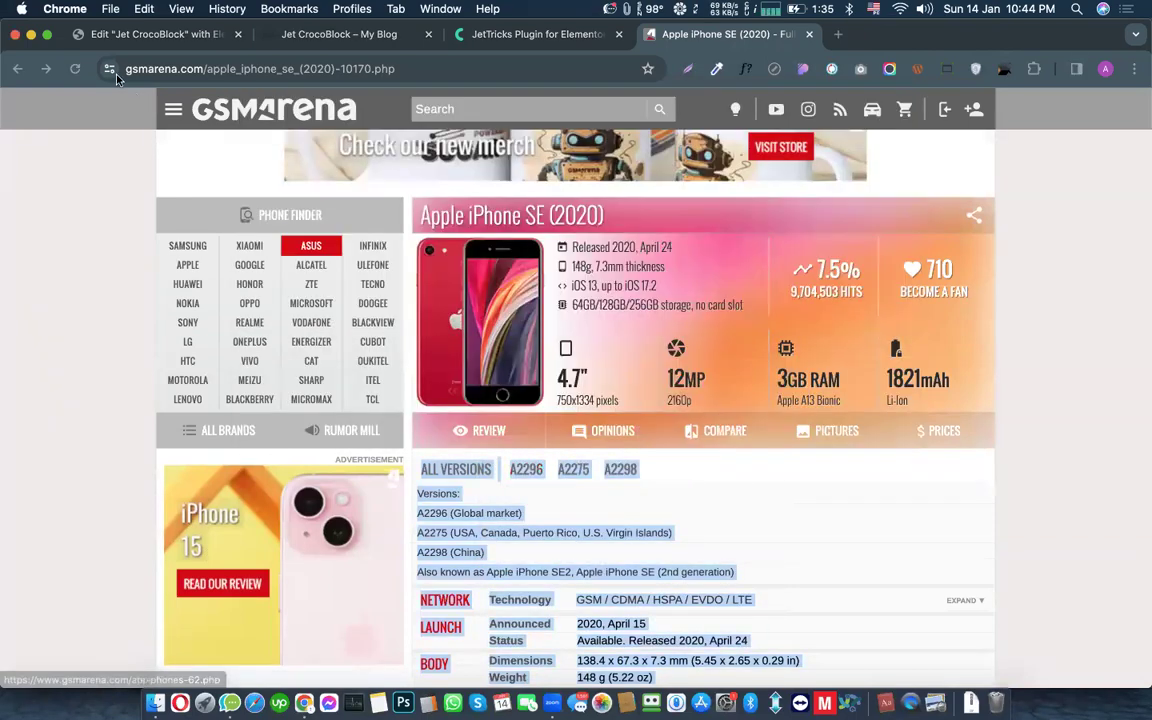
# Step: Return to the Elementor tab, upload the downloaded apple-iphone-se-2020.jpeg to the media library and use it as the duplicate container's image
pyautogui.click(105, 33)
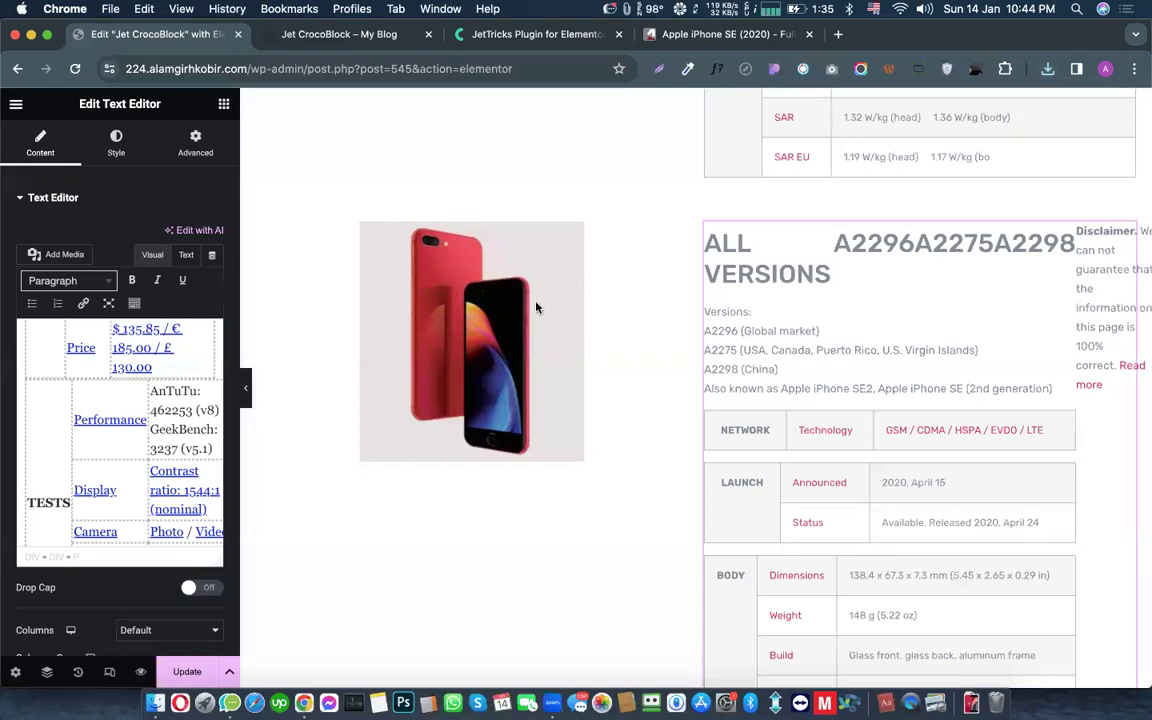
pyautogui.click(474, 294)
pyautogui.click(165, 268)
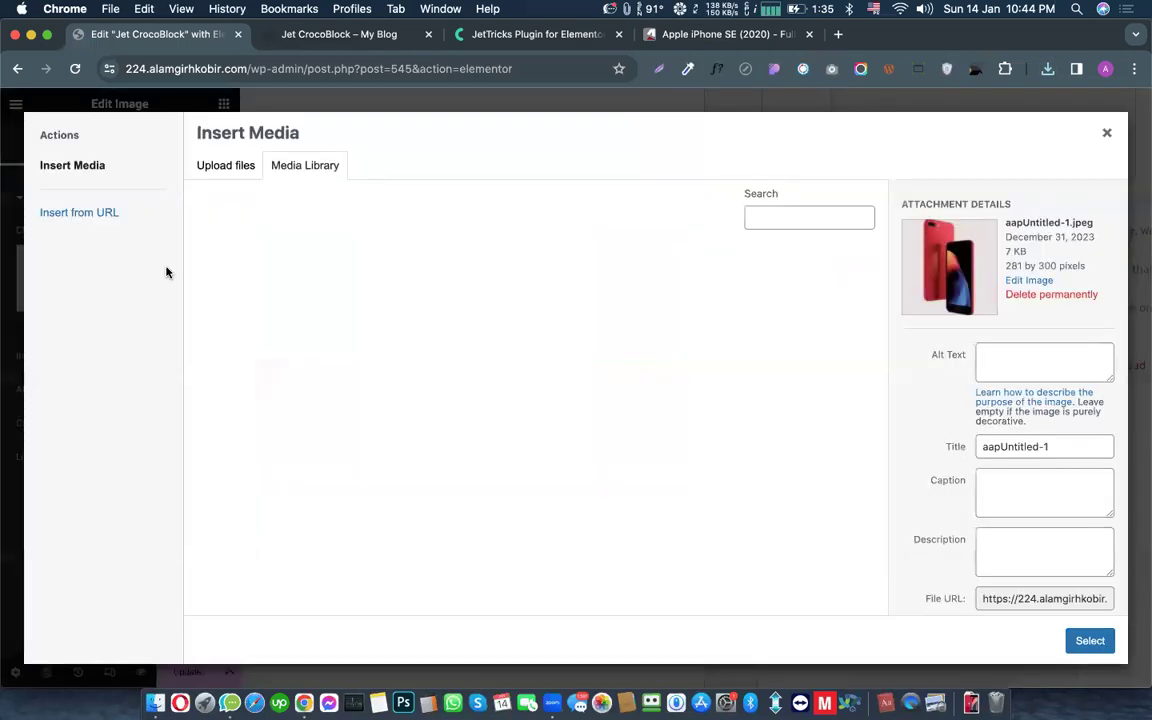
pyautogui.click(1047, 68)
pyautogui.moveTo(890, 137); pyautogui.dragTo(845, 366)
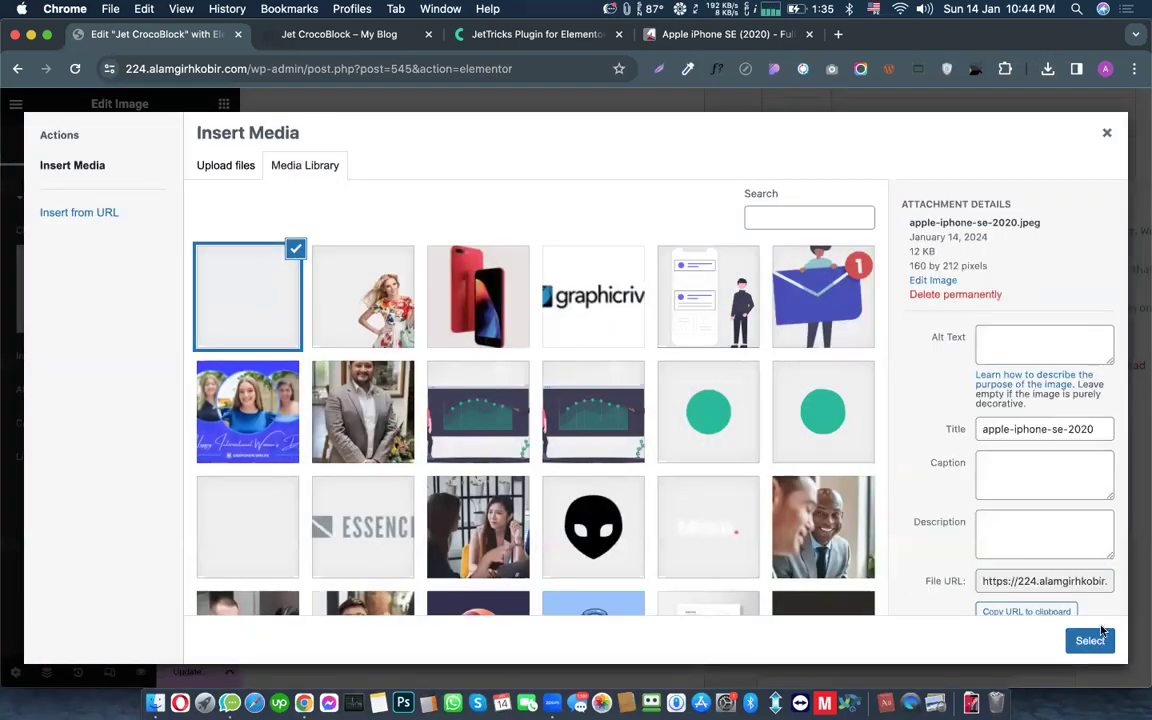
pyautogui.click(1089, 640)
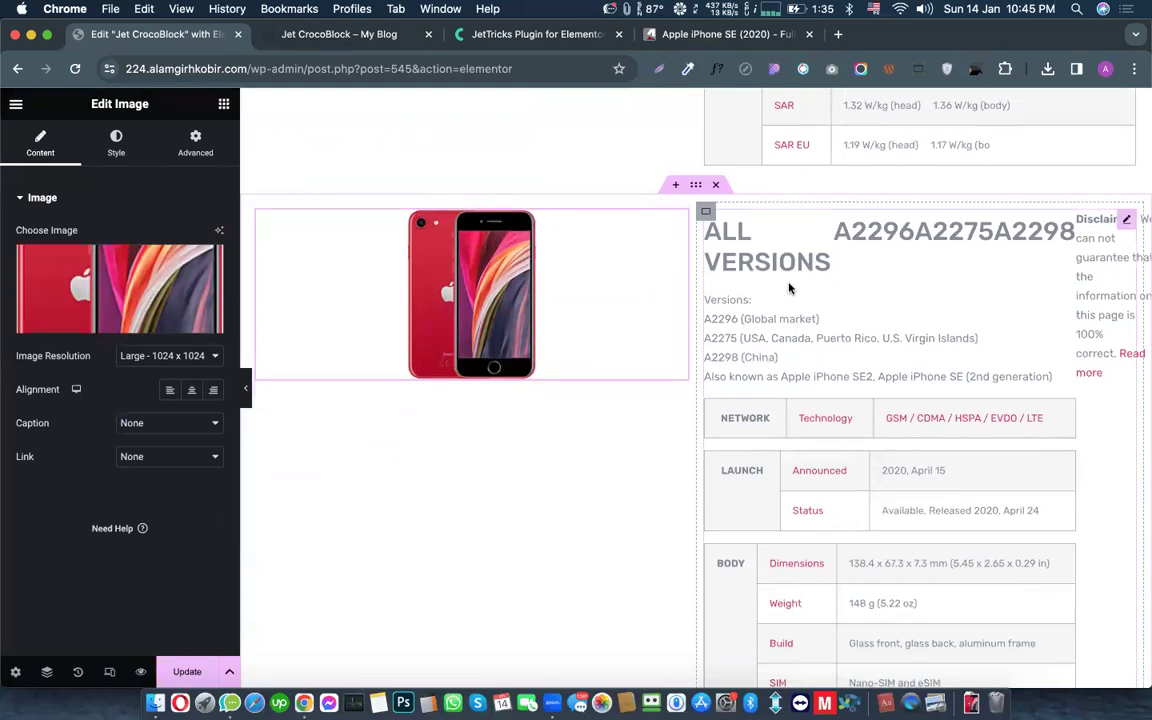
# Step: Check both phone containers on the canvas and update the page to save the changes
pyautogui.scroll(5, 750, 270)
pyautogui.scroll(15, 789, 288)
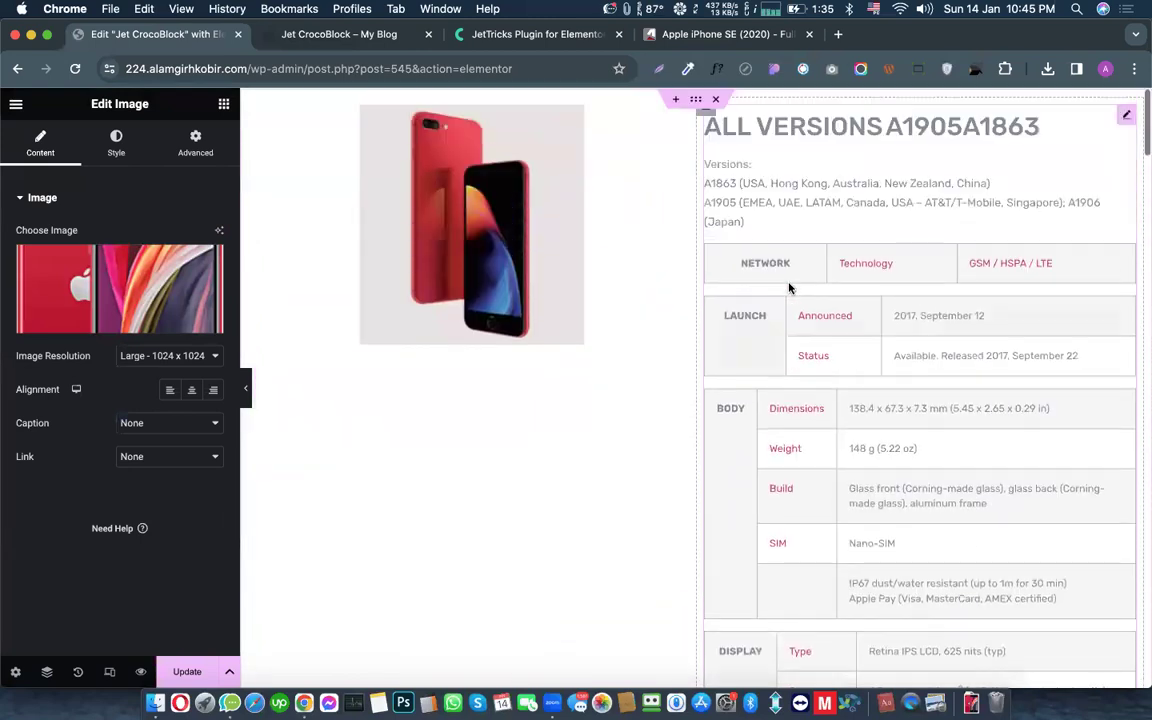
pyautogui.scroll(-15, 676, 250)
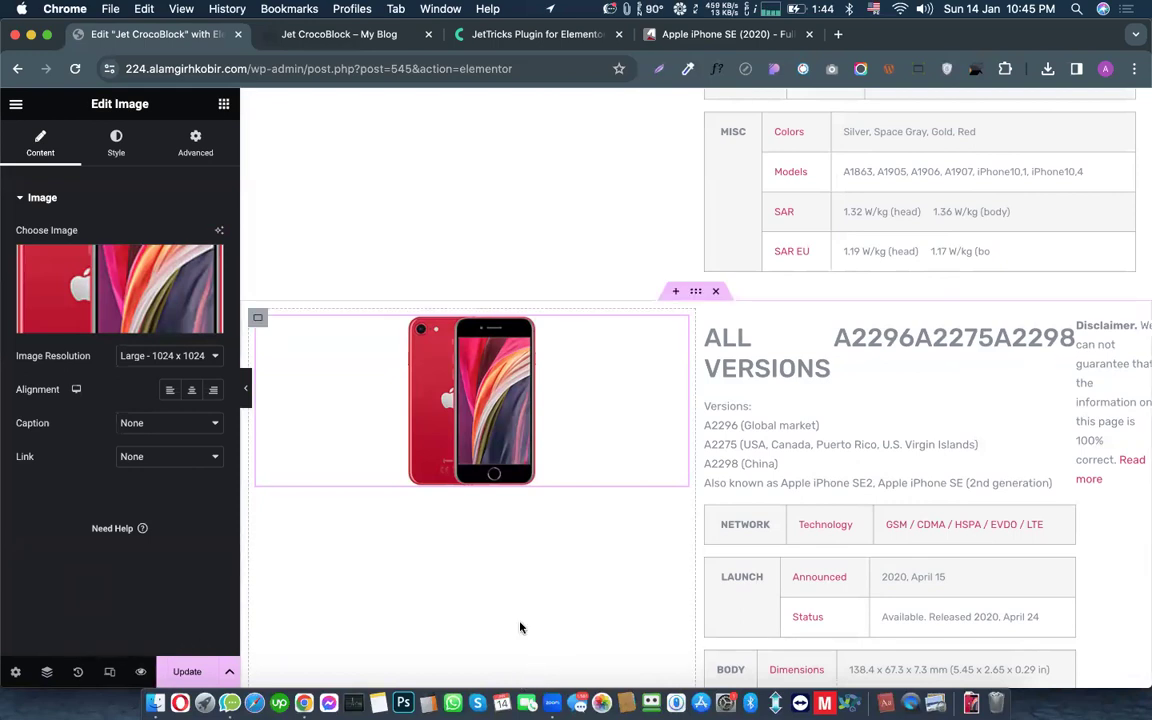
pyautogui.click(168, 660)
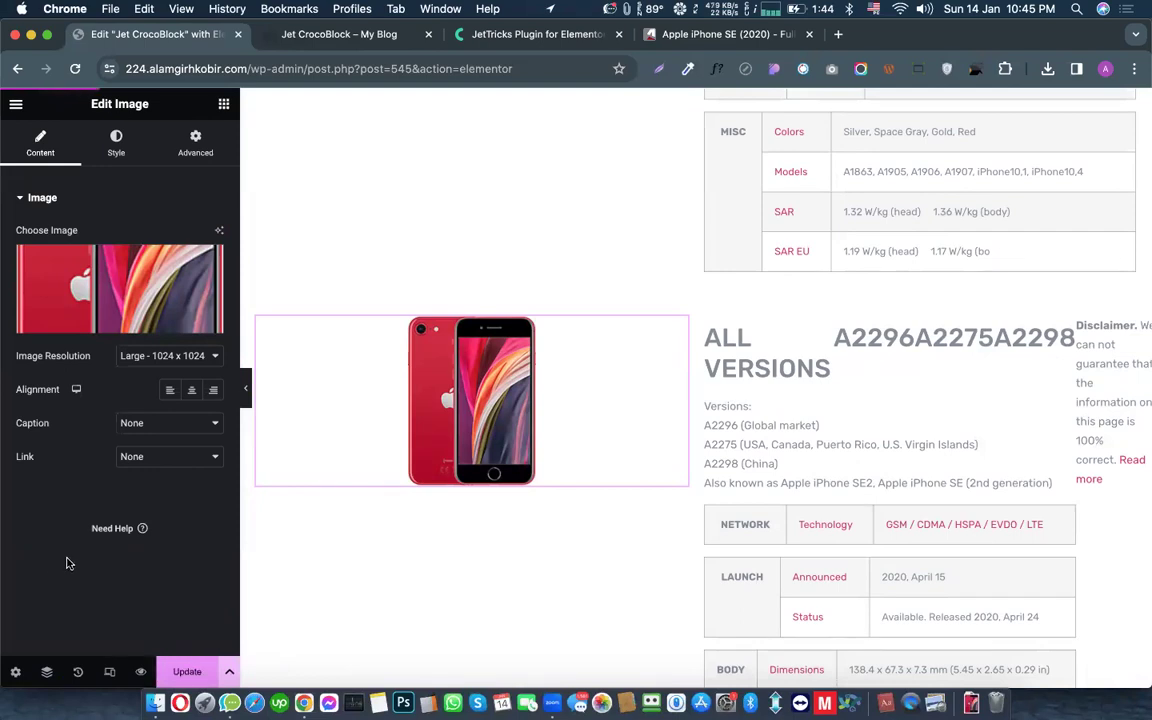
pyautogui.scroll(1, 671, 292)
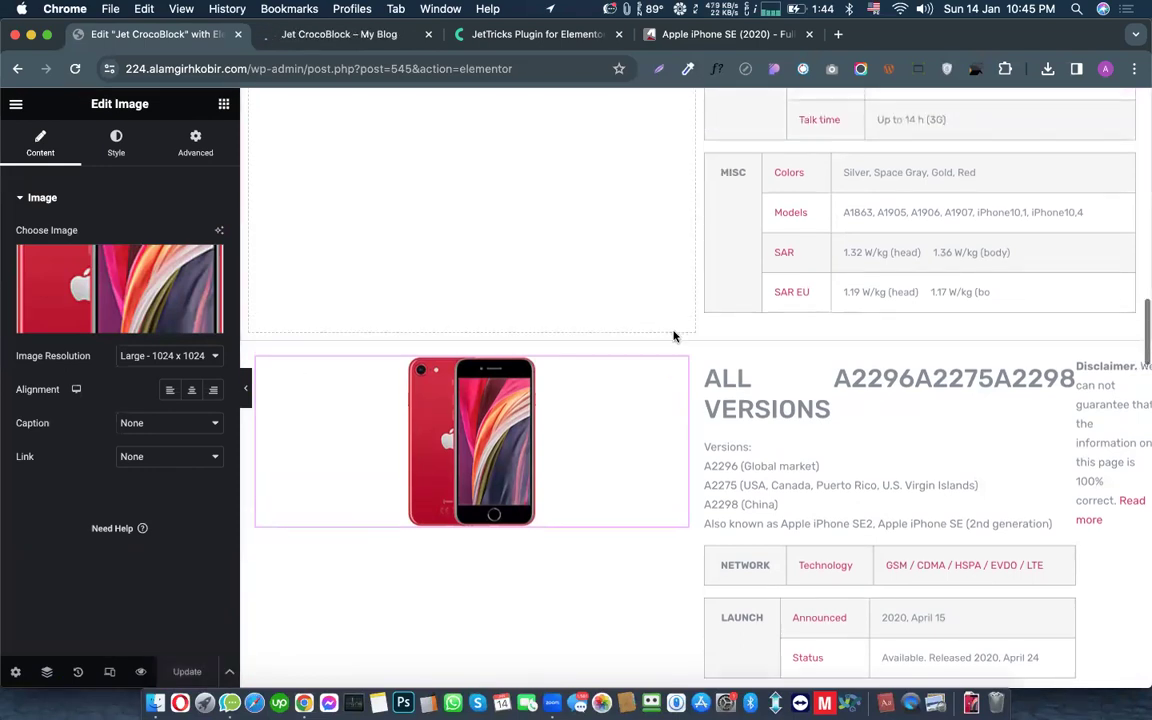
pyautogui.scroll(-2, 661, 311)
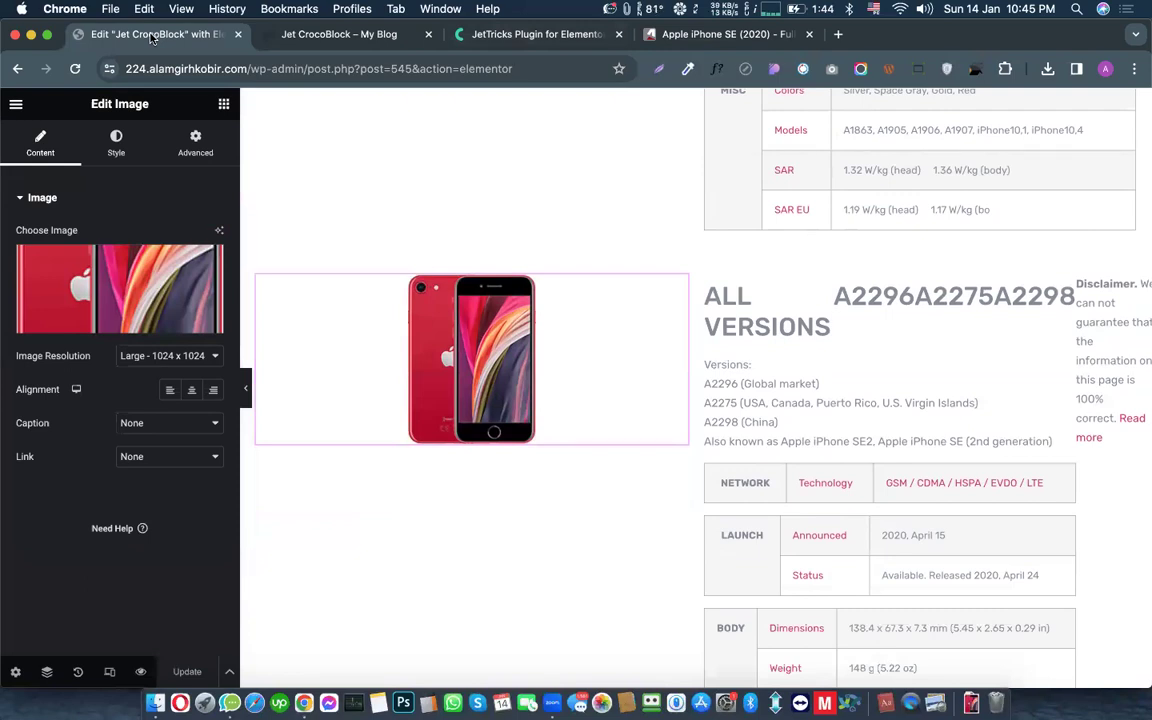
# Step: Search Google in a new tab for "why there is no windows 9" and look through the results
pyautogui.click(838, 34)
pyautogui.write('9')
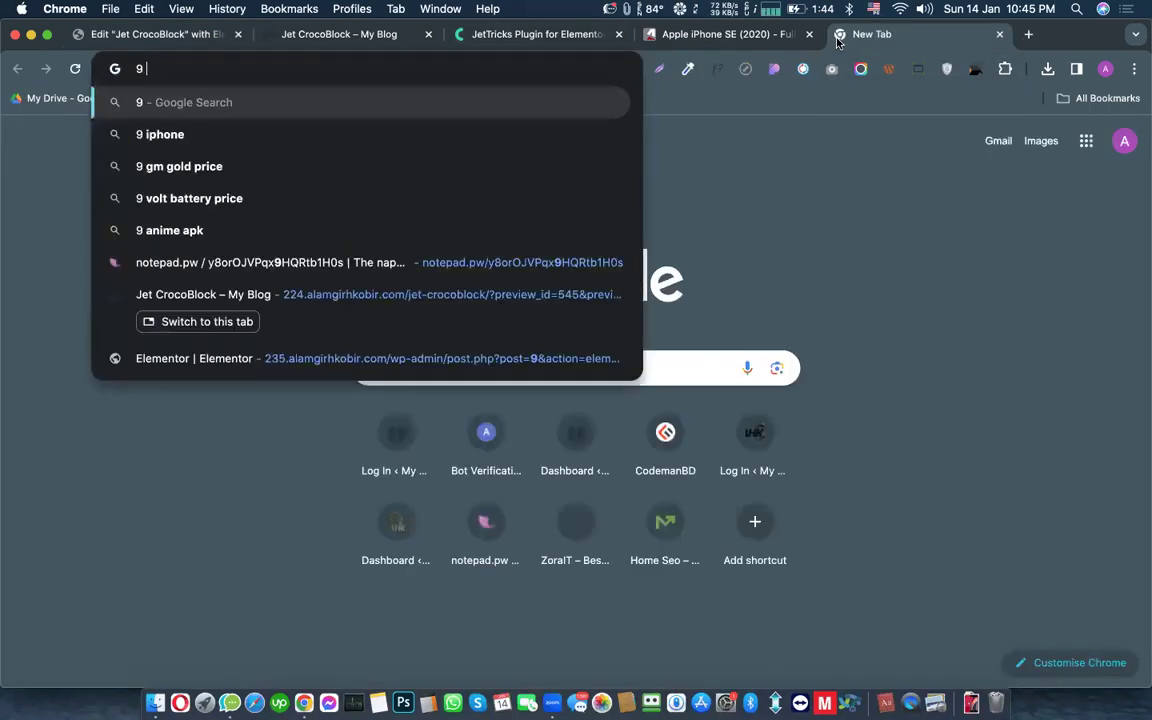
pyautogui.press('BackSpace')
pyautogui.press('BackSpace')
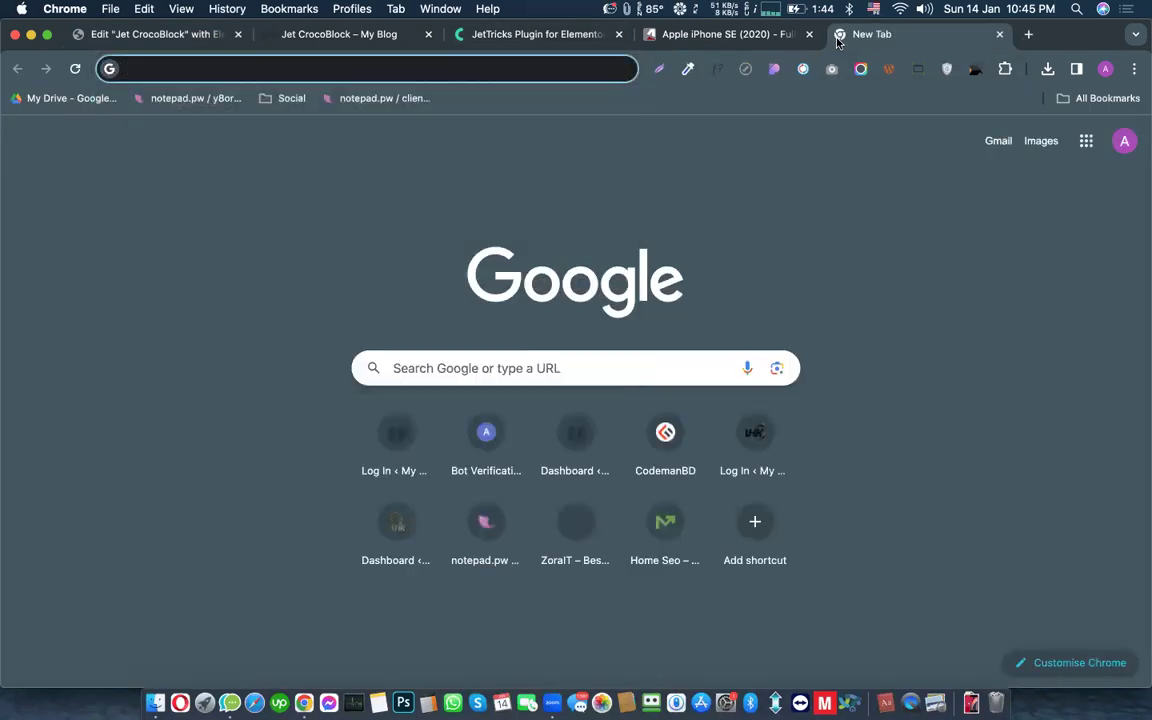
pyautogui.write('why ')
pyautogui.write('e')
pyautogui.press('BackSpace')
pyautogui.write('sh')
pyautogui.press('BackSpace')
pyautogui.press('BackSpace')
pyautogui.write('there is not')
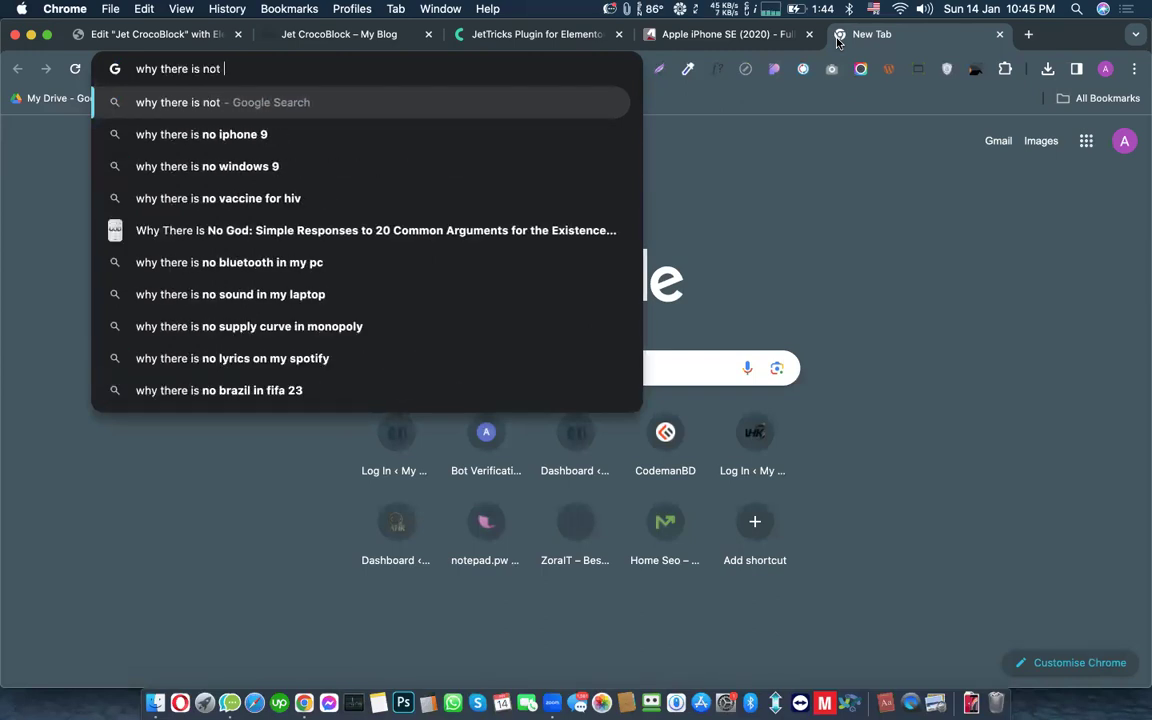
pyautogui.press('Down')
pyautogui.press('Down')
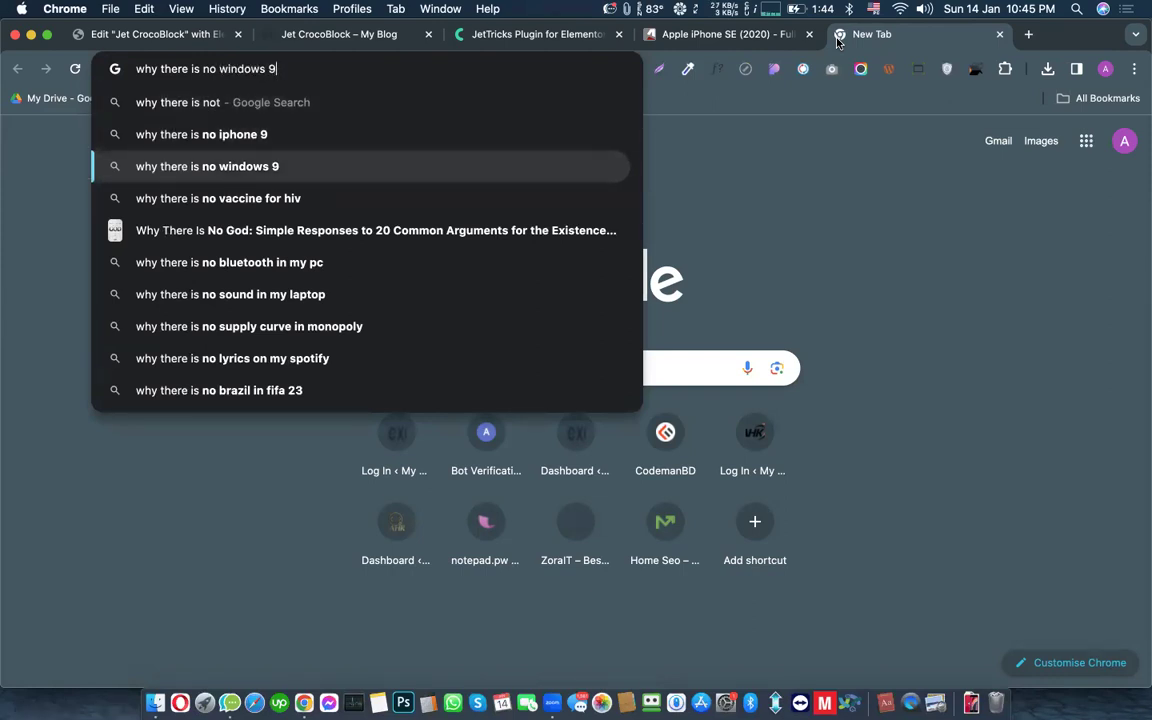
pyautogui.press('Up')
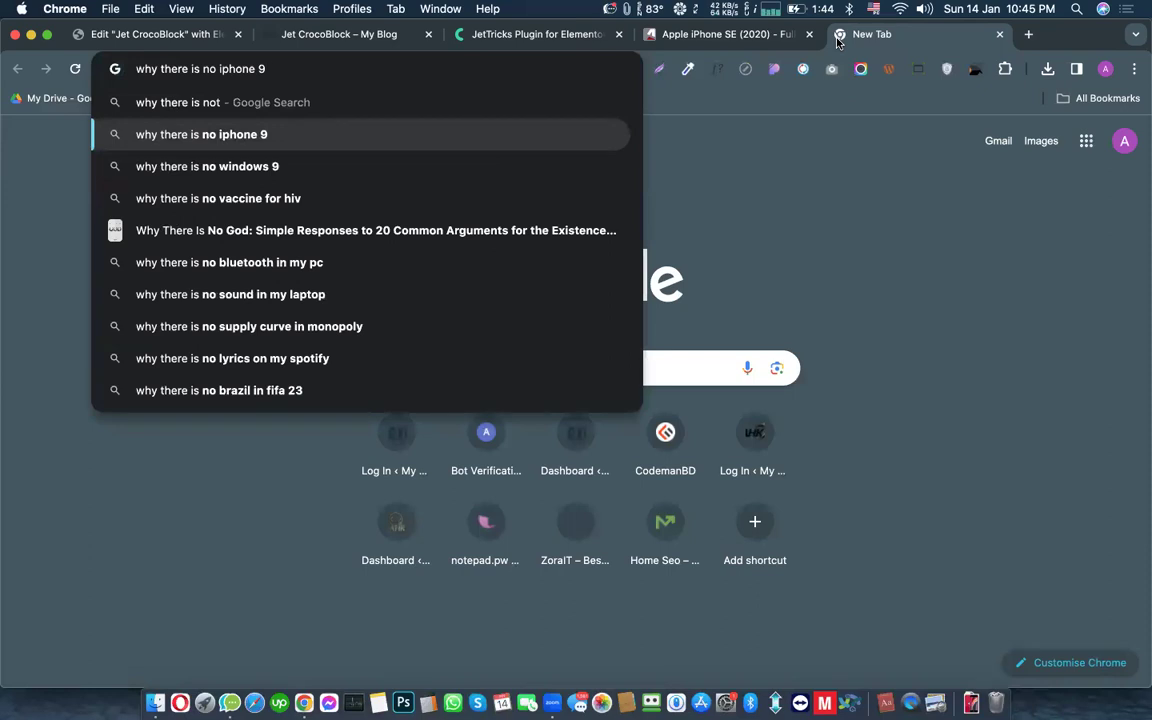
pyautogui.press('Down')
pyautogui.press('Return')
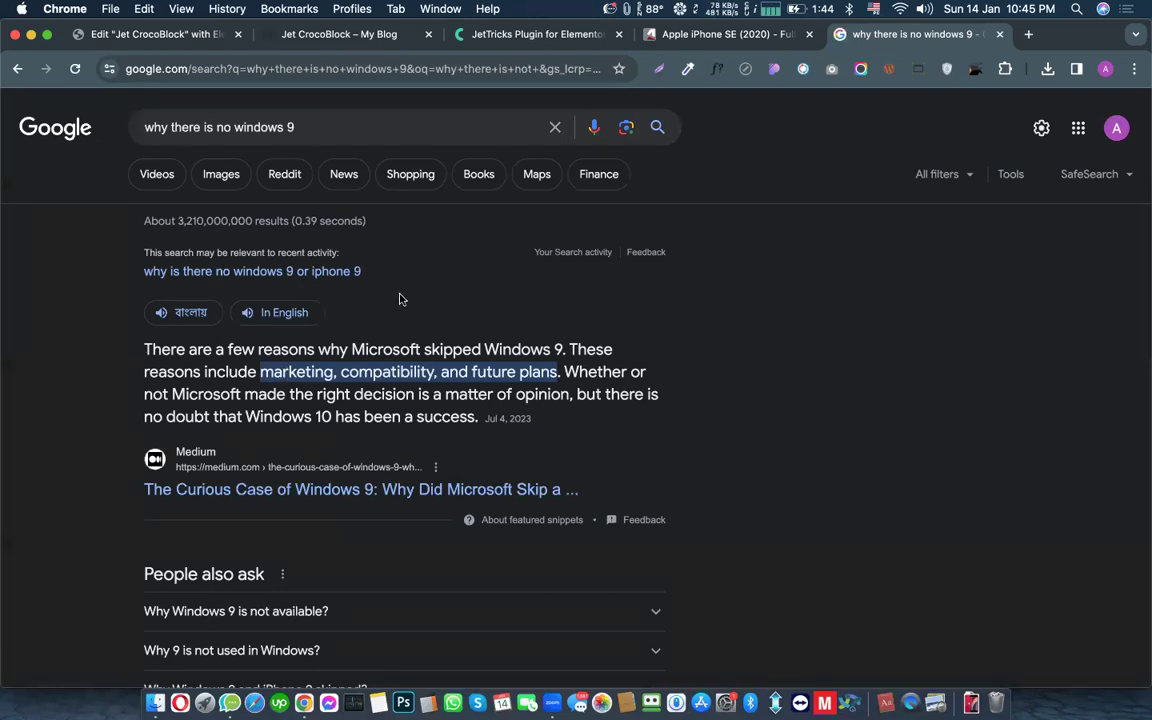
pyautogui.scroll(-3, 381, 424)
pyautogui.scroll(3, 383, 427)
pyautogui.scroll(-4, 383, 401)
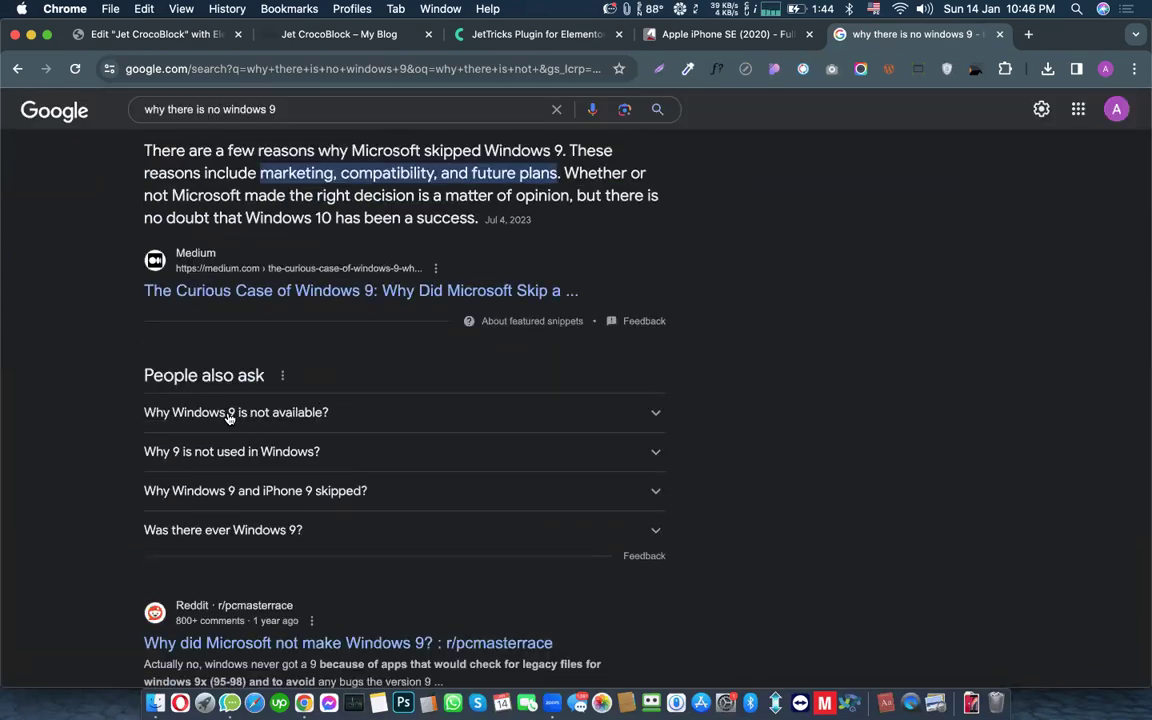
pyautogui.scroll(4, 310, 370)
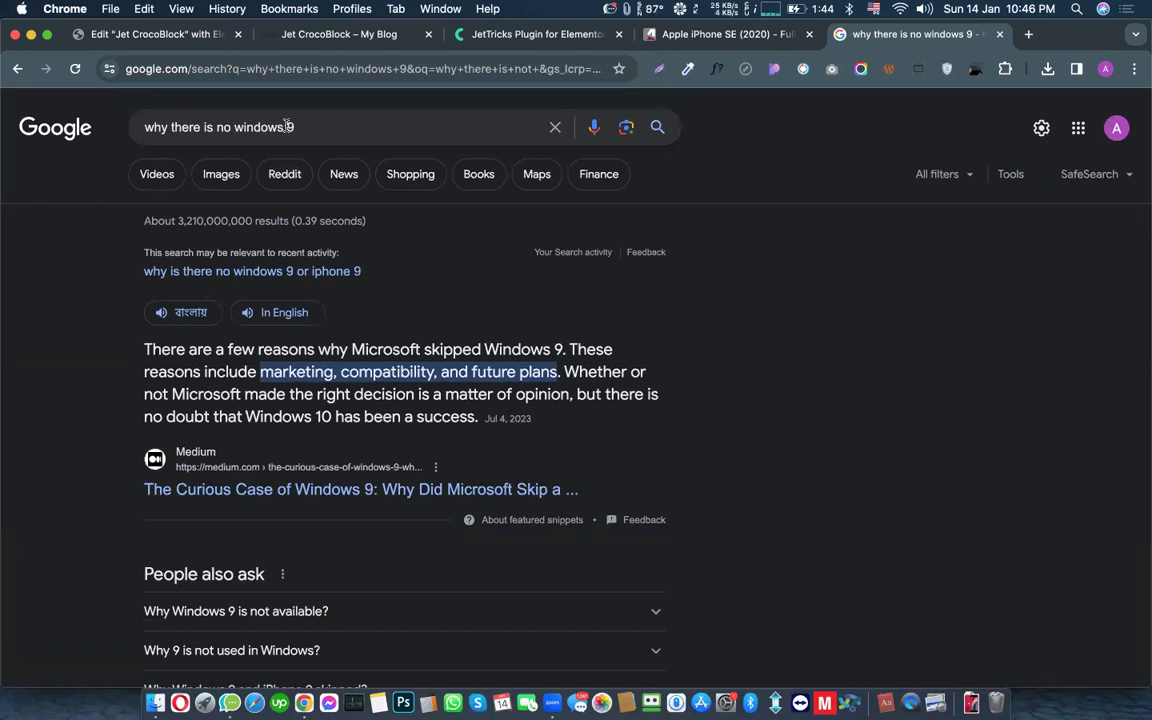
# Step: Change the Google search to "why there is no iphone 9", read the answer and close the search tab
pyautogui.moveTo(235, 127); pyautogui.dragTo(300, 128)
pyautogui.press('BackSpace')
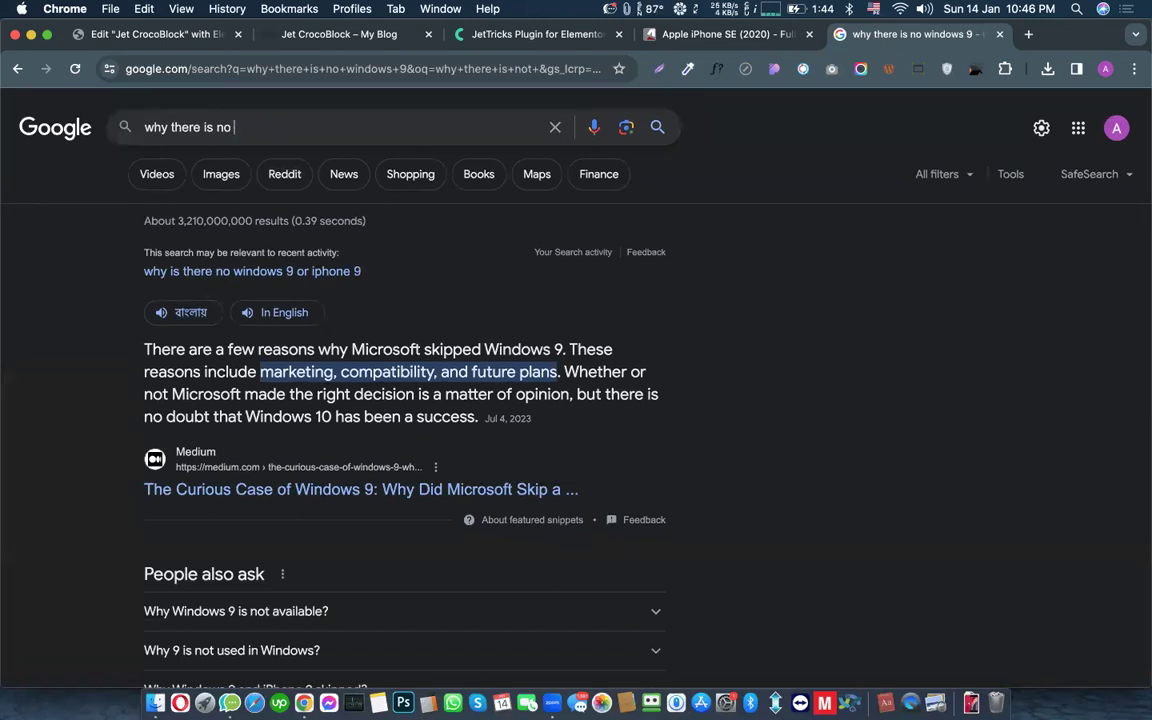
pyautogui.click(262, 186)
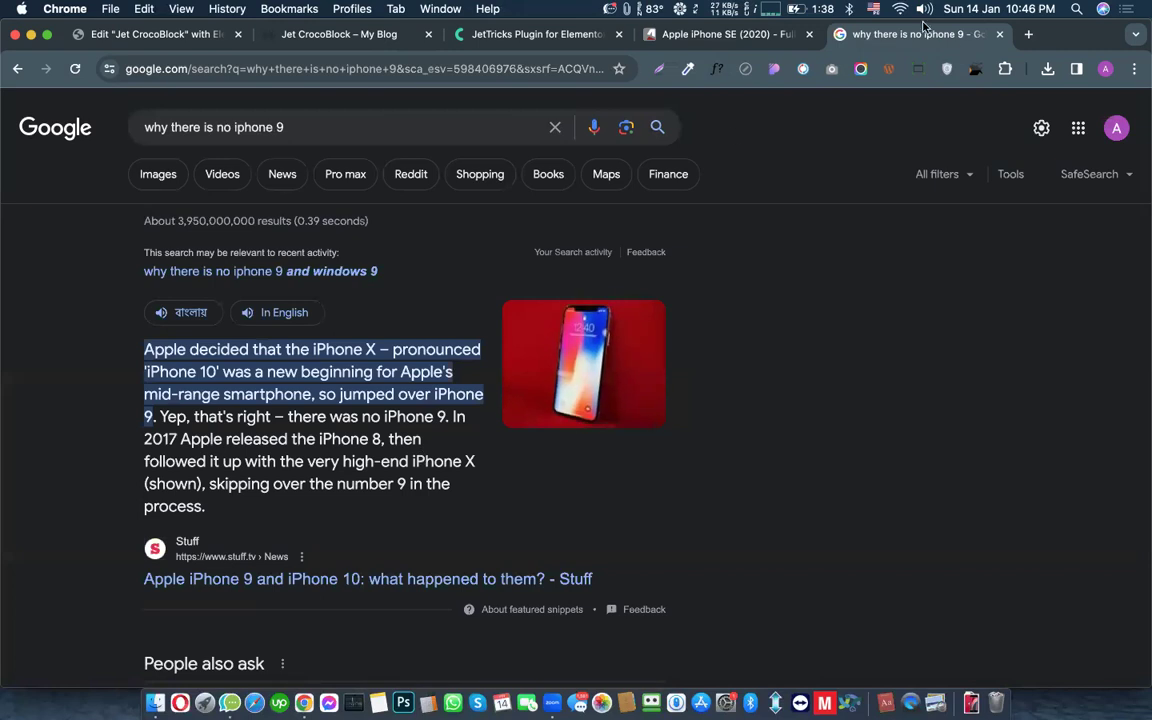
pyautogui.click(1000, 35)
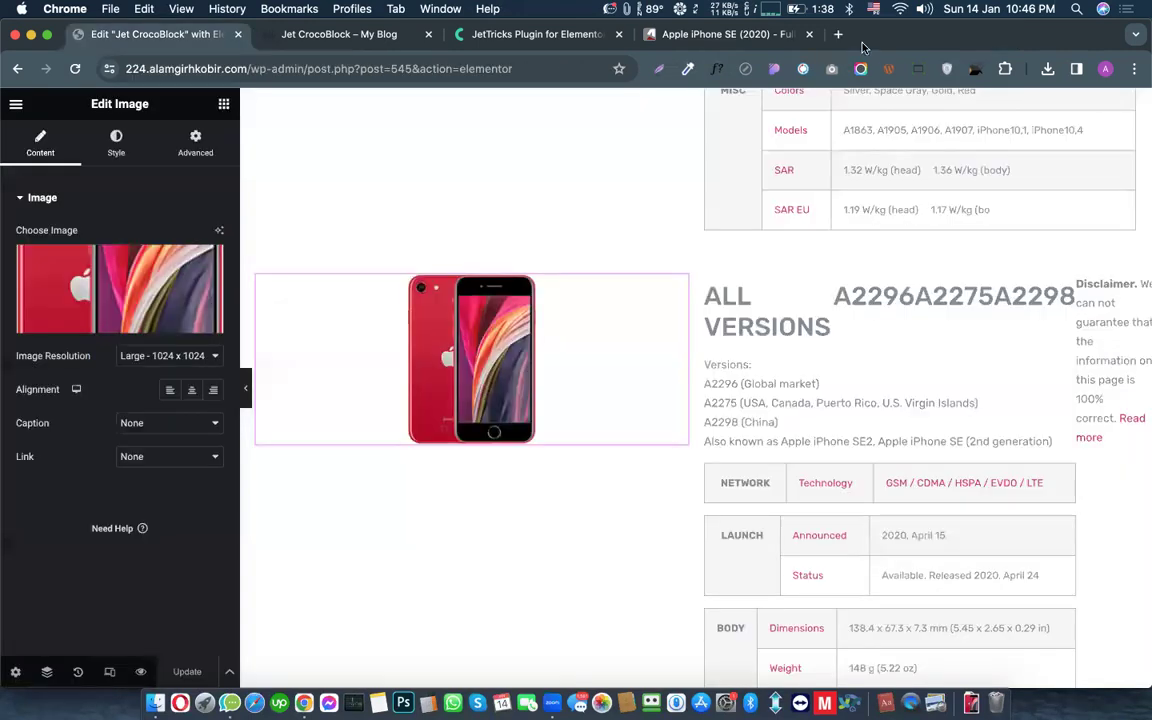
# Step: Look over the phone sections on the Elementor canvas and select the outer container of the first phone
pyautogui.scroll(-2, 630, 313)
pyautogui.scroll(-15, 630, 313)
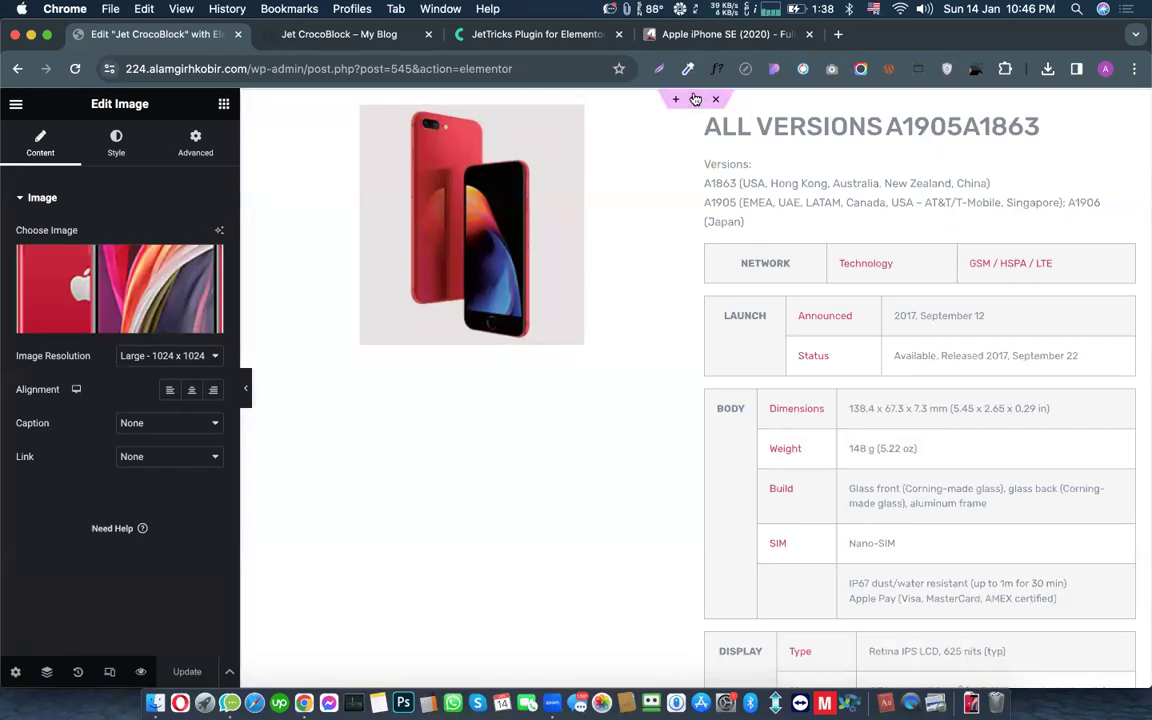
pyautogui.click(695, 99)
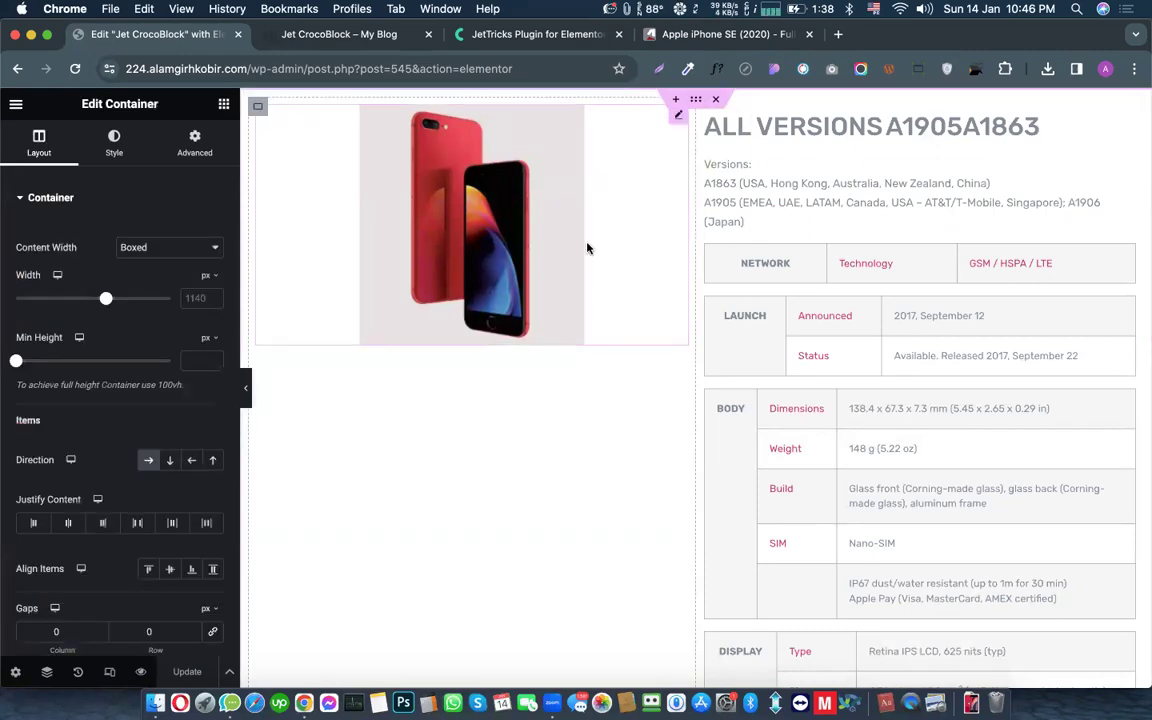
pyautogui.scroll(-10, 872, 193)
pyautogui.scroll(10, 872, 193)
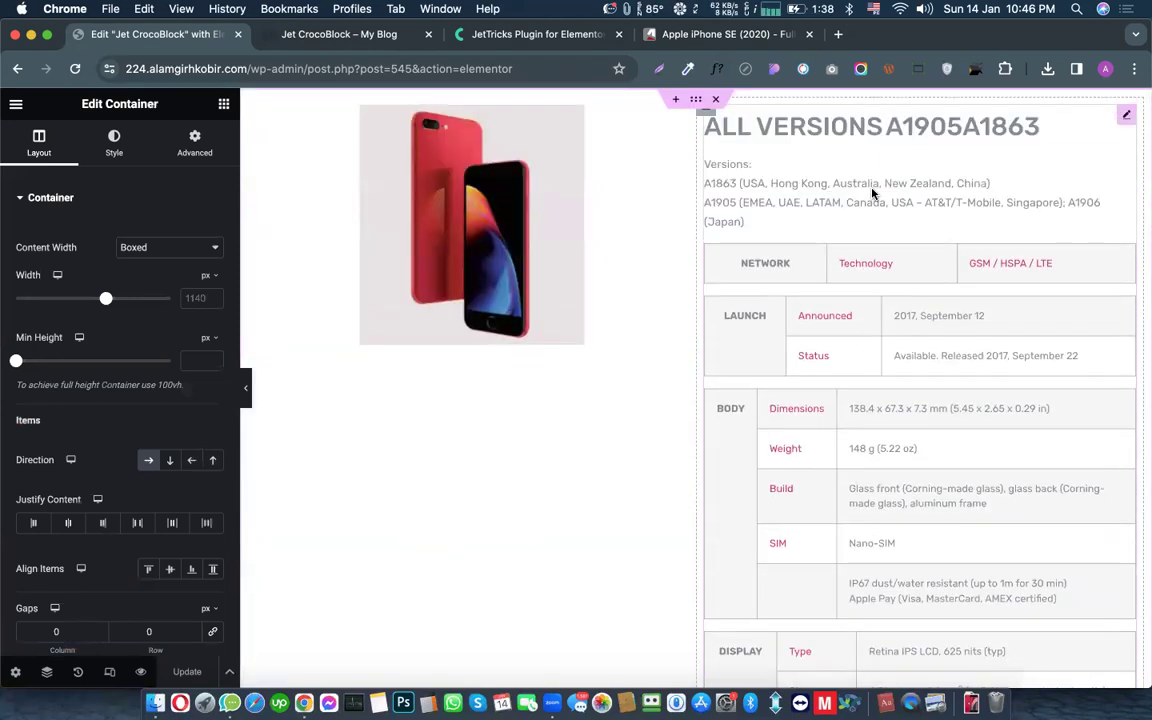
# Step: Switch to the Jet CrocoBlock preview tab and examine the first phone's image beside its long specifications table
pyautogui.click(315, 44)
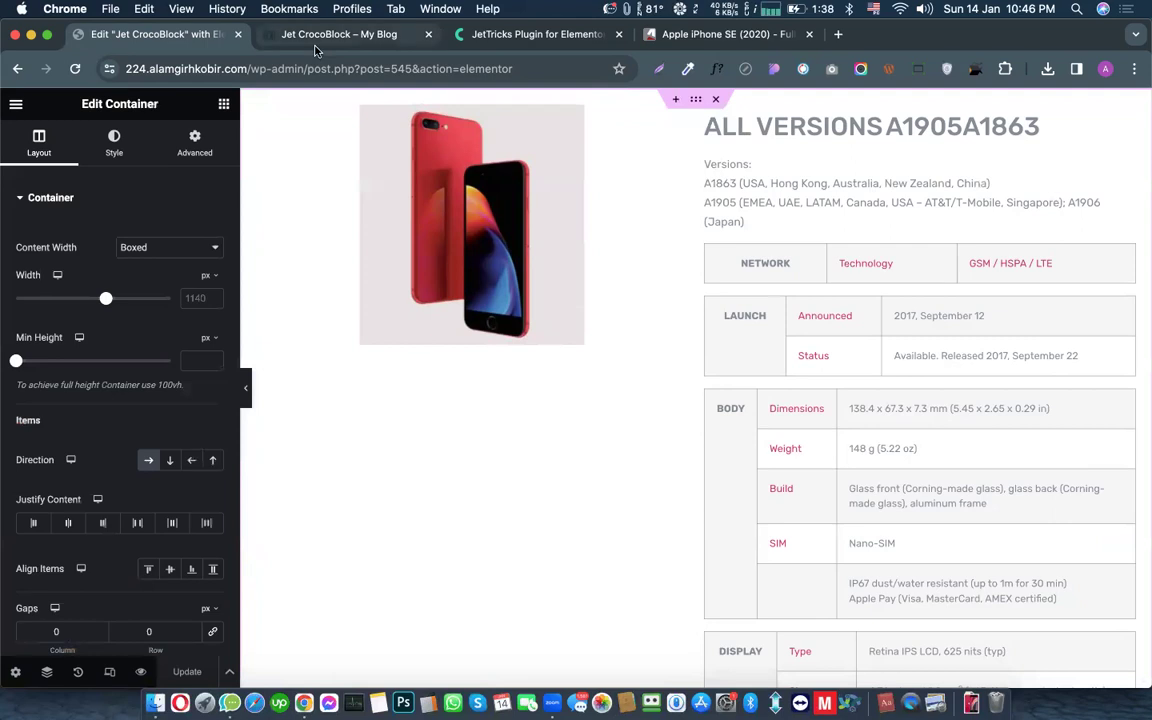
pyautogui.scroll(-5, 365, 279)
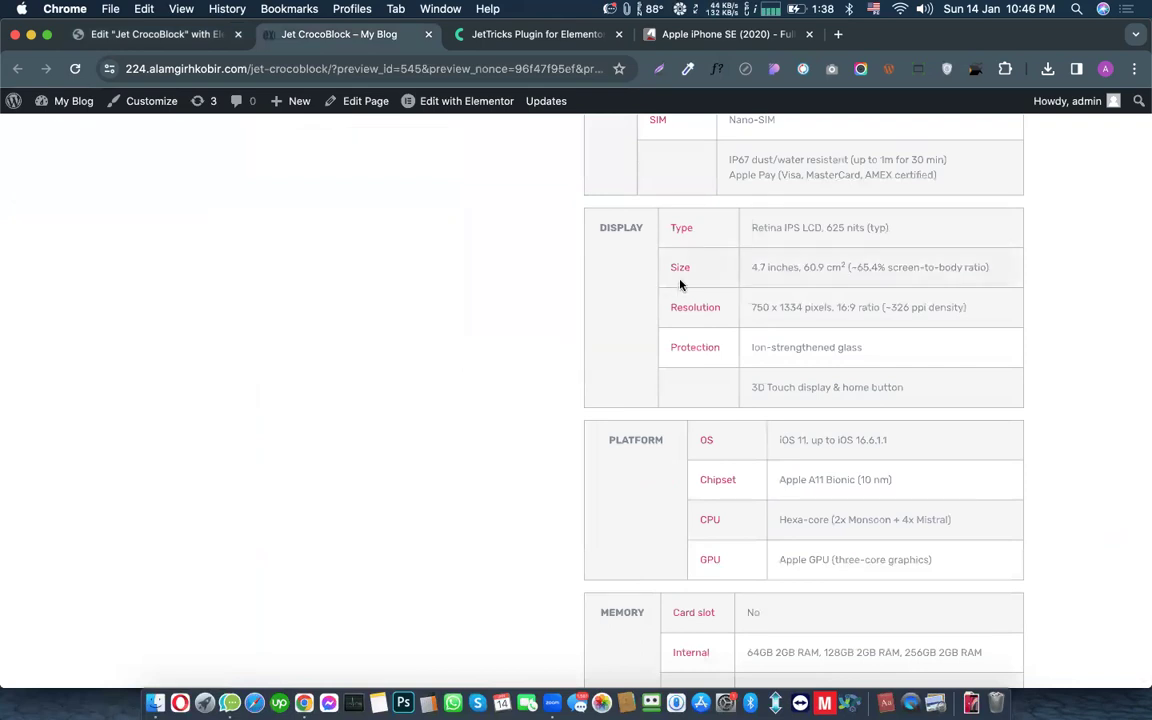
pyautogui.scroll(5, 679, 285)
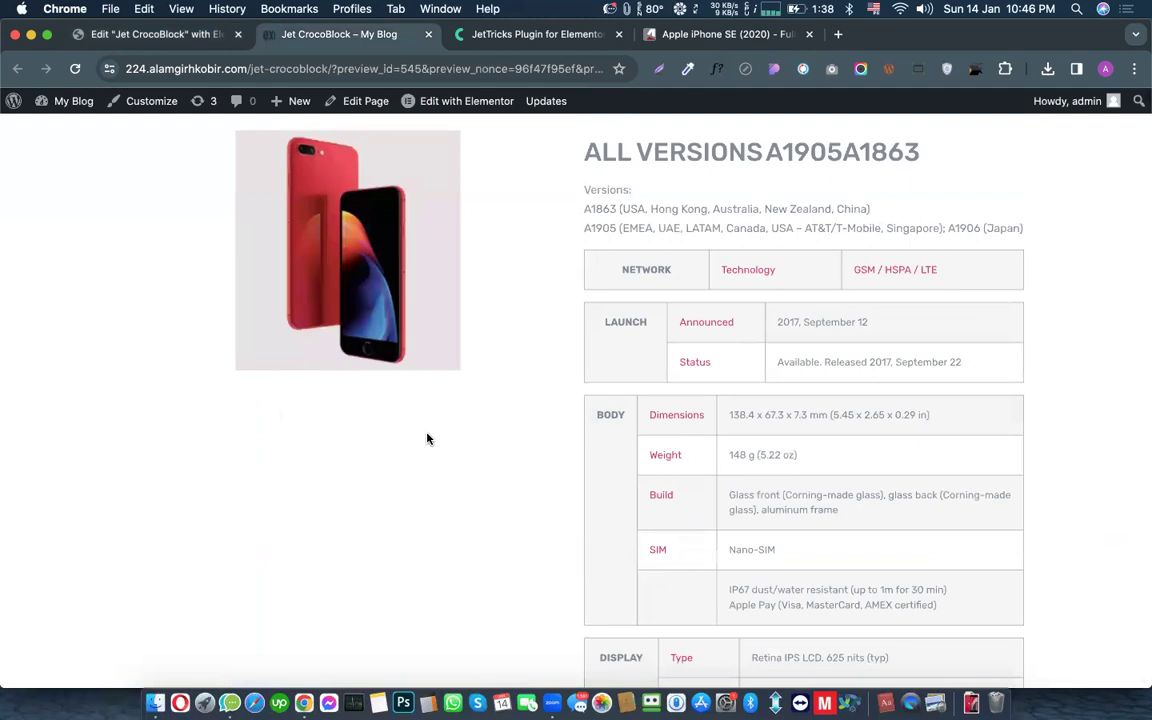
pyautogui.scroll(-3, 1021, 478)
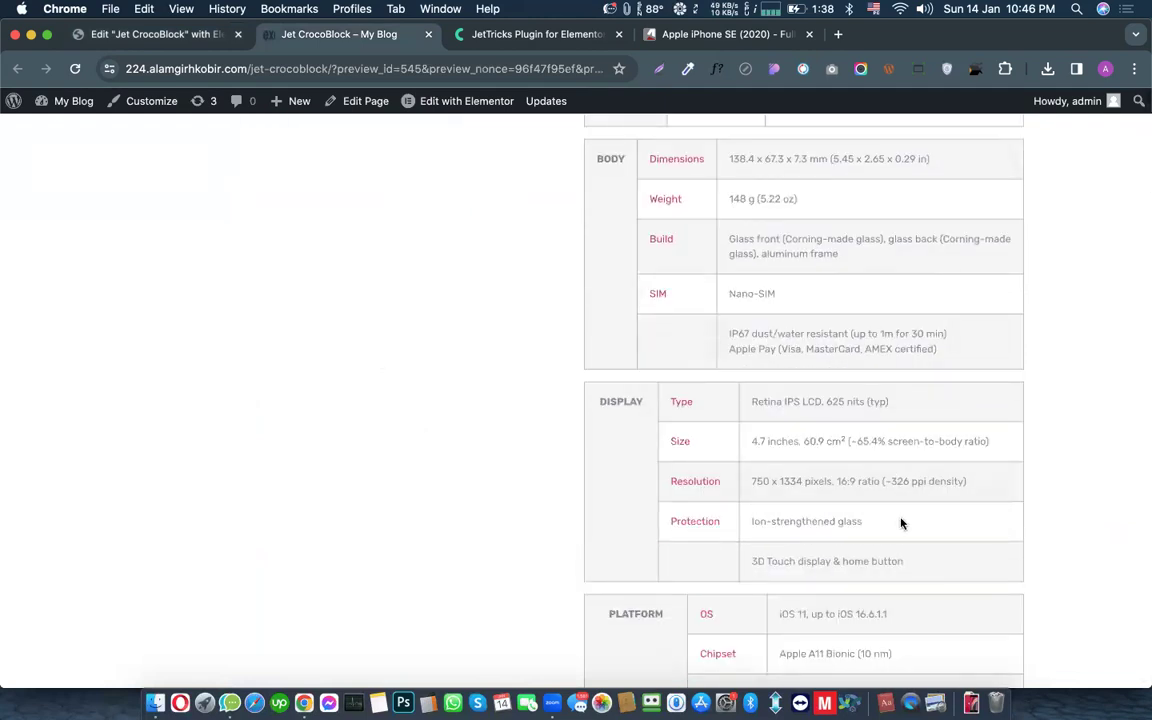
pyautogui.scroll(-1, 782, 435)
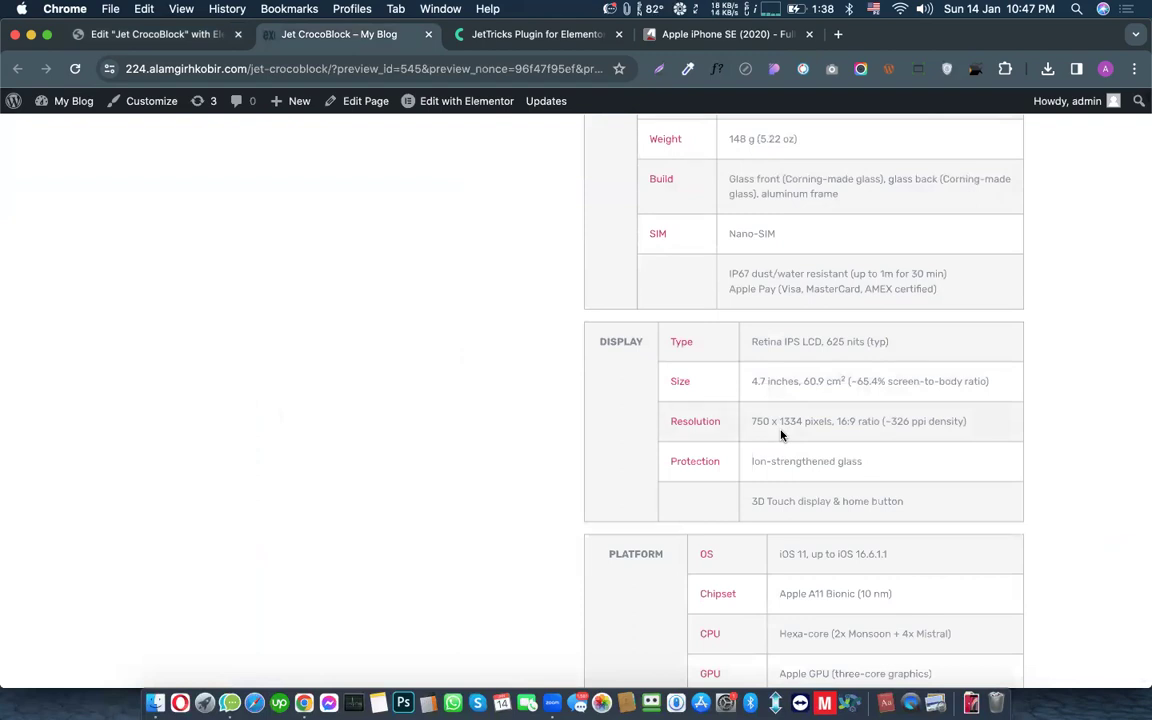
# Step: Return to the Elementor tab and open the JetTricks settings of the first phone's image widget
pyautogui.click(118, 34)
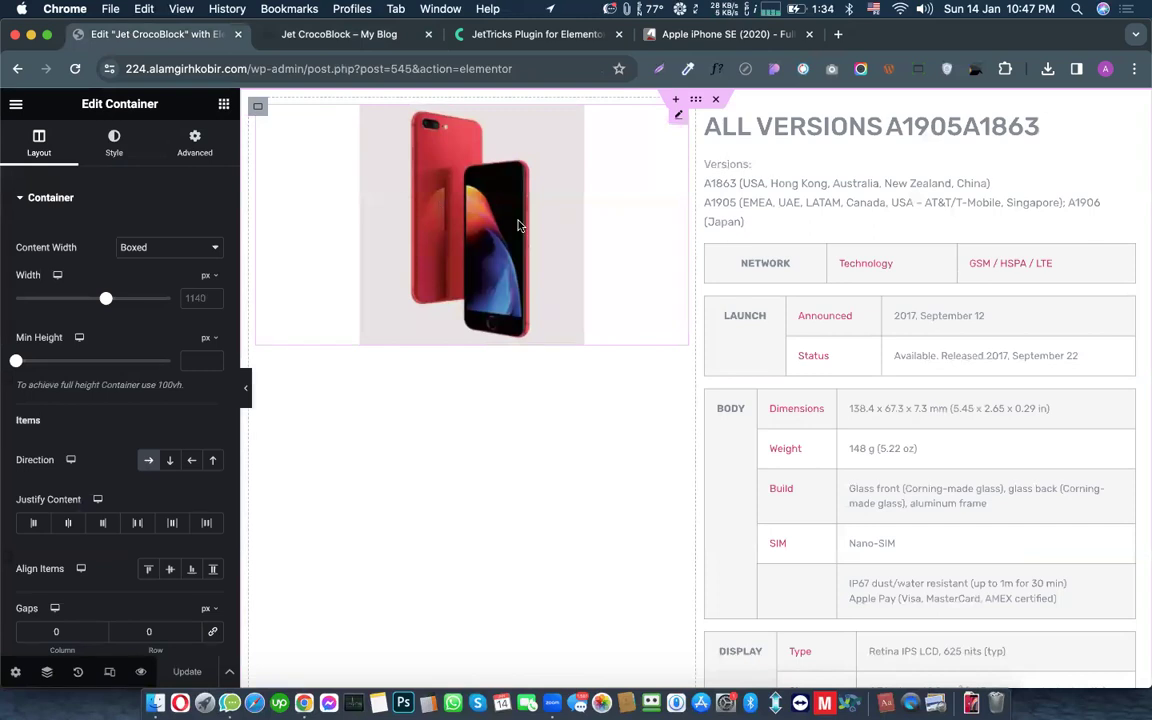
pyautogui.click(257, 110)
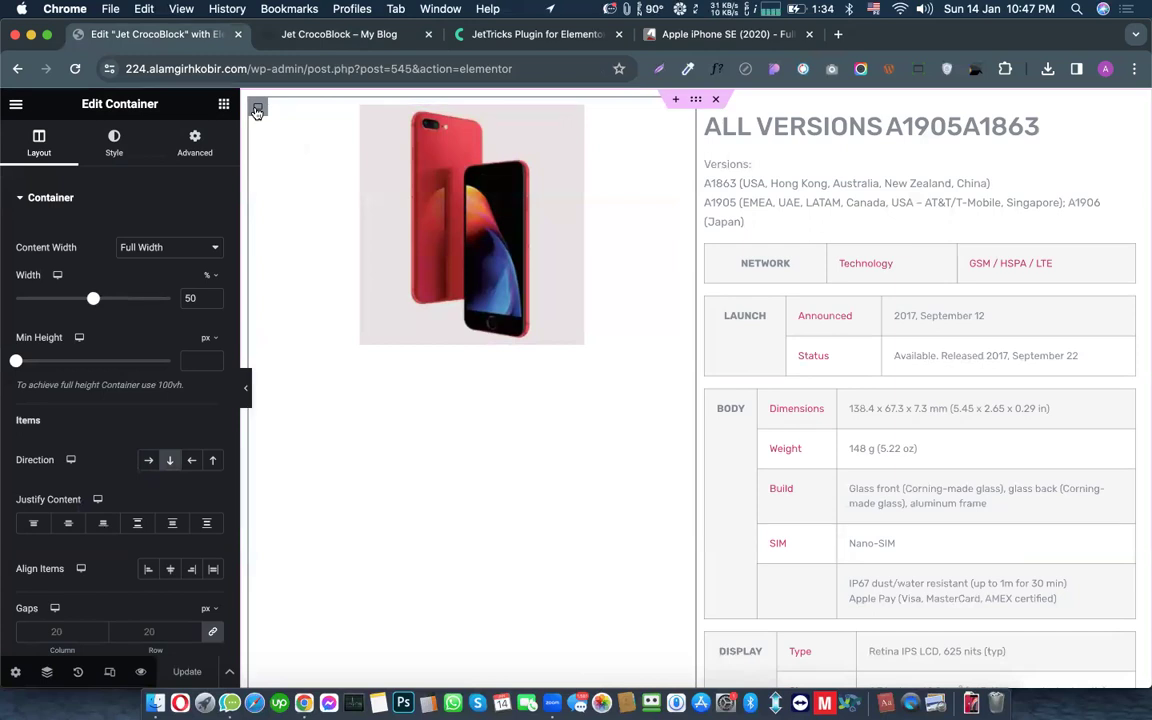
pyautogui.click(410, 176)
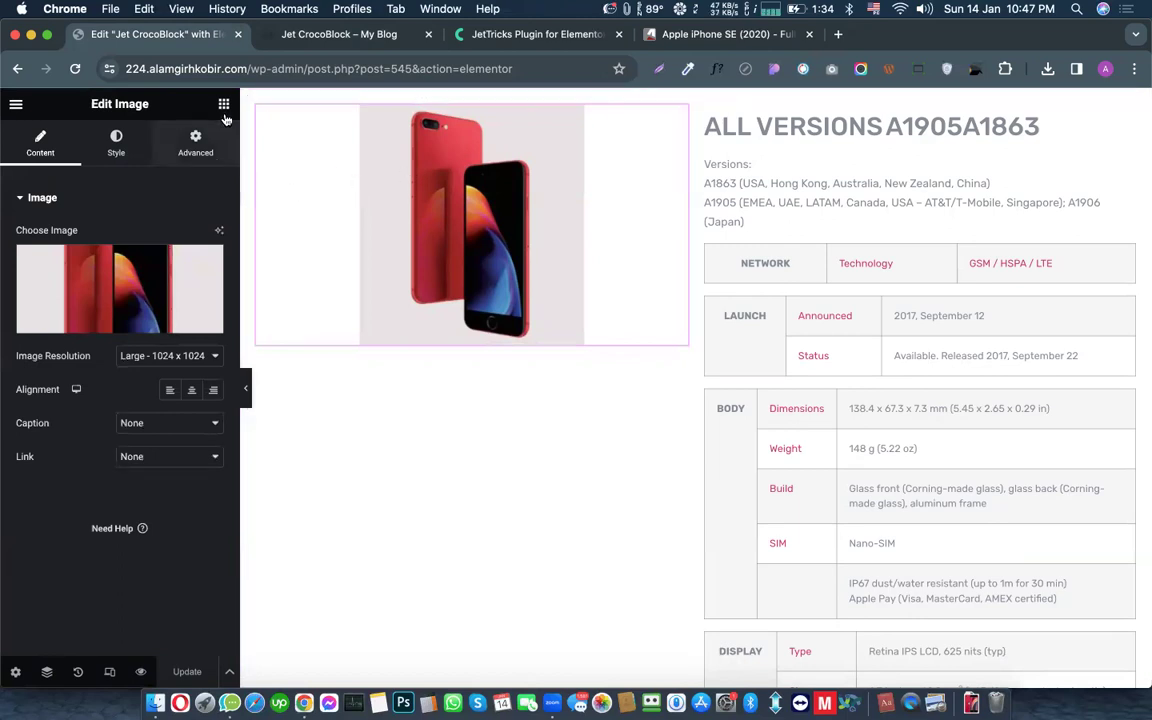
pyautogui.click(183, 153)
pyautogui.scroll(-10, 77, 458)
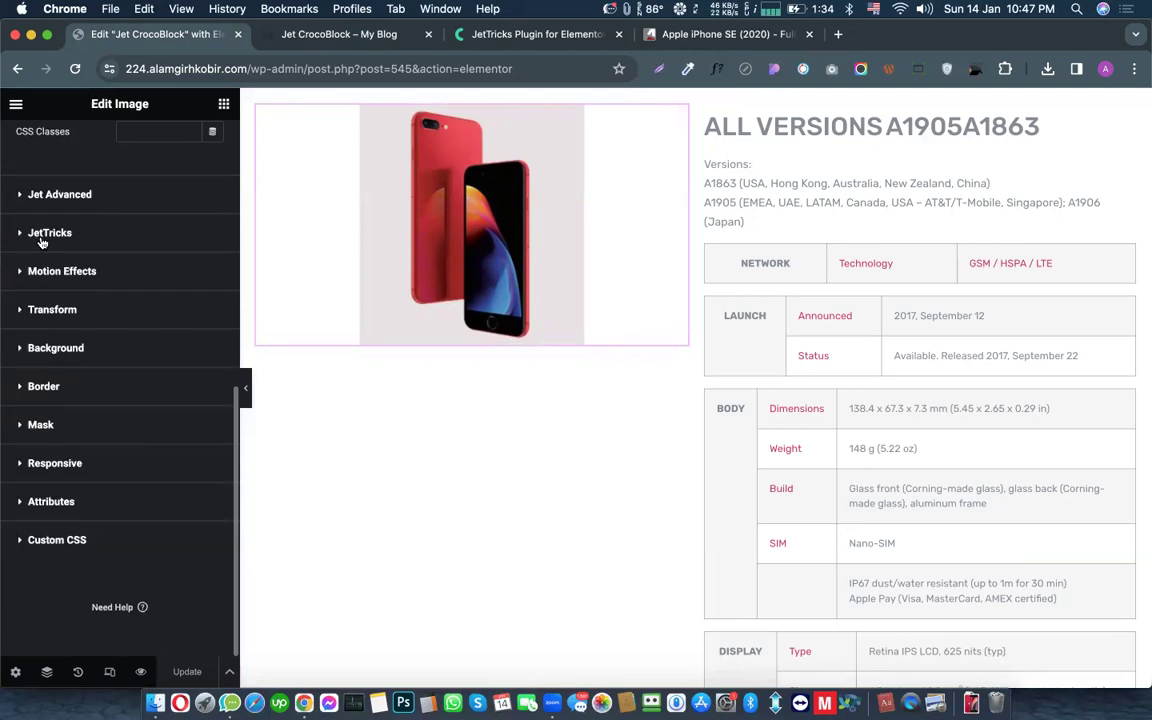
pyautogui.click(41, 233)
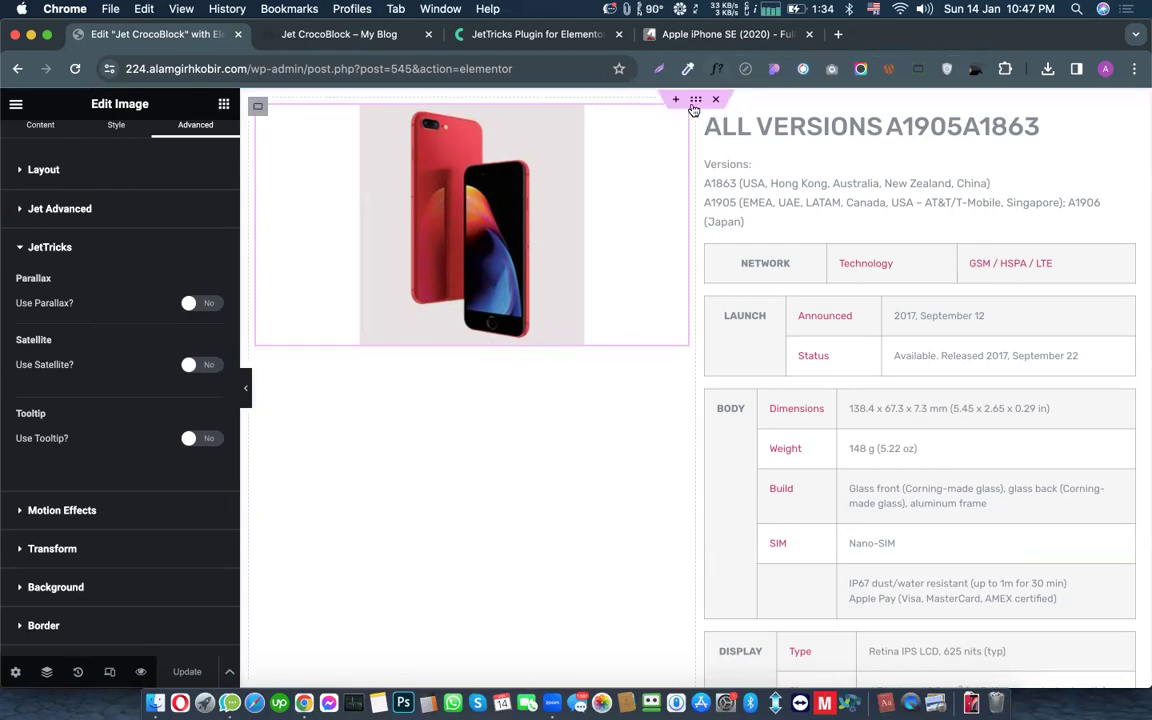
# Step: Open the JetTricks settings of the first phone's outer container to check its available options
pyautogui.click(697, 104)
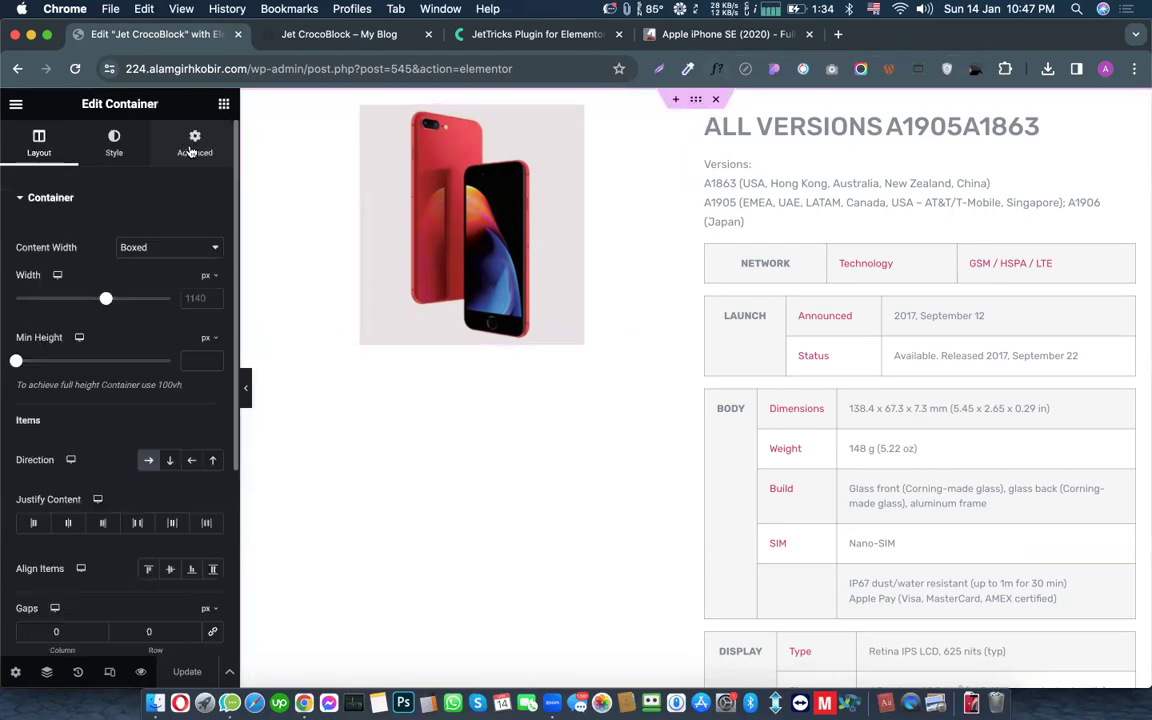
pyautogui.click(190, 150)
pyautogui.scroll(-5, 102, 300)
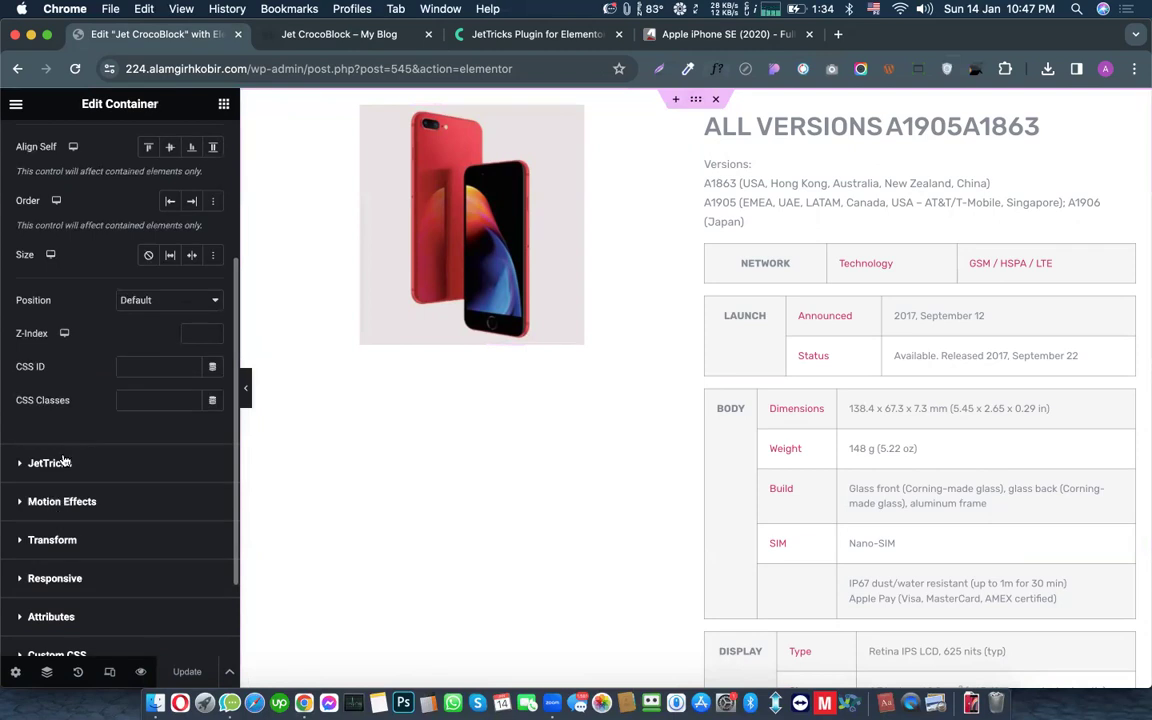
pyautogui.click(50, 462)
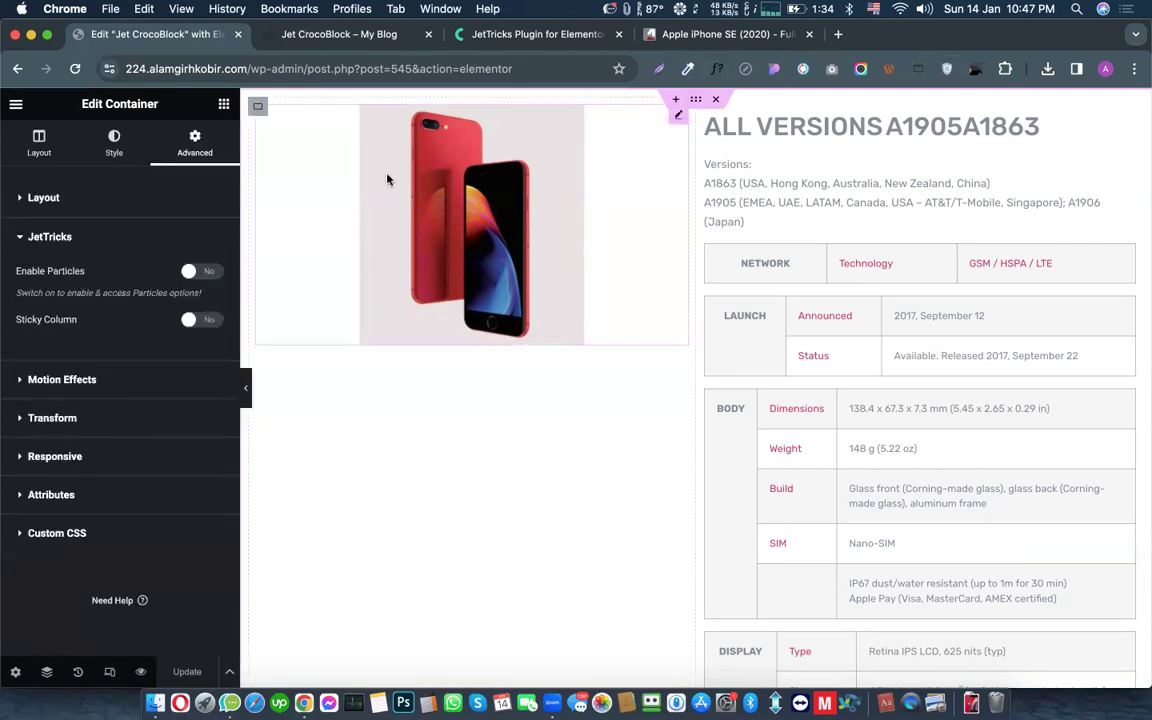
# Step: Enable the JetTricks Sticky Column option on the first phone's image column container and update the page
pyautogui.click(258, 107)
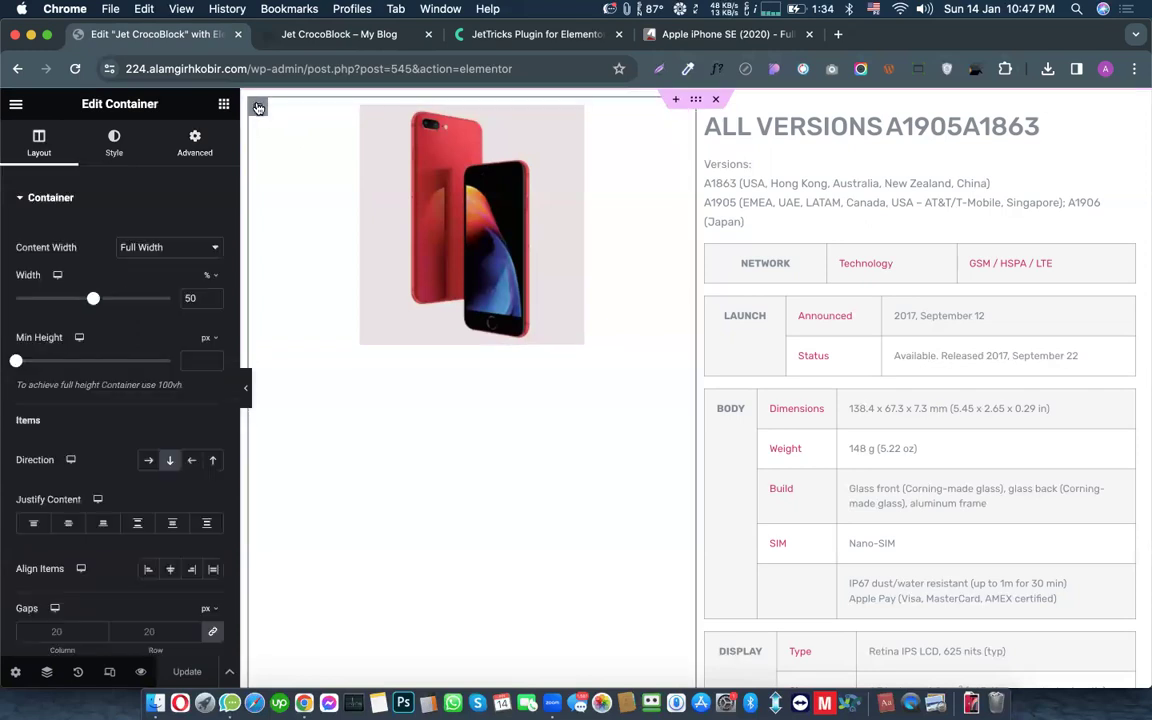
pyautogui.click(195, 143)
pyautogui.scroll(-5, 83, 464)
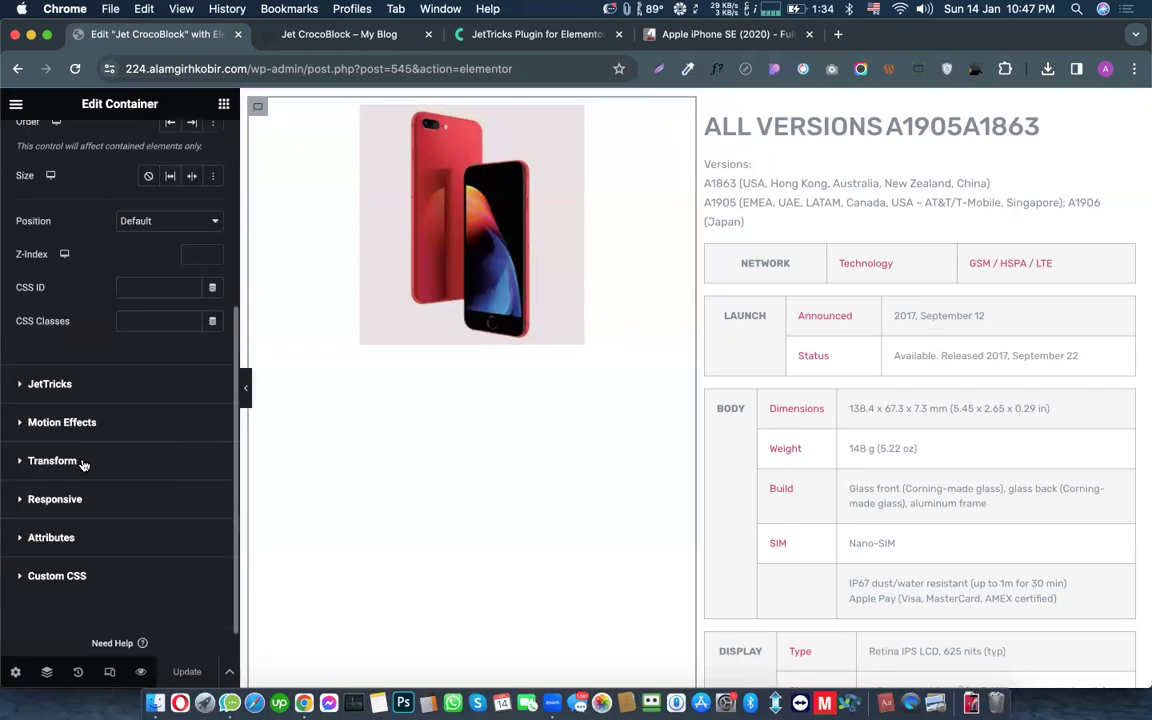
pyautogui.click(52, 372)
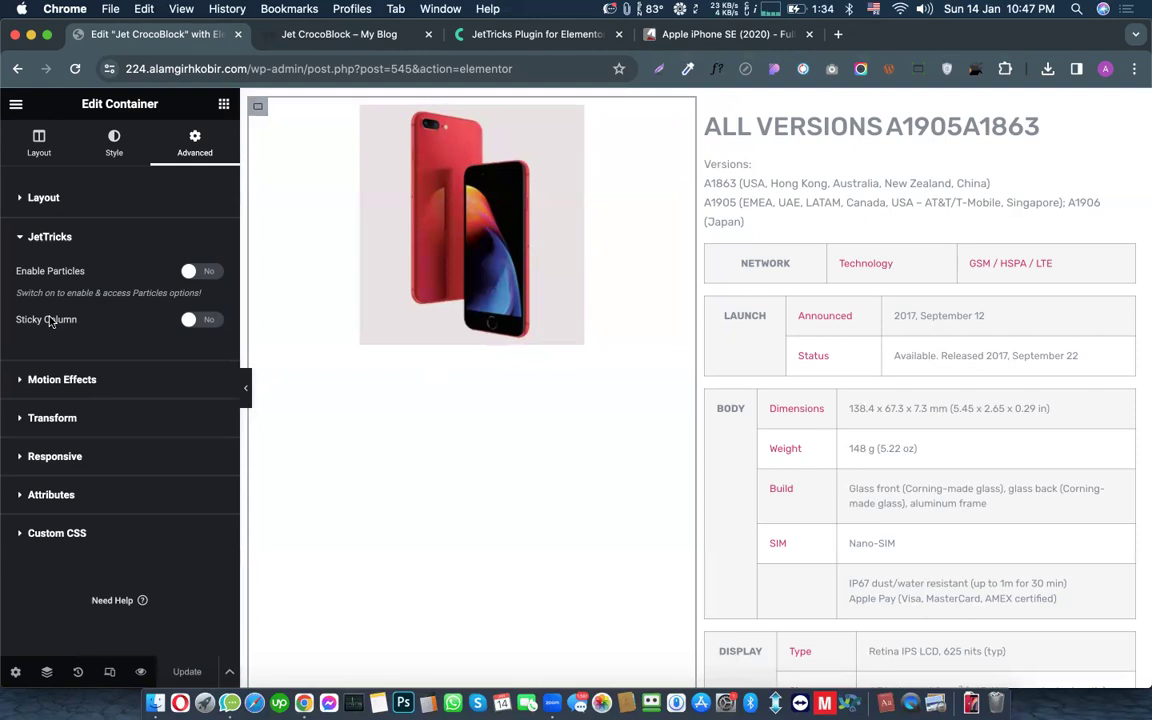
pyautogui.click(205, 321)
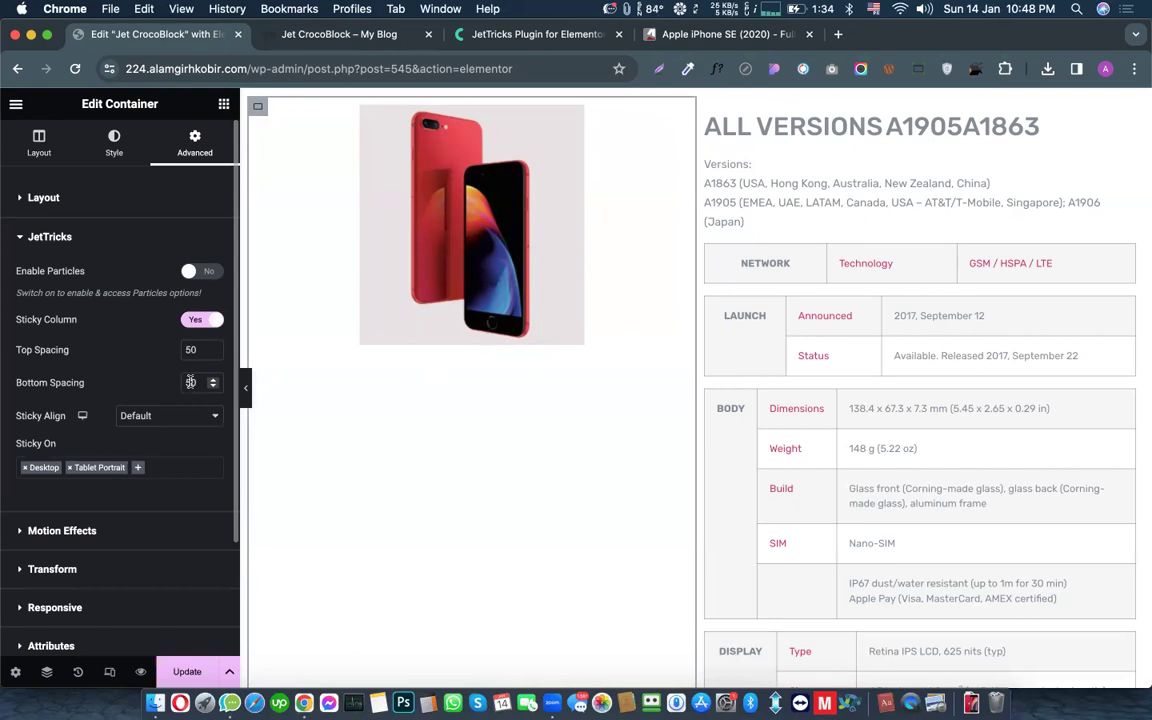
pyautogui.click(186, 671)
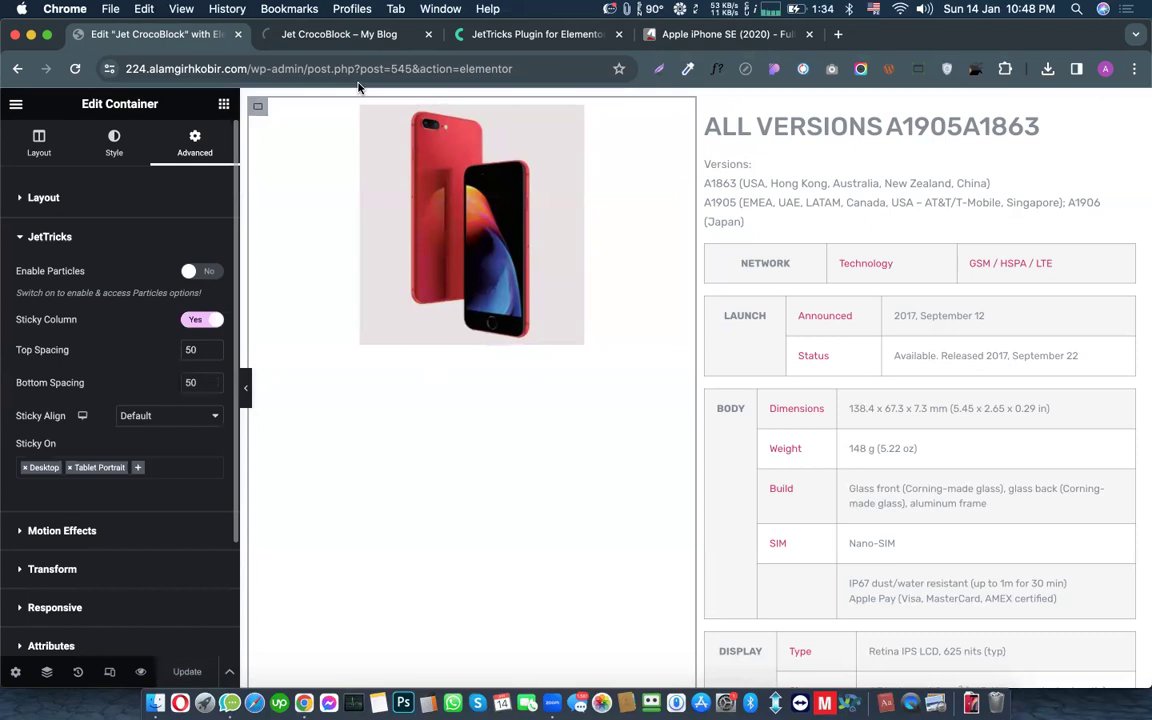
# Step: Switch to the Jet CrocoBlock preview tab and examine how the first phone's image behaves beside its specifications during scrolling
pyautogui.click(317, 36)
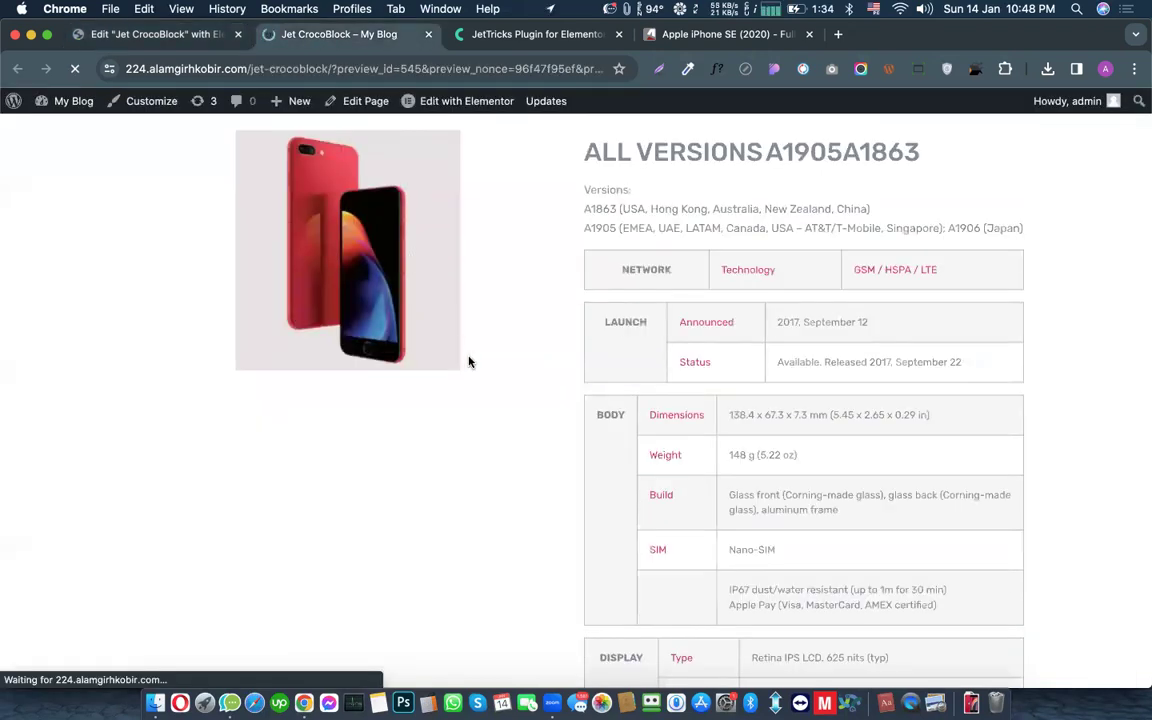
pyautogui.scroll(-6, 512, 386)
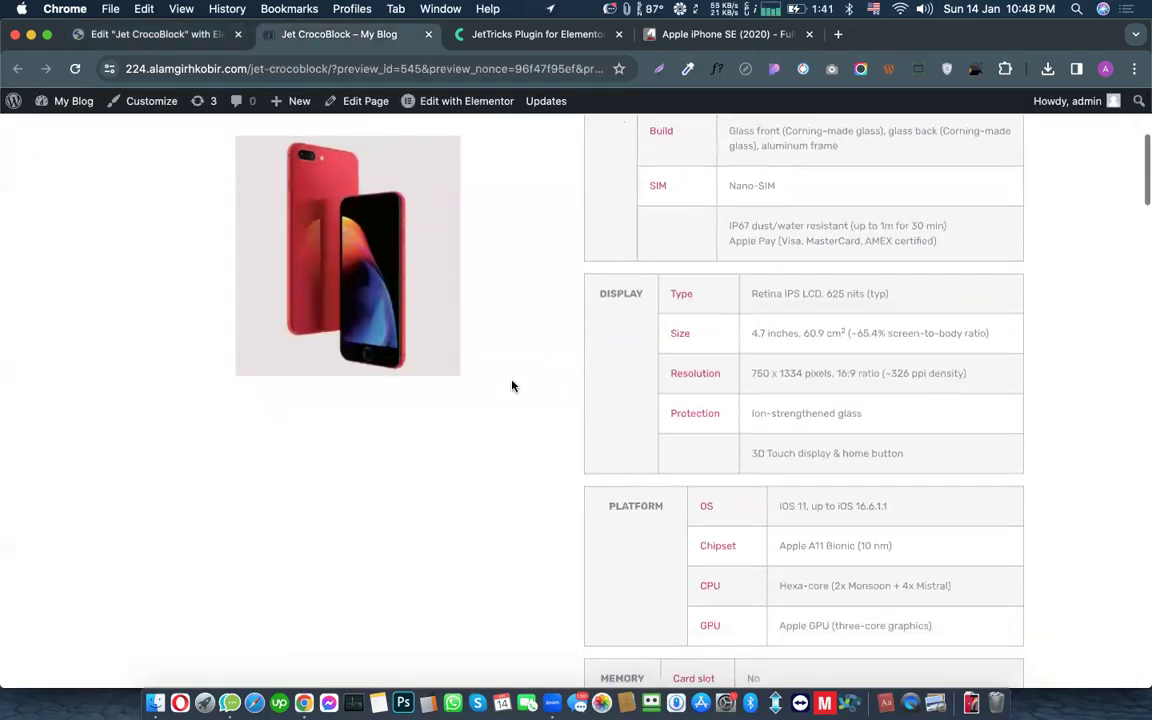
pyautogui.scroll(-6, 565, 363)
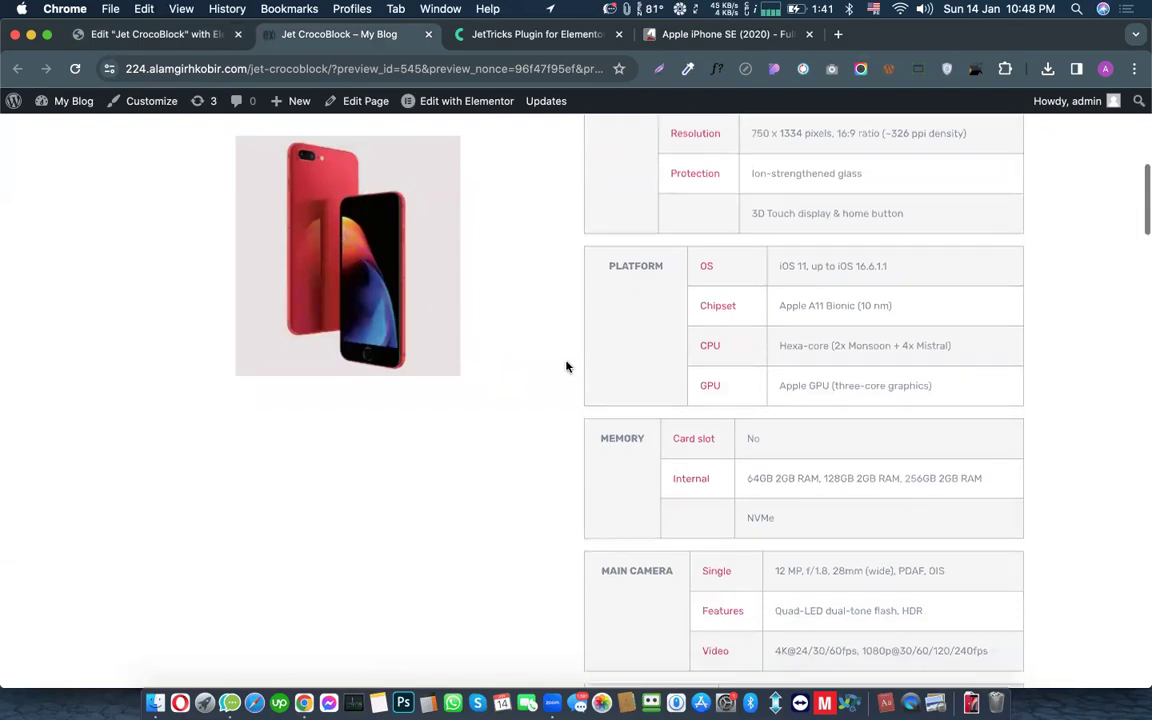
pyautogui.scroll(-8, 565, 367)
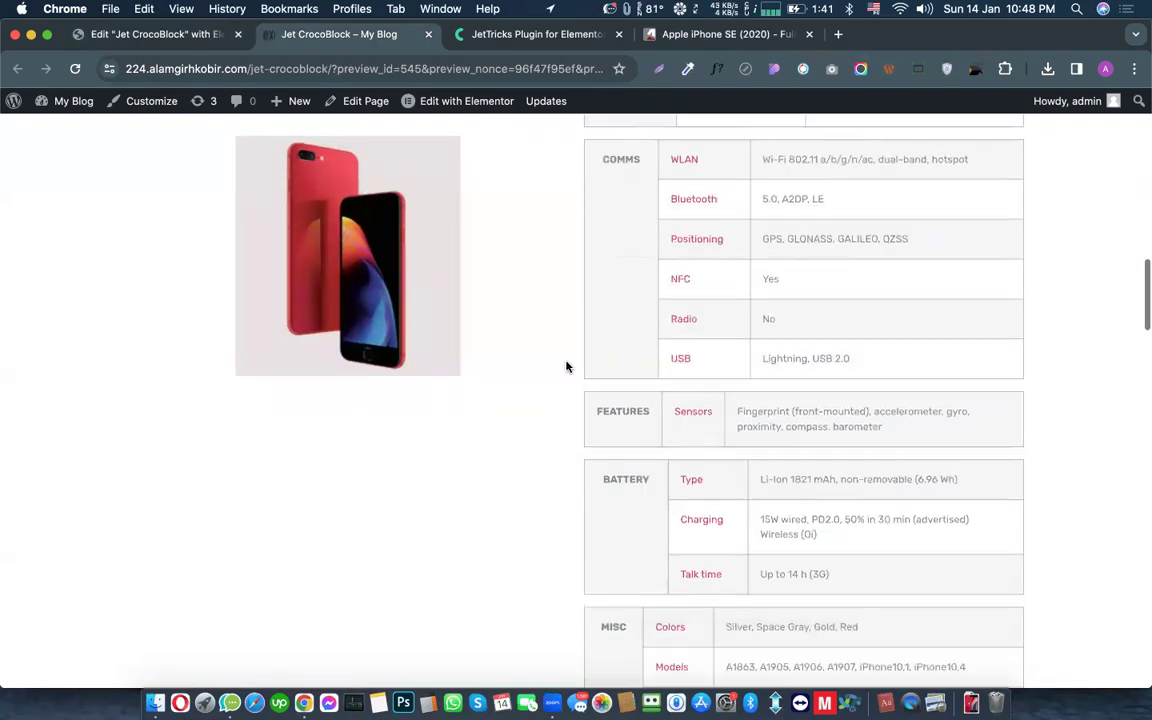
pyautogui.scroll(-5, 565, 367)
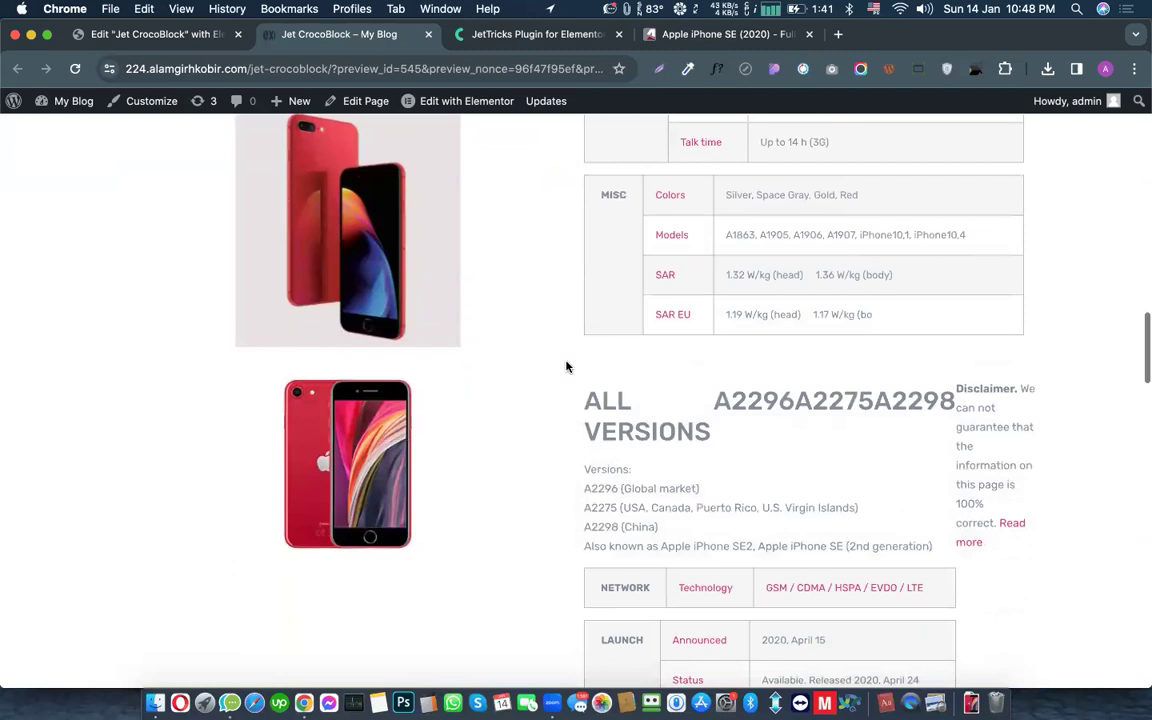
pyautogui.scroll(10, 566, 367)
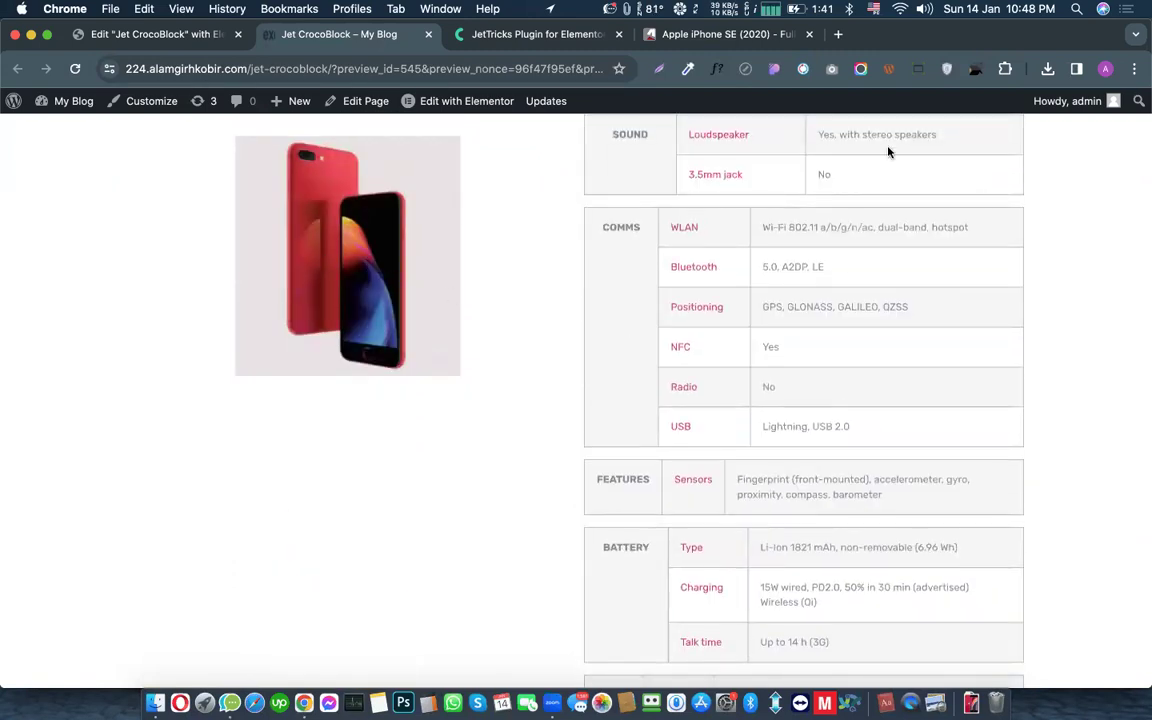
pyautogui.scroll(-5, 743, 311)
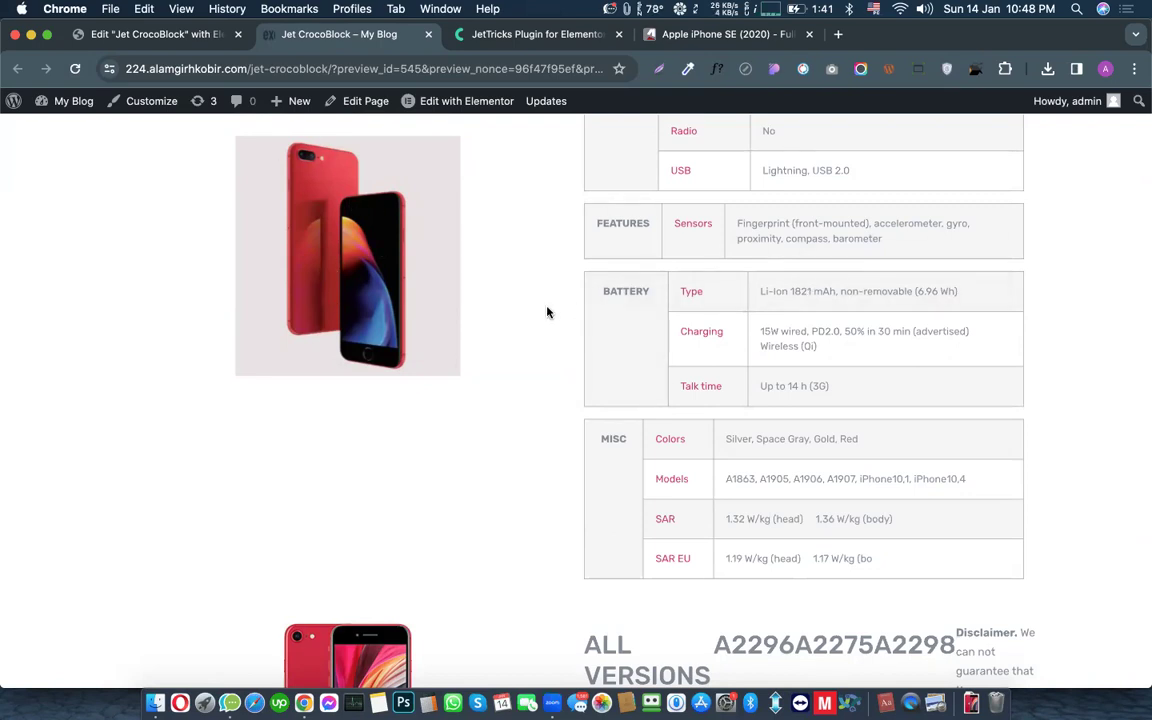
pyautogui.scroll(-20, 547, 312)
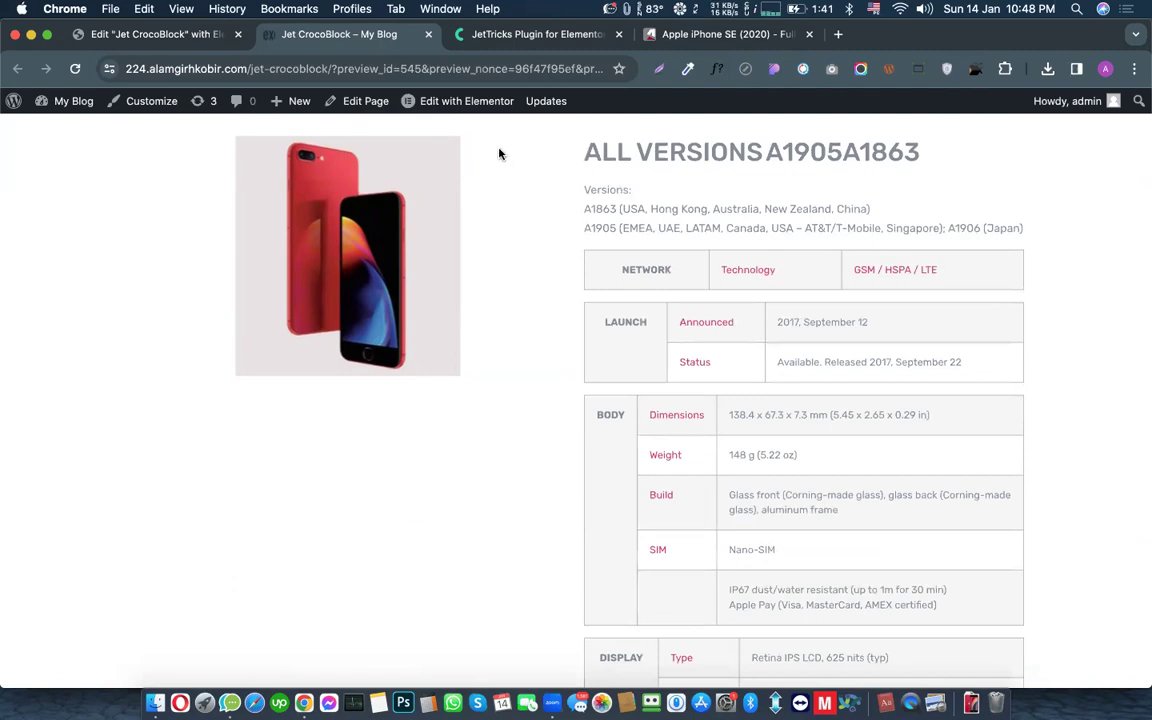
pyautogui.press('XF86AudioRaiseVolume')
pyautogui.scroll(-5, 470, 311)
pyautogui.scroll(5, 470, 311)
# Step: Compare the Elementor canvas with the preview page, examining how the first and second phones' images behave during scrolling
pyautogui.click(152, 34)
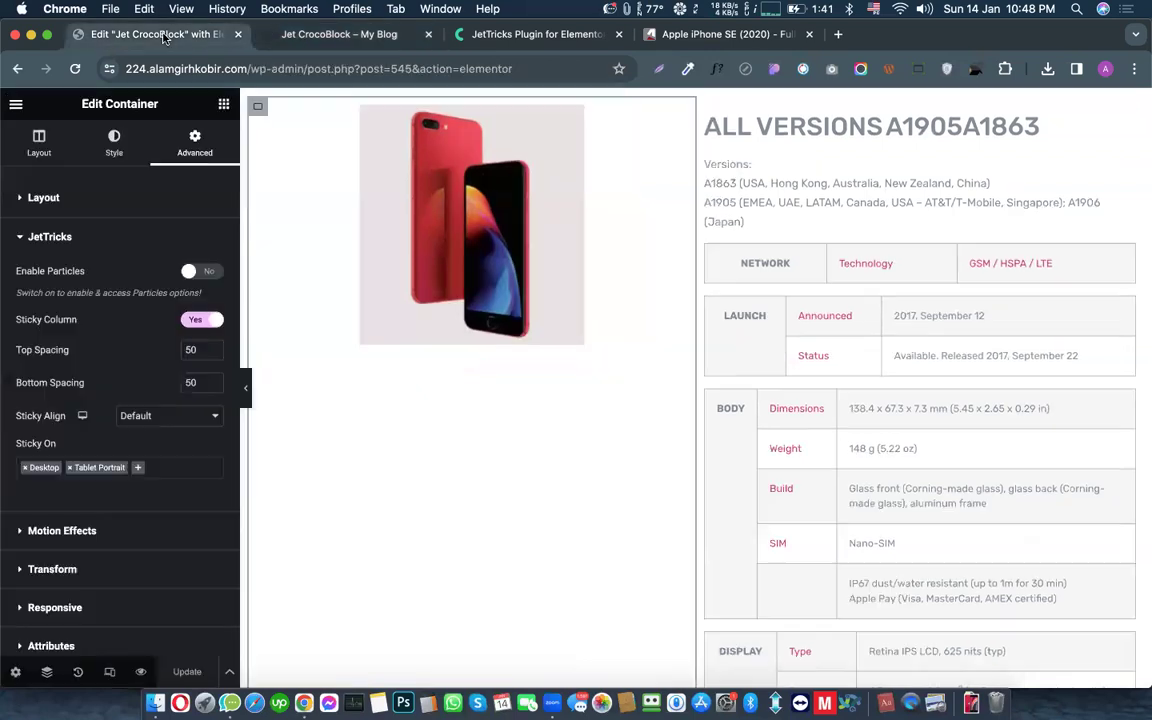
pyautogui.scroll(-15, 445, 258)
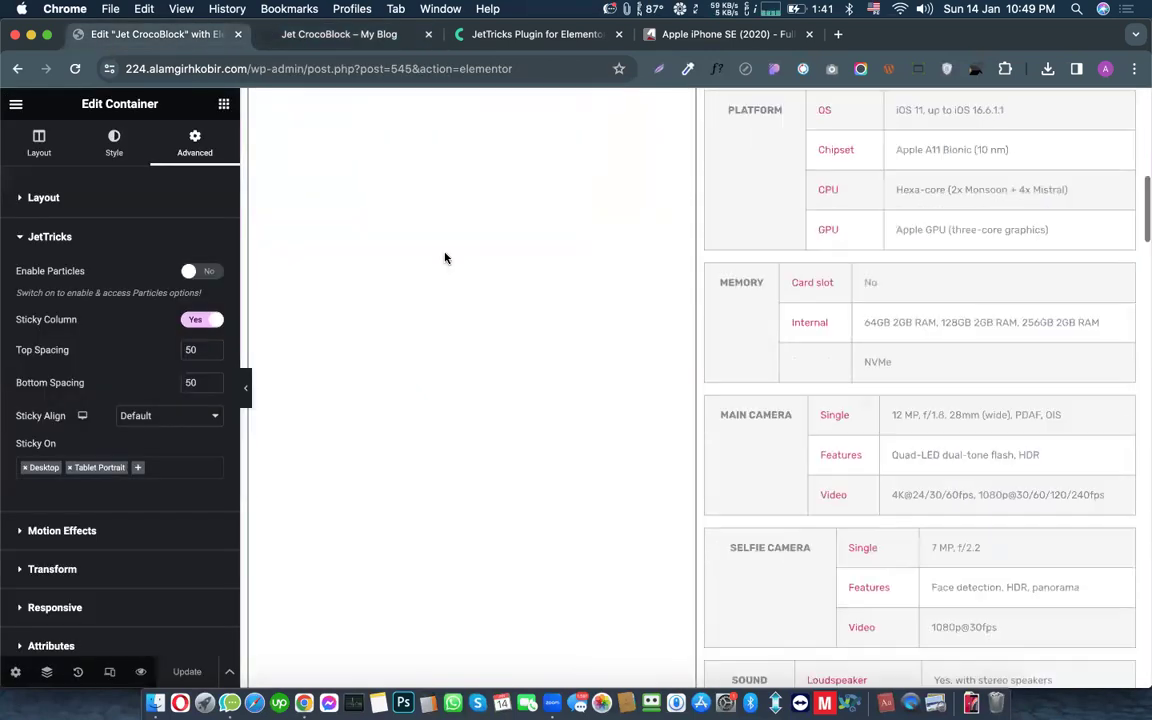
pyautogui.hotkey('ctrl', 'Tab')
pyautogui.scroll(-15, 496, 314)
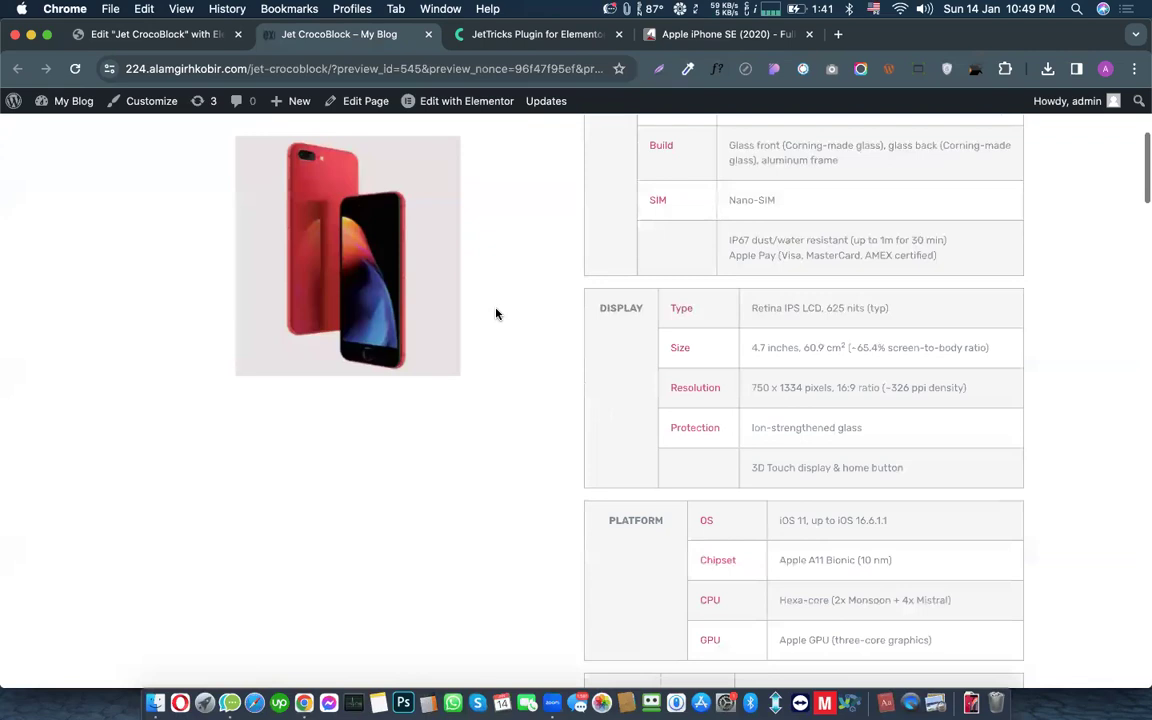
pyautogui.scroll(-3, 496, 314)
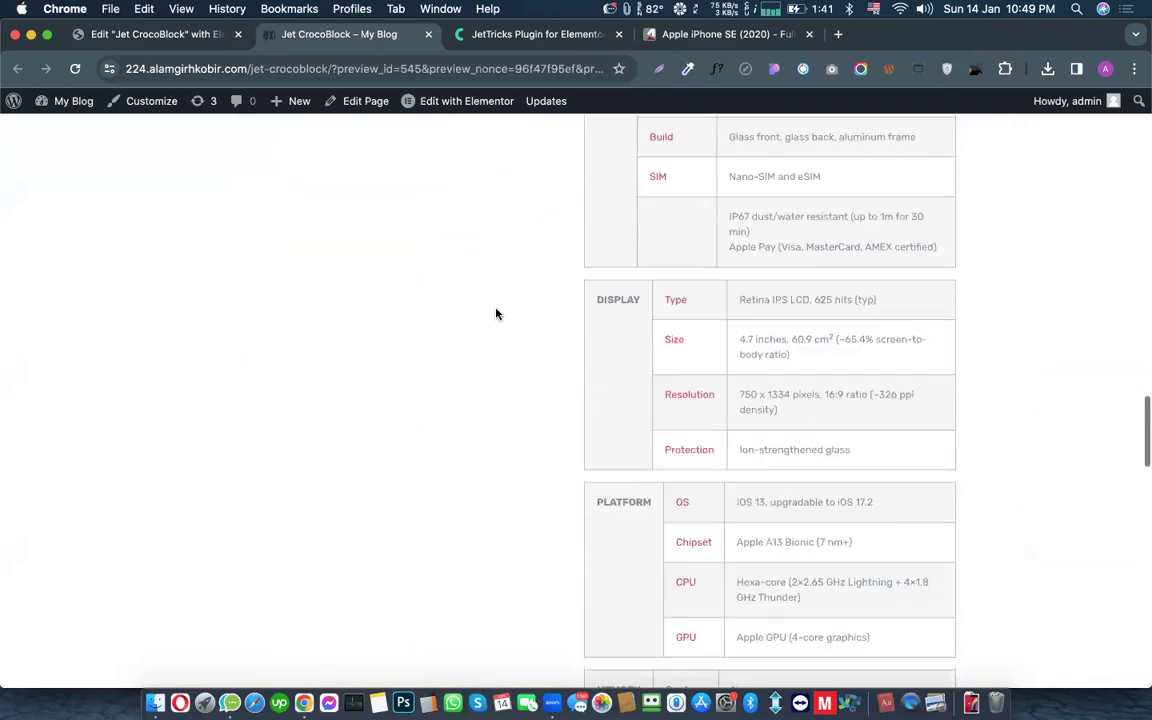
pyautogui.scroll(7, 496, 314)
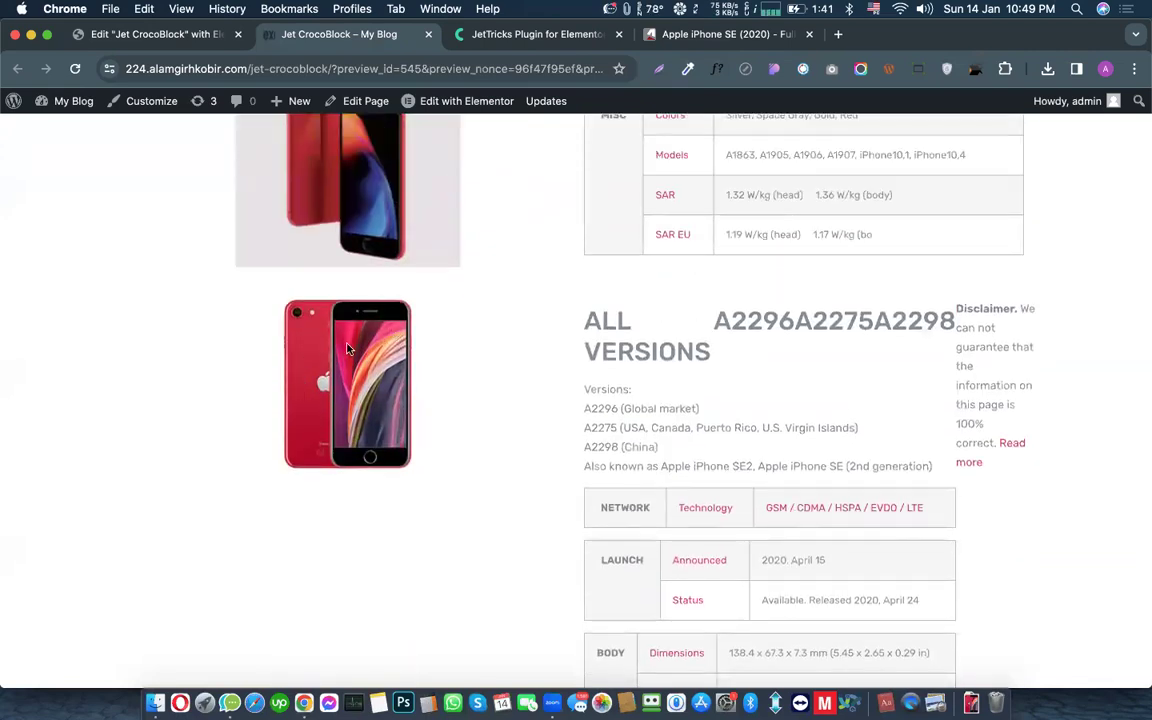
pyautogui.scroll(-2, 684, 375)
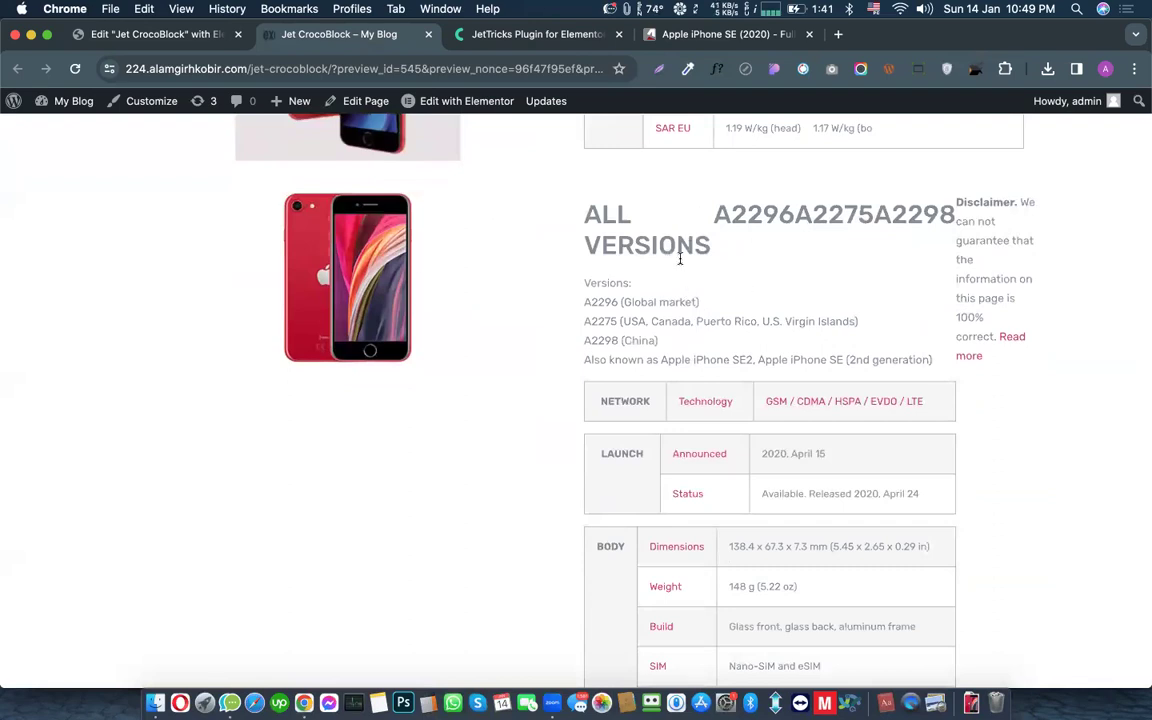
pyautogui.scroll(-9, 391, 285)
pyautogui.scroll(12, 391, 285)
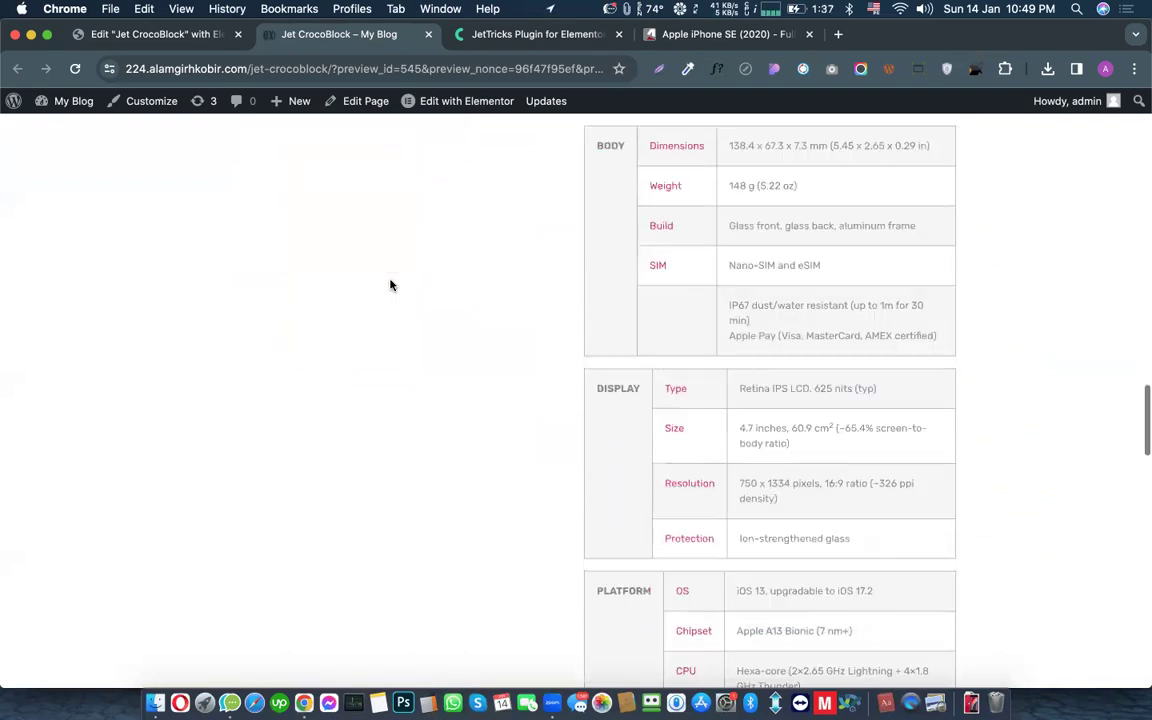
# Step: In the Elementor tab, enable the JetTricks Sticky Column option on the second phone's image column container
pyautogui.click(162, 34)
pyautogui.scroll(10, 336, 317)
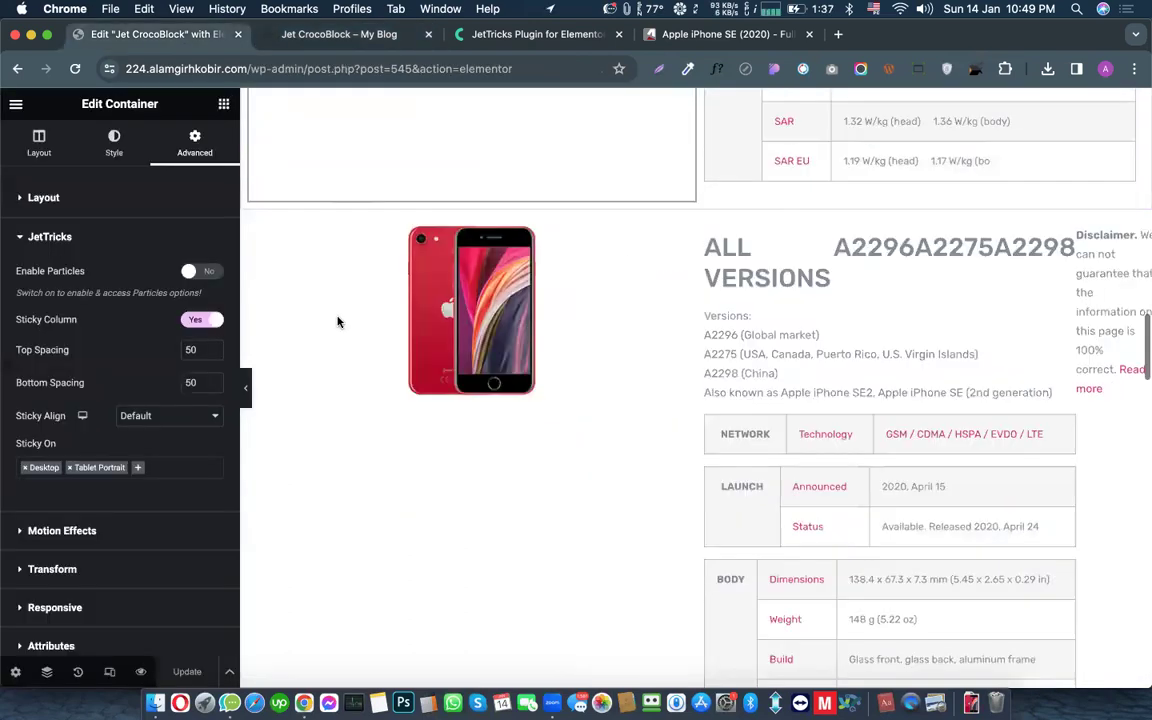
pyautogui.click(257, 118)
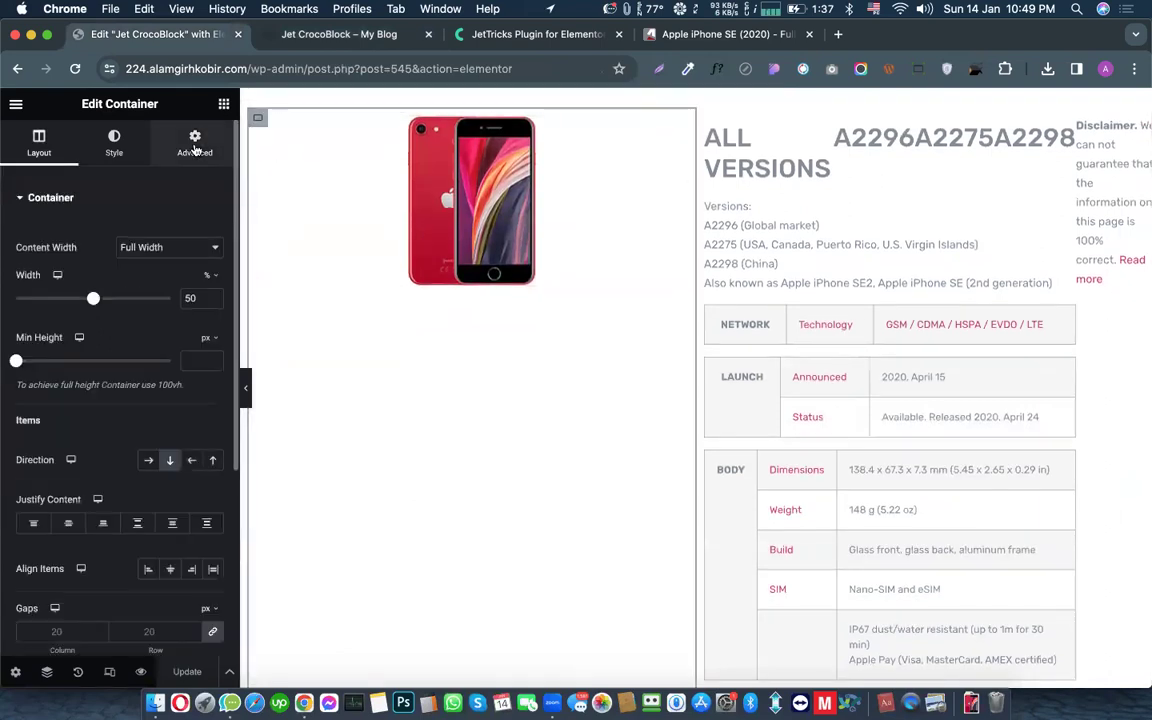
pyautogui.click(195, 140)
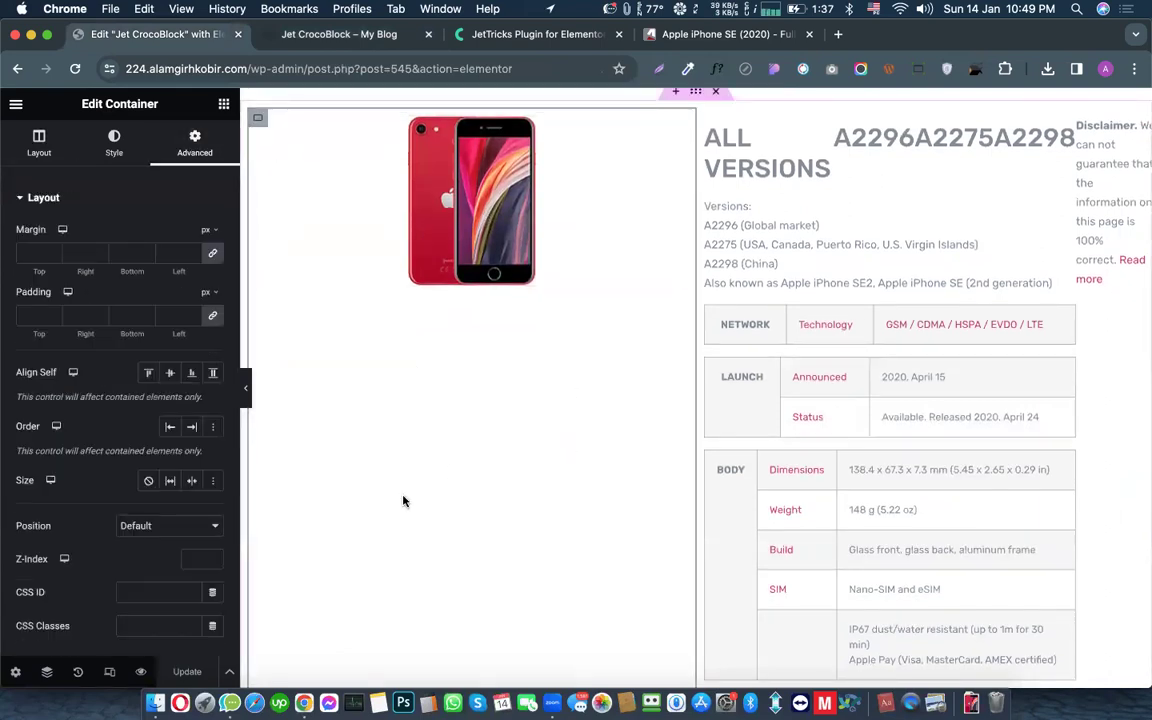
pyautogui.scroll(-5, 160, 476)
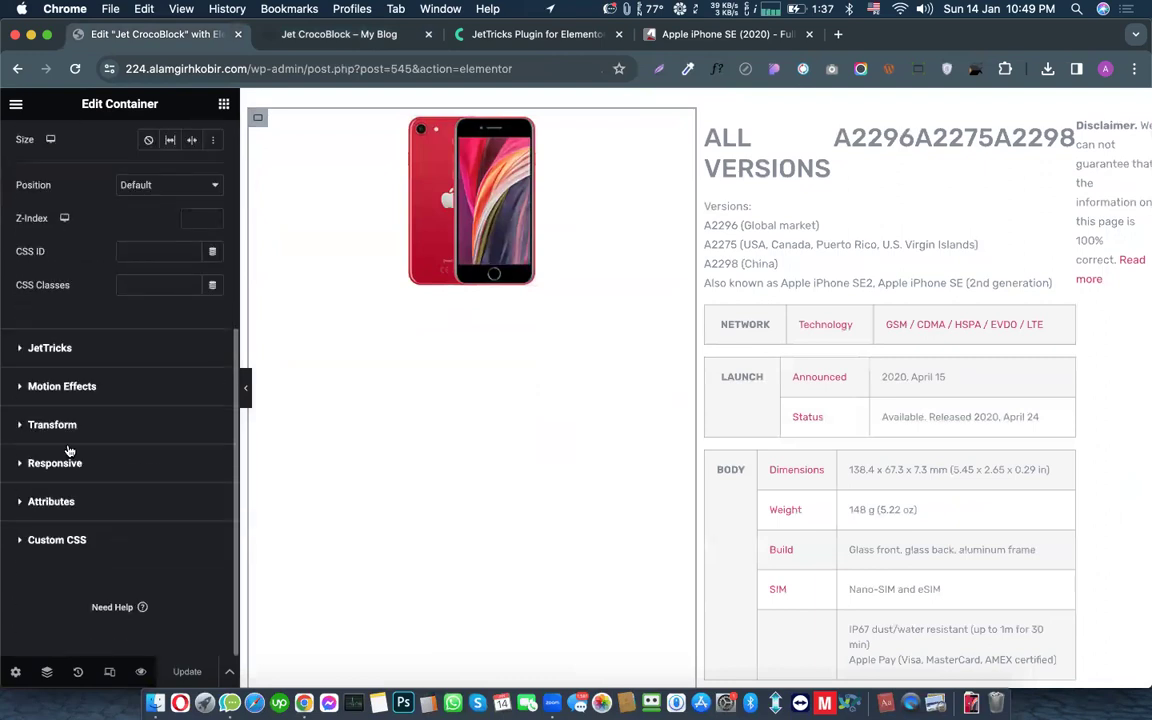
pyautogui.click(63, 362)
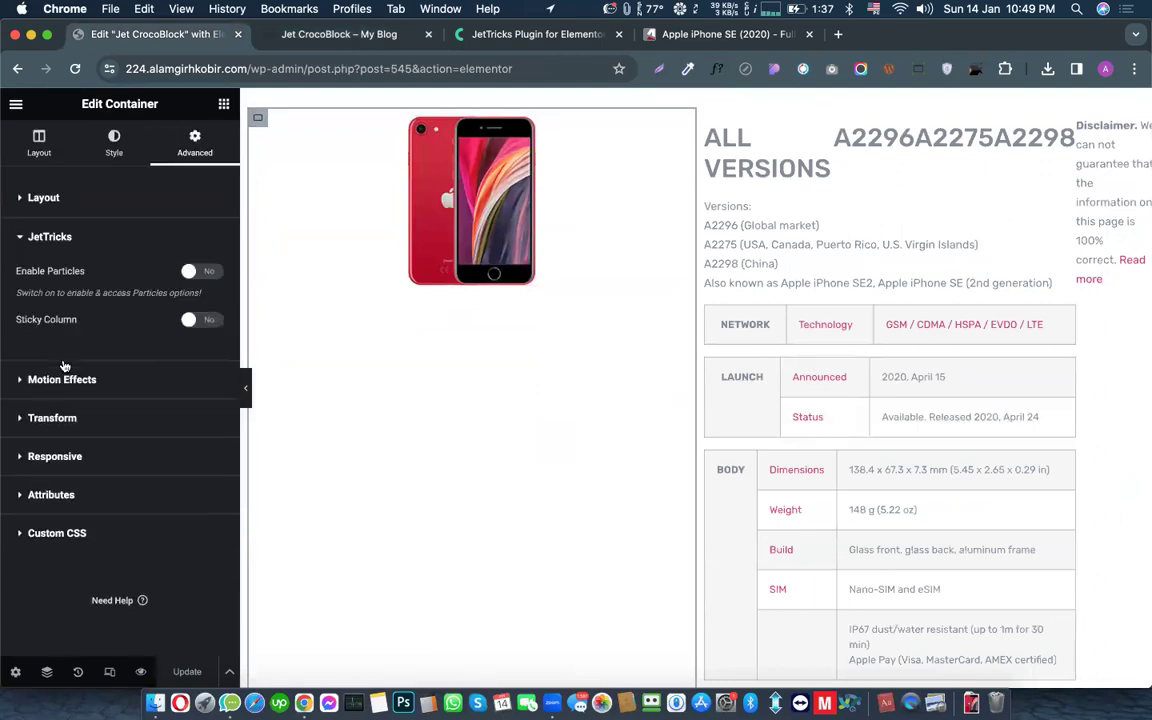
pyautogui.click(199, 322)
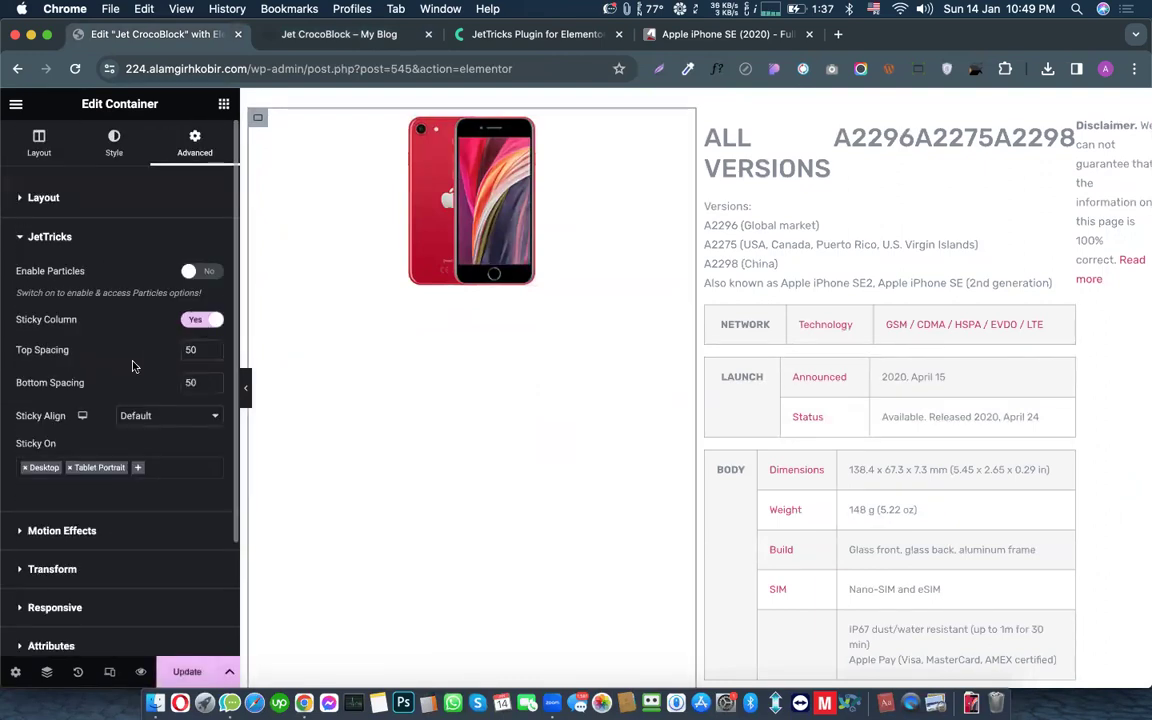
# Step: Add a Heading widget below the second phone's image and set its title to "Iphone SE"
pyautogui.click(224, 104)
pyautogui.moveTo(52, 486); pyautogui.dragTo(473, 240)
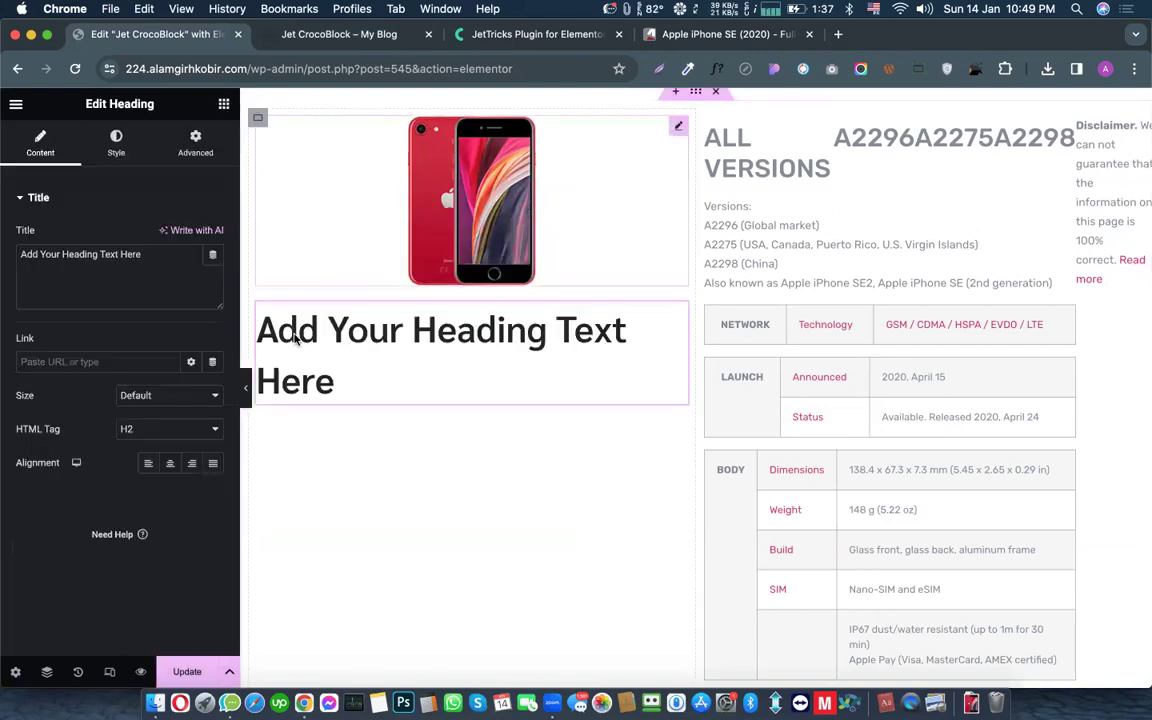
pyautogui.tripleClick(85, 258)
pyautogui.write('Iph')
pyautogui.press('BackSpace')
pyautogui.press('BackSpace')
pyautogui.press('BackSpace')
pyautogui.write('Iphone')
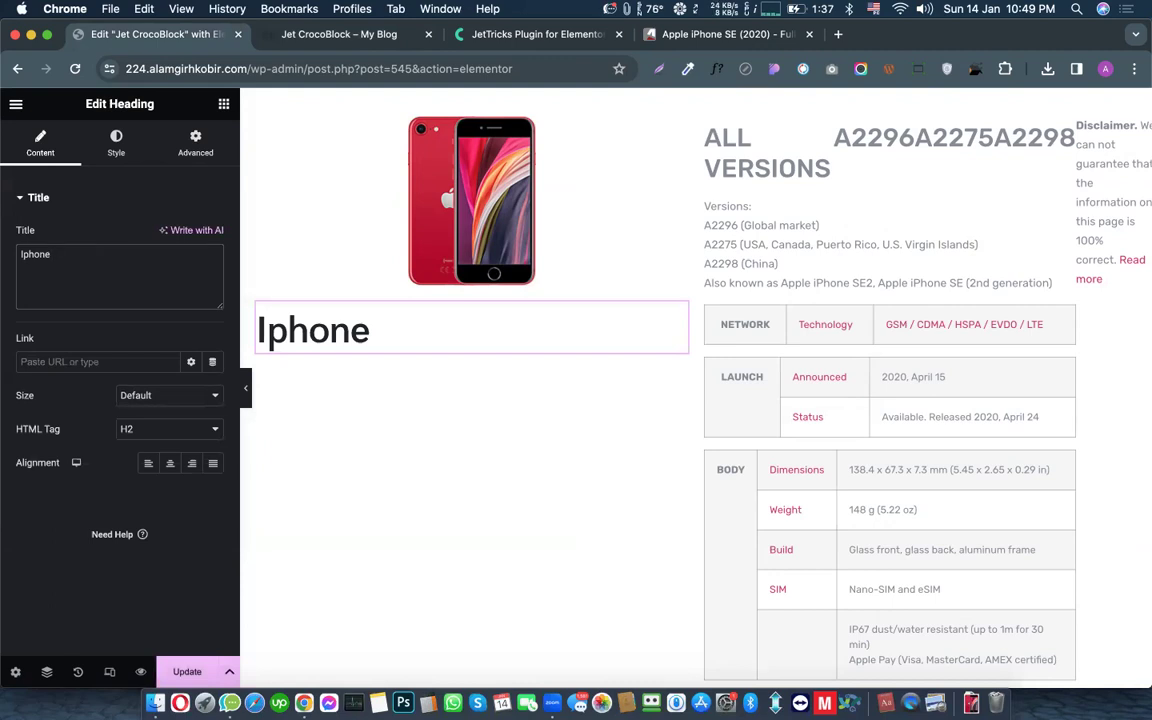
pyautogui.write('SE')
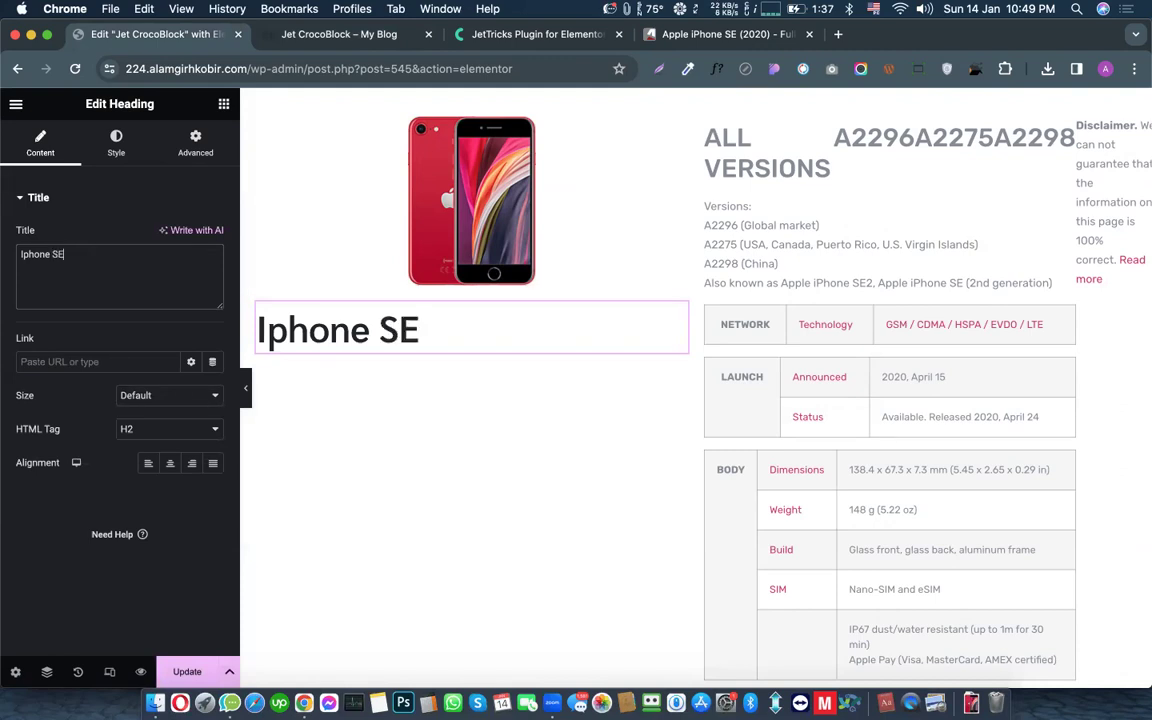
# Step: Center-align the "Iphone SE" heading under the second phone's image
pyautogui.scroll(-10, 391, 291)
pyautogui.scroll(8, 422, 211)
pyautogui.scroll(1, 422, 215)
pyautogui.click(406, 190)
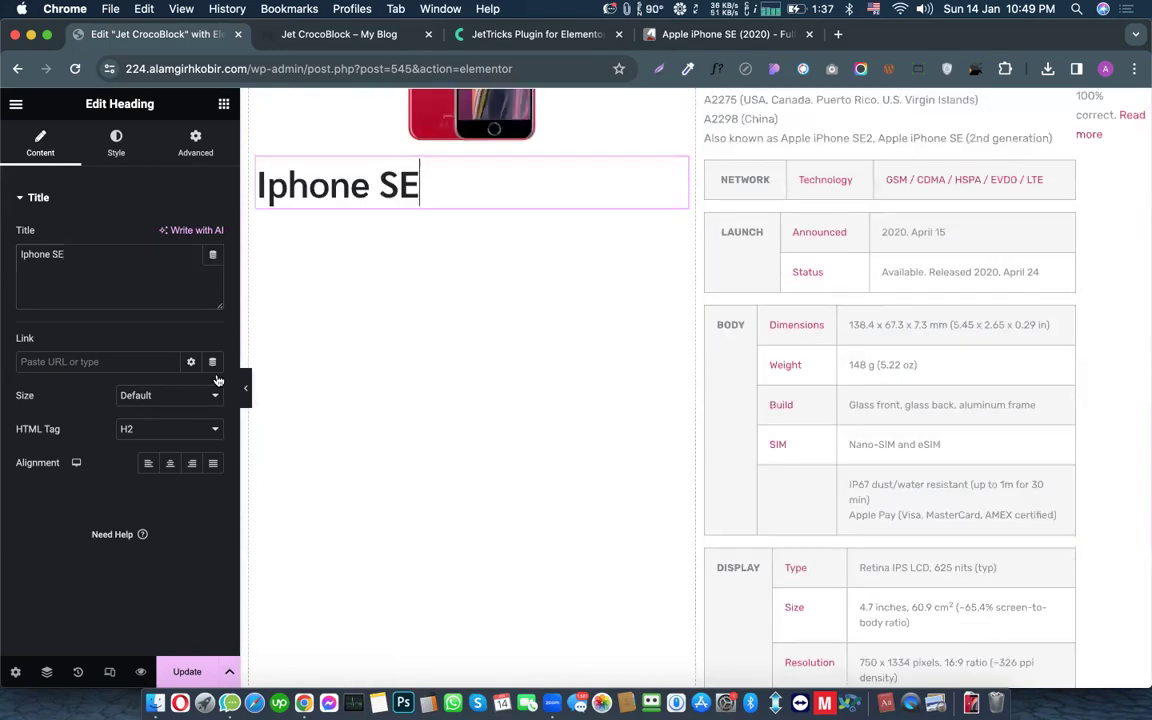
pyautogui.click(171, 463)
# Step: Copy the centered "Iphone SE" heading, paste it below the first phone's image, and update the page
pyautogui.rightClick(452, 178)
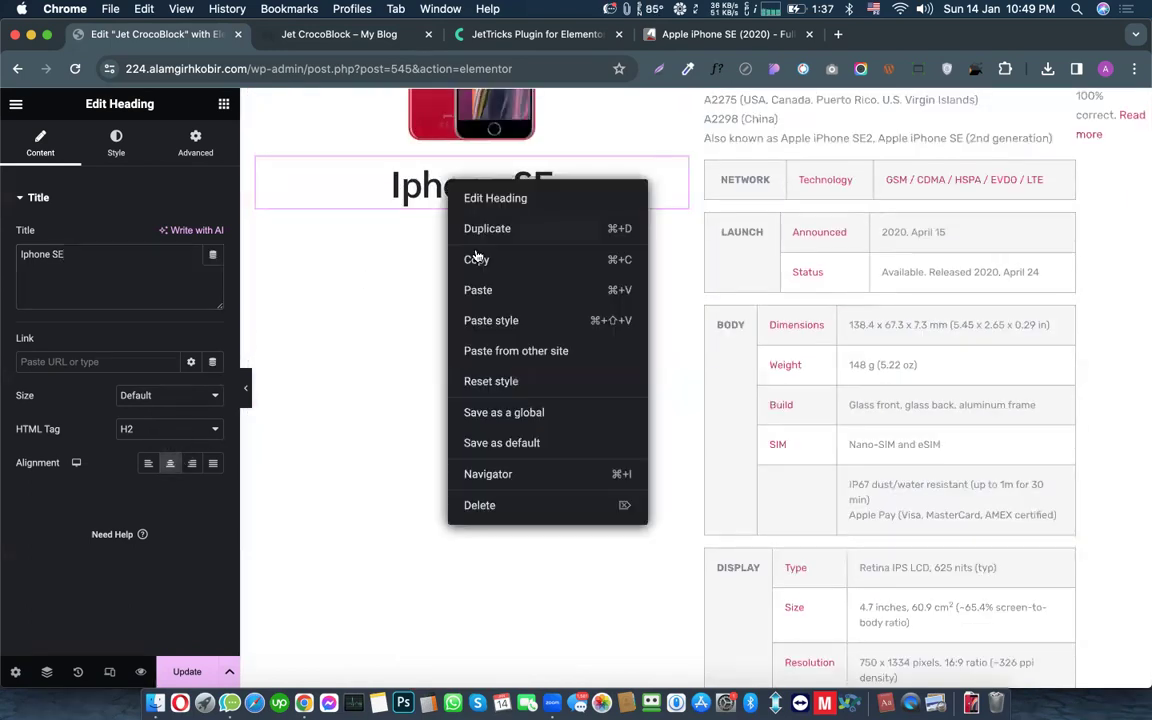
pyautogui.click(482, 258)
pyautogui.scroll(-10, 508, 268)
pyautogui.scroll(15, 509, 267)
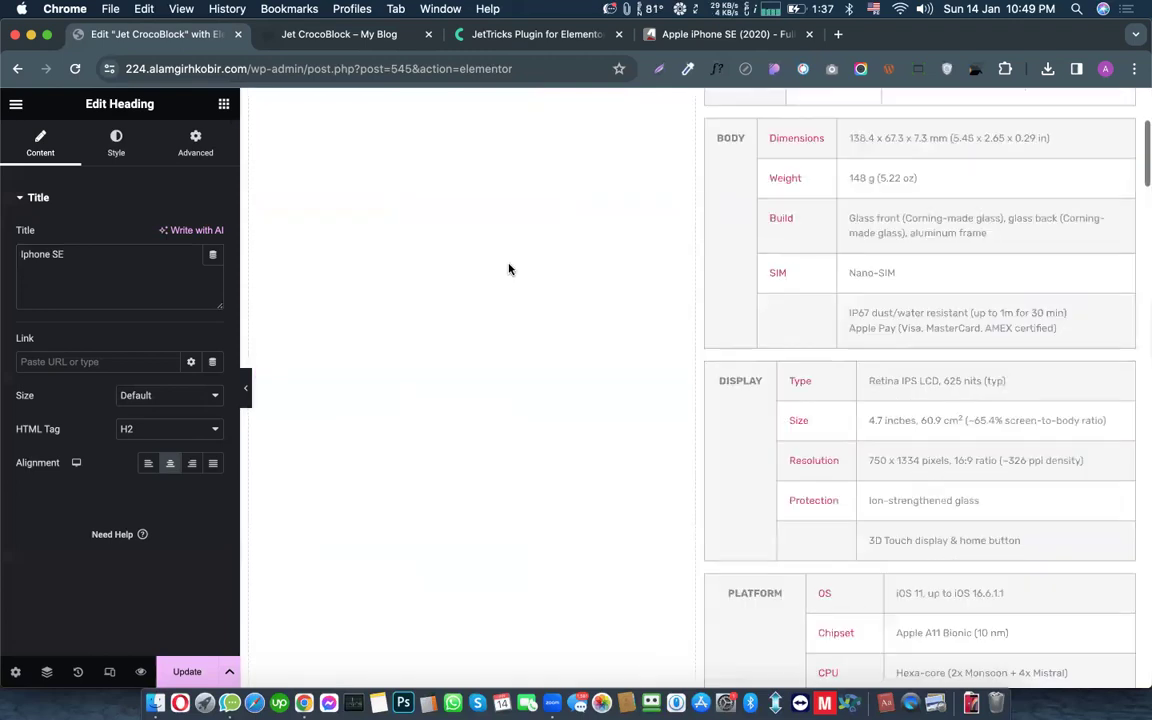
pyautogui.rightClick(553, 387)
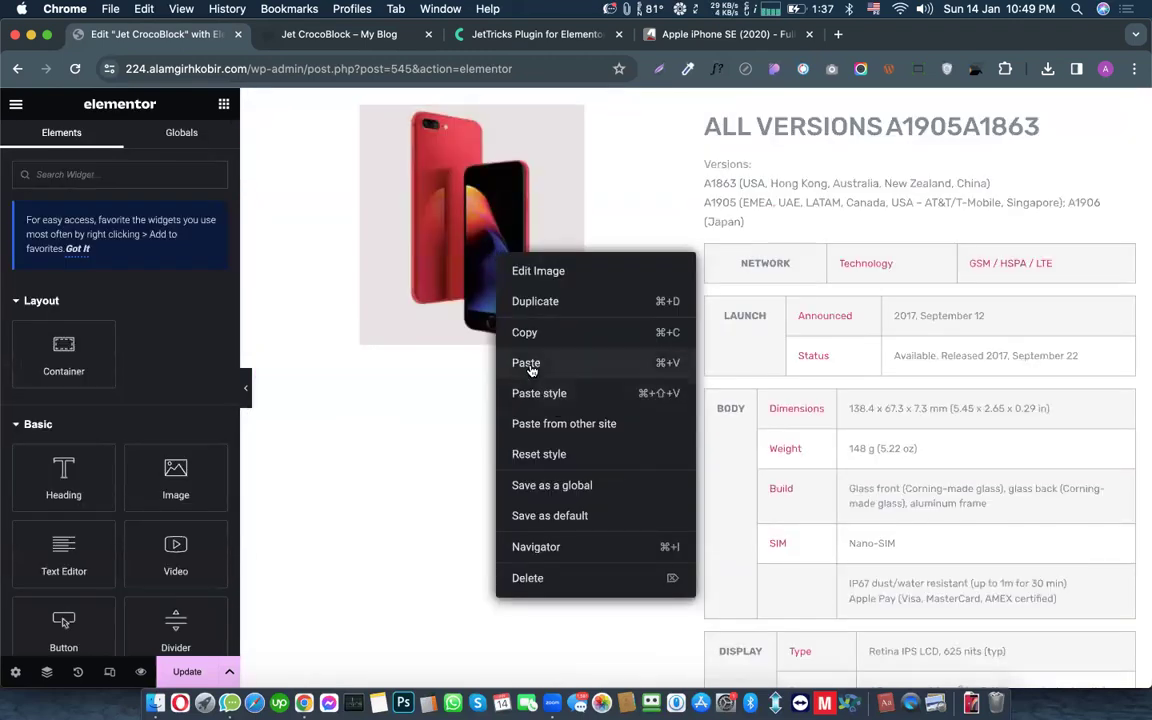
pyautogui.click(527, 364)
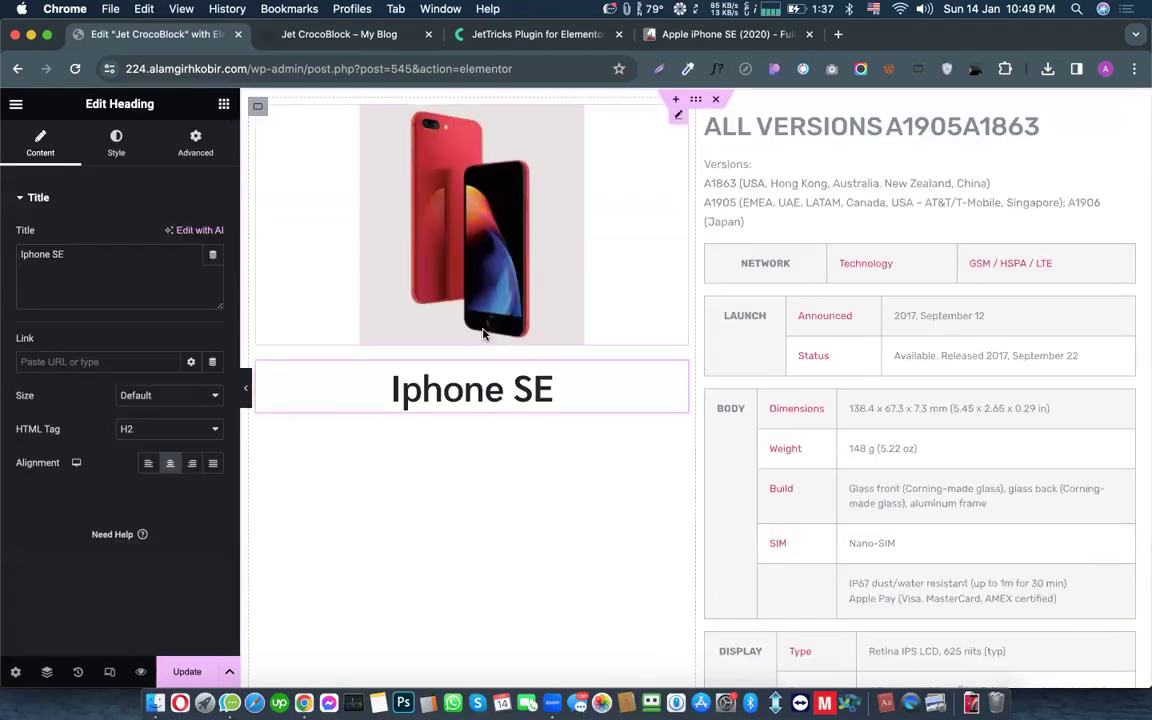
pyautogui.scroll(-2, 481, 332)
pyautogui.scroll(2, 481, 332)
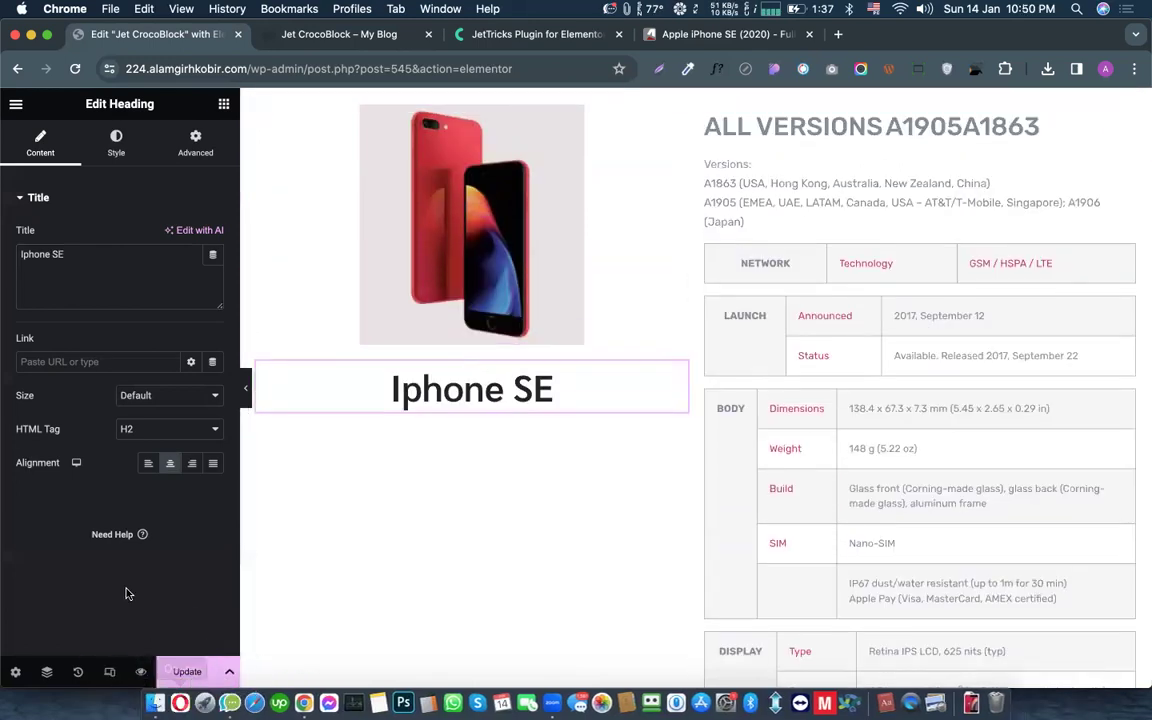
pyautogui.click(179, 673)
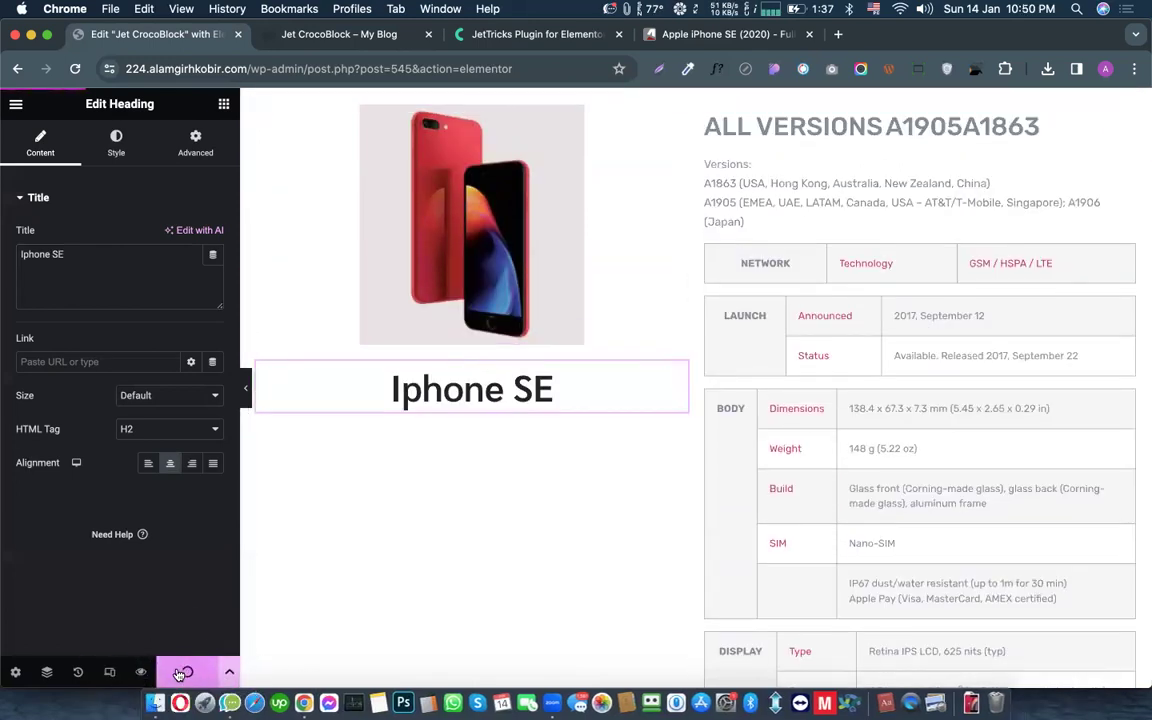
# Step: Switch to the preview page and examine how both phones' images and headings behave beside their specifications during scrolling
pyautogui.click(350, 36)
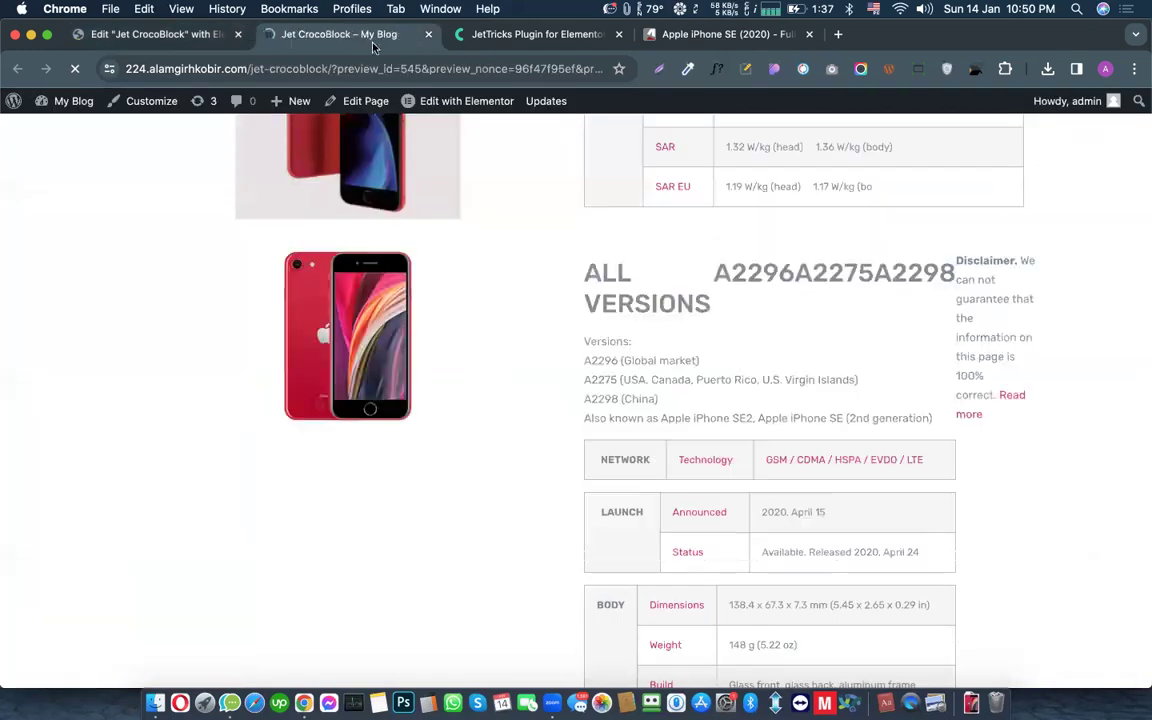
pyautogui.scroll(-10, 544, 332)
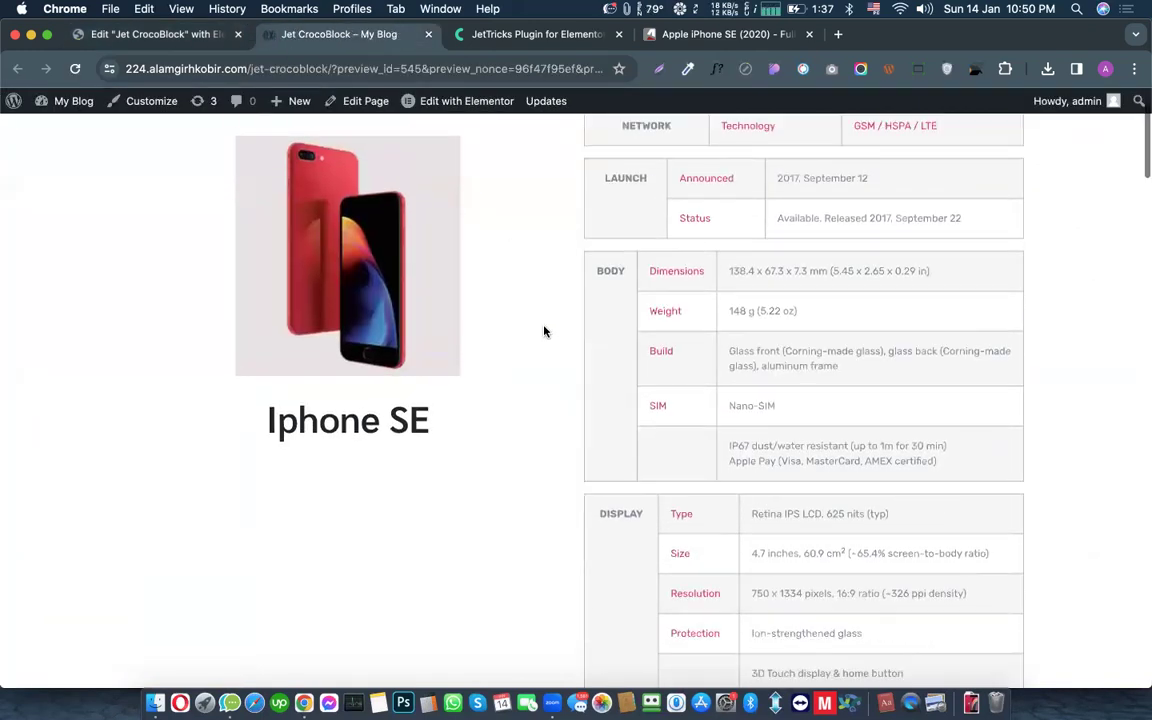
pyautogui.scroll(-15, 544, 339)
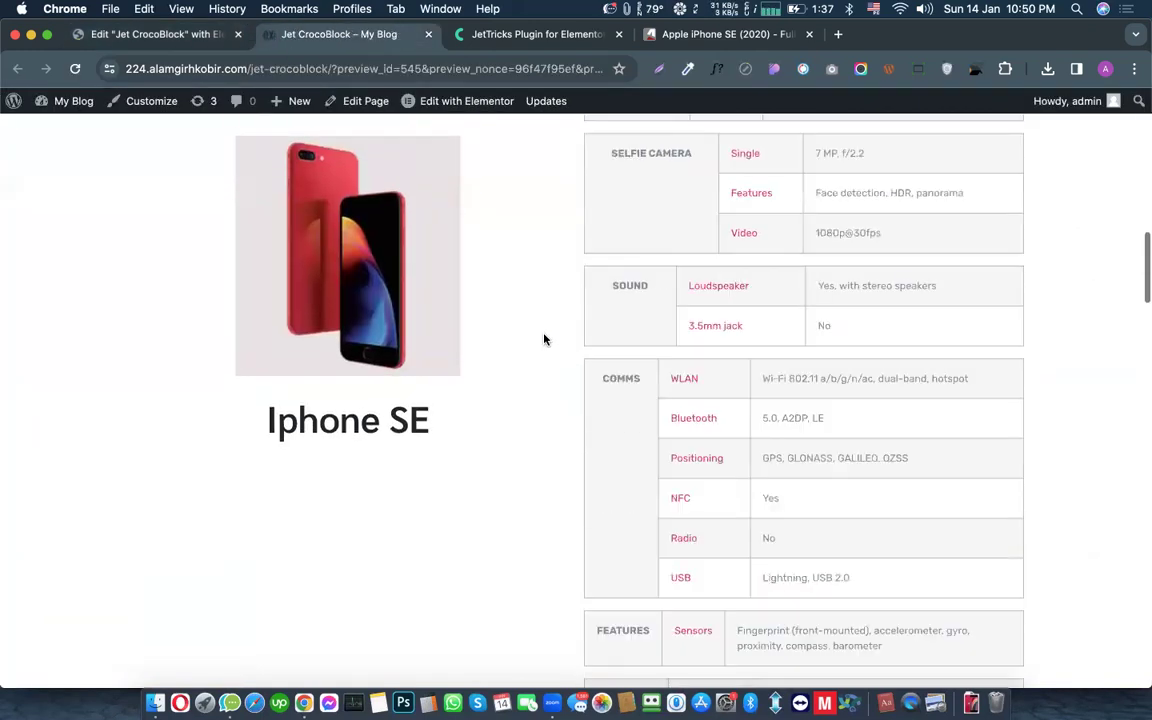
pyautogui.scroll(-12, 544, 339)
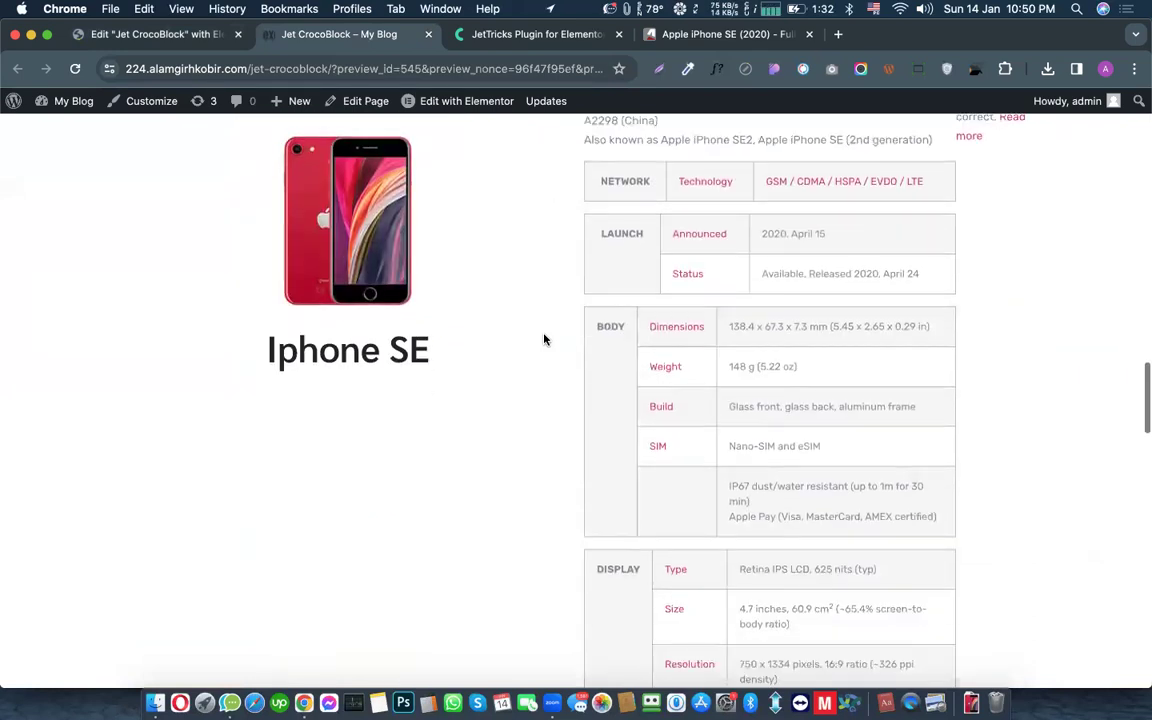
pyautogui.scroll(-12, 544, 339)
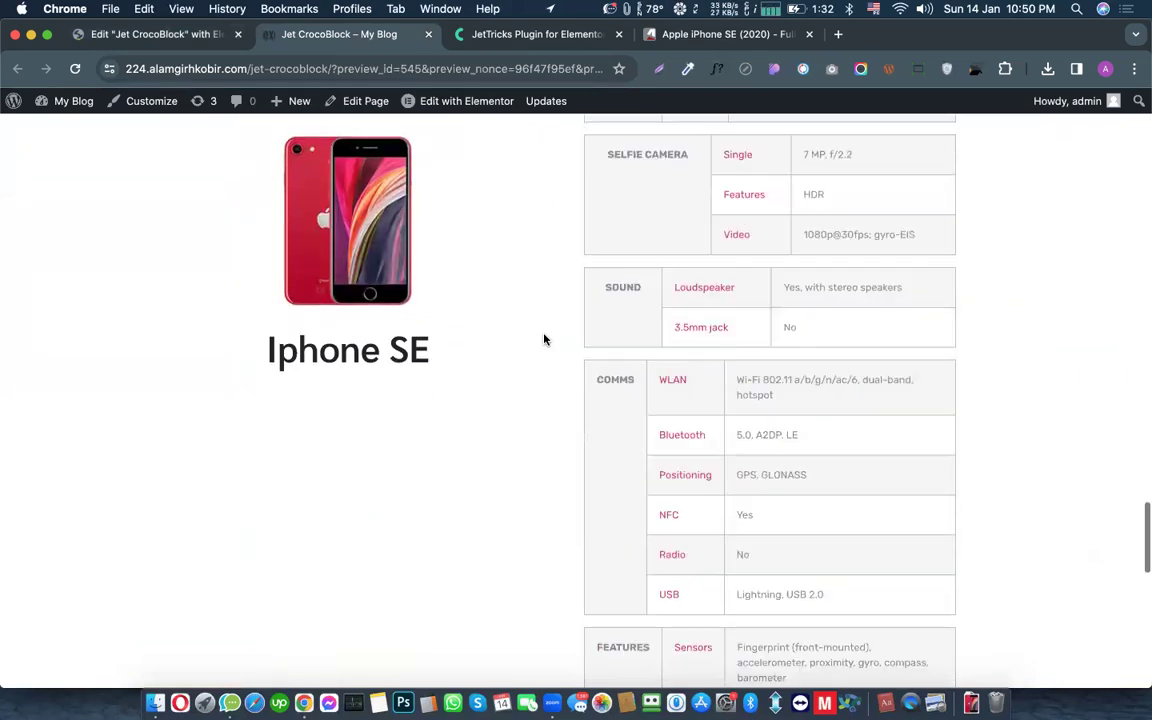
pyautogui.scroll(-3, 544, 339)
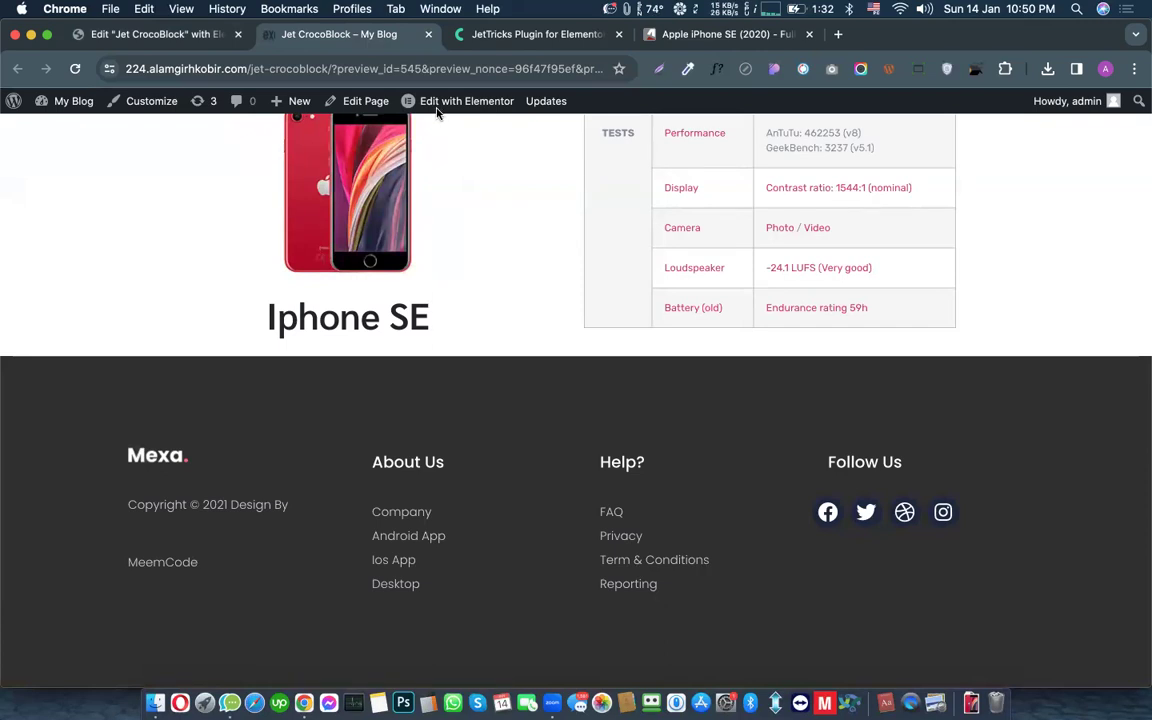
pyautogui.scroll(5, 456, 317)
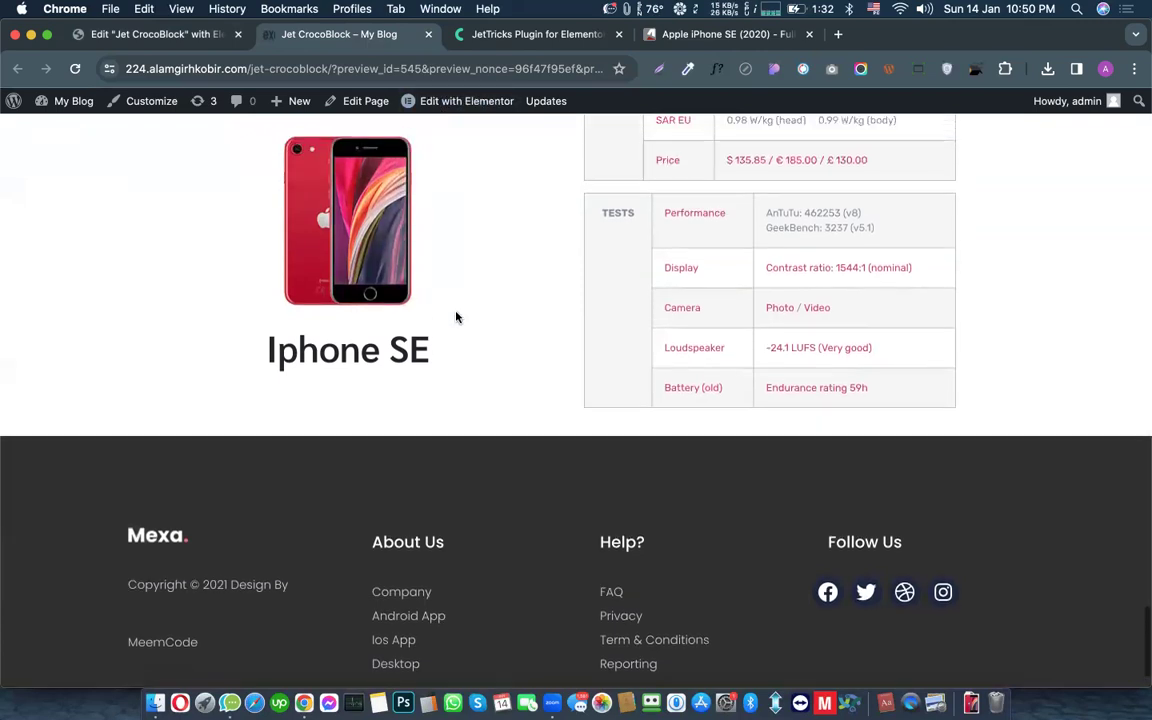
pyautogui.scroll(15, 456, 317)
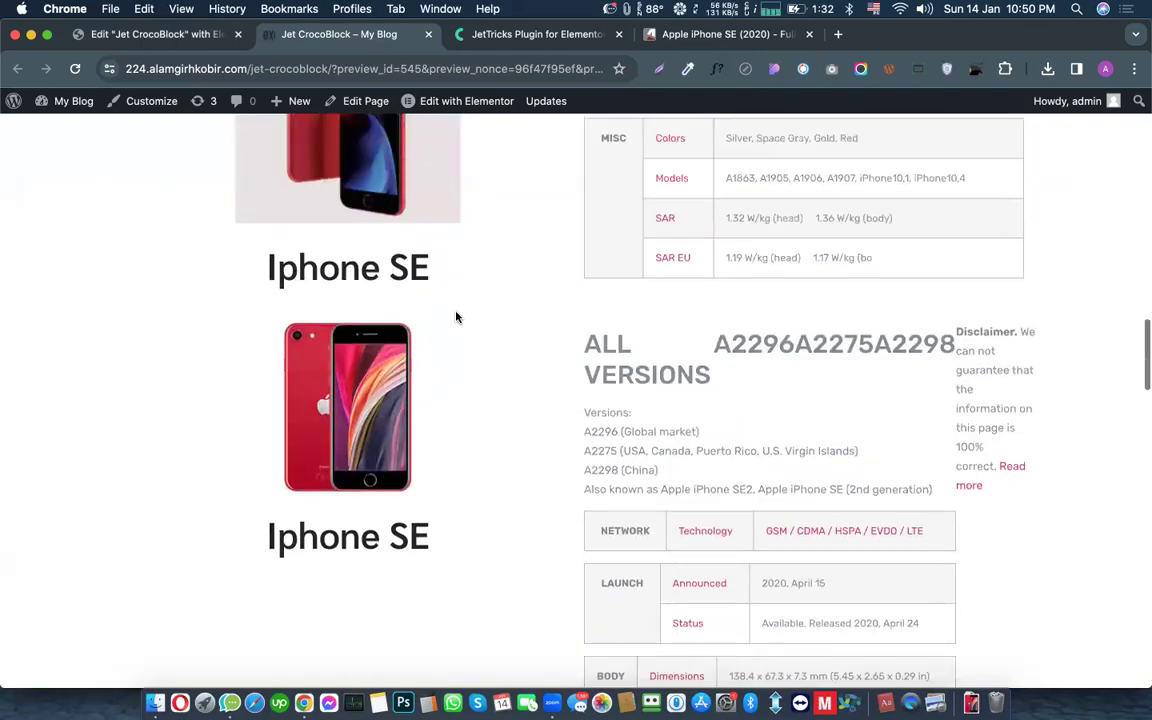
pyautogui.scroll(15, 456, 317)
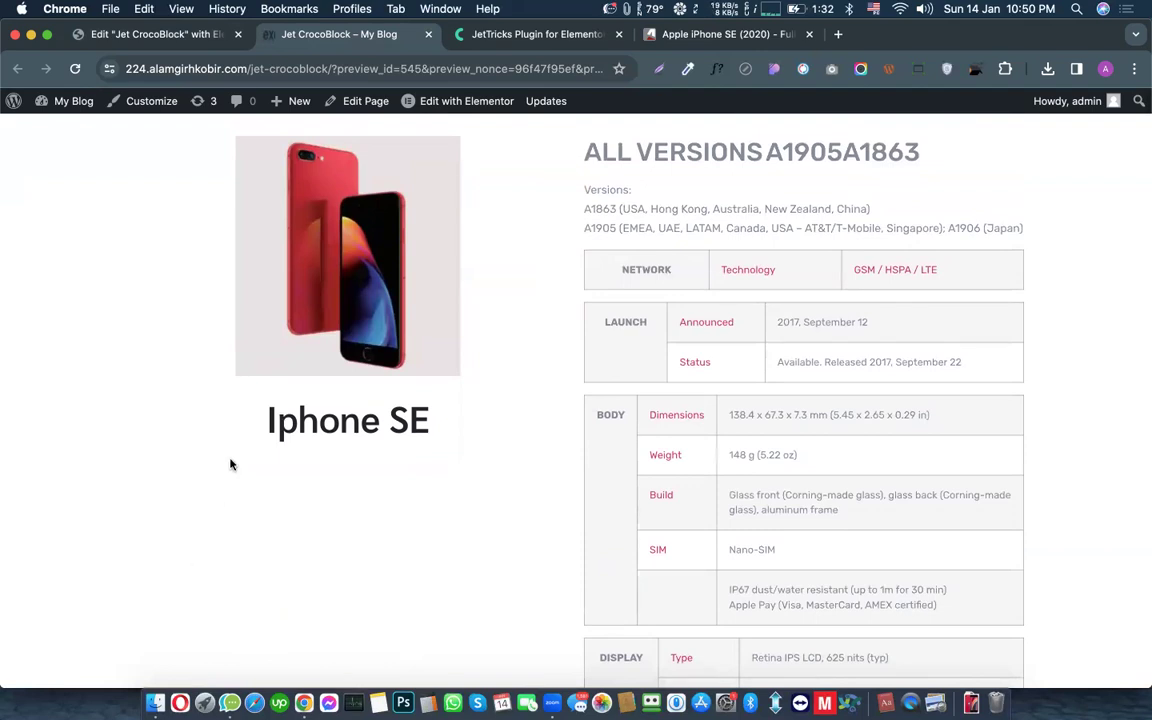
pyautogui.scroll(-1, 262, 514)
pyautogui.scroll(1, 223, 556)
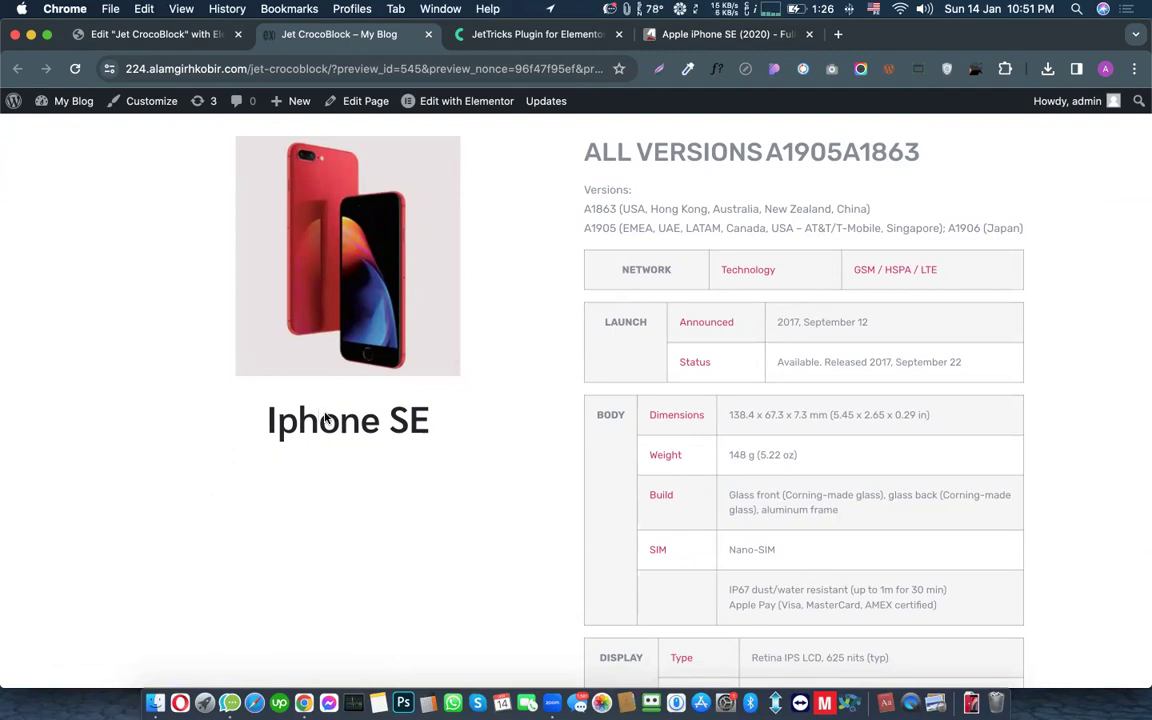
pyautogui.scroll(1, 383, 392)
pyautogui.scroll(-3, 530, 359)
pyautogui.scroll(3, 530, 359)
# Step: Reload the preview page and check both sticky columns from the first phone's section down to the footer
pyautogui.press('super+r')
pyautogui.scroll(-5, 490, 349)
pyautogui.scroll(-15, 490, 349)
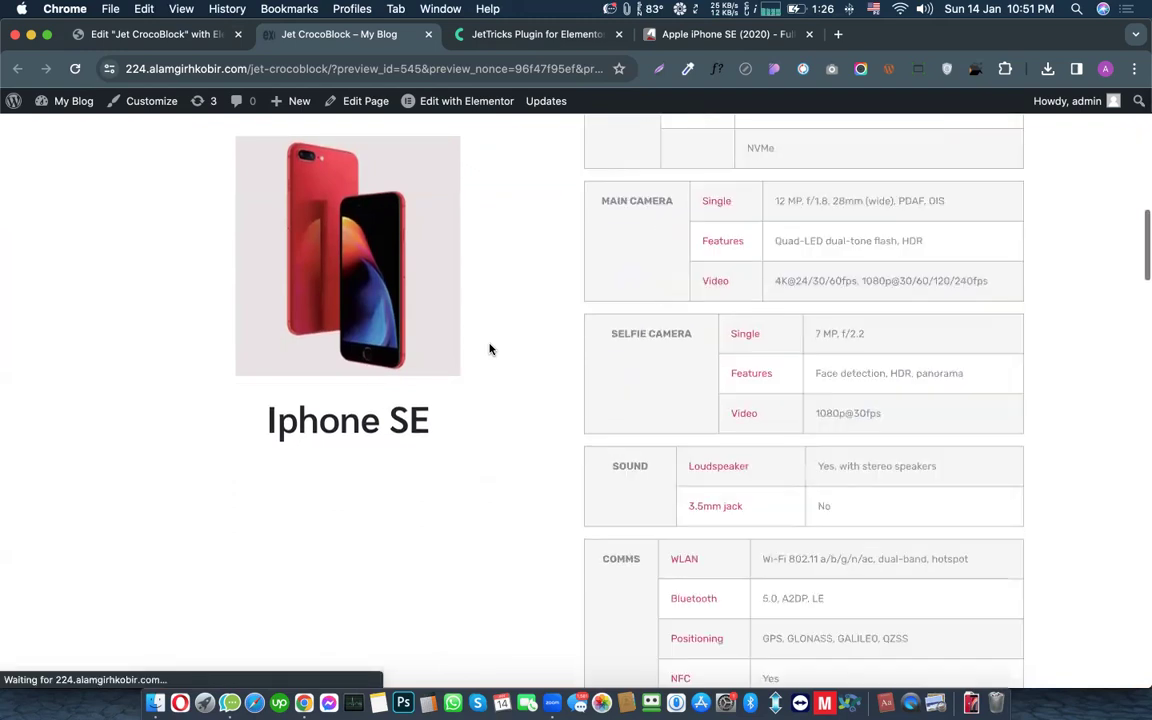
pyautogui.scroll(-12, 490, 349)
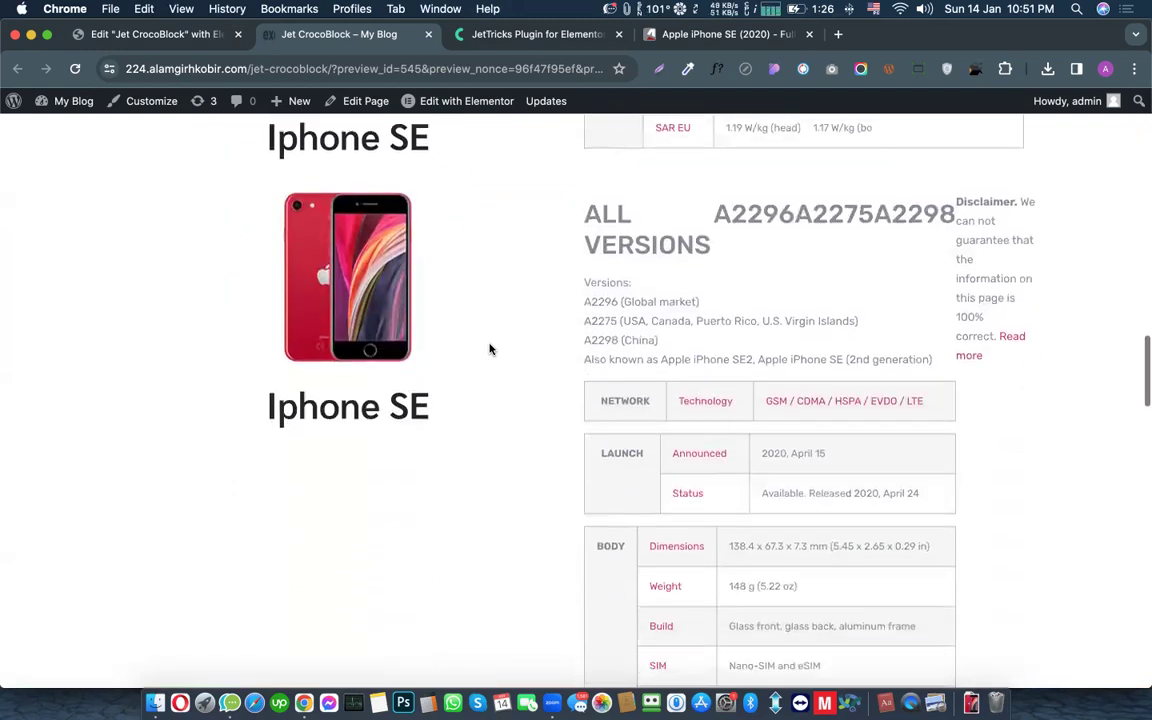
pyautogui.scroll(-8, 490, 349)
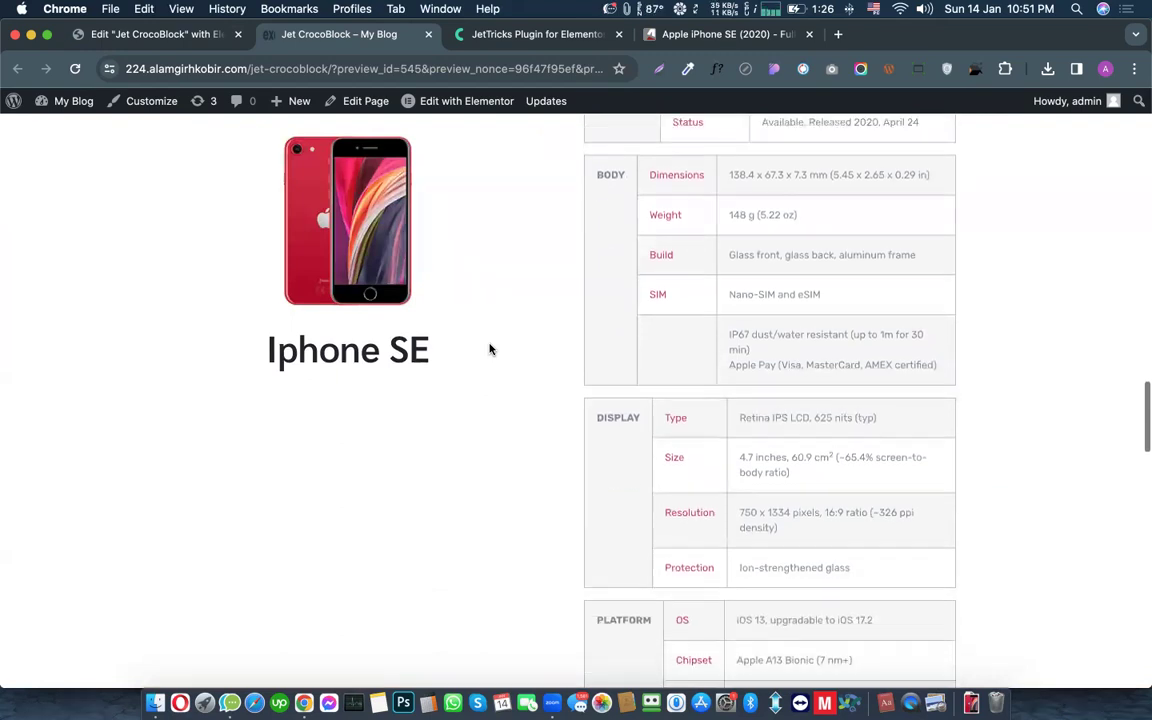
pyautogui.scroll(-10, 490, 349)
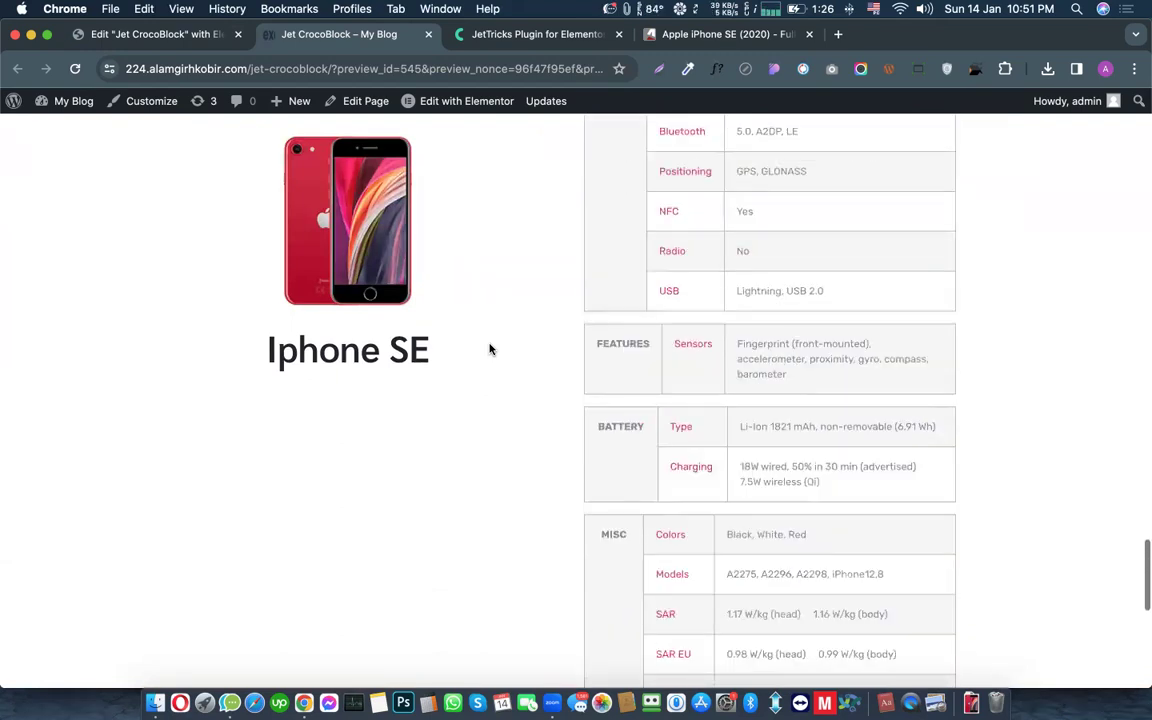
pyautogui.scroll(-5, 490, 349)
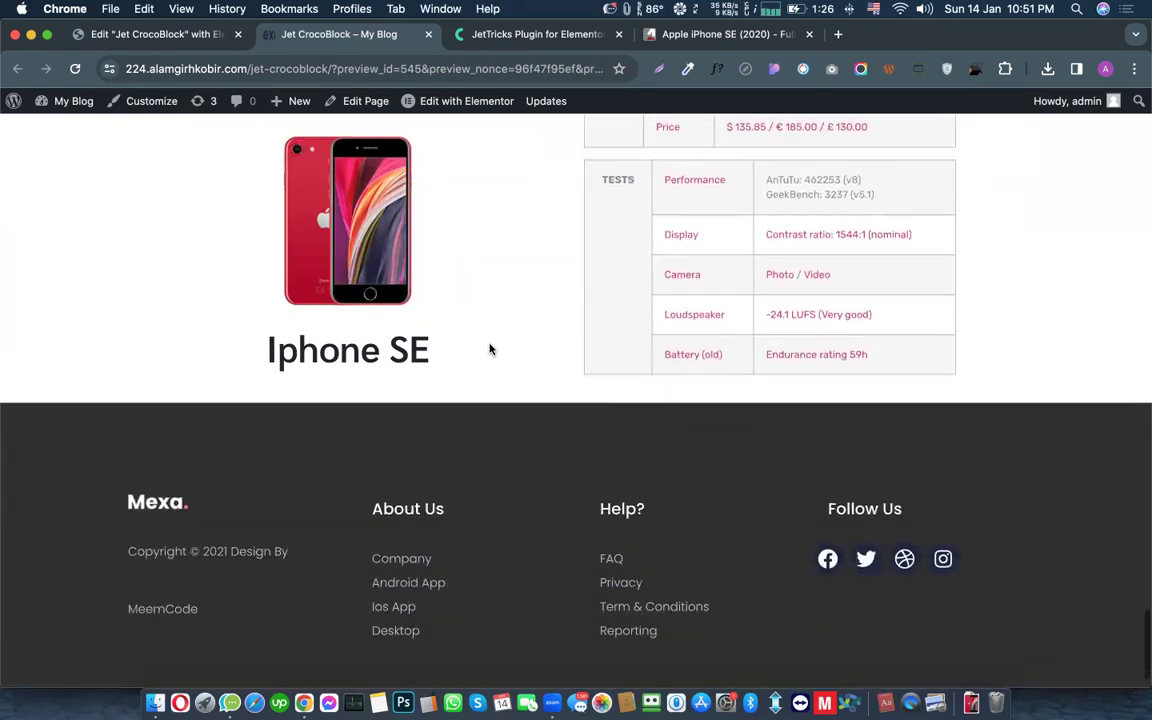
pyautogui.scroll(20, 490, 349)
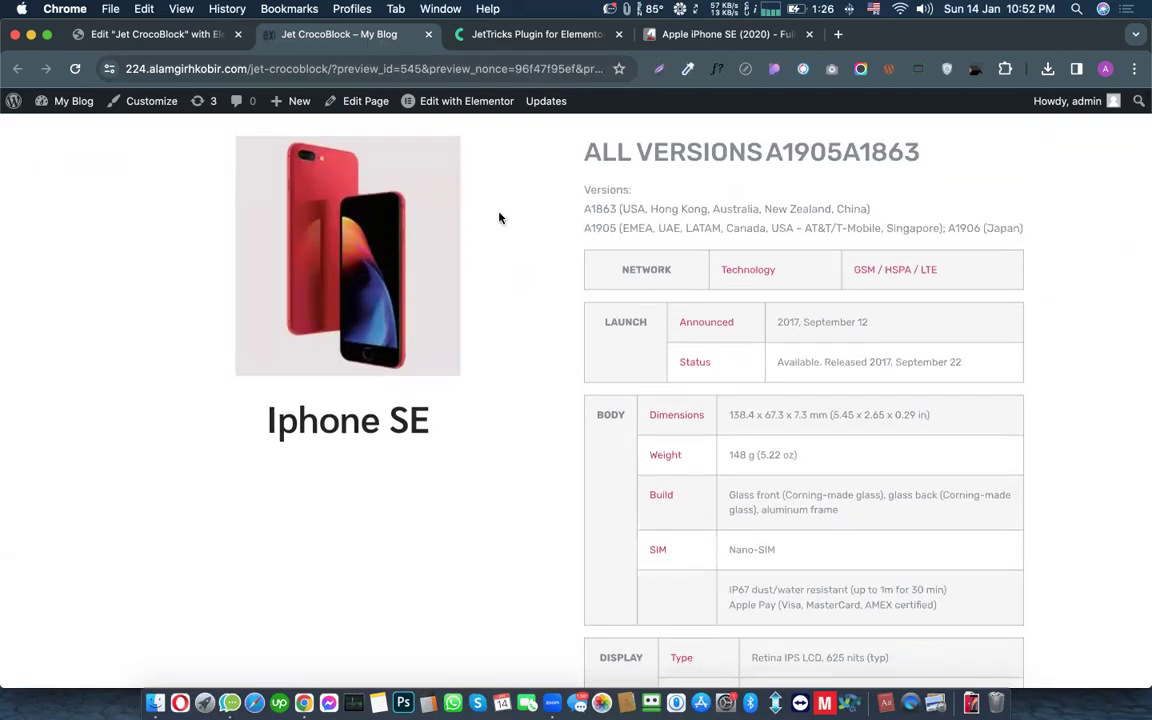
# Step: Examine the handover from the first phone's sticky column to the second phone's column on the preview page
pyautogui.scroll(-1, 514, 311)
pyautogui.scroll(1, 514, 311)
pyautogui.scroll(-1, 522, 311)
pyautogui.scroll(1, 524, 300)
pyautogui.scroll(-10, 587, 280)
pyautogui.scroll(-15, 587, 326)
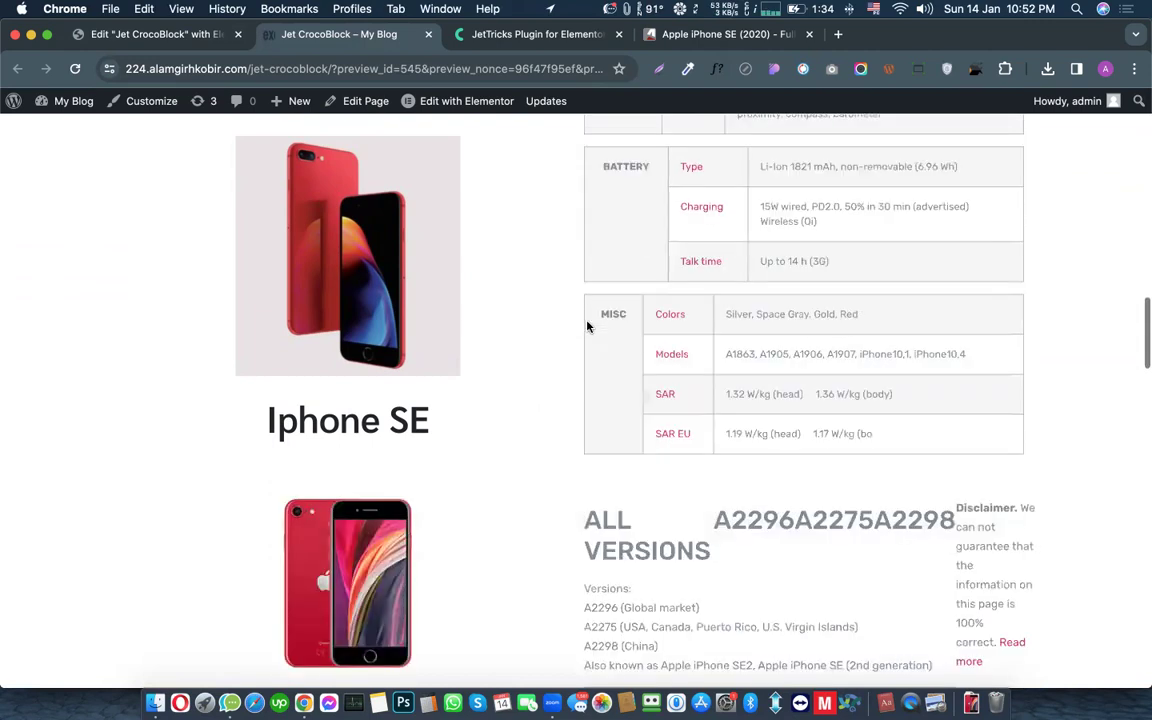
pyautogui.scroll(-5, 587, 326)
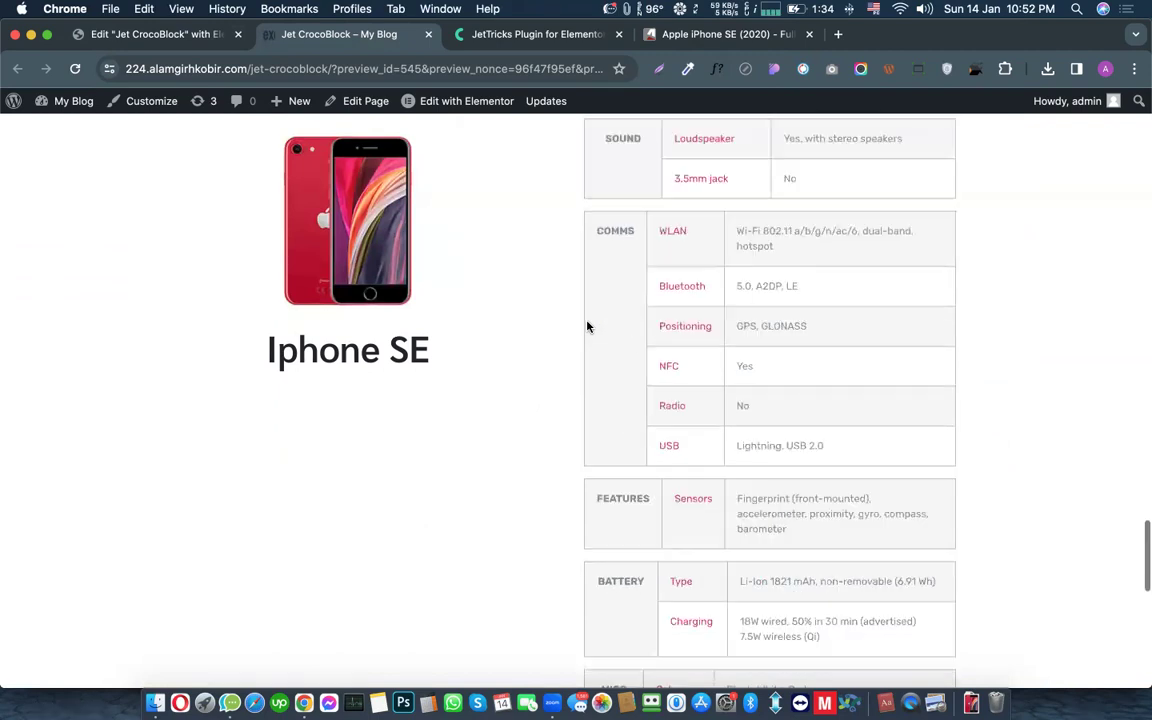
pyautogui.scroll(20, 587, 326)
pyautogui.scroll(-5, 506, 309)
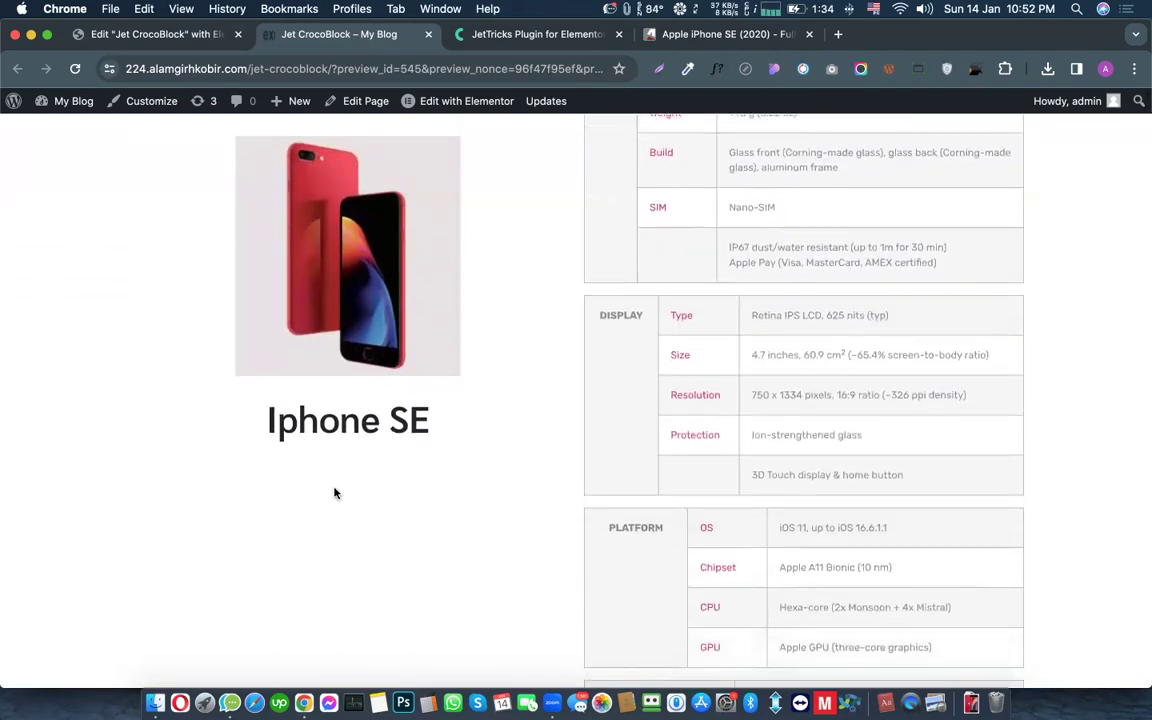
pyautogui.scroll(-10, 400, 386)
pyautogui.scroll(20, 400, 383)
# Step: Compare the Elementor canvas with the preview page, checking the first phone's sticky column near the page start
pyautogui.click(180, 34)
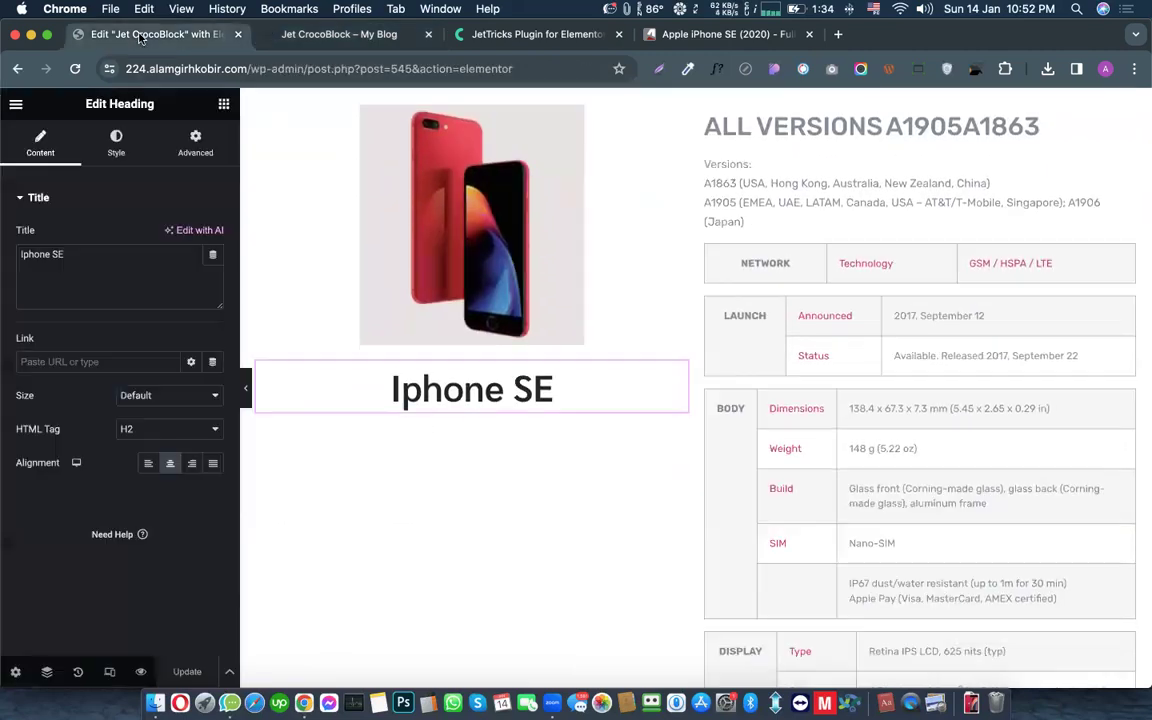
pyautogui.click(395, 40)
pyautogui.scroll(-3, 500, 267)
pyautogui.scroll(3, 500, 267)
pyautogui.scroll(-5, 470, 258)
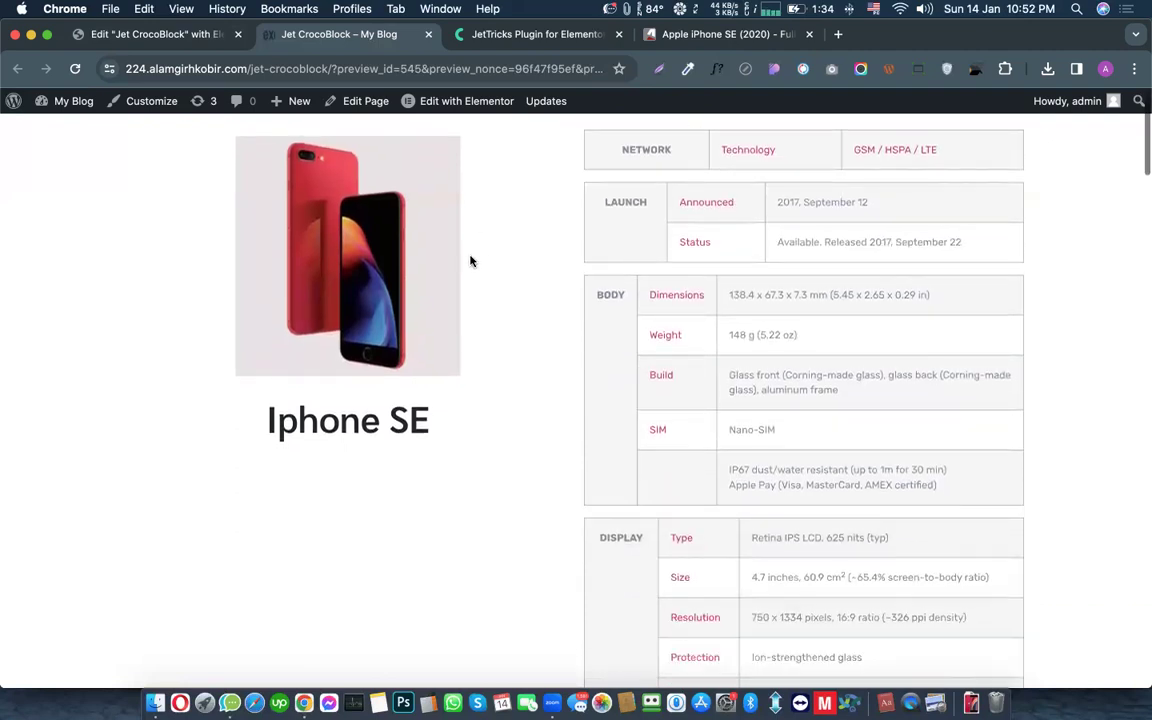
pyautogui.scroll(-2, 470, 261)
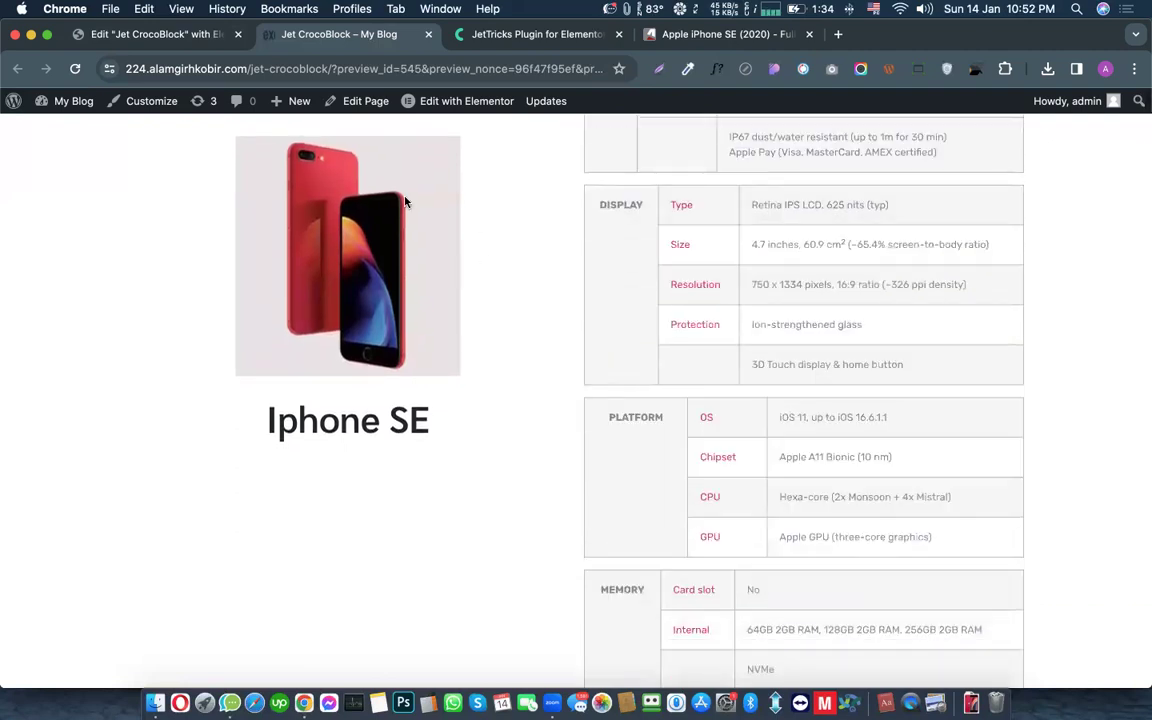
pyautogui.scroll(7, 310, 184)
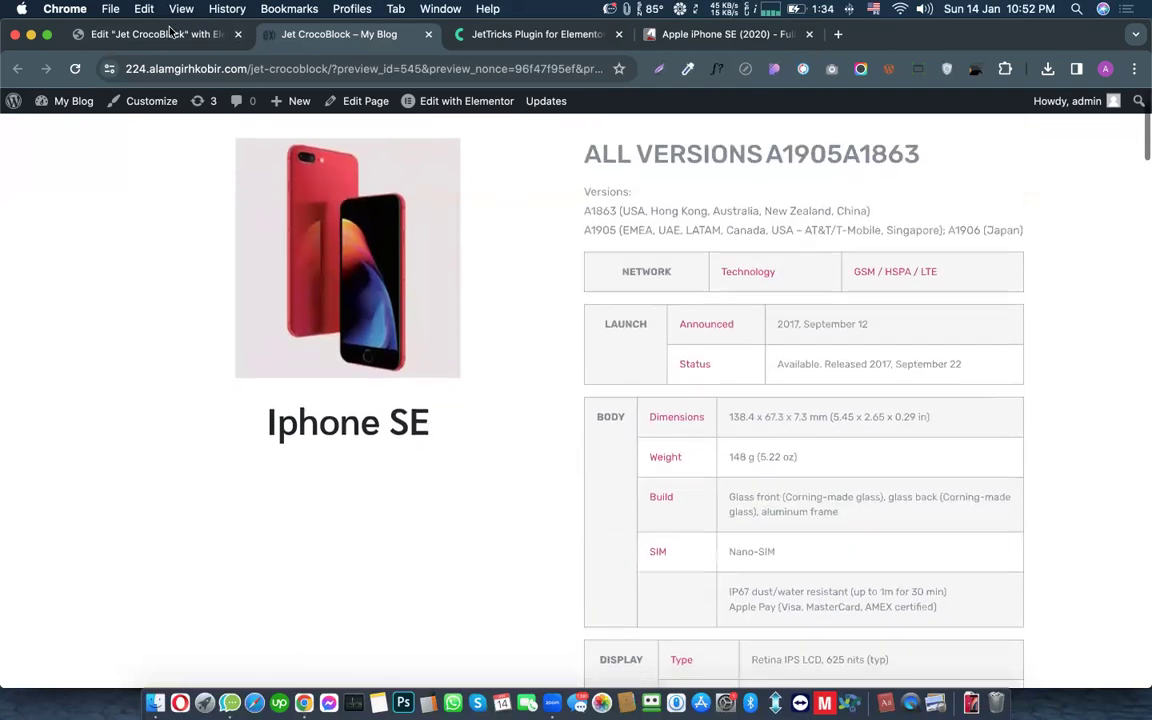
# Step: In the Elementor tab, open the JetTricks settings of the first phone's image column container
pyautogui.click(170, 31)
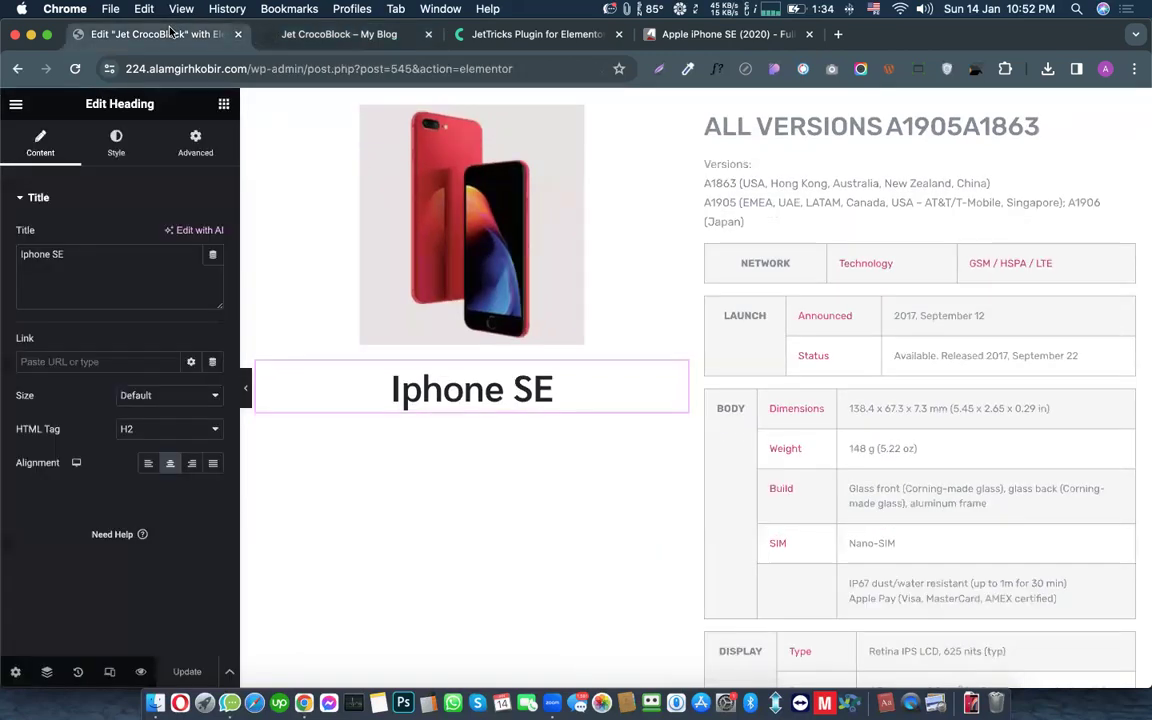
pyautogui.click(257, 106)
pyautogui.scroll(-5, 99, 505)
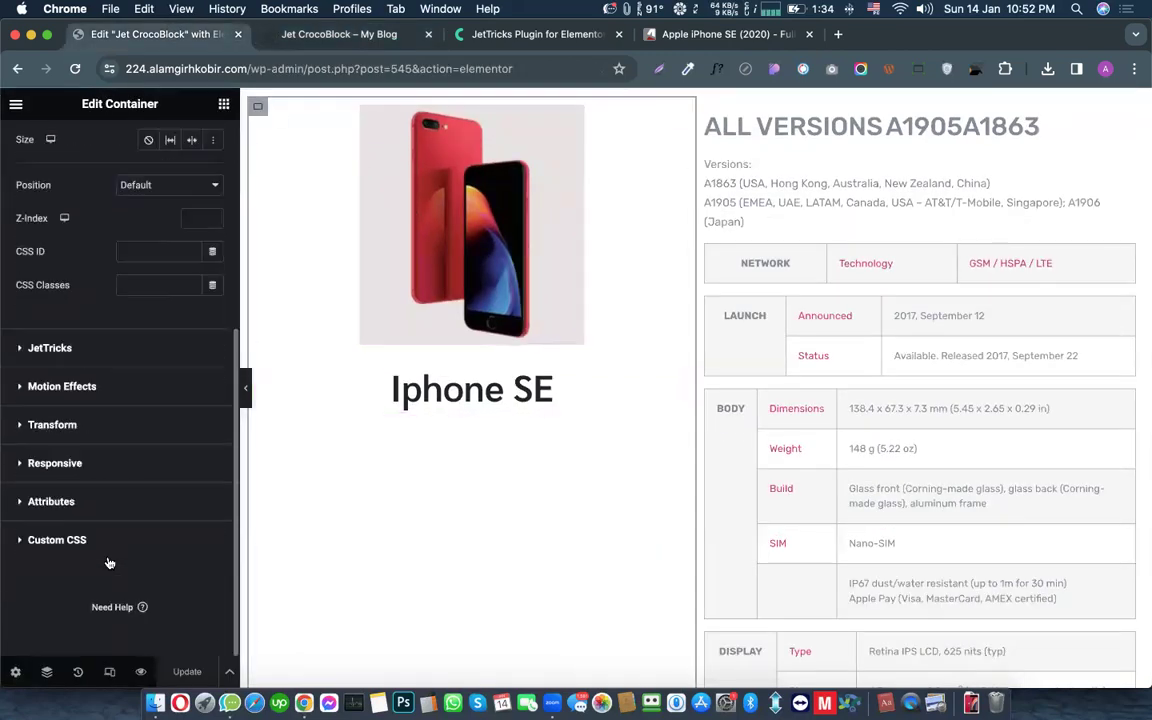
pyautogui.click(62, 349)
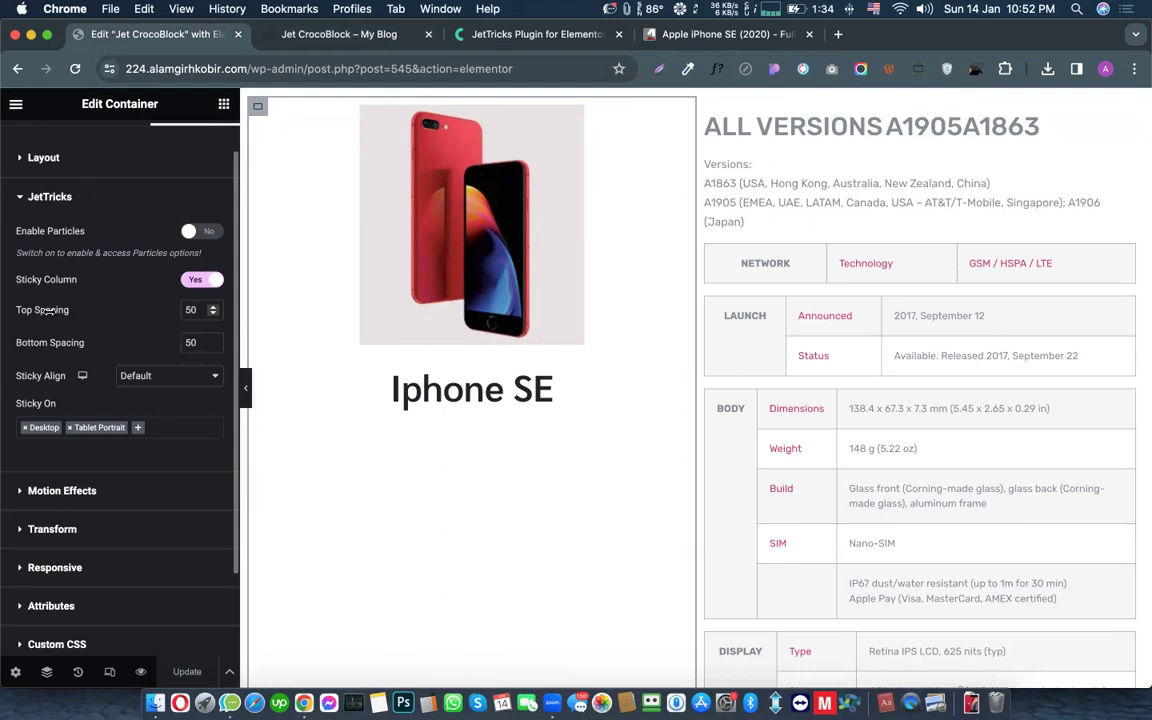
# Step: Try a Top Spacing of 130 on the first phone's sticky column and check the column's position on the canvas
pyautogui.click(47, 310)
pyautogui.moveTo(49, 310); pyautogui.dragTo(113, 314)
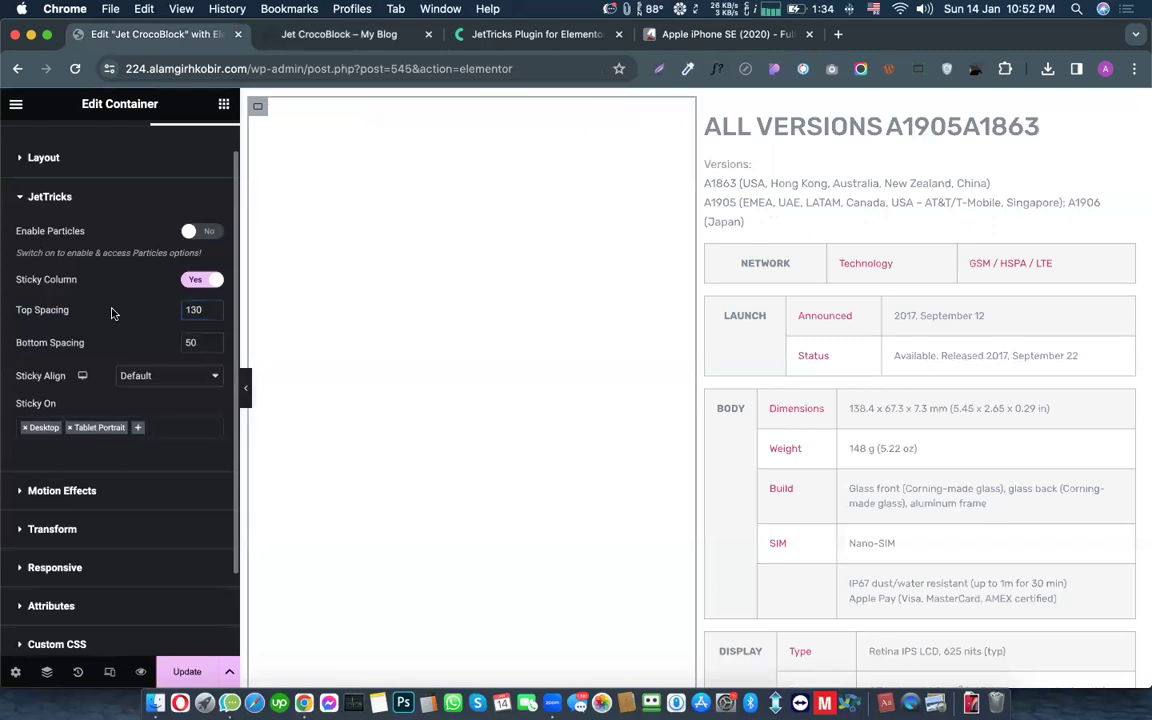
pyautogui.scroll(-15, 403, 285)
pyautogui.scroll(-3, 403, 285)
pyautogui.scroll(15, 465, 225)
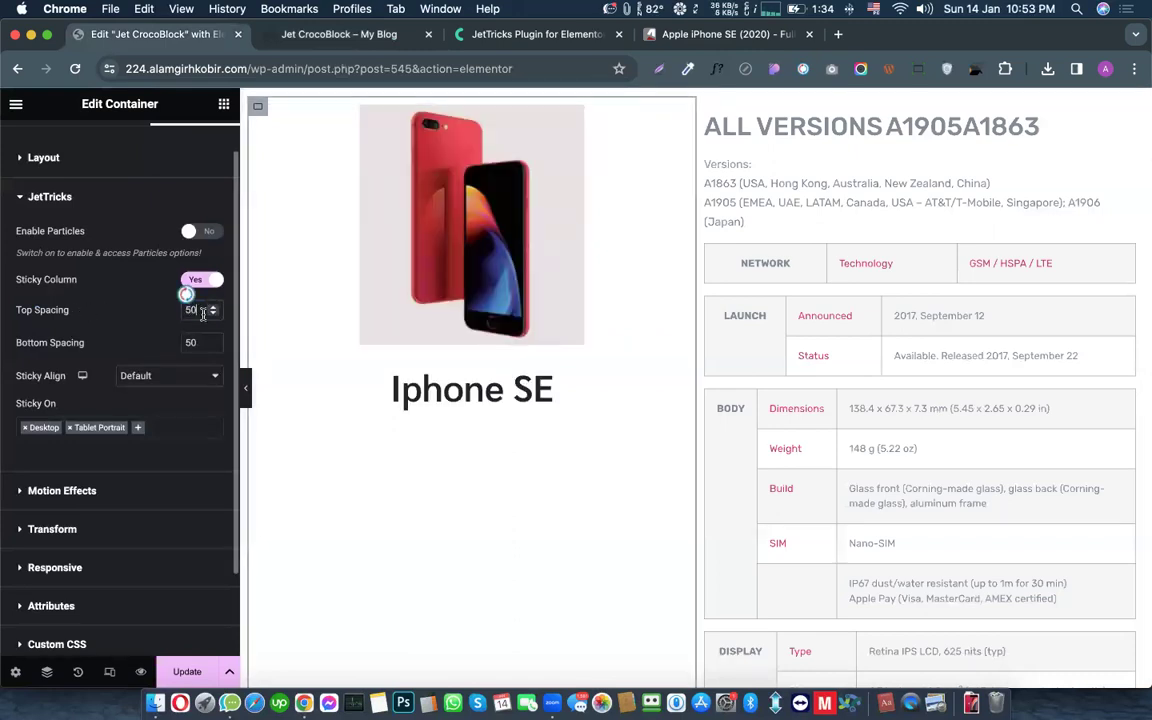
# Step: Try a Top Spacing of 350 on the first phone's sticky column, update the page, and check the column on the preview page
pyautogui.write('3')
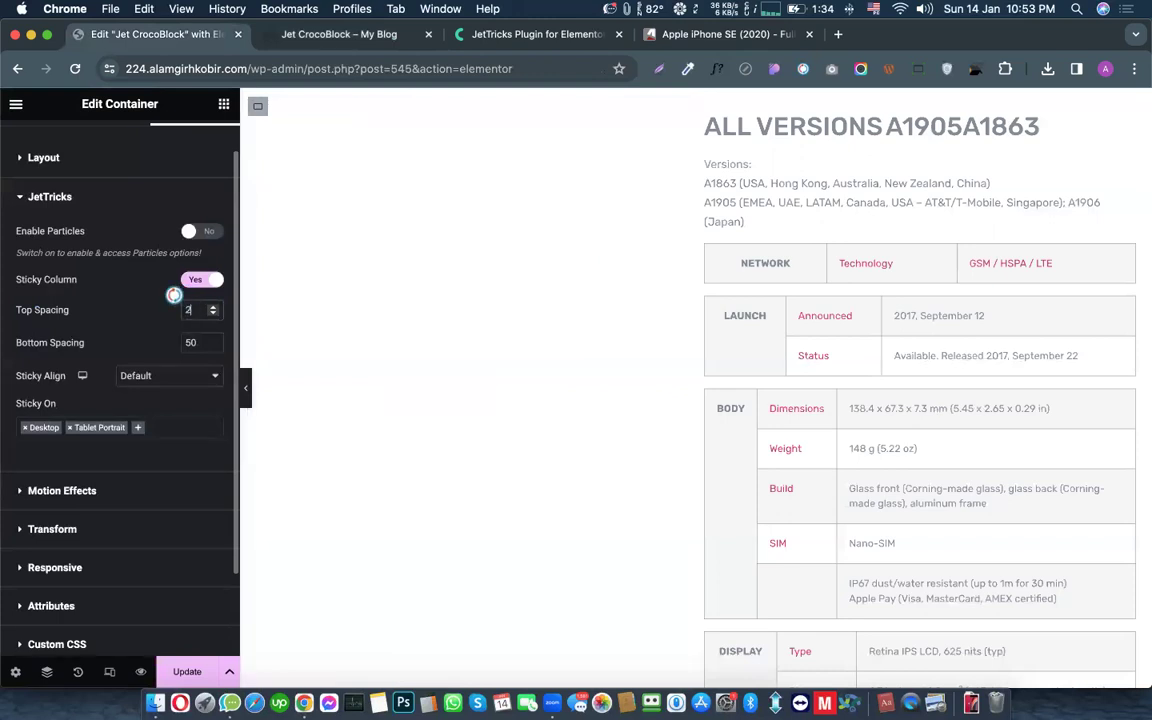
pyautogui.write('00')
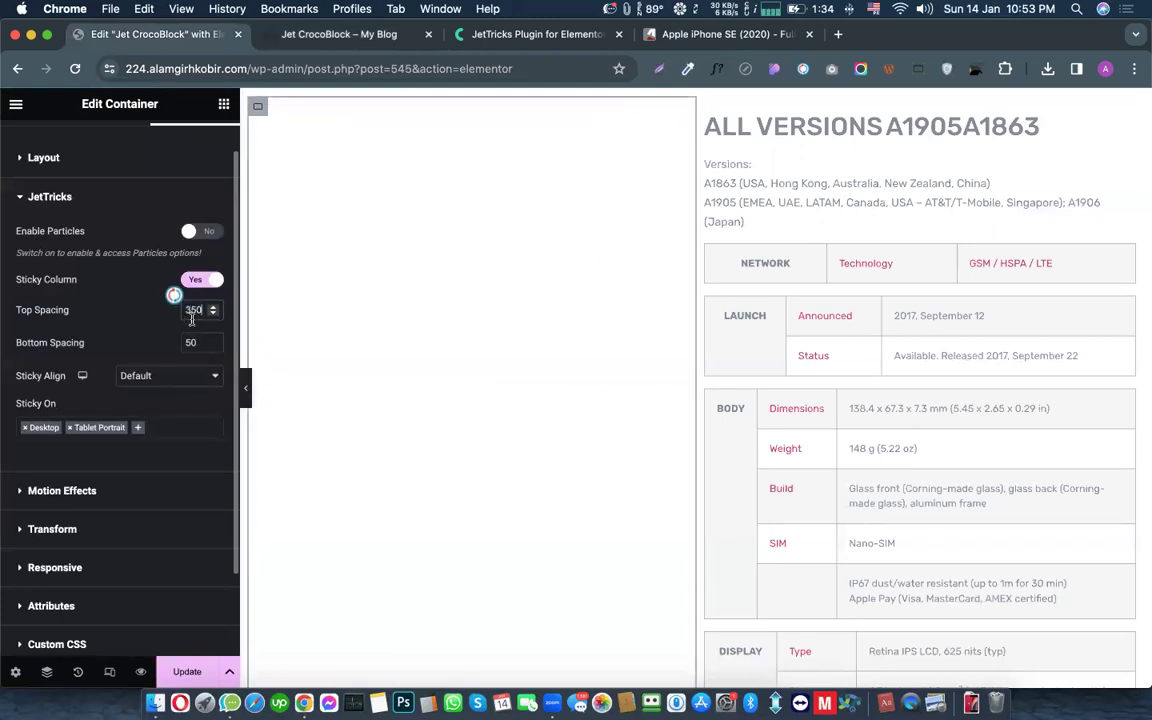
pyautogui.press('BackSpace')
pyautogui.press('BackSpace')
pyautogui.write('50')
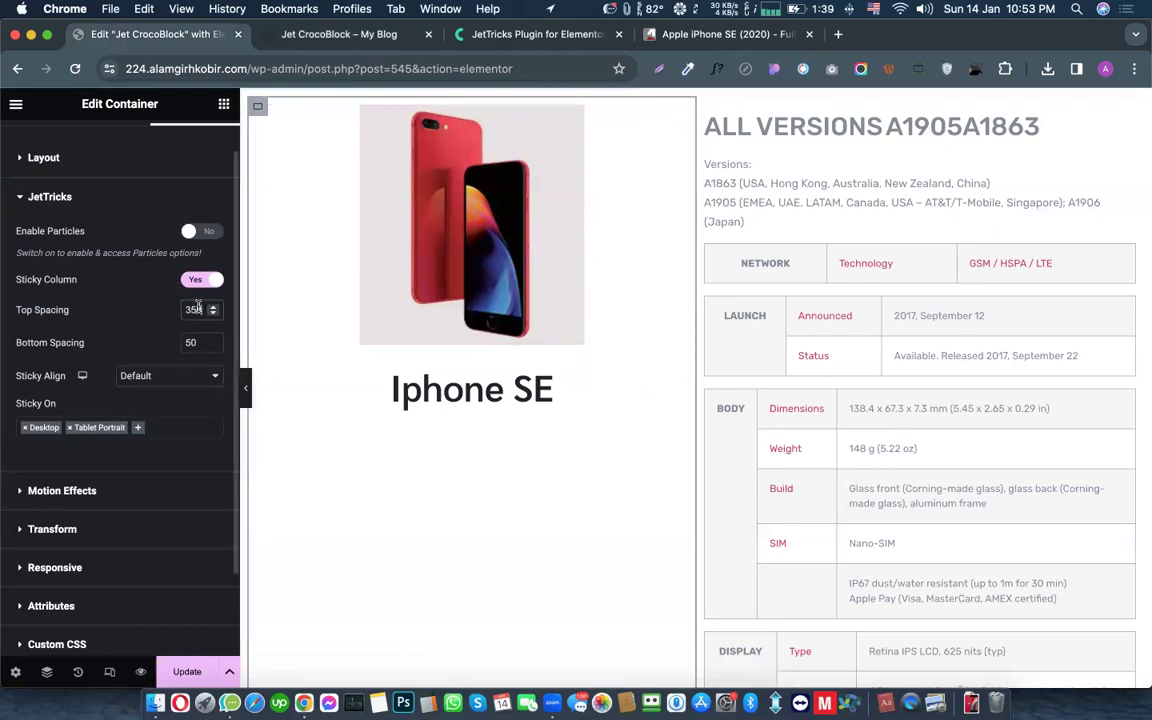
pyautogui.click(189, 671)
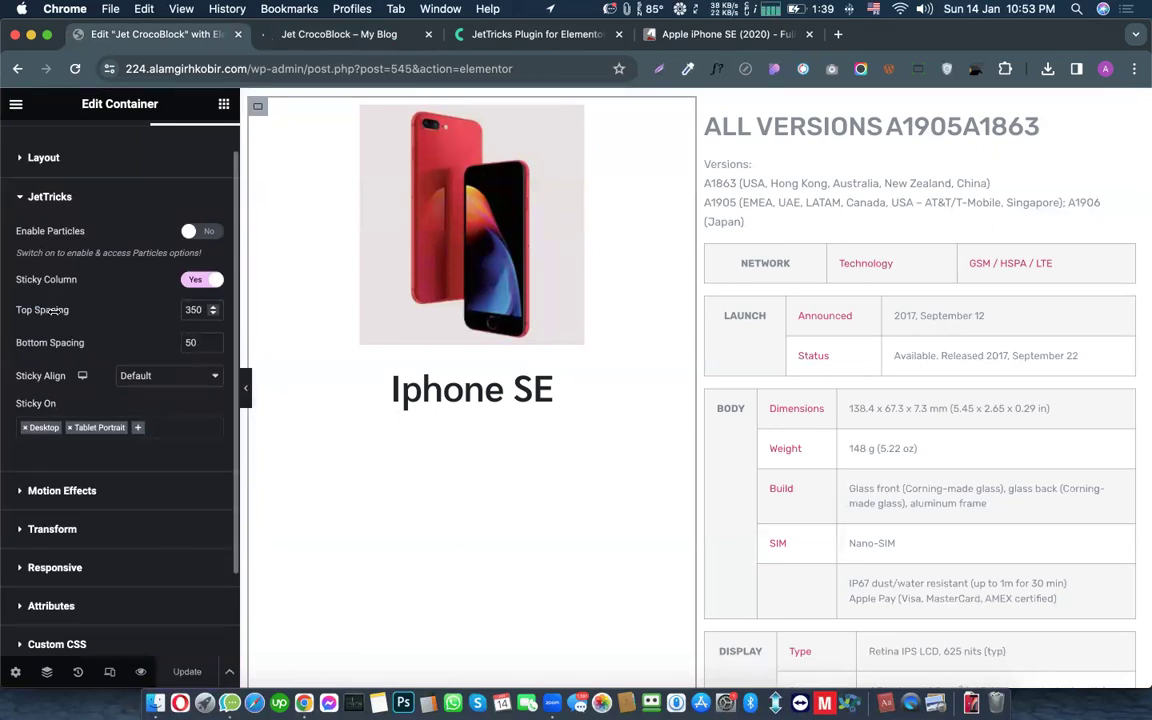
pyautogui.click(336, 35)
pyautogui.scroll(-1, 483, 350)
pyautogui.scroll(1, 483, 350)
pyautogui.scroll(-2, 483, 350)
pyautogui.scroll(-10, 483, 352)
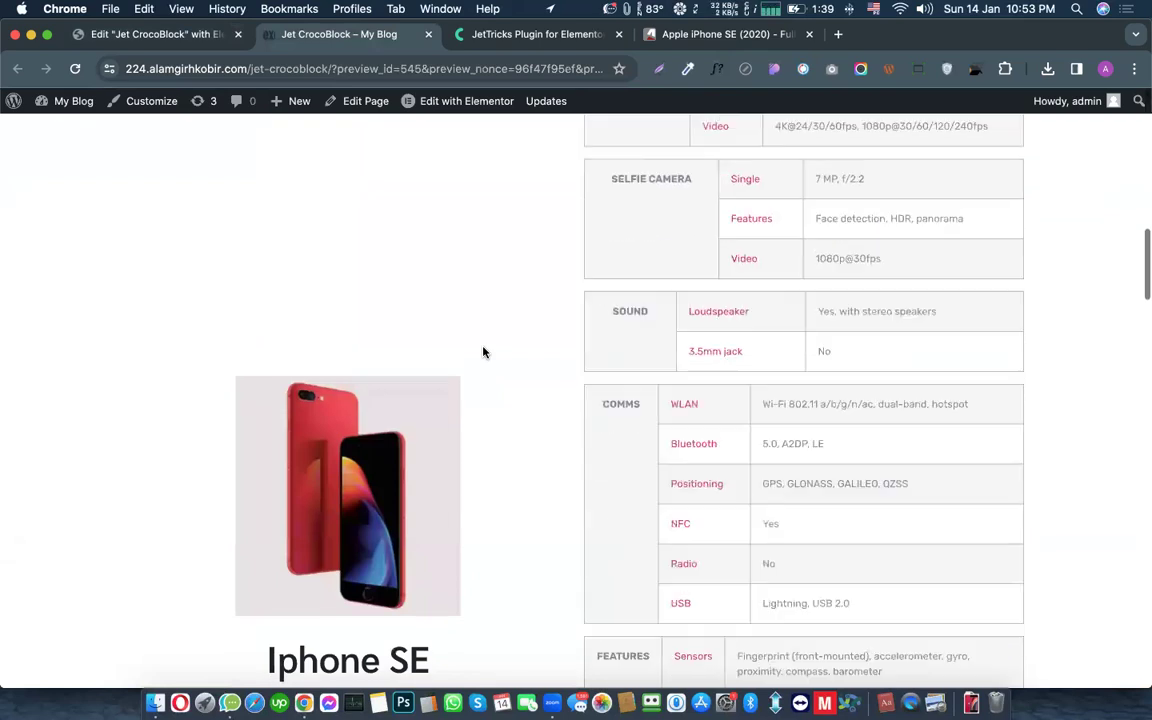
# Step: Set the first phone's sticky column Top Spacing to 250, update the page, and check both phones' columns on the preview page
pyautogui.click(175, 40)
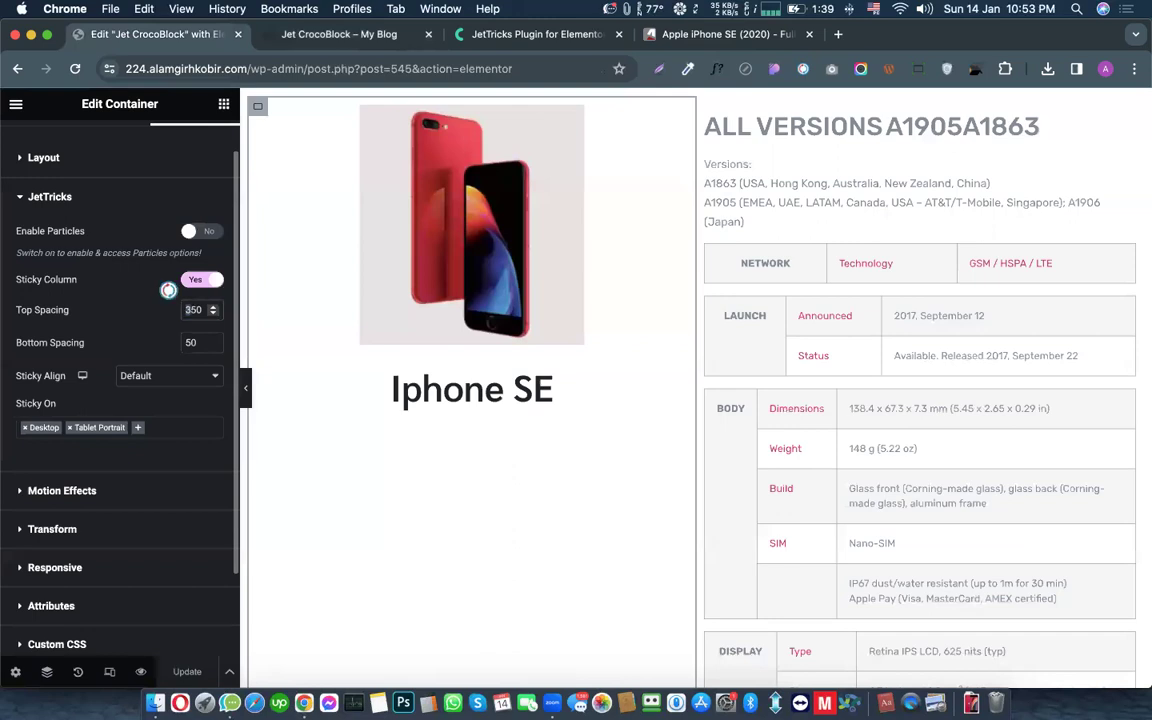
pyautogui.write('2')
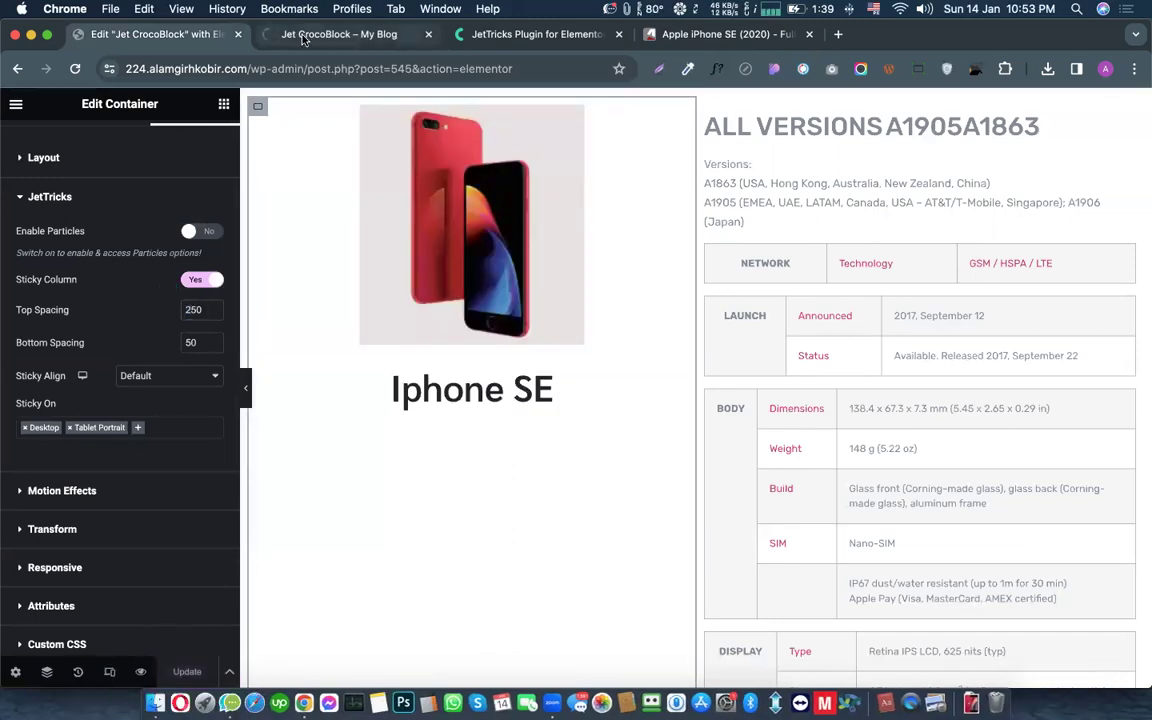
pyautogui.click(339, 34)
pyautogui.scroll(-15, 330, 264)
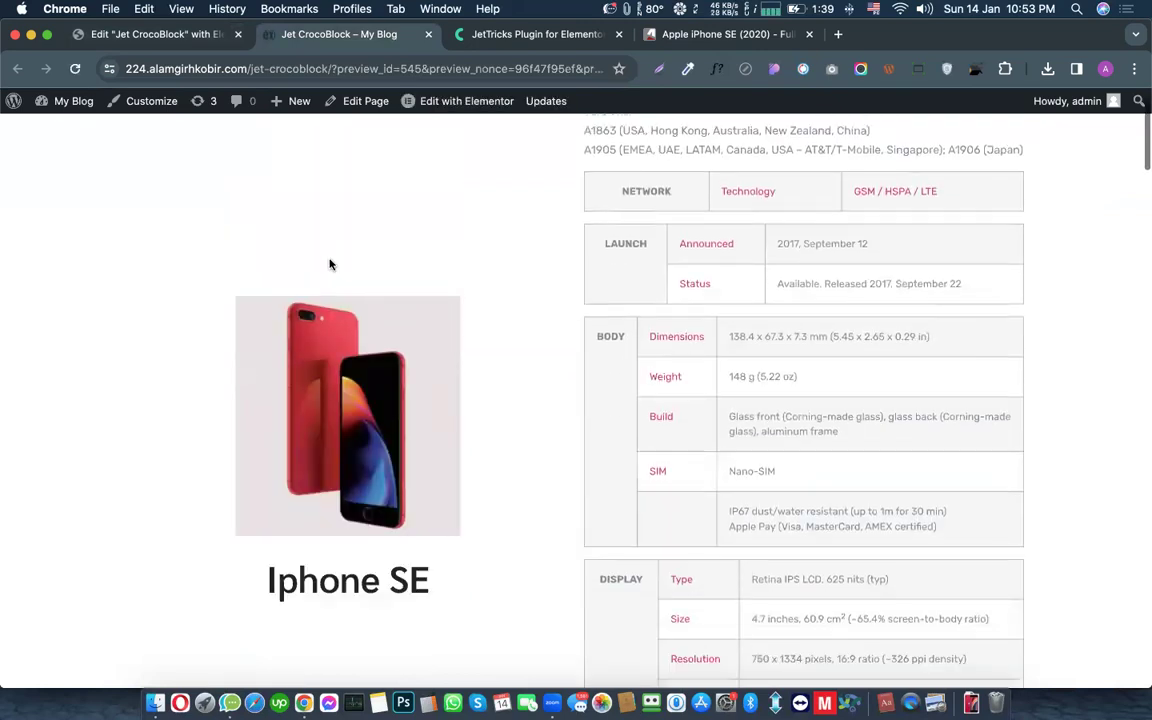
pyautogui.scroll(-15, 330, 264)
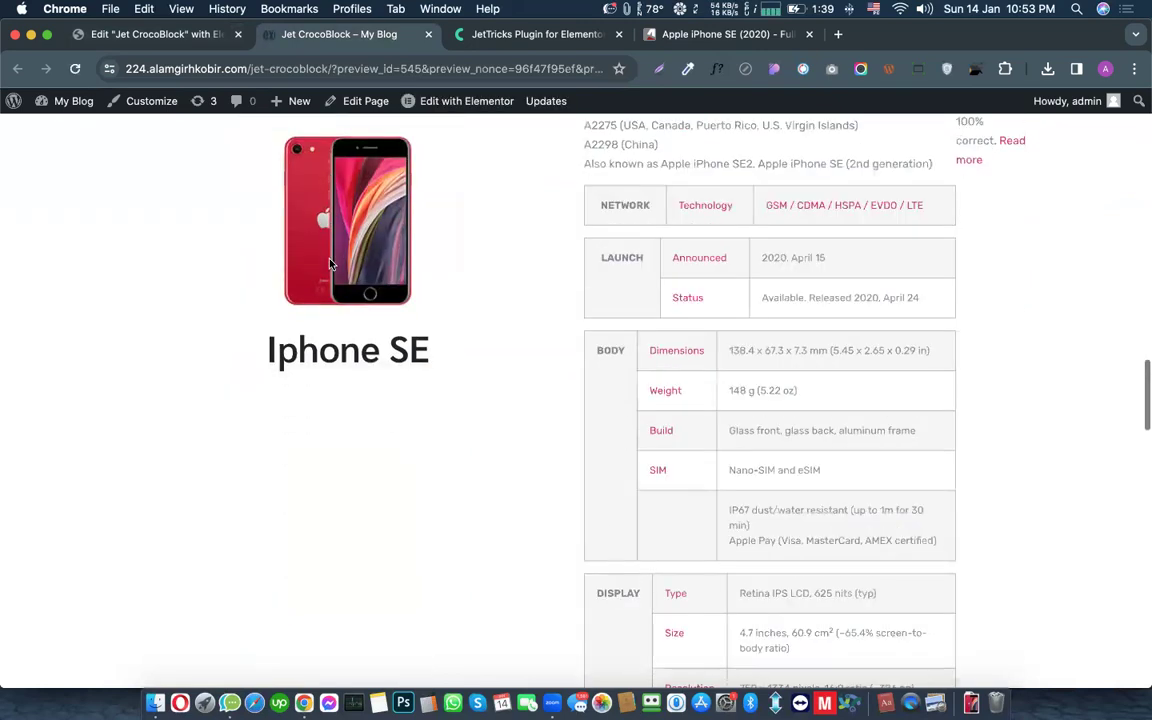
pyautogui.scroll(-20, 330, 264)
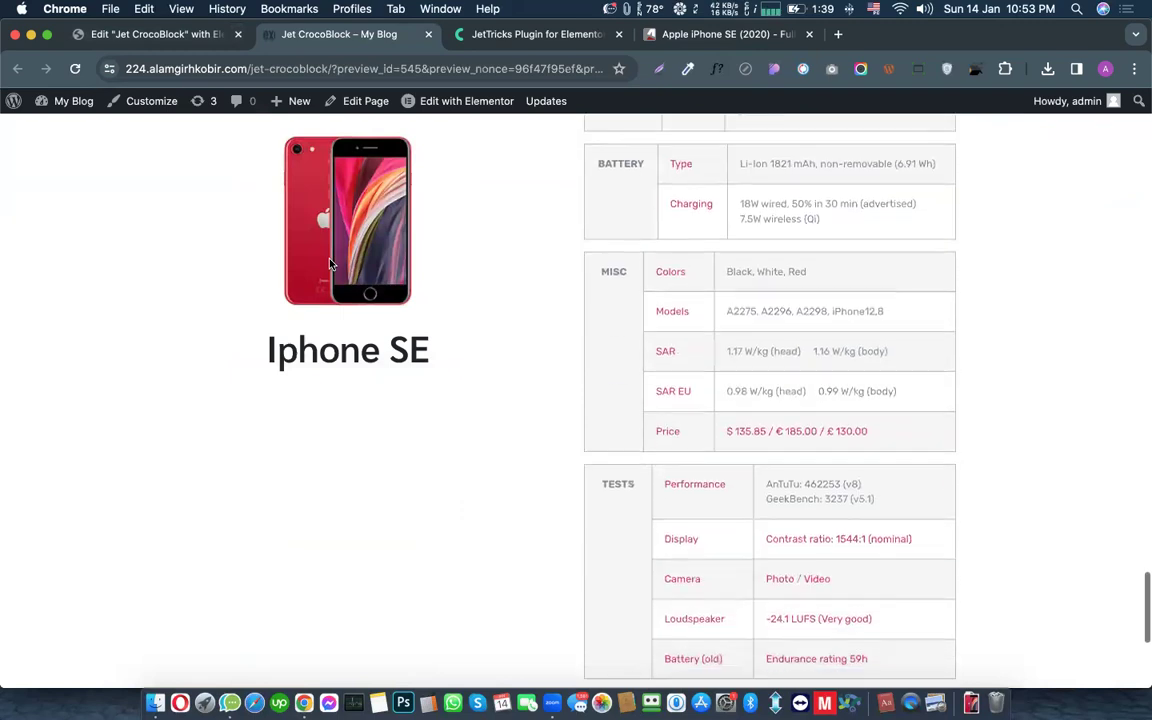
pyautogui.scroll(10, 330, 264)
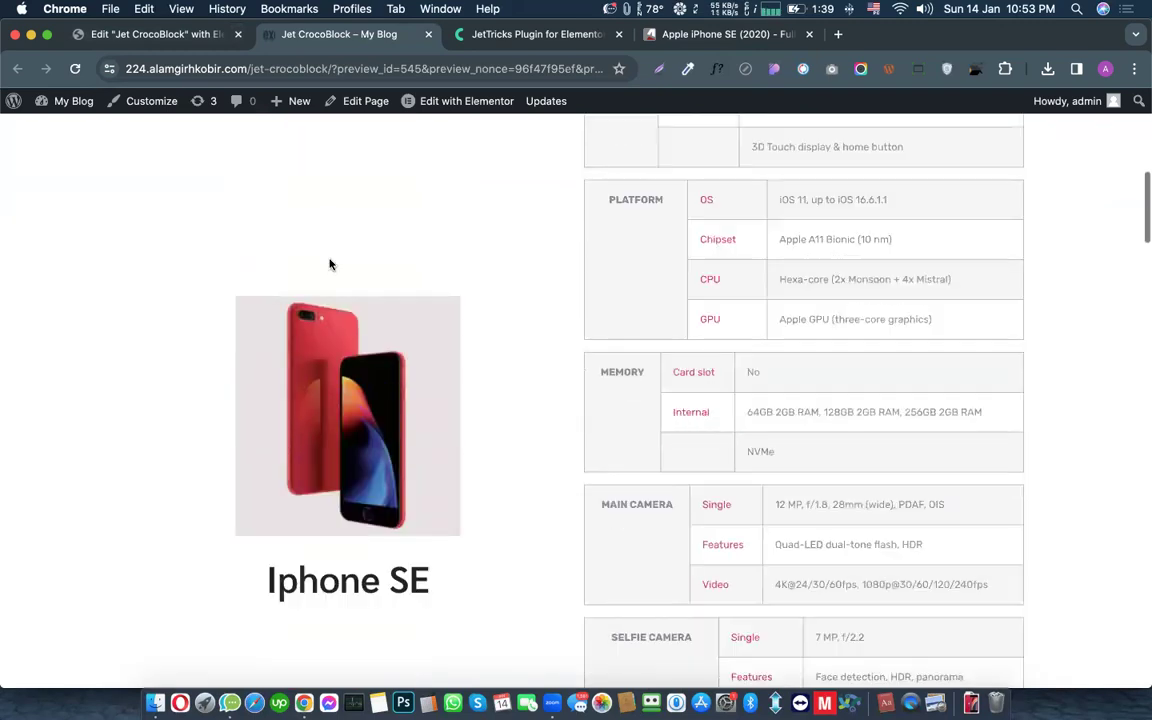
# Step: In the Elementor tab, set the first phone's image width to 100%, update the page, and check it on the preview page
pyautogui.click(140, 37)
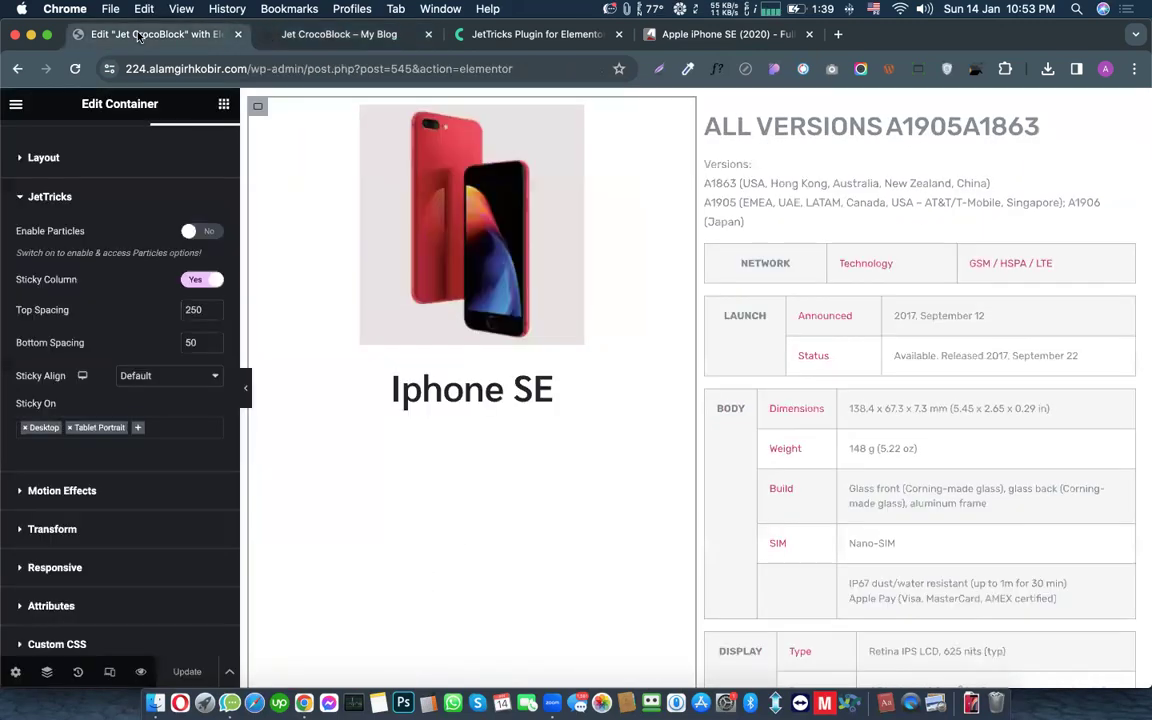
pyautogui.click(274, 152)
pyautogui.click(138, 148)
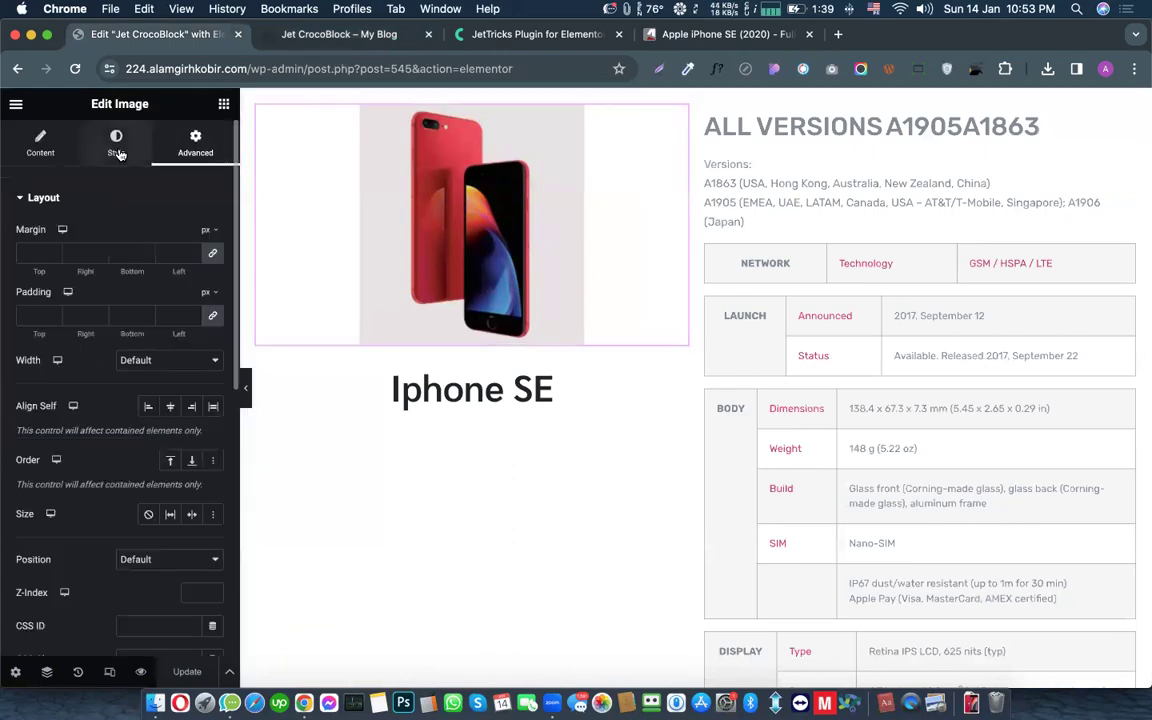
pyautogui.moveTo(18, 255); pyautogui.dragTo(185, 271)
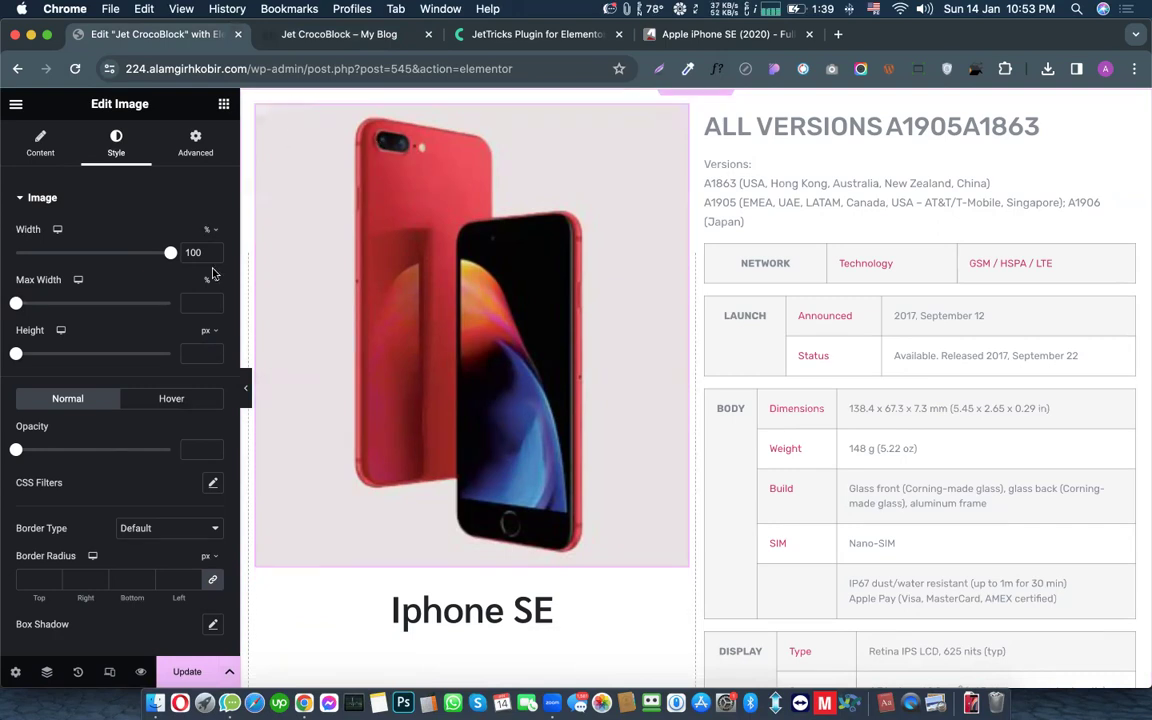
pyautogui.click(170, 669)
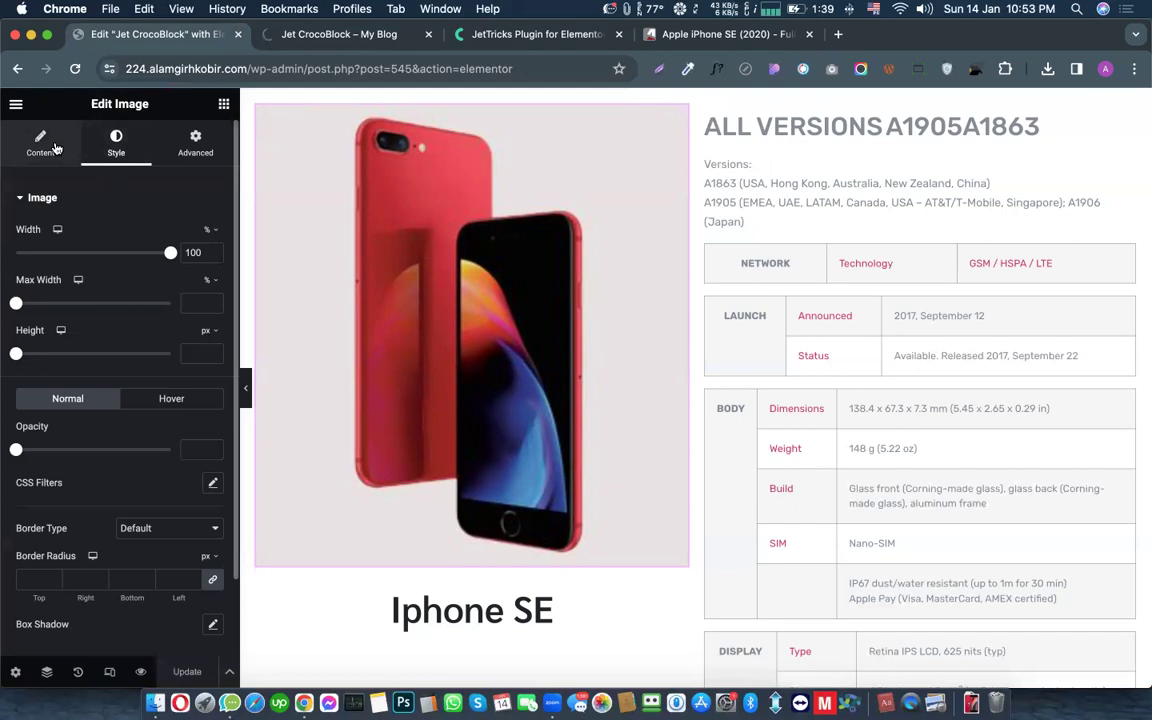
pyautogui.click(290, 42)
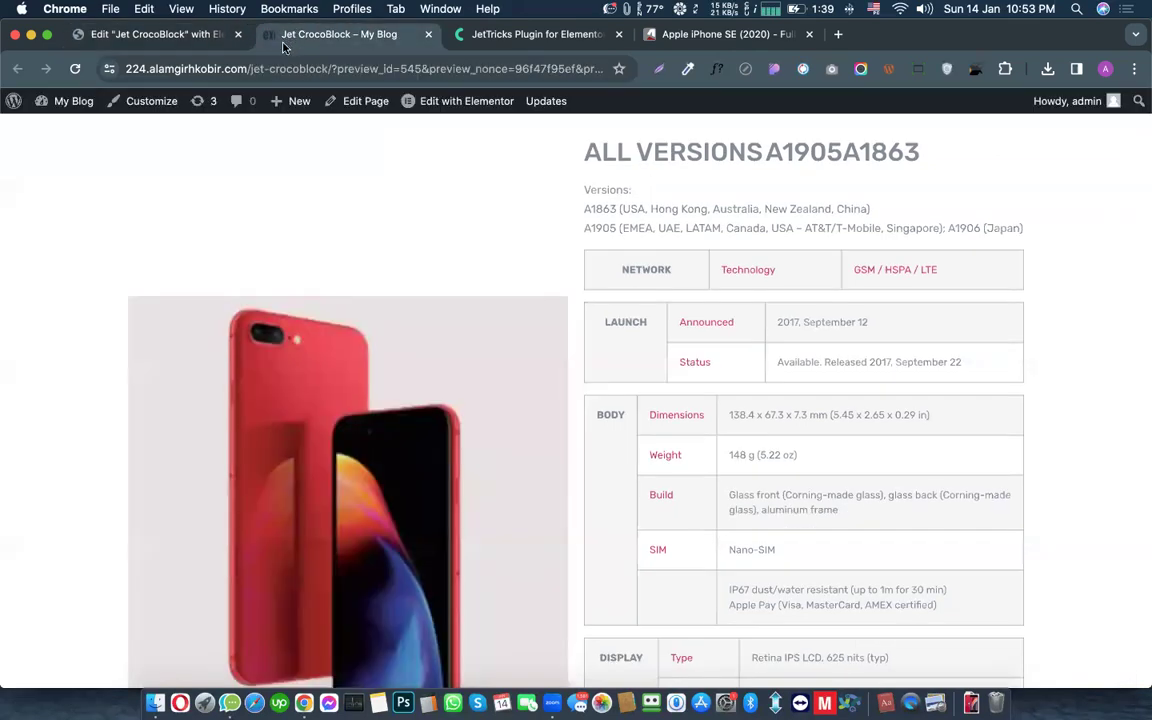
# Step: In the Elementor tab, add a single container below the second phone's specifications and set its direction to horizontal row
pyautogui.click(196, 37)
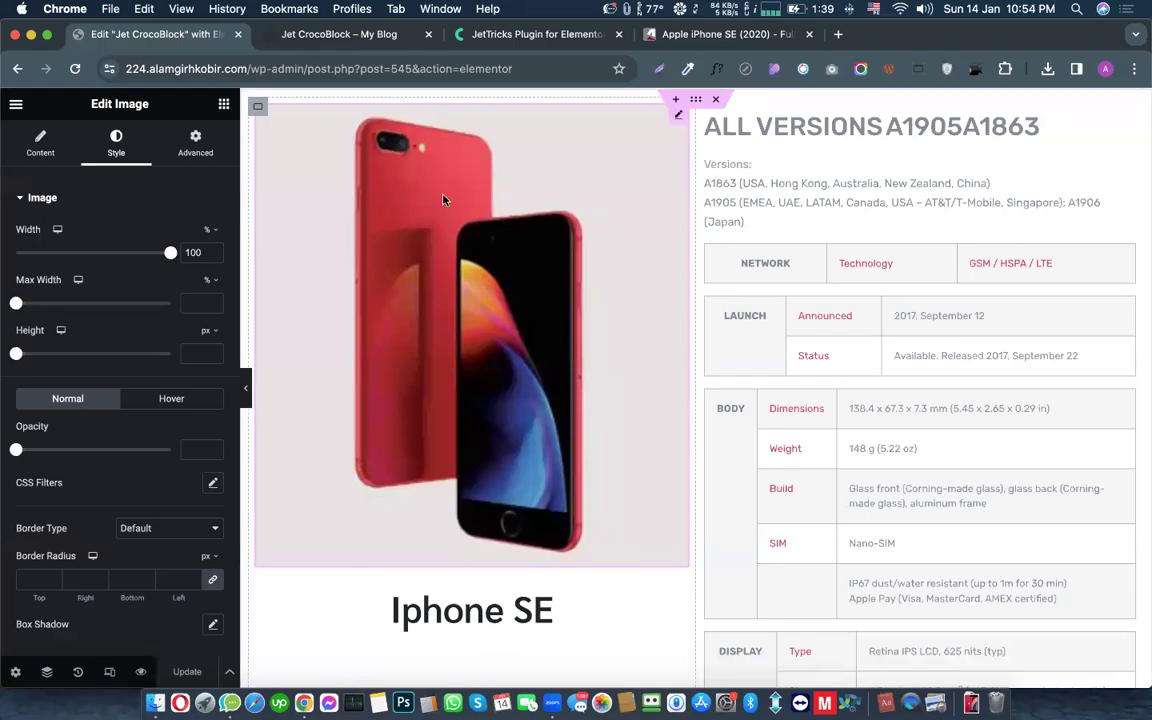
pyautogui.scroll(-10, 443, 200)
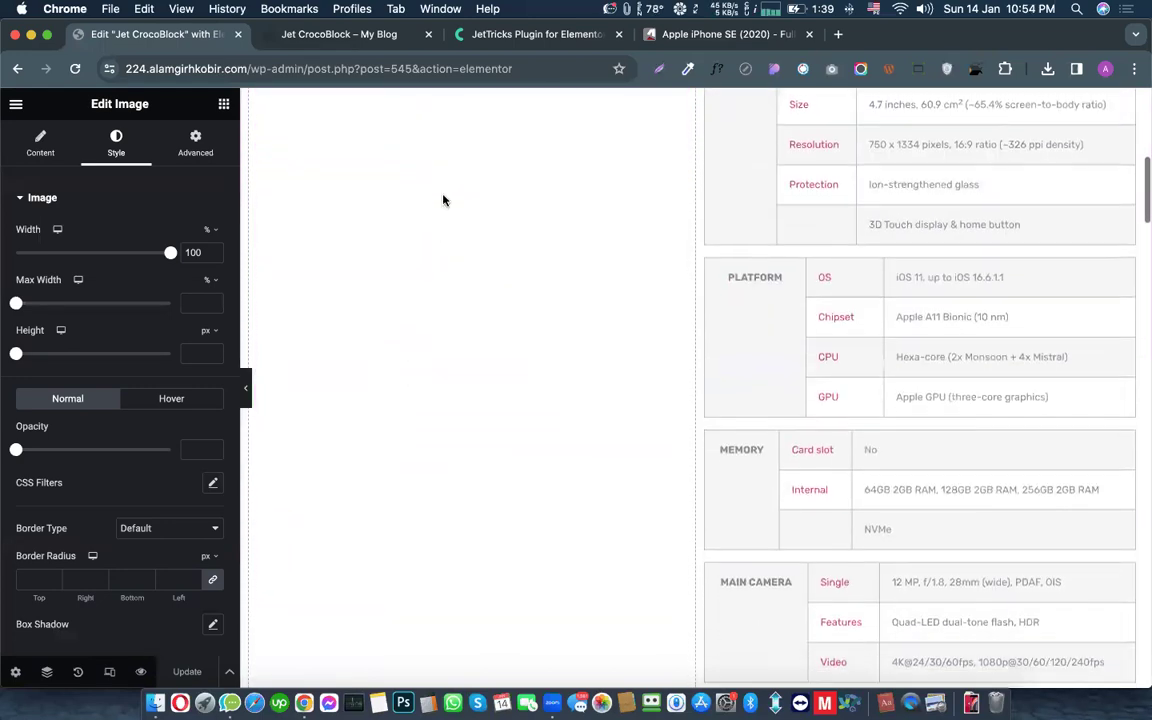
pyautogui.click(224, 104)
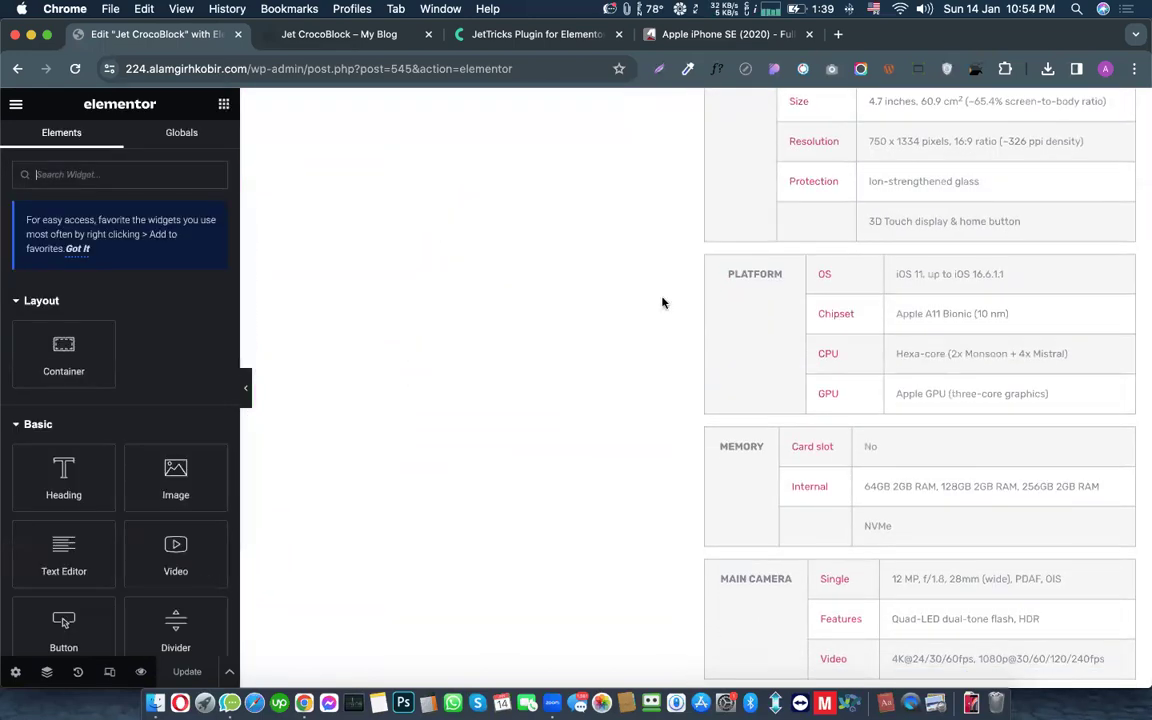
pyautogui.scroll(-15, 661, 302)
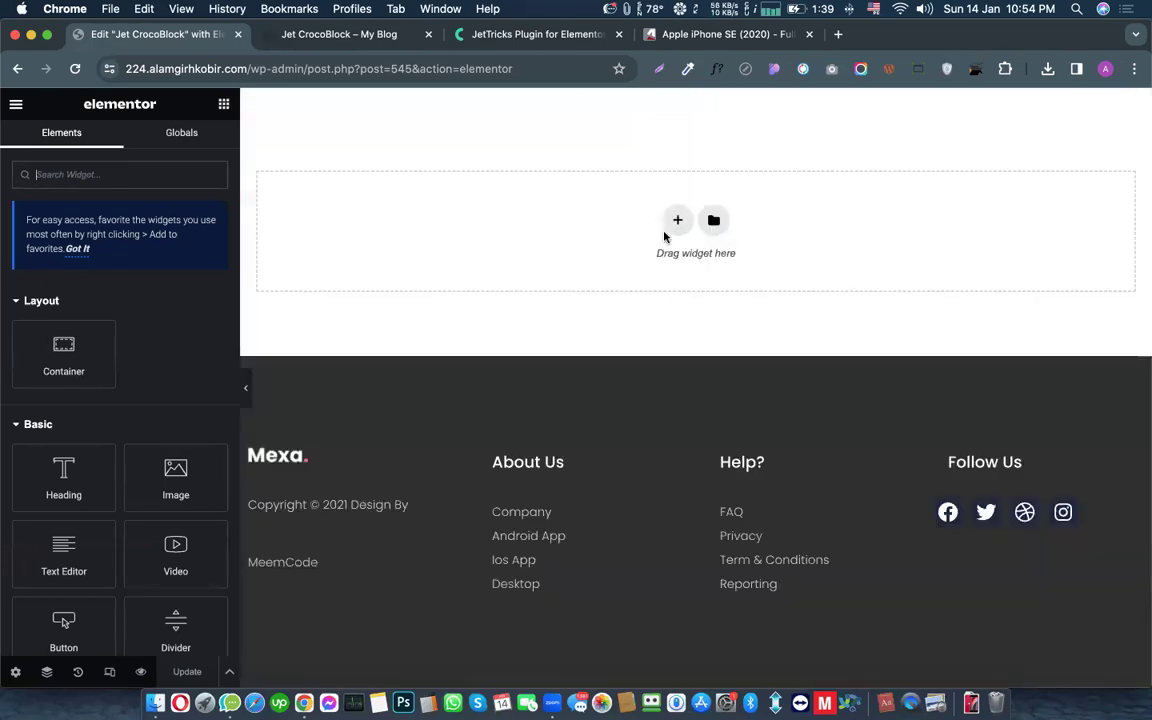
pyautogui.click(676, 221)
pyautogui.click(489, 255)
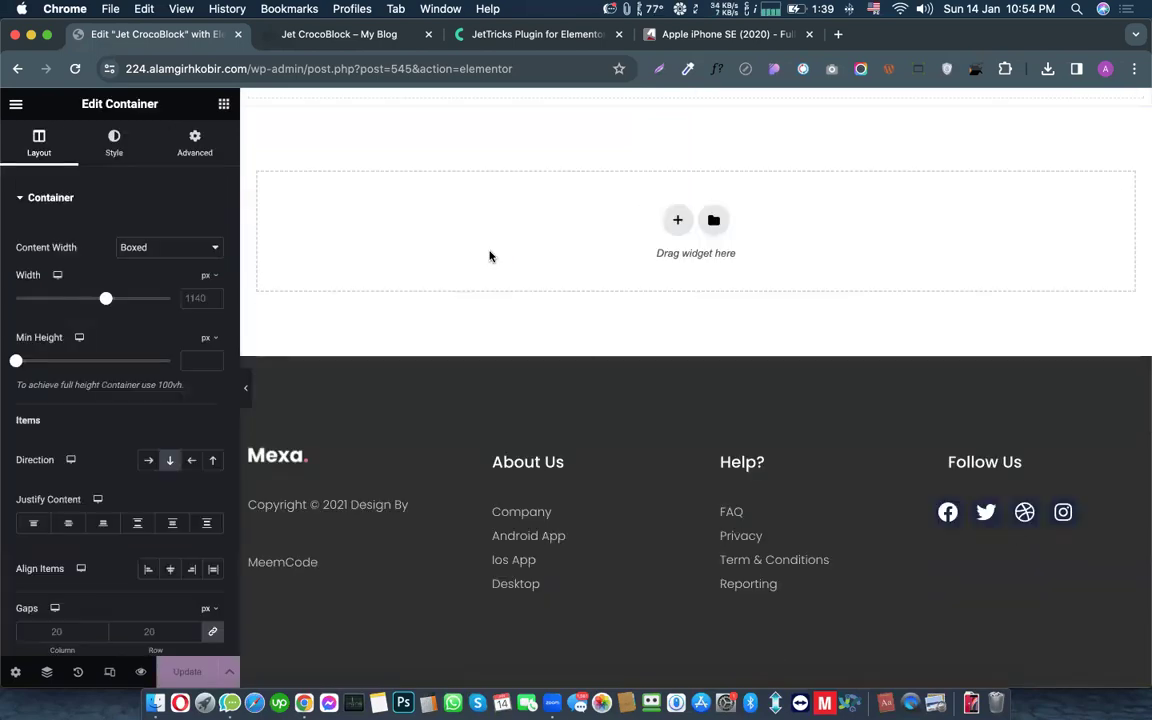
pyautogui.click(676, 221)
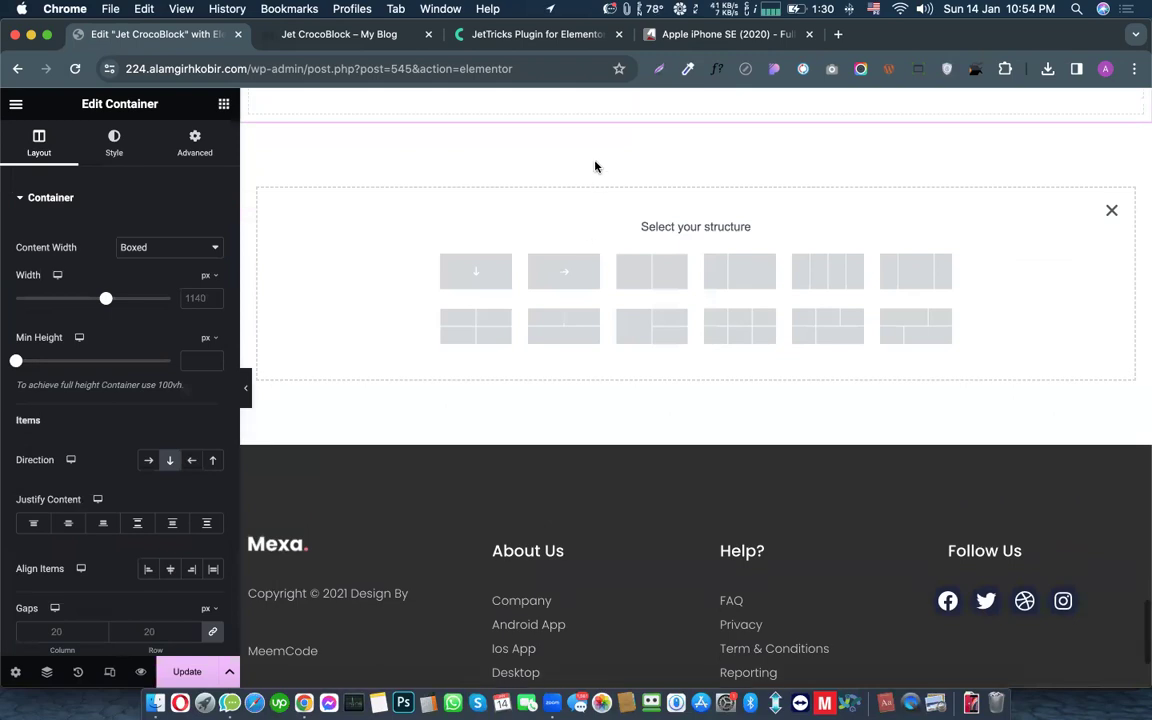
pyautogui.scroll(3, 712, 437)
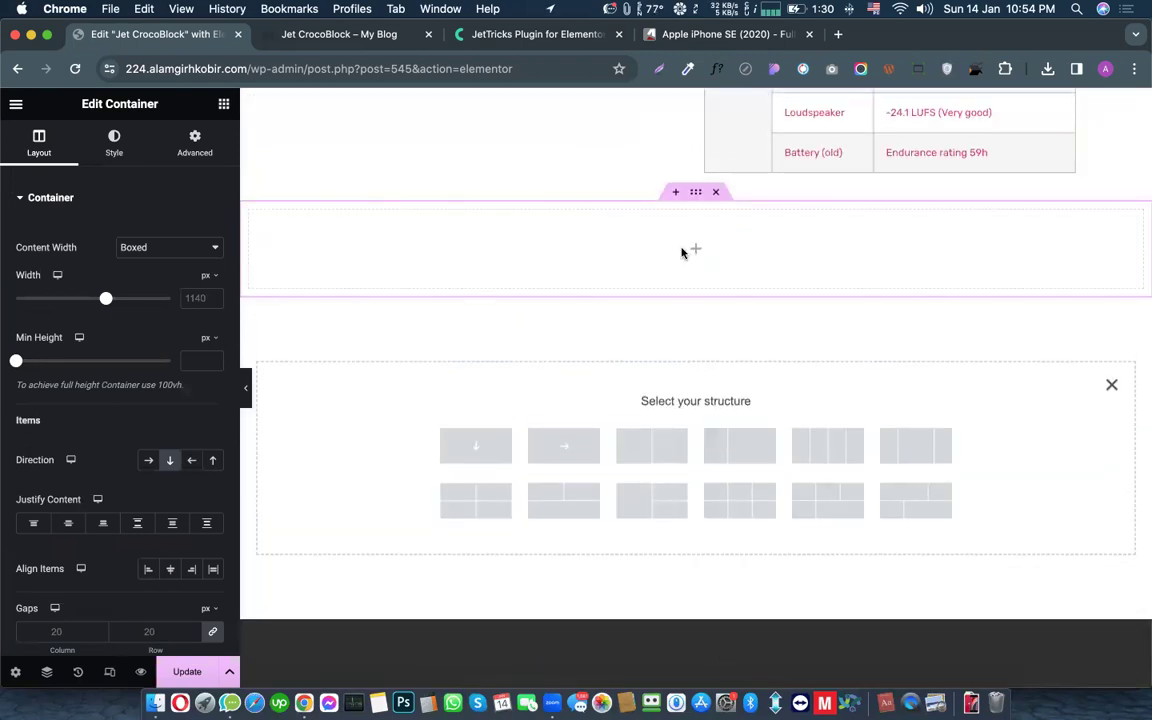
pyautogui.click(689, 253)
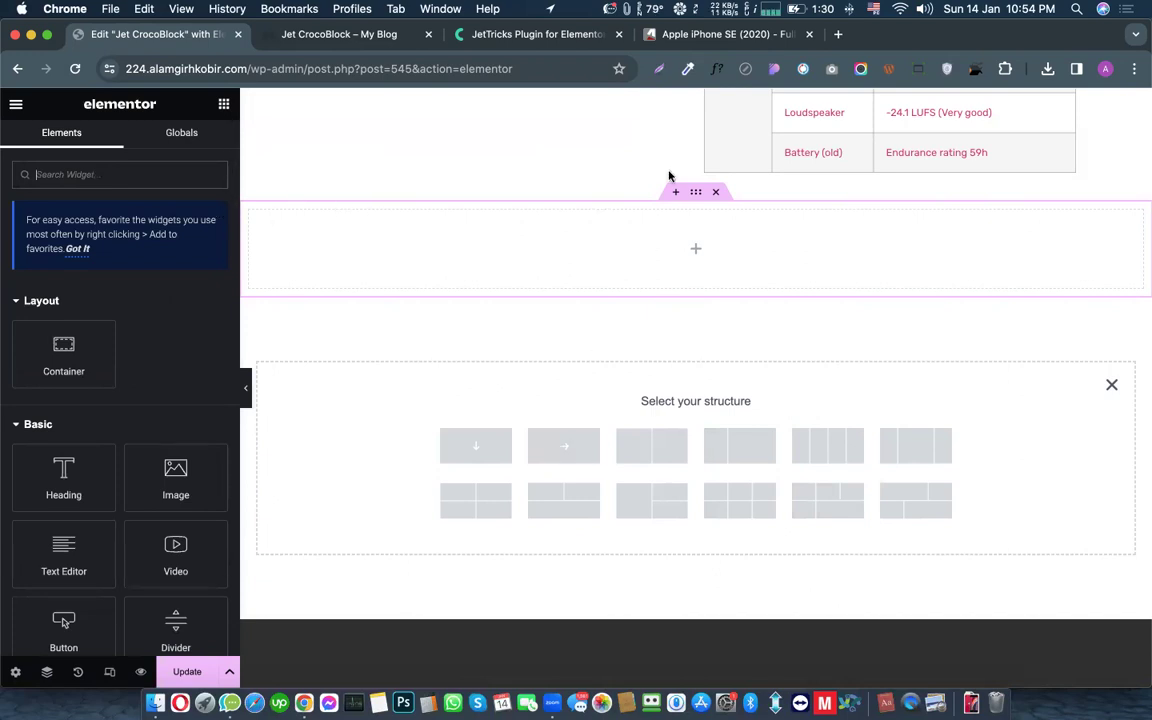
pyautogui.click(694, 196)
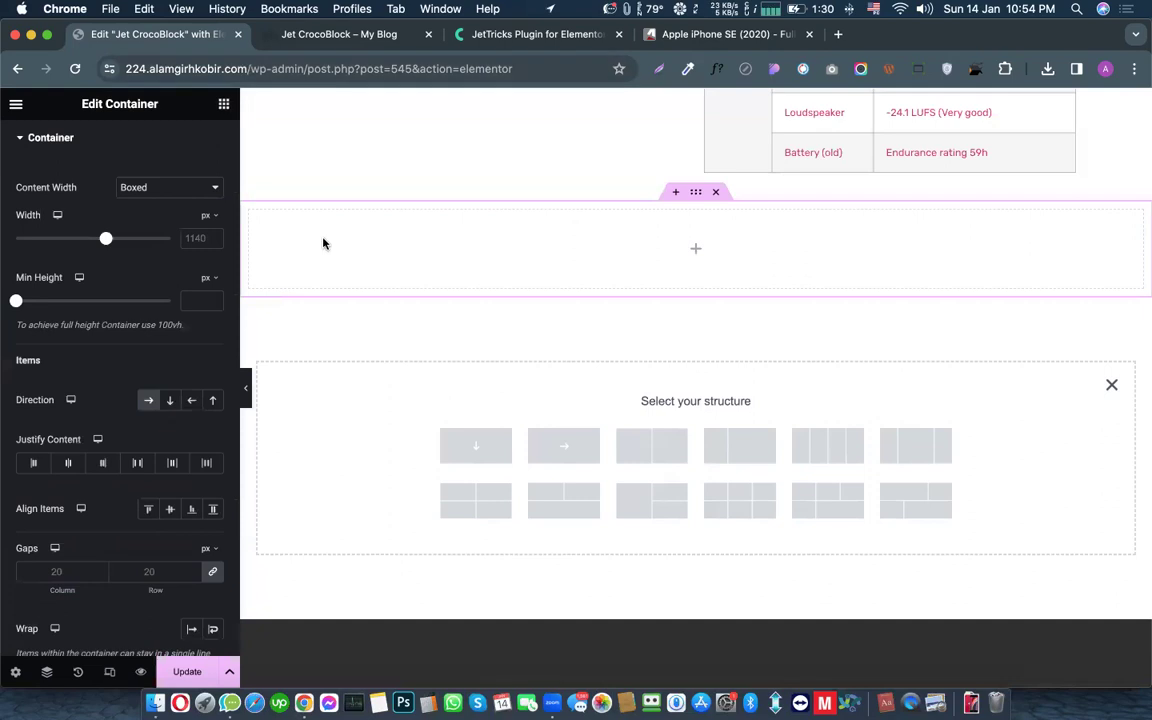
pyautogui.scroll(2, 220, 140)
# Step: Add an Image widget to the new container and duplicate it four times to form a row of five
pyautogui.click(224, 104)
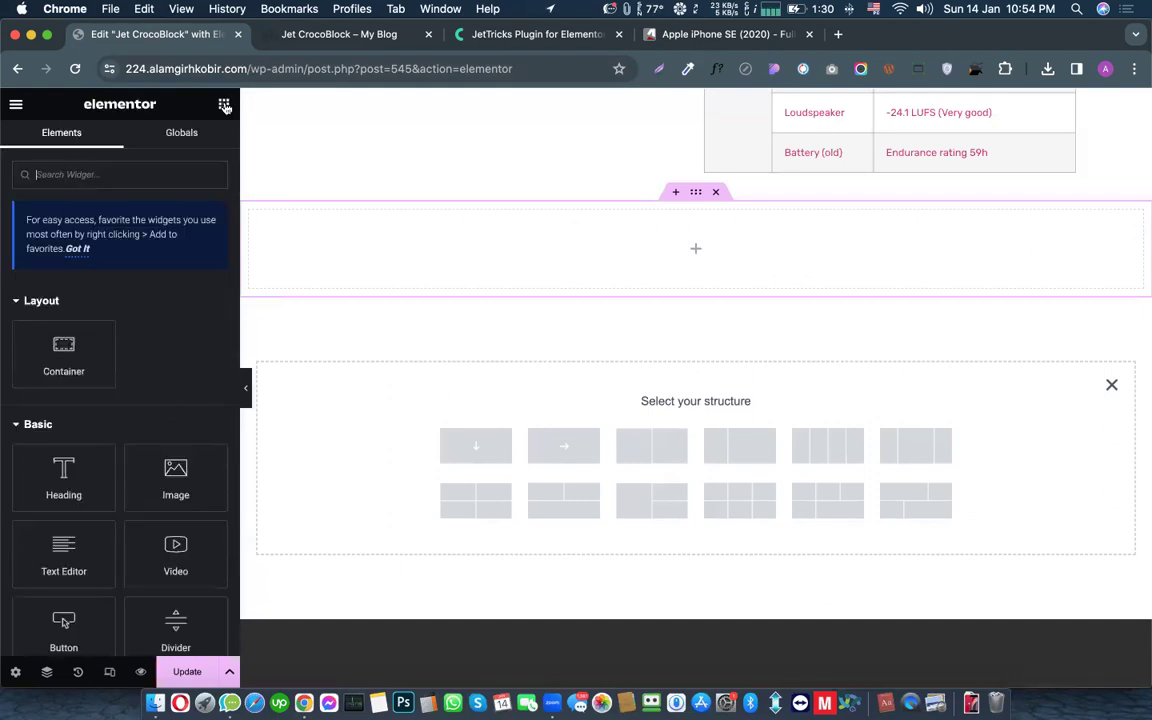
pyautogui.scroll(-2, 90, 400)
pyautogui.moveTo(170, 335); pyautogui.dragTo(319, 284)
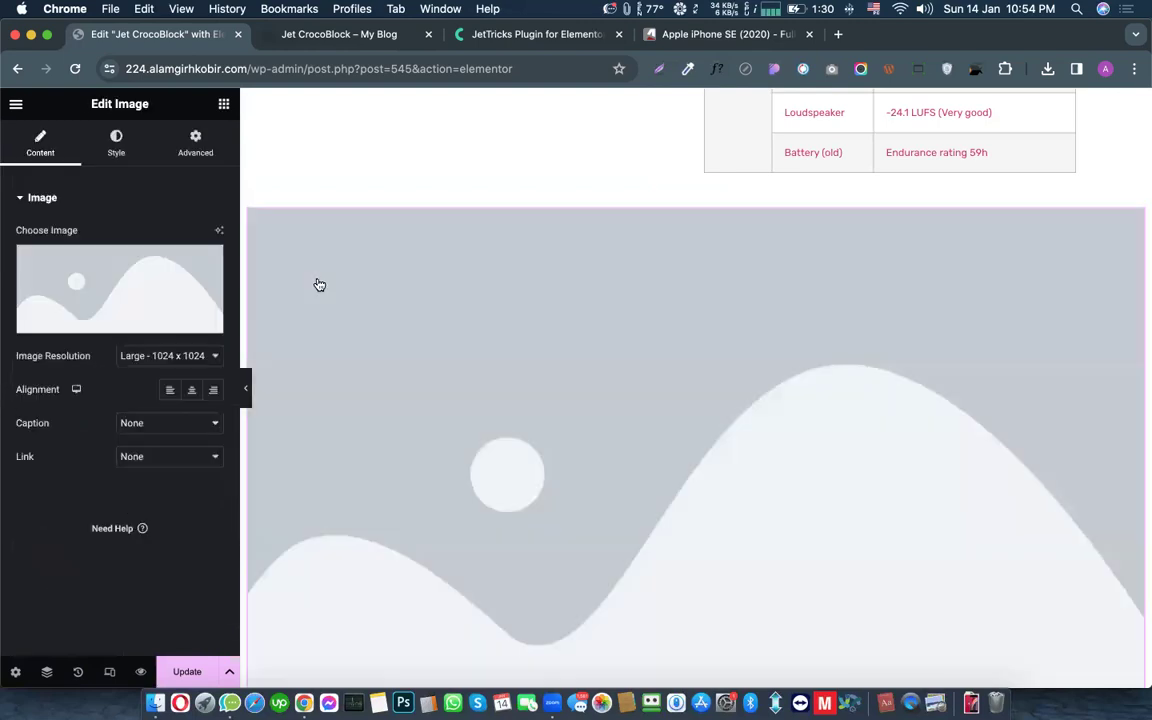
pyautogui.press('super+d')
pyautogui.press('super+d')
pyautogui.press('super+d')
pyautogui.press('super+d')
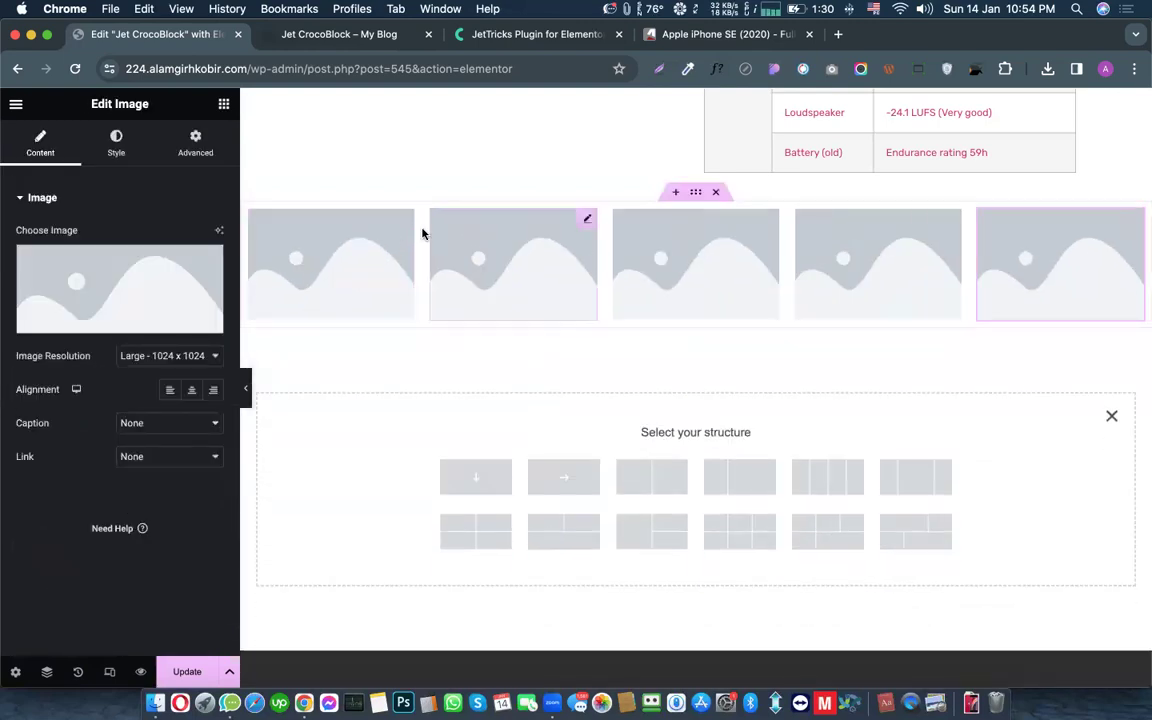
# Step: Replace the first placeholder in the image row with aapUntitled-1.jpeg from the media library
pyautogui.click(401, 229)
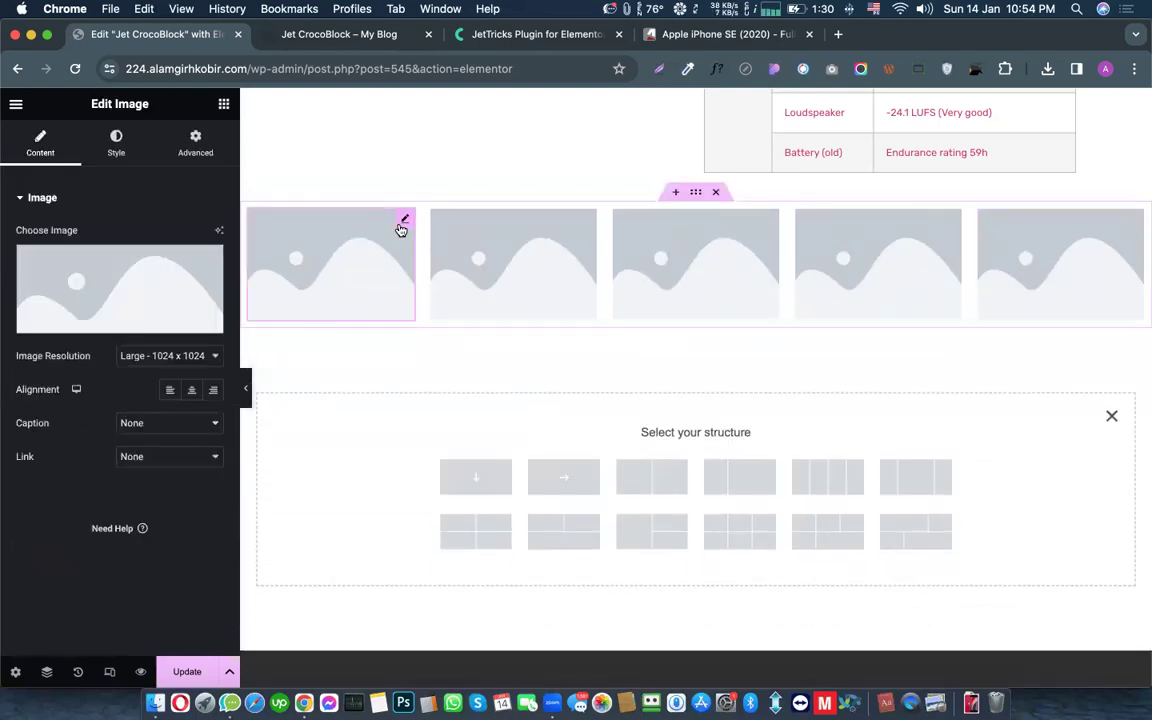
pyautogui.click(125, 300)
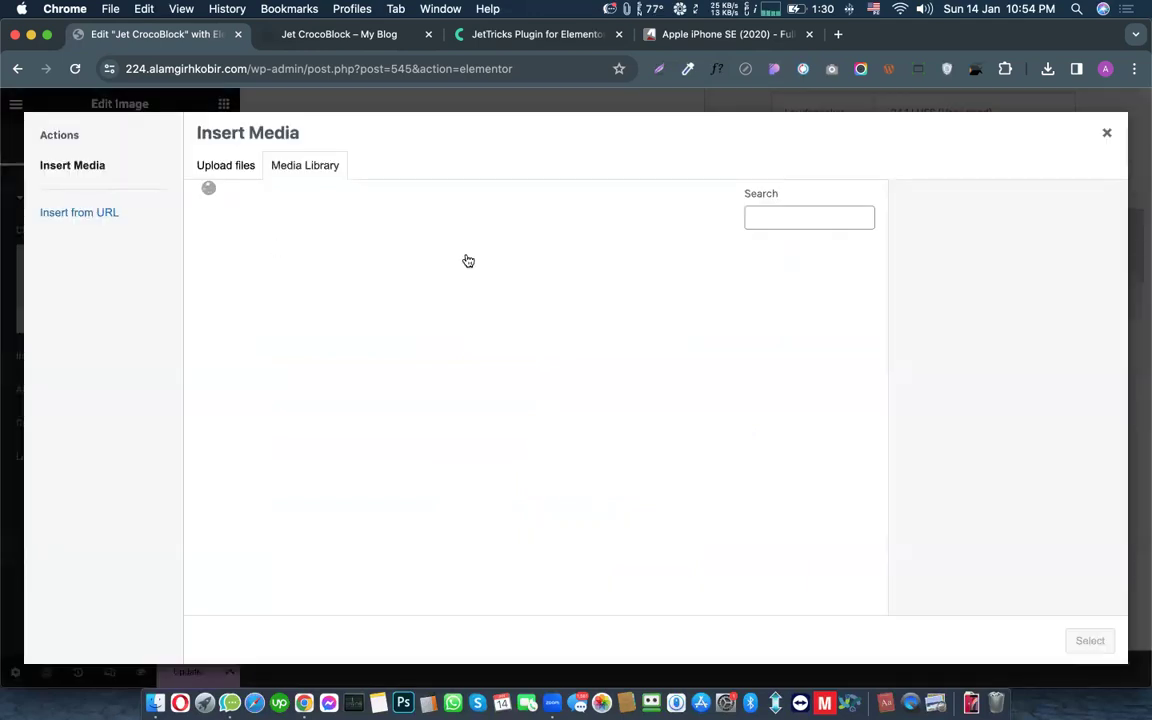
pyautogui.click(597, 318)
pyautogui.click(478, 300)
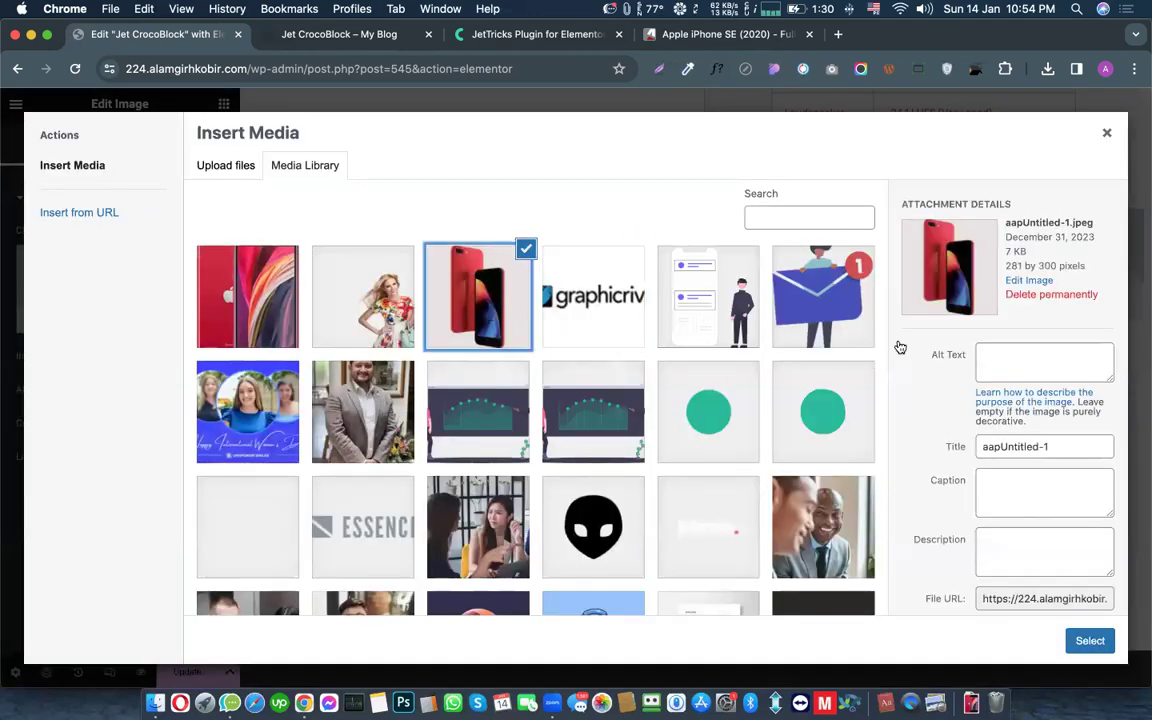
pyautogui.click(1090, 640)
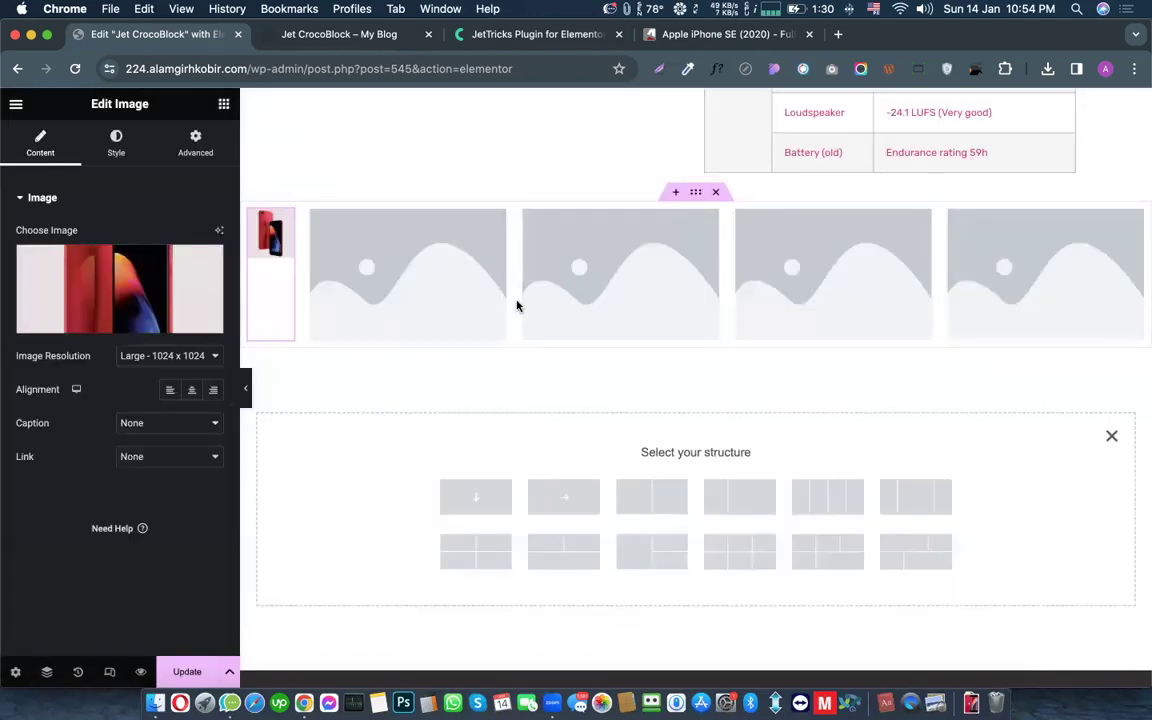
# Step: Replace the second placeholder in the image row with growth-analytics.svg from the media library
pyautogui.click(447, 296)
pyautogui.click(128, 280)
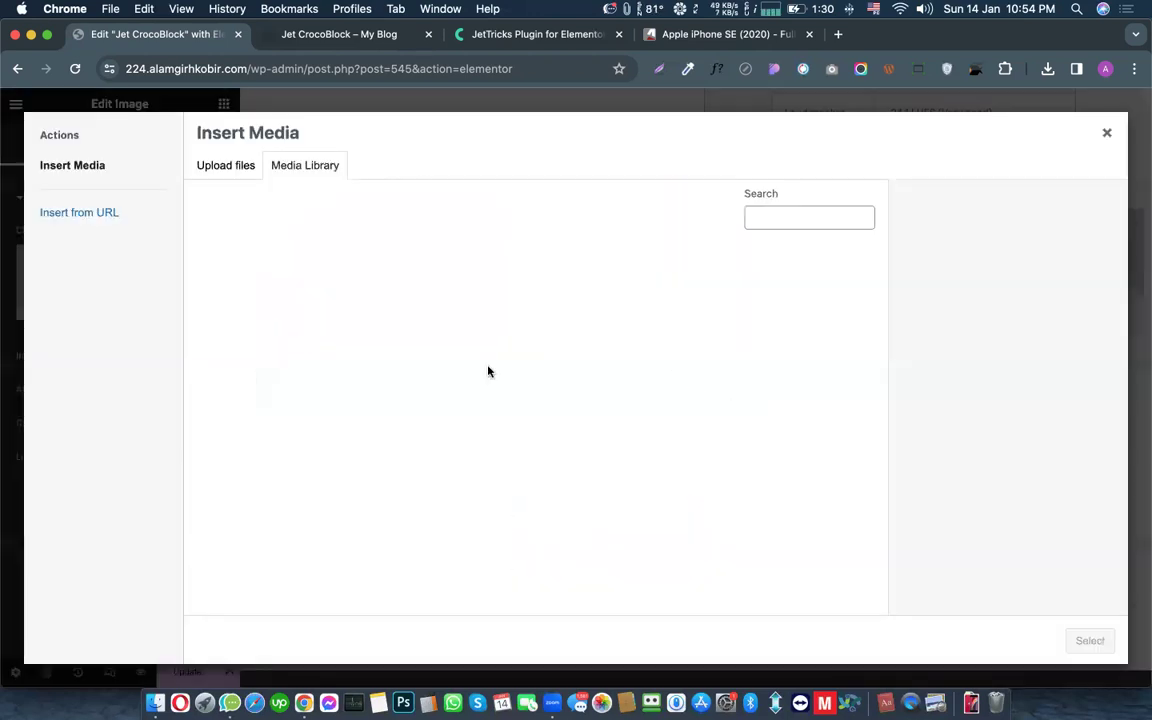
pyautogui.scroll(-3, 522, 354)
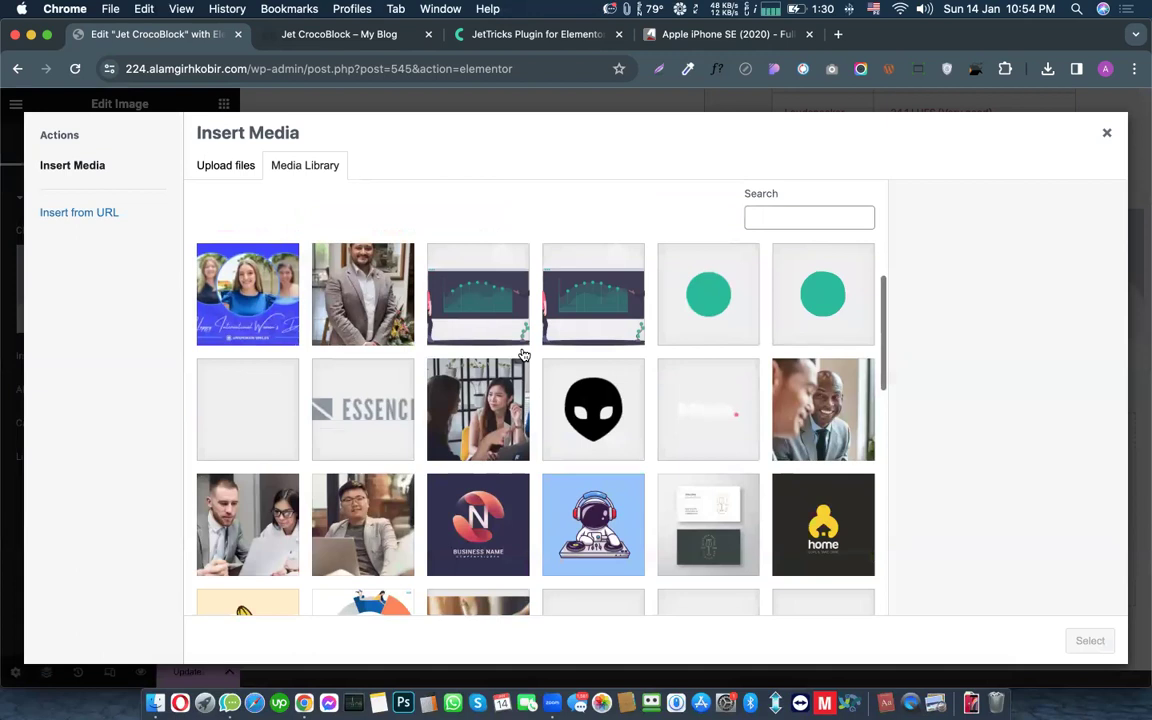
pyautogui.click(560, 255)
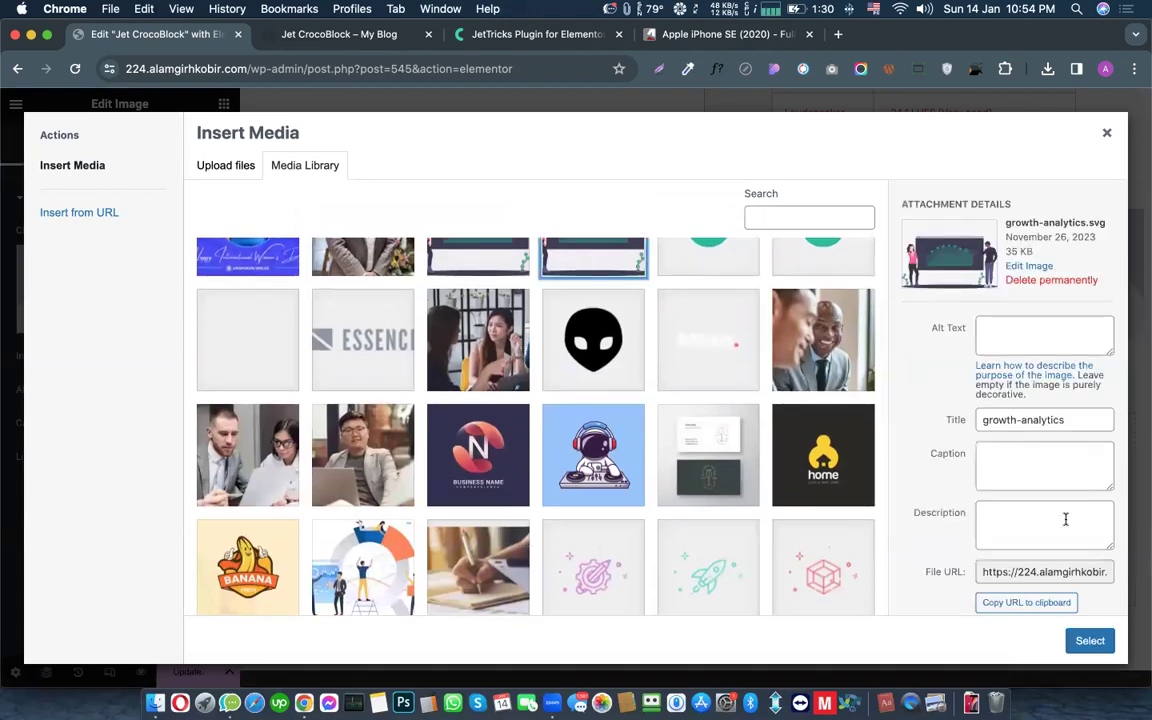
pyautogui.click(1090, 640)
# Step: Replace the third placeholder in the image row with the office photo of two women talking
pyautogui.click(591, 326)
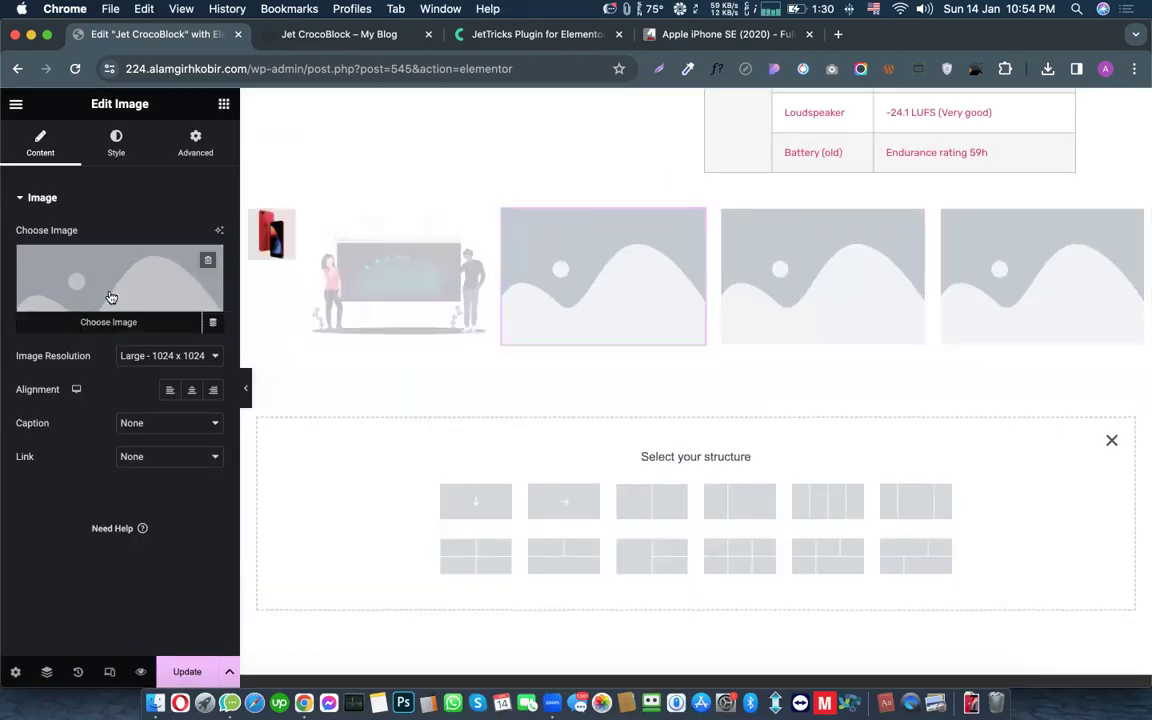
pyautogui.click(111, 297)
pyautogui.scroll(-5, 533, 404)
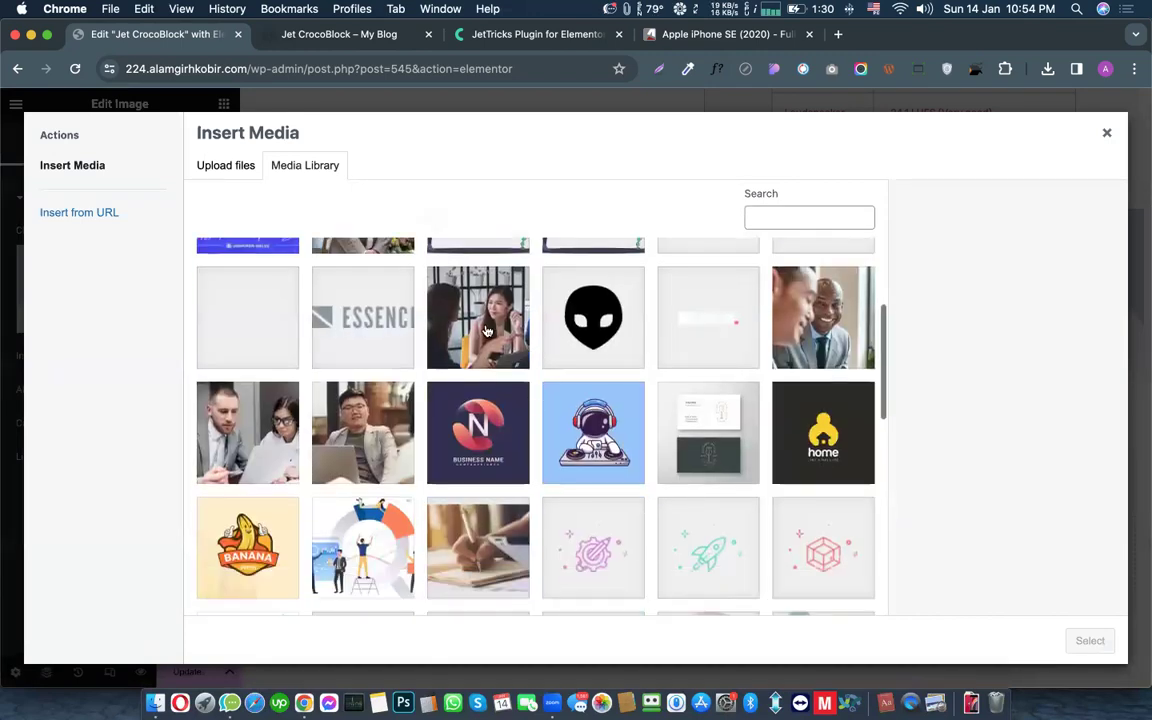
pyautogui.click(478, 317)
pyautogui.click(1095, 641)
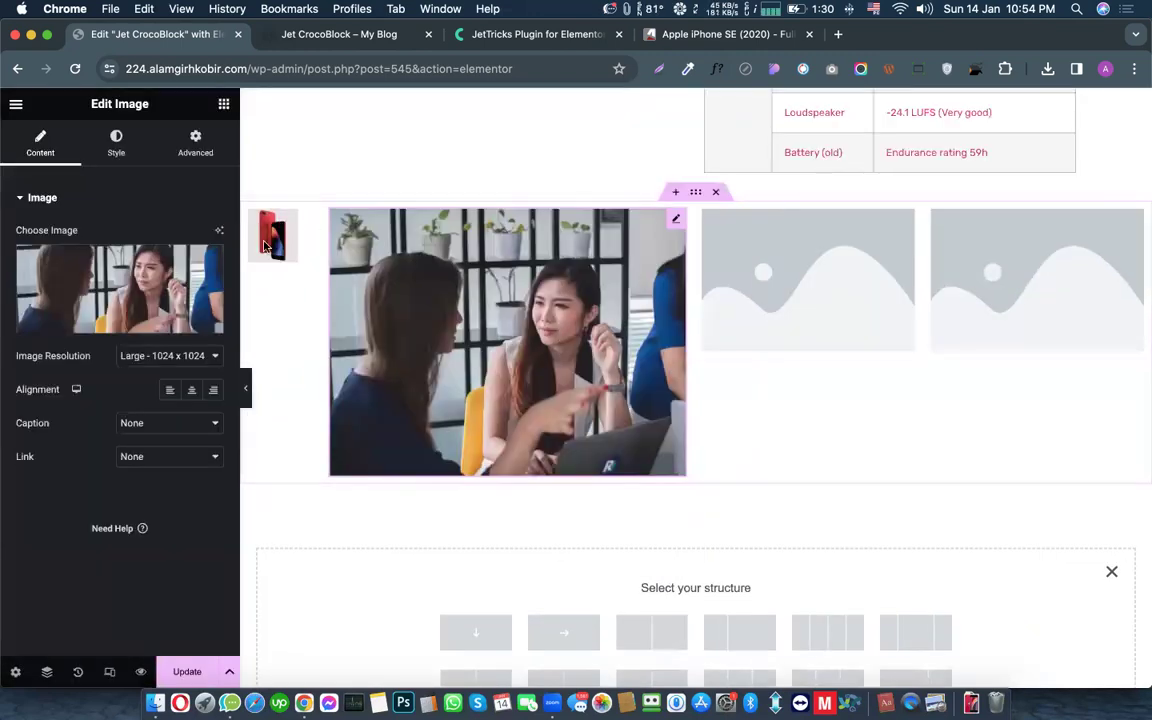
# Step: Replace the fourth placeholder in the image row with the astronaut DJ picture, asset-21-1.jpeg
pyautogui.click(813, 302)
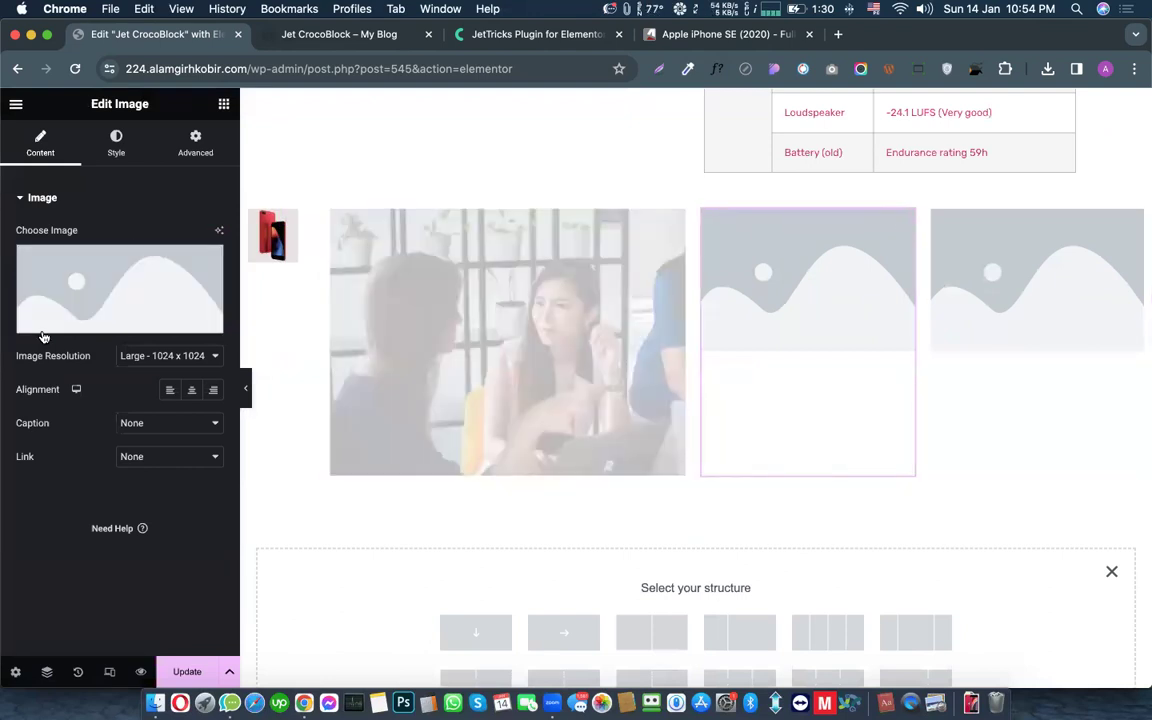
pyautogui.click(108, 284)
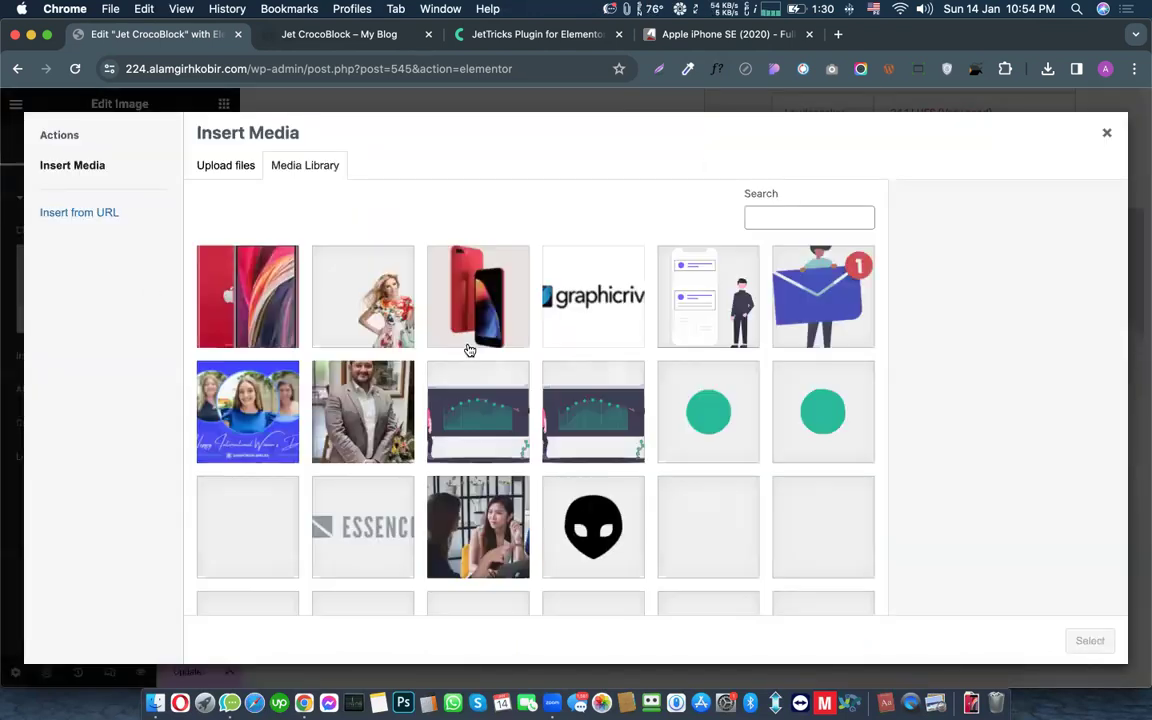
pyautogui.scroll(-5, 460, 452)
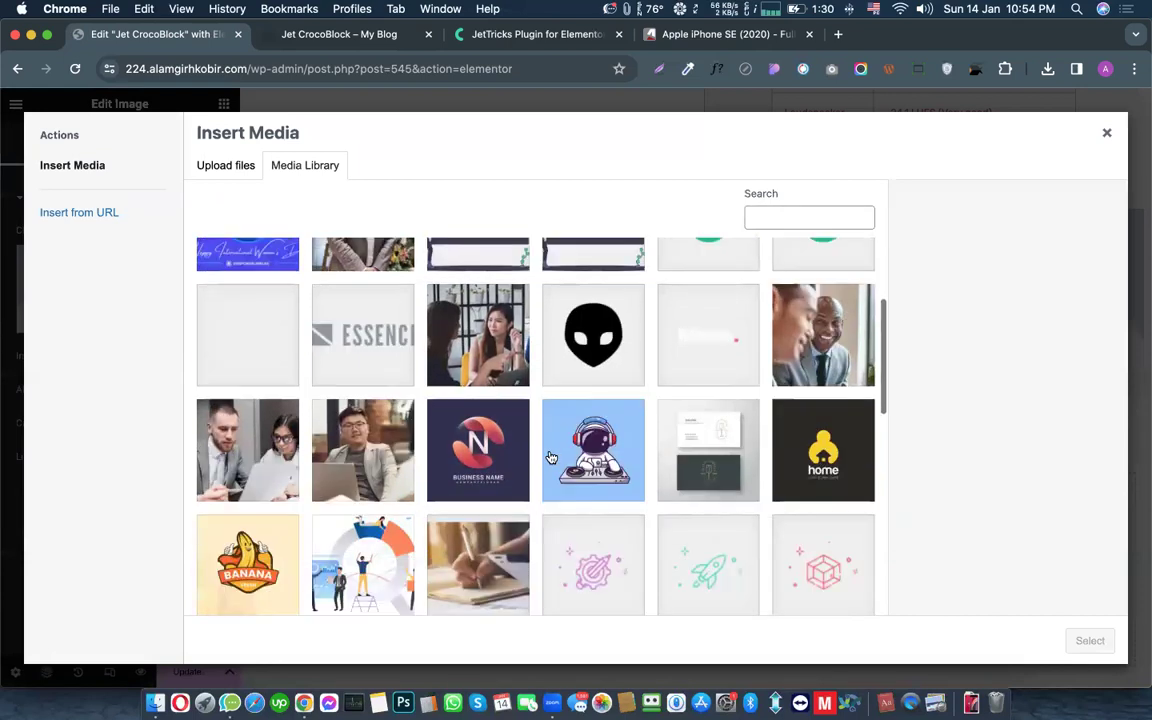
pyautogui.click(573, 429)
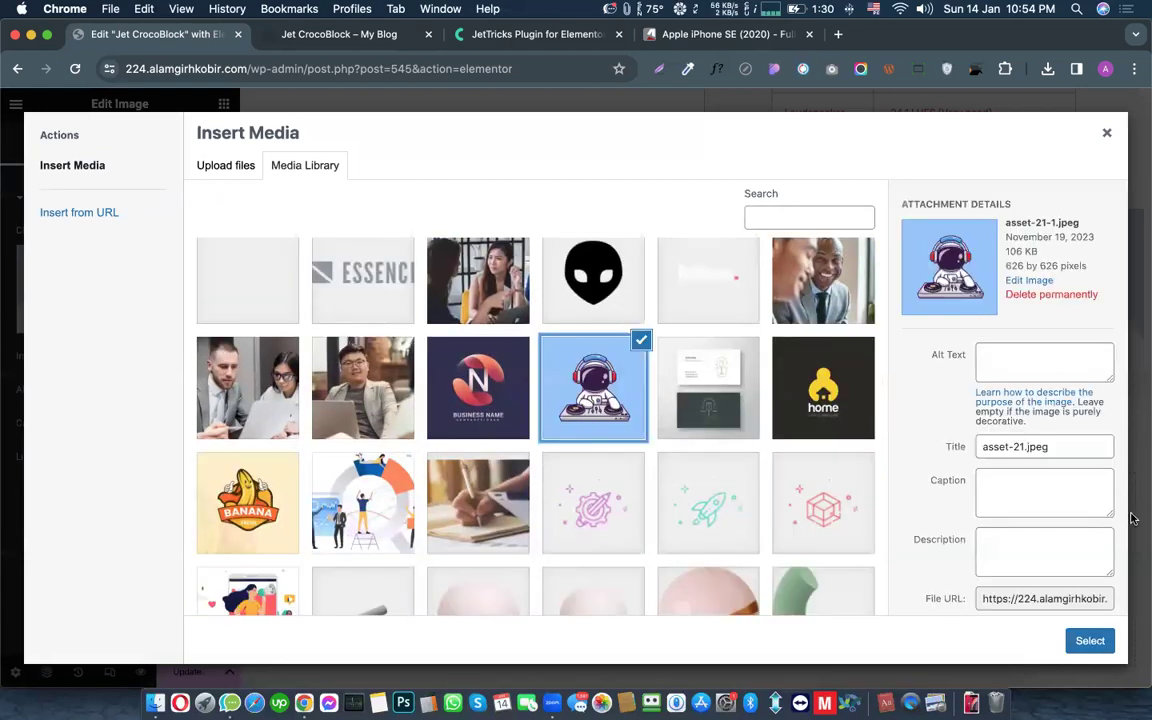
pyautogui.click(1090, 641)
# Step: Replace the last placeholder in the image row with the N business logo, asset-22.jpeg
pyautogui.click(817, 274)
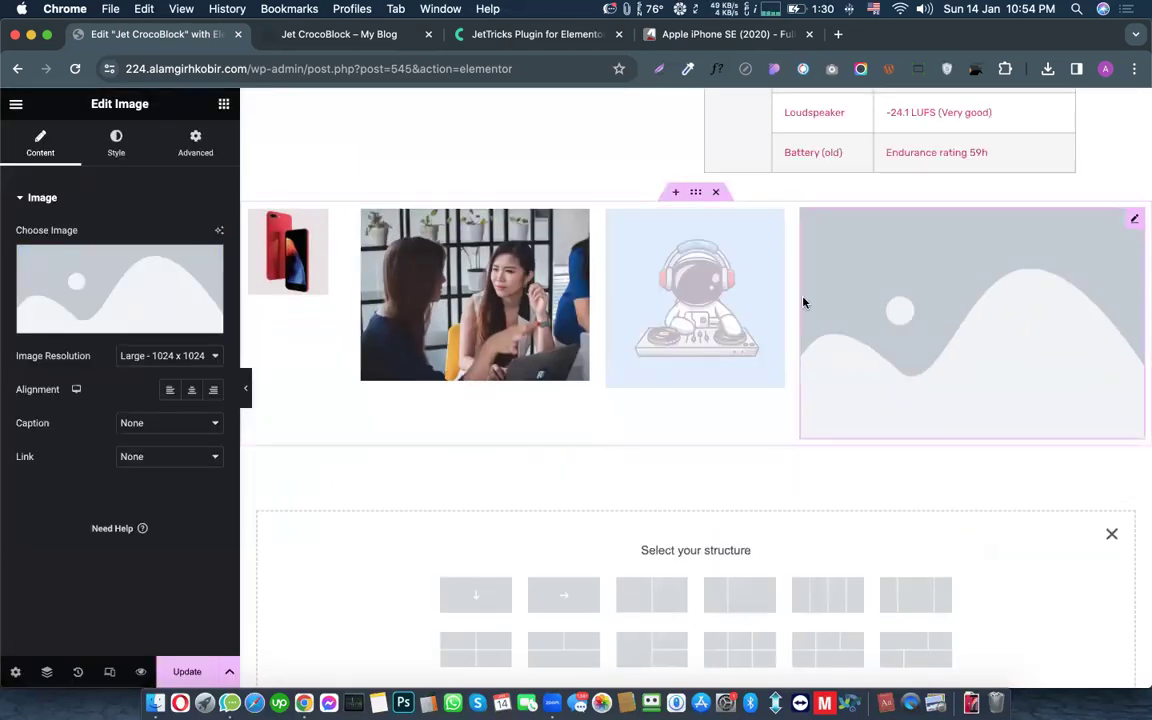
pyautogui.click(140, 264)
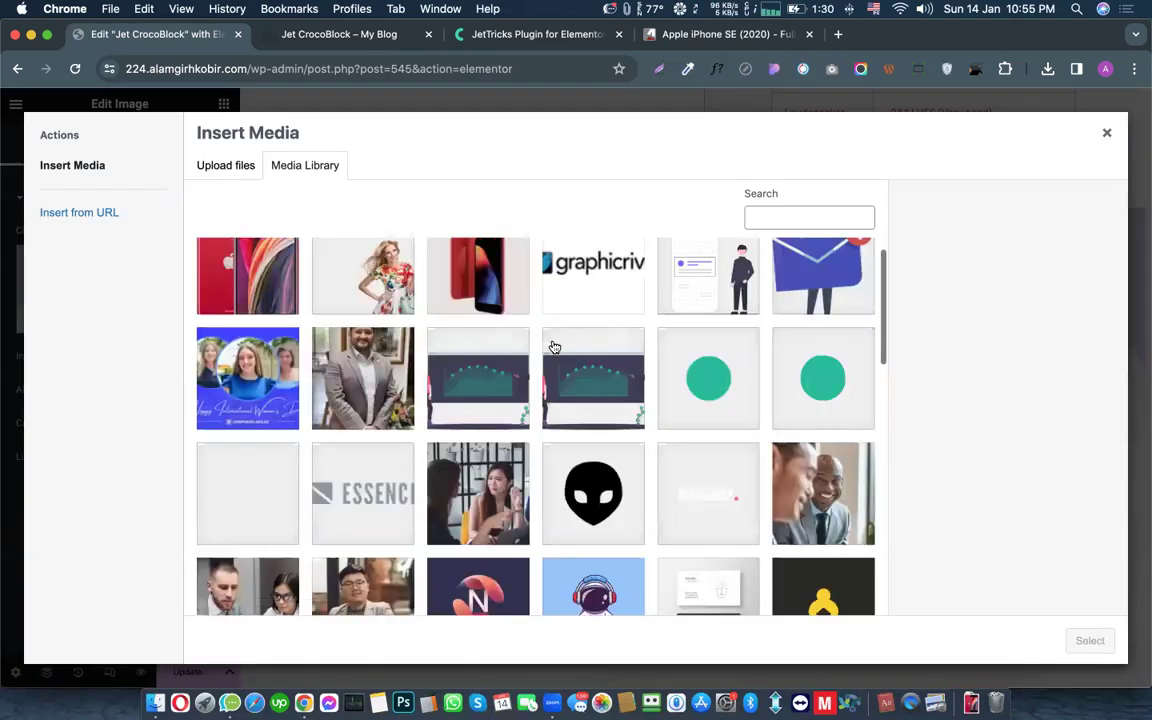
pyautogui.scroll(-5, 550, 345)
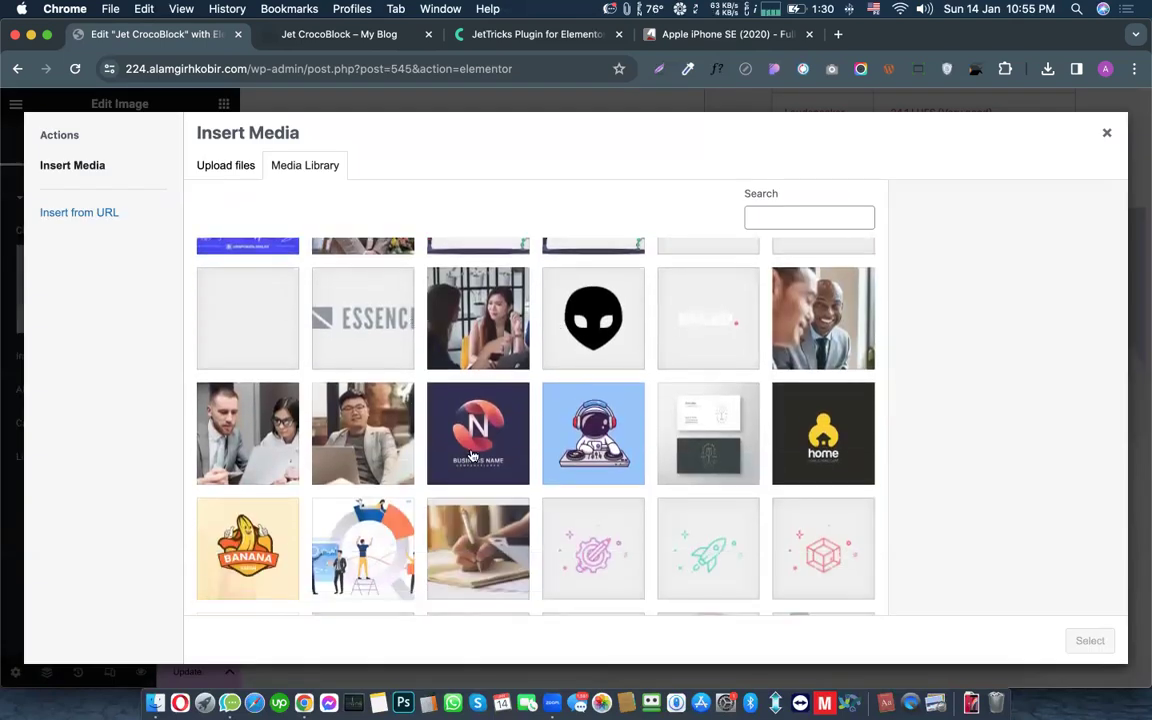
pyautogui.click(473, 455)
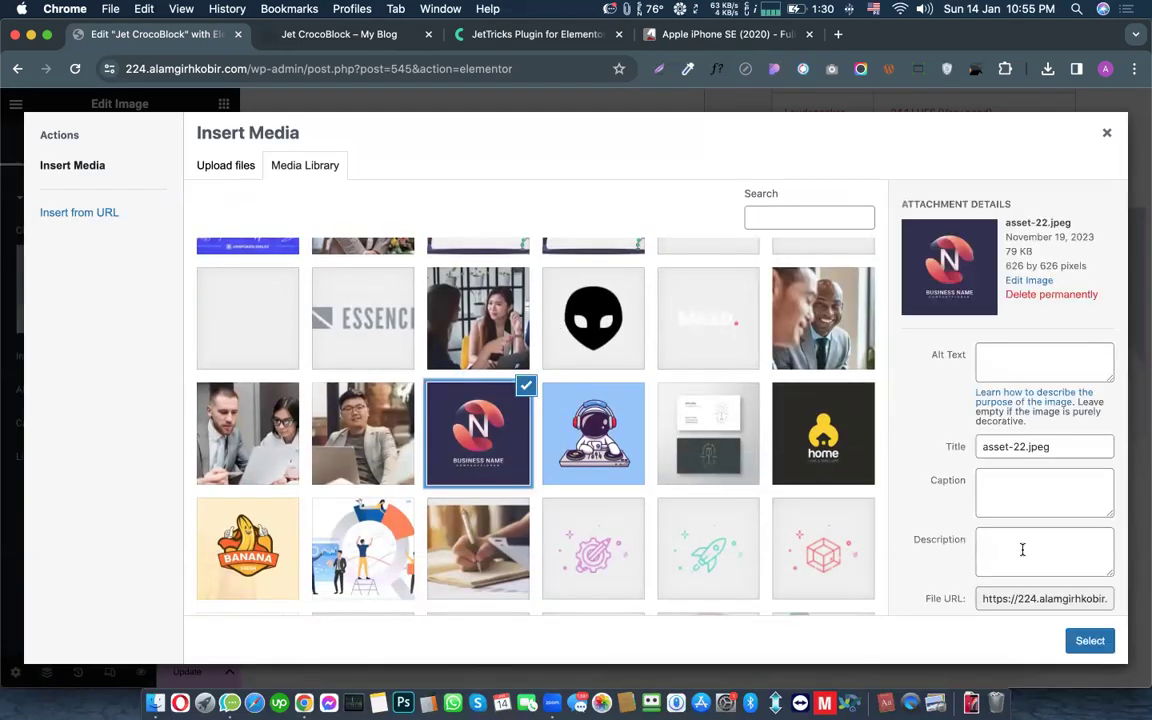
pyautogui.click(1088, 641)
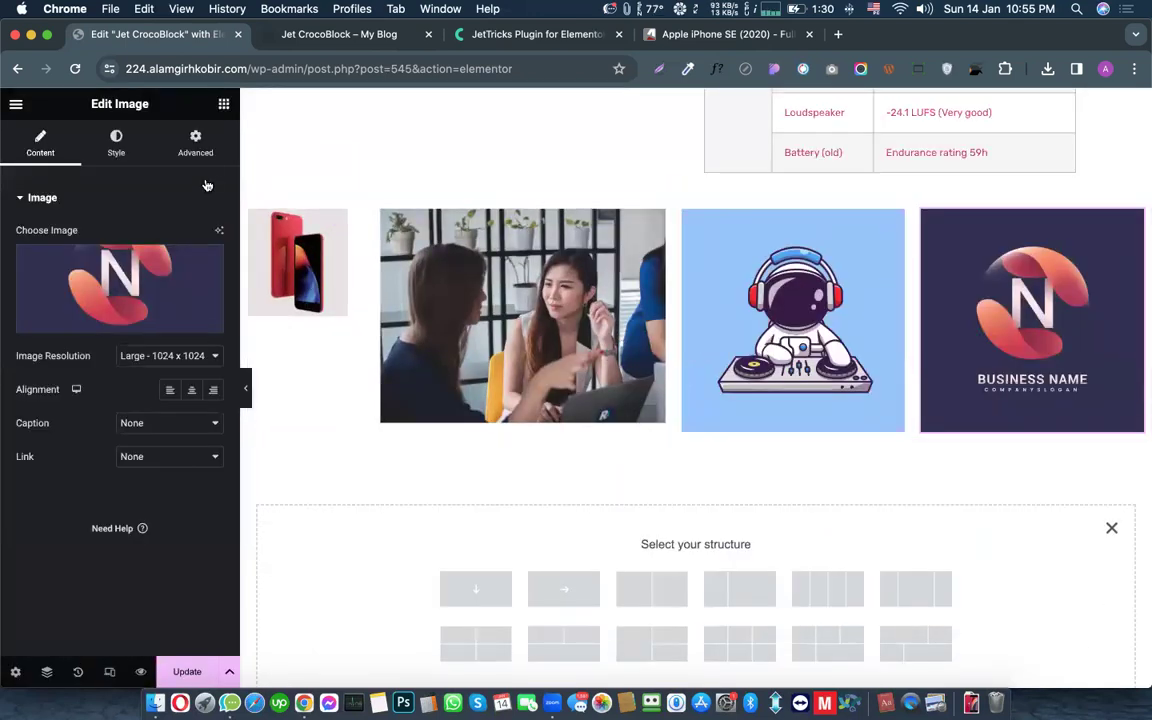
# Step: Add a container inside the image row after the phone picture and duplicate it three times to get four empty containers
pyautogui.click(225, 107)
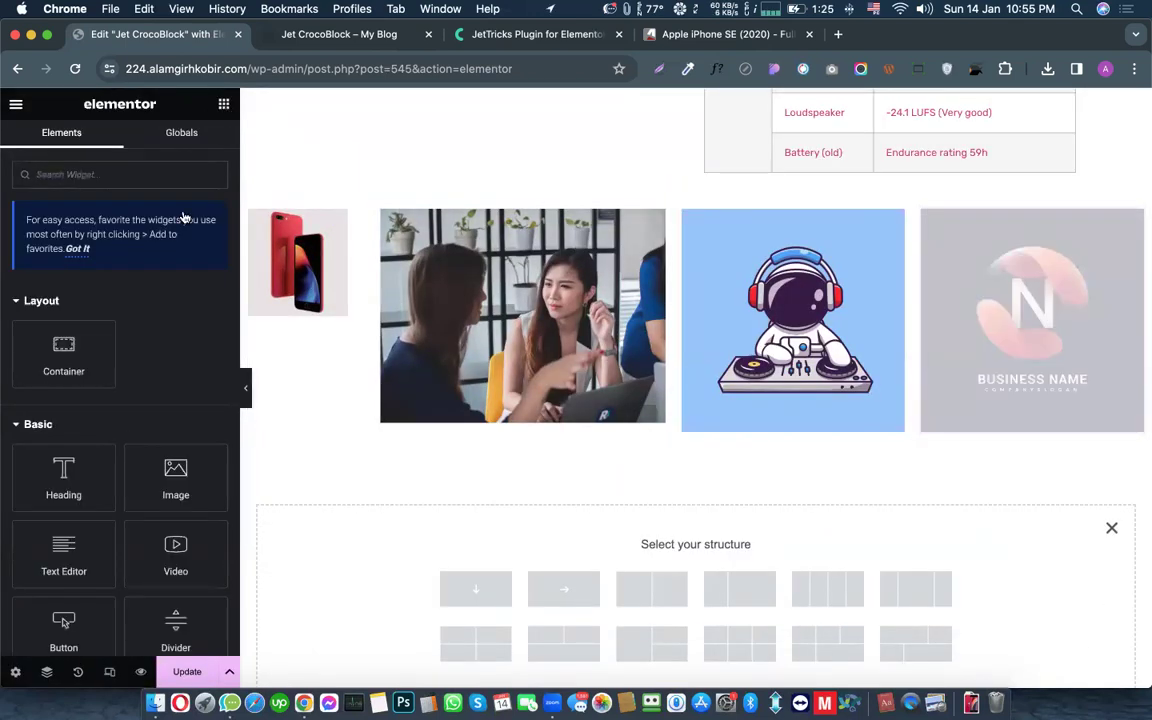
pyautogui.moveTo(436, 278); pyautogui.dragTo(424, 429)
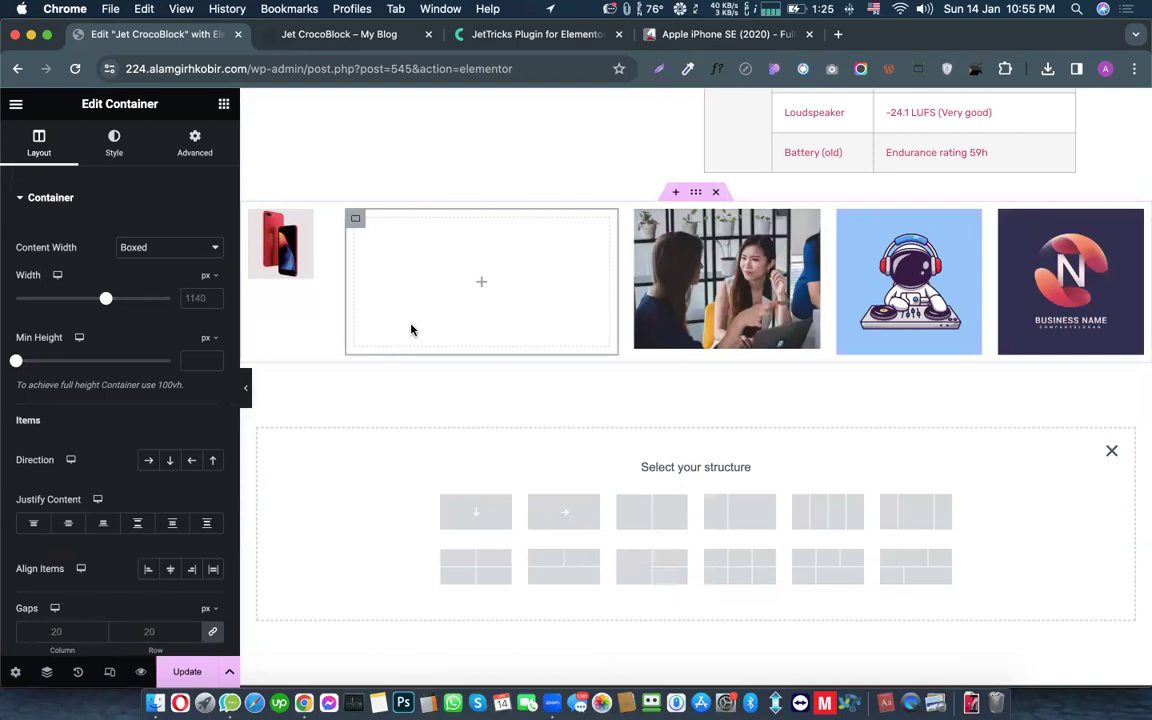
pyautogui.press('super+d')
pyautogui.press('super+d')
pyautogui.press('super+d')
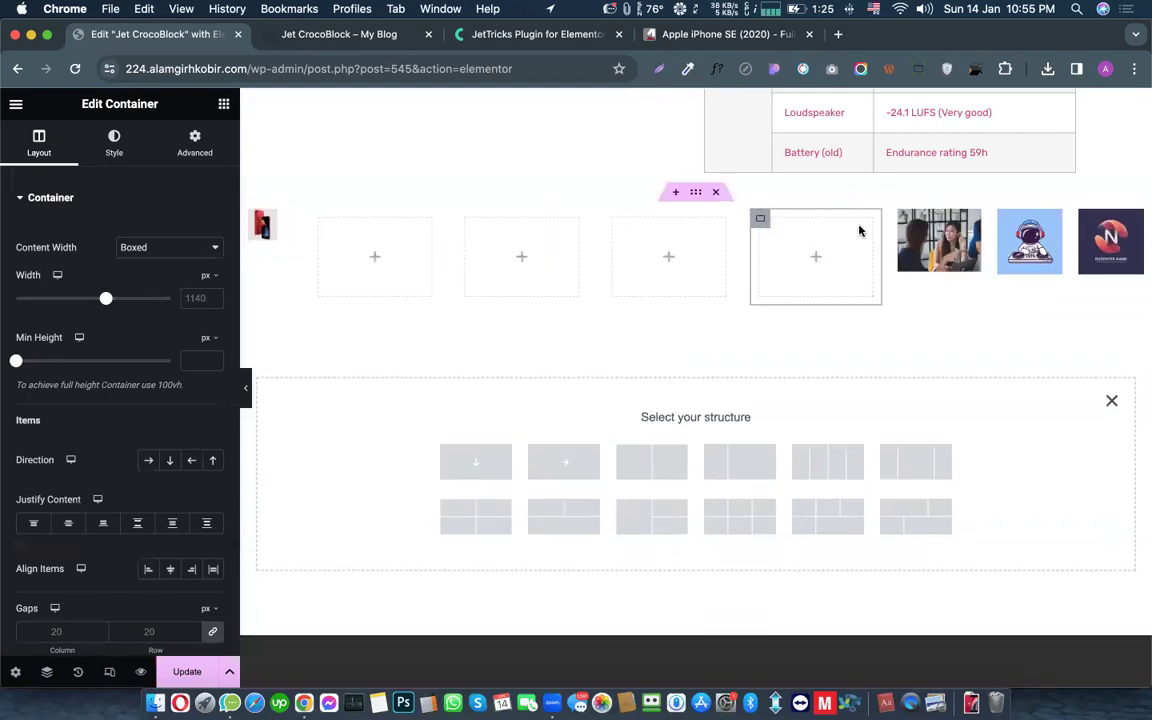
# Step: Delete the office photo, astronaut, N logo and phone images from the row, keeping the four empty containers
pyautogui.rightClick(924, 238)
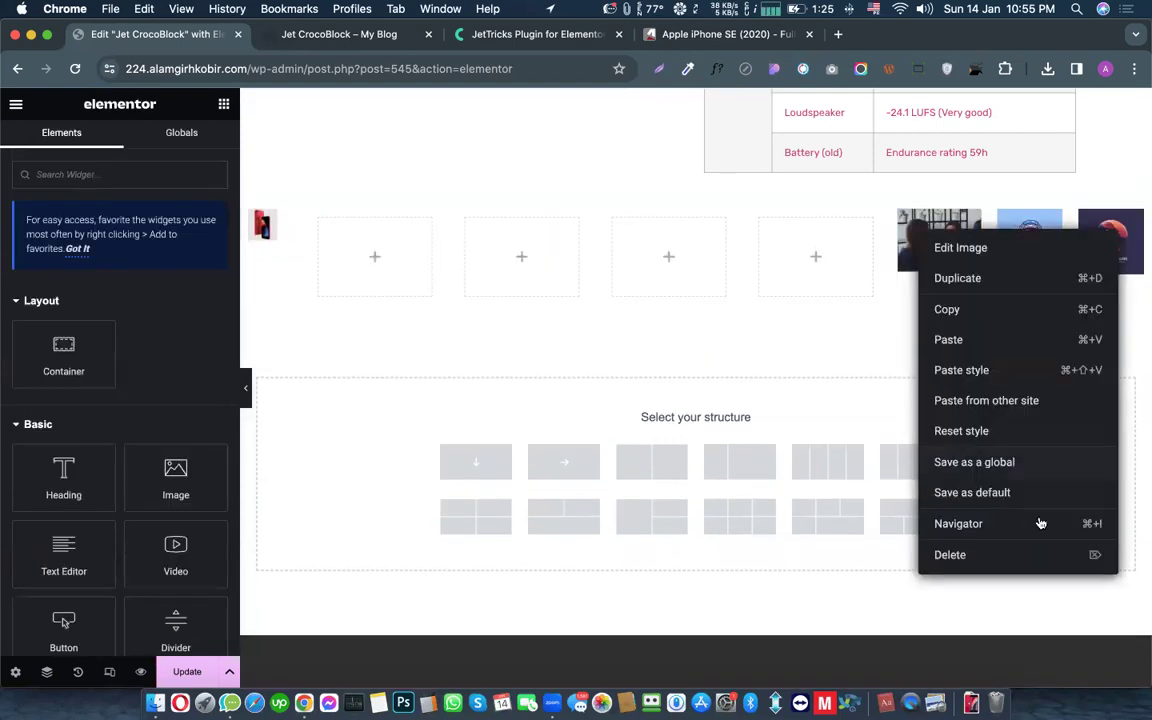
pyautogui.click(1096, 553)
pyautogui.rightClick(1027, 262)
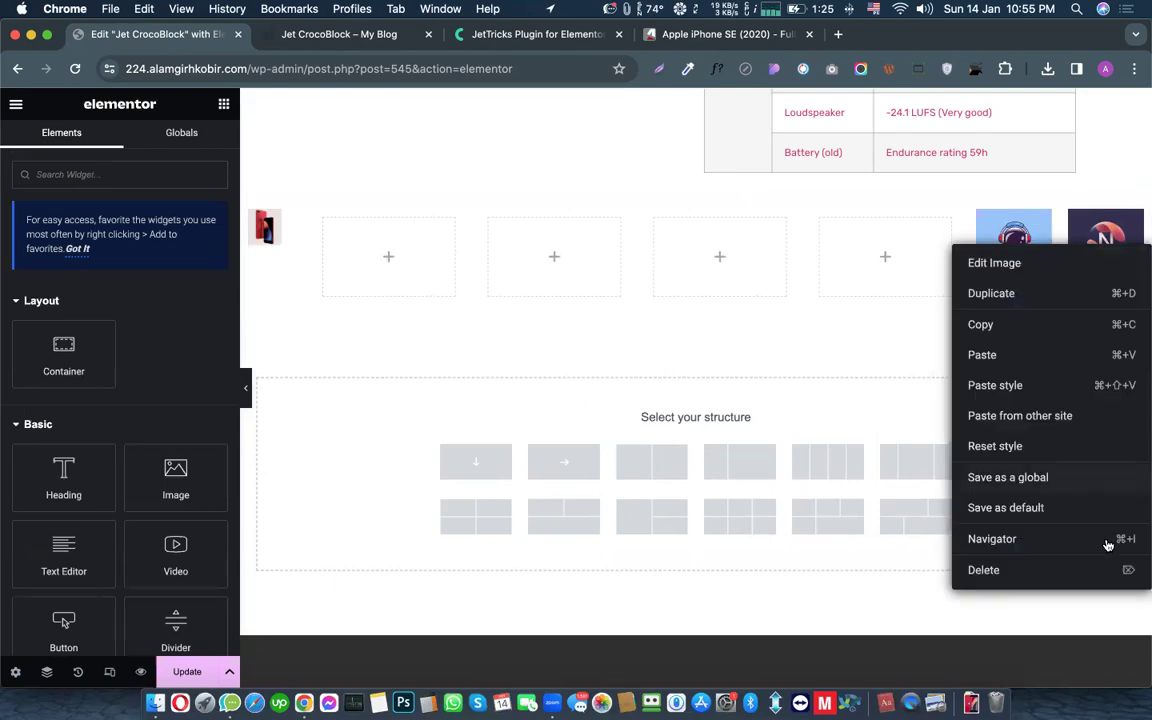
pyautogui.click(1121, 572)
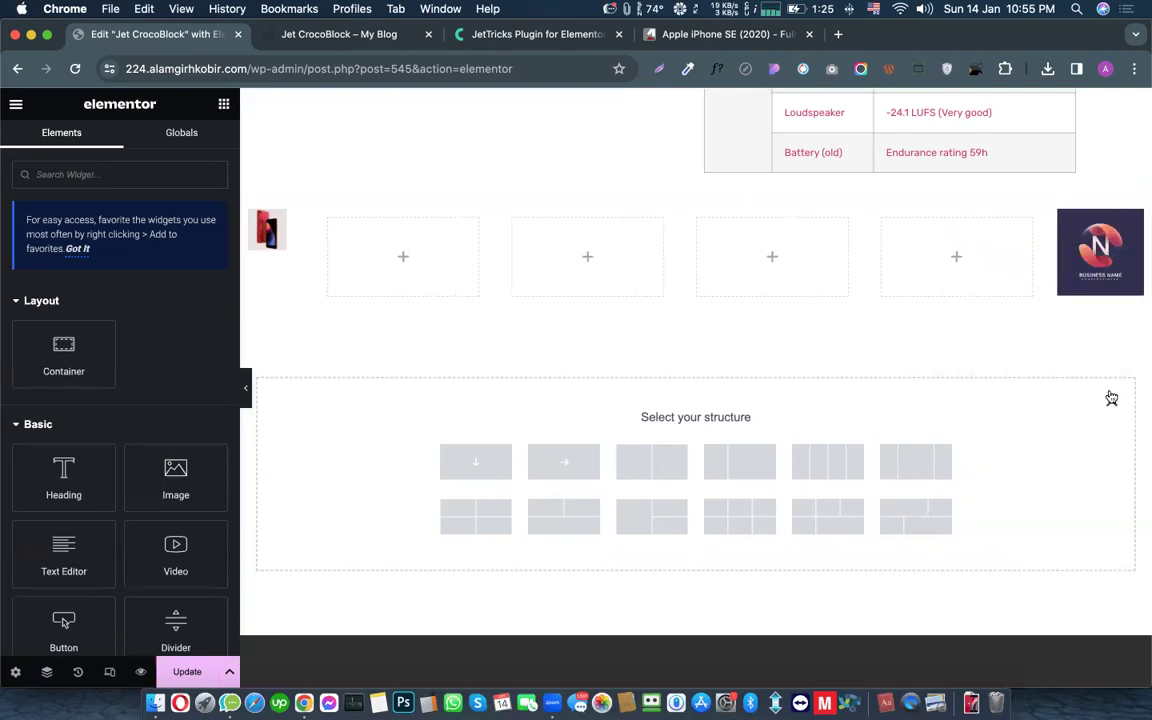
pyautogui.click(1120, 264)
pyautogui.rightClick(1110, 230)
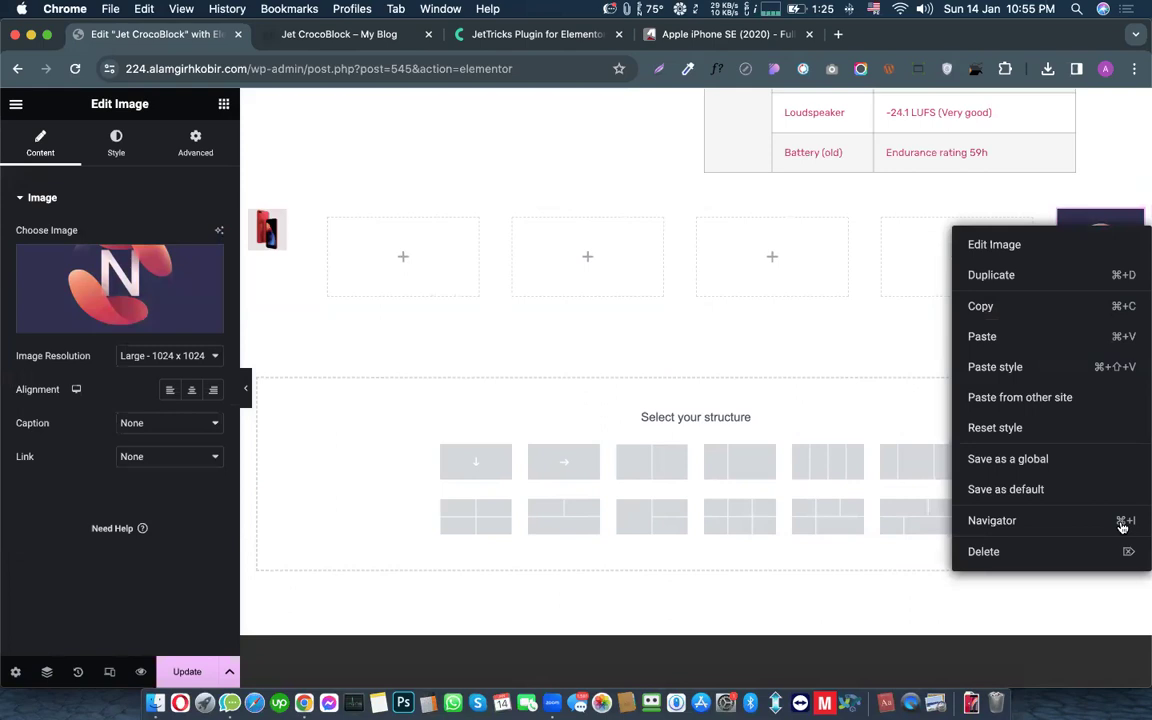
pyautogui.click(1118, 551)
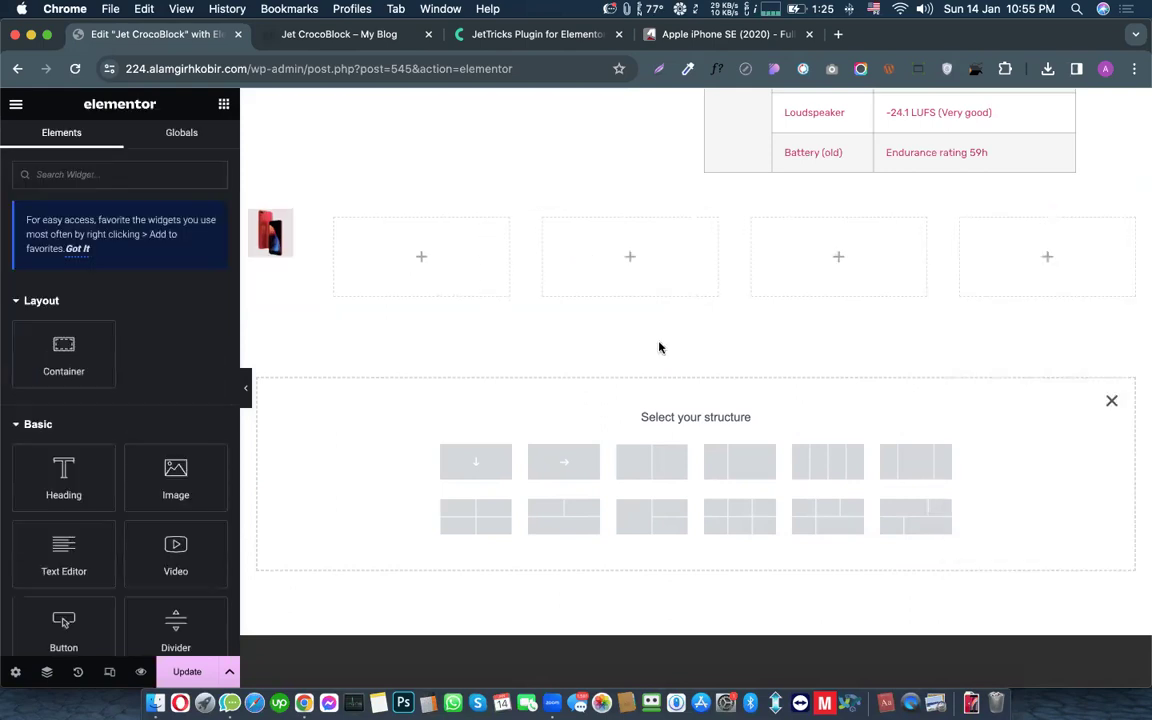
pyautogui.rightClick(284, 224)
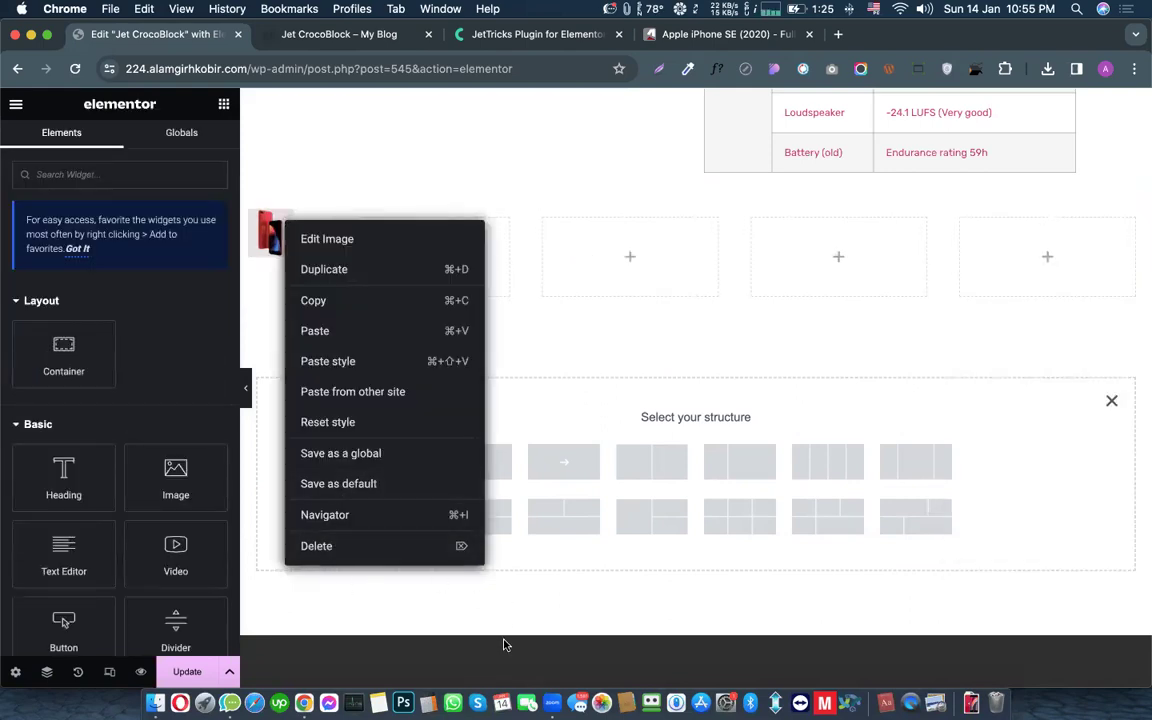
pyautogui.click(420, 545)
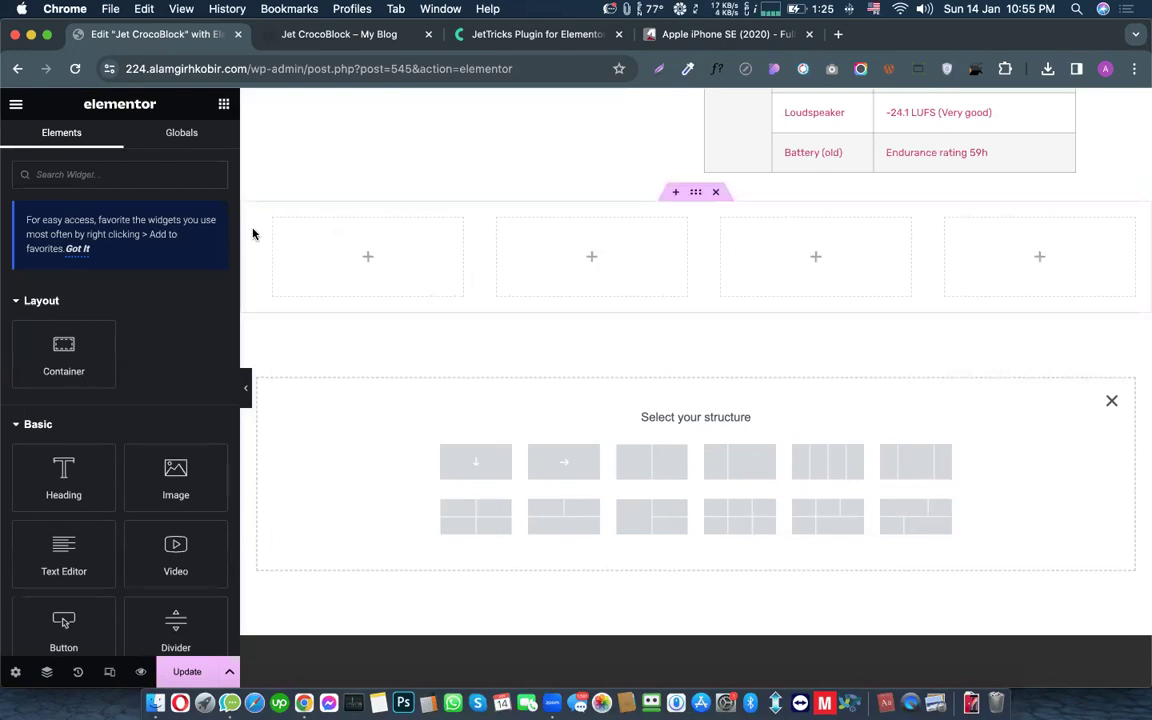
# Step: Give the first inner container a classic background using growth-analytics.png from the media library
pyautogui.click(280, 230)
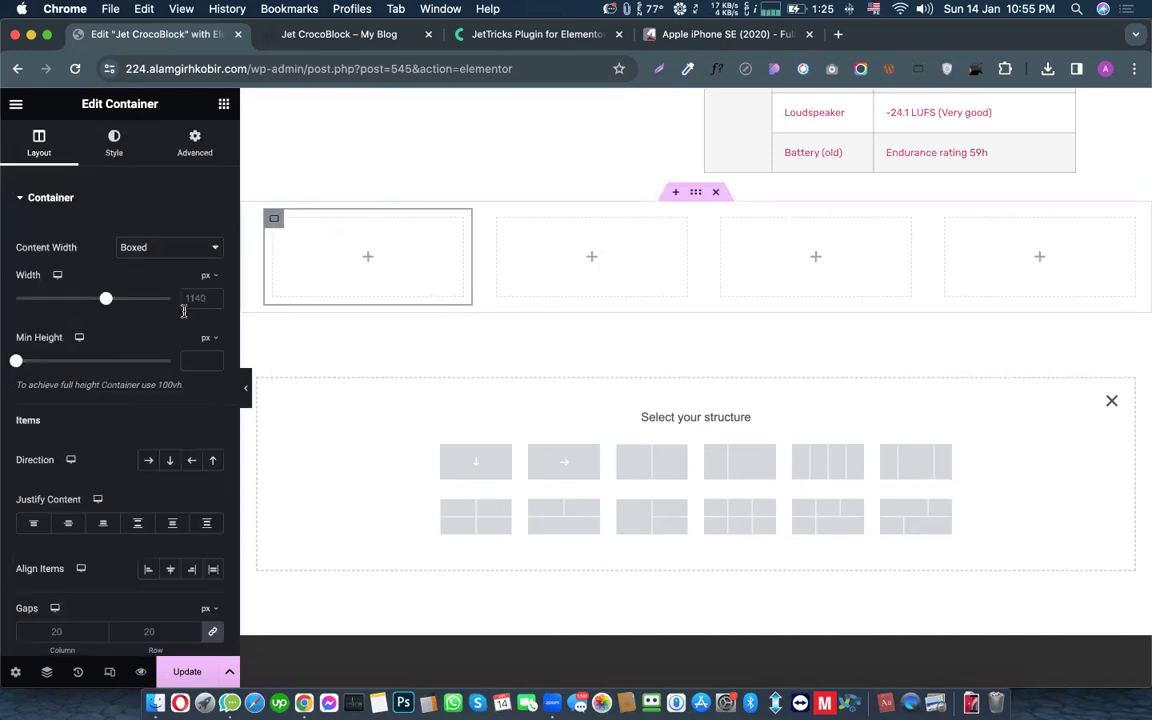
pyautogui.scroll(-1, 105, 280)
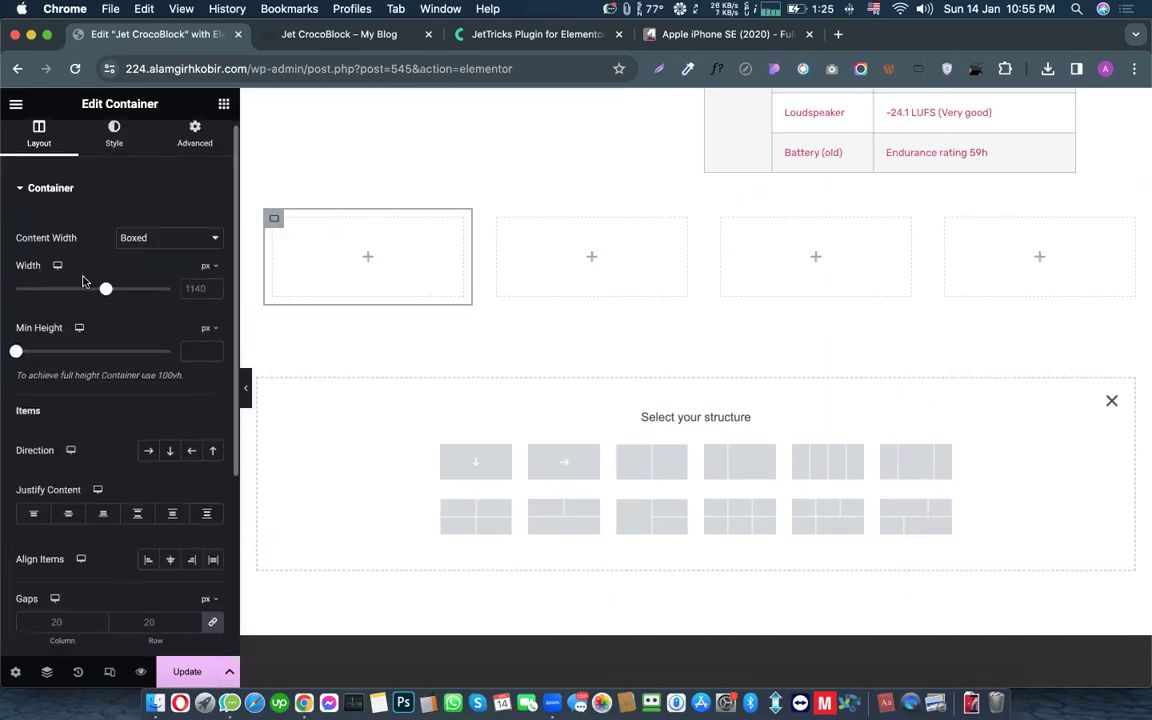
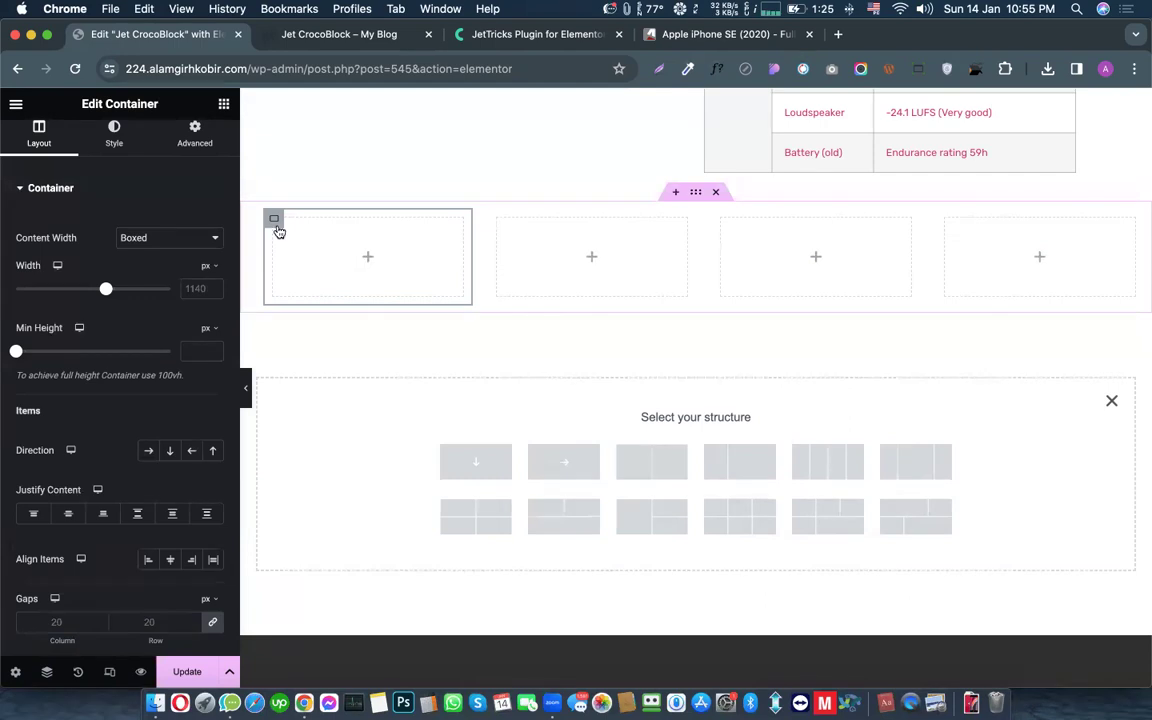
pyautogui.click(114, 143)
pyautogui.click(148, 269)
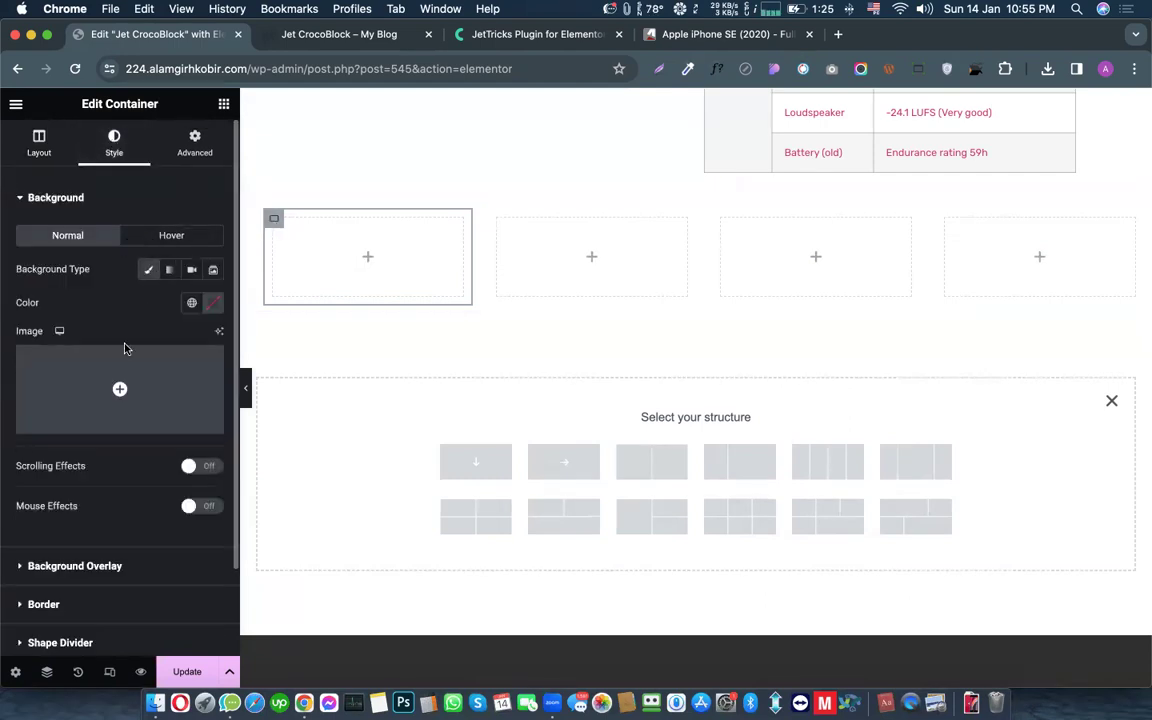
pyautogui.click(124, 365)
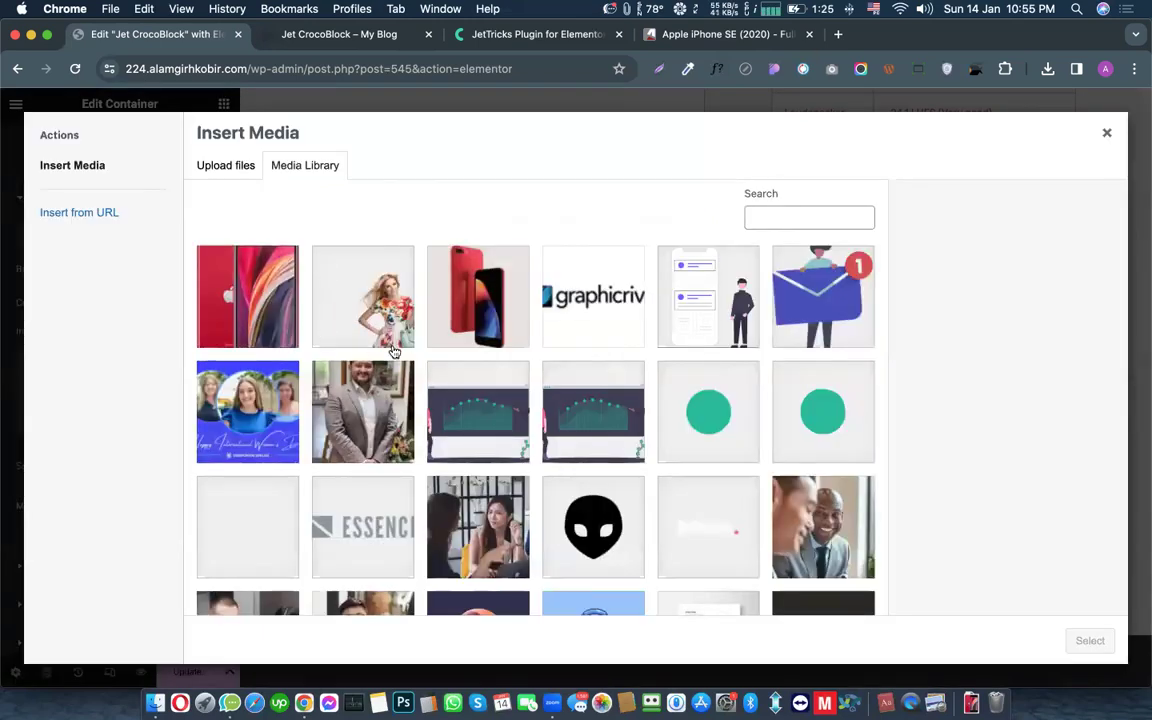
pyautogui.click(463, 400)
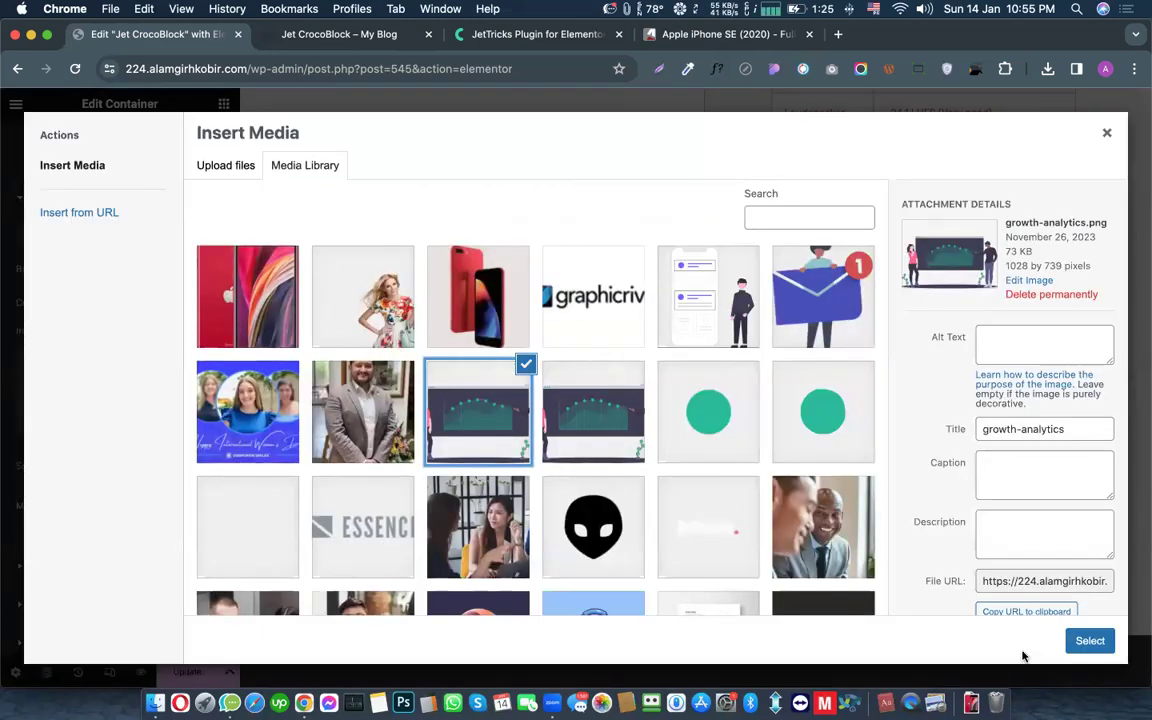
pyautogui.click(1089, 641)
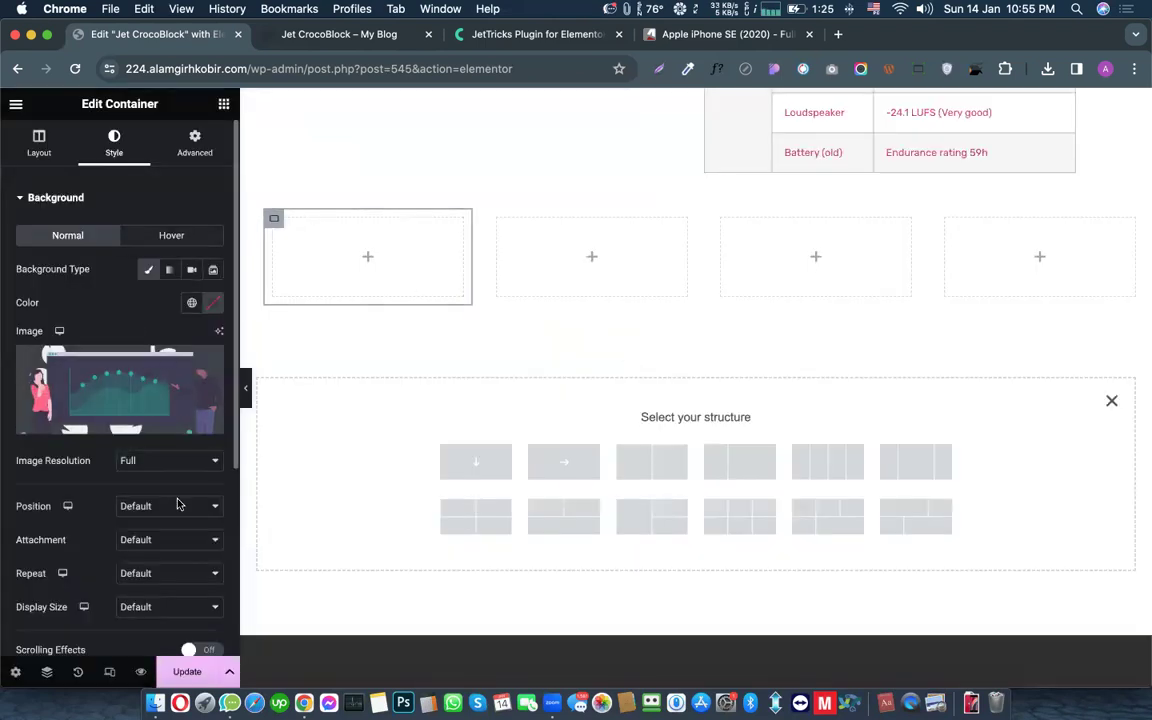
# Step: Set the display size of the first container's background image to Cover, leaving its resolution at Full and position at Default
pyautogui.click(153, 460)
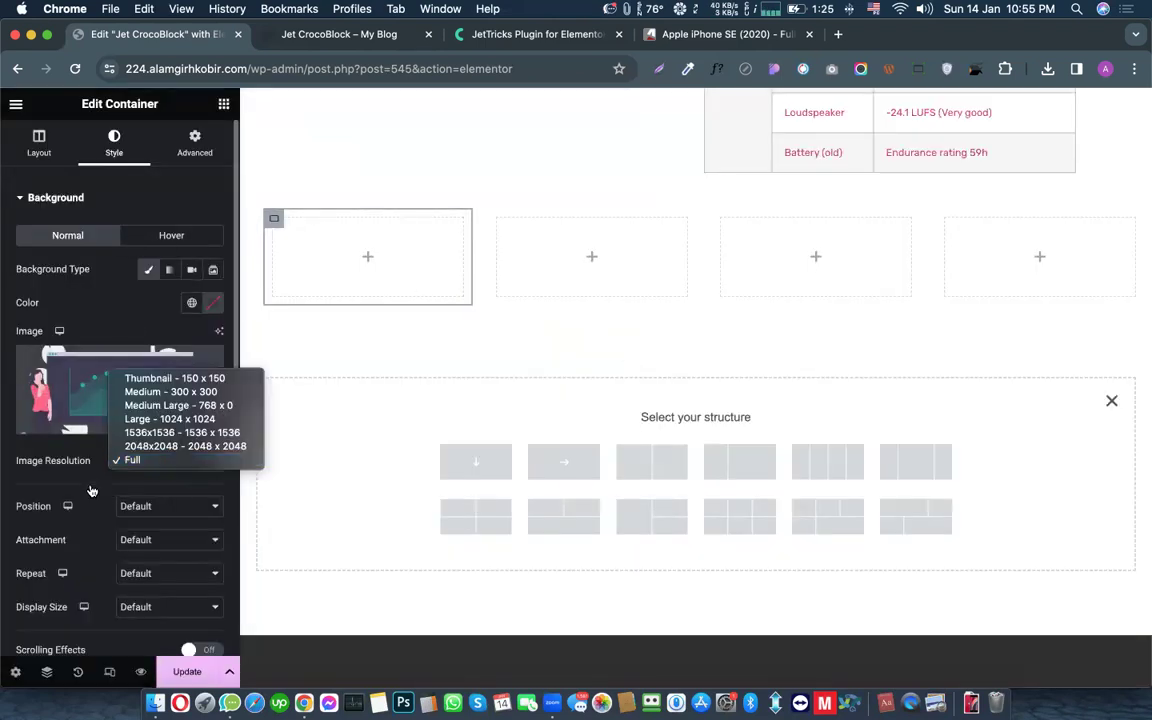
pyautogui.click(129, 507)
pyautogui.click(145, 512)
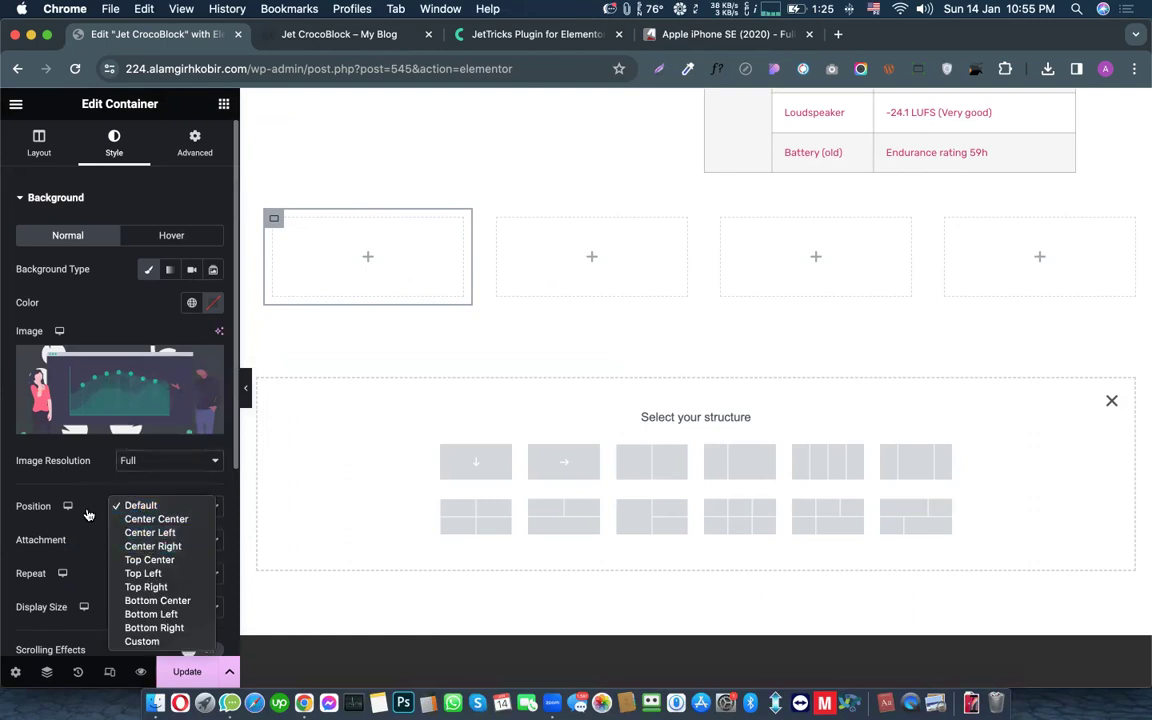
pyautogui.click(140, 505)
pyautogui.scroll(-3, 146, 453)
pyautogui.click(170, 432)
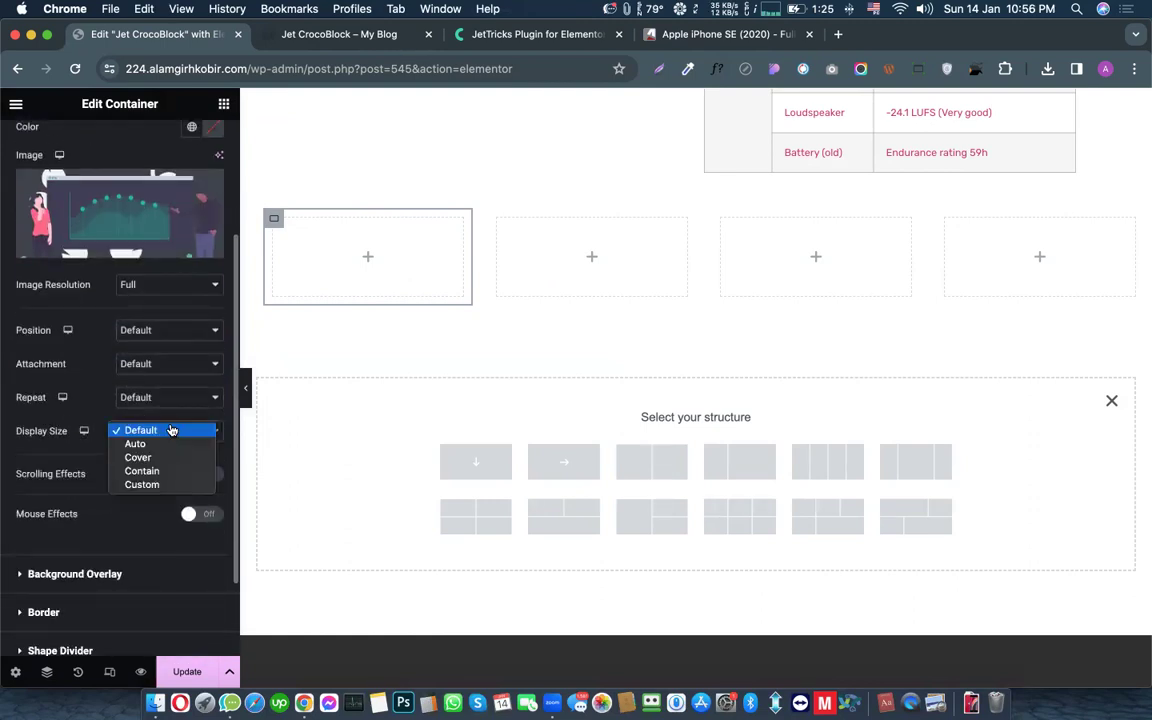
pyautogui.click(140, 457)
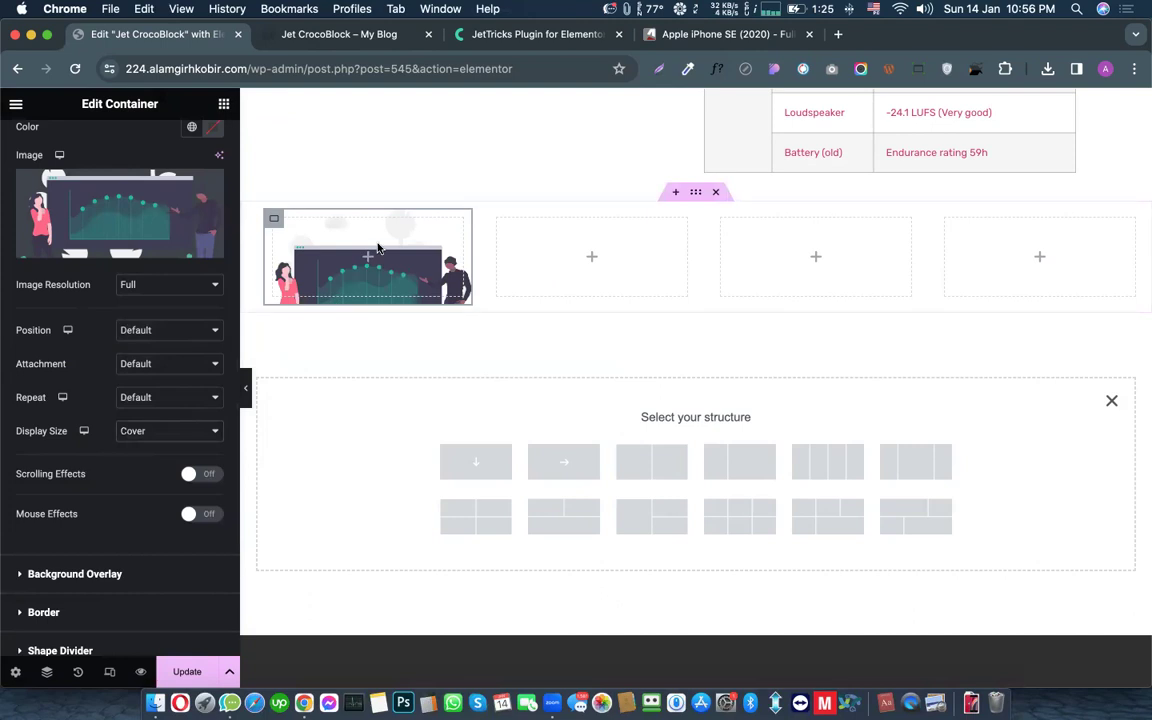
pyautogui.scroll(3, 140, 215)
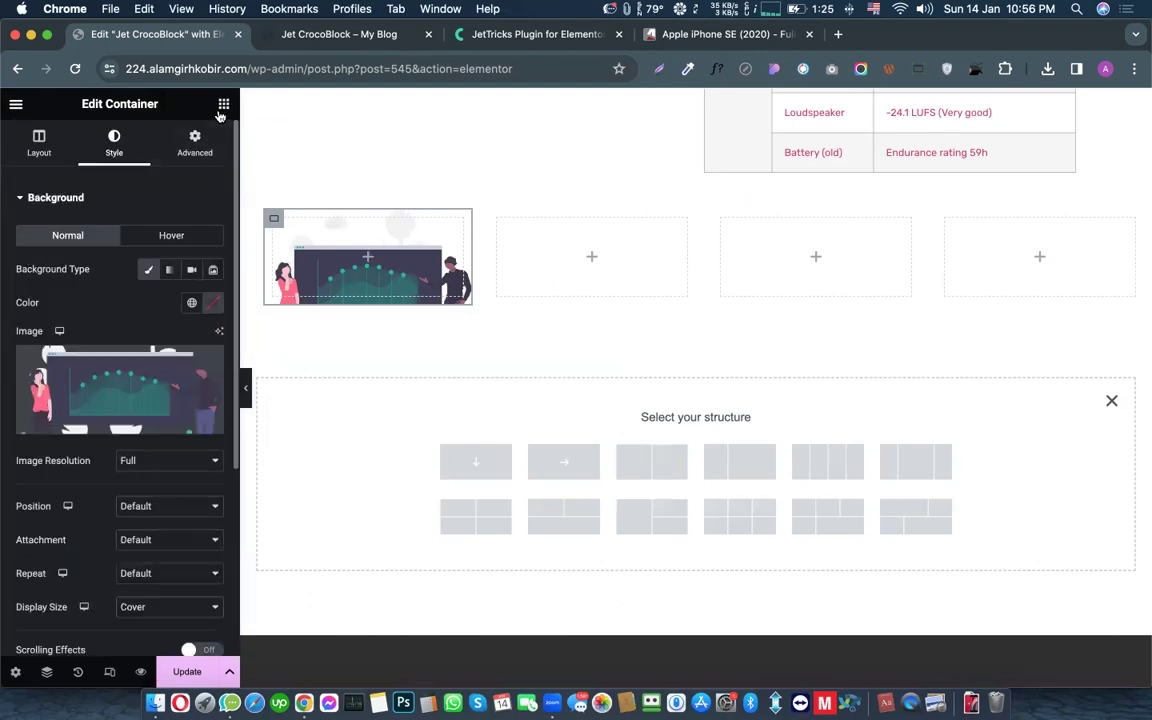
# Step: Add a Spacer widget inside the first container and set its space to 160 px
pyautogui.click(224, 104)
pyautogui.scroll(-3, 100, 400)
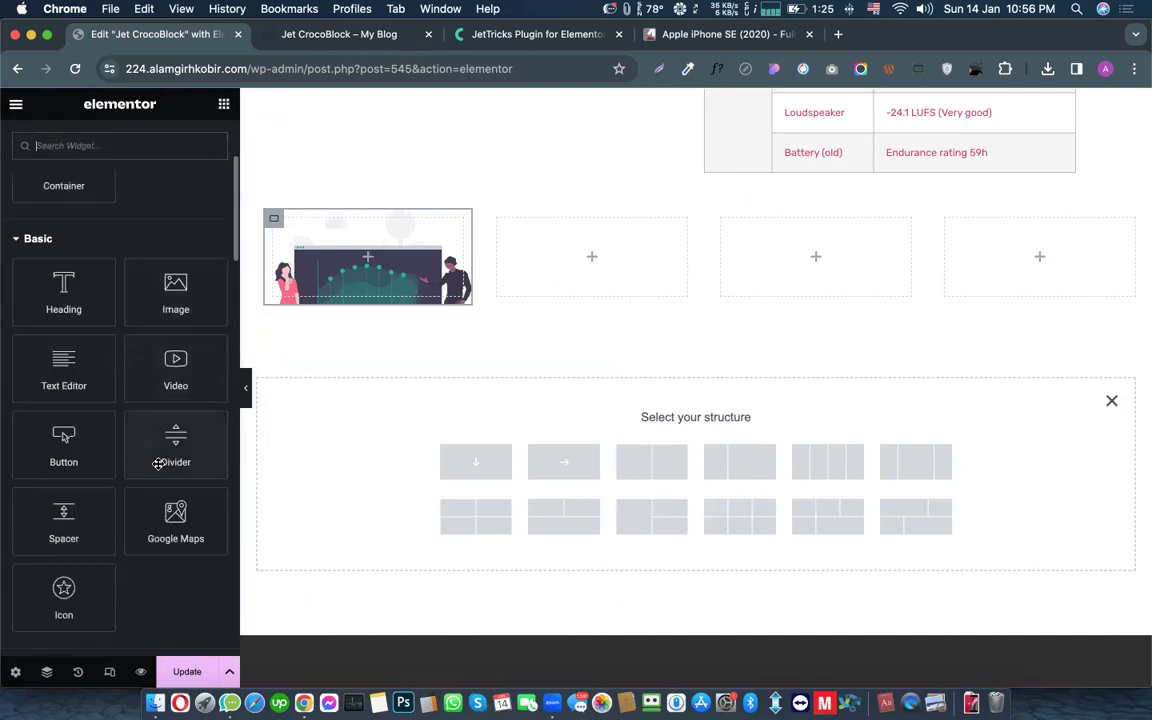
pyautogui.moveTo(70, 514); pyautogui.dragTo(378, 249)
pyautogui.moveTo(26, 256); pyautogui.dragTo(55, 256)
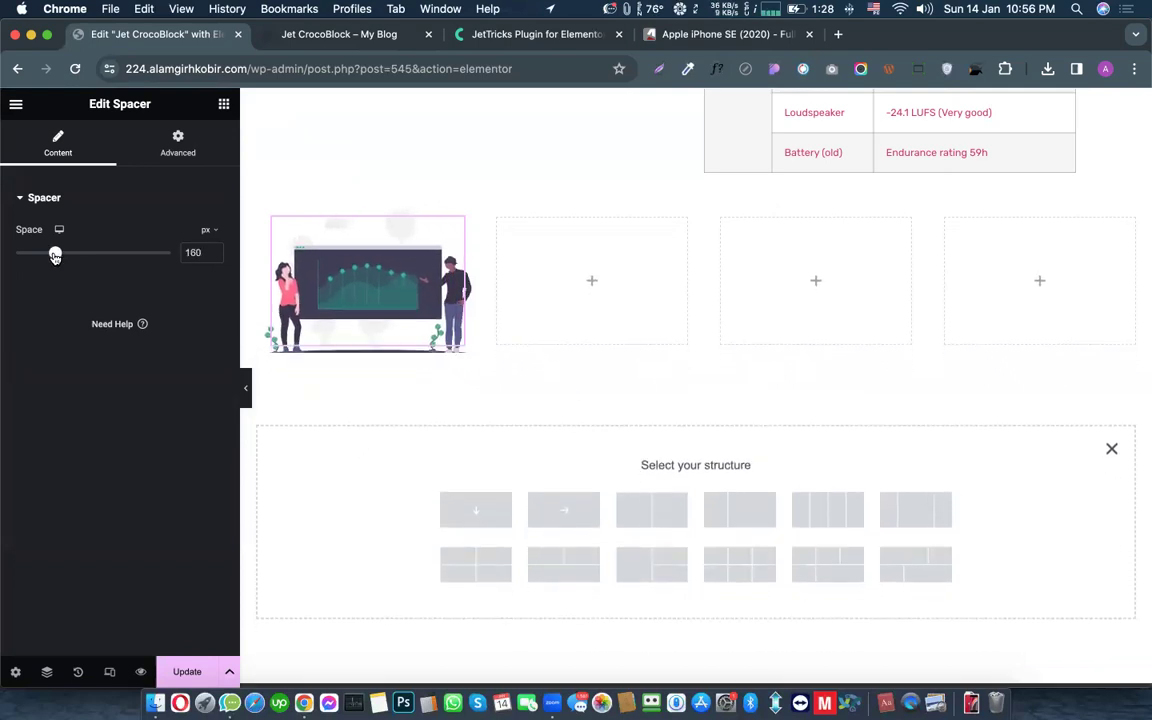
# Step: Copy the spacer from the first container into the other three containers of the row
pyautogui.rightClick(399, 251)
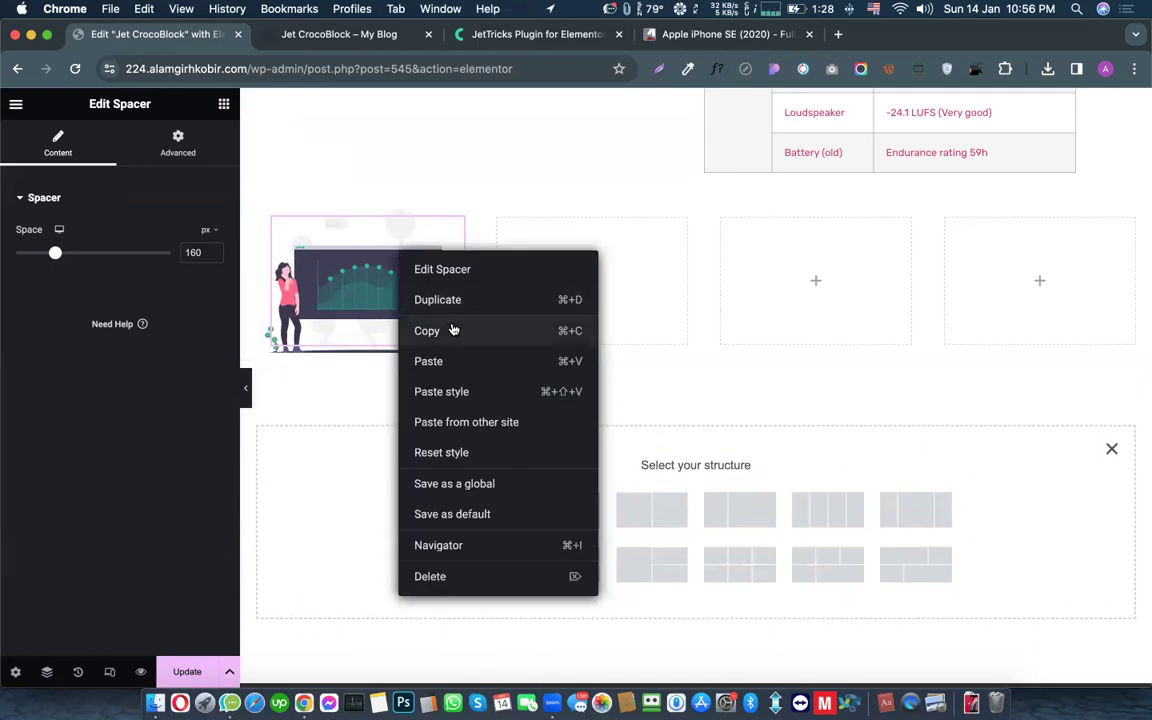
pyautogui.click(452, 330)
pyautogui.rightClick(576, 262)
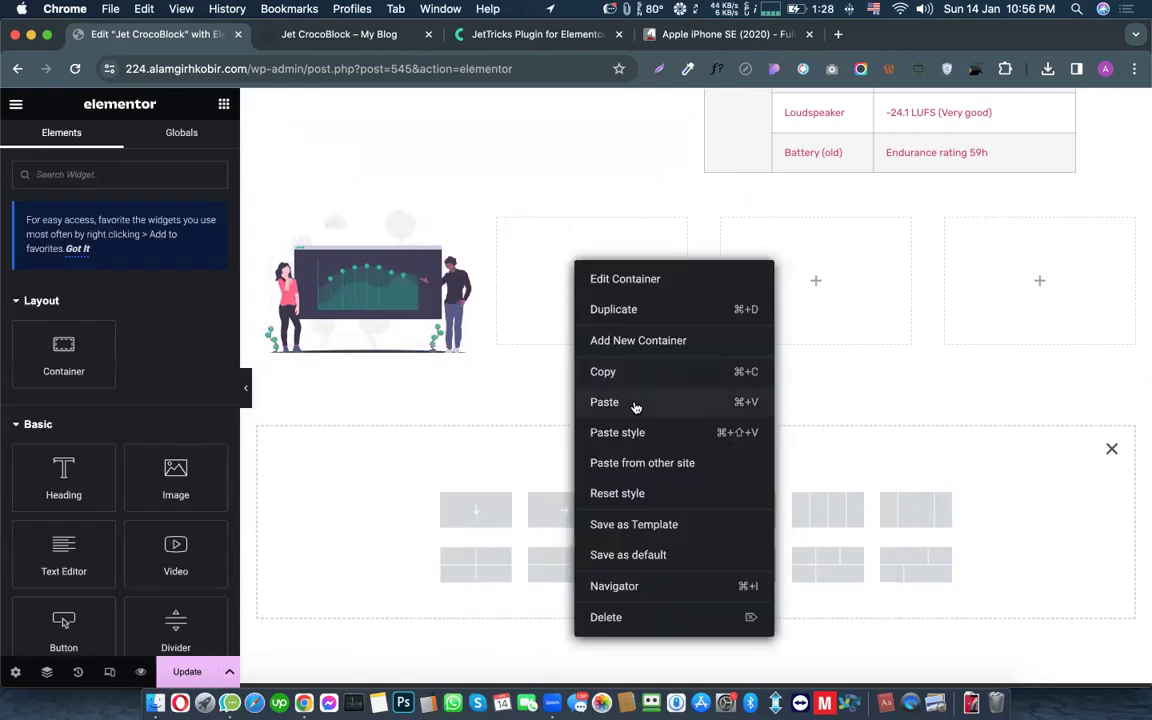
pyautogui.press('super+v')
pyautogui.rightClick(771, 275)
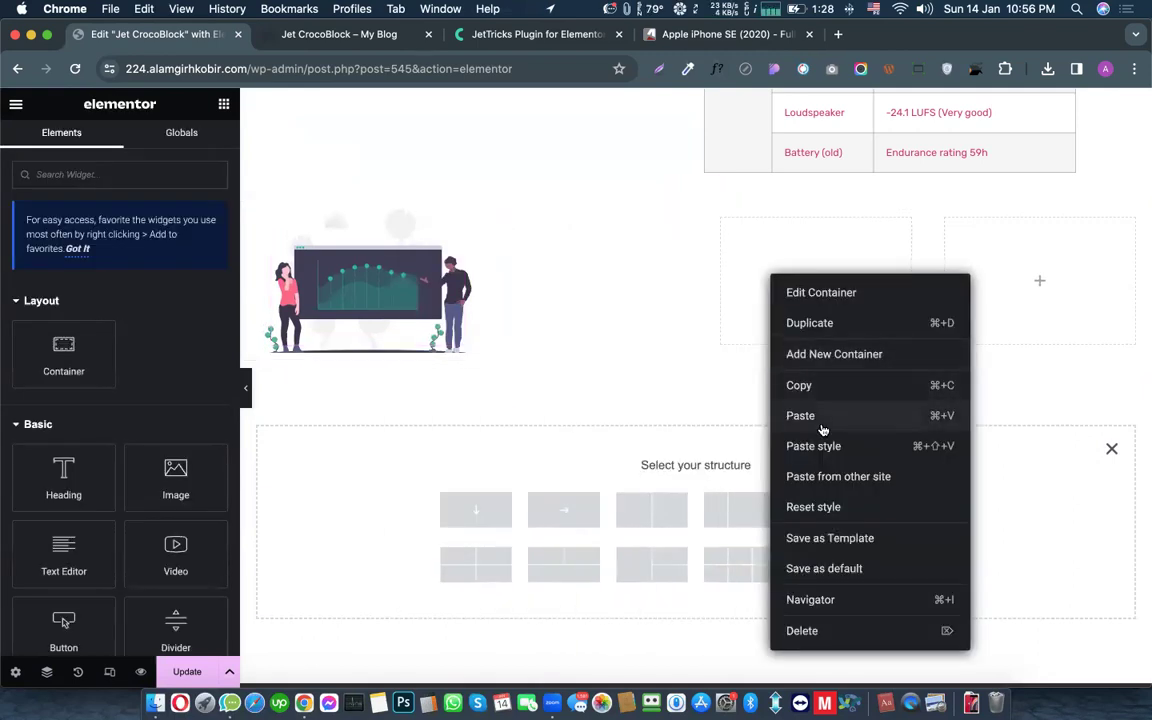
pyautogui.click(843, 404)
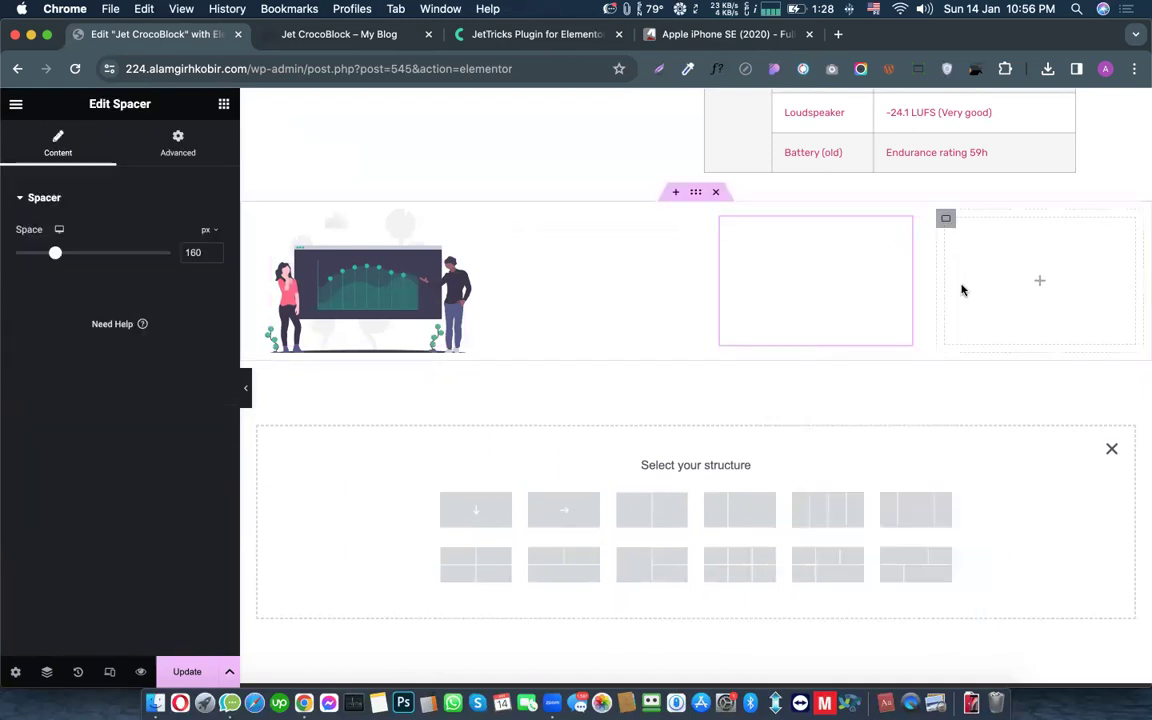
pyautogui.rightClick(995, 382)
pyautogui.click(985, 427)
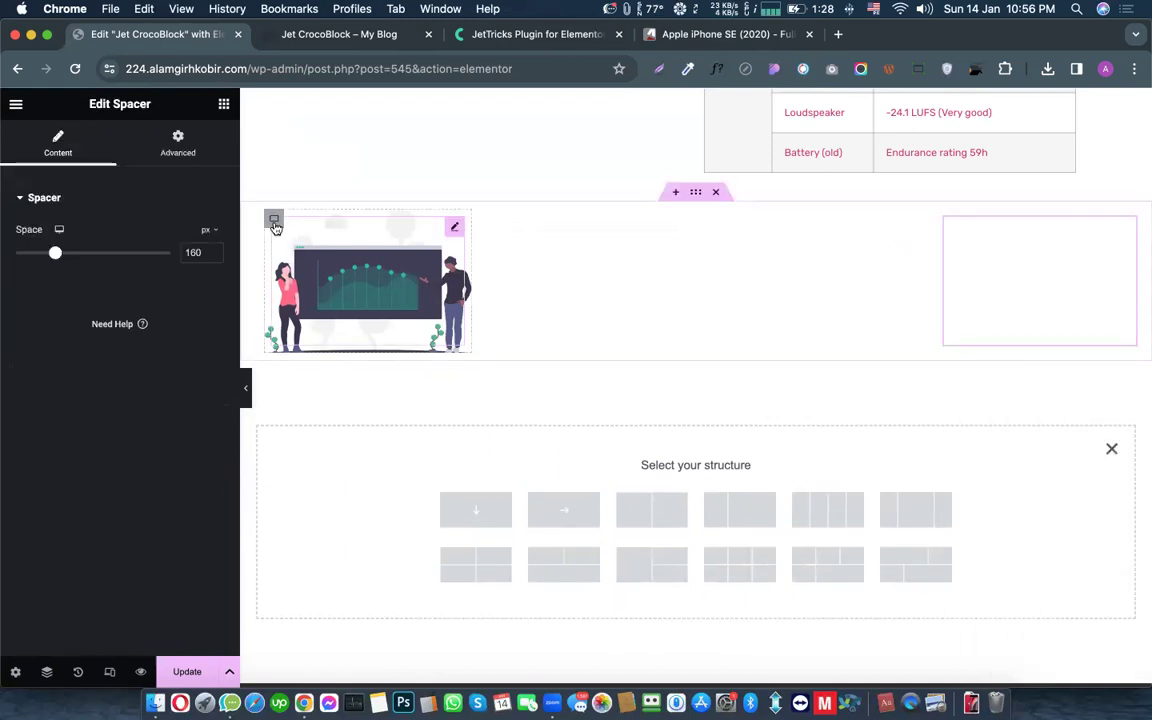
# Step: Copy the first container and apply its background style to the other three containers of the row
pyautogui.rightClick(276, 223)
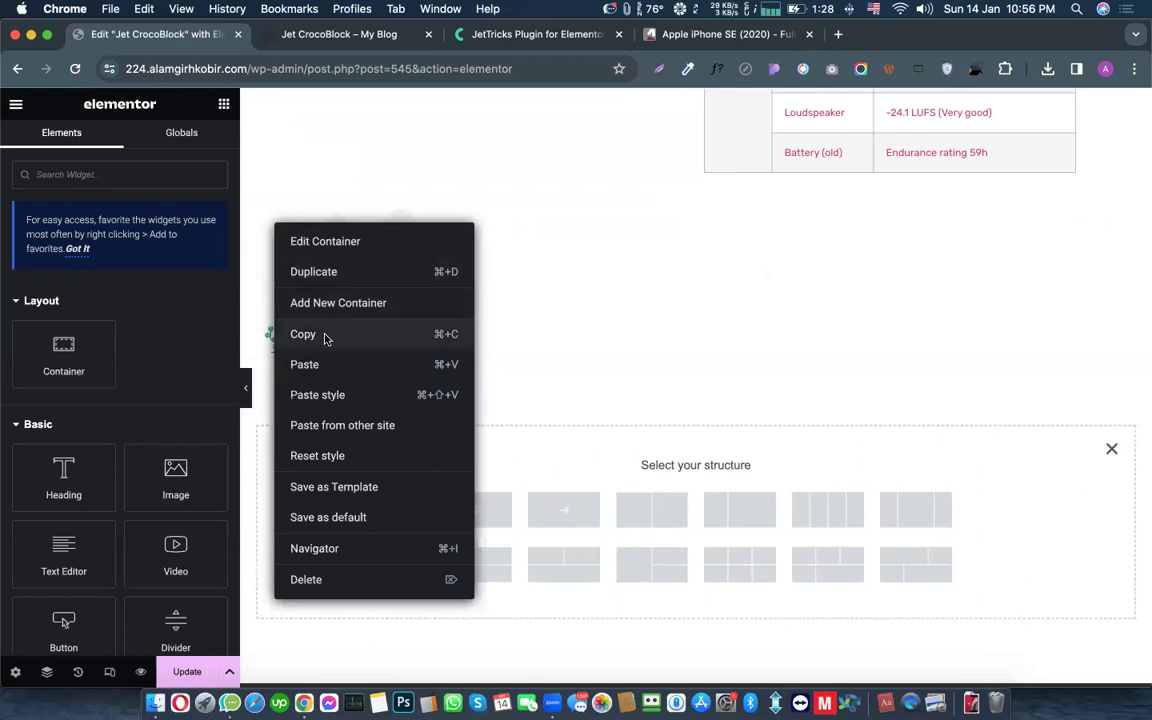
pyautogui.click(325, 338)
pyautogui.rightClick(490, 214)
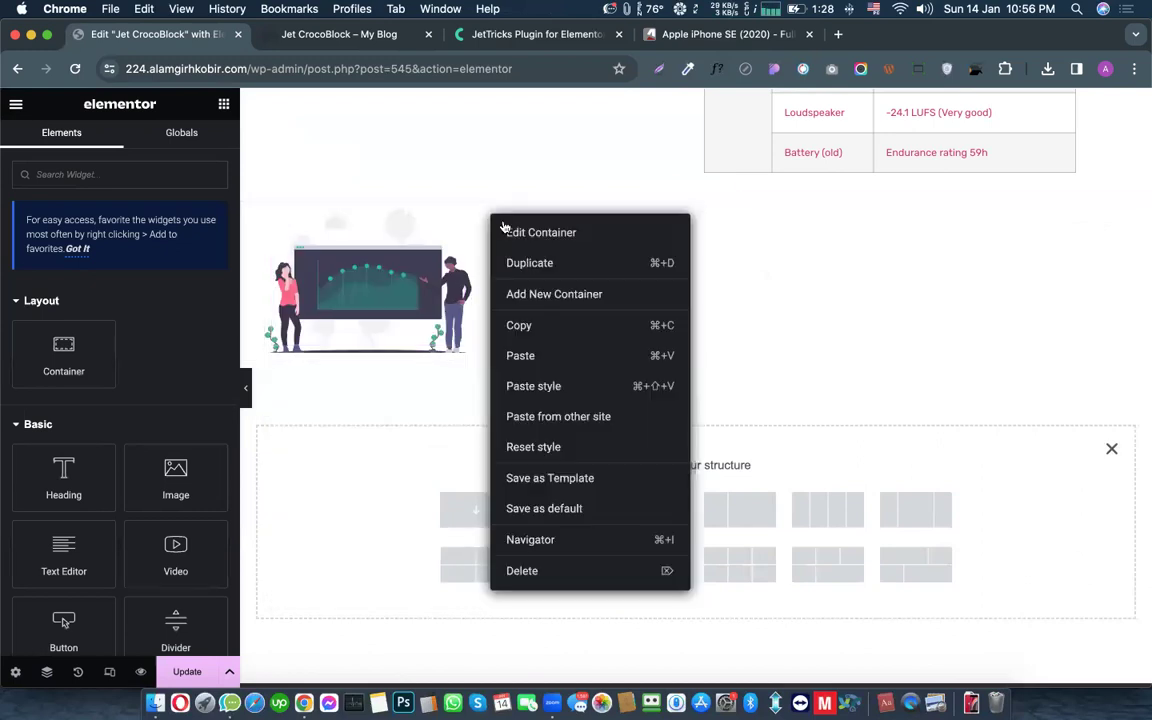
pyautogui.click(540, 357)
pyautogui.rightClick(722, 220)
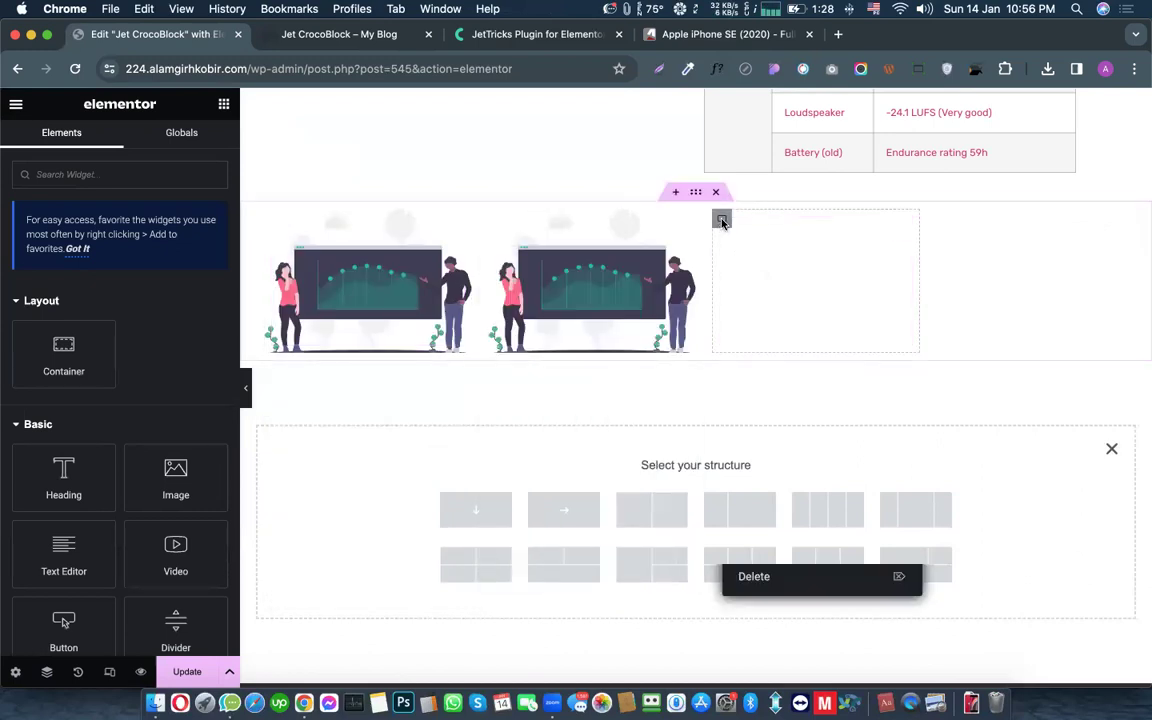
pyautogui.click(750, 357)
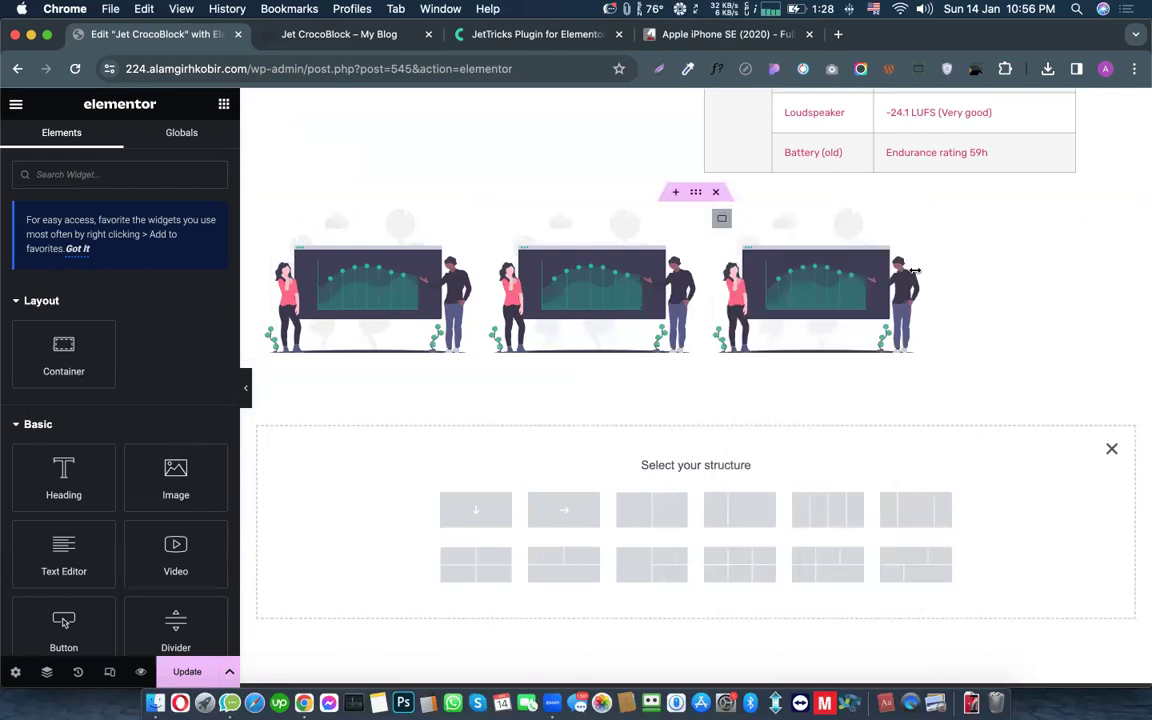
pyautogui.rightClick(938, 224)
pyautogui.click(928, 363)
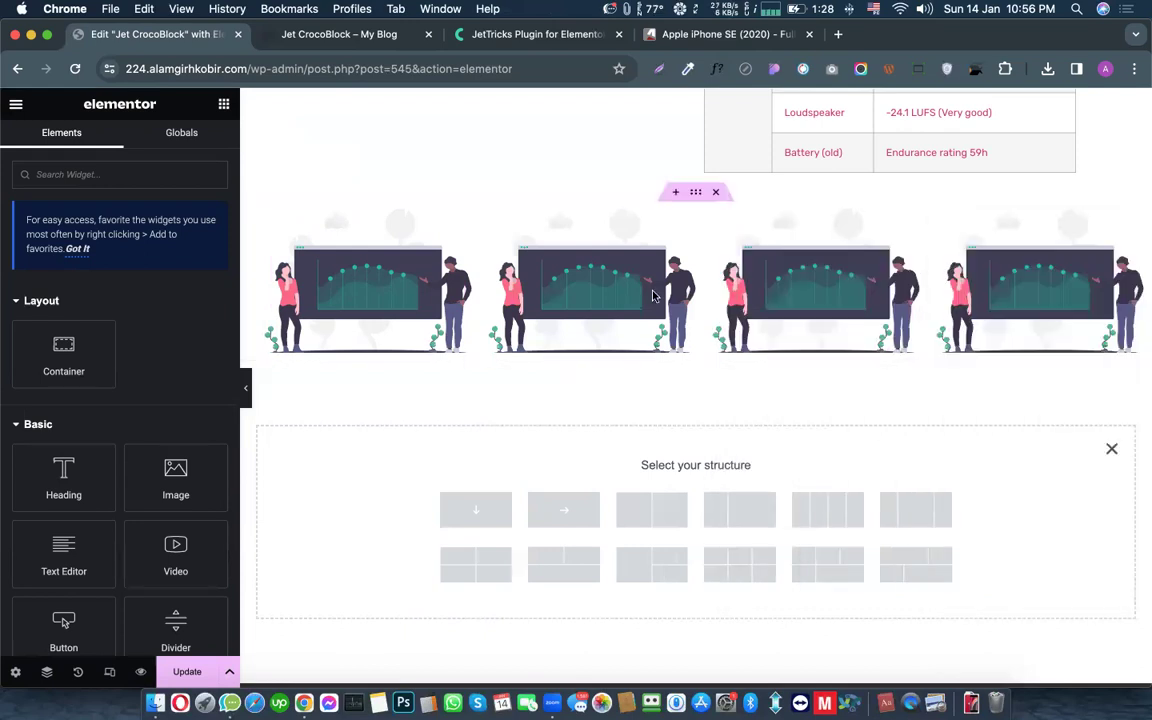
# Step: Replace the second container's background image with the photo of the women talking in an office
pyautogui.click(496, 221)
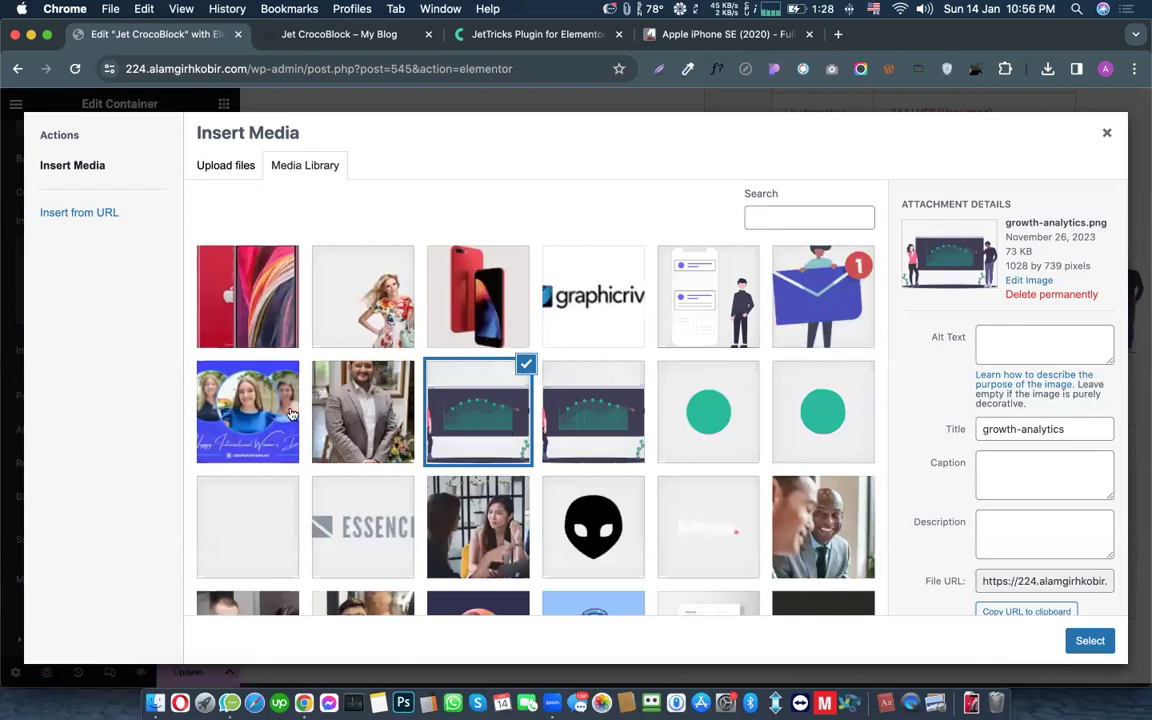
pyautogui.scroll(-2, 572, 487)
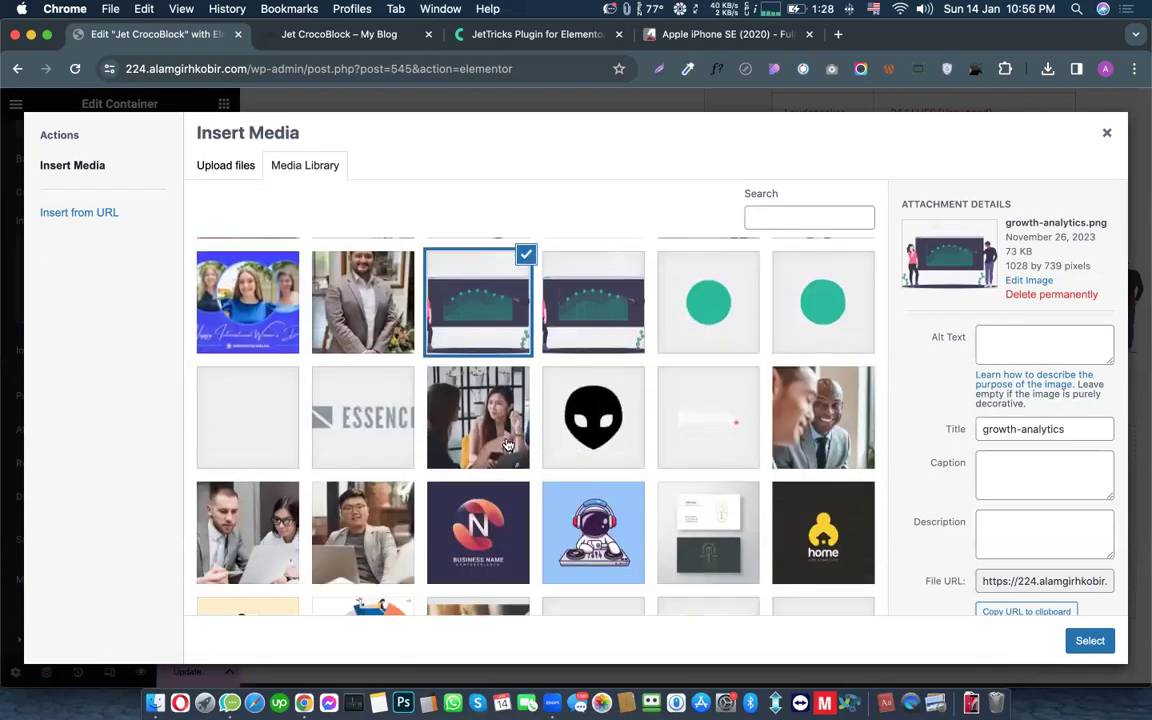
pyautogui.click(478, 417)
pyautogui.click(1089, 641)
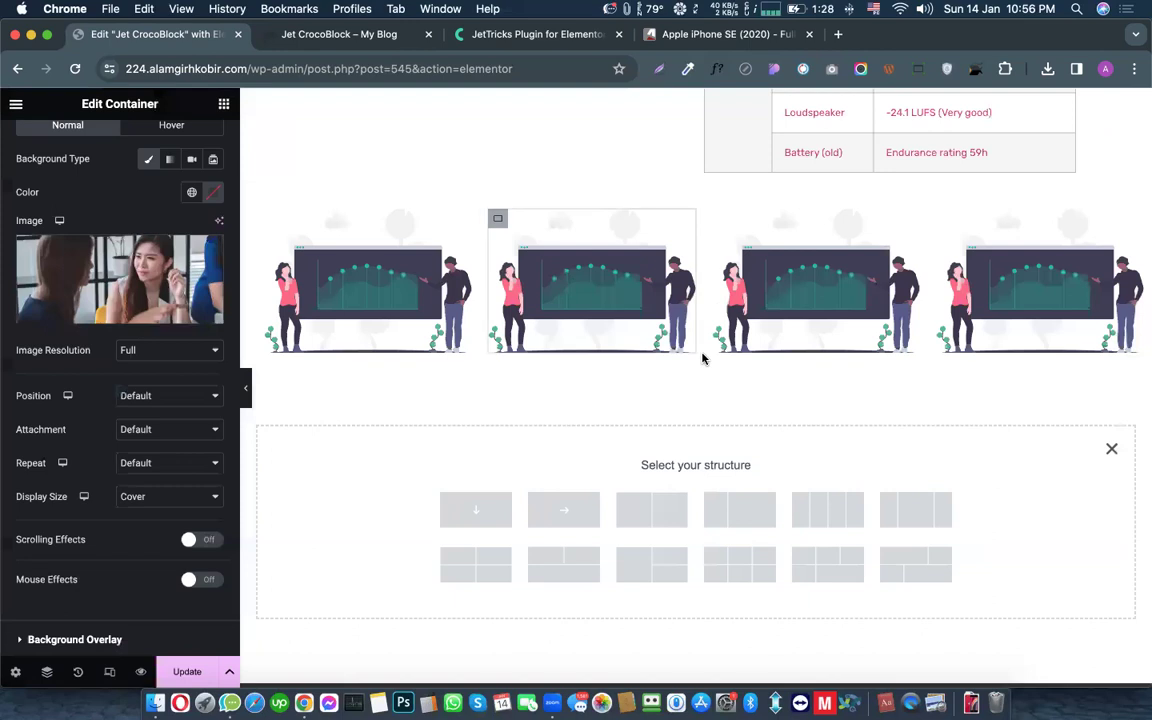
# Step: Replace the third container's background image with asset-15.jpeg, the photo of two smiling businessmen
pyautogui.click(750, 265)
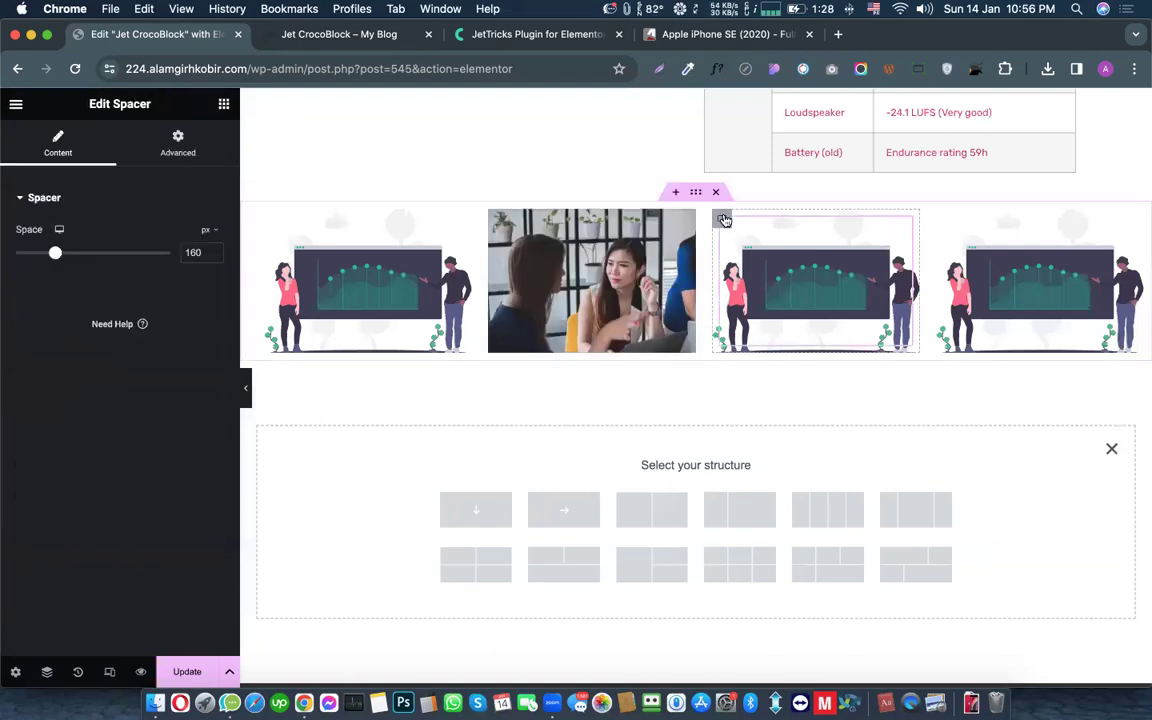
pyautogui.click(721, 218)
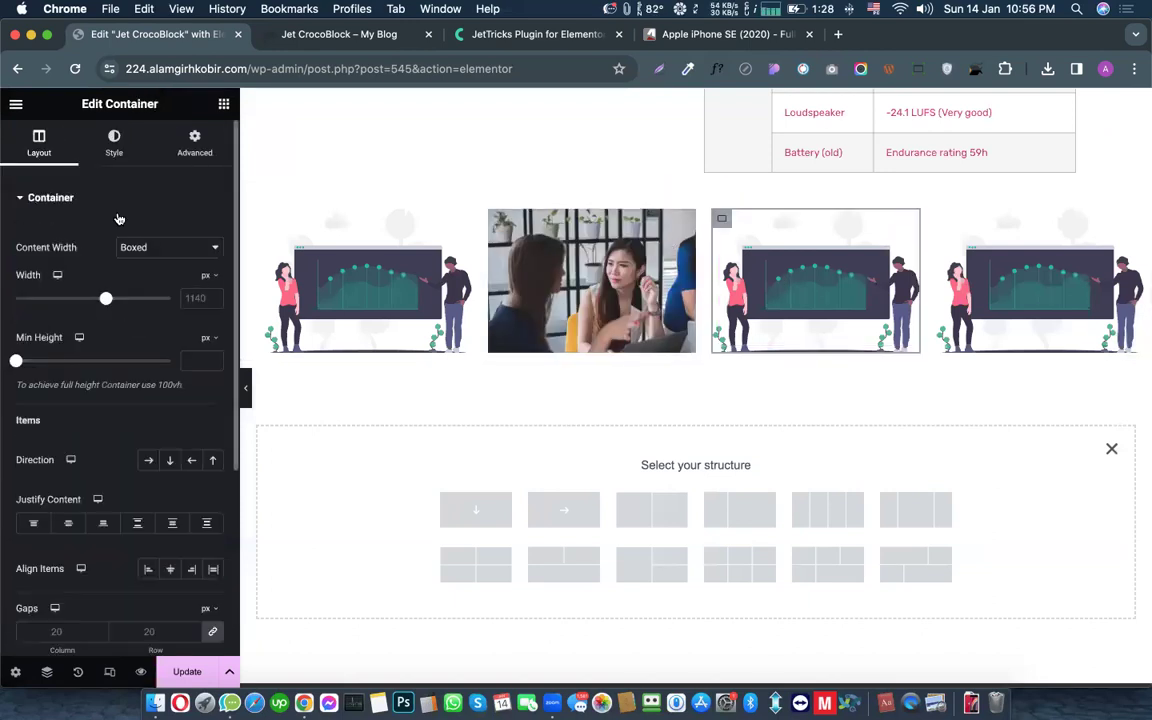
pyautogui.click(116, 153)
pyautogui.click(152, 378)
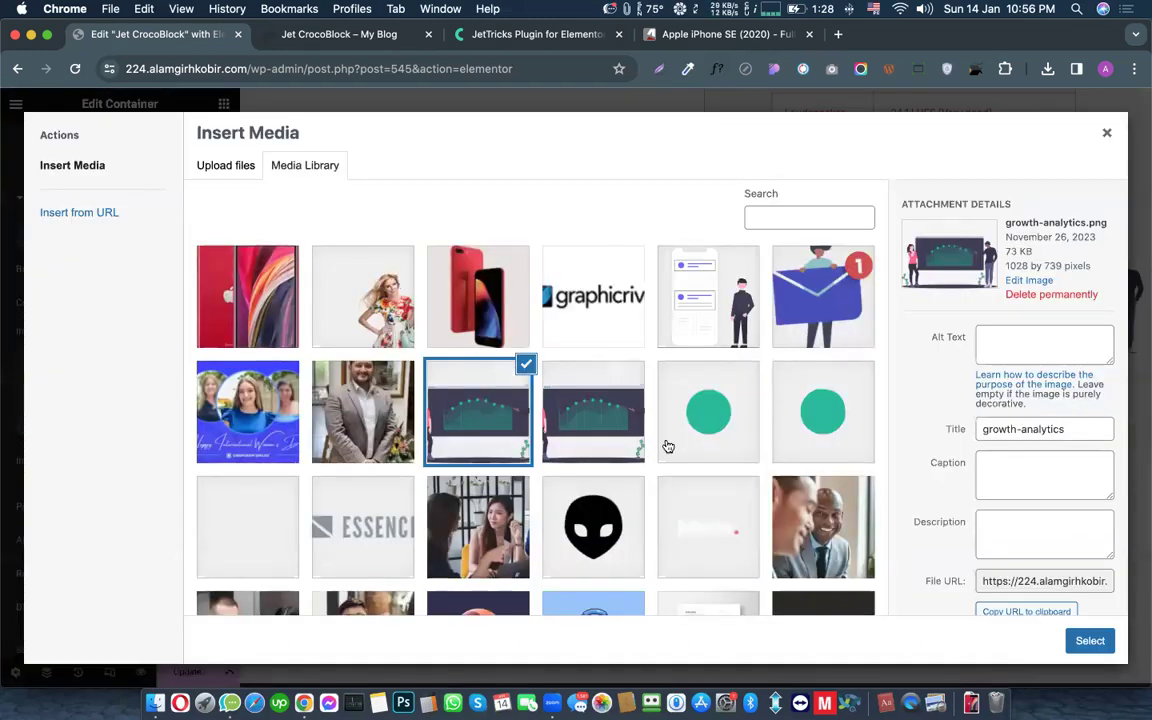
pyautogui.scroll(-2, 663, 445)
pyautogui.click(823, 440)
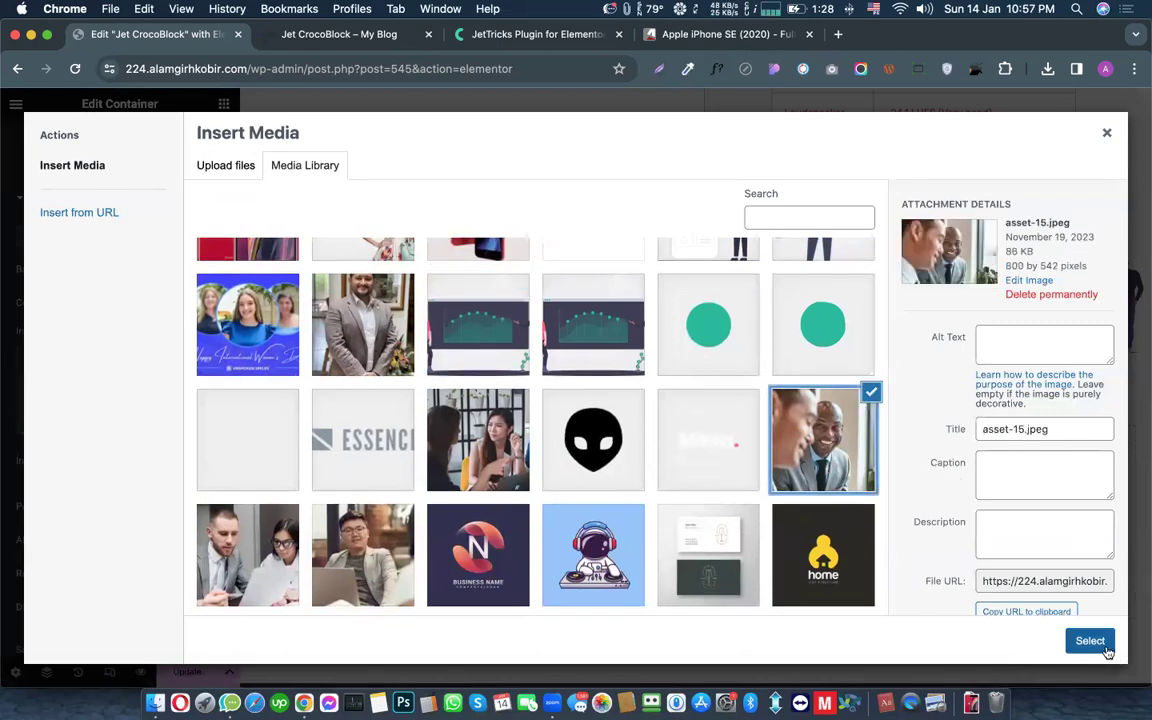
pyautogui.click(1090, 641)
# Step: Replace the fourth container's background image with the N business logo, asset-22.jpeg, and update the page
pyautogui.click(940, 225)
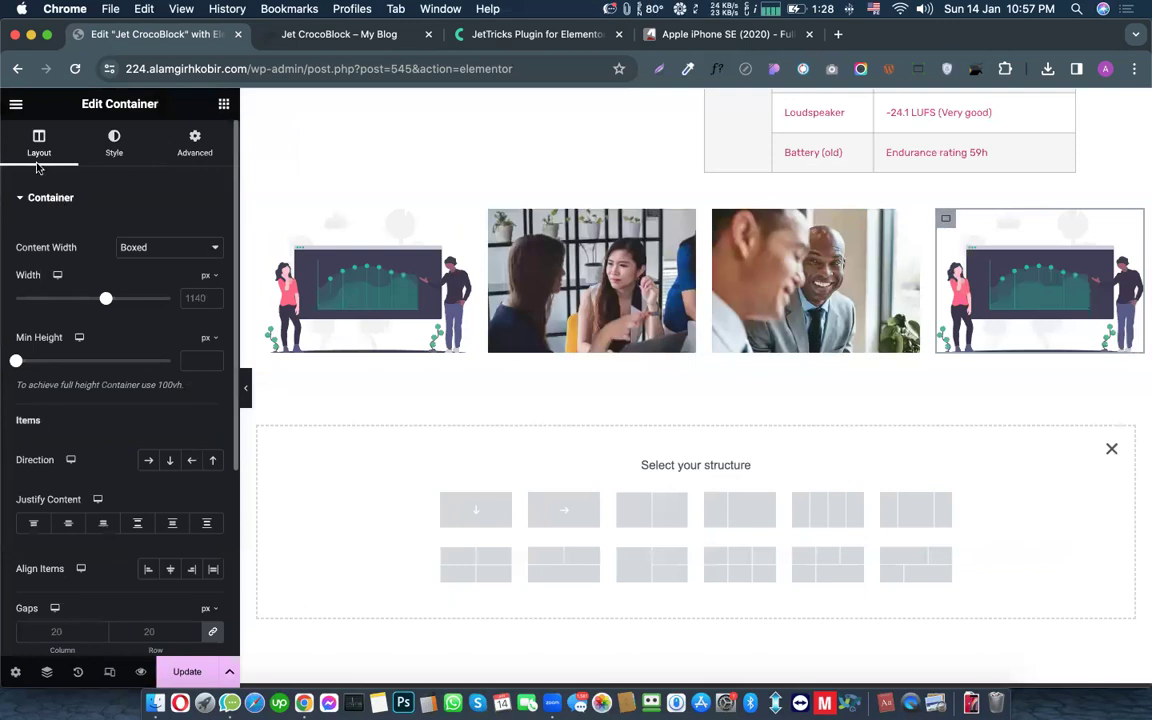
pyautogui.click(114, 143)
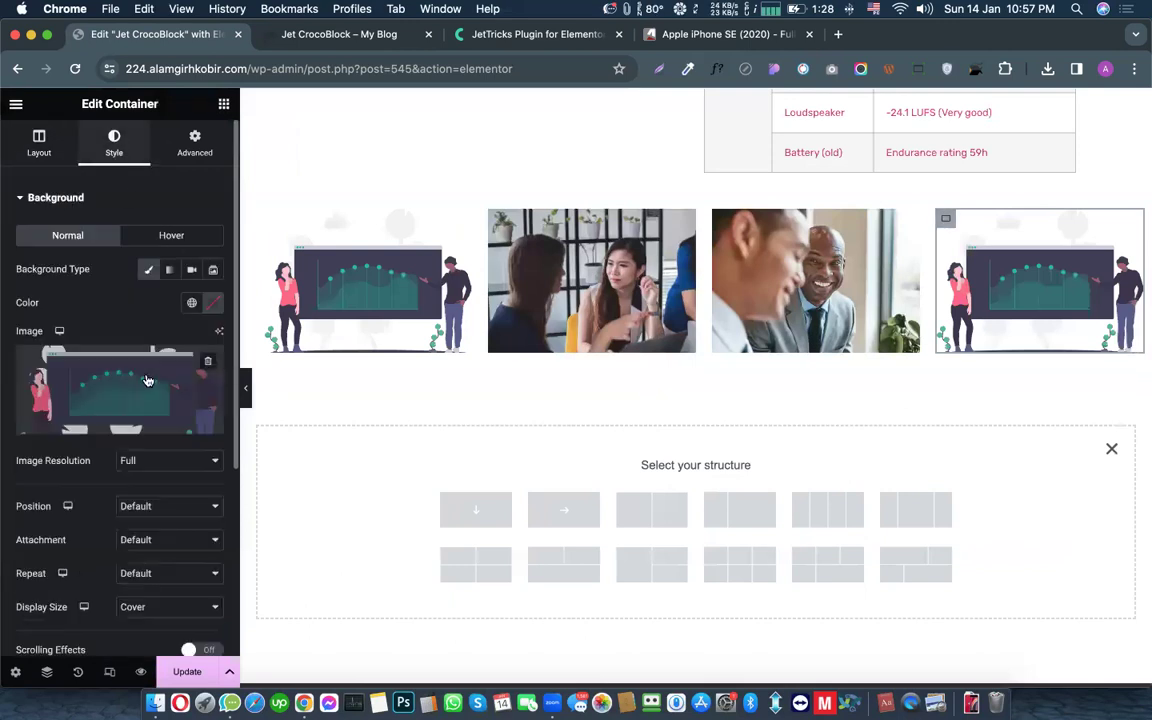
pyautogui.click(126, 380)
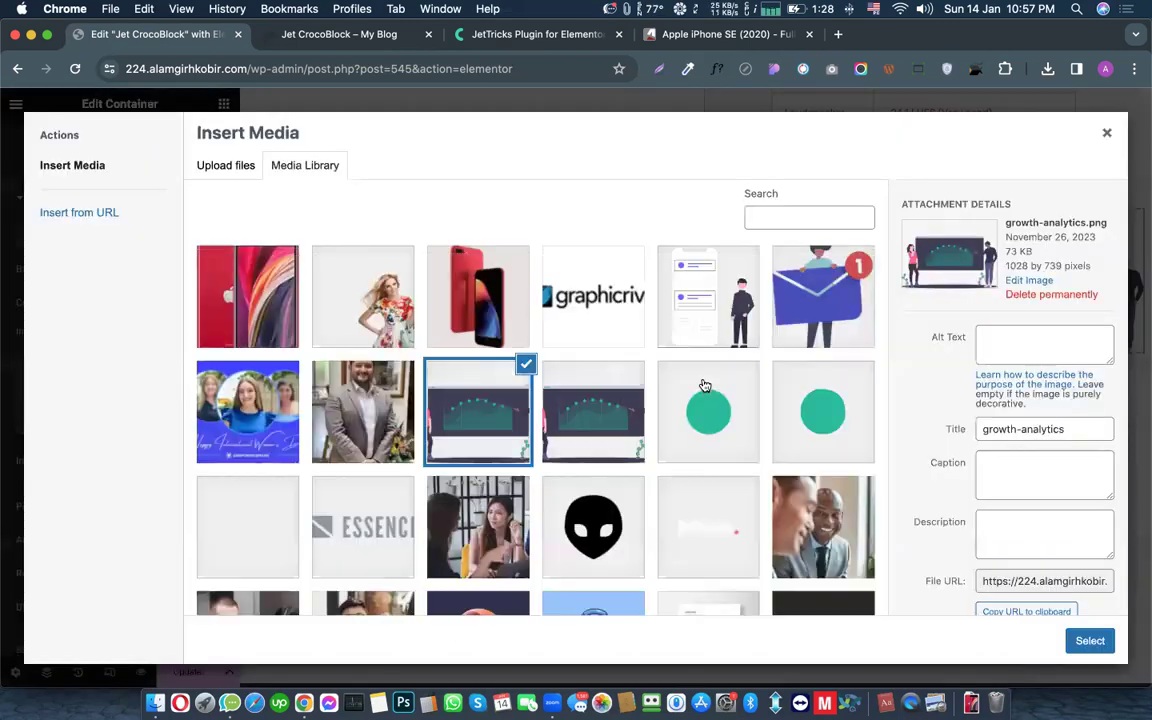
pyautogui.scroll(-5, 700, 385)
pyautogui.click(463, 408)
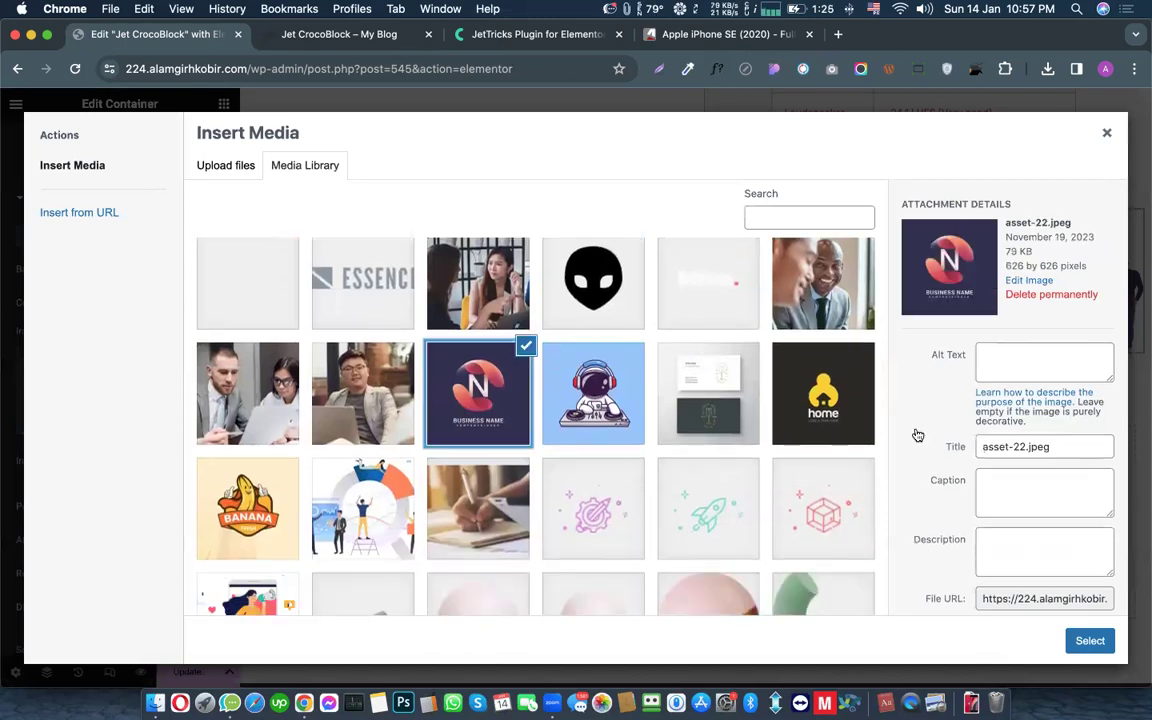
pyautogui.click(1106, 641)
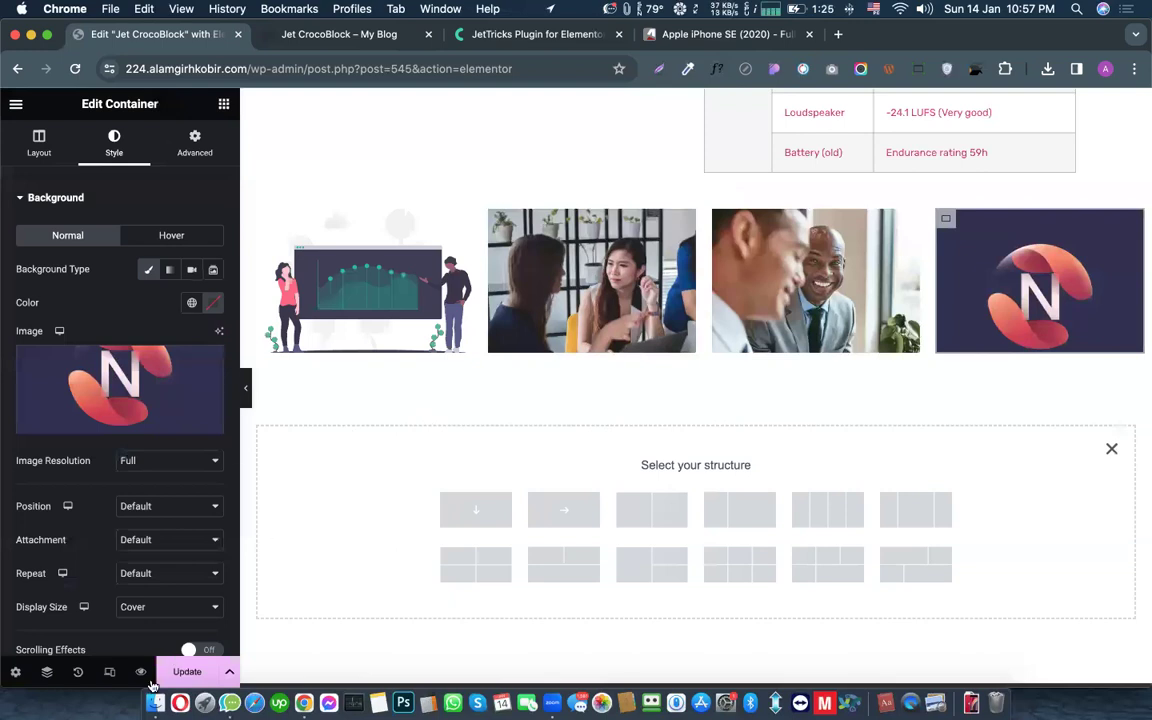
pyautogui.click(187, 672)
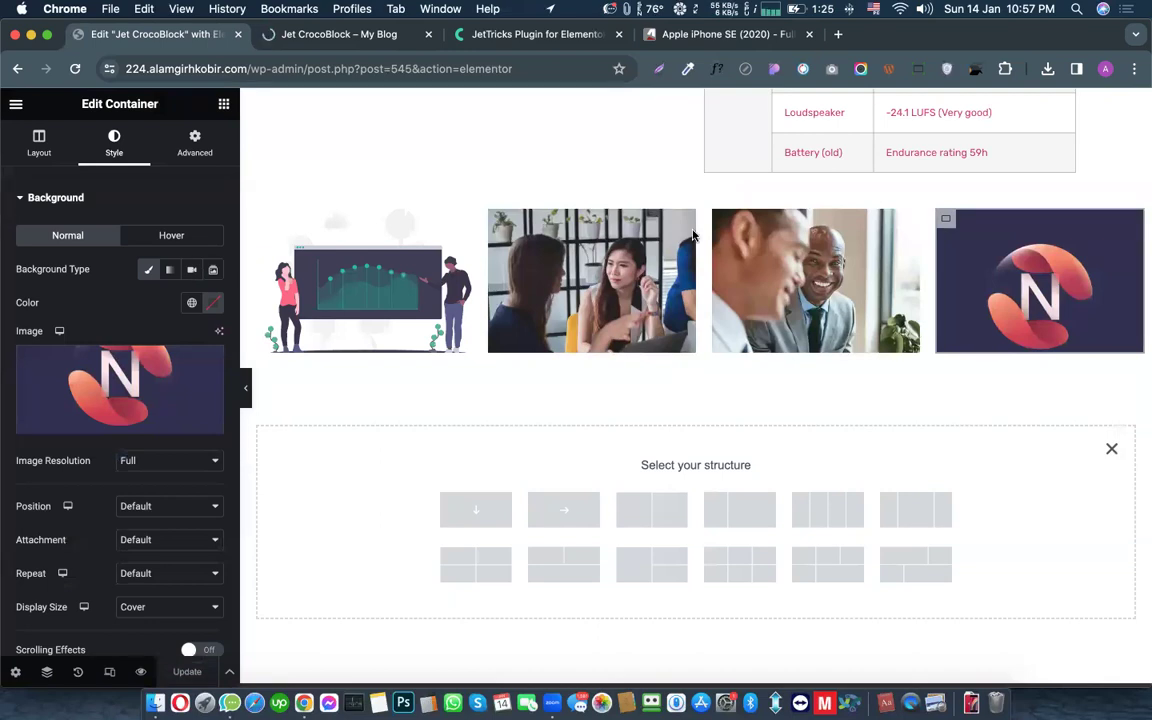
pyautogui.scroll(5, 434, 185)
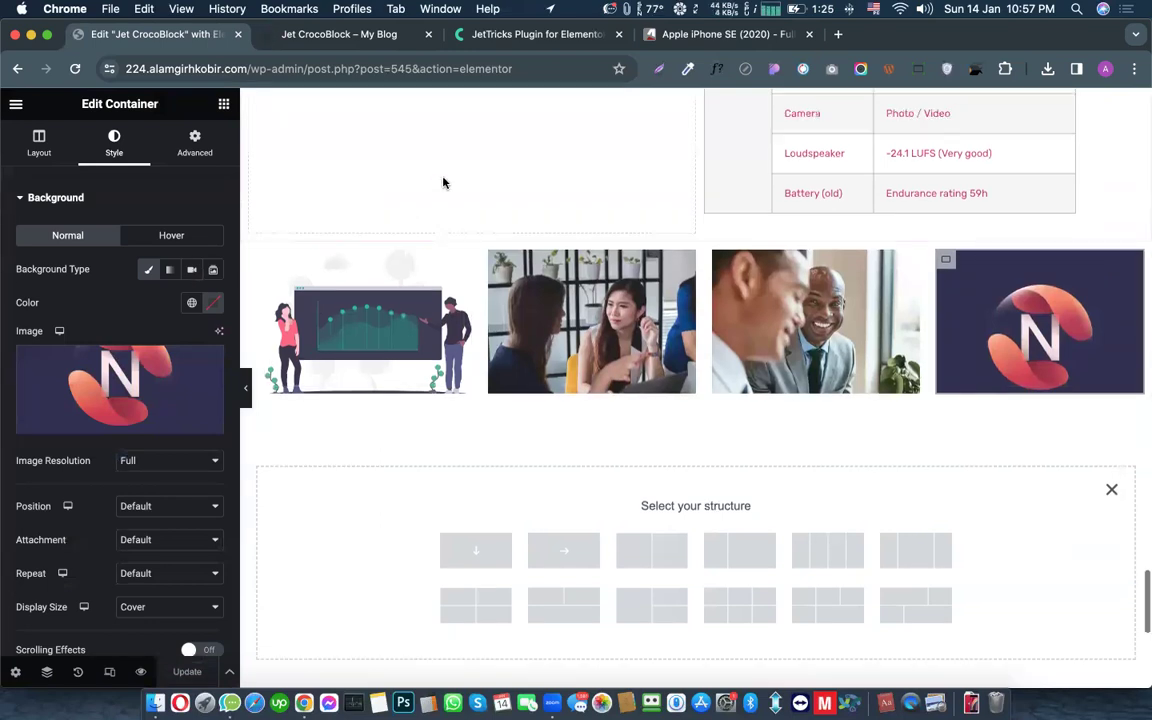
pyautogui.scroll(-3, 675, 231)
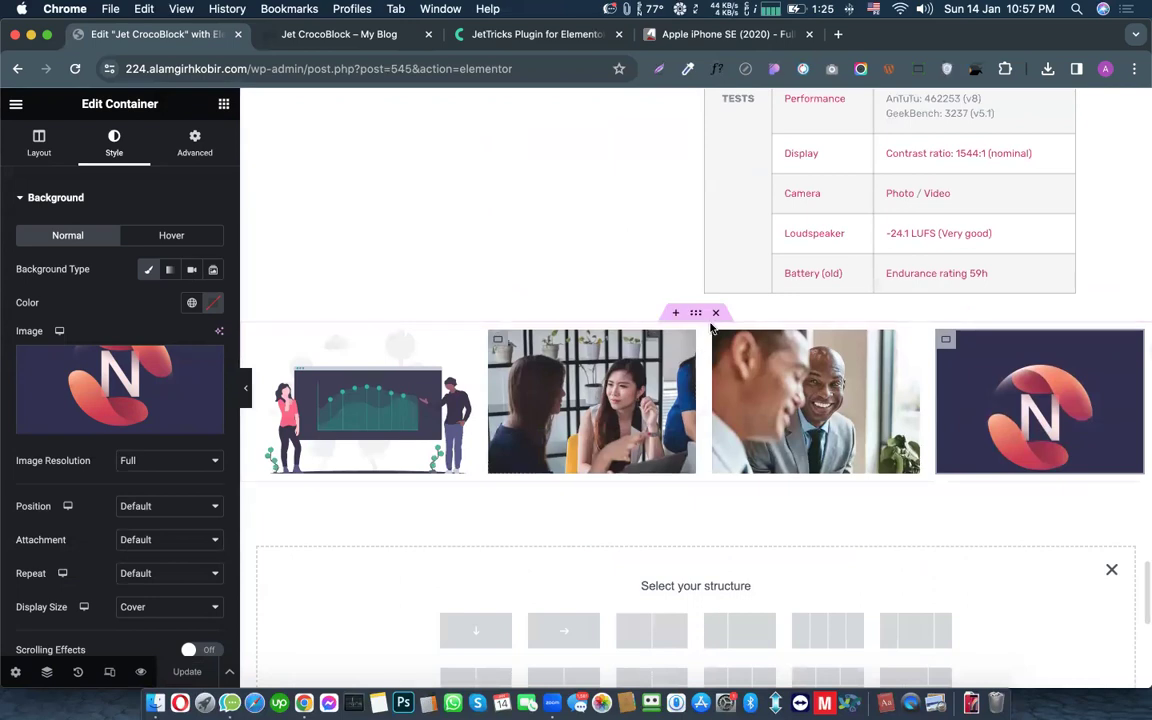
pyautogui.click(716, 314)
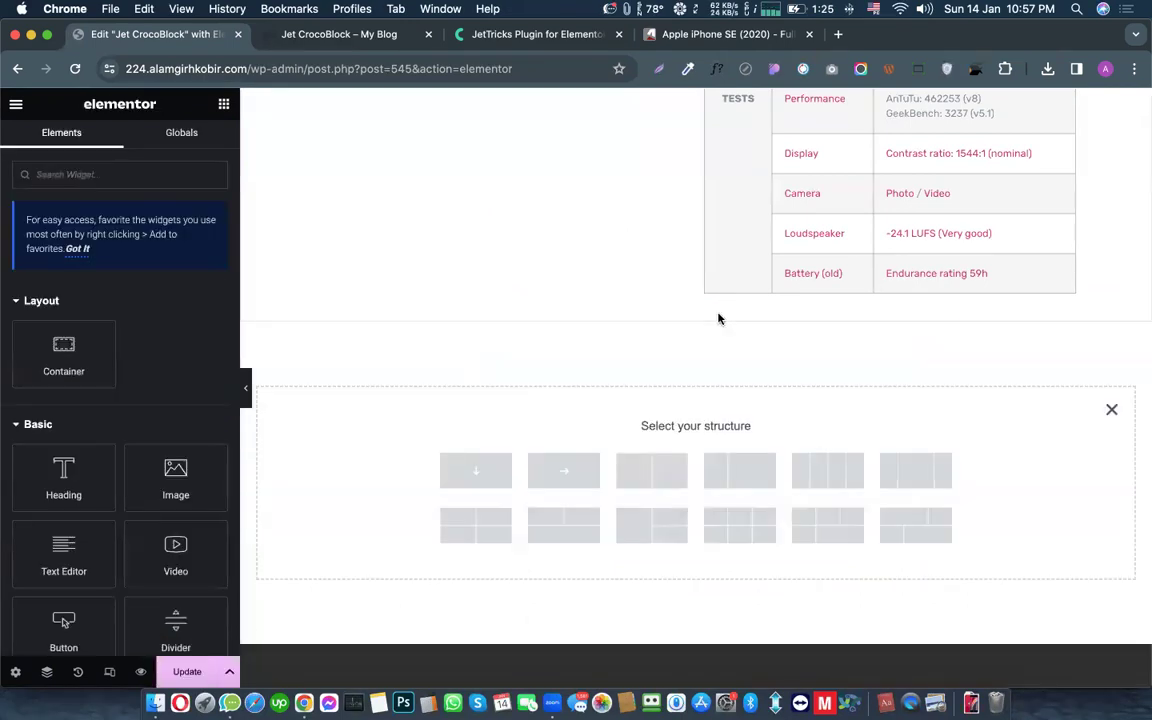
pyautogui.press('super+z')
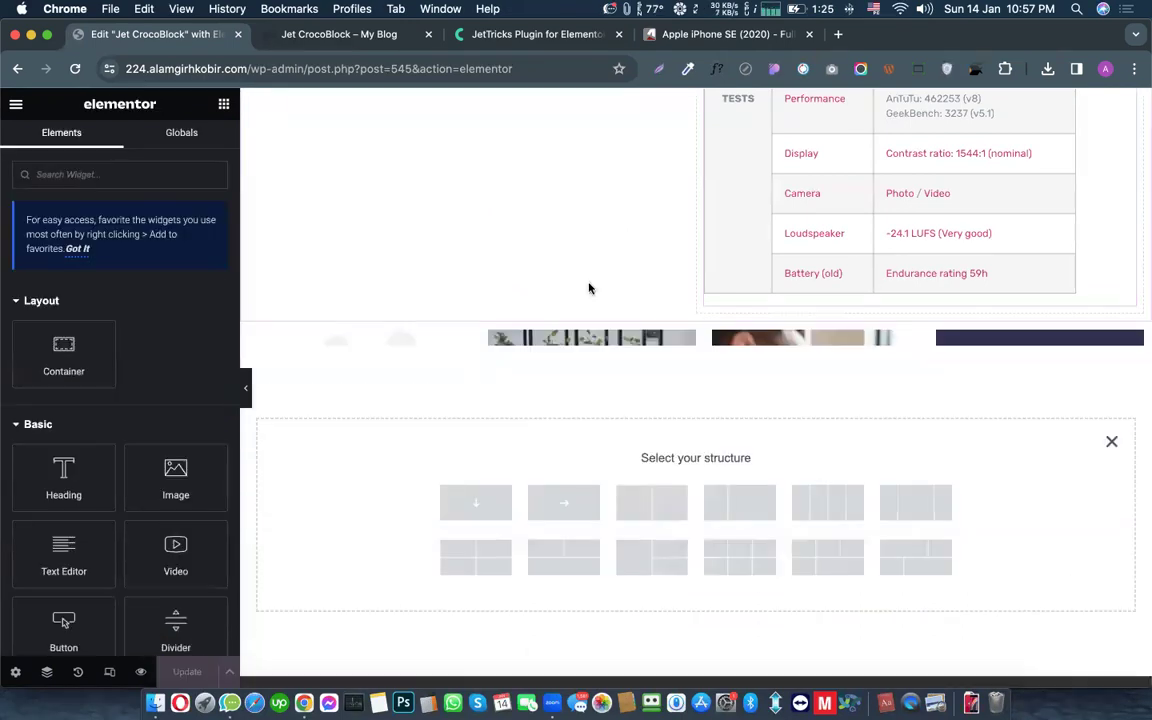
pyautogui.scroll(10, 589, 288)
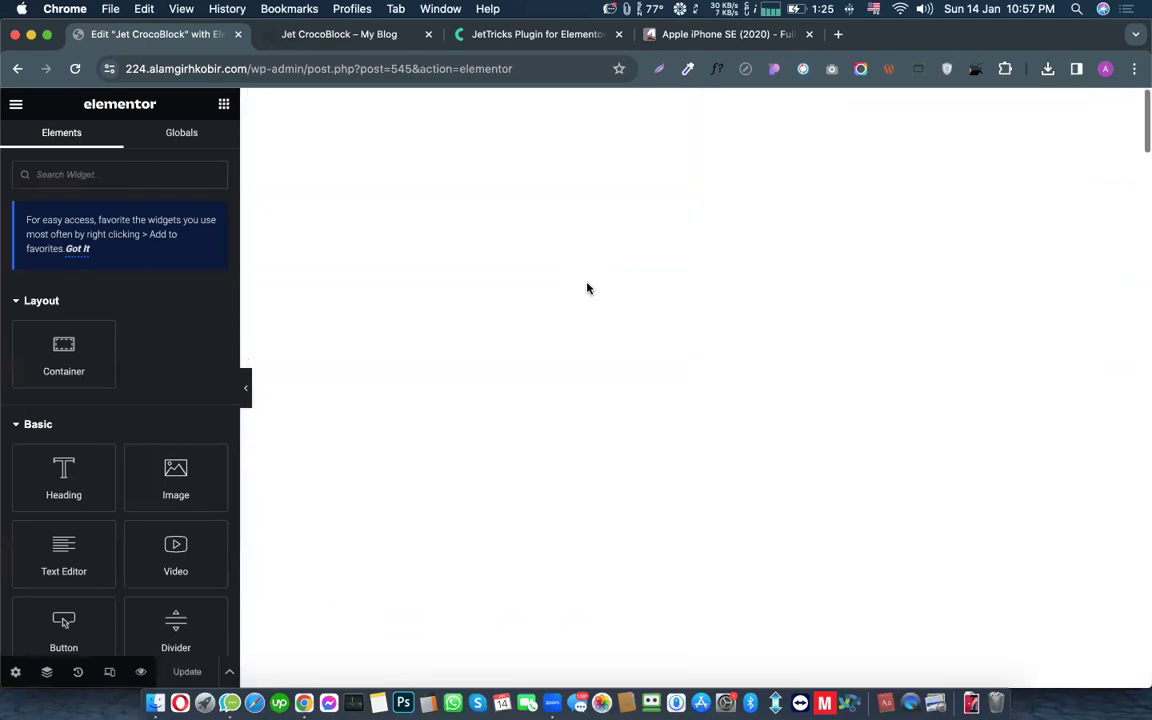
# Step: Add a new single-column container directly above the phone section
pyautogui.scroll(-3, 537, 239)
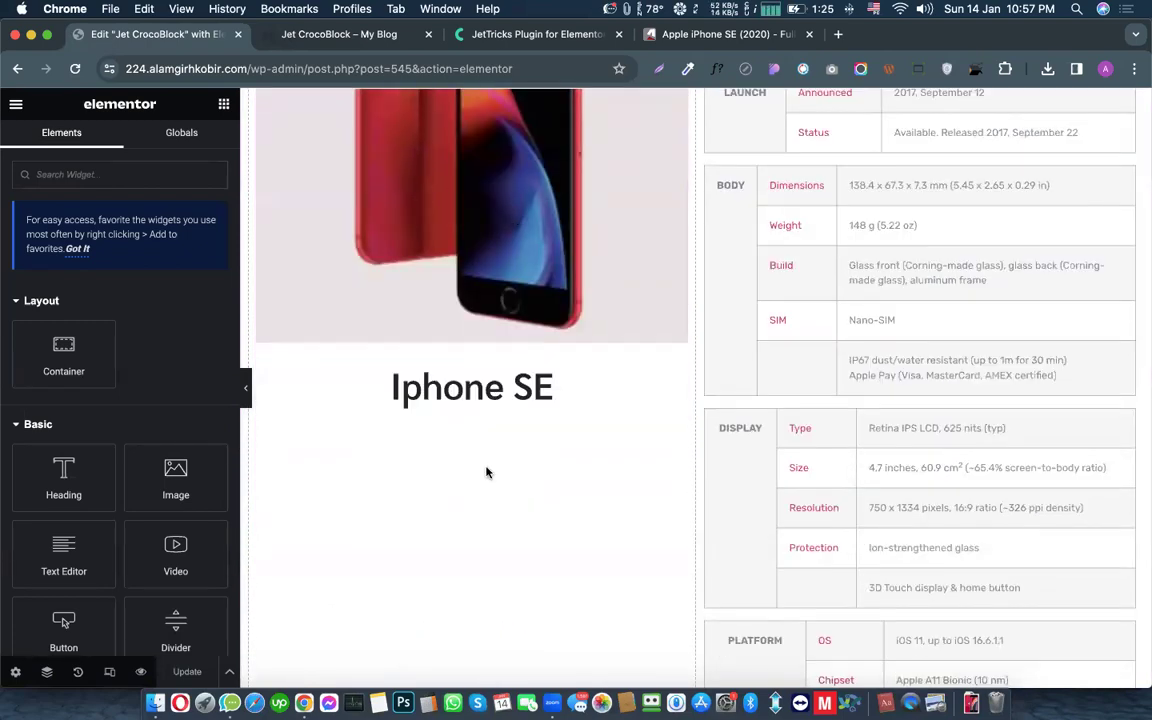
pyautogui.click(563, 38)
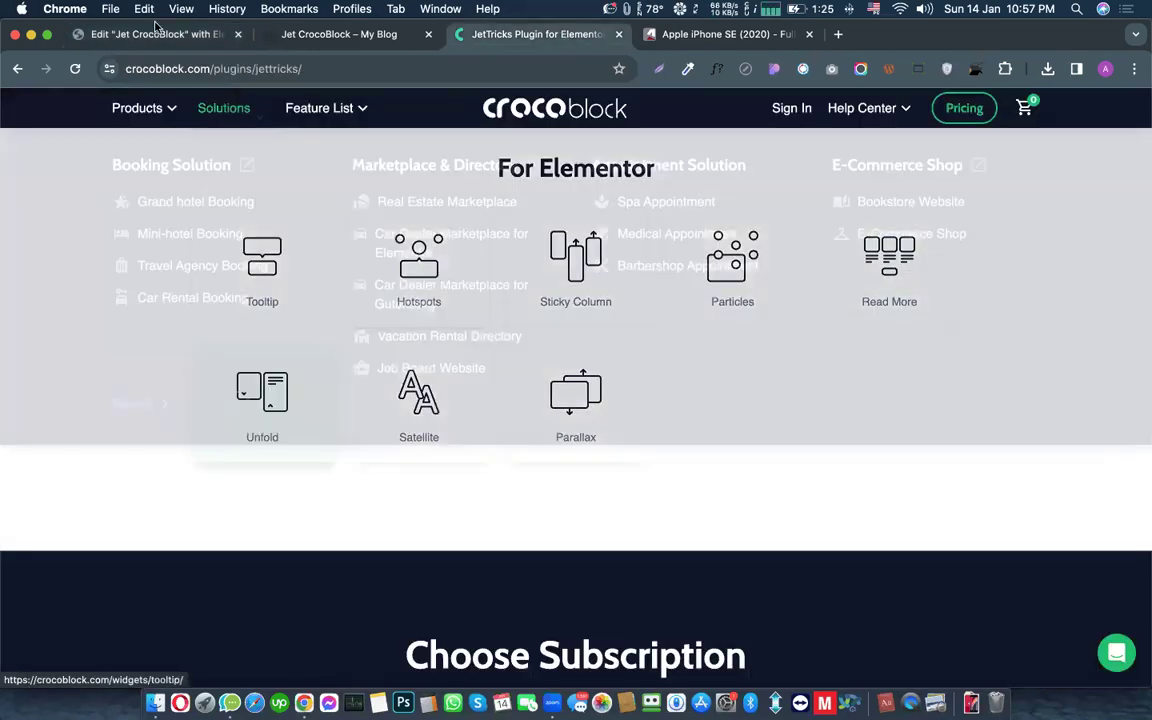
pyautogui.click(155, 34)
pyautogui.scroll(5, 440, 385)
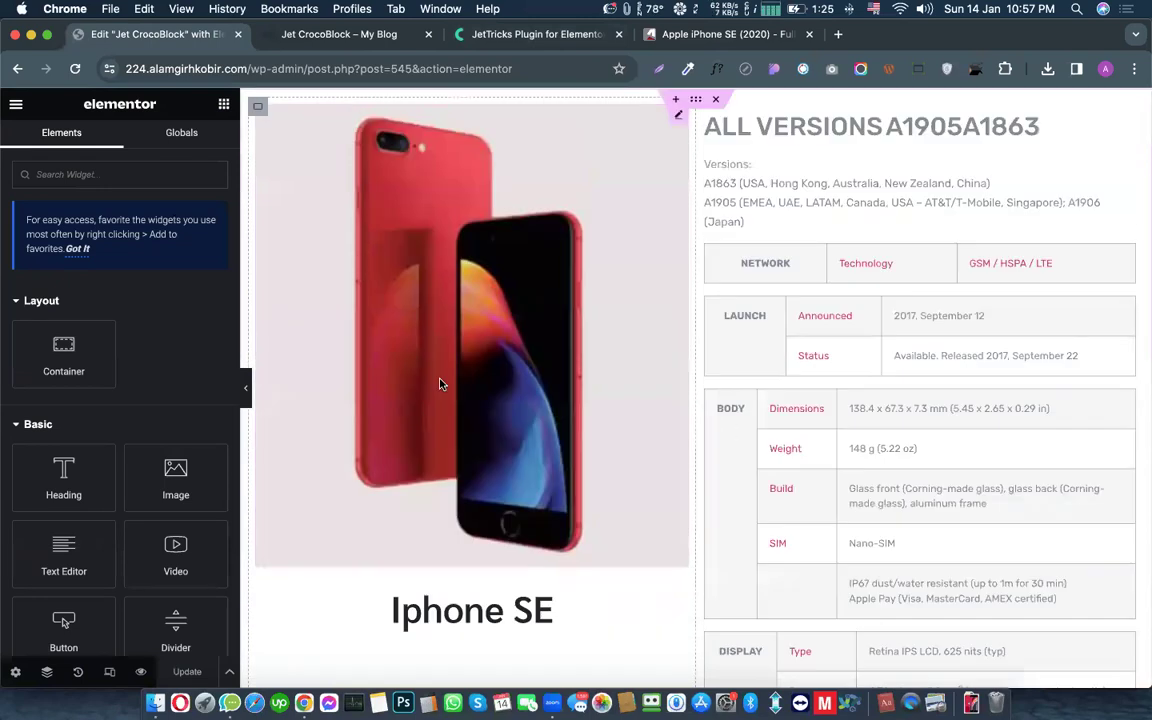
pyautogui.click(676, 100)
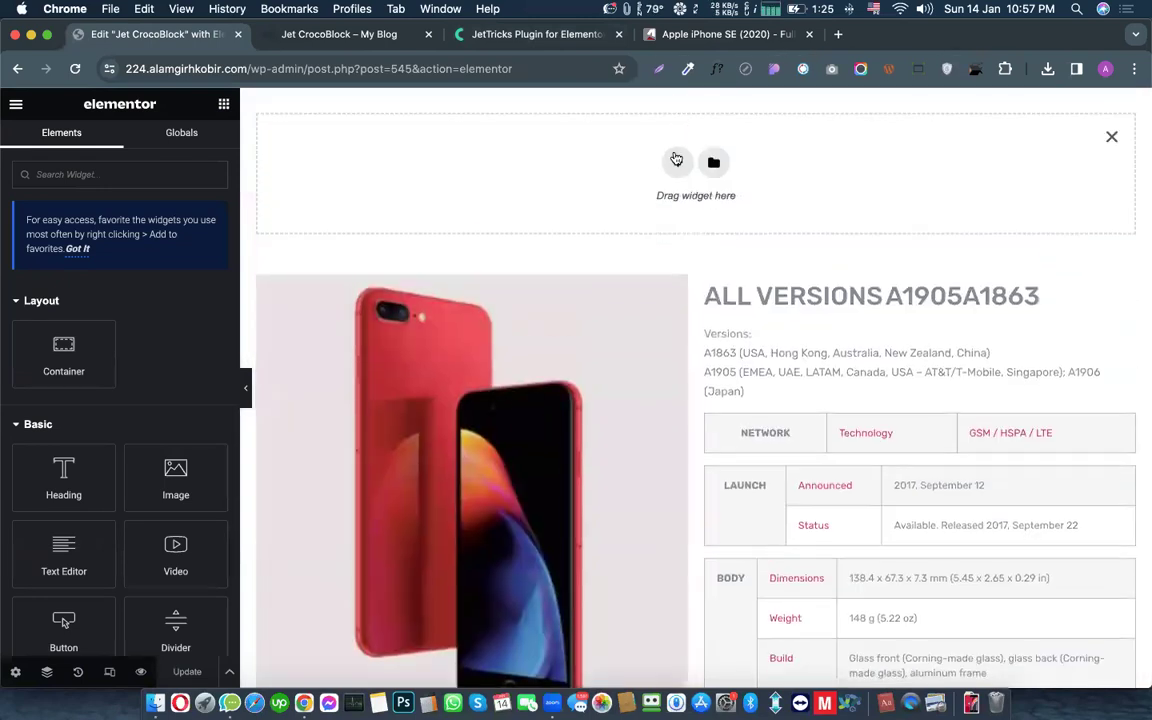
pyautogui.click(676, 159)
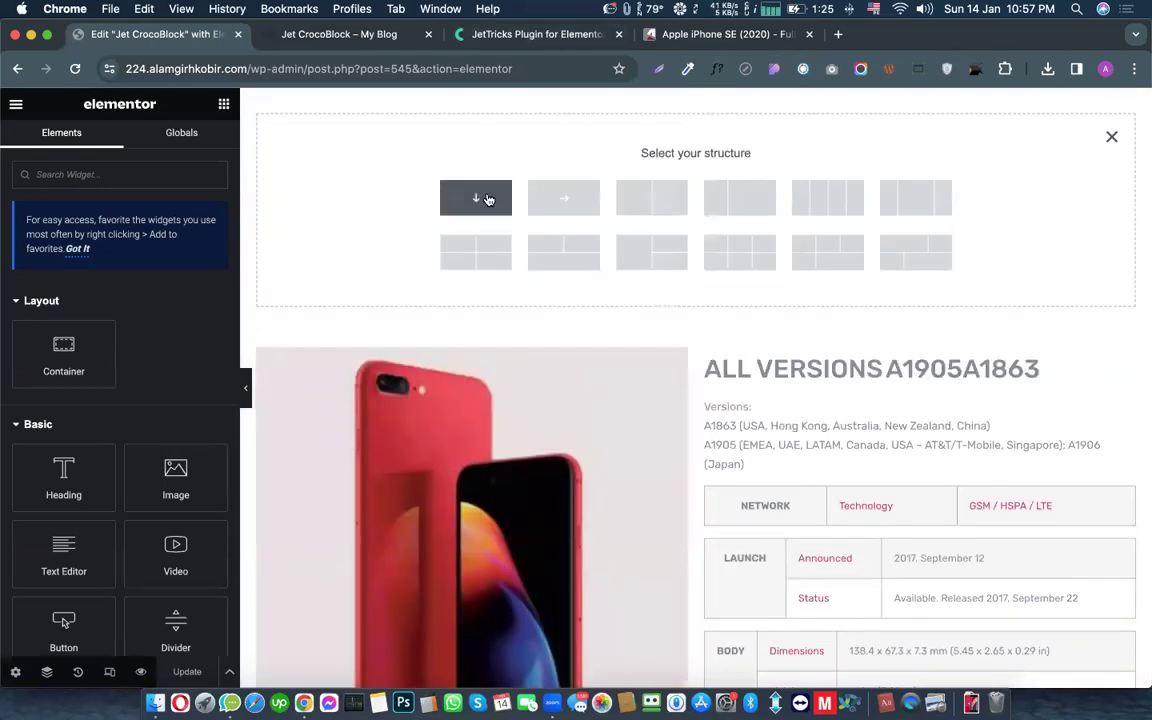
pyautogui.click(476, 197)
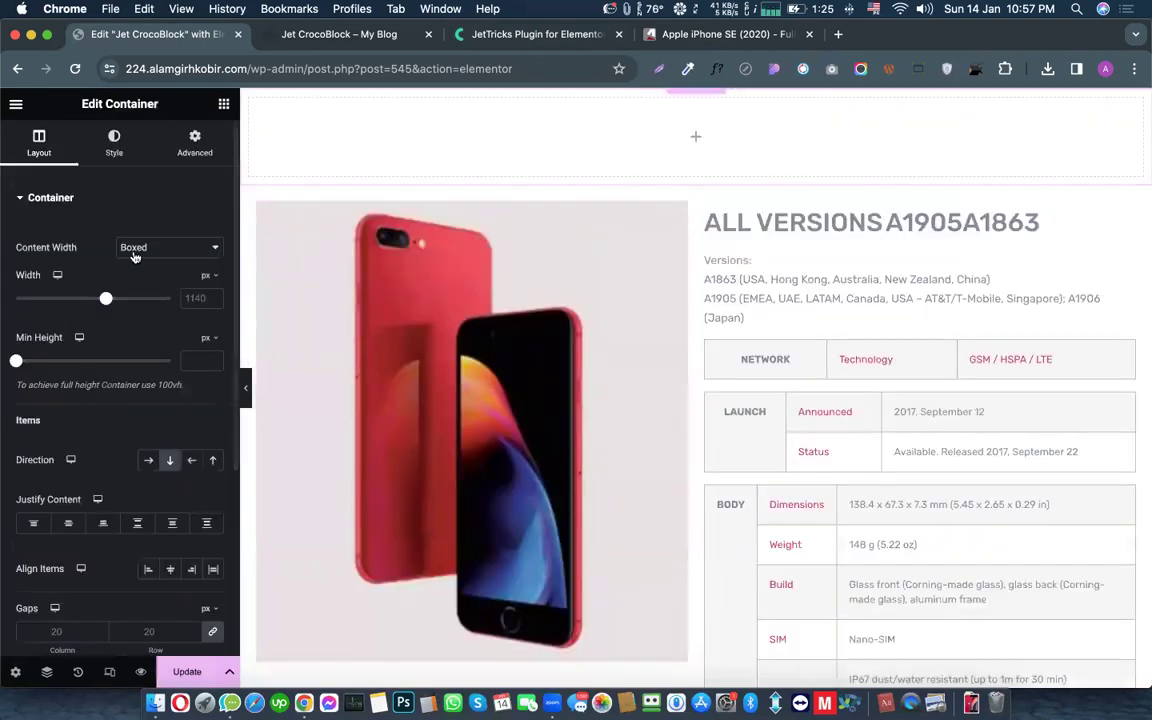
# Step: Place a Heading widget in the new container and a Text Editor widget below it
pyautogui.click(224, 104)
pyautogui.scroll(-1, 141, 378)
pyautogui.moveTo(63, 440); pyautogui.dragTo(622, 147)
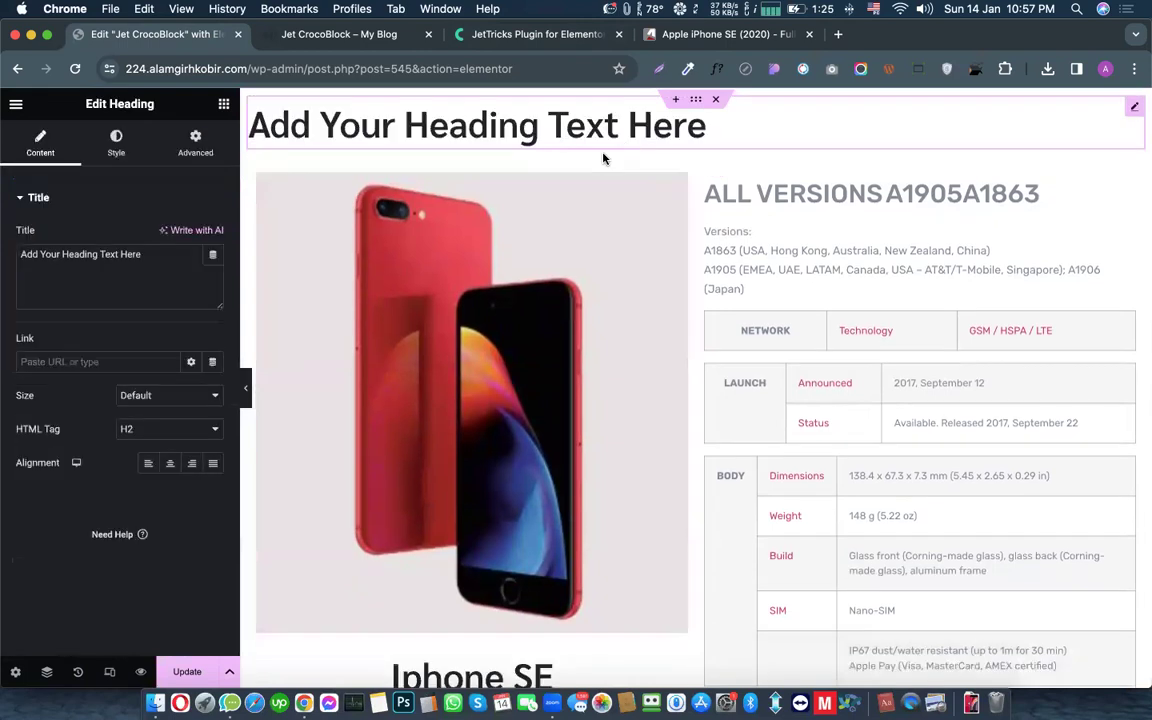
pyautogui.click(224, 104)
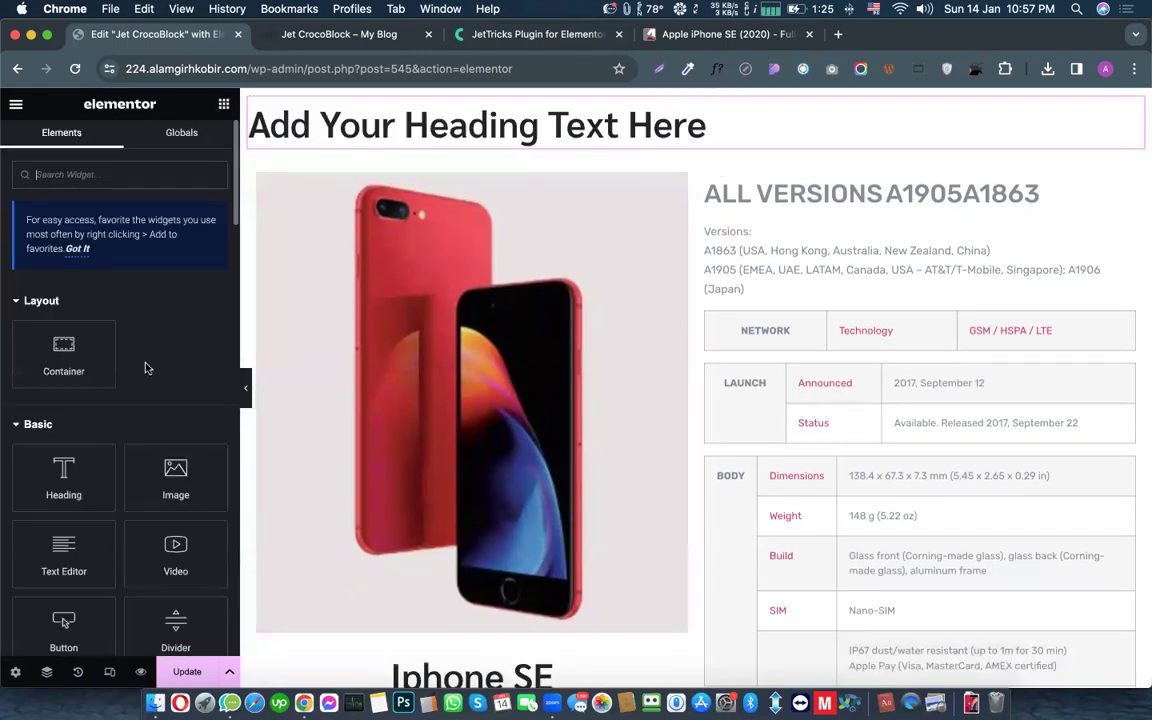
pyautogui.scroll(-2, 148, 401)
pyautogui.moveTo(63, 495); pyautogui.dragTo(515, 152)
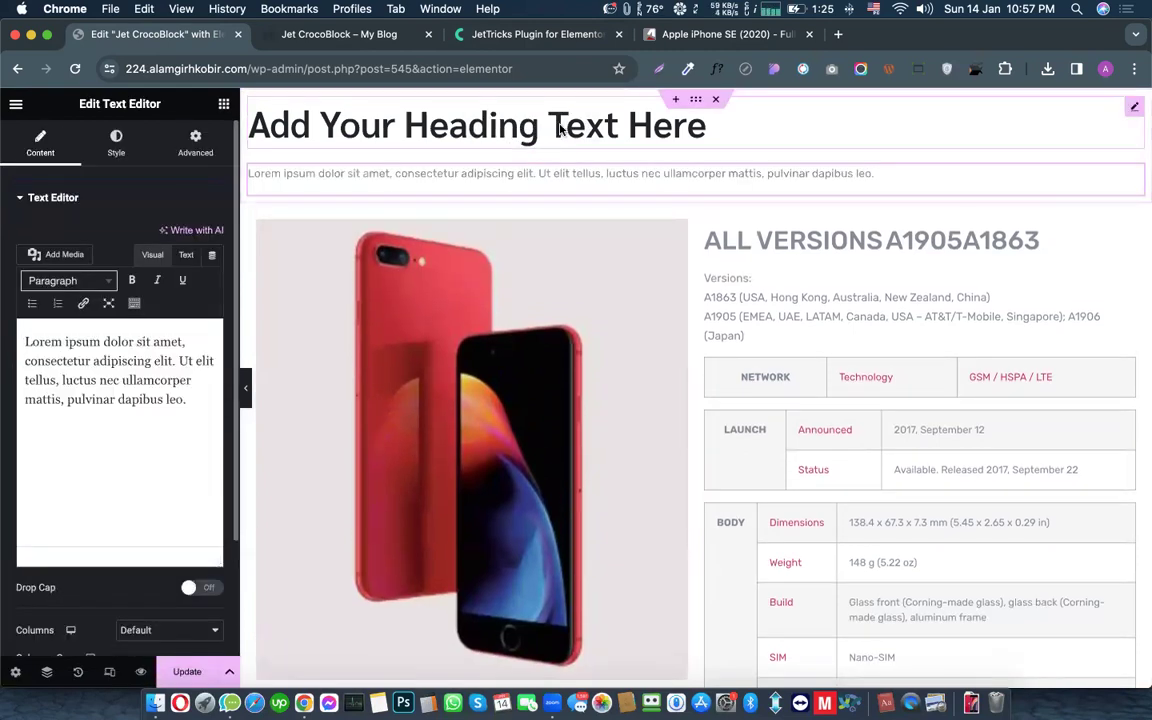
# Step: Set the new heading's typography size to 32 px
pyautogui.click(700, 125)
pyautogui.click(116, 143)
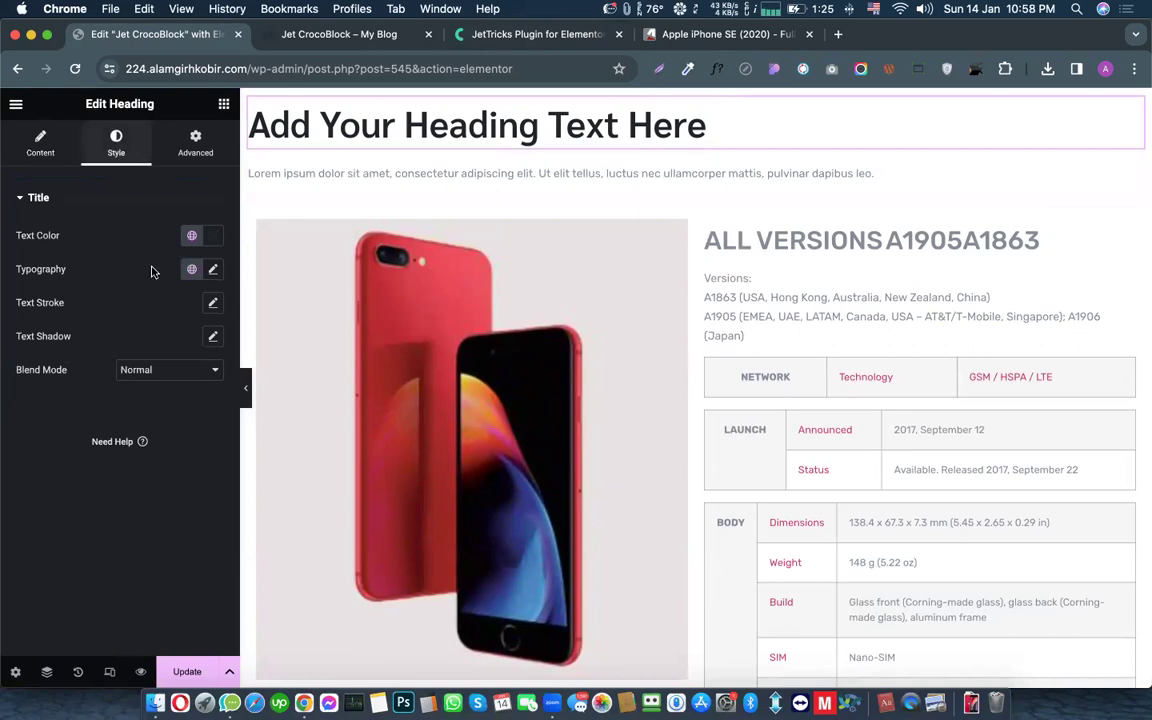
pyautogui.click(213, 270)
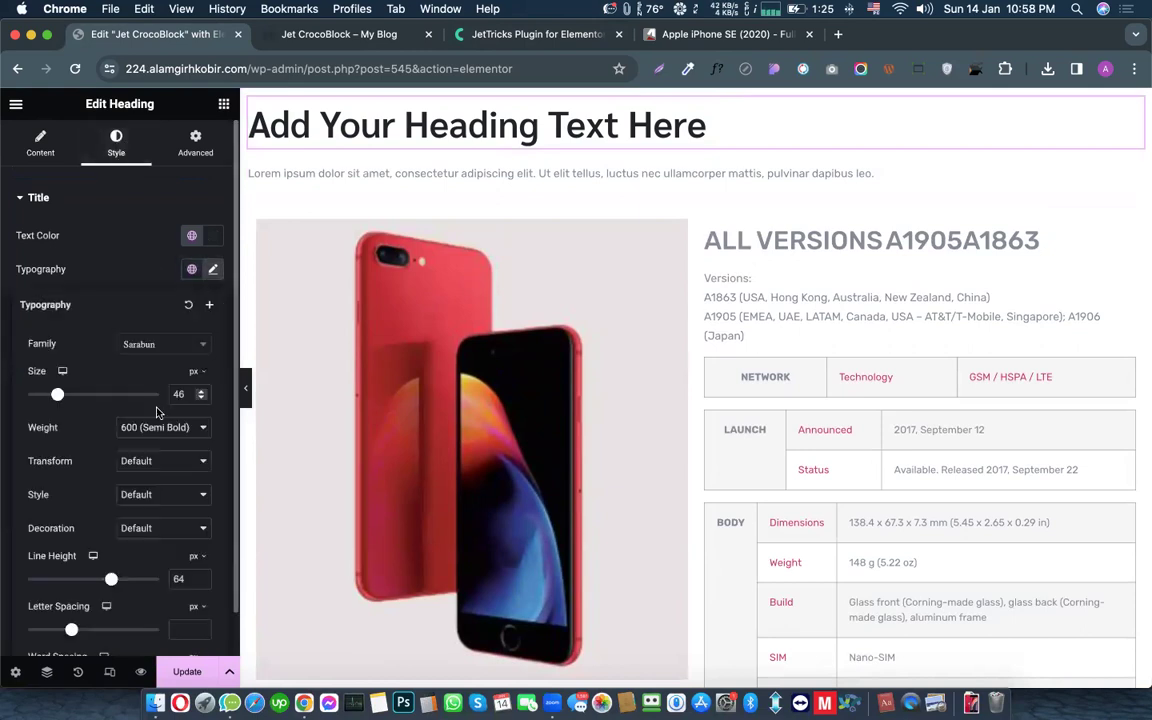
pyautogui.moveTo(58, 396); pyautogui.dragTo(49, 396)
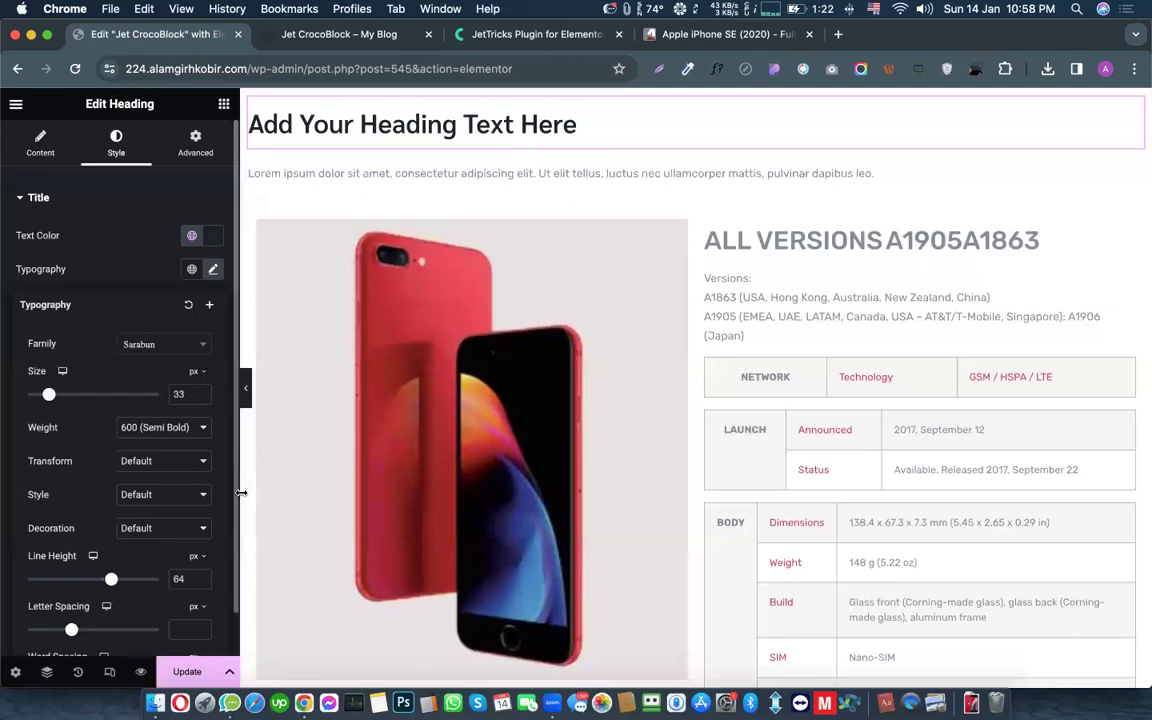
pyautogui.click(203, 399)
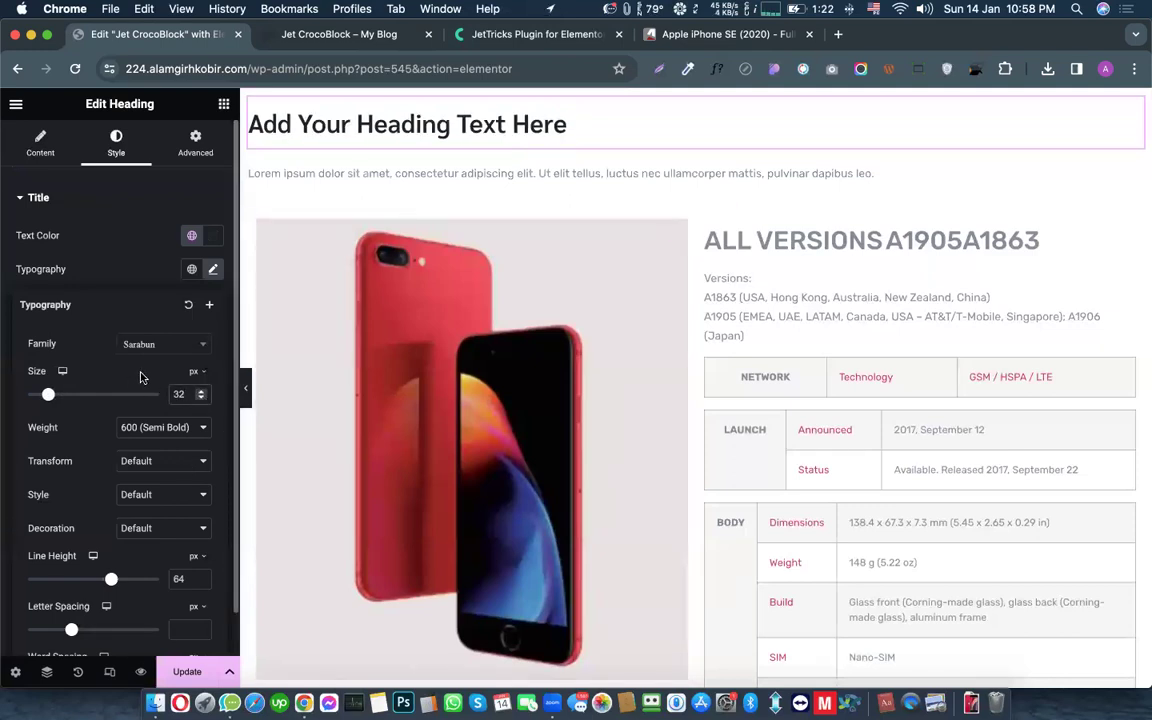
# Step: Open the Grand hotel Booking template page on the Crocoblock site and look through it down to the footer
pyautogui.click(452, 180)
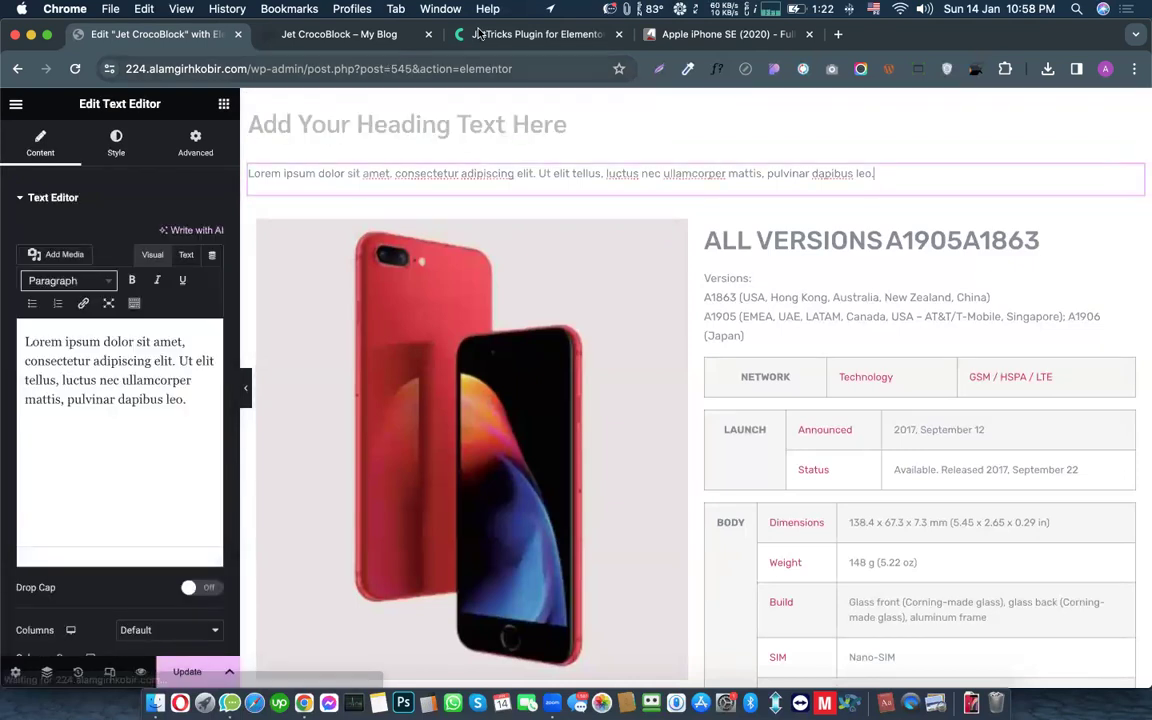
pyautogui.click(503, 40)
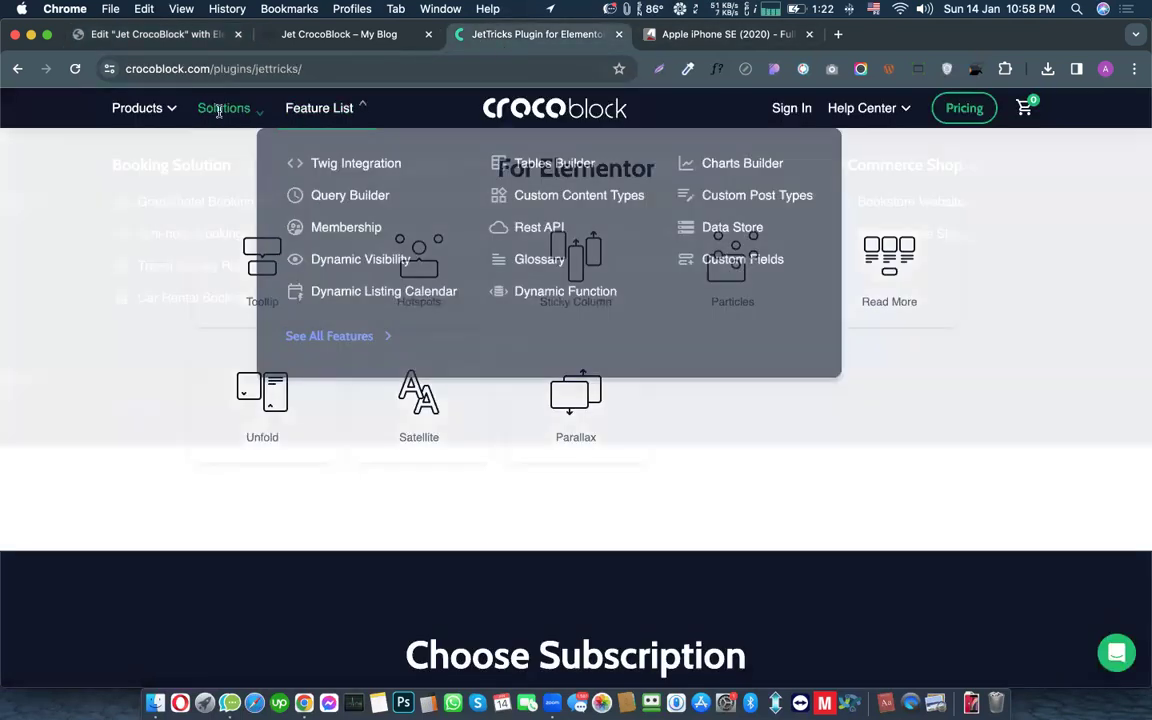
pyautogui.moveTo(219, 113)
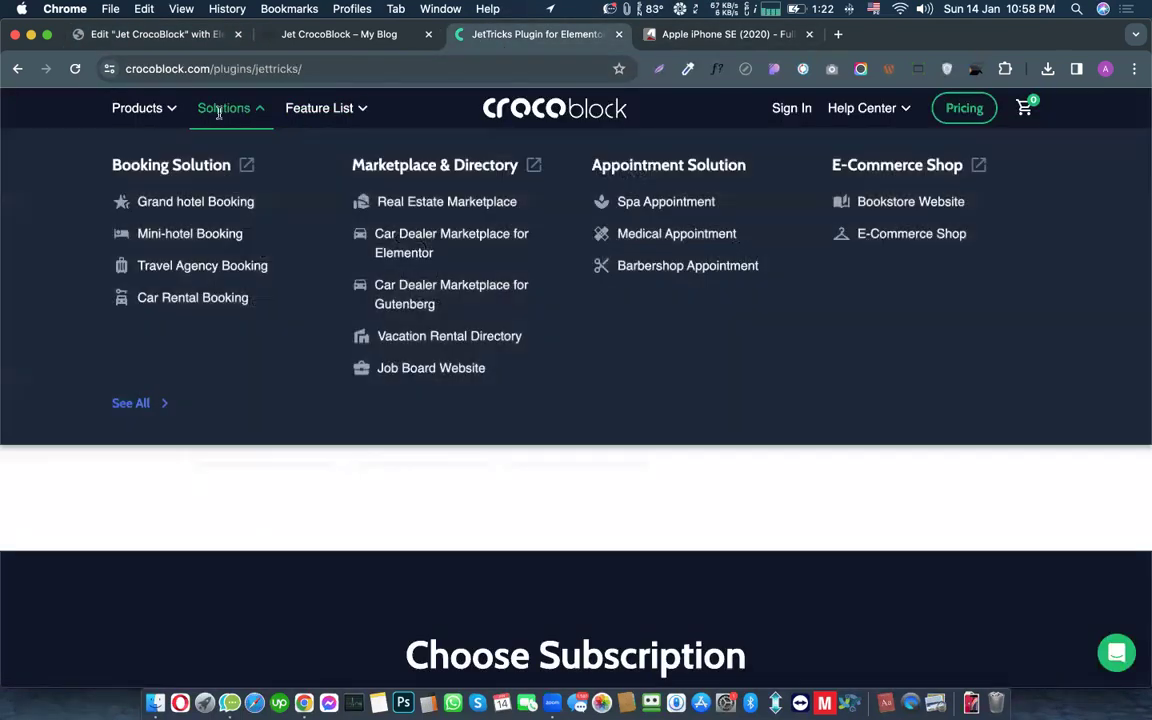
pyautogui.click(206, 202)
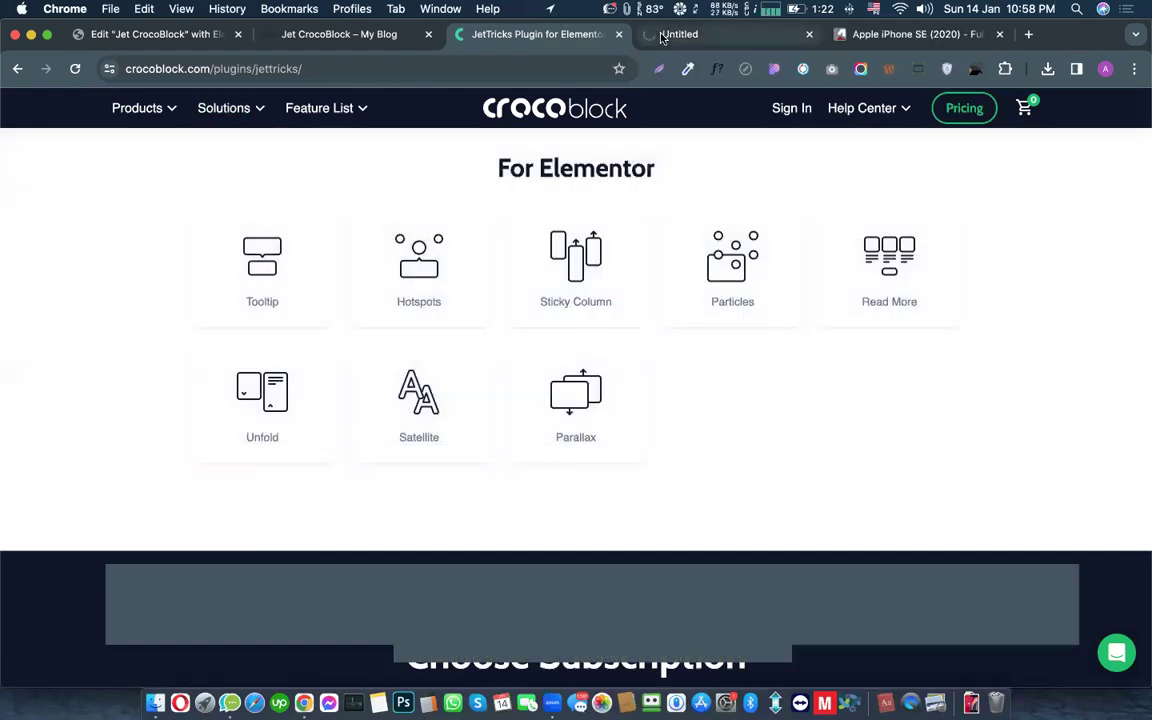
pyautogui.scroll(-5, 414, 365)
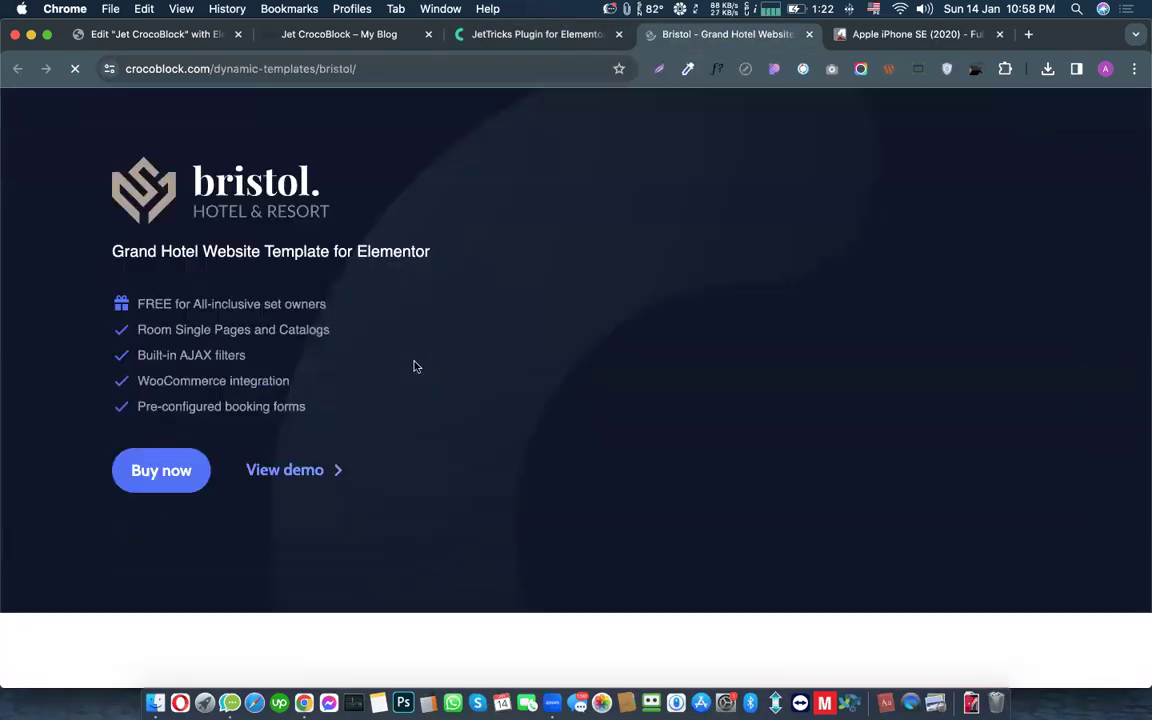
pyautogui.scroll(-10, 414, 365)
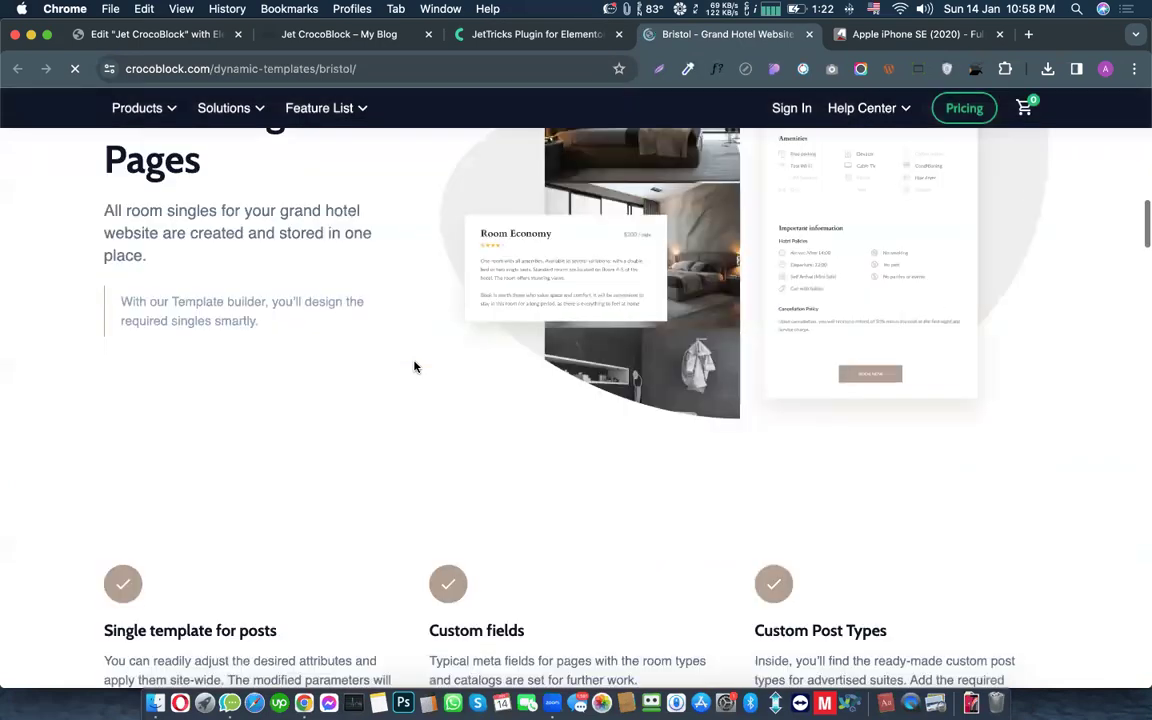
pyautogui.scroll(-10, 414, 365)
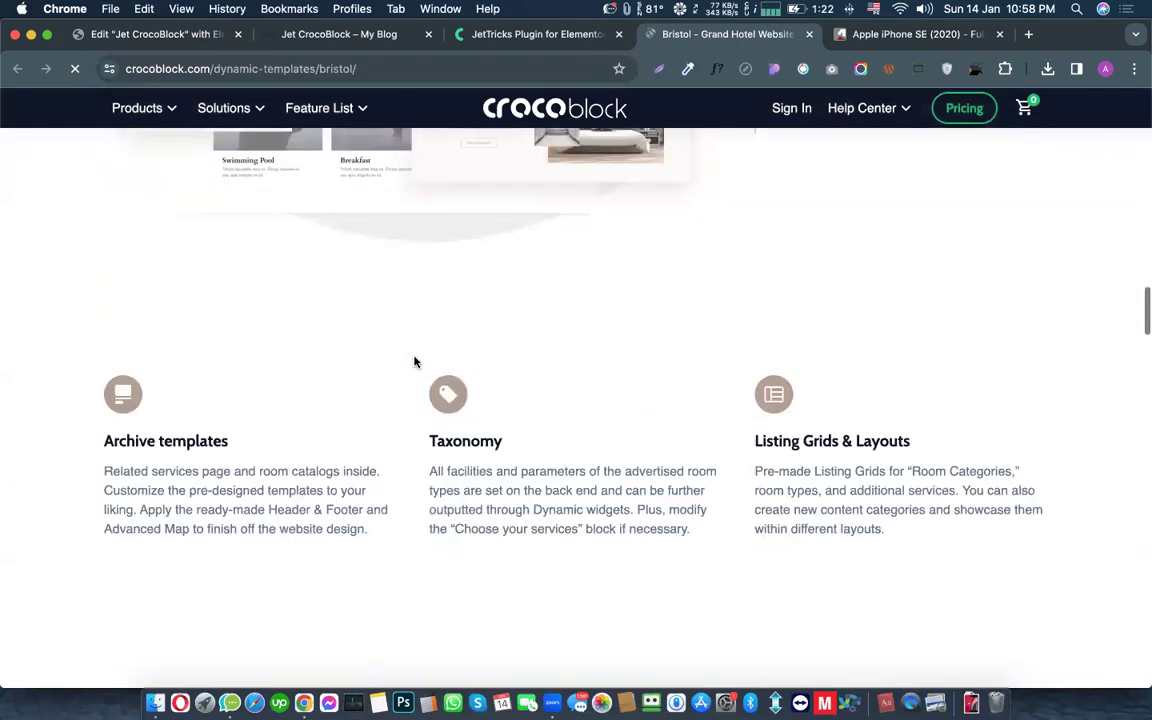
pyautogui.scroll(-12, 415, 362)
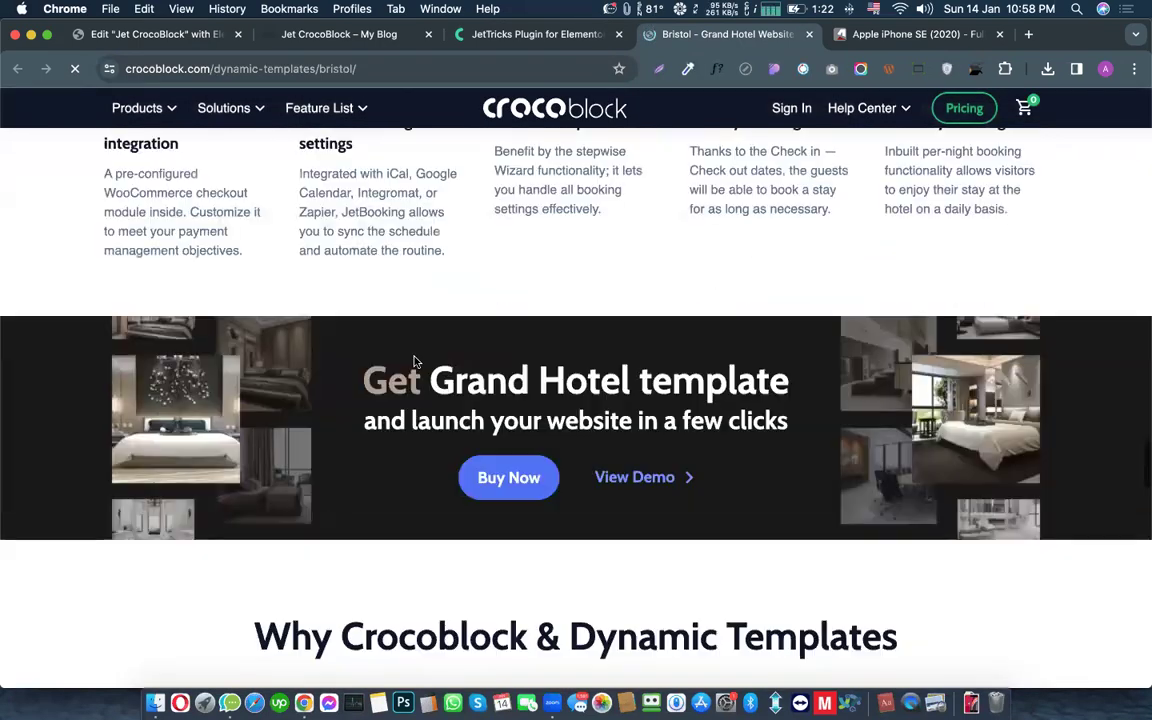
pyautogui.scroll(-15, 415, 362)
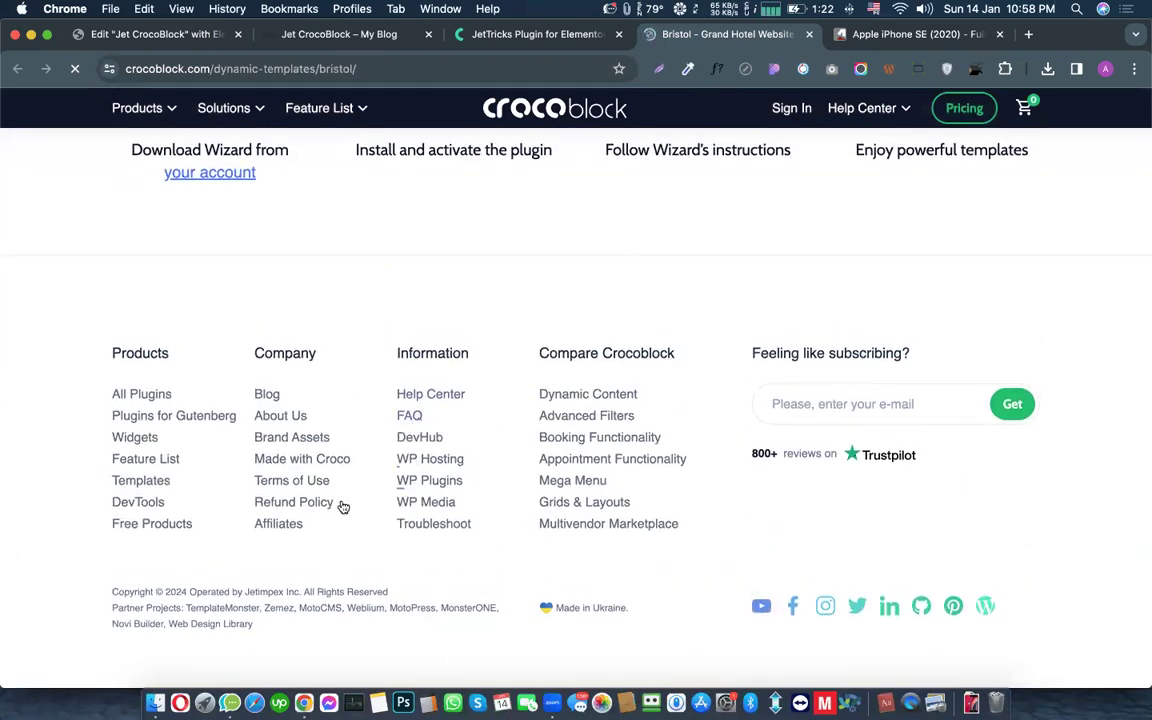
# Step: Open the Crocoblock blog article "Introducing AI Integration With JetEngine WordPress Plugin" and copy its body content
pyautogui.click(268, 394)
pyautogui.scroll(-3, 427, 421)
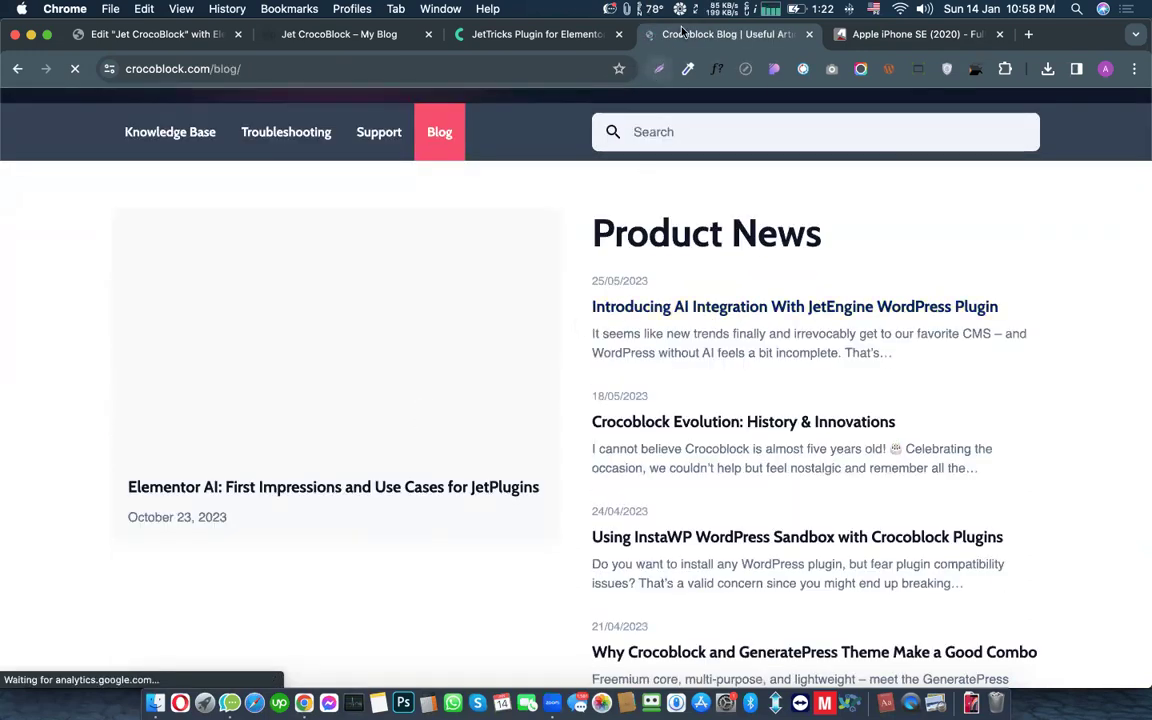
pyautogui.scroll(-4, 674, 334)
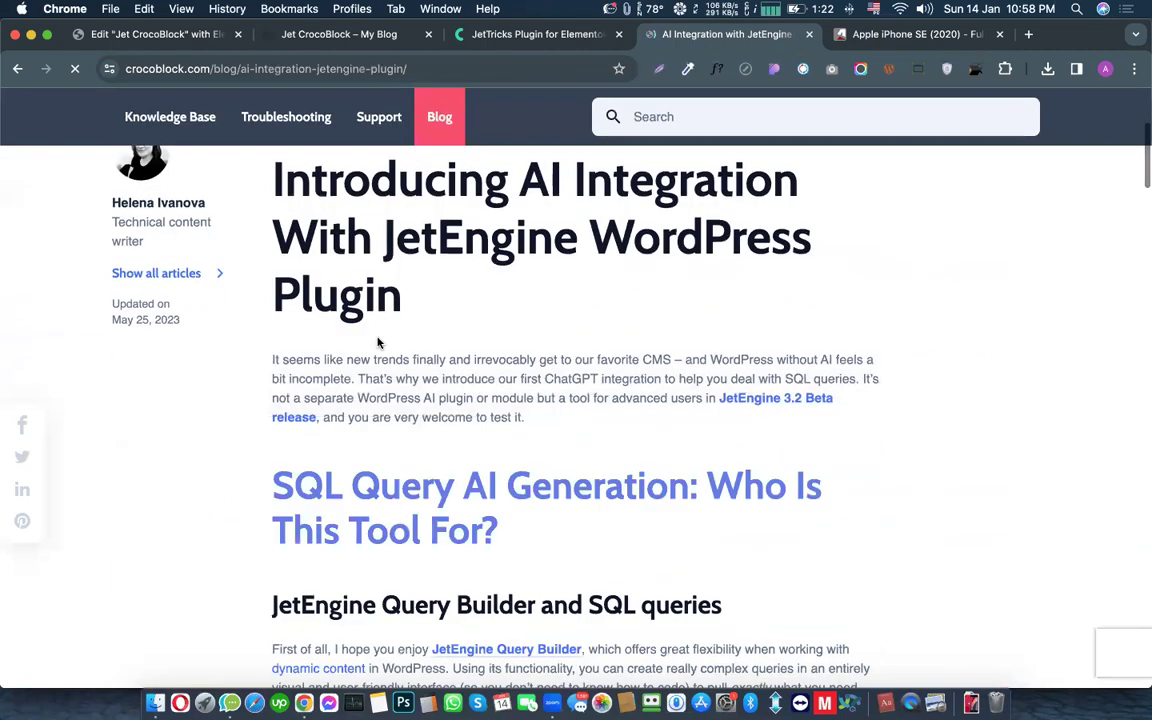
pyautogui.moveTo(265, 342); pyautogui.dragTo(499, 336)
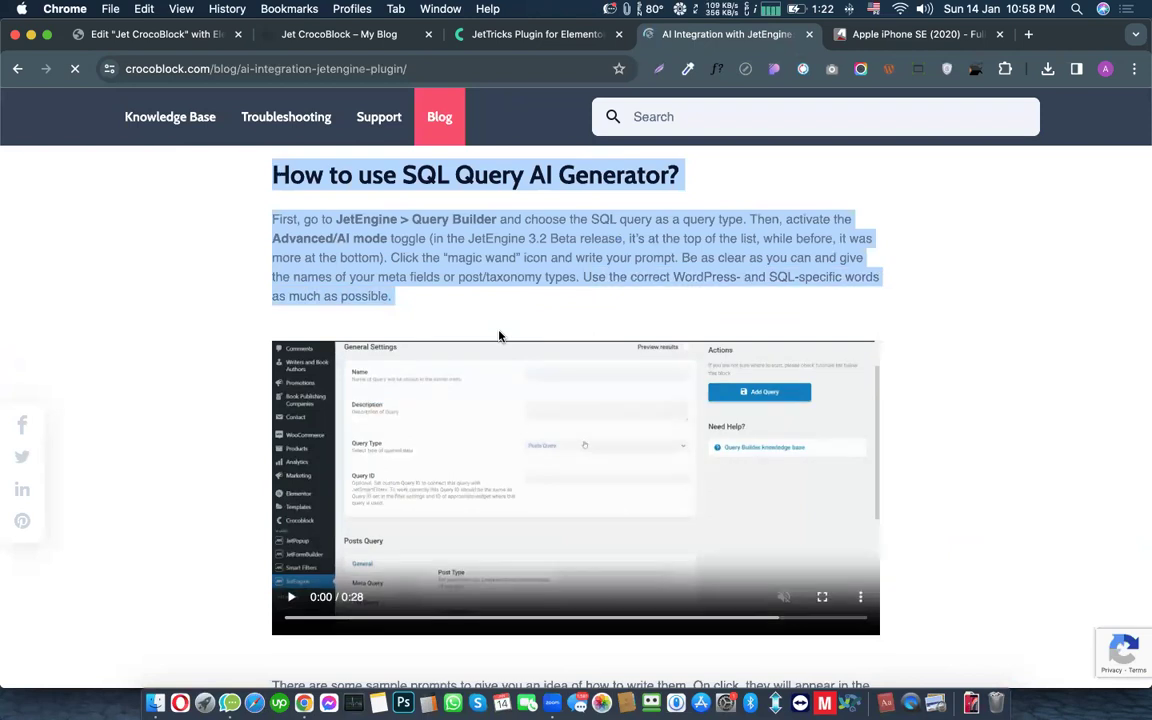
pyautogui.scroll(15, 499, 336)
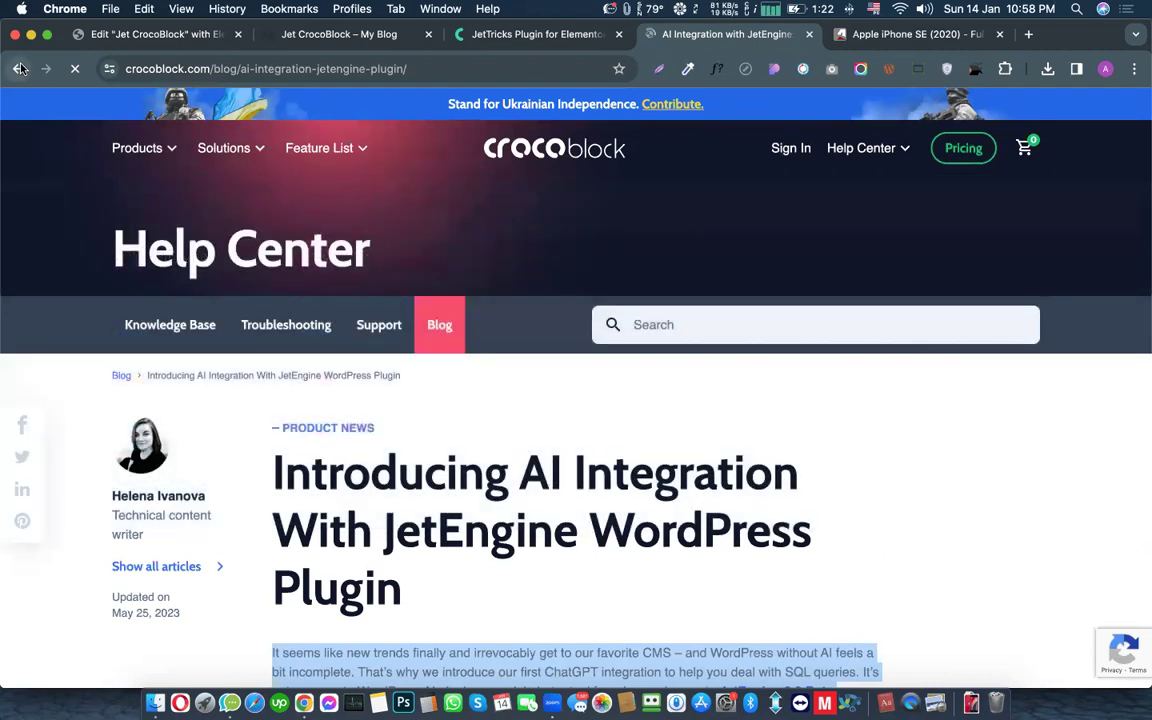
# Step: Go back to the Bristol hotel template page and look over its opening section
pyautogui.click(20, 68)
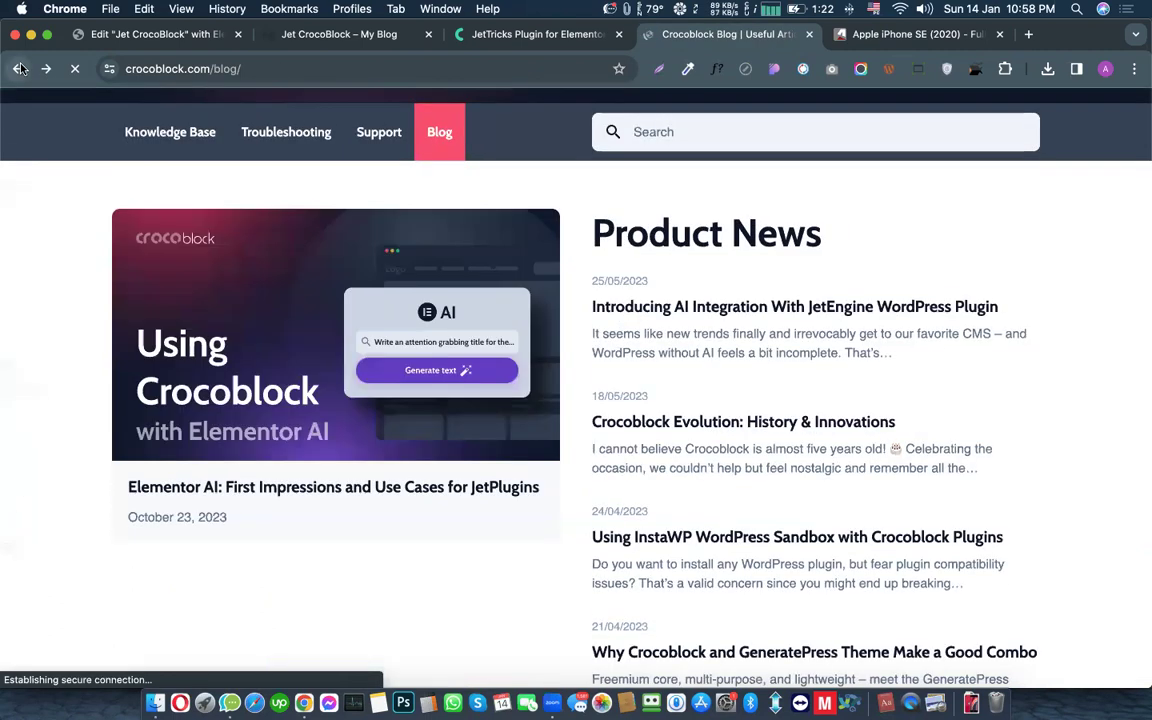
pyautogui.click(20, 68)
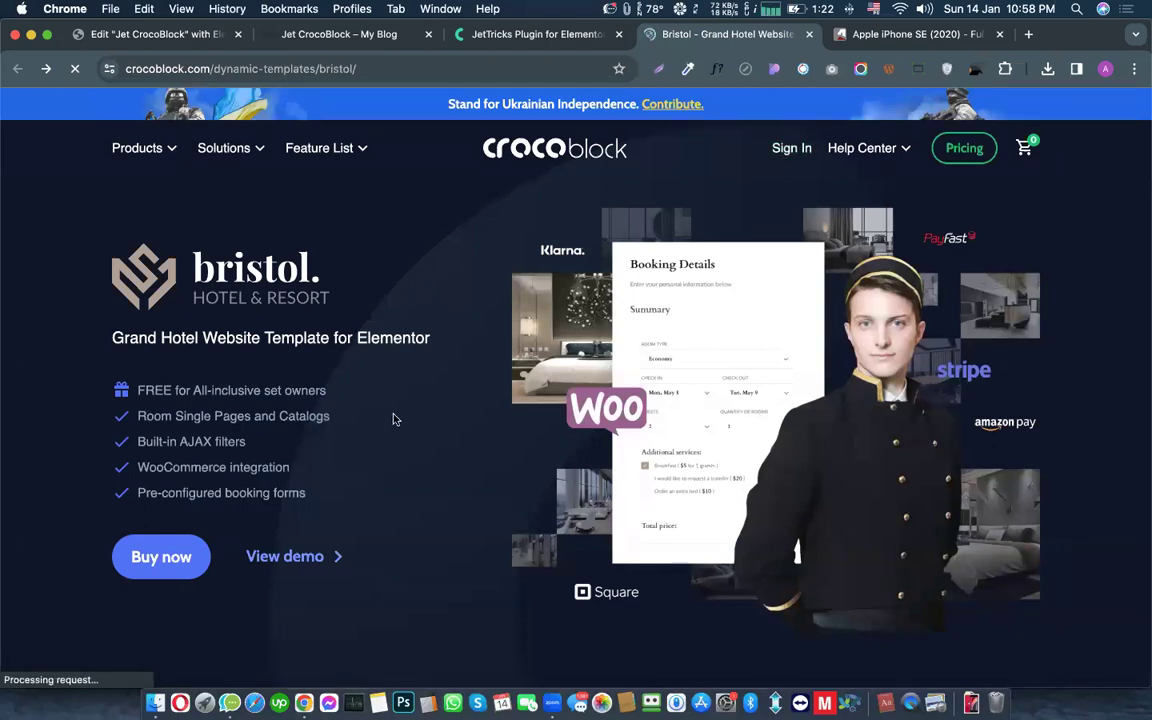
pyautogui.scroll(-5, 394, 420)
pyautogui.scroll(5, 409, 355)
pyautogui.scroll(-5, 433, 364)
pyautogui.scroll(5, 433, 364)
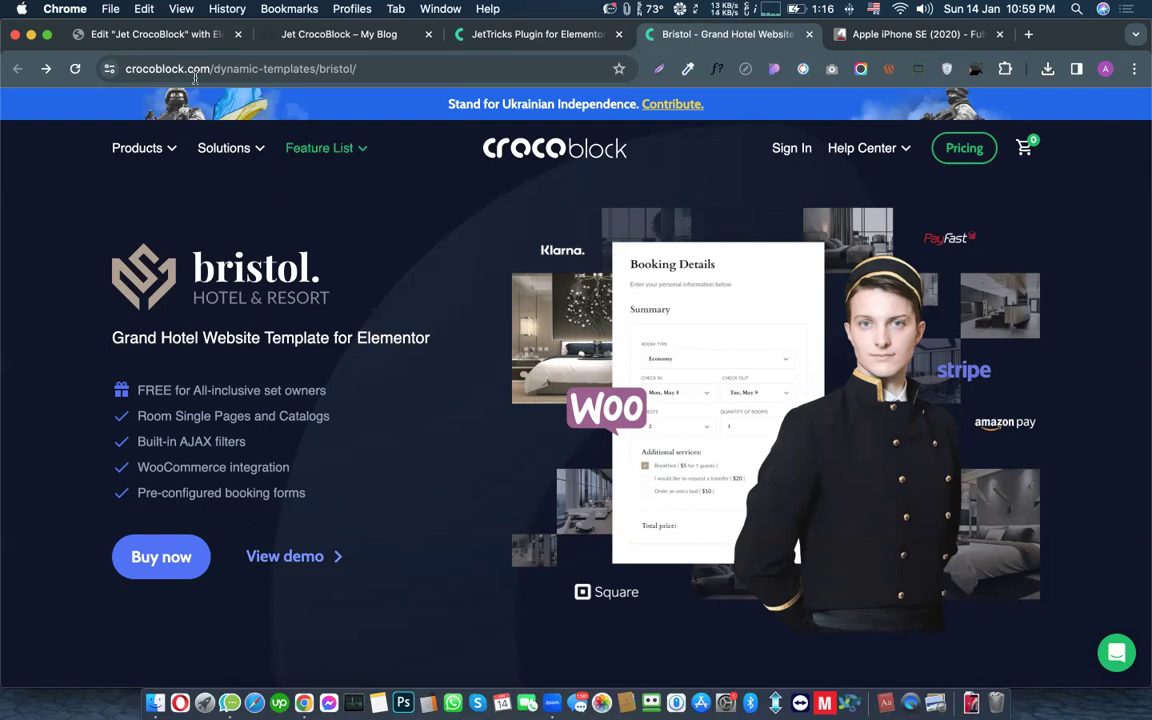
# Step: Return to the Elementor editor and replace the Text Editor widget's placeholder paragraph with the copied article content
pyautogui.click(155, 34)
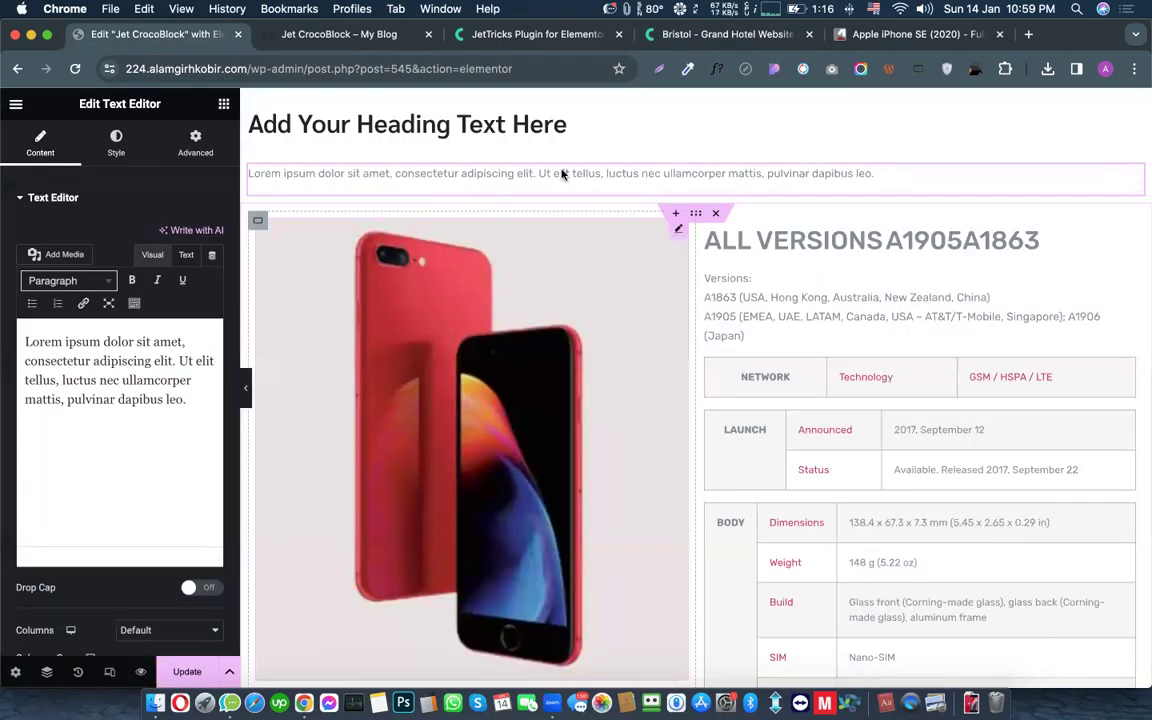
pyautogui.click(156, 414)
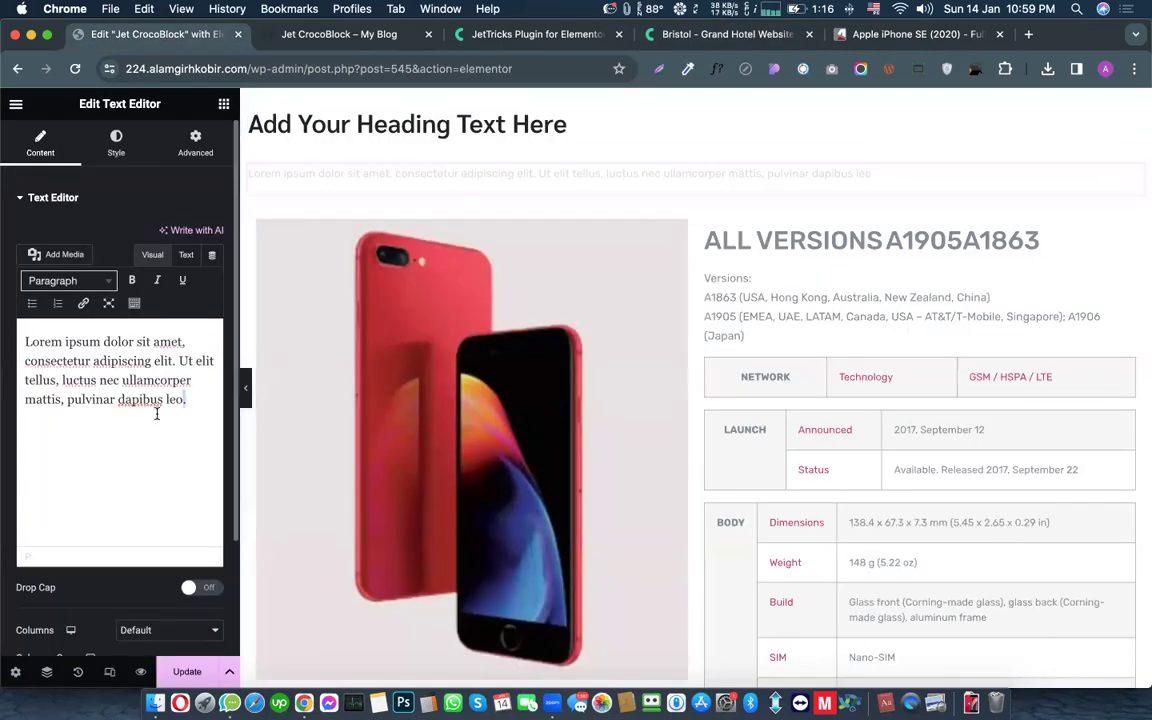
pyautogui.press('super+a')
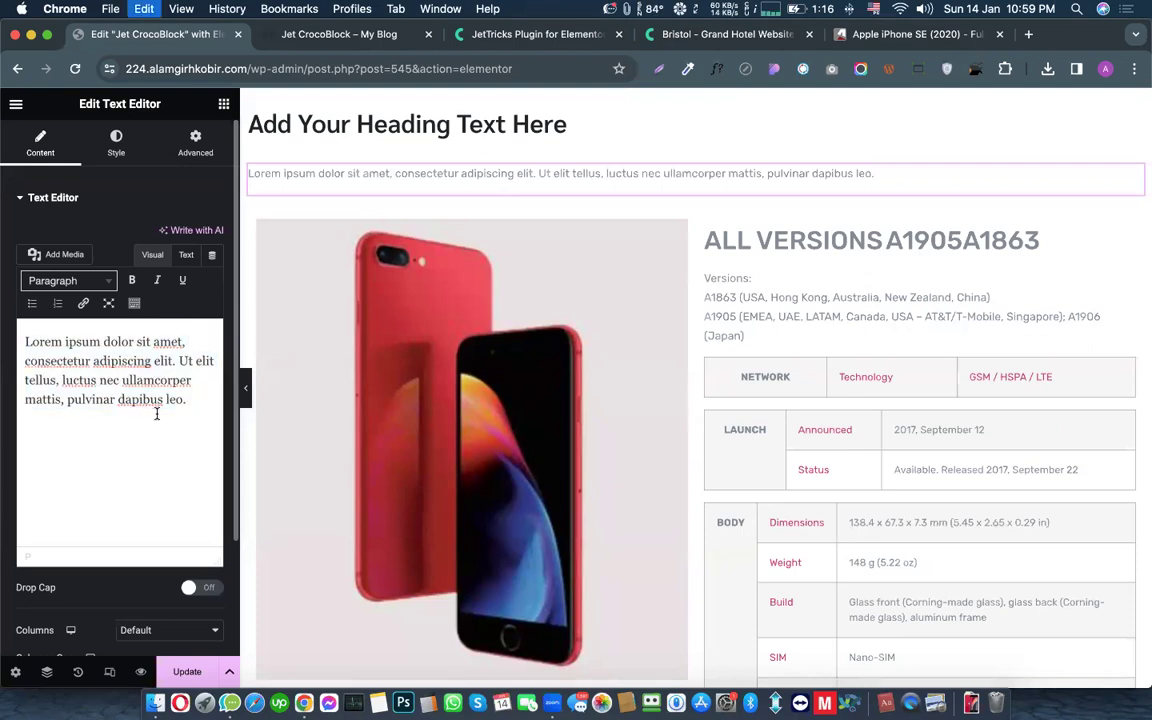
pyautogui.press('super+v')
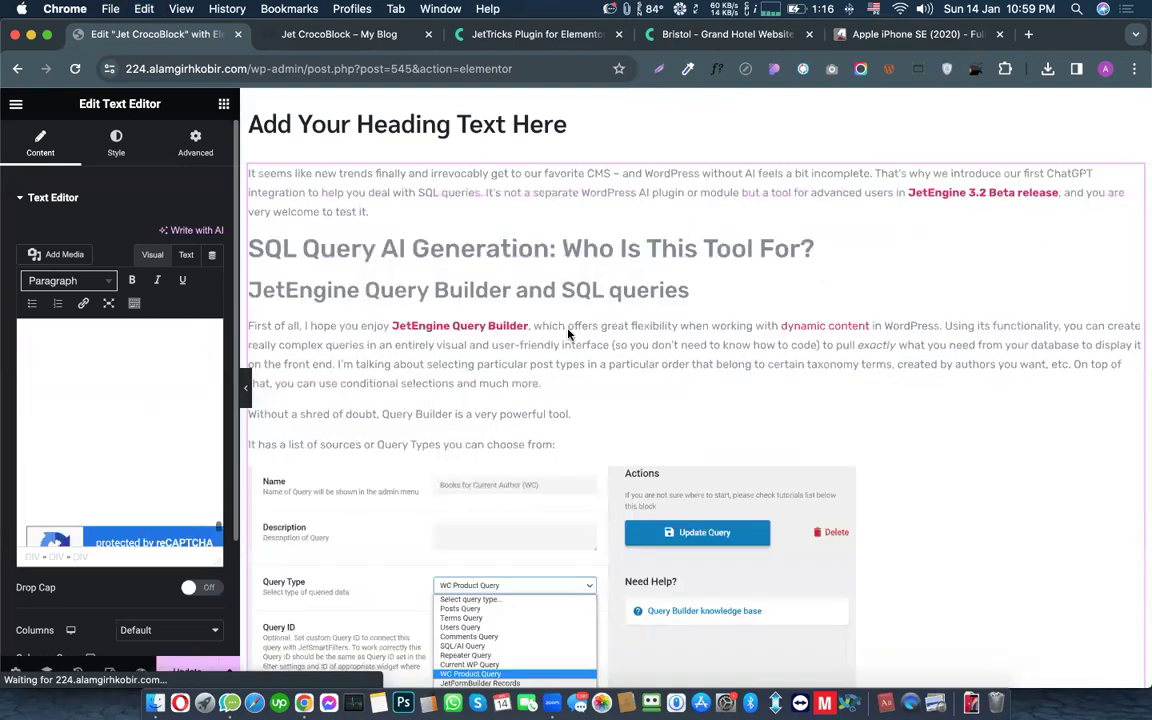